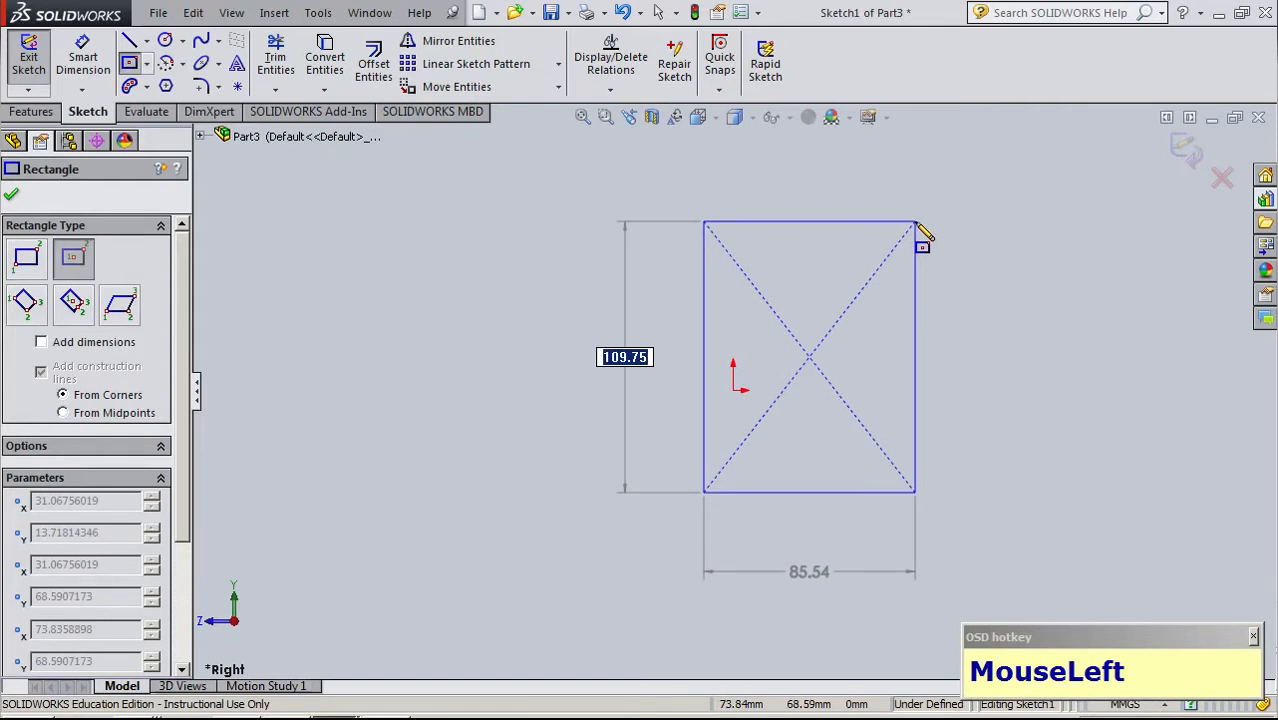
# Sketch a corner rectangle about 66 mm wide and 80 mm high, above and to the right of the origin
pyautogui.press('Escape')
pyautogui.click(147, 63)
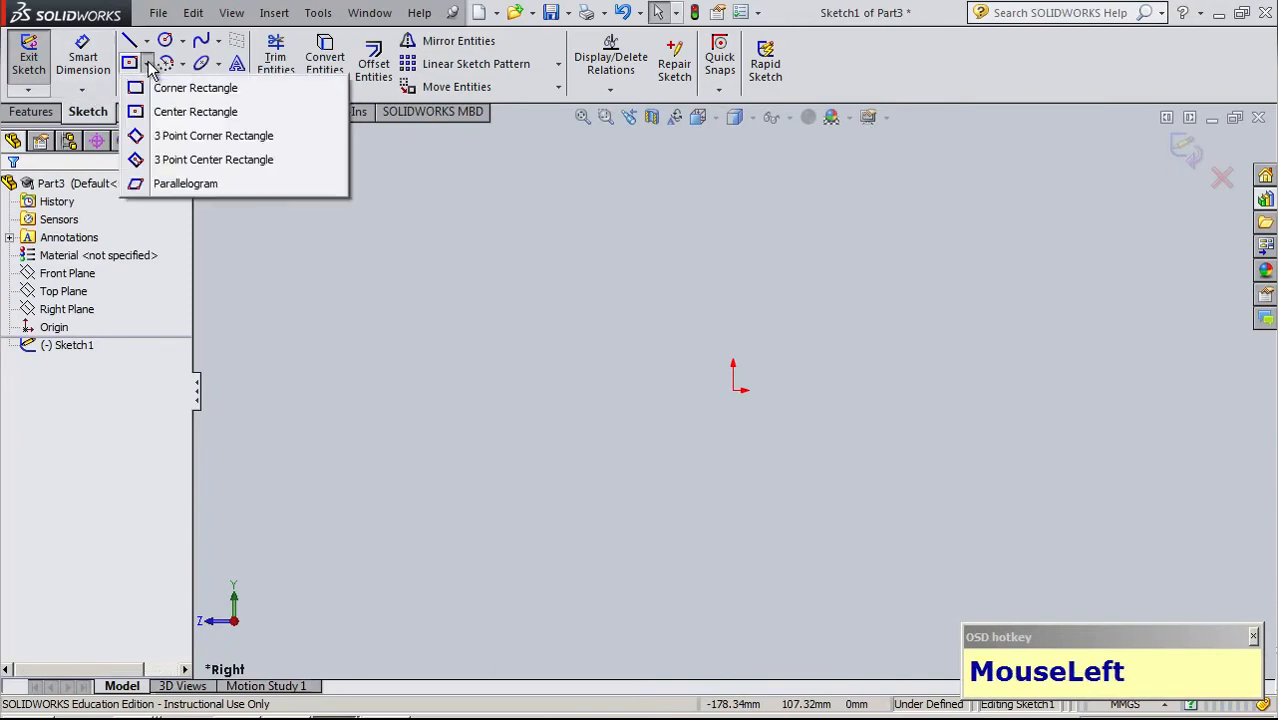
pyautogui.click(178, 88)
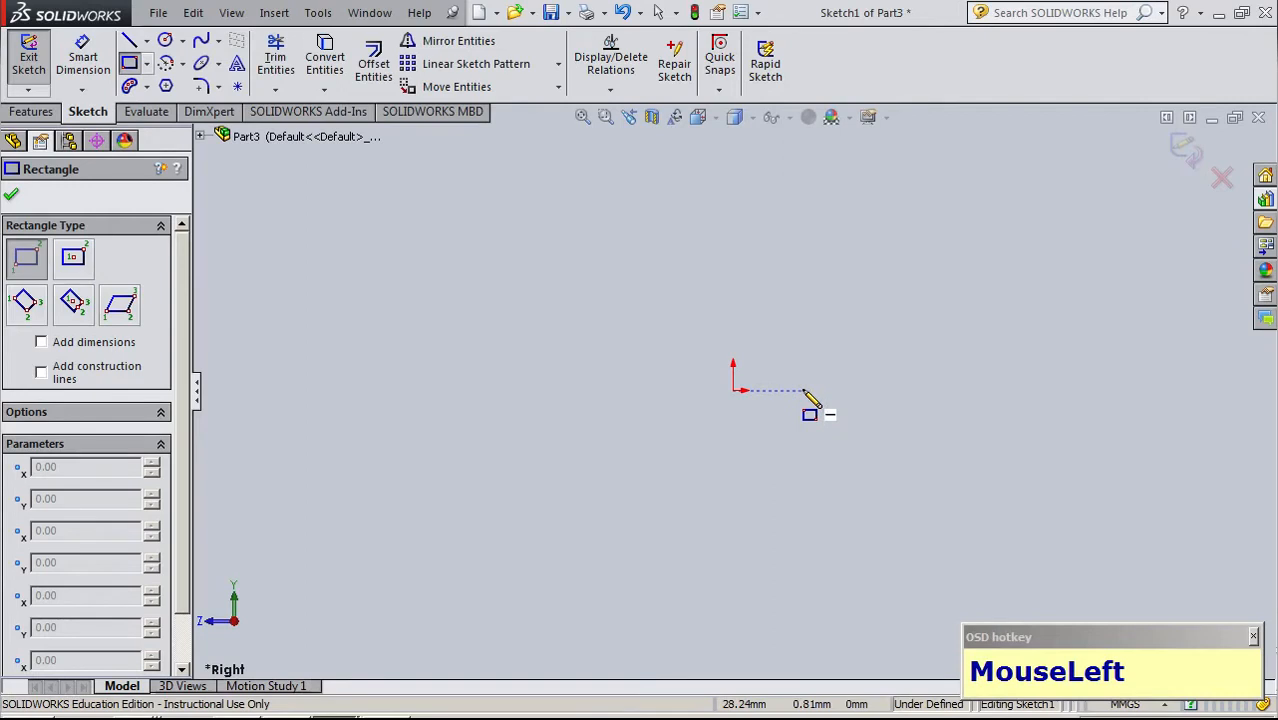
pyautogui.click(785, 341)
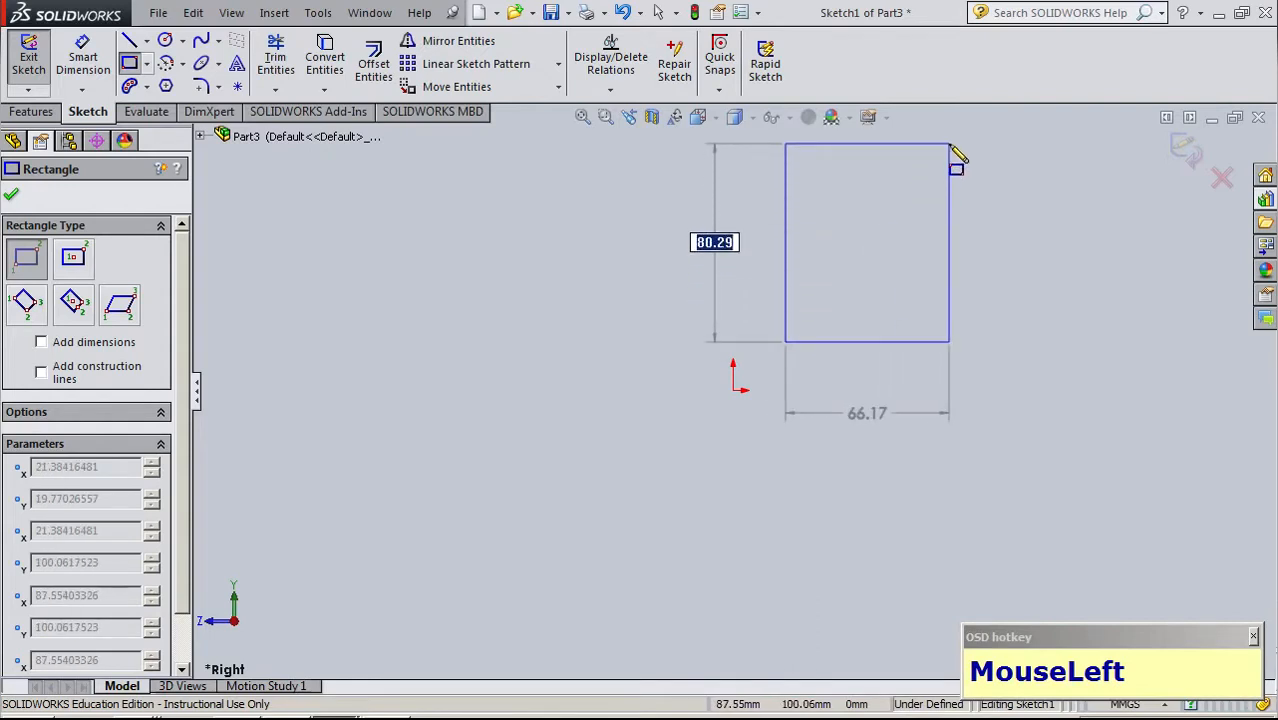
pyautogui.moveTo(950, 146); pyautogui.dragTo(779, 653)
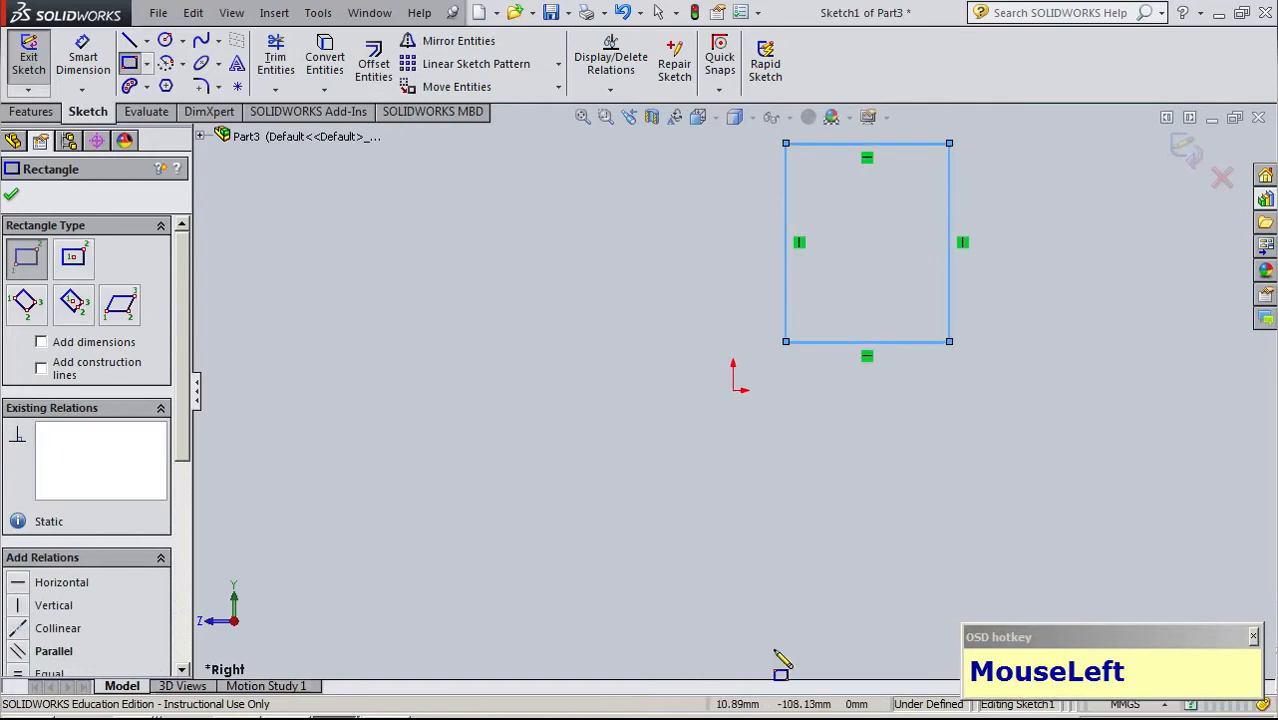
pyautogui.press('Escape')
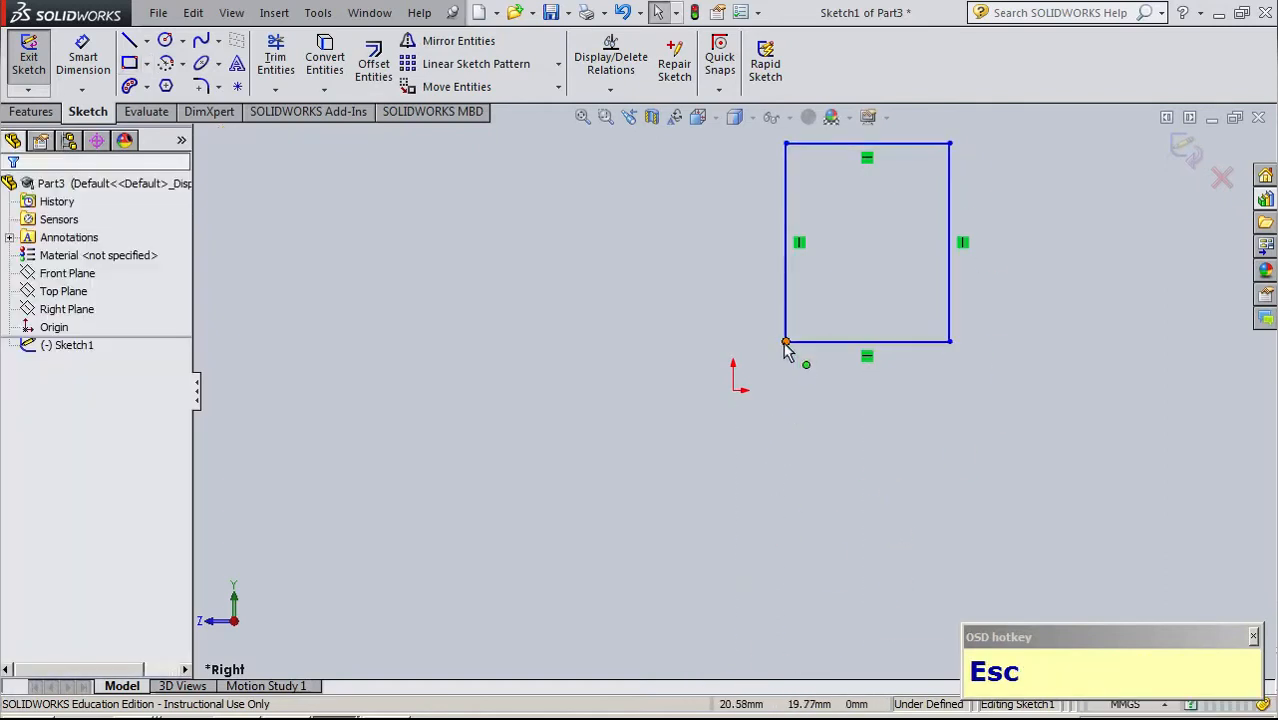
# Make the rectangle's lower-left corner coincident with the sketch origin
pyautogui.click(786, 342)
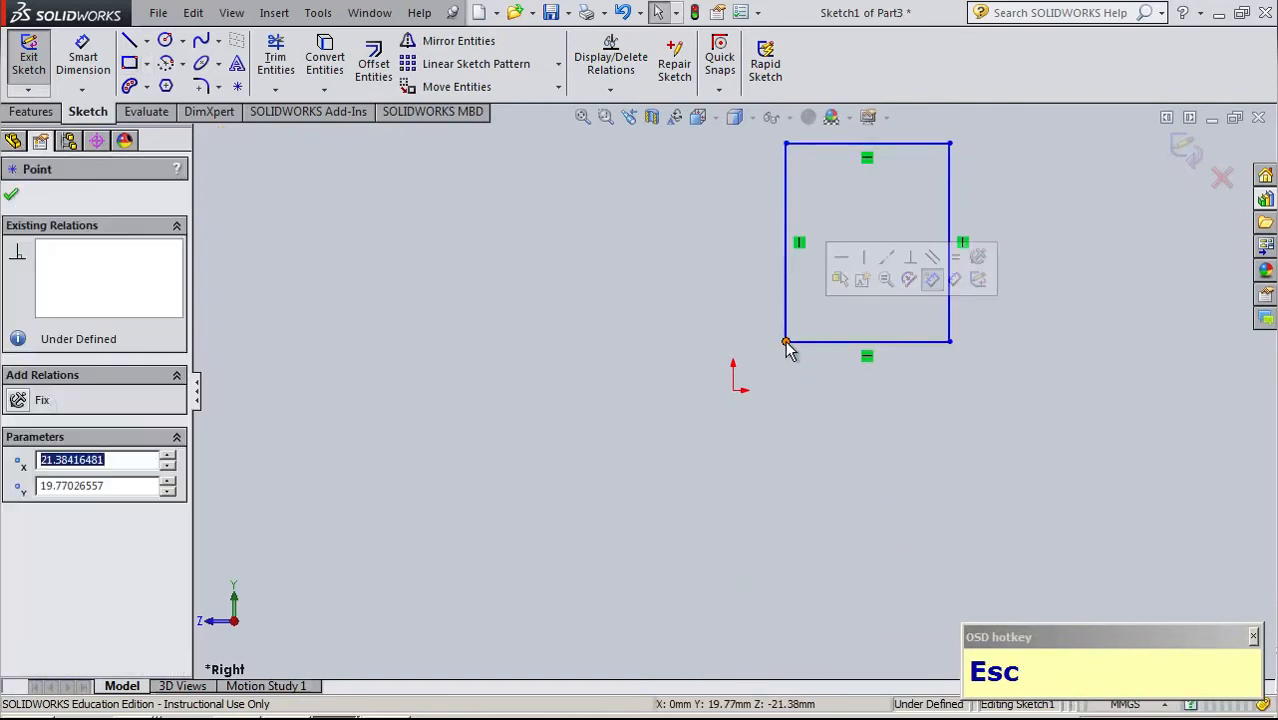
pyautogui.keyDown('ctrl'); pyautogui.click(733, 391); pyautogui.keyUp('ctrl')
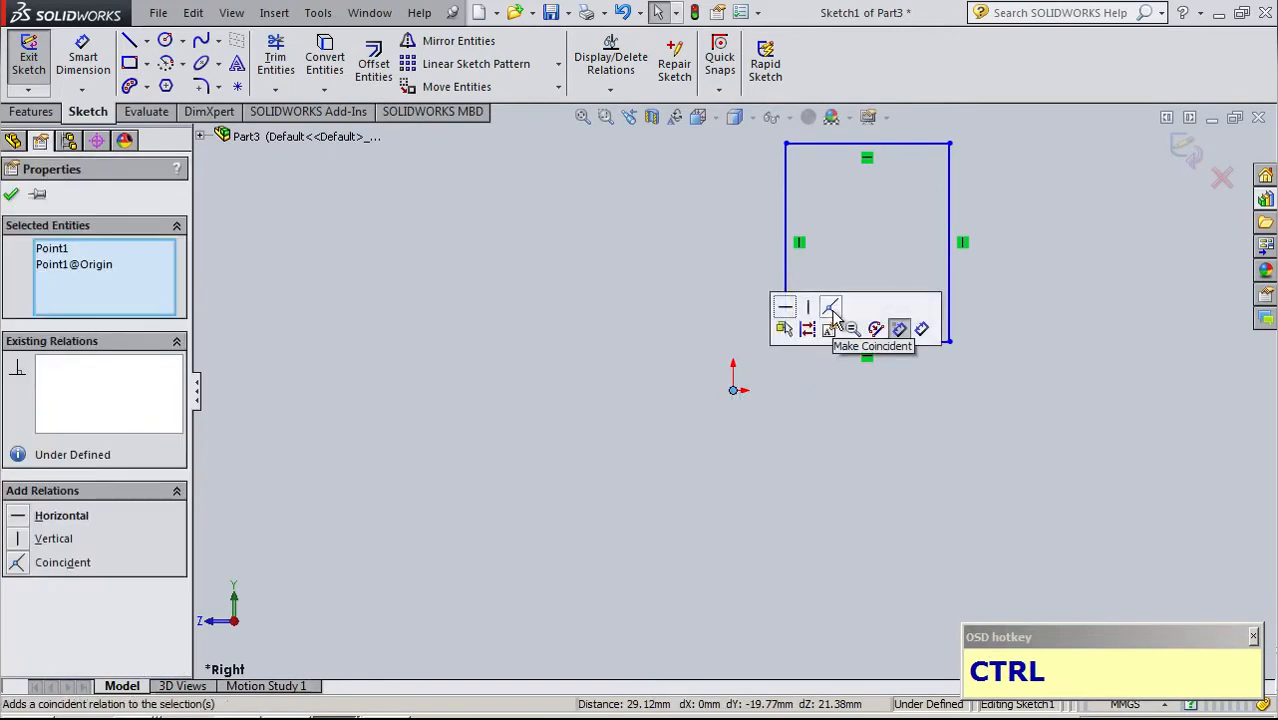
pyautogui.click(832, 310)
pyautogui.click(852, 495)
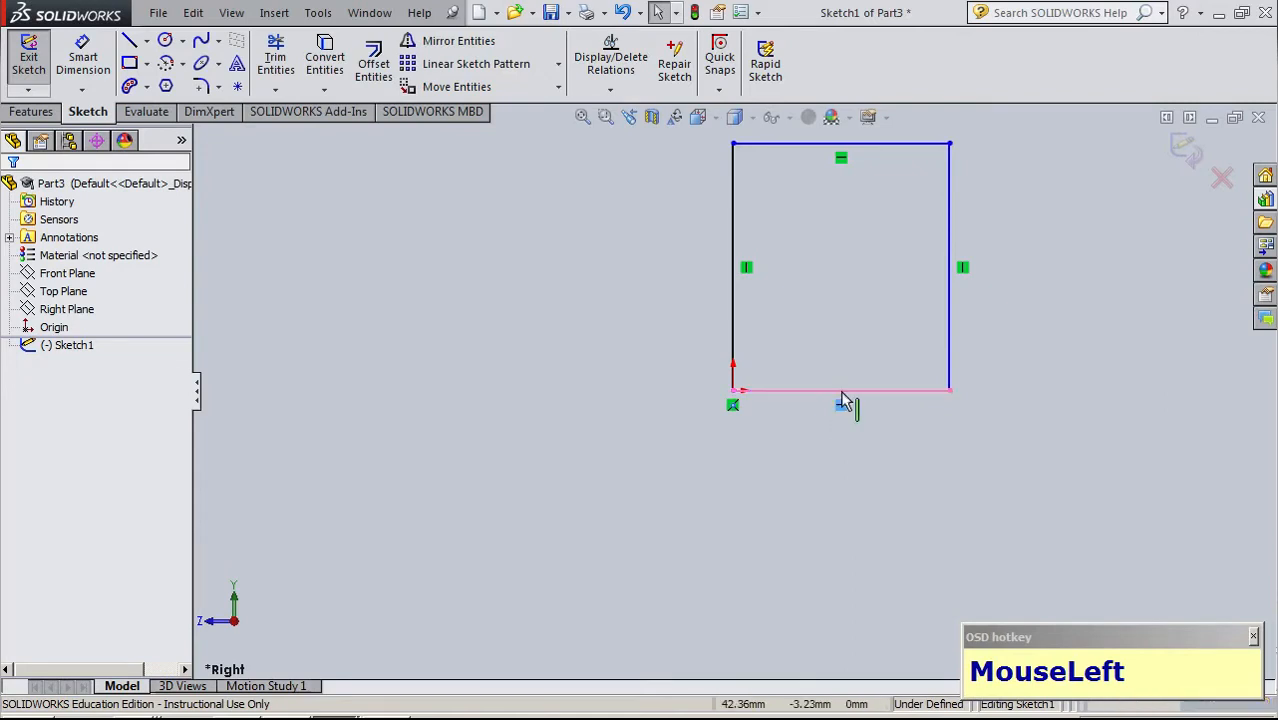
# Examine the horizontal and vertical relations on the rectangle's opposite sides
pyautogui.keyDown('ctrl'); pyautogui.click(841, 157); pyautogui.keyUp('ctrl')
pyautogui.click(863, 266)
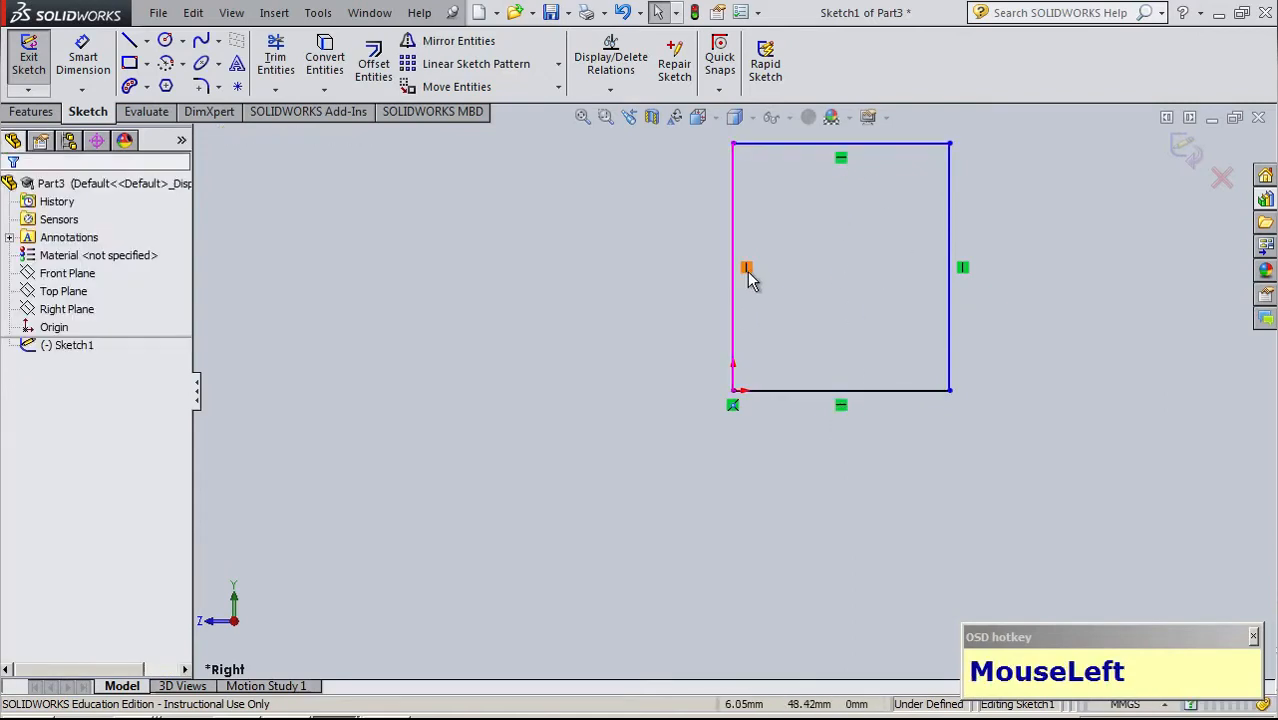
pyautogui.keyDown('ctrl'); pyautogui.click(960, 266); pyautogui.keyUp('ctrl')
pyautogui.click(1032, 310)
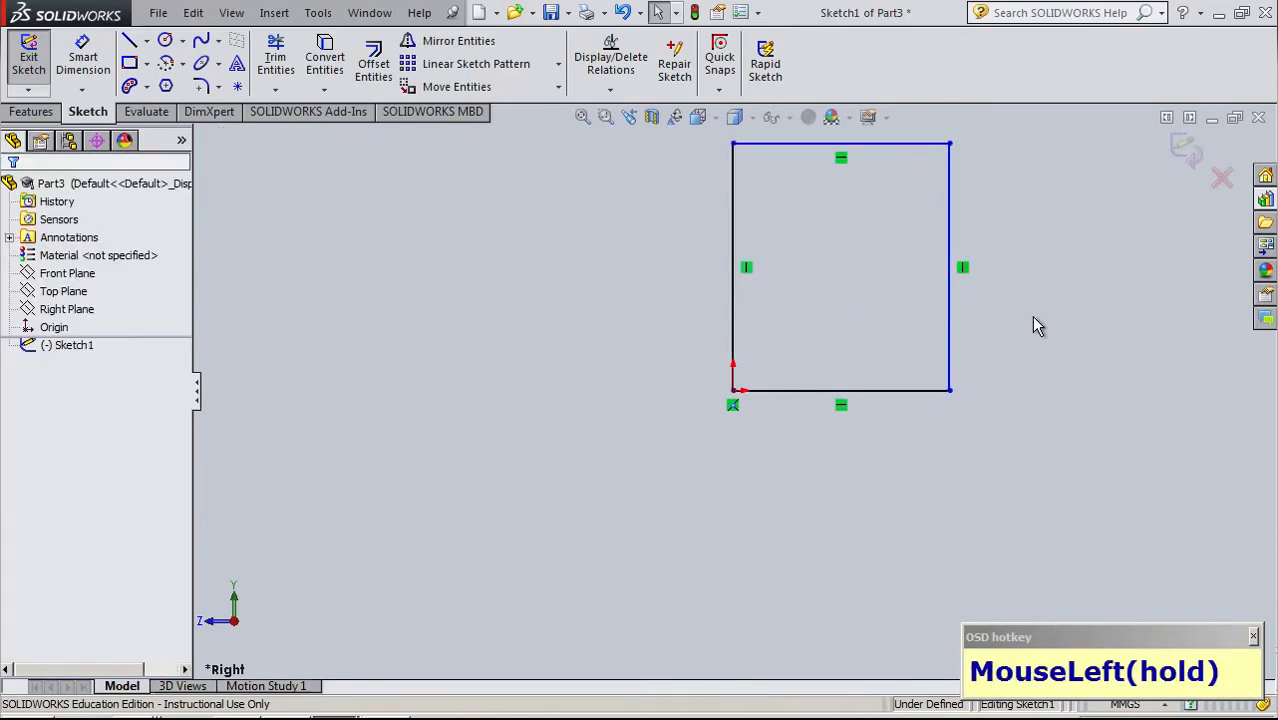
pyautogui.click(963, 270)
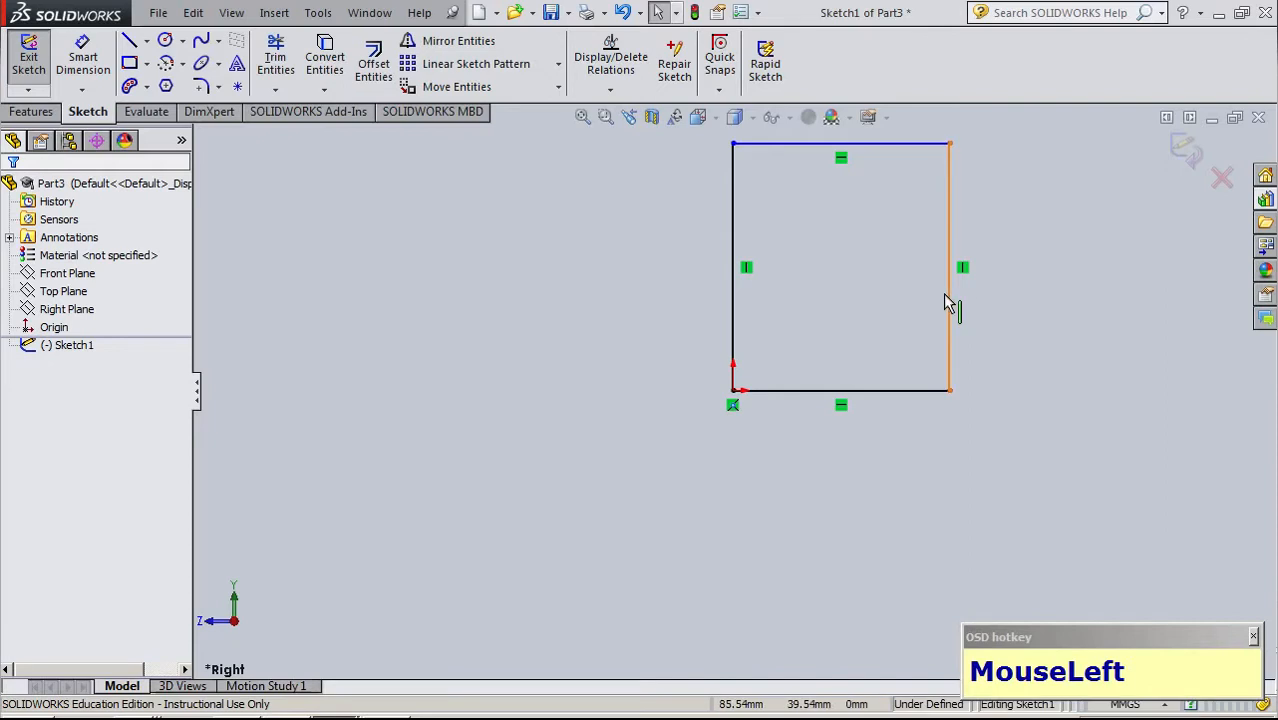
pyautogui.click(949, 298)
pyautogui.click(1043, 326)
# Delete the right side's vertical relation and pull the rectangle's upper-right corner outward to slant that side
pyautogui.click(965, 269)
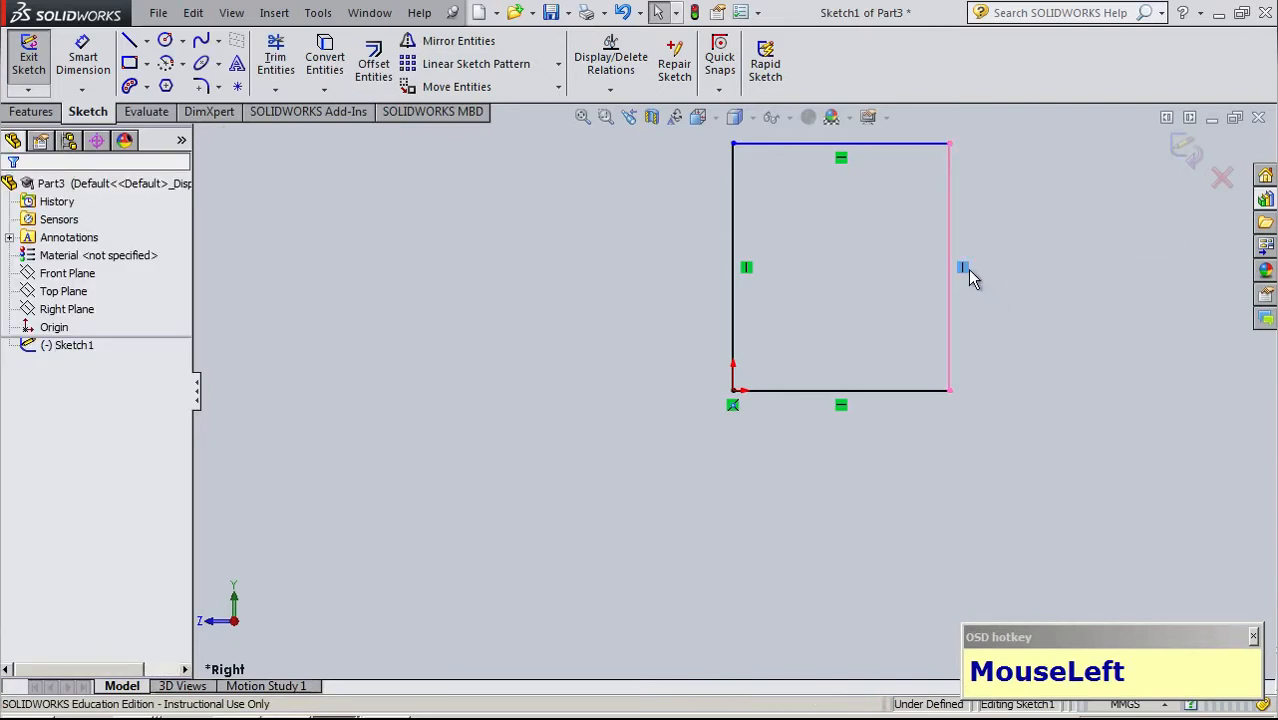
pyautogui.press('Delete')
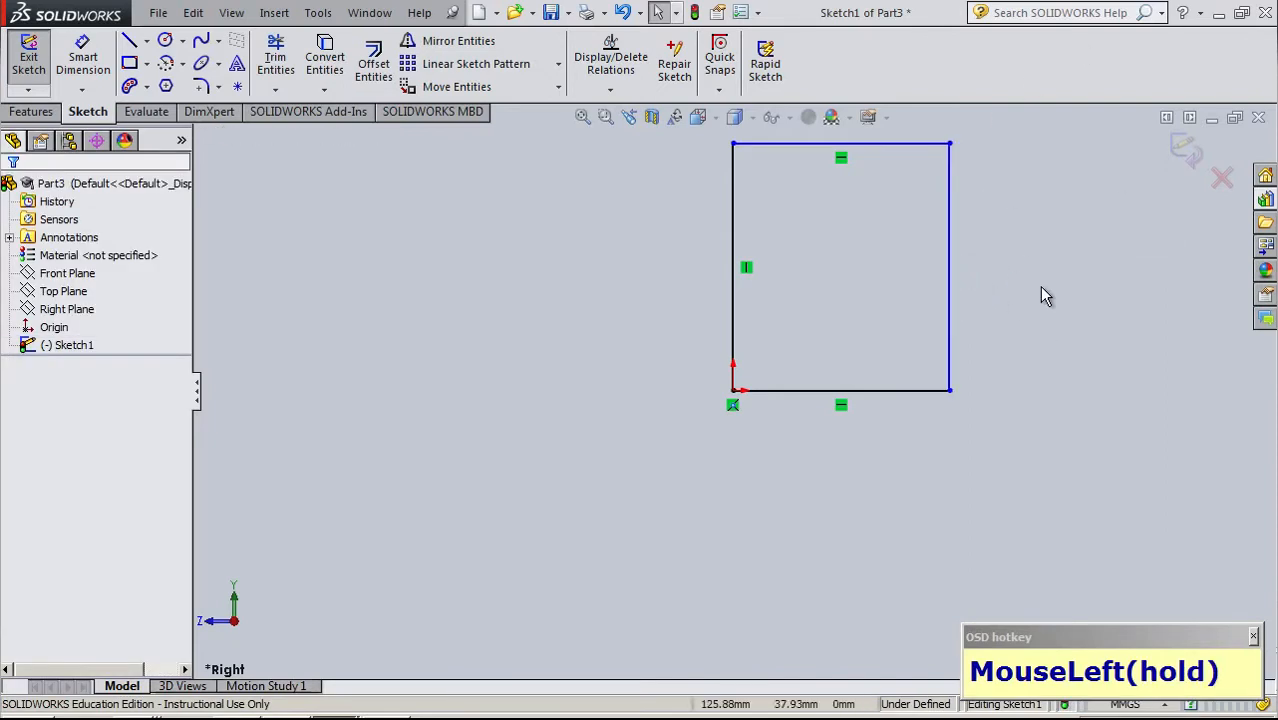
pyautogui.moveTo(950, 144); pyautogui.dragTo(1056, 164)
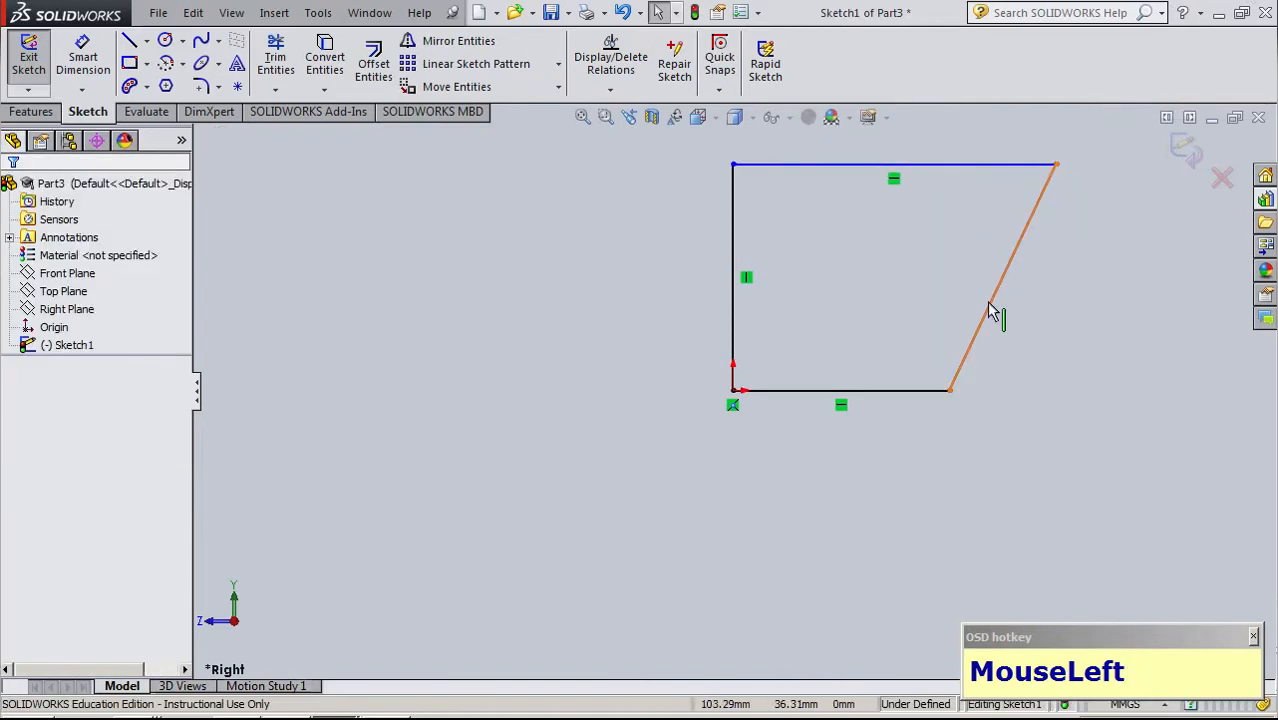
# Apply a vertical relation to the slanted right side of the sketch
pyautogui.click(988, 310)
pyautogui.click(1086, 340)
pyautogui.click(994, 296)
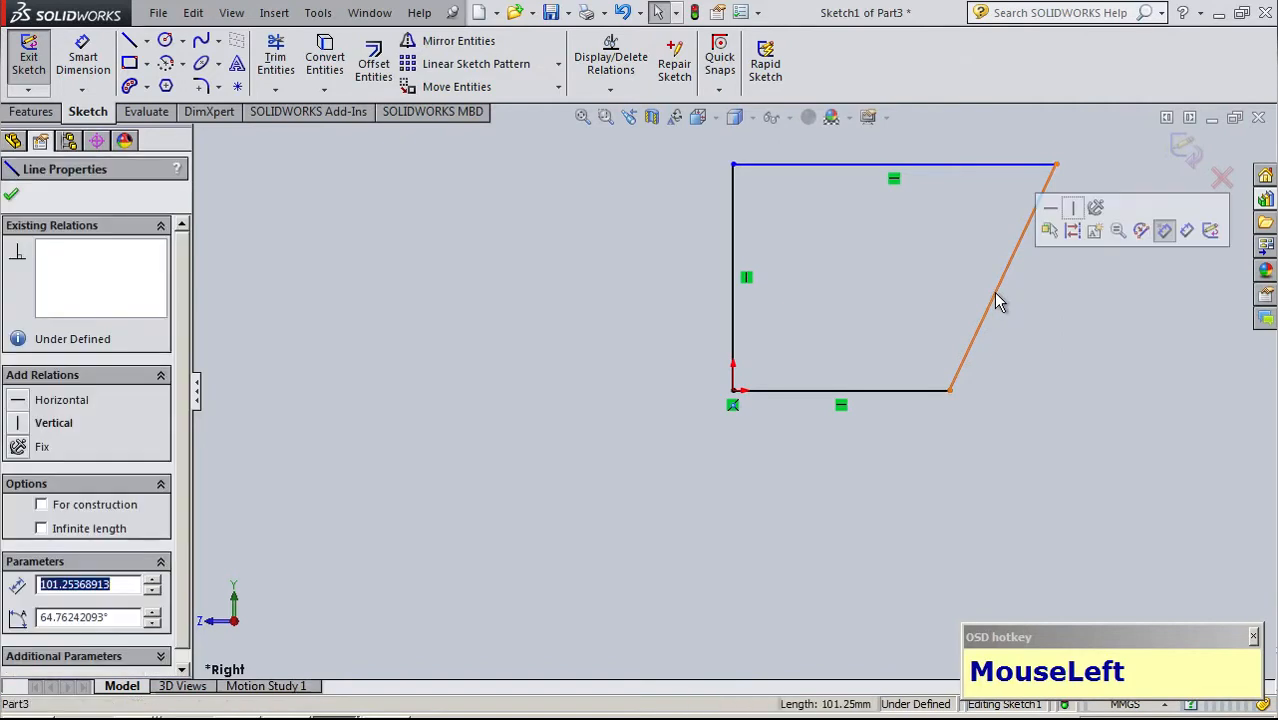
pyautogui.click(1073, 212)
pyautogui.click(1074, 332)
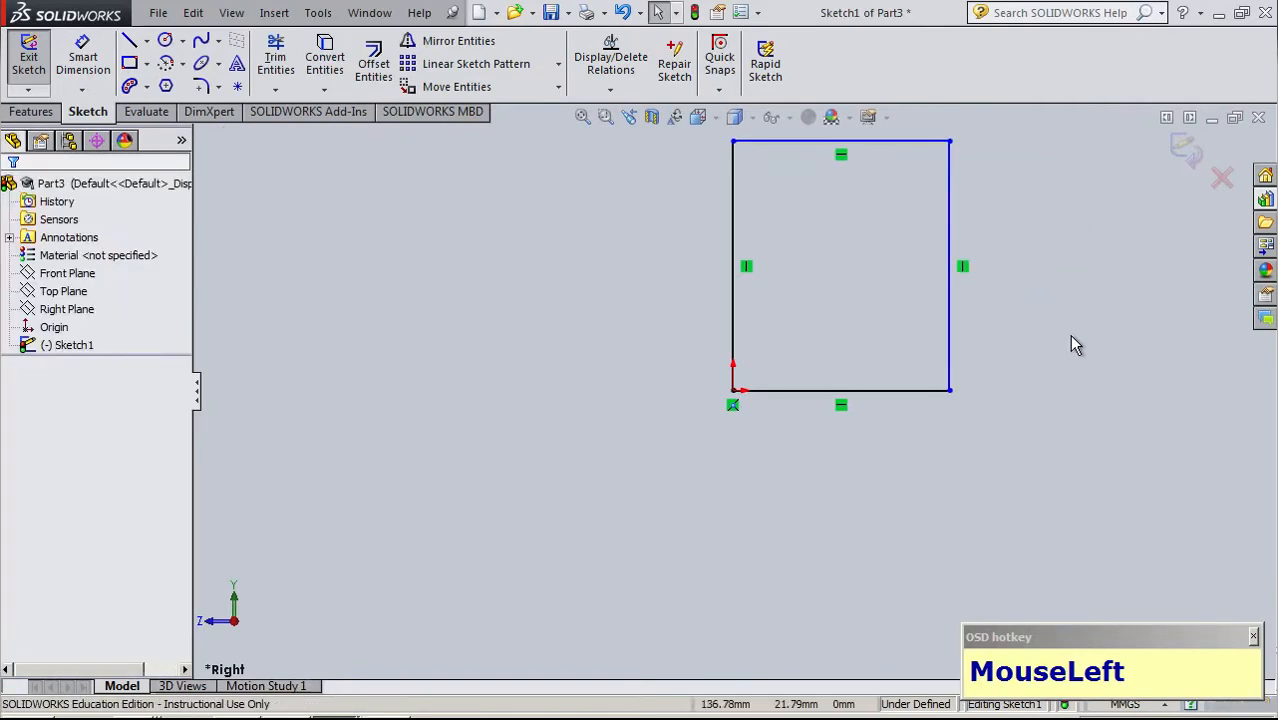
# Replace the right side's vertical relation with a parallel relation to the left side
pyautogui.press('Delete')
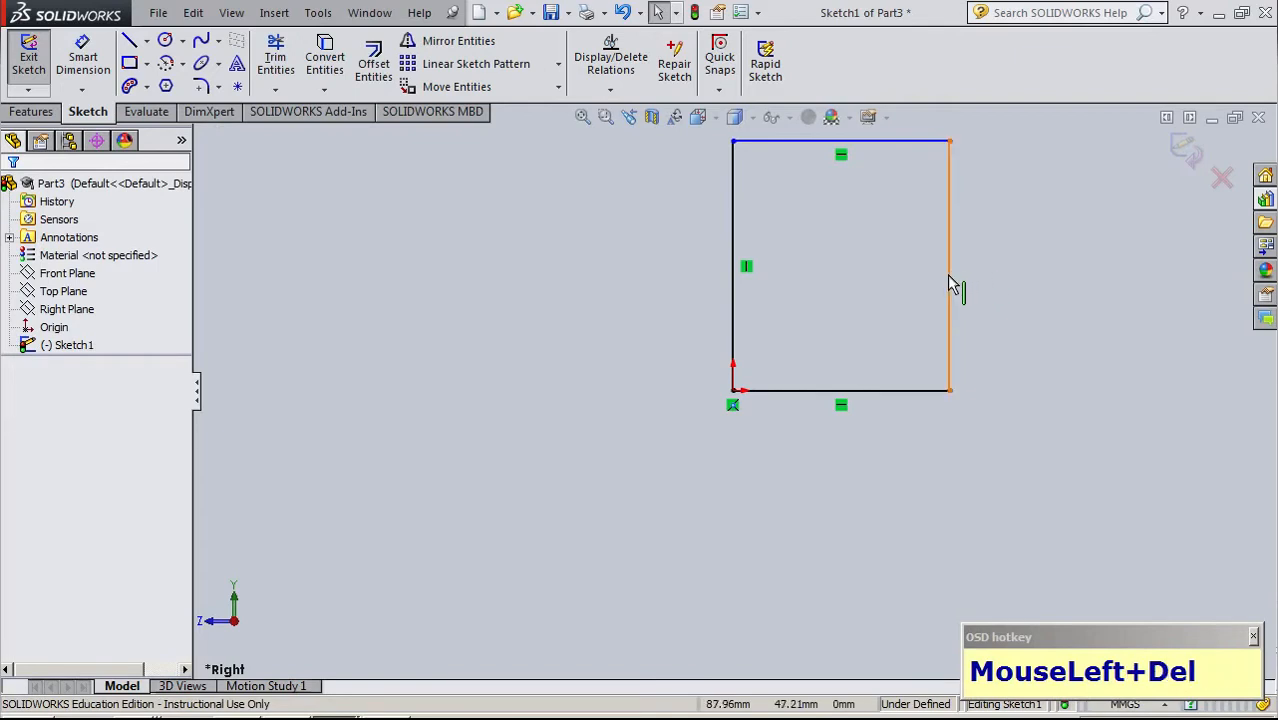
pyautogui.click(948, 274)
pyautogui.keyDown('ctrl'); pyautogui.click(734, 261); pyautogui.keyUp('ctrl')
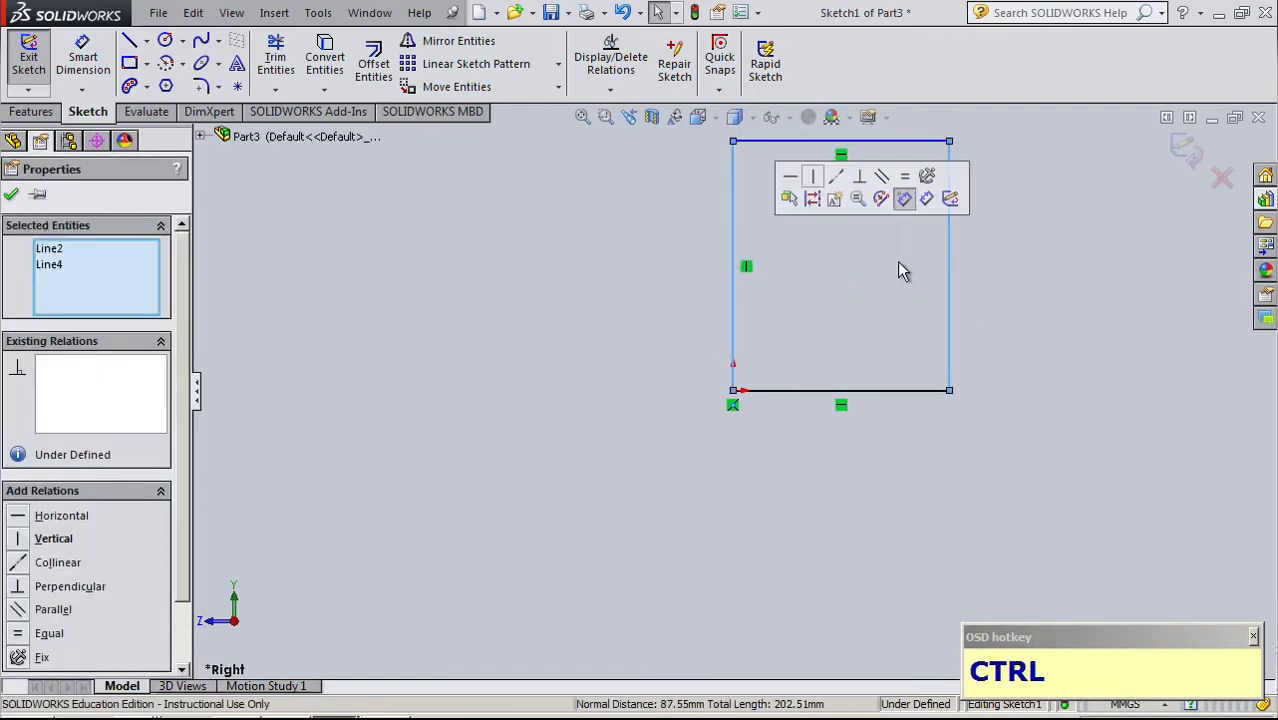
pyautogui.click(884, 178)
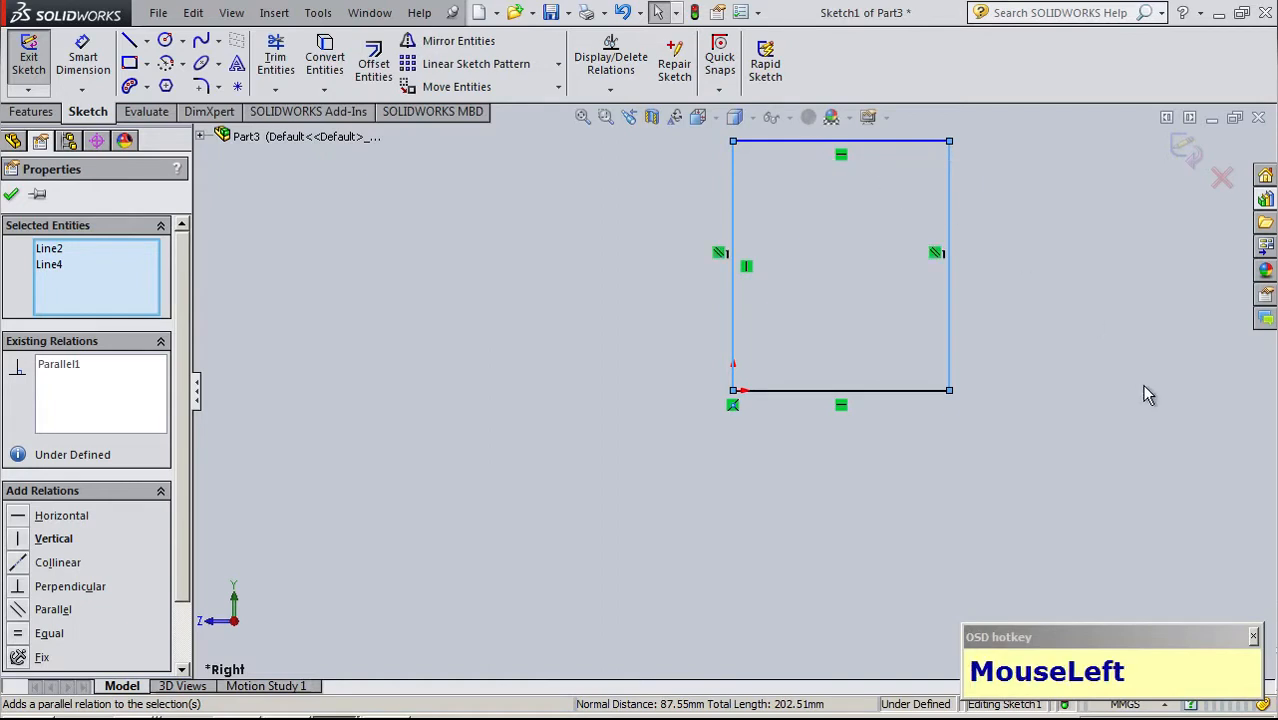
pyautogui.click(1091, 318)
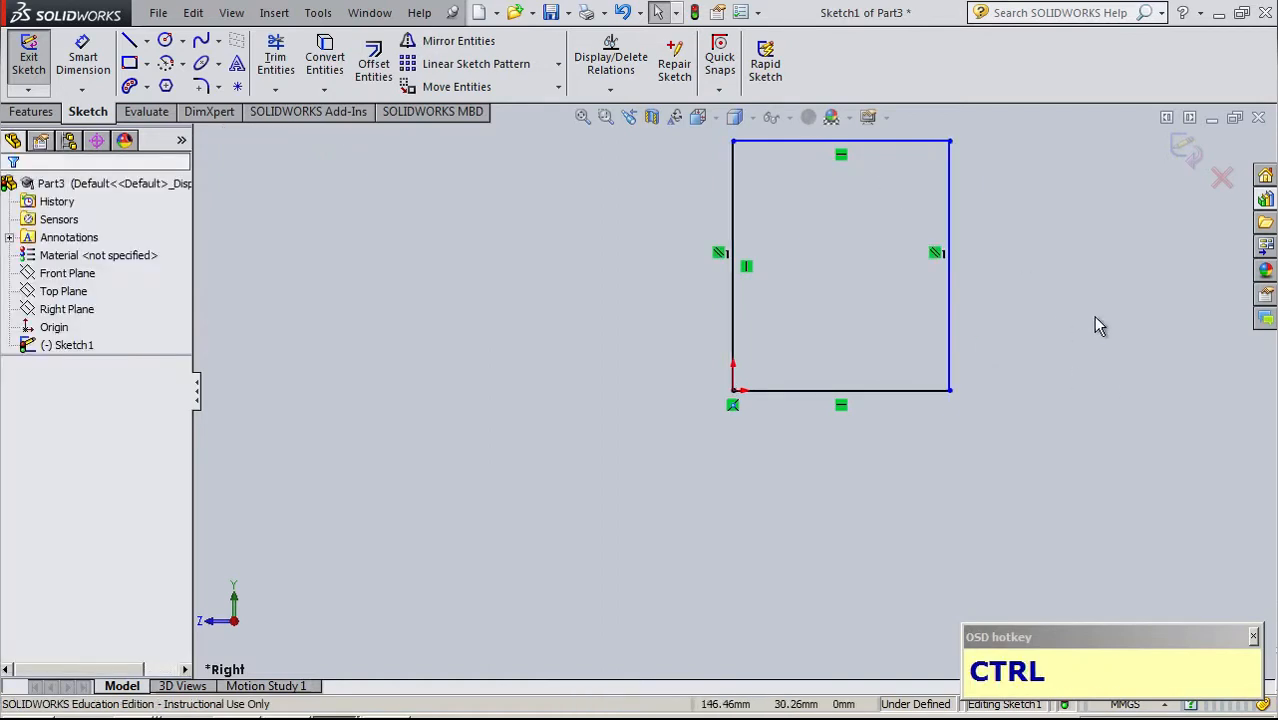
# Undo the parallel relation and the deletion of the right side's vertical relation
pyautogui.hotkey('ctrl', 'z')
pyautogui.hotkey('ctrl', 'z')
pyautogui.click(1117, 418)
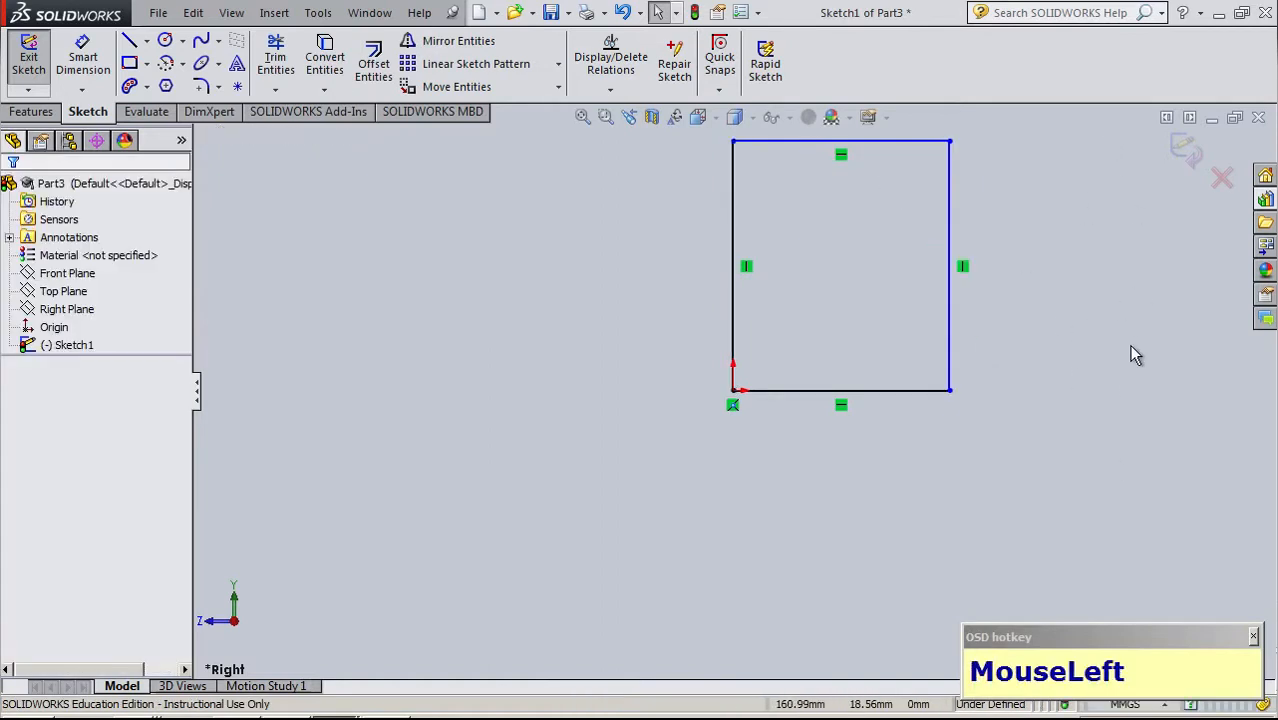
# Dimension the rectangle's bottom edge with Smart Dimension and set its length to 80 mm
pyautogui.click(81, 92)
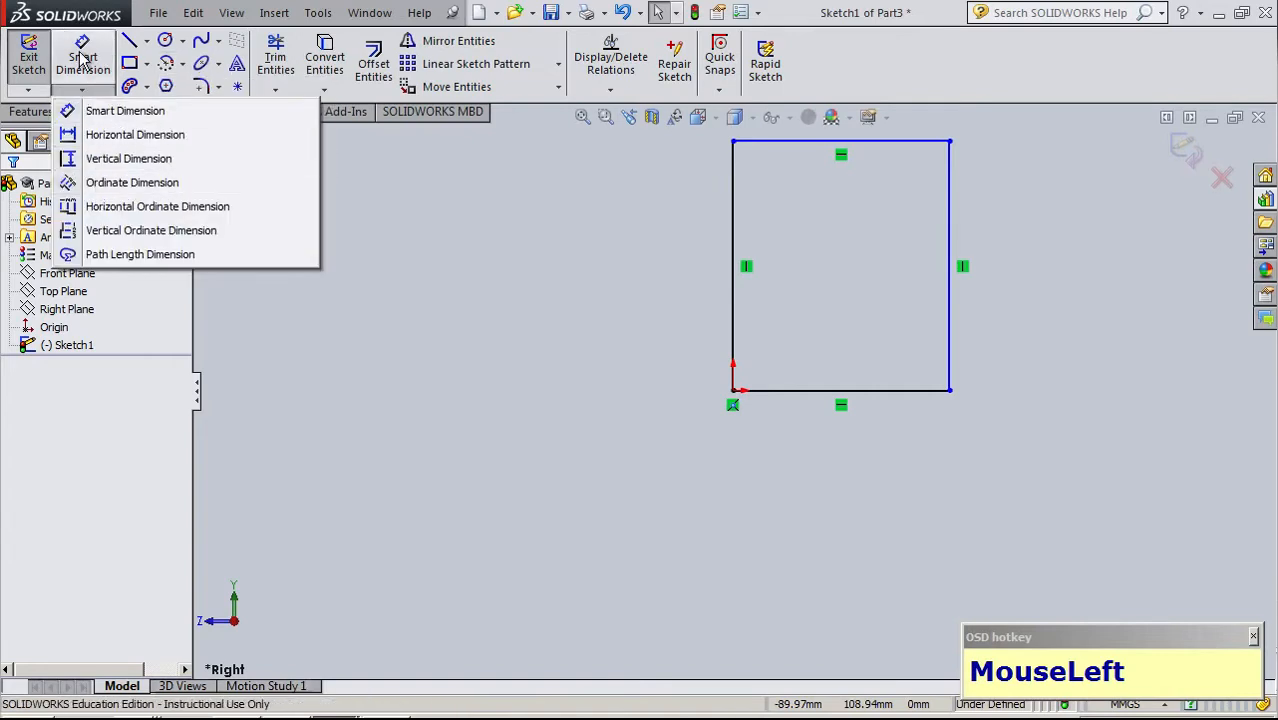
pyautogui.click(83, 62)
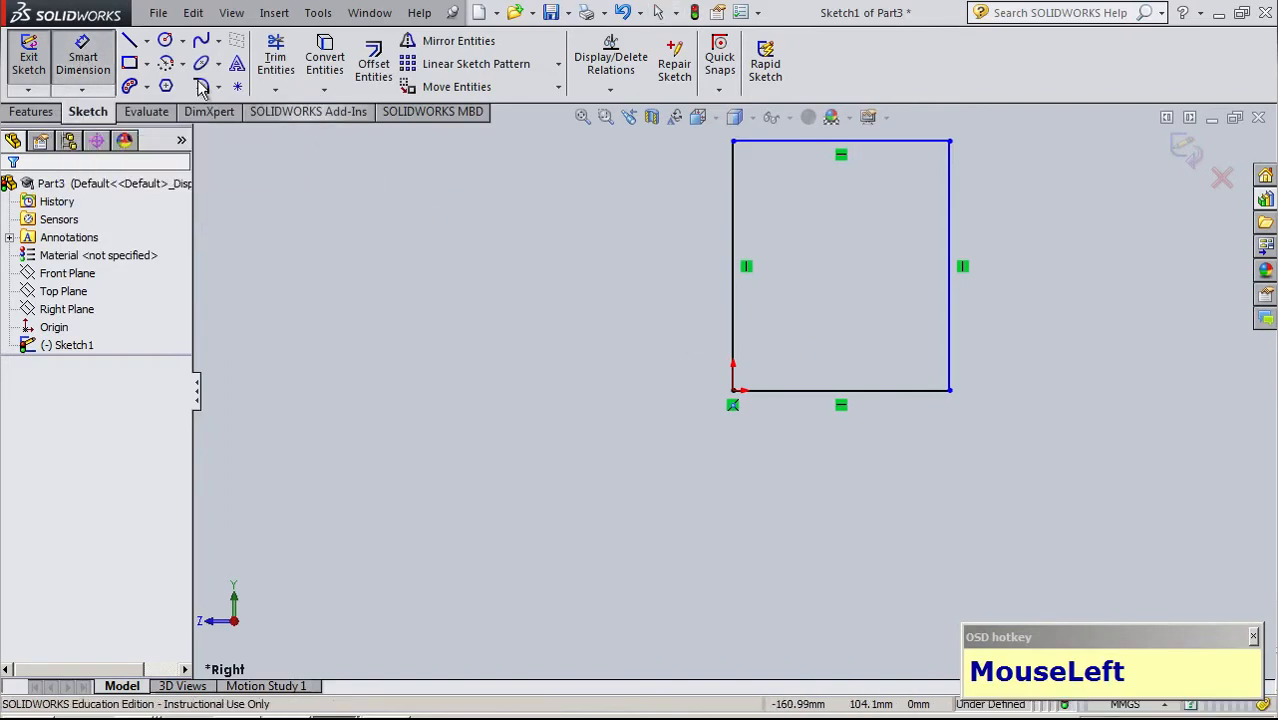
pyautogui.click(890, 393)
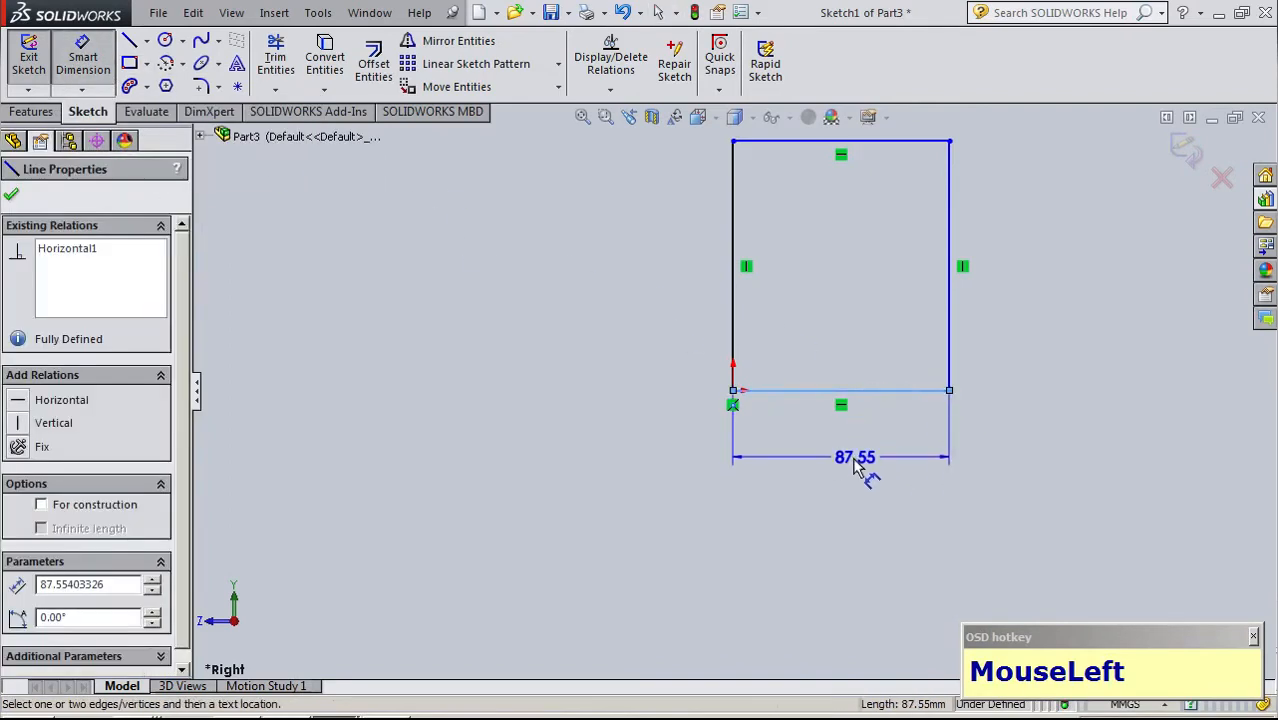
pyautogui.click(842, 473)
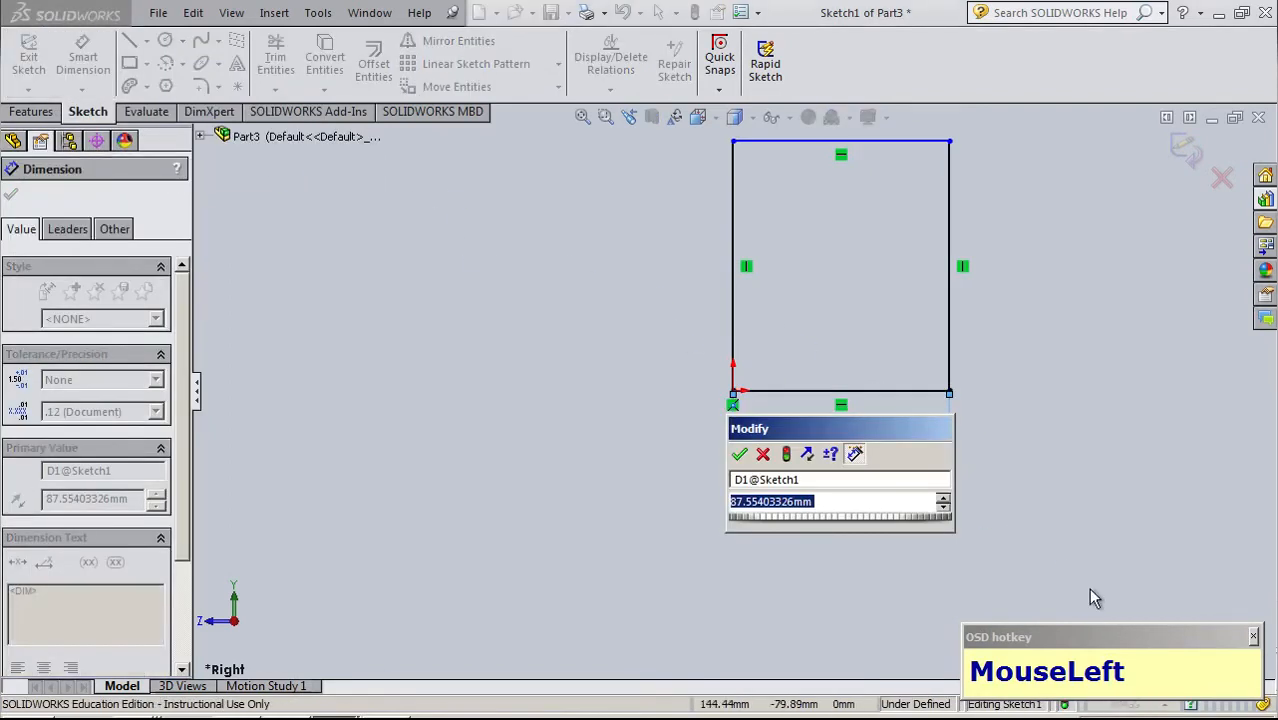
pyautogui.press('Up')
pyautogui.press('Return')
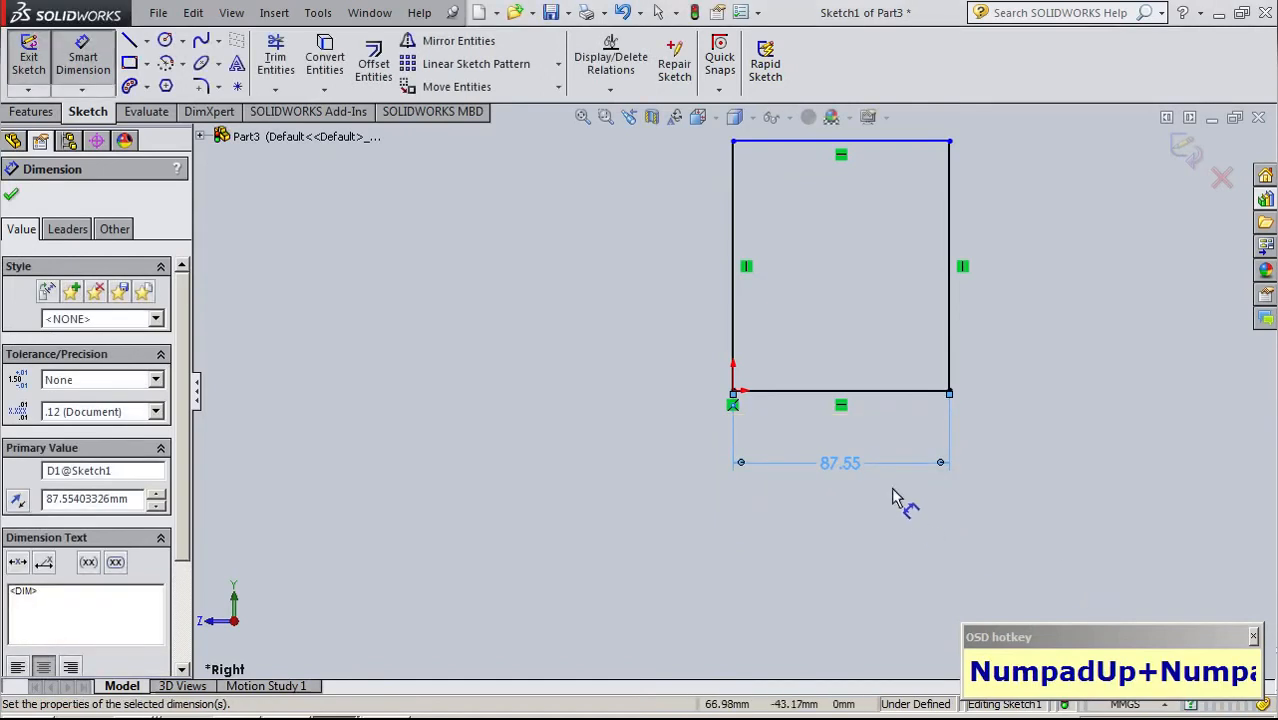
pyautogui.click(852, 472)
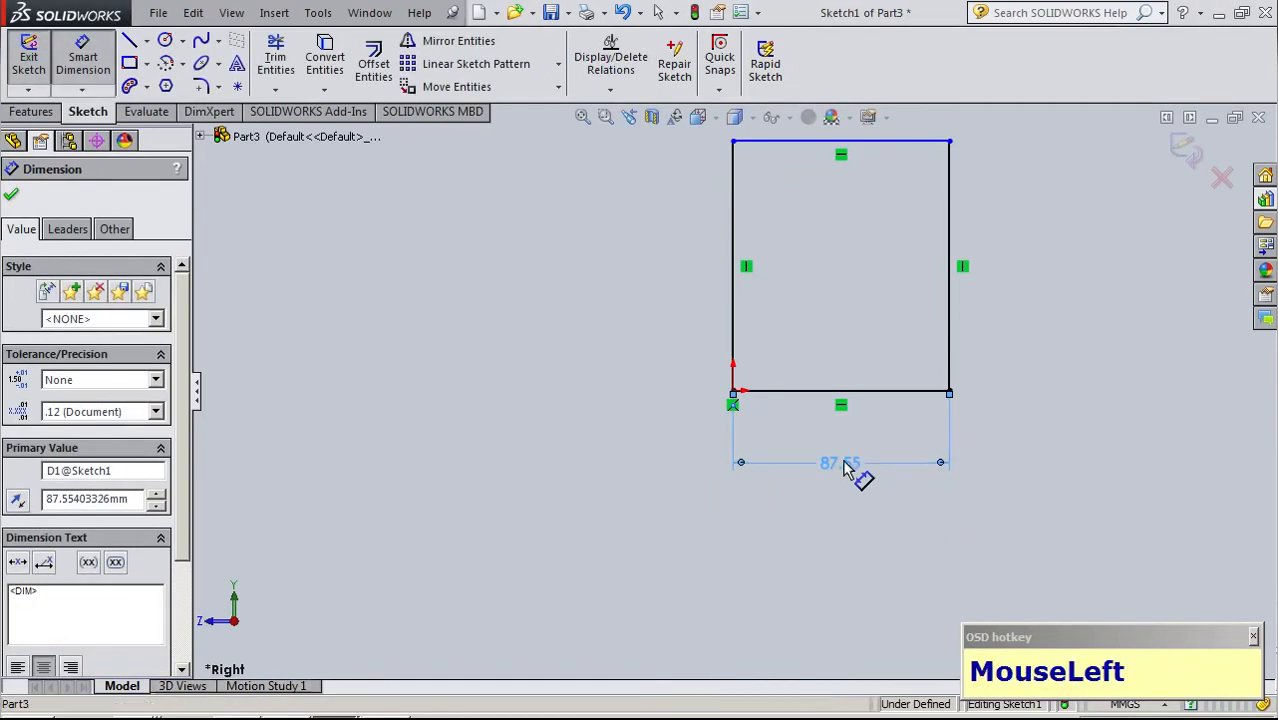
pyautogui.write('80')
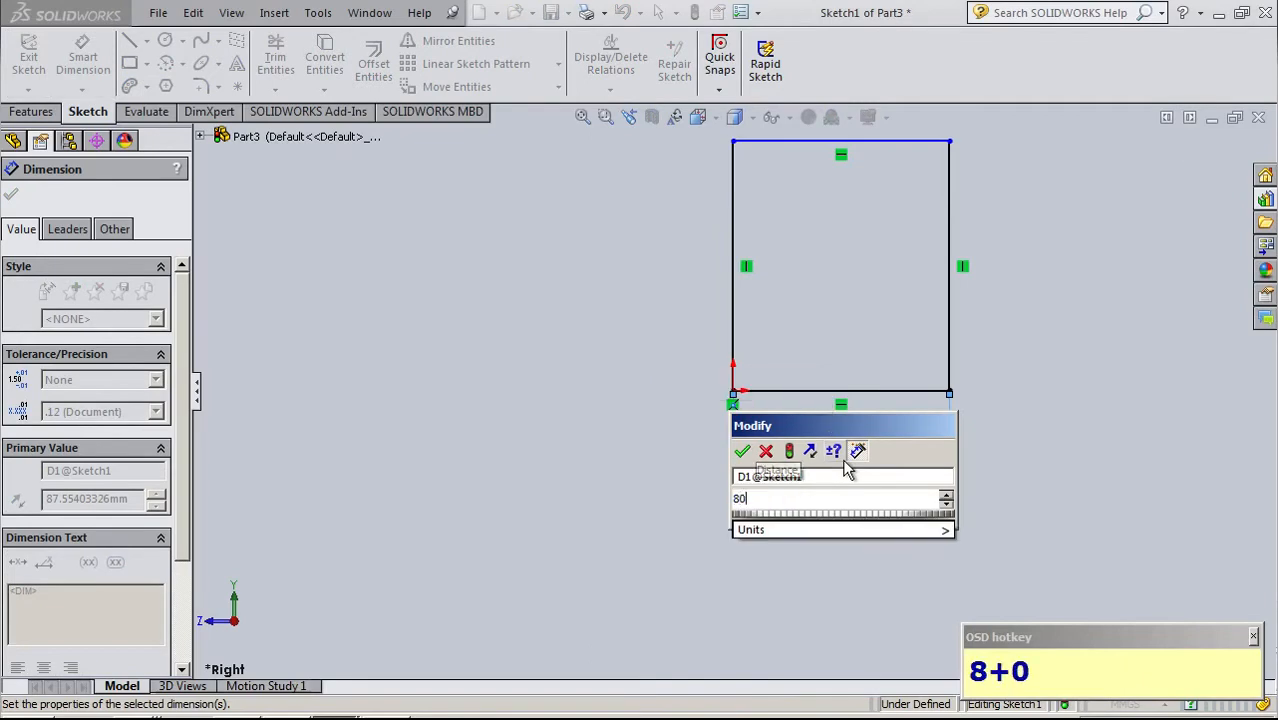
pyautogui.press('Return')
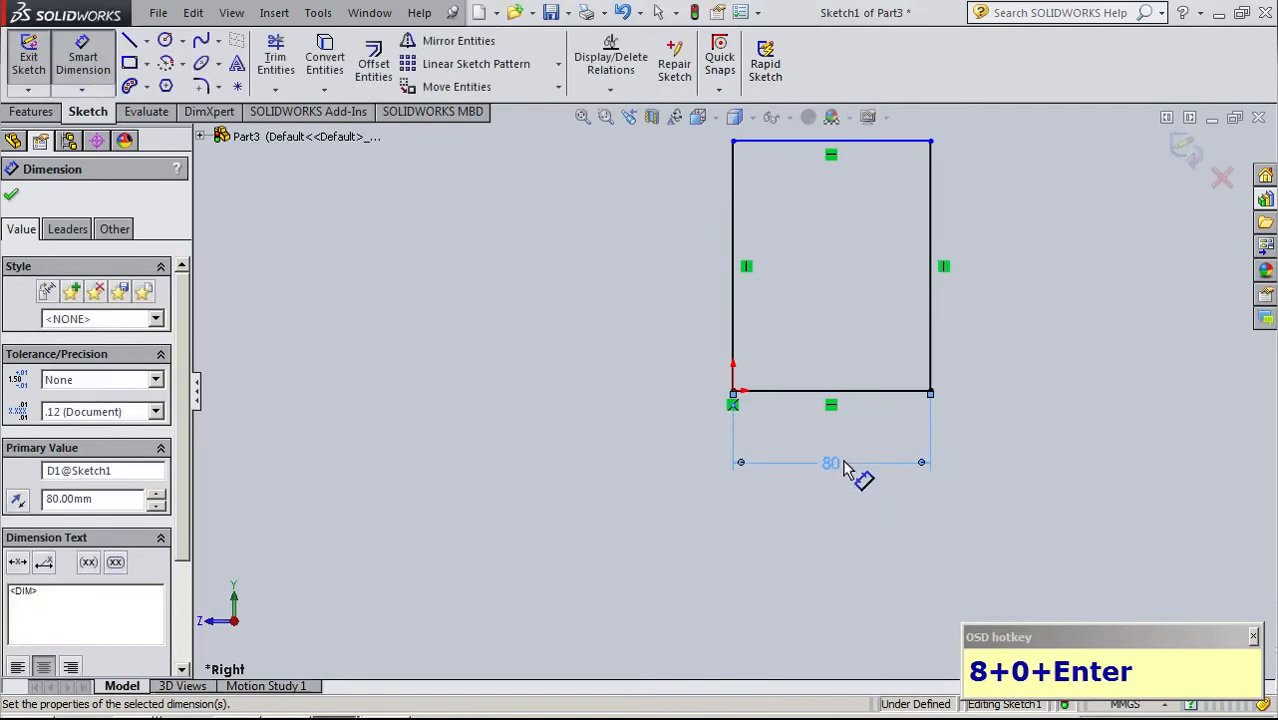
# Dimension the rectangle's left side and set its length to 100 mm
pyautogui.click(736, 338)
pyautogui.click(633, 335)
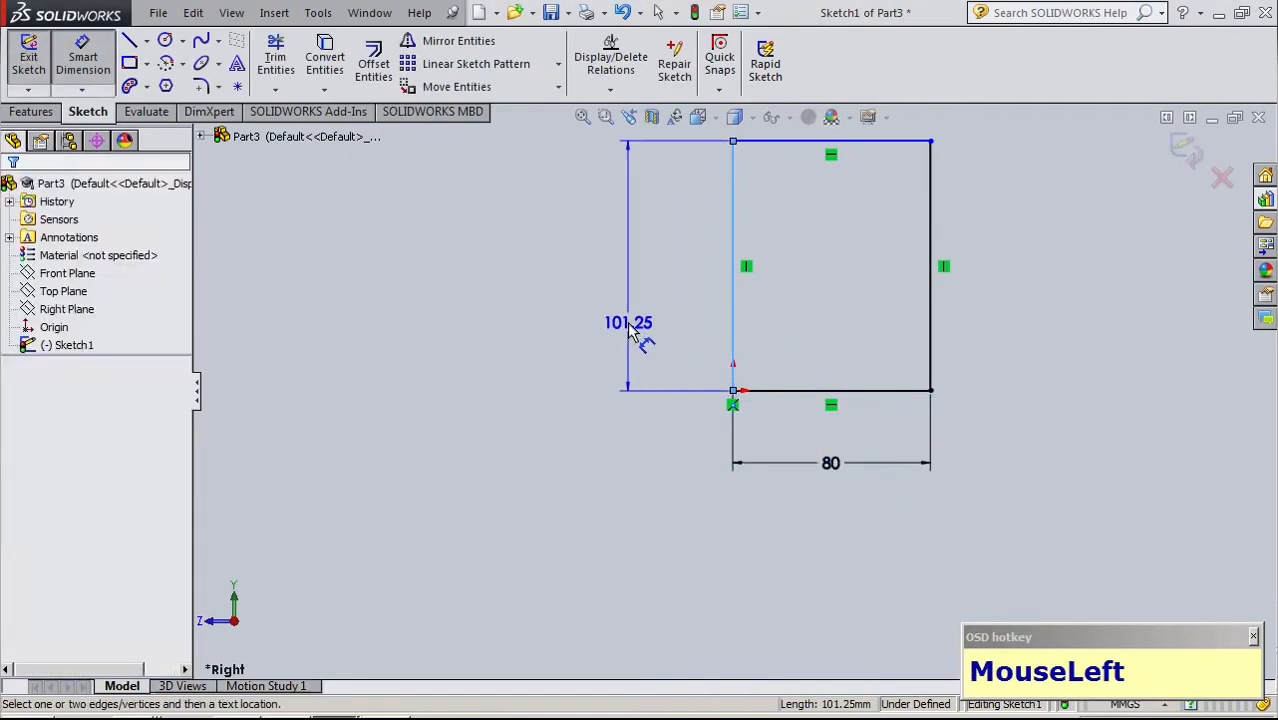
pyautogui.write('100')
pyautogui.press('Return')
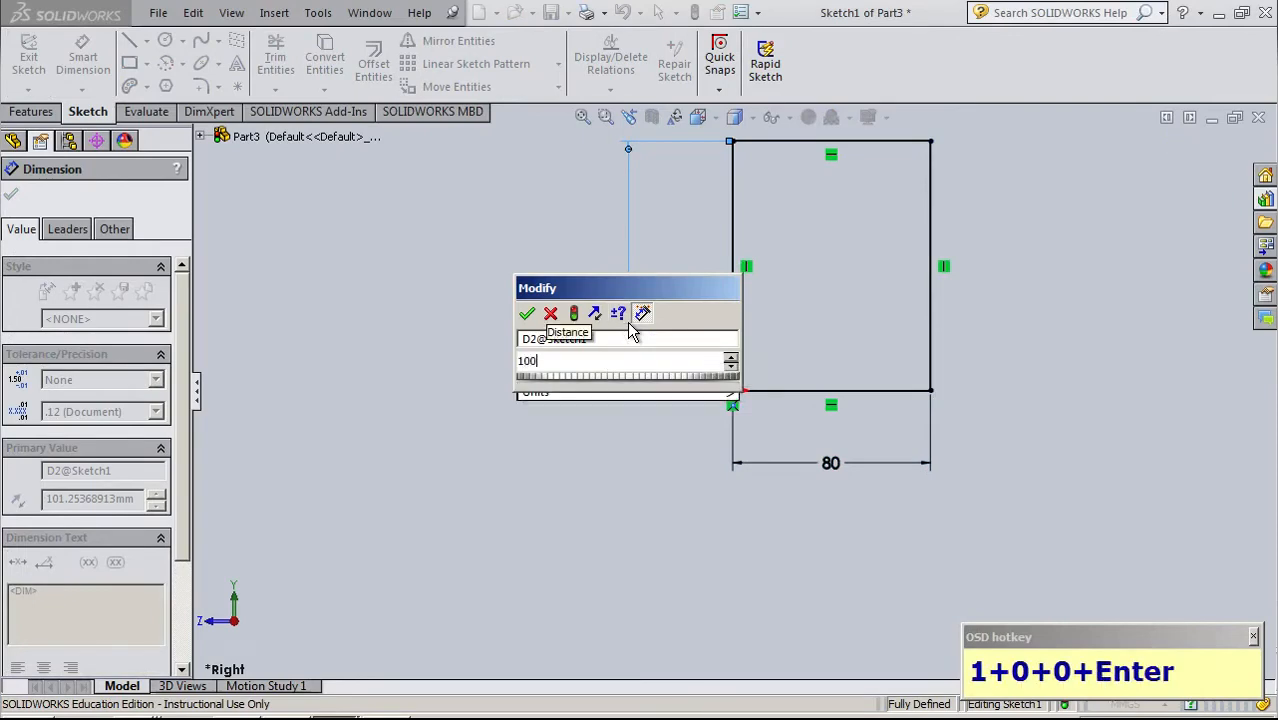
pyautogui.click(442, 412)
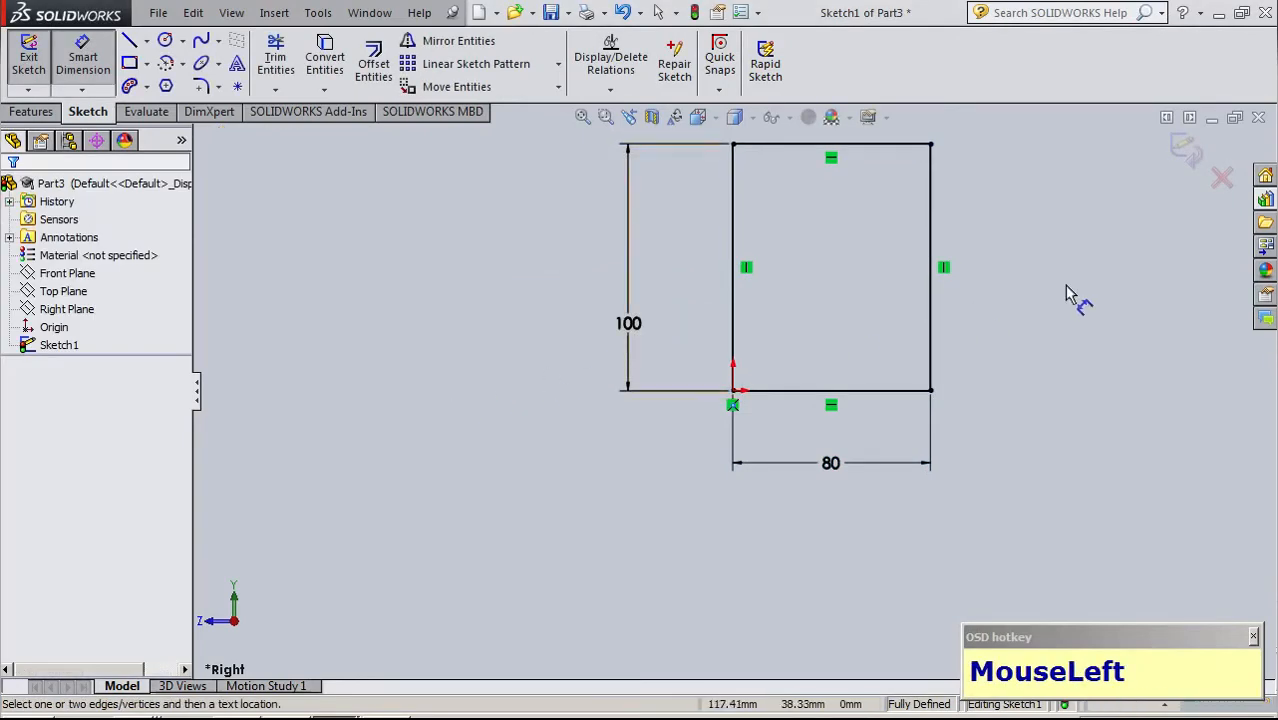
# Change the rectangle's height dimension to 160 mm
pyautogui.click(930, 145)
pyautogui.press('Escape')
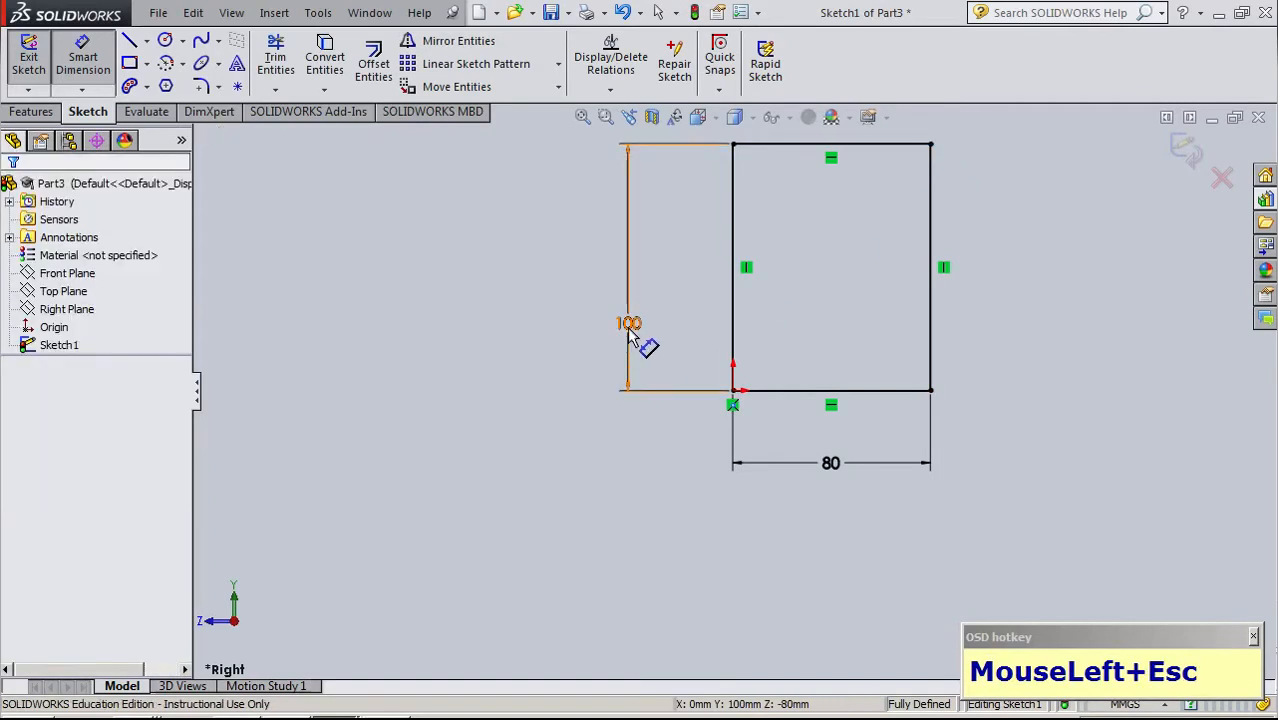
pyautogui.doubleClick(628, 328)
pyautogui.write('160')
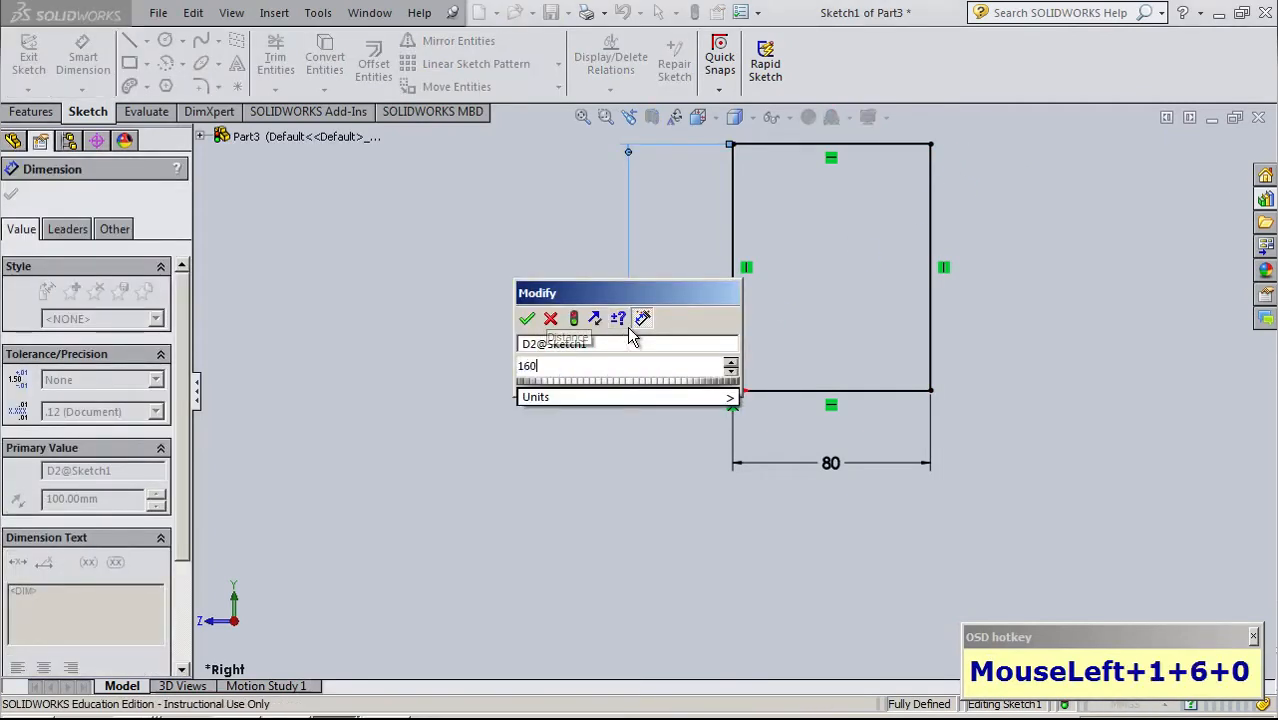
pyautogui.press('Return')
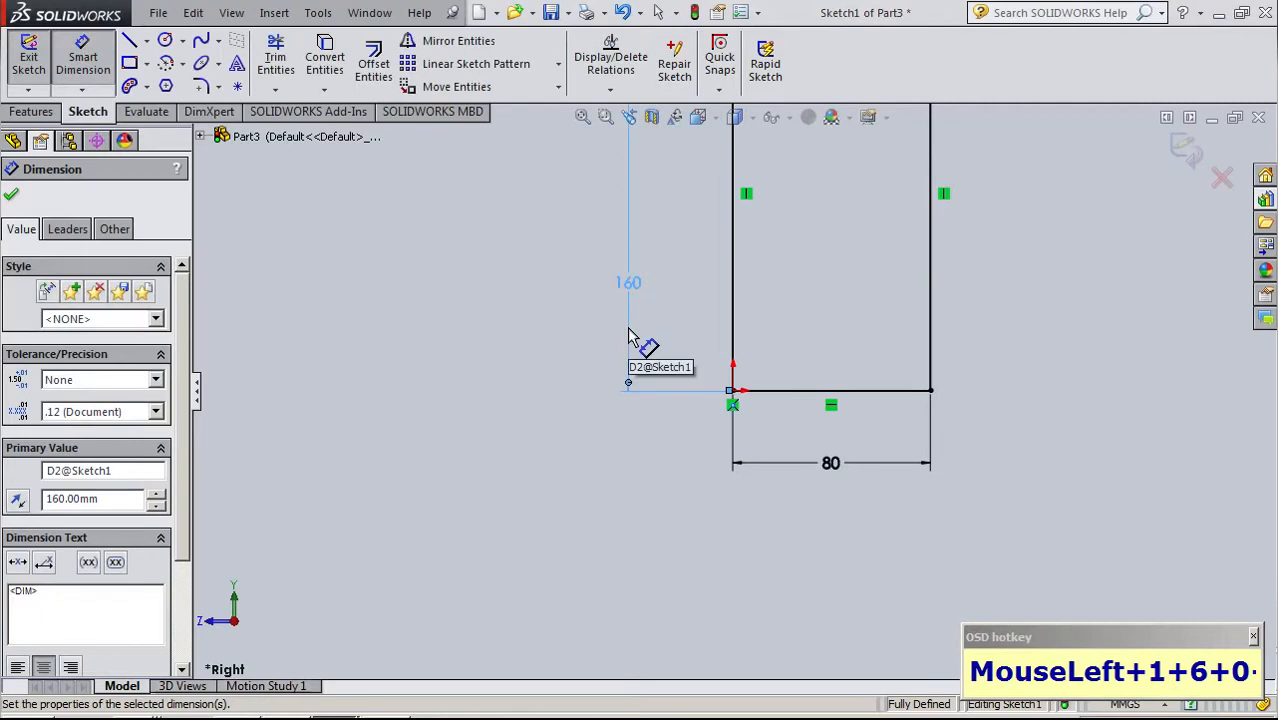
# Move the rectangle's height dimension closer to its left side and exit the sketch
pyautogui.scroll(1, 476, 405)
pyautogui.scroll(2, 476, 405)
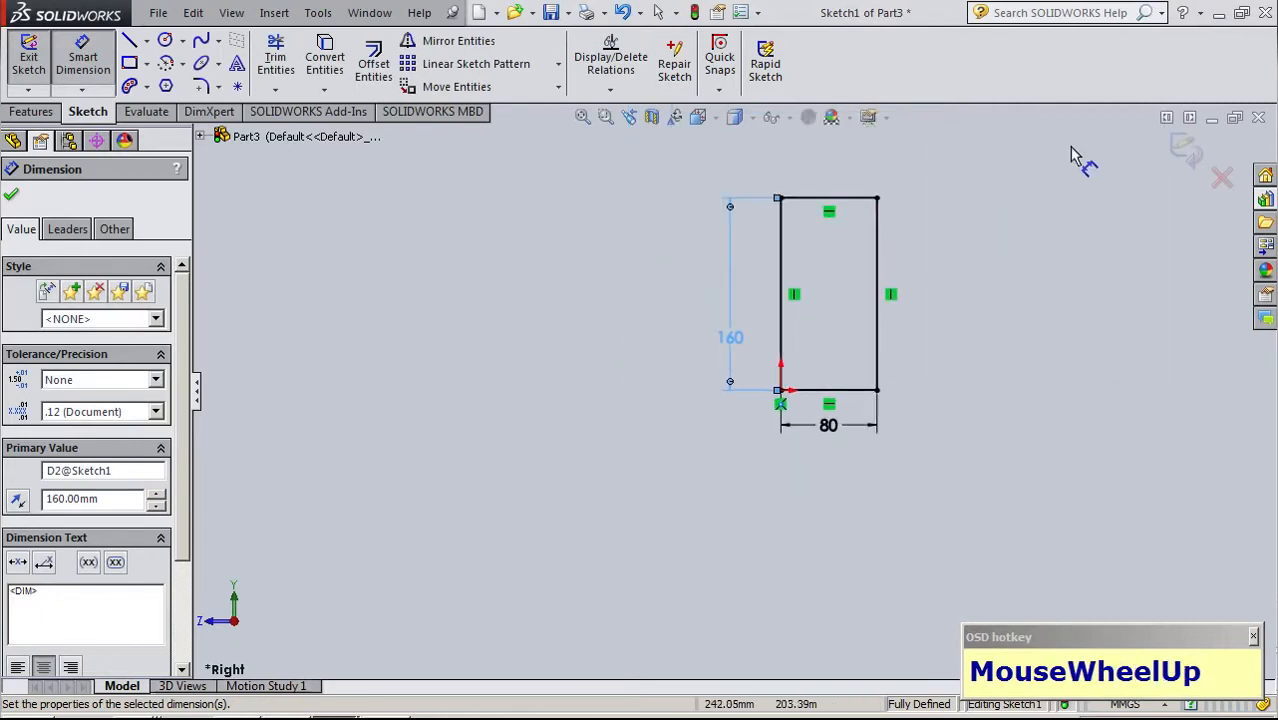
pyautogui.scroll(-2, 1055, 158)
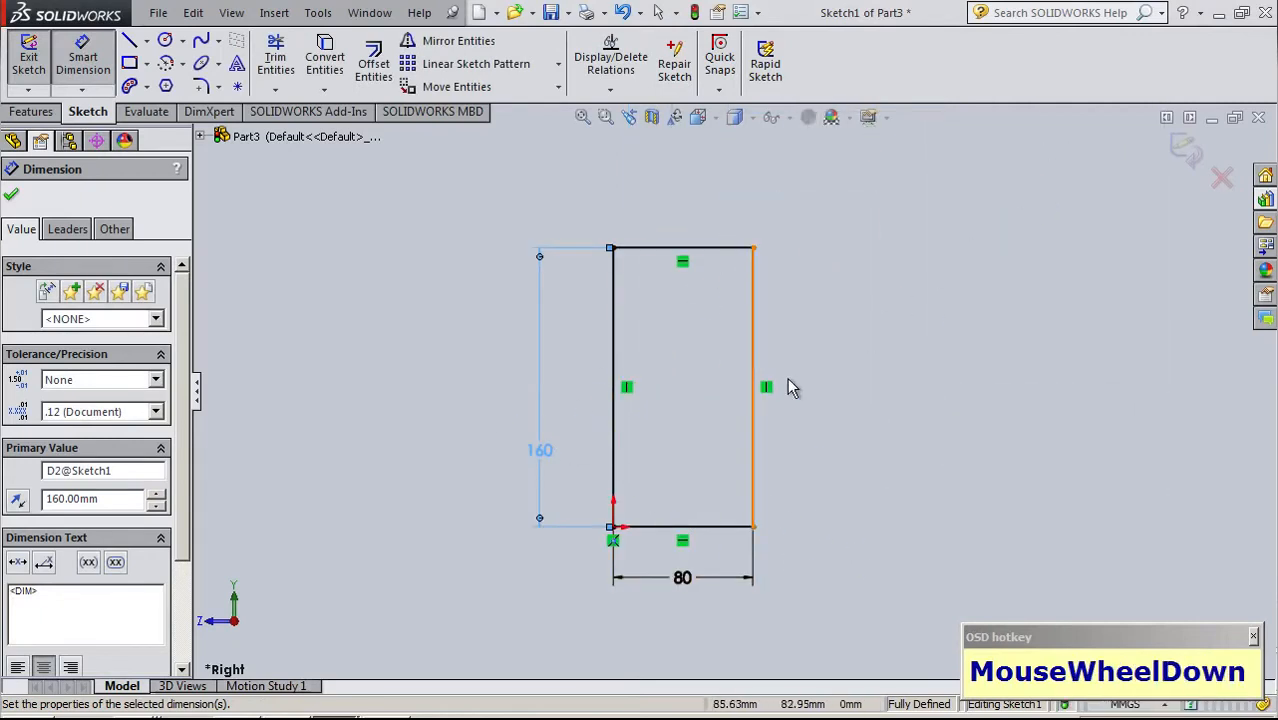
pyautogui.click(913, 348)
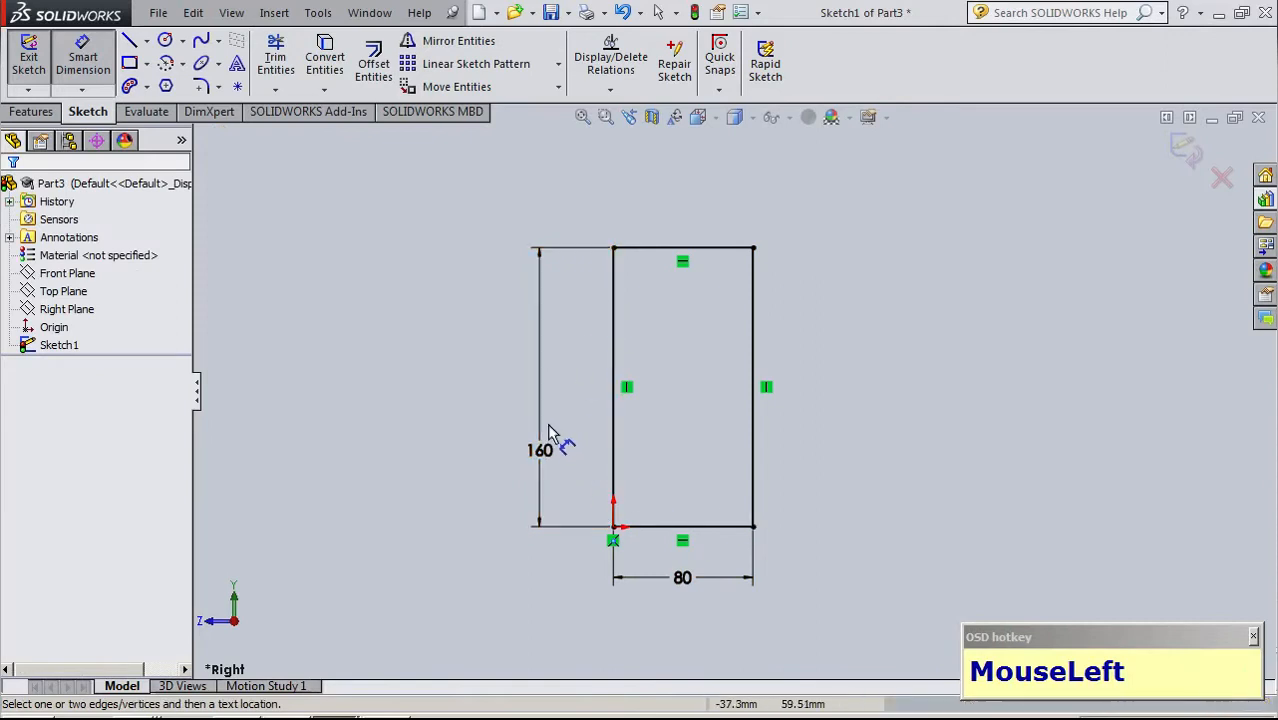
pyautogui.moveTo(547, 463)
pyautogui.mouseDown()
pyautogui.moveTo(610, 372)
pyautogui.moveTo(565, 371)
pyautogui.moveTo(580, 374)
pyautogui.mouseUp()
pyautogui.click(955, 386)
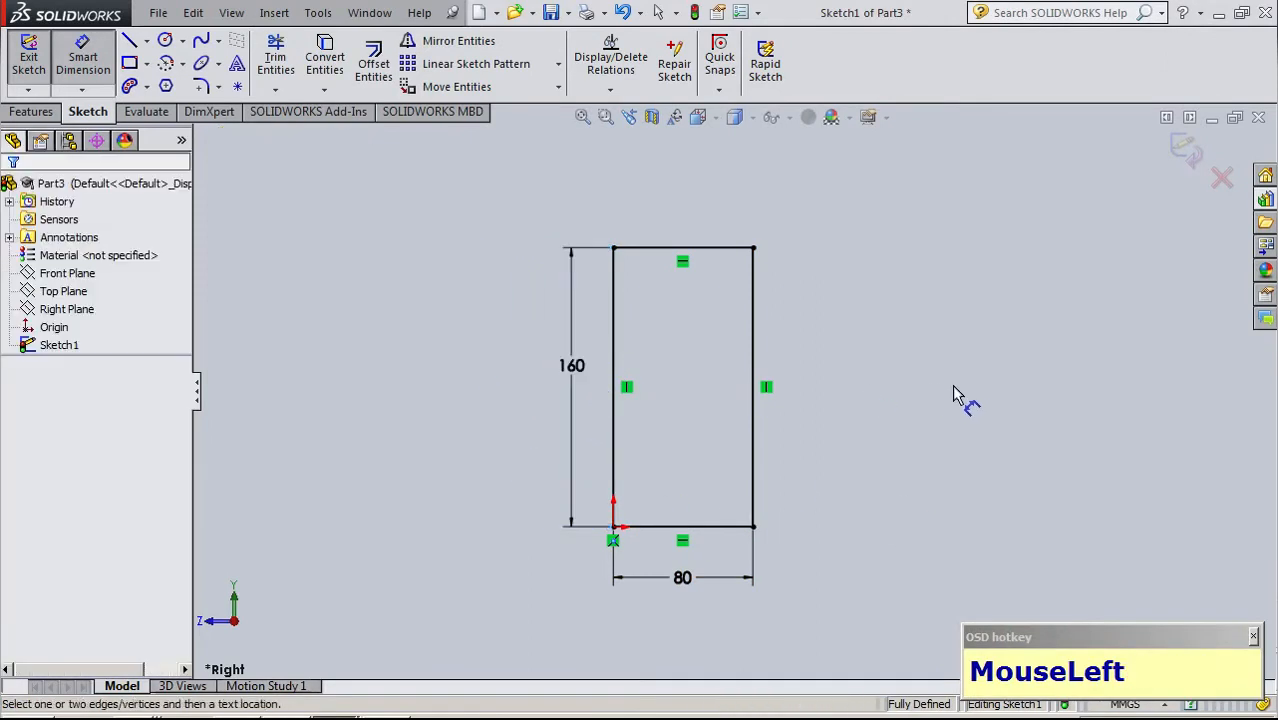
pyautogui.click(1183, 150)
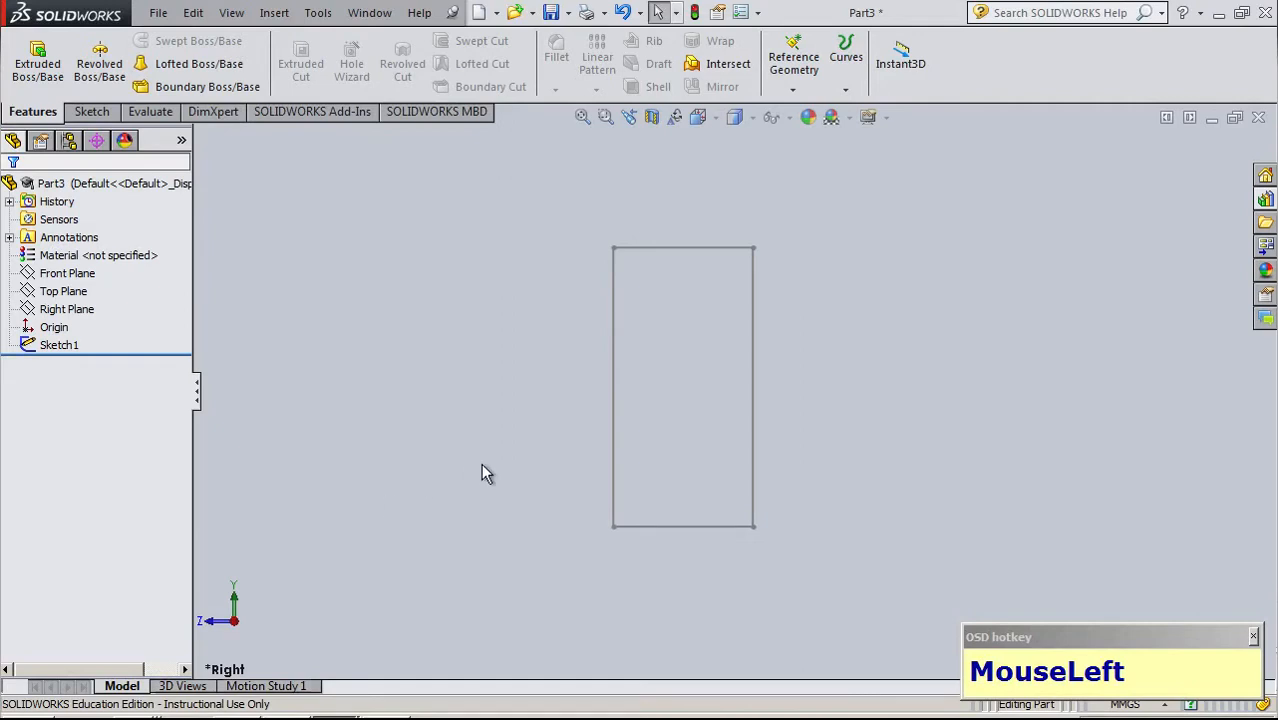
# Save the part as vid02_a in the folder Z:\teaching_sd\MSE100\16Fall_vid\solidowrks
pyautogui.hotkey('ctrl', 's')
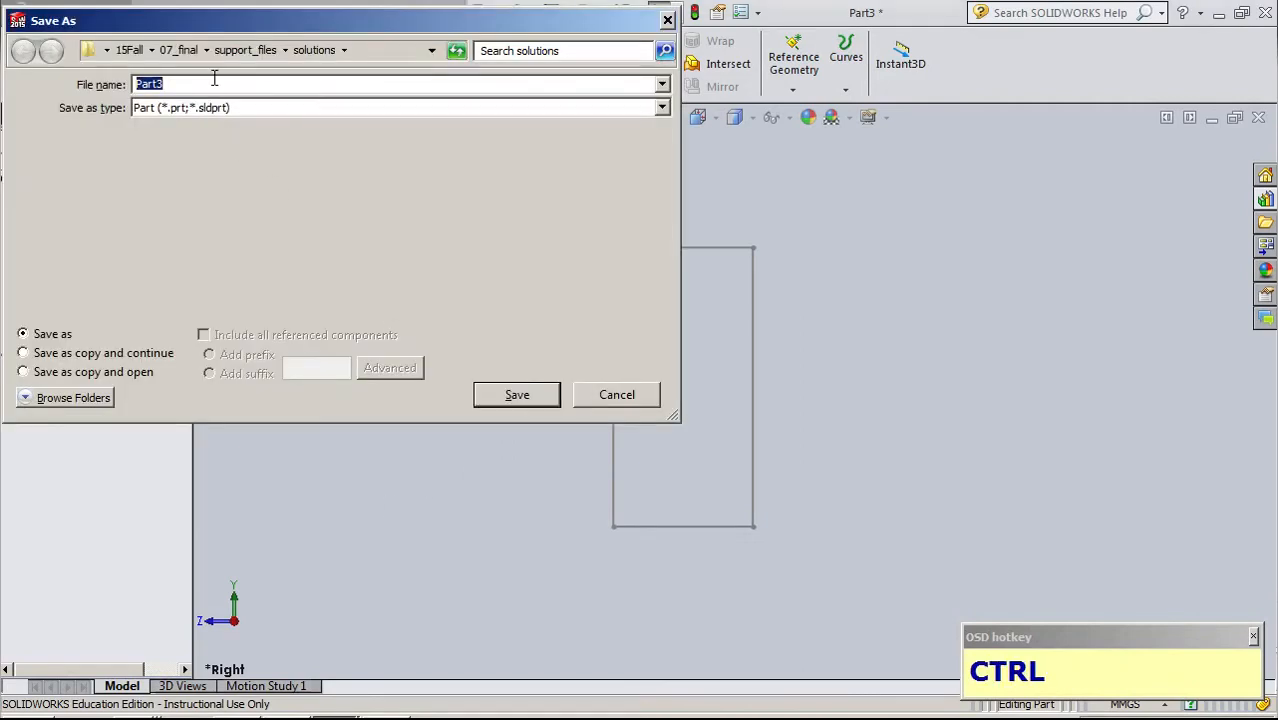
pyautogui.write('Z:\\teaching_sd\\MSE100\\16Fall_vid\\solidowrks')
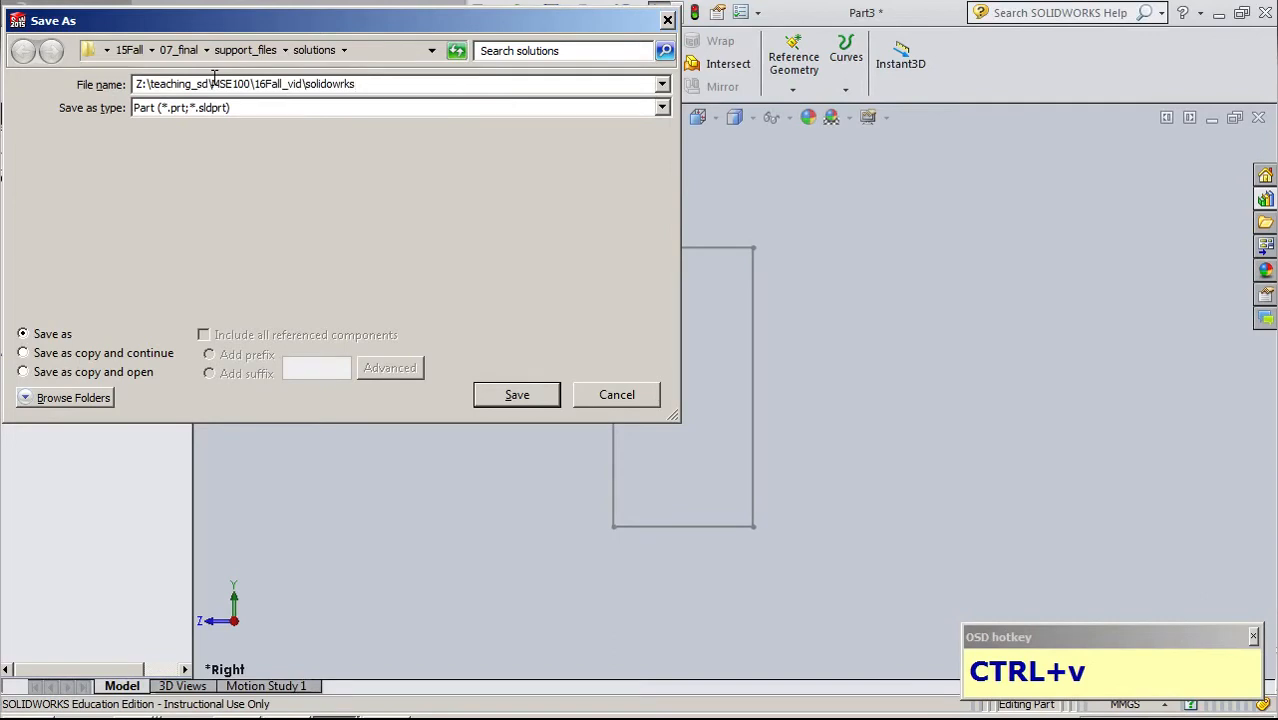
pyautogui.press('Return')
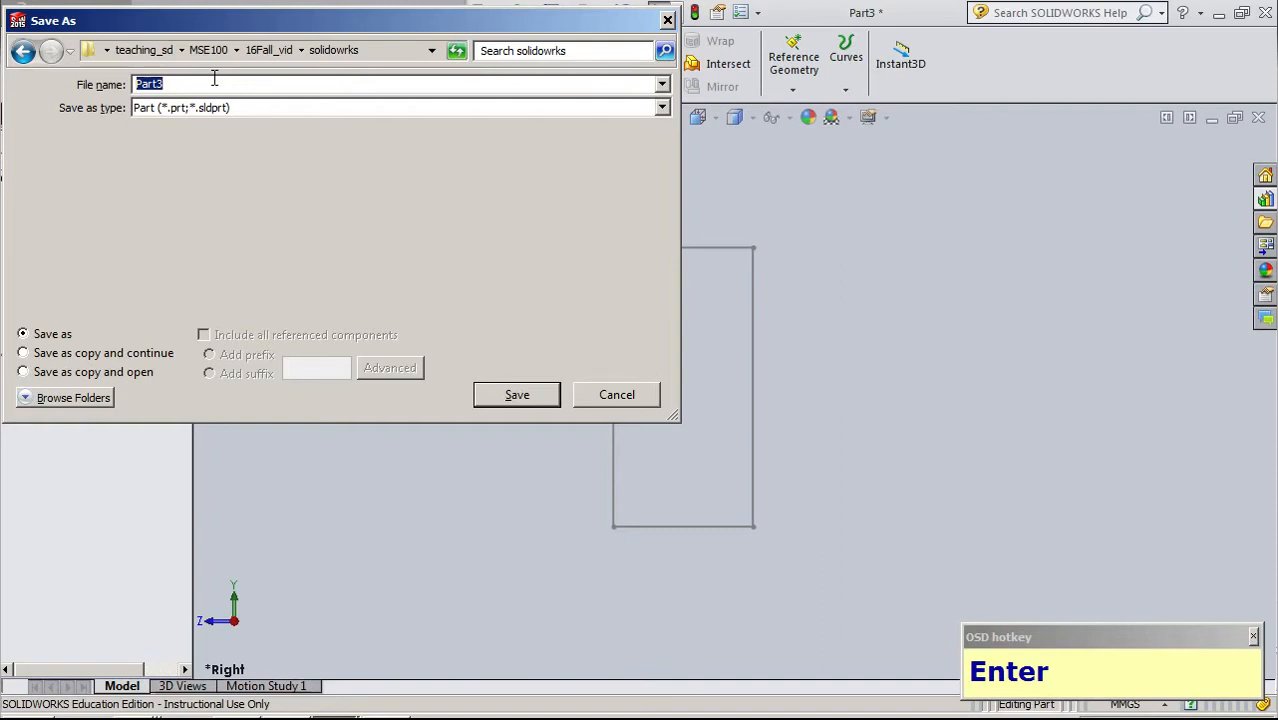
pyautogui.write('vid')
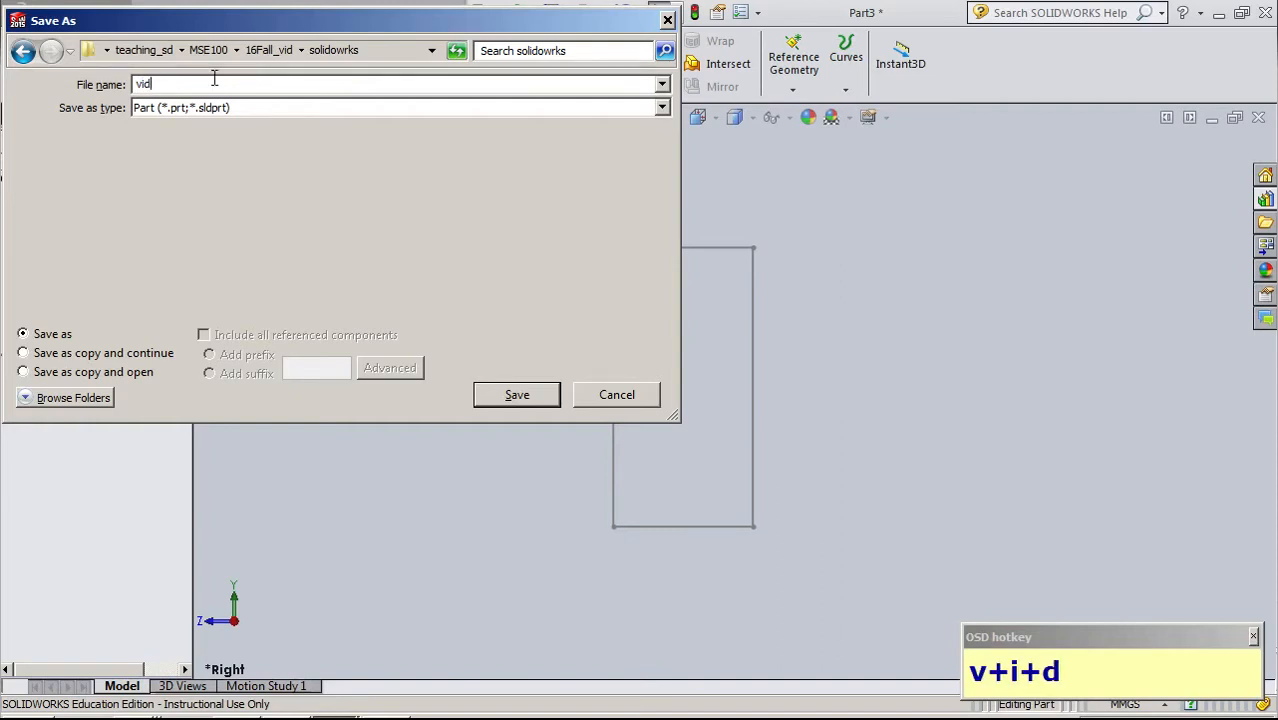
pyautogui.write('02_')
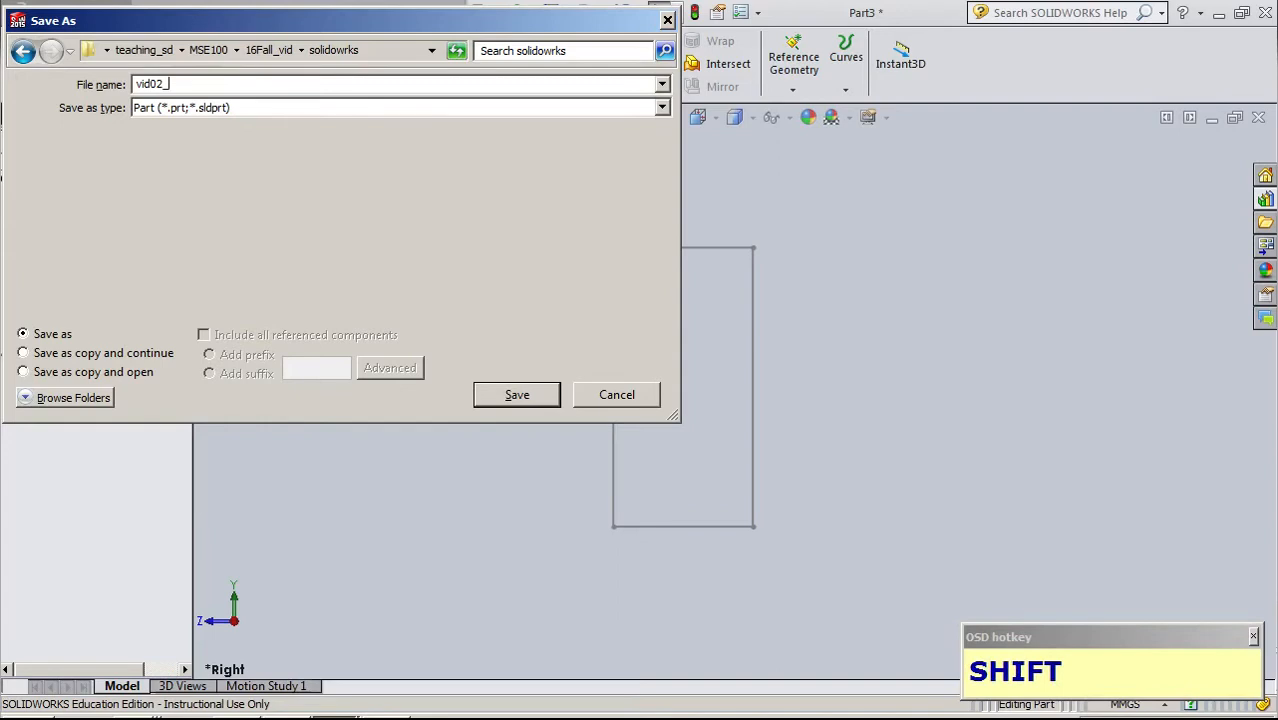
pyautogui.write('a')
pyautogui.click(516, 394)
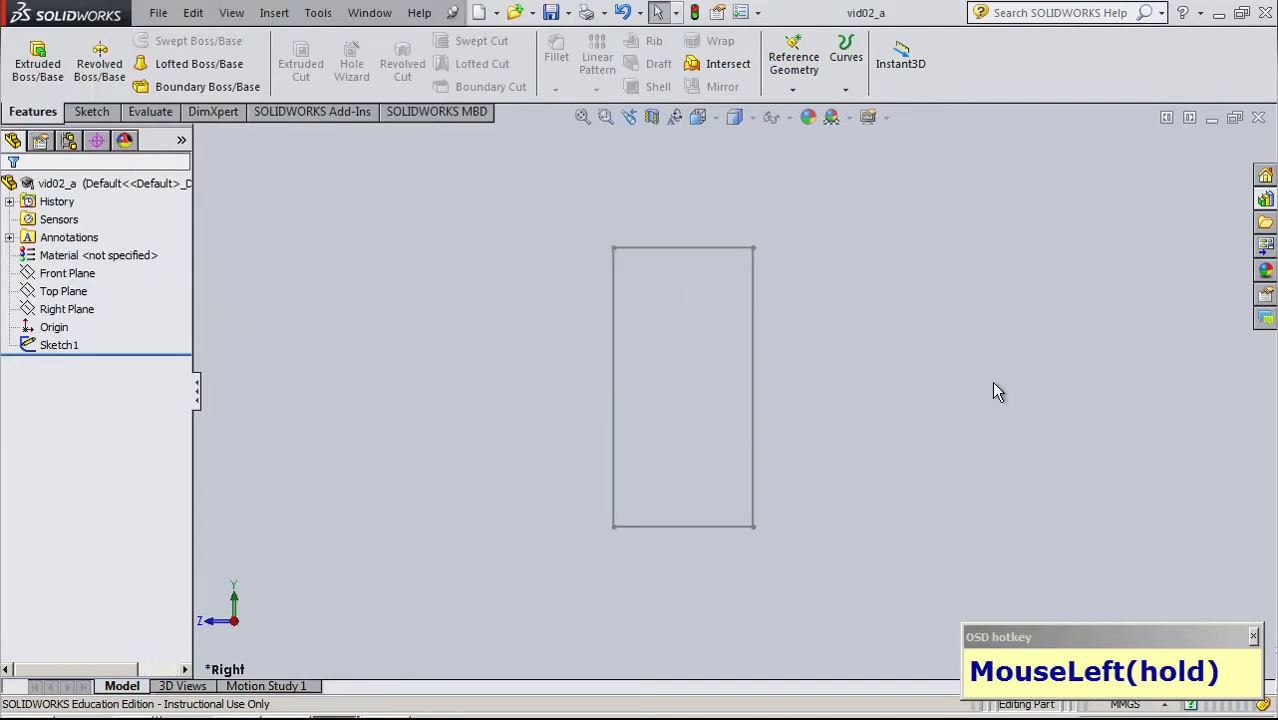
# Save the vid02_a part again
pyautogui.click(991, 381)
pyautogui.press('ctrl')
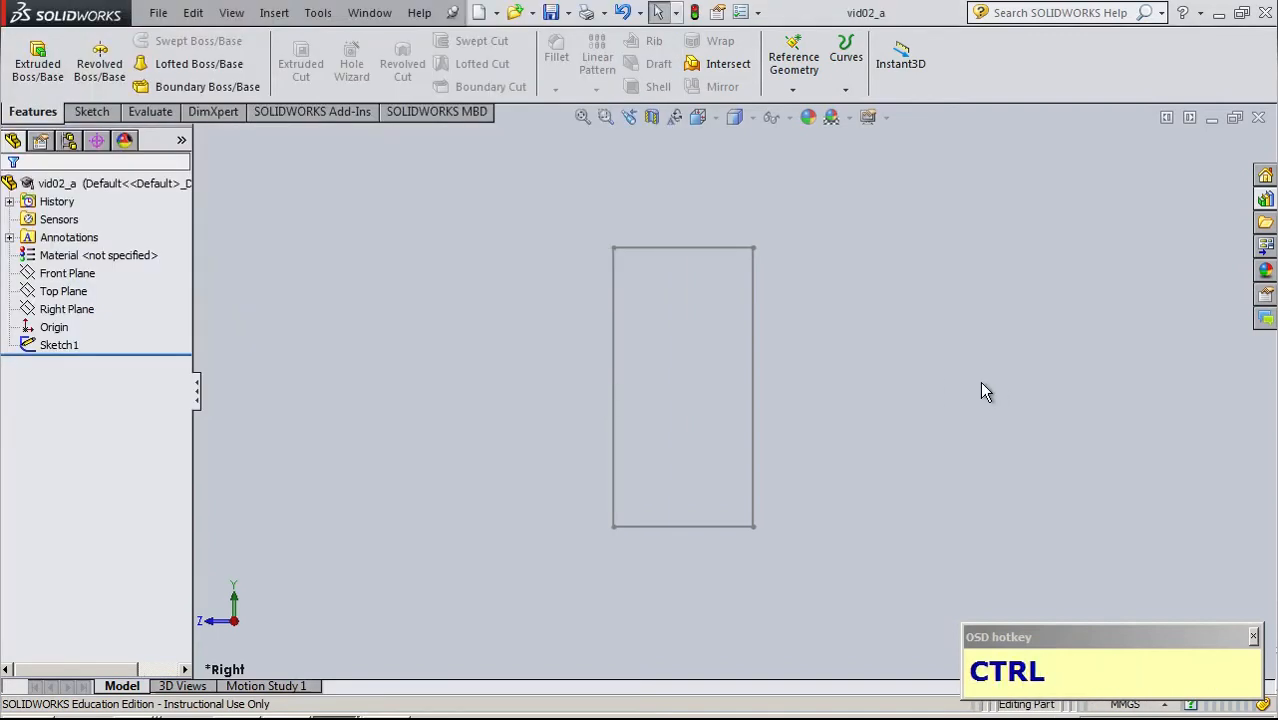
pyautogui.hotkey('ctrl', 's')
pyautogui.hotkey('ctrl', 's')
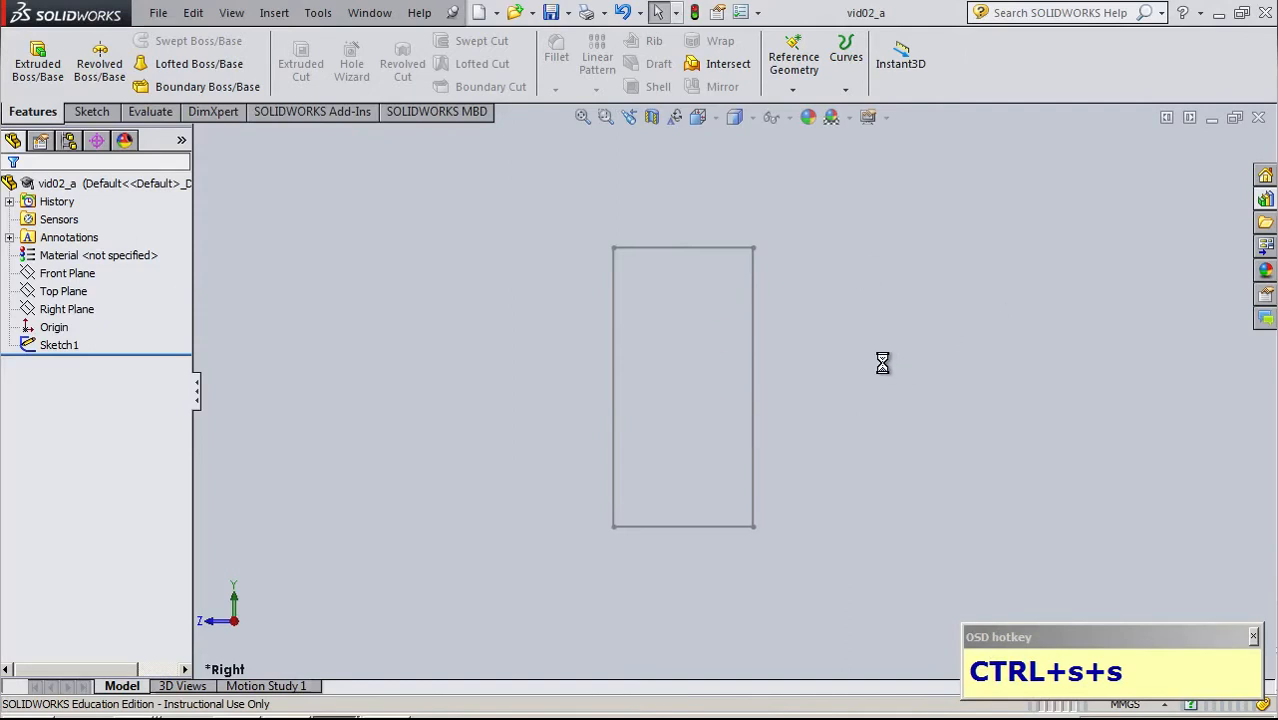
pyautogui.click(868, 396)
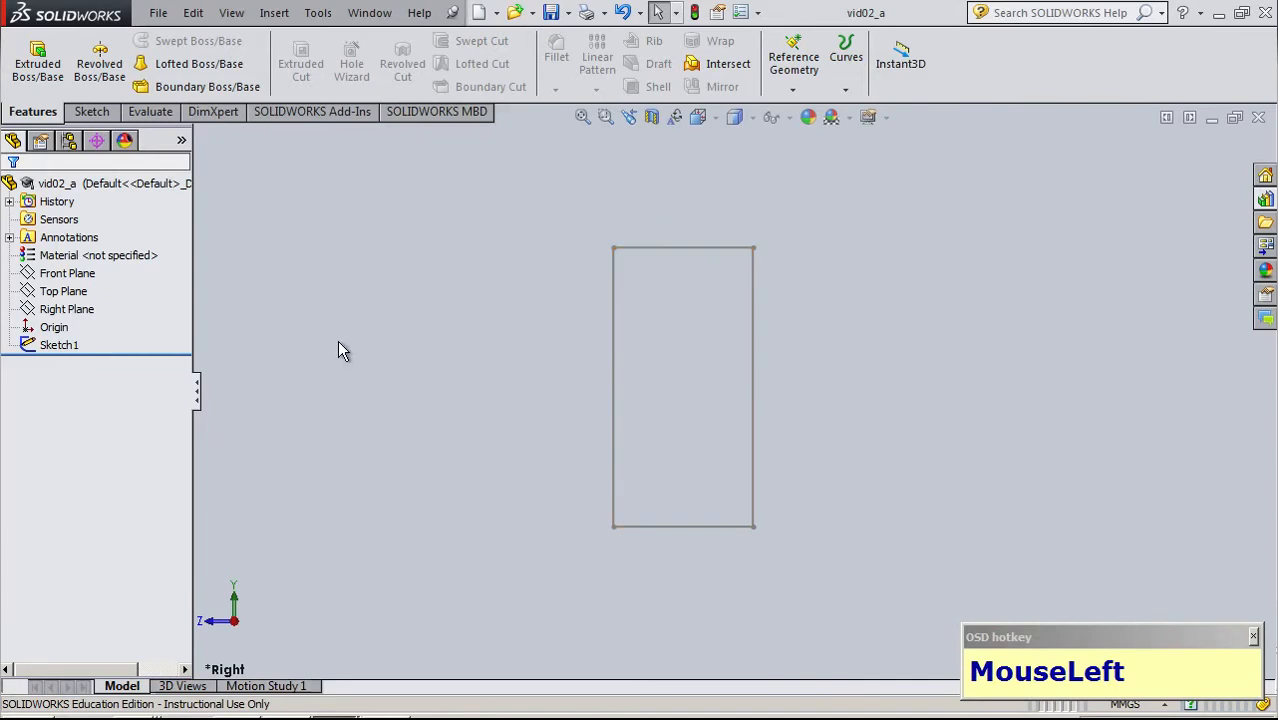
# Start an Extruded Boss/Base from the rectangle sketch in isometric view, with Sketch Plane as the start condition
pyautogui.press('ctrl')
pyautogui.hotkey('ctrl', '7')
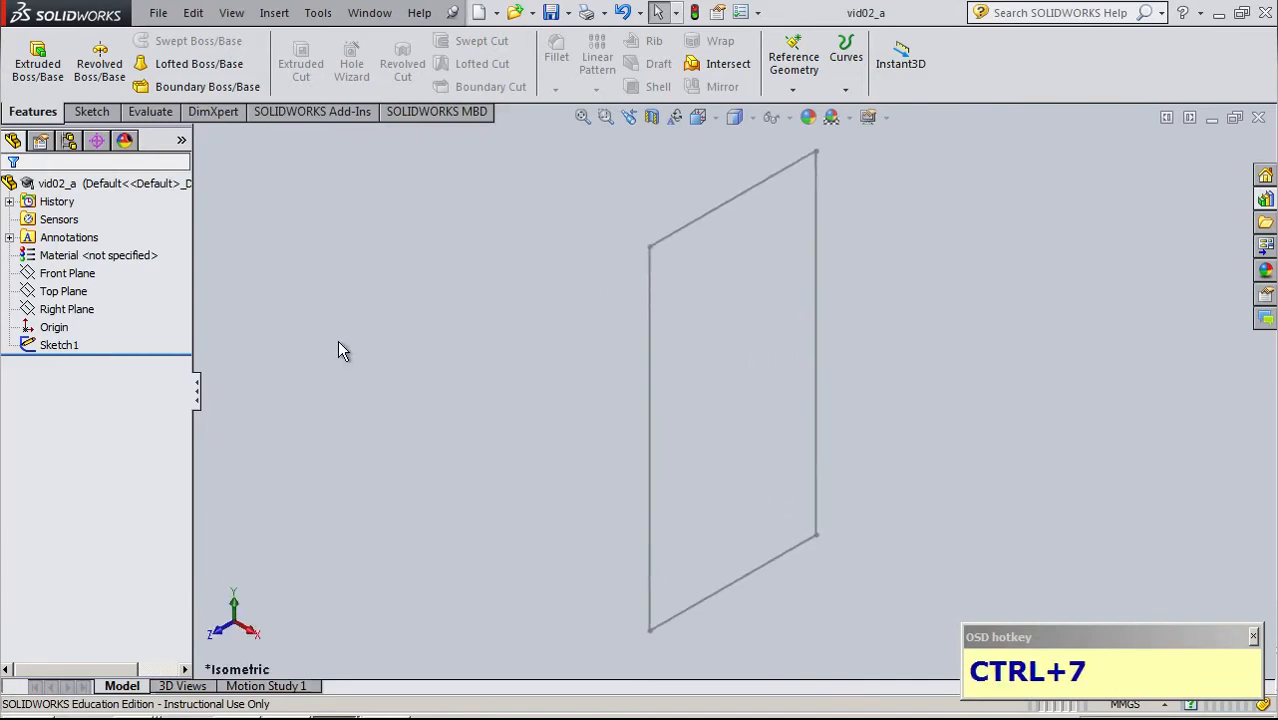
pyautogui.click(44, 345)
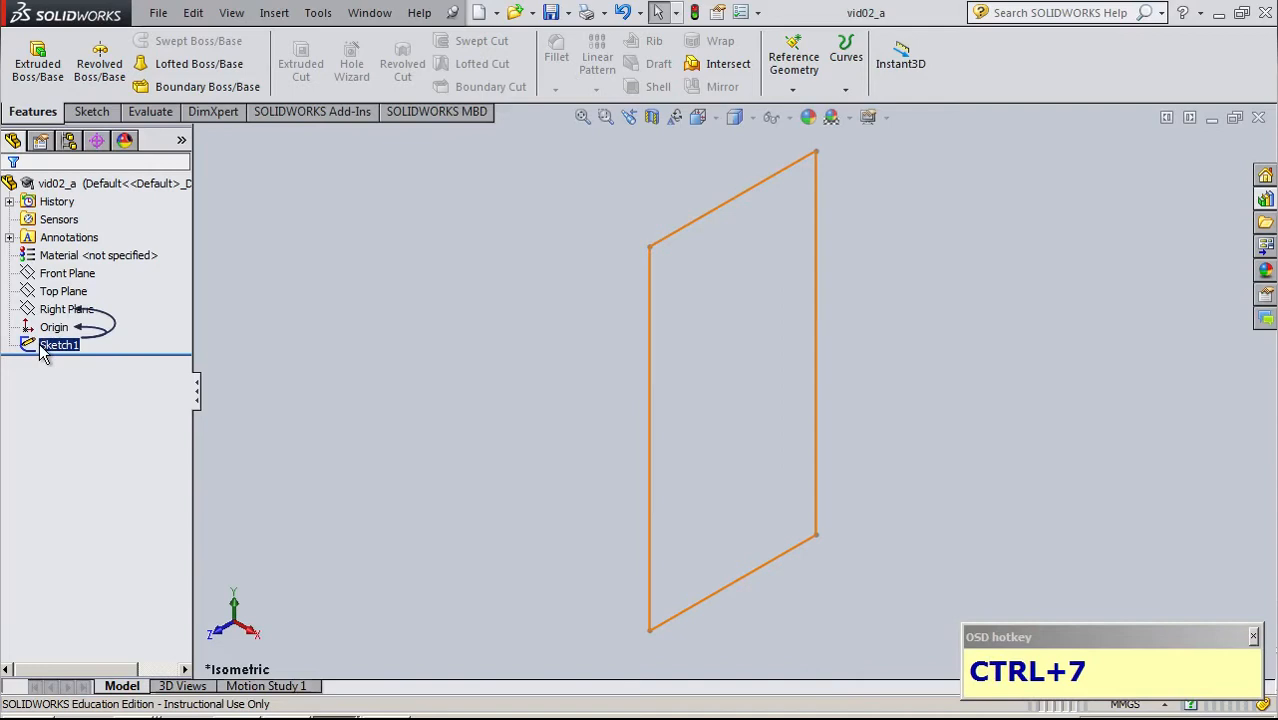
pyautogui.click(41, 347)
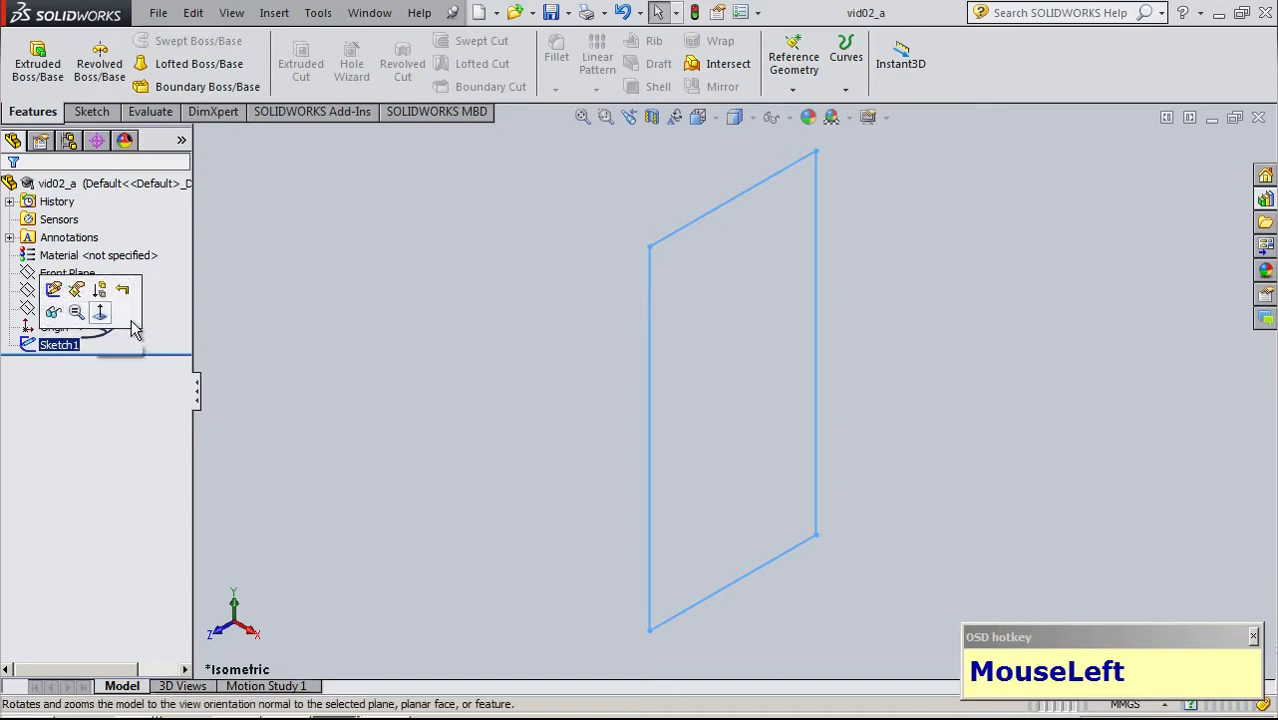
pyautogui.click(40, 60)
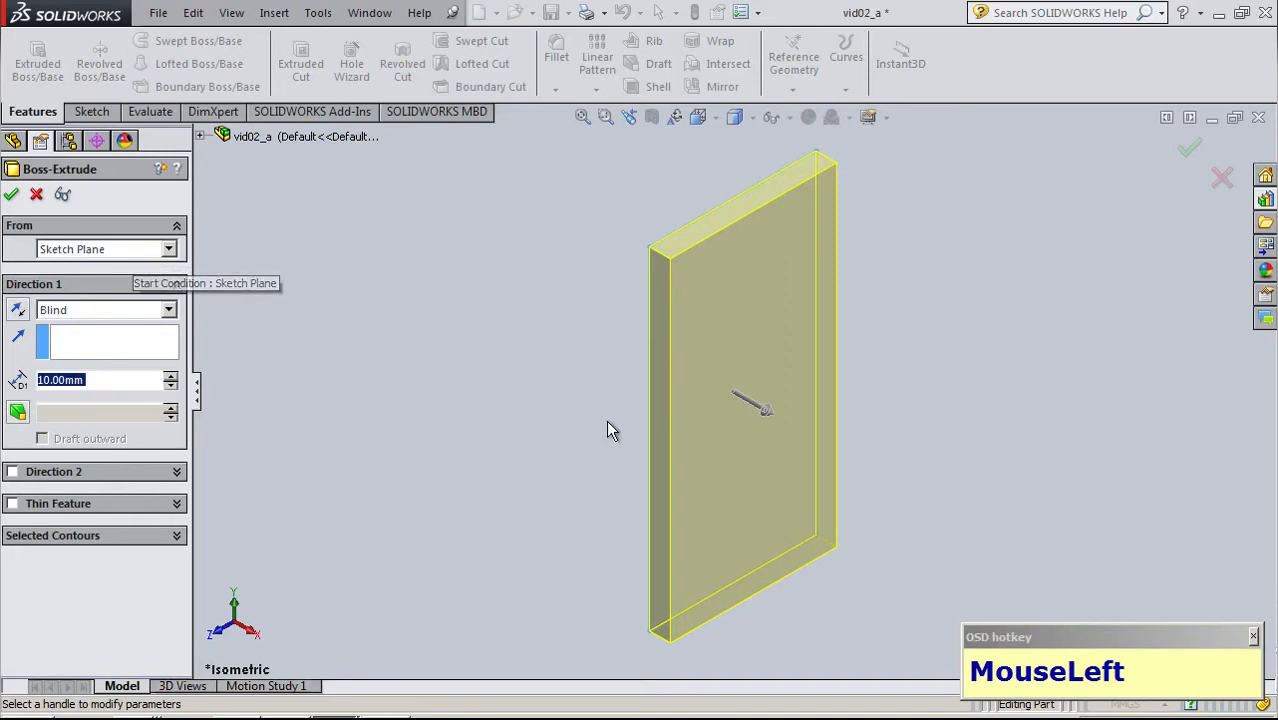
pyautogui.click(115, 250)
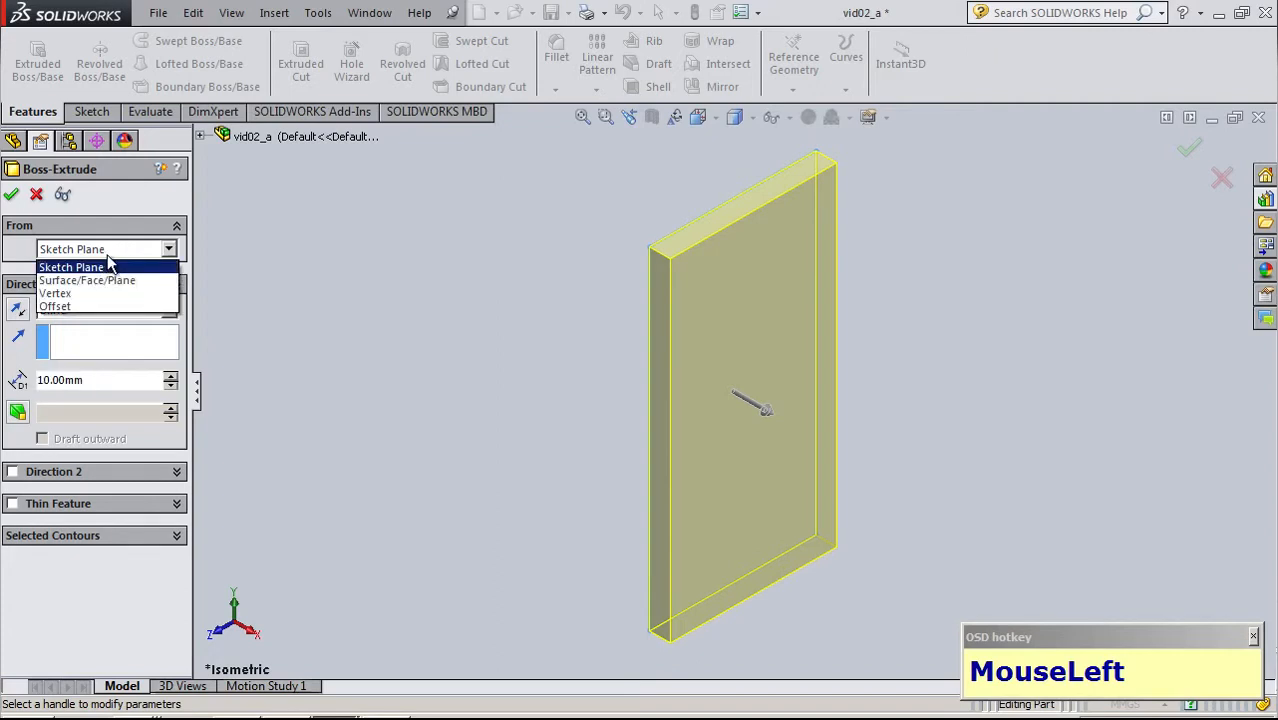
pyautogui.click(70, 267)
pyautogui.click(105, 243)
pyautogui.click(357, 243)
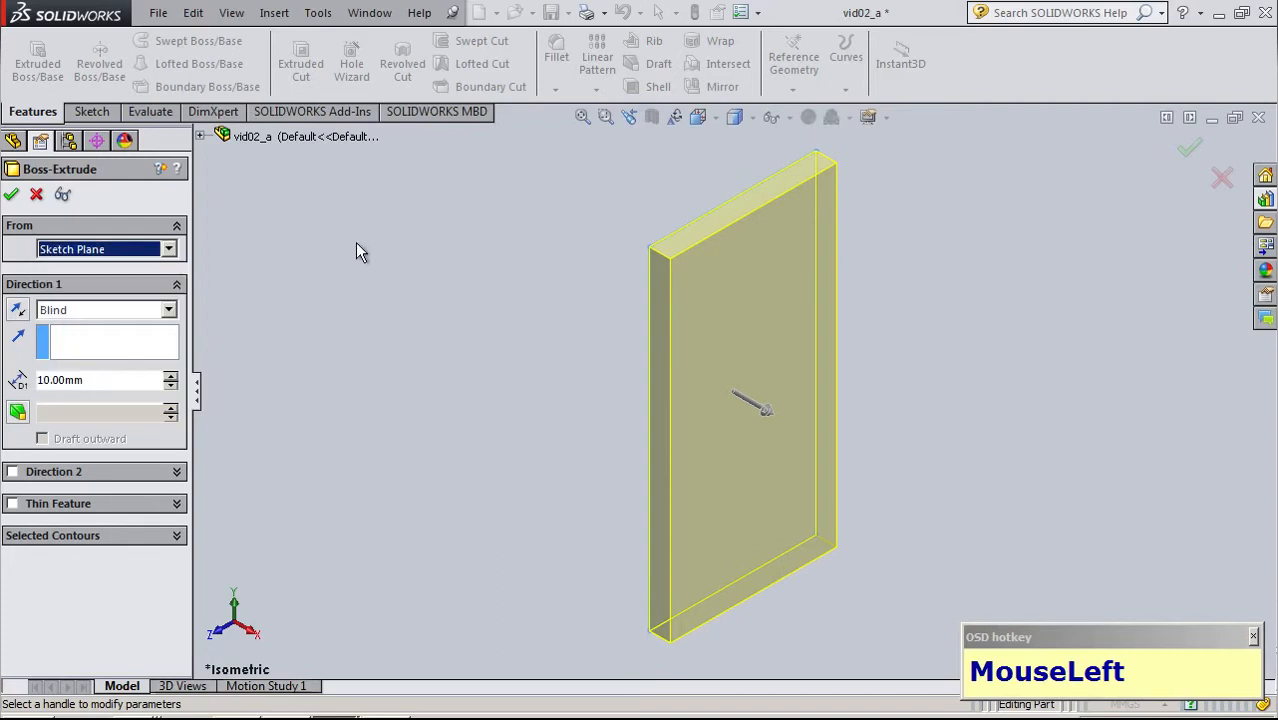
# Extrude the rectangle with the Blind end condition to a depth of 10 mm
pyautogui.click(107, 306)
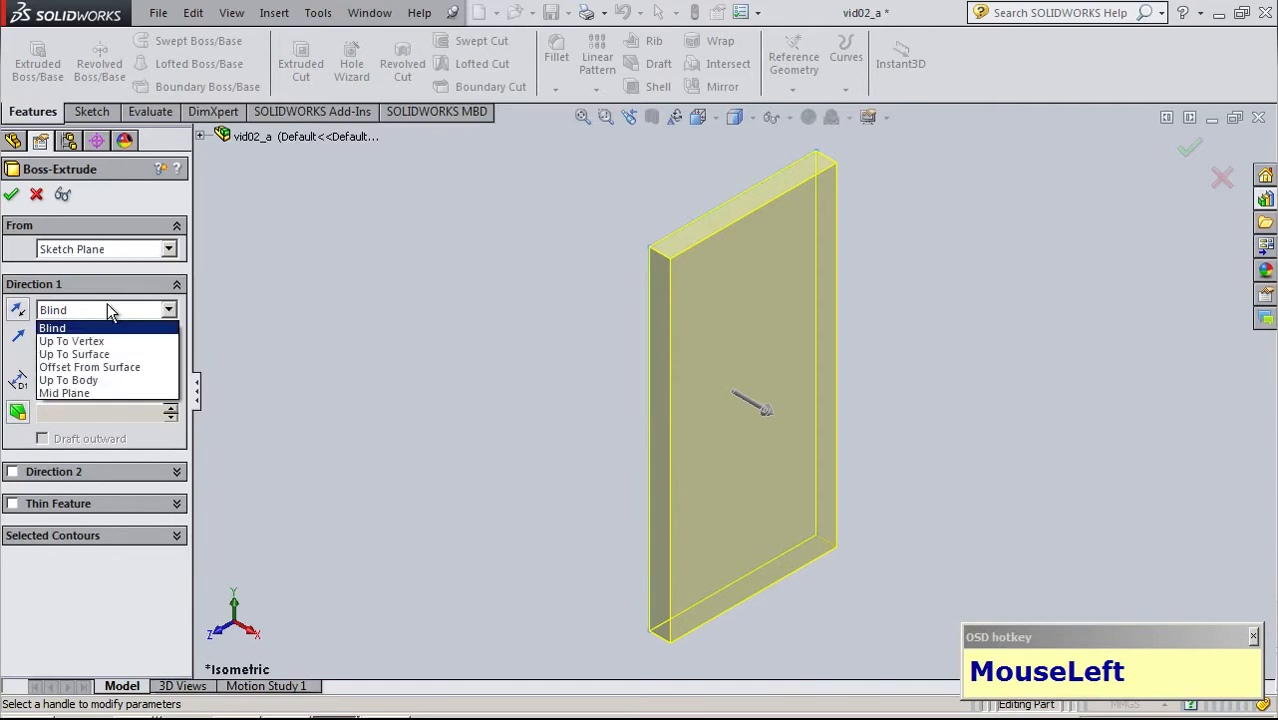
pyautogui.click(273, 336)
pyautogui.doubleClick(88, 375)
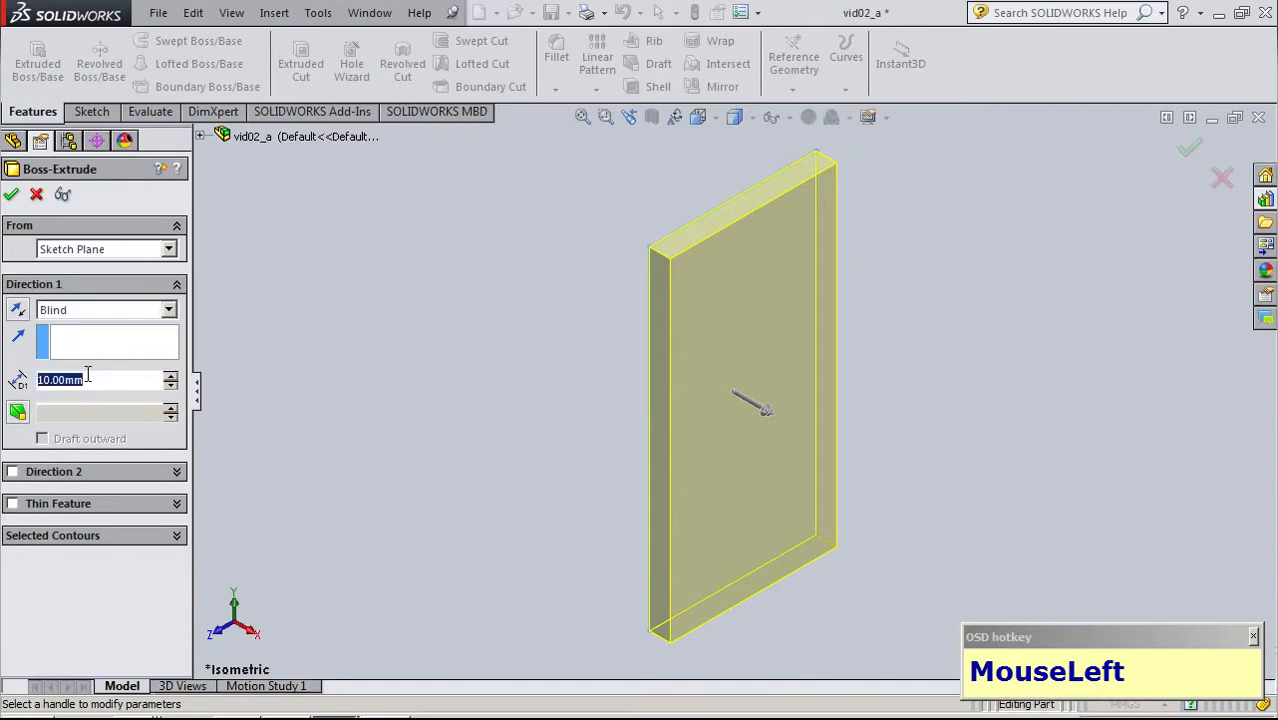
pyautogui.press('Left')
pyautogui.press('Return')
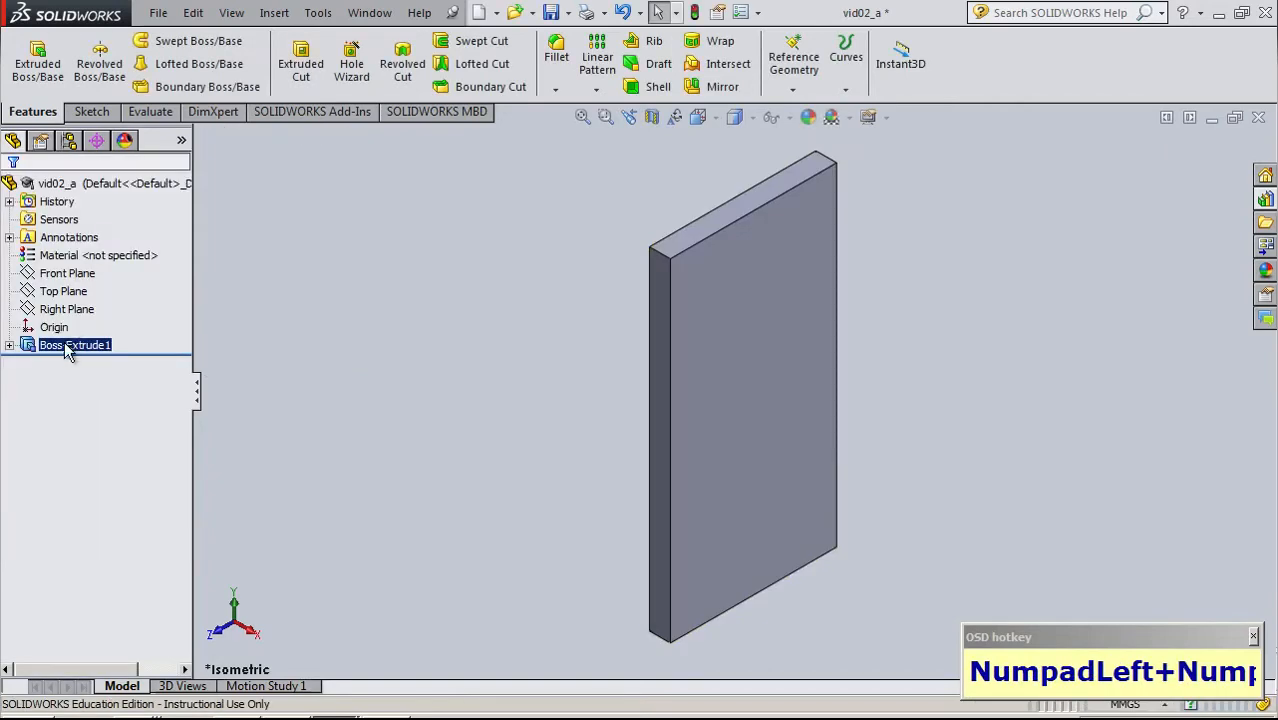
# Edit the boss extrusion feature and set its depth to 40 mm
pyautogui.rightClick(67, 347)
pyautogui.click(104, 287)
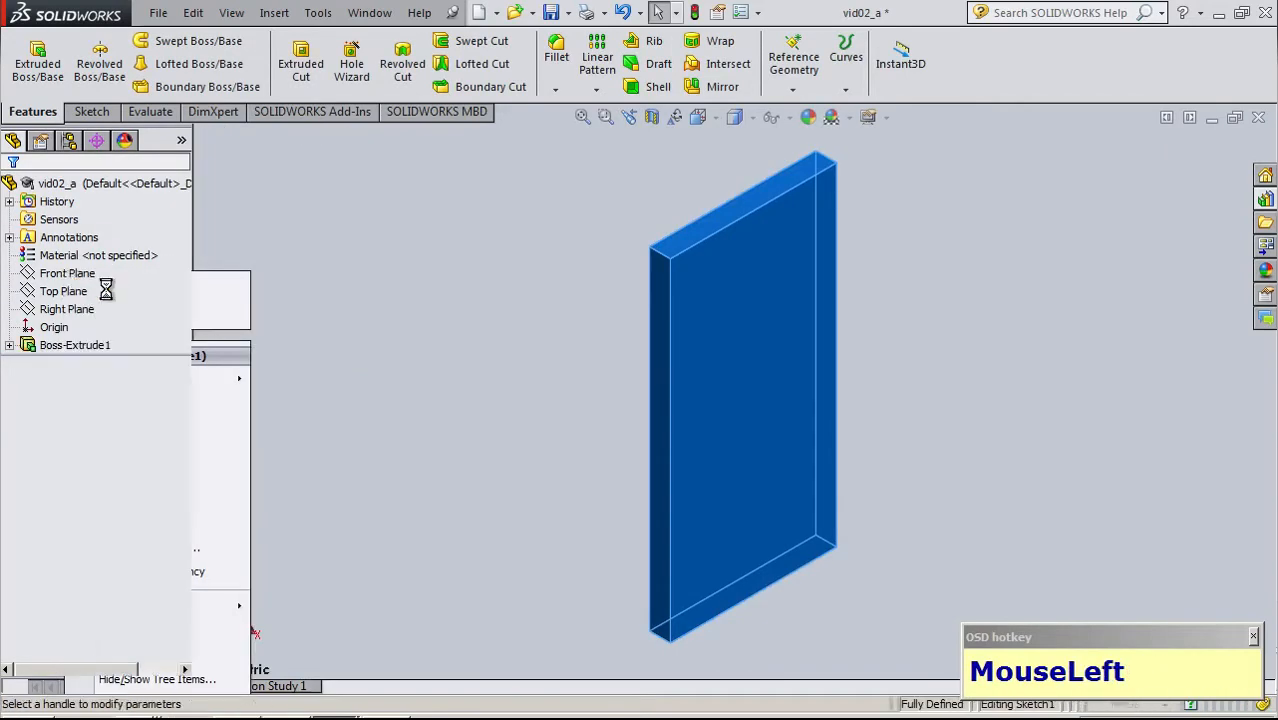
pyautogui.write('40')
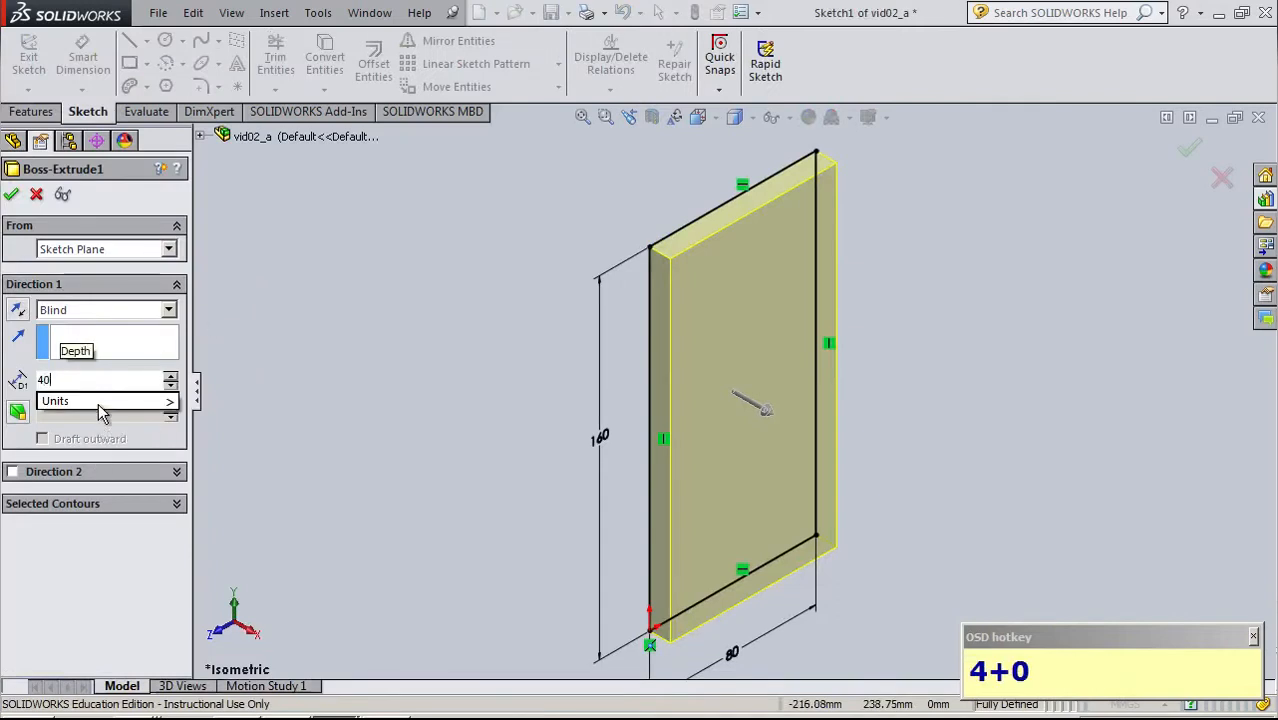
pyautogui.press('Return')
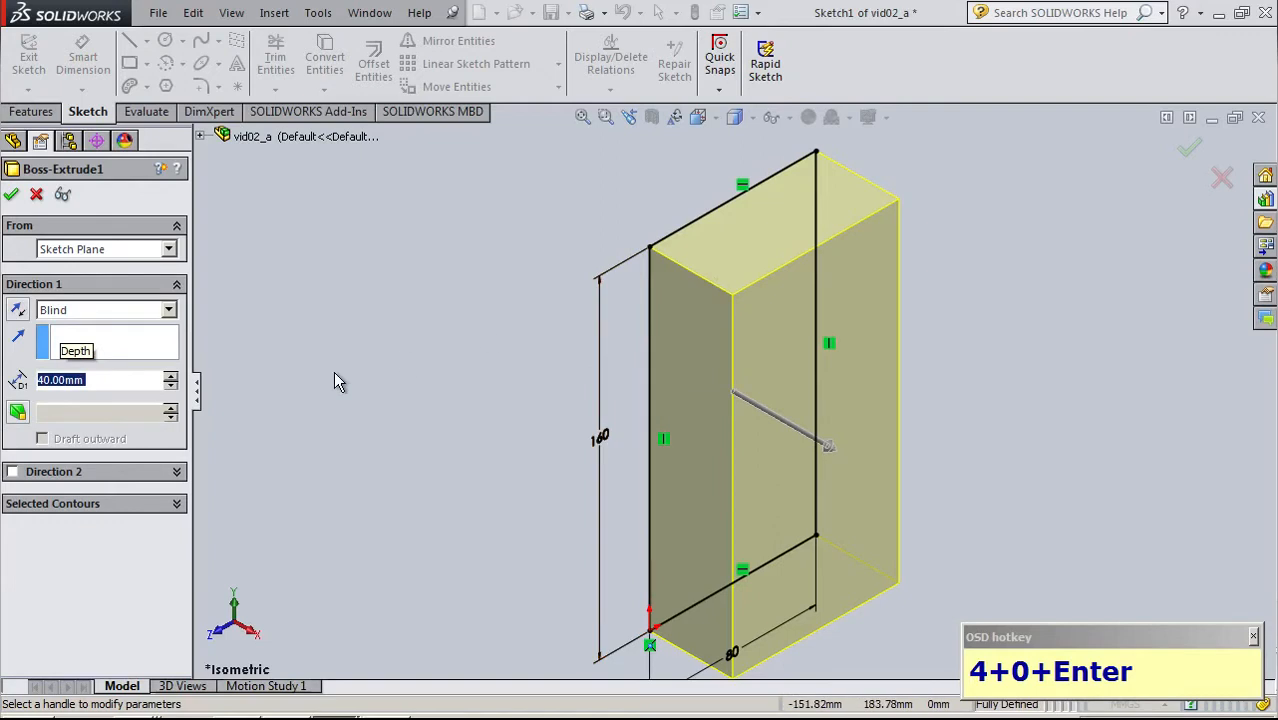
# Try the Mid Plane end condition on the extrusion and return it to Blind
pyautogui.click(111, 311)
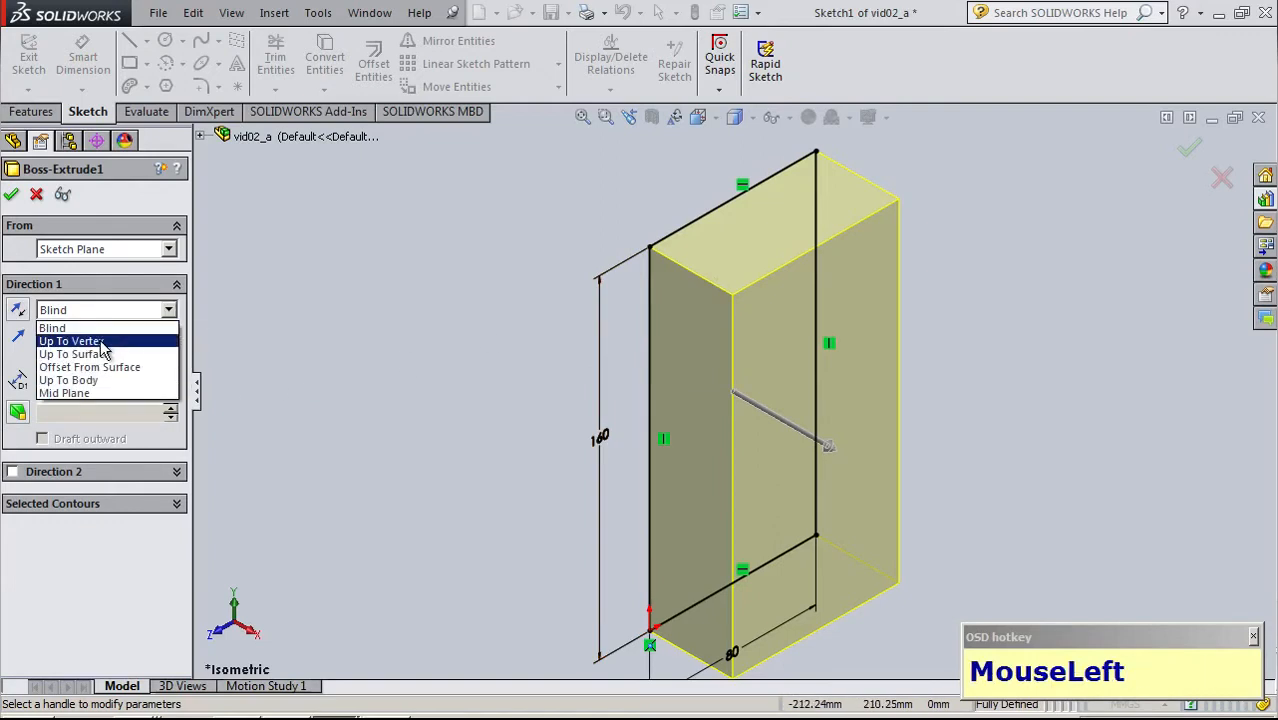
pyautogui.click(86, 397)
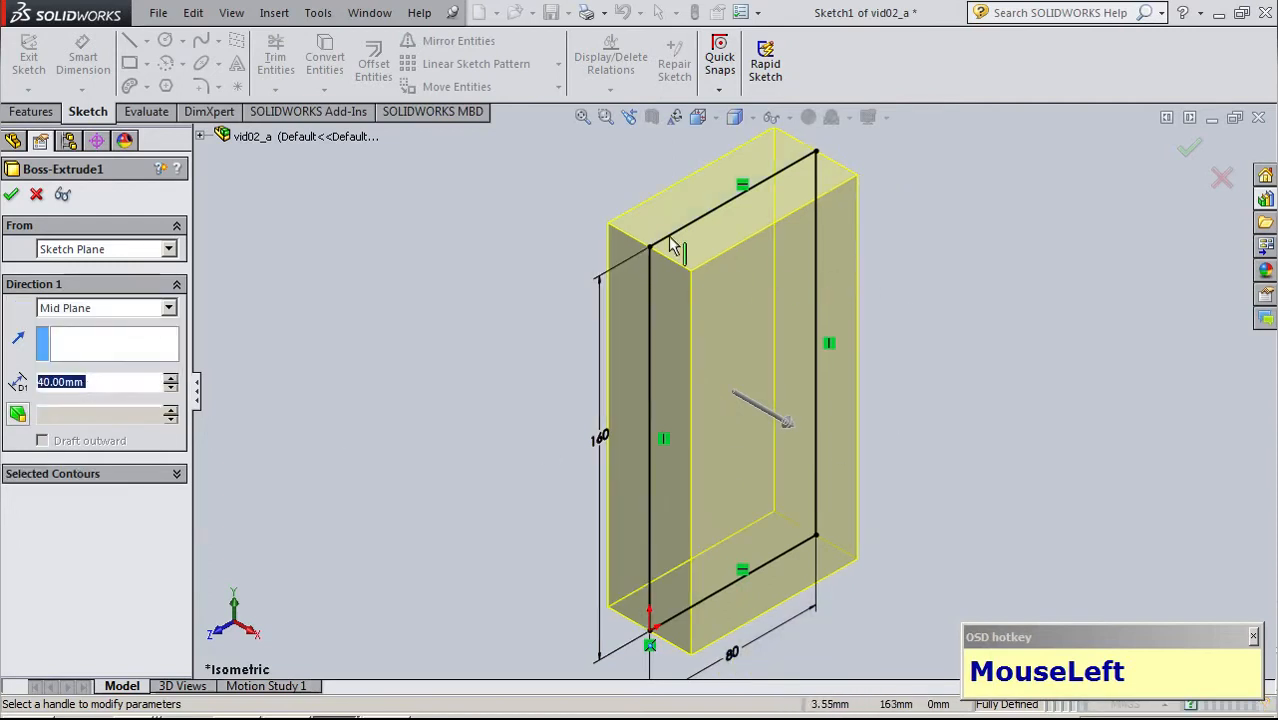
pyautogui.moveTo(58, 310); pyautogui.dragTo(85, 330)
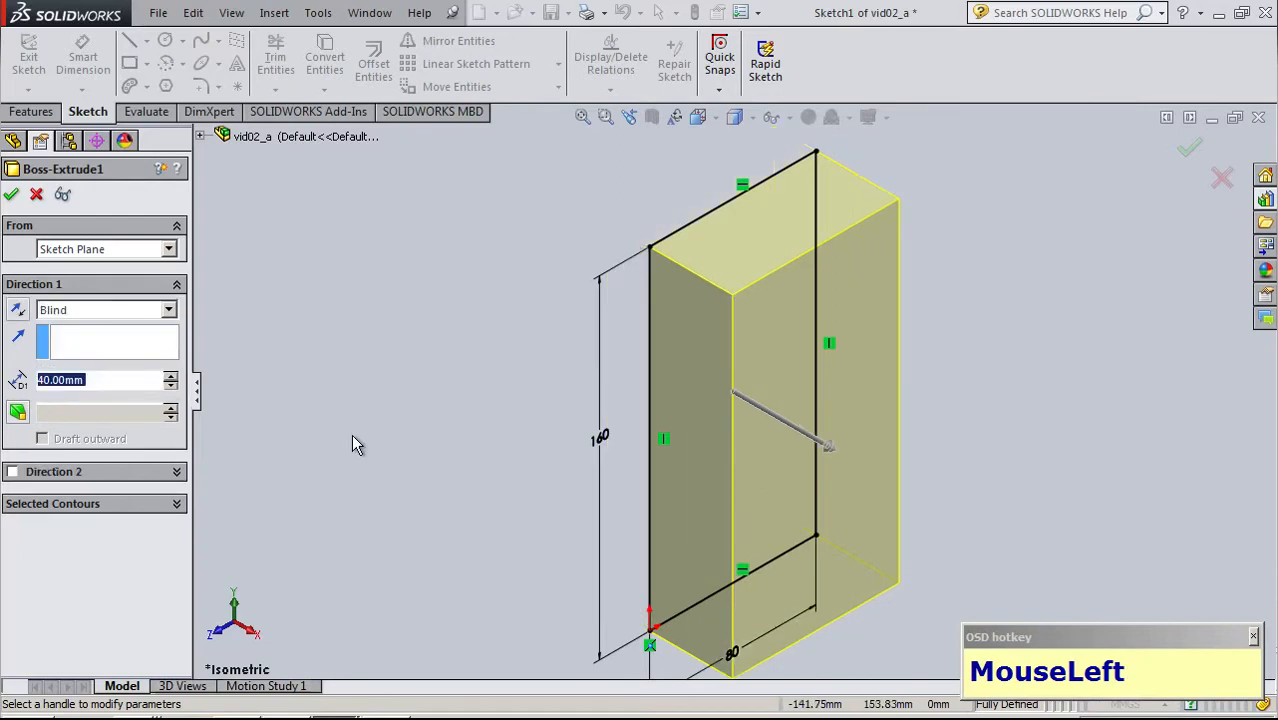
# Try a 20-degree draft on the extrusion and turn the draft off again
pyautogui.click(19, 412)
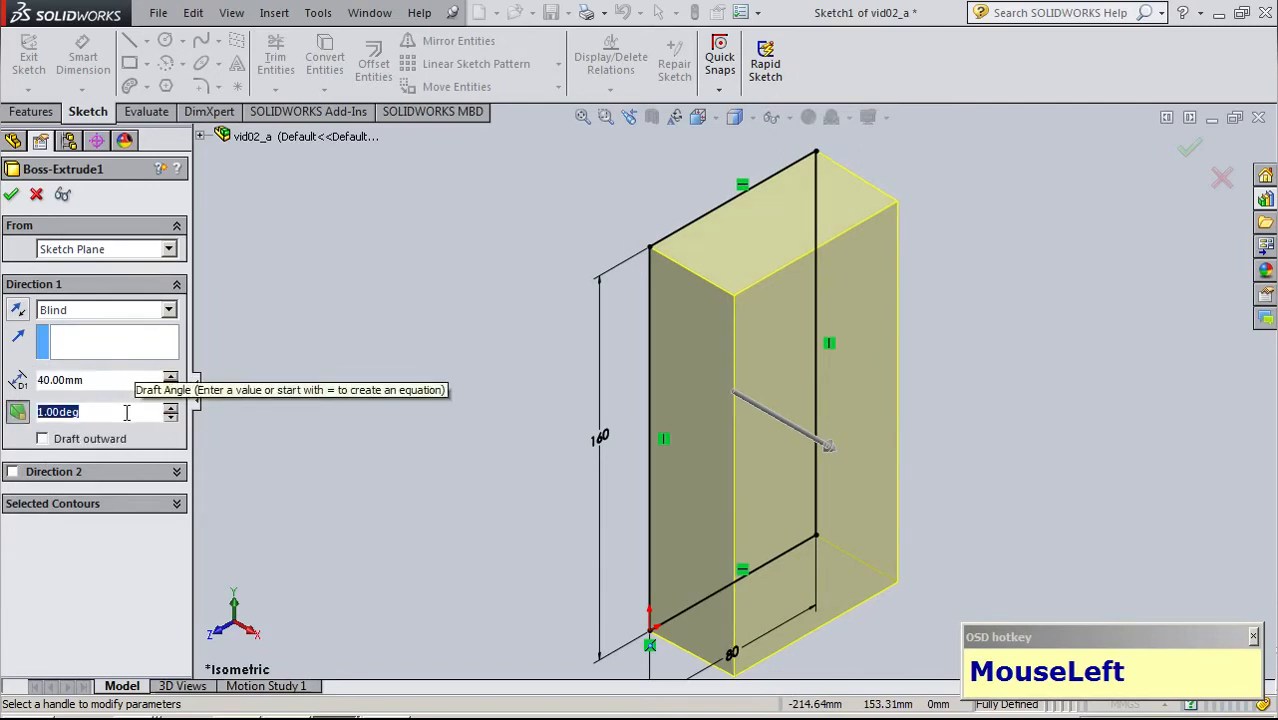
pyautogui.write('20')
pyautogui.press('Return')
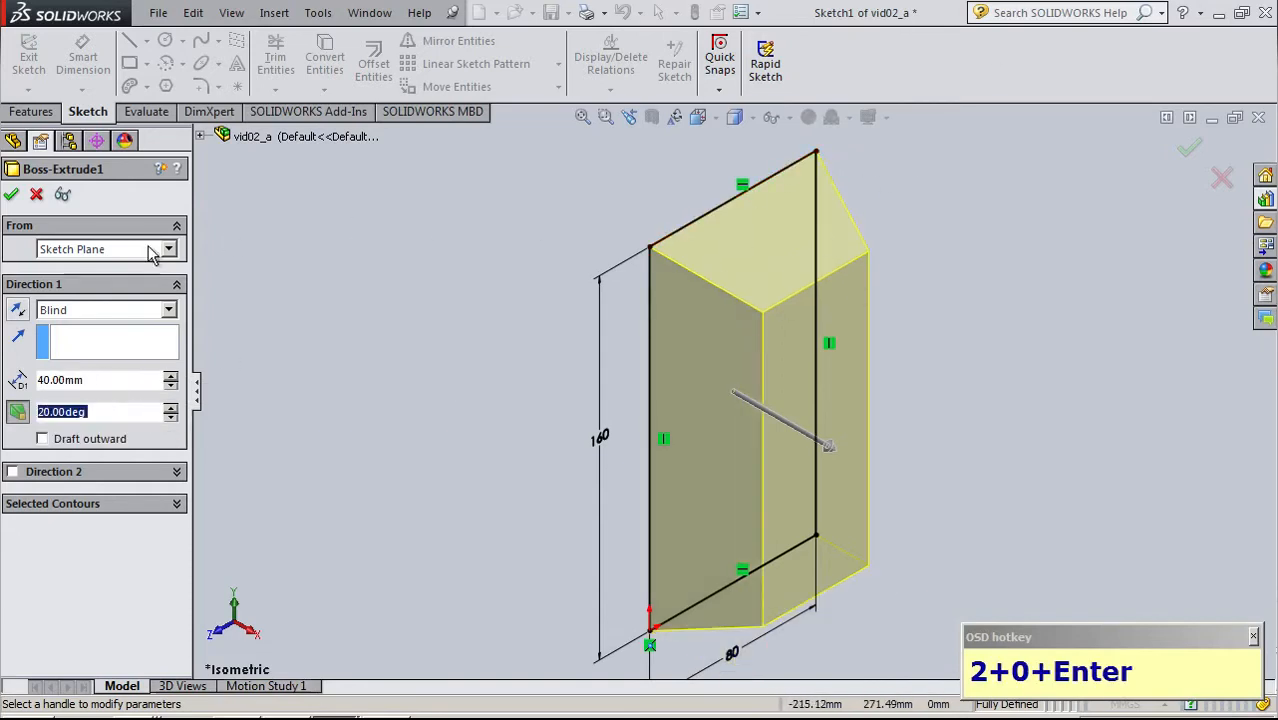
pyautogui.click(24, 413)
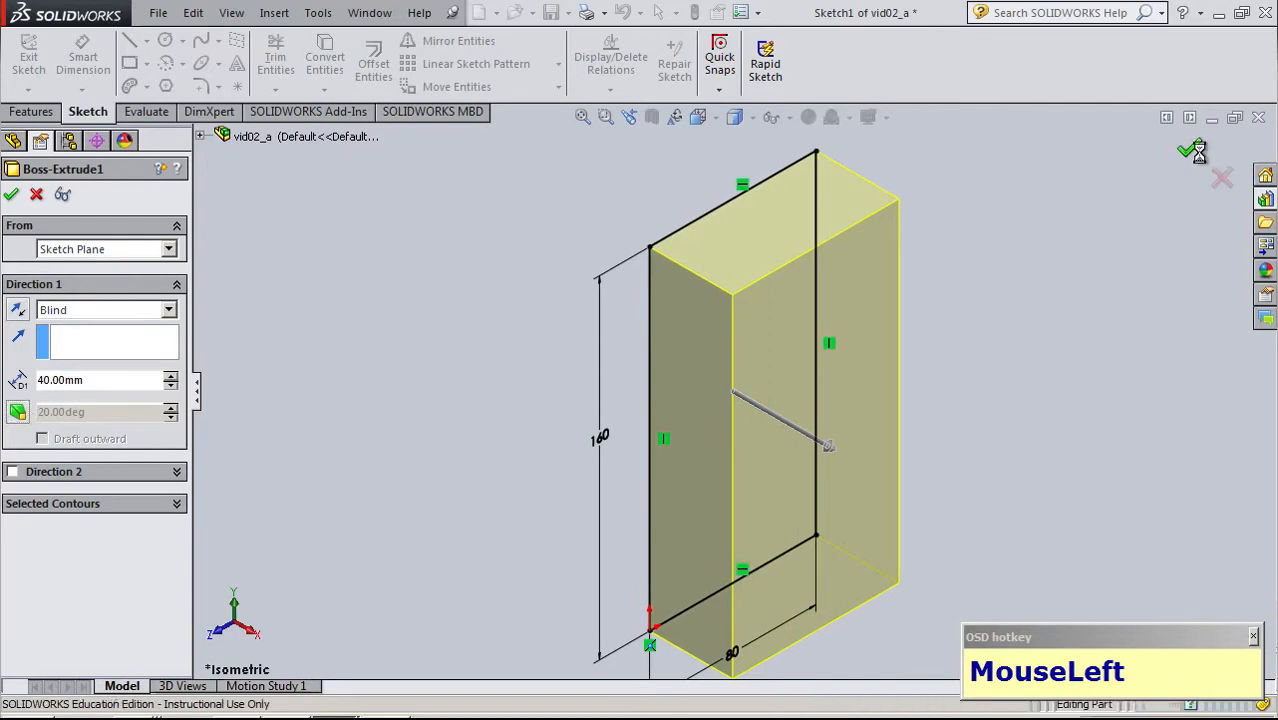
# Accept the edited extrusion and save the part
pyautogui.click(1189, 148)
pyautogui.press('ctrl')
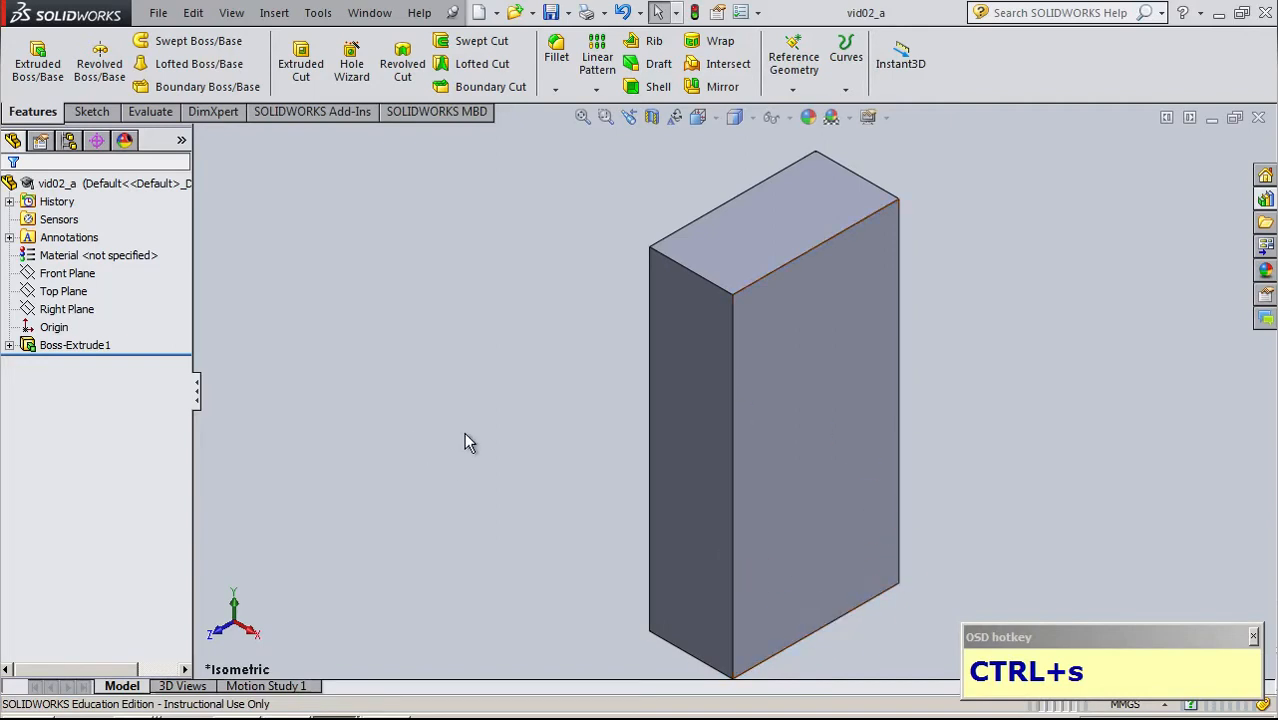
# Start a new sketch on the block's large outer face parallel to the Right Plane
pyautogui.click(809, 556)
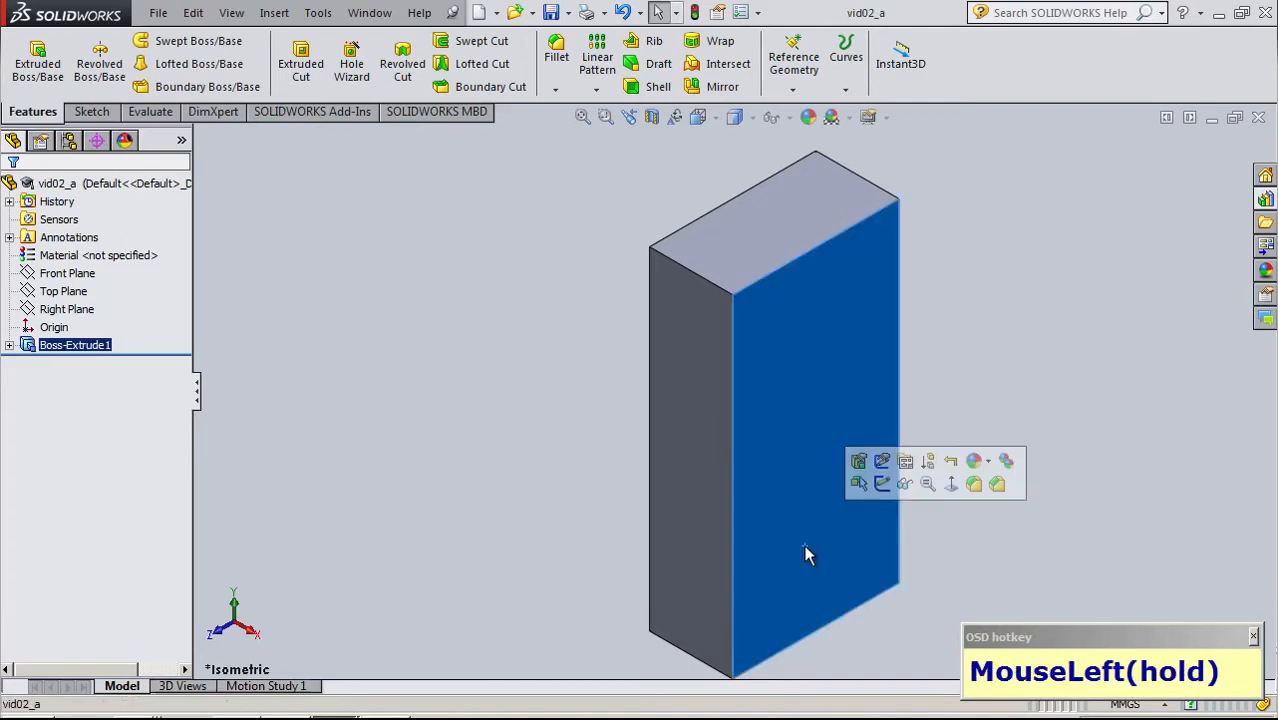
pyautogui.click(882, 484)
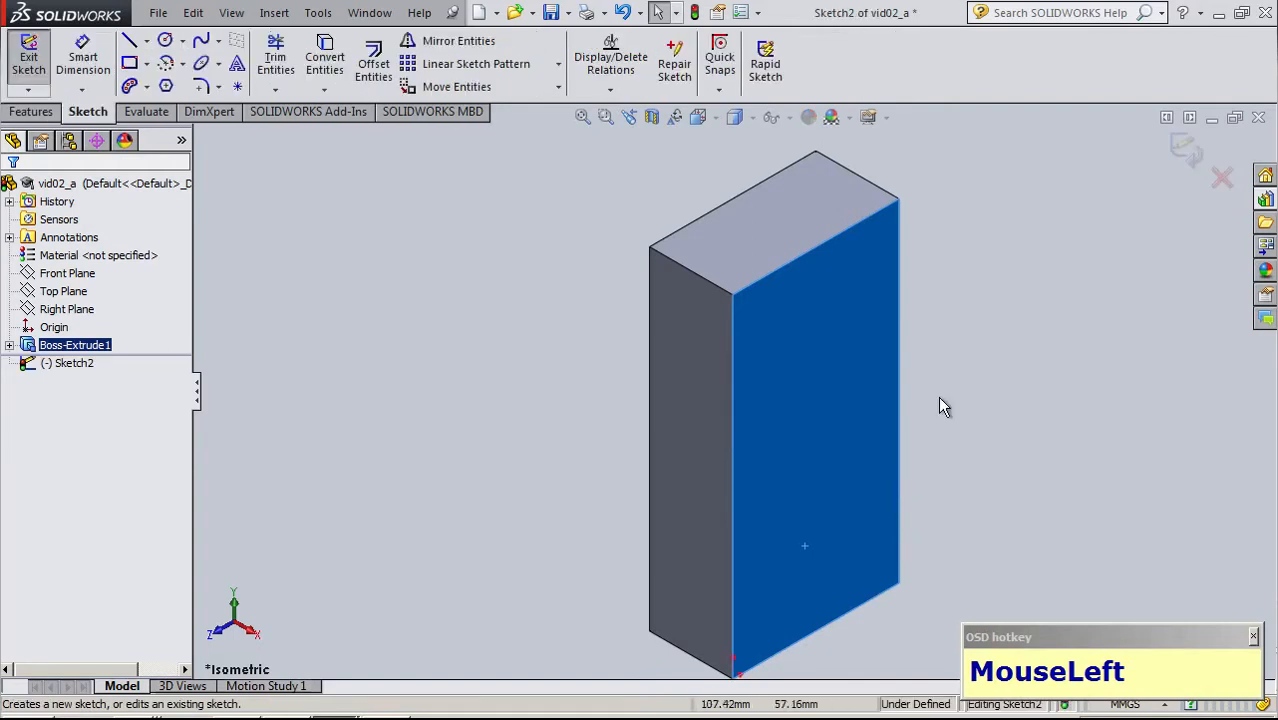
# Sketch a corner rectangle about 80 by 41 mm that overlaps the block face and extends past its far vertical edge
pyautogui.click(129, 62)
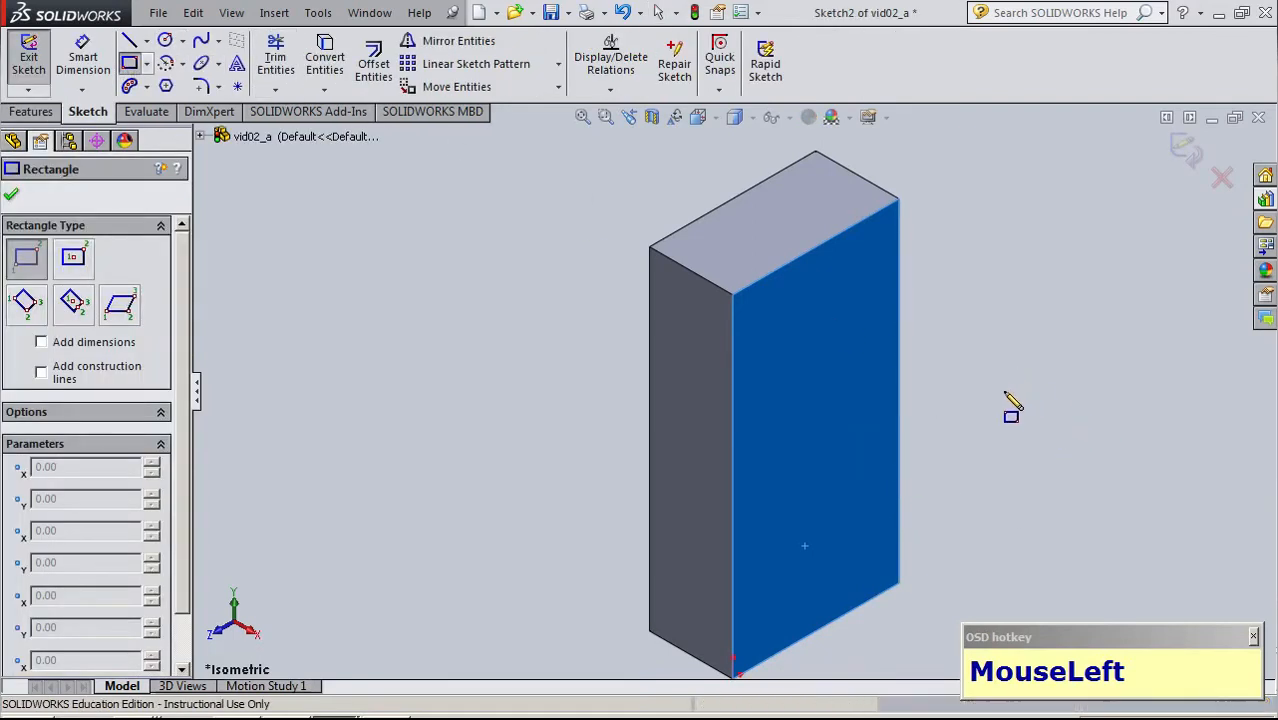
pyautogui.click(1009, 328)
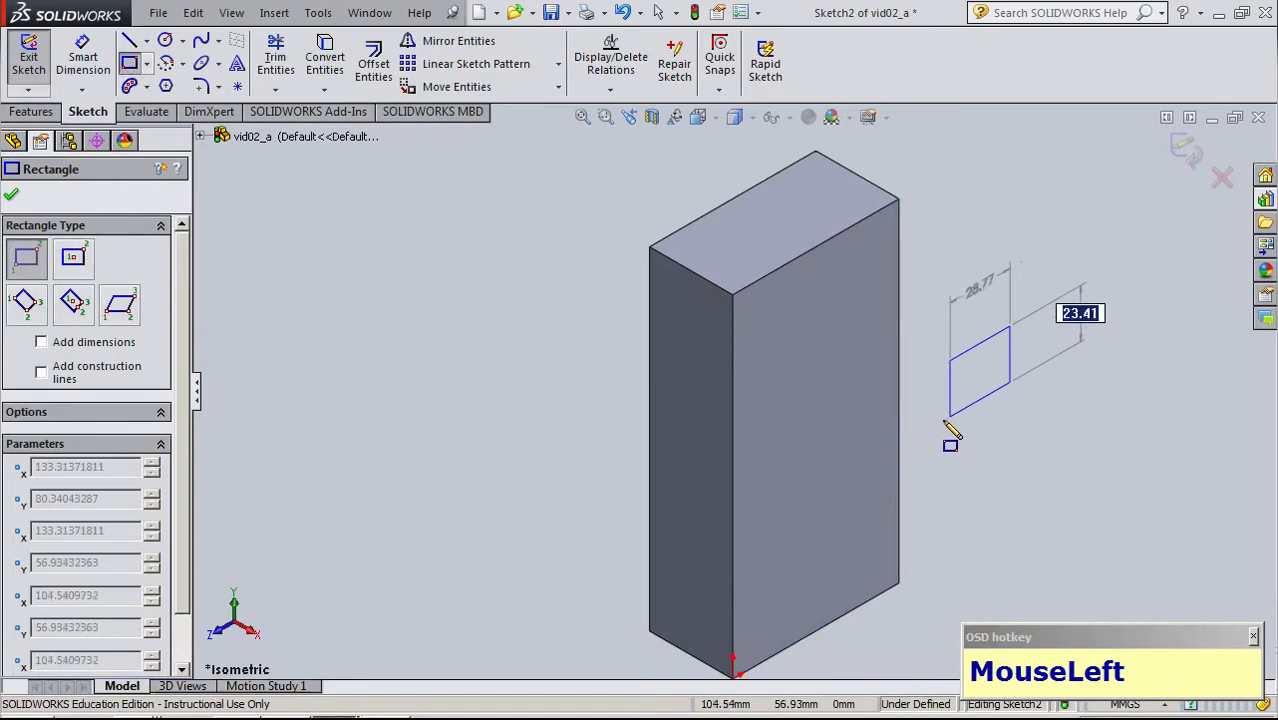
pyautogui.click(843, 520)
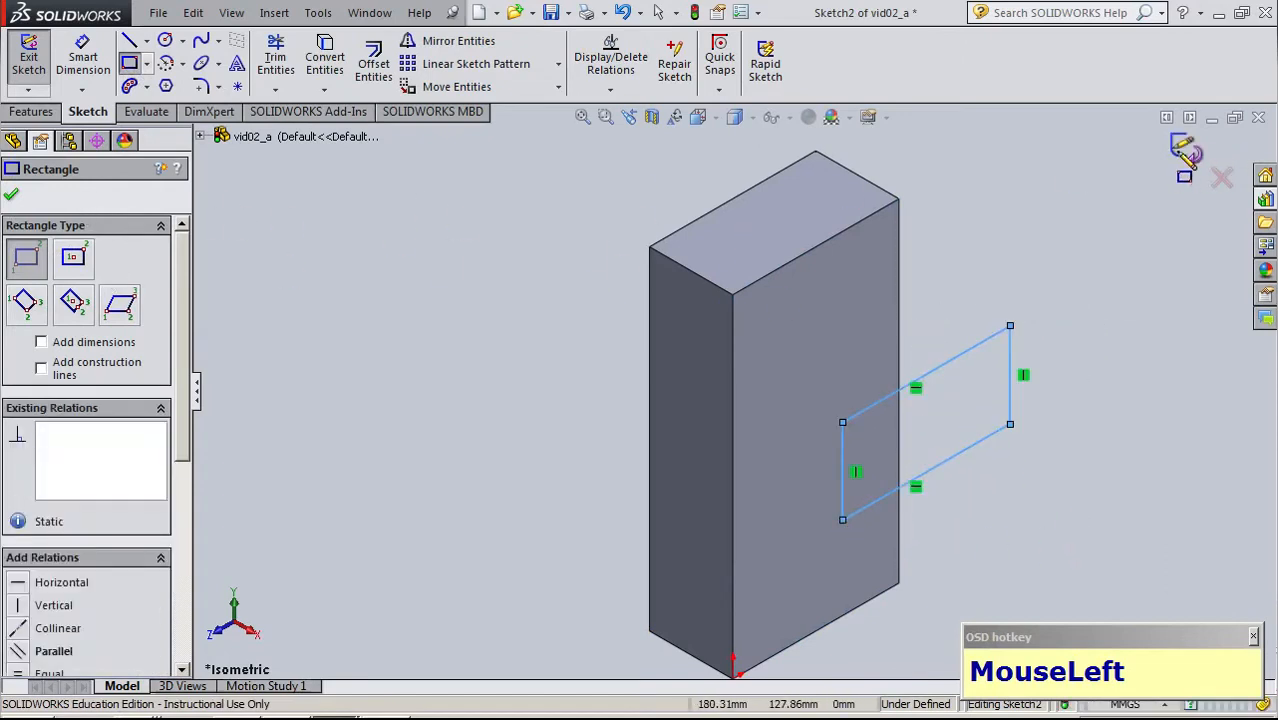
pyautogui.click(9, 189)
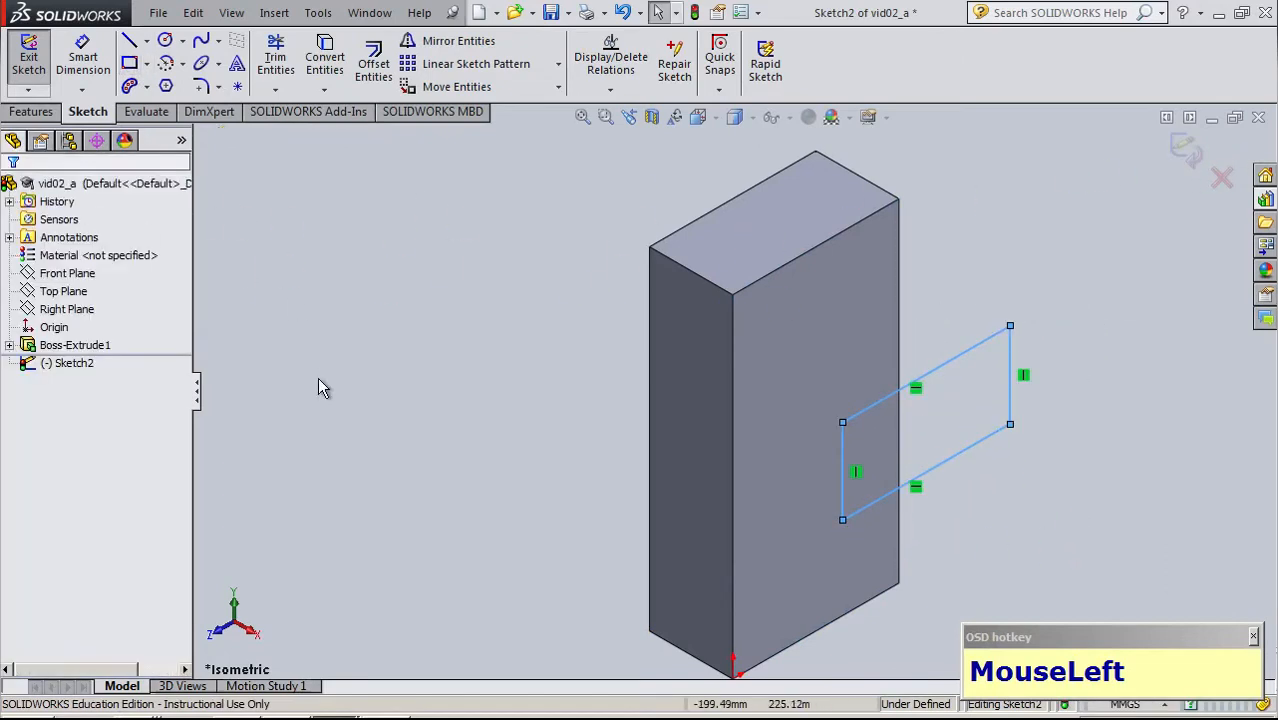
# Look straight at the sketch plane and make the rectangle's left side collinear with the block face's left edge
pyautogui.rightClick(83, 365)
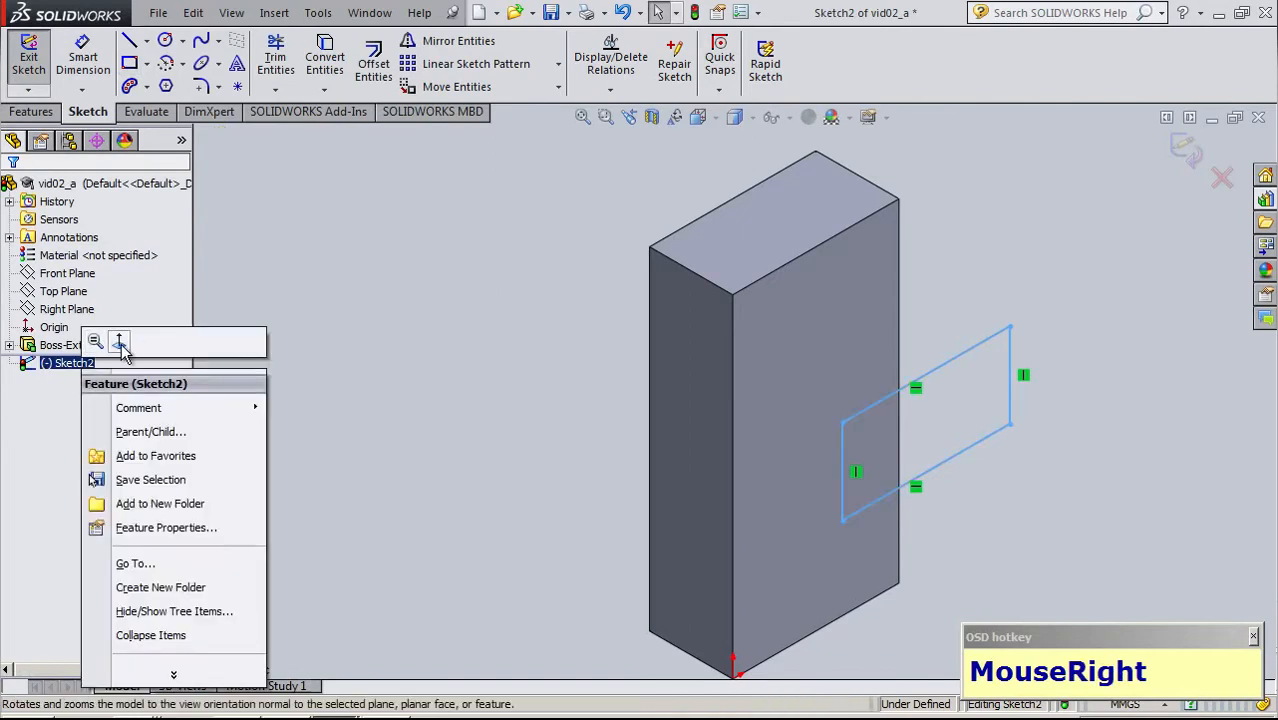
pyautogui.click(118, 342)
pyautogui.click(1131, 402)
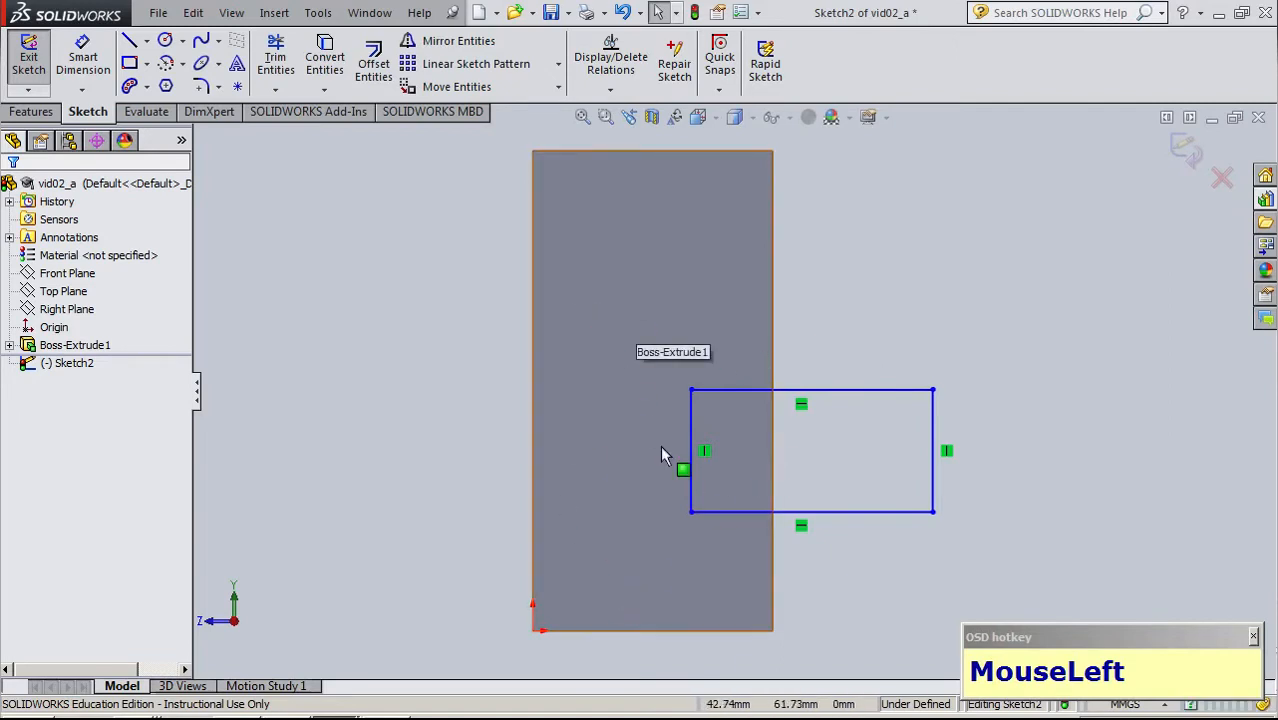
pyautogui.click(691, 440)
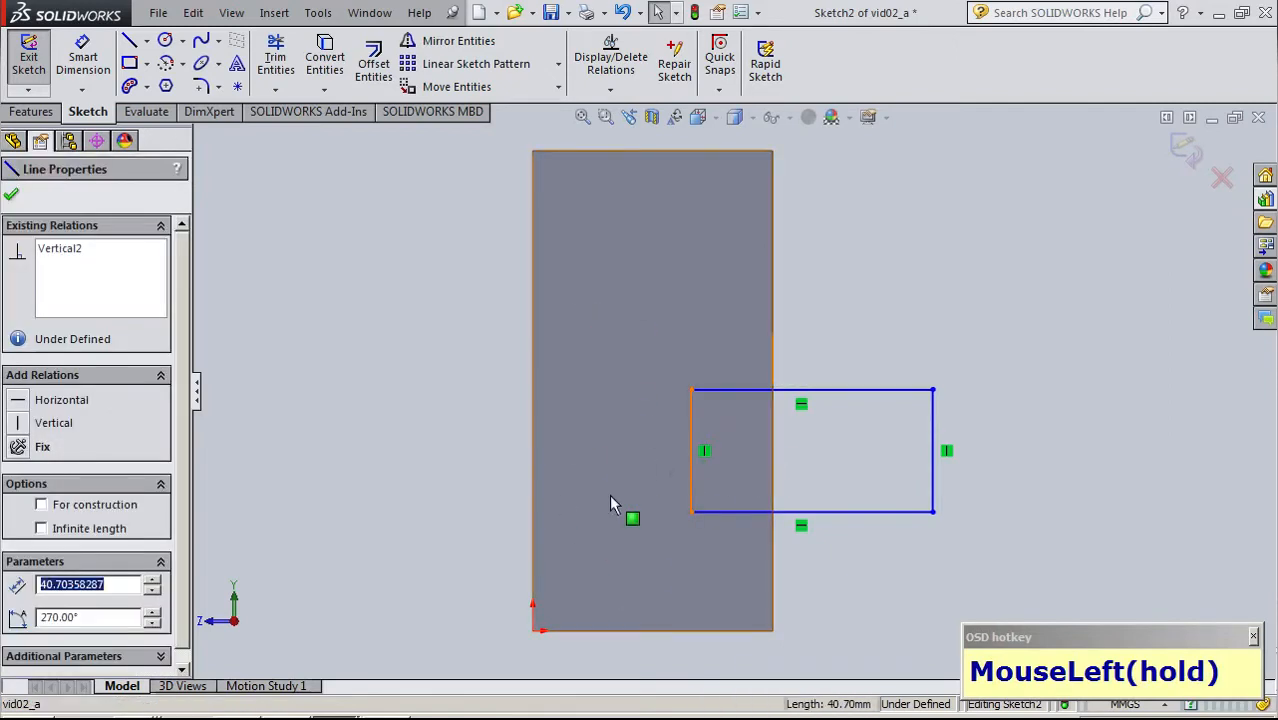
pyautogui.keyDown('ctrl'); pyautogui.click(531, 526); pyautogui.keyUp('ctrl')
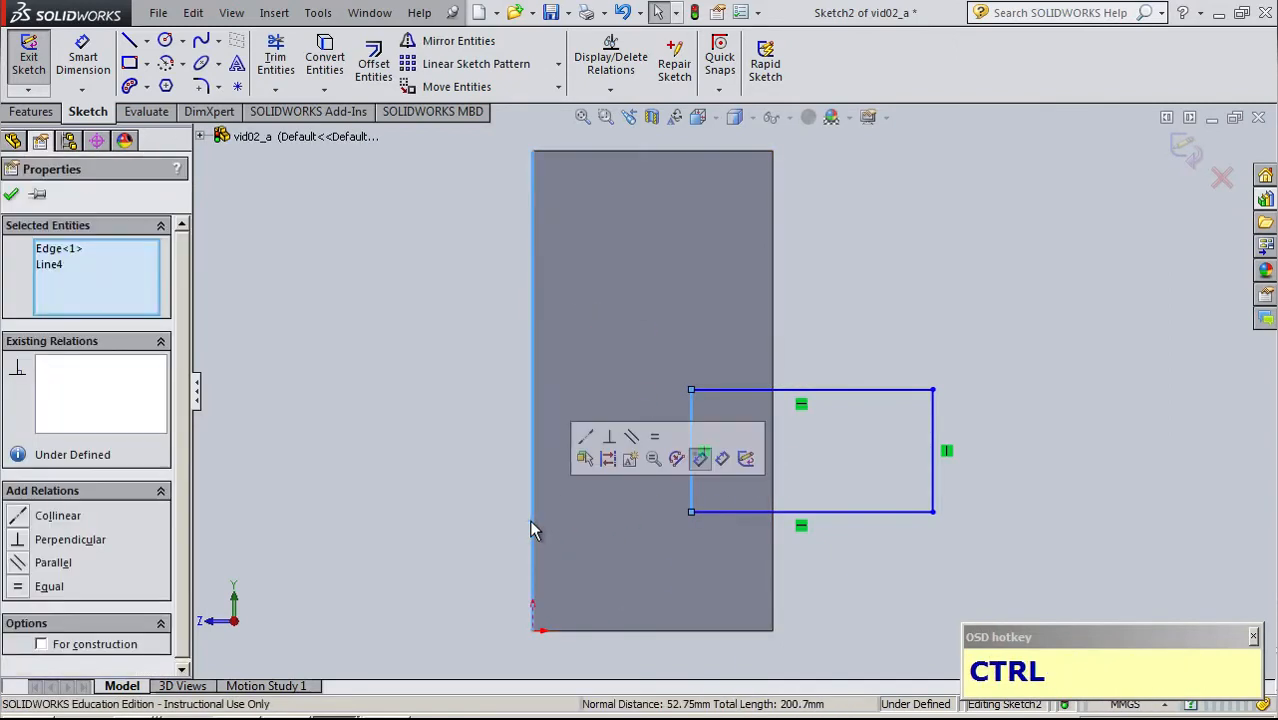
pyautogui.click(585, 440)
pyautogui.click(837, 401)
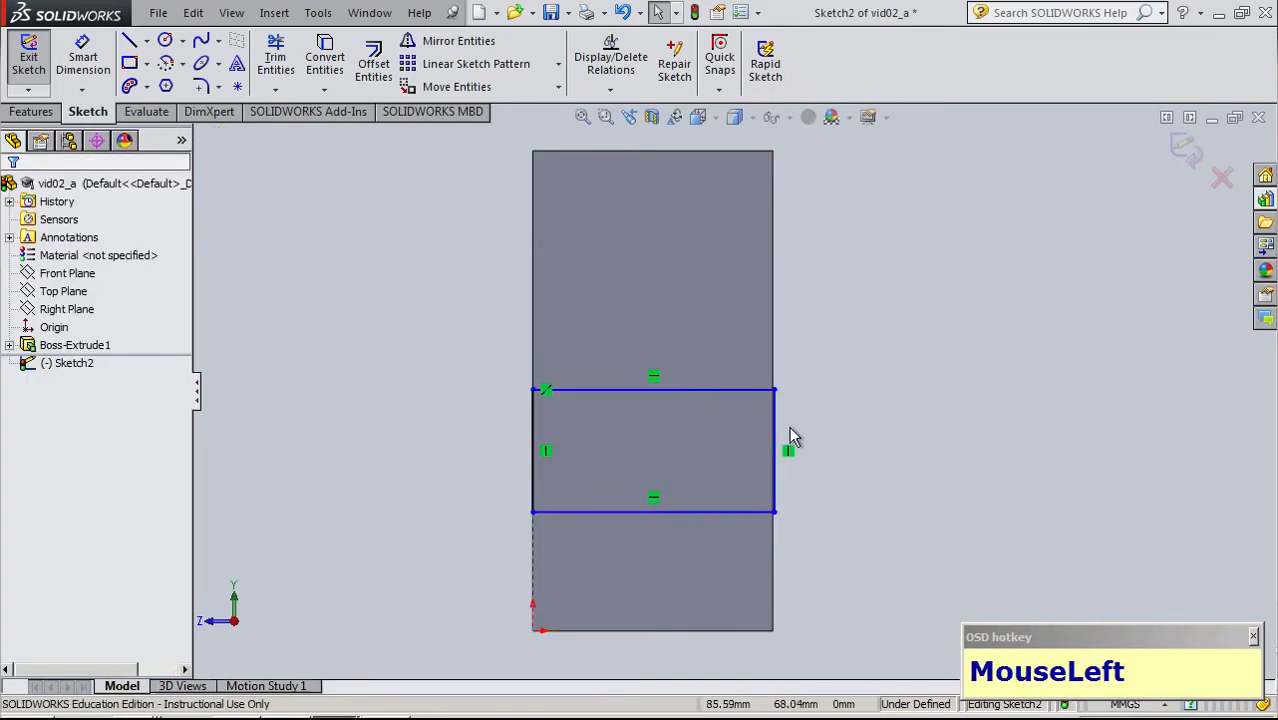
# Make the rectangle's right and bottom sides collinear with the matching right and bottom edges of the block face
pyautogui.click(776, 440)
pyautogui.keyDown('ctrl'); pyautogui.click(775, 374); pyautogui.keyUp('ctrl')
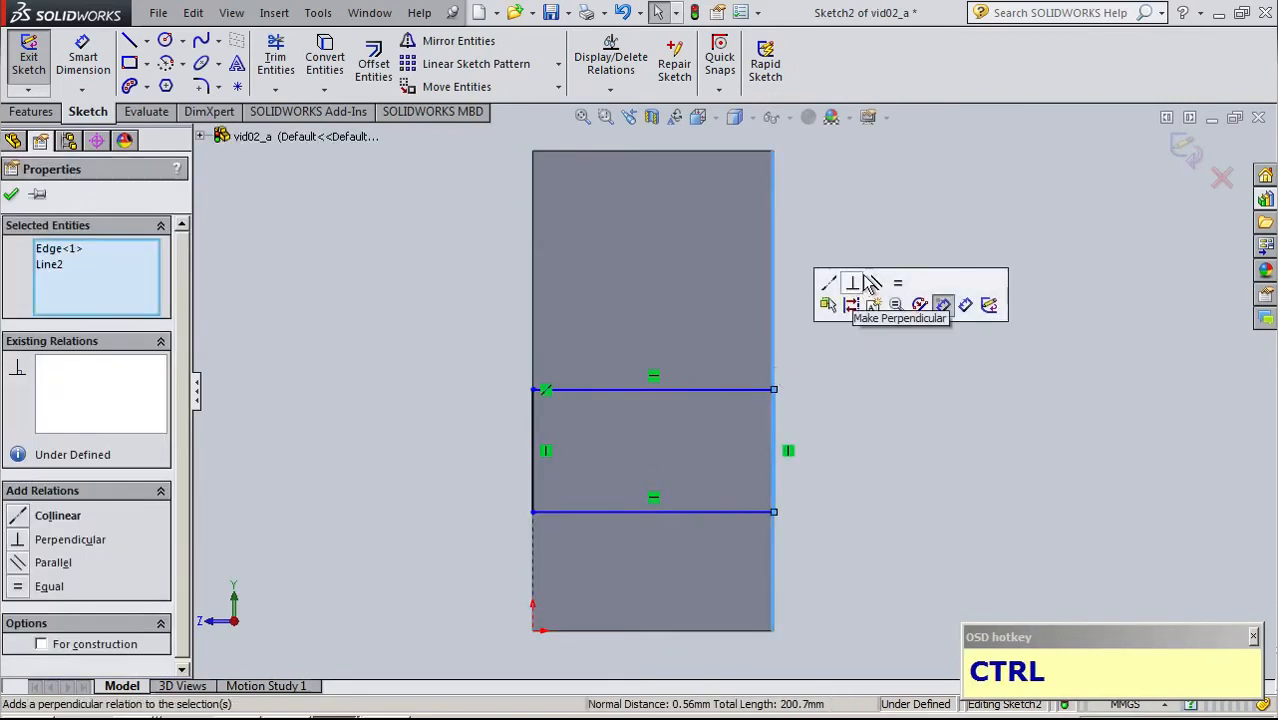
pyautogui.click(830, 285)
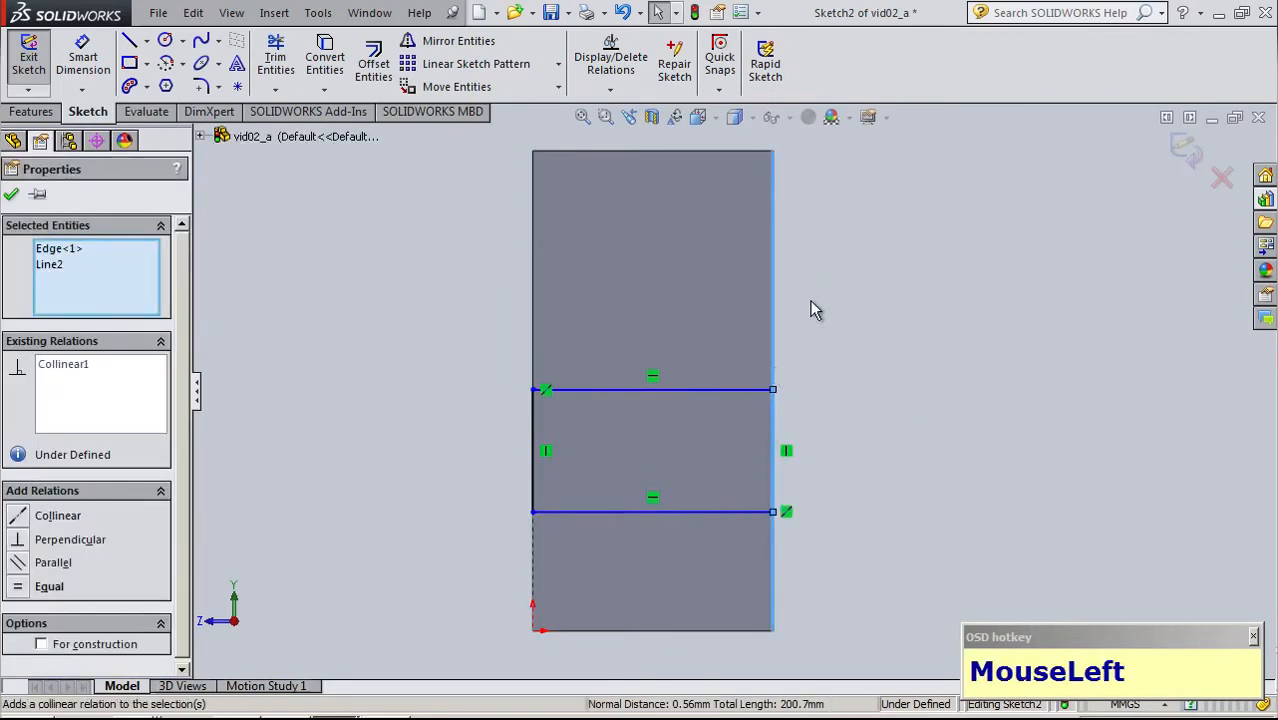
pyautogui.click(686, 513)
pyautogui.keyDown('ctrl'); pyautogui.click(658, 629); pyautogui.keyUp('ctrl')
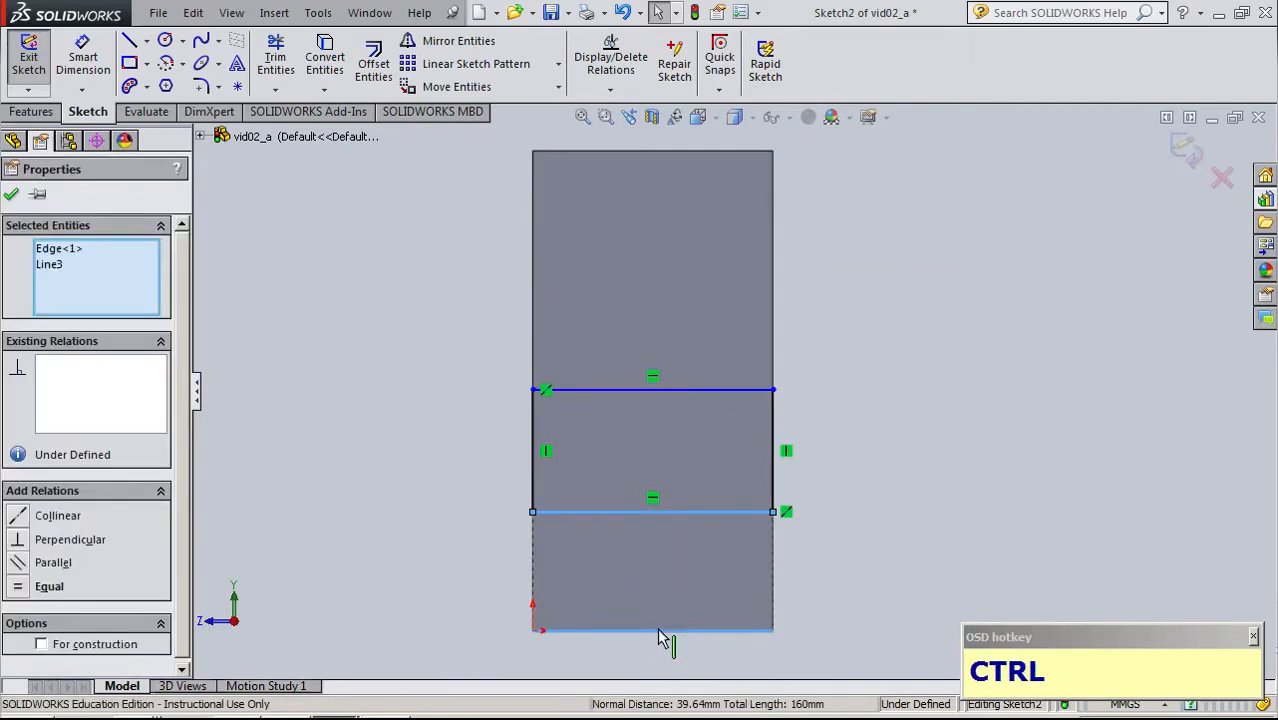
pyautogui.click(713, 543)
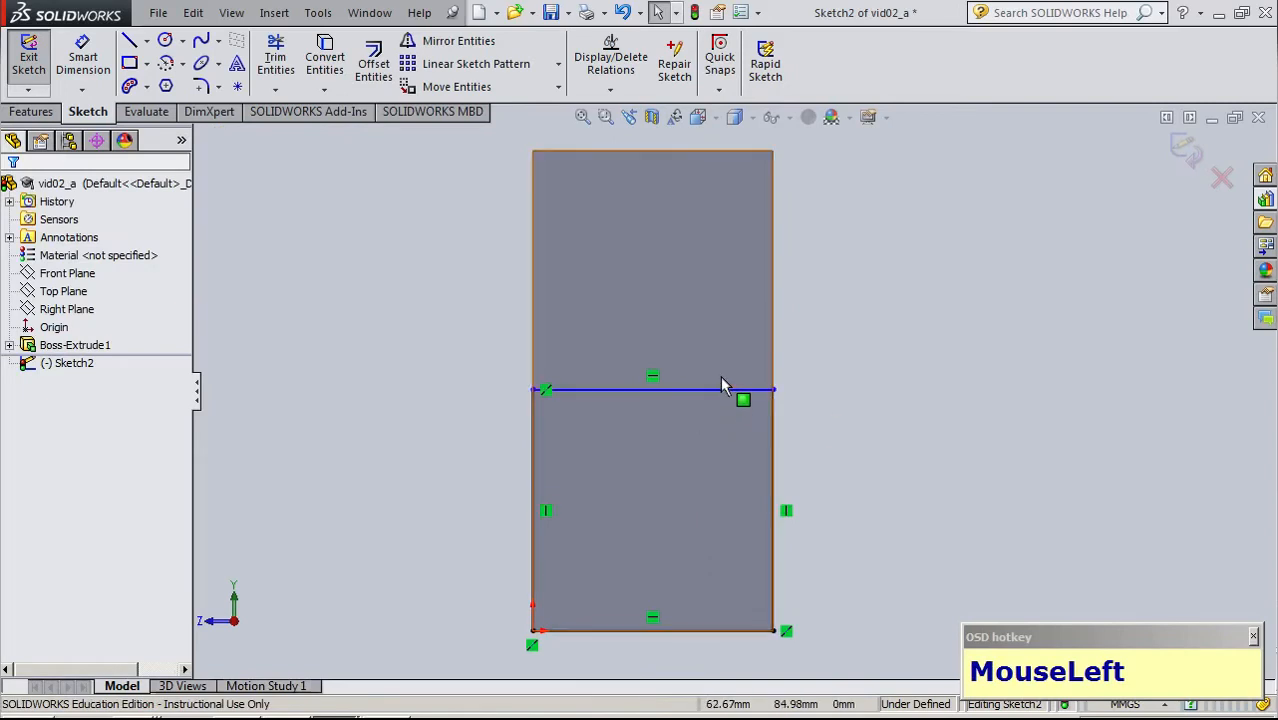
# Make the rectangle's top and left sides equal in length and exit the sketch
pyautogui.moveTo(719, 388)
pyautogui.mouseDown()
pyautogui.moveTo(727, 506)
pyautogui.moveTo(742, 384)
pyautogui.moveTo(735, 430)
pyautogui.mouseUp()
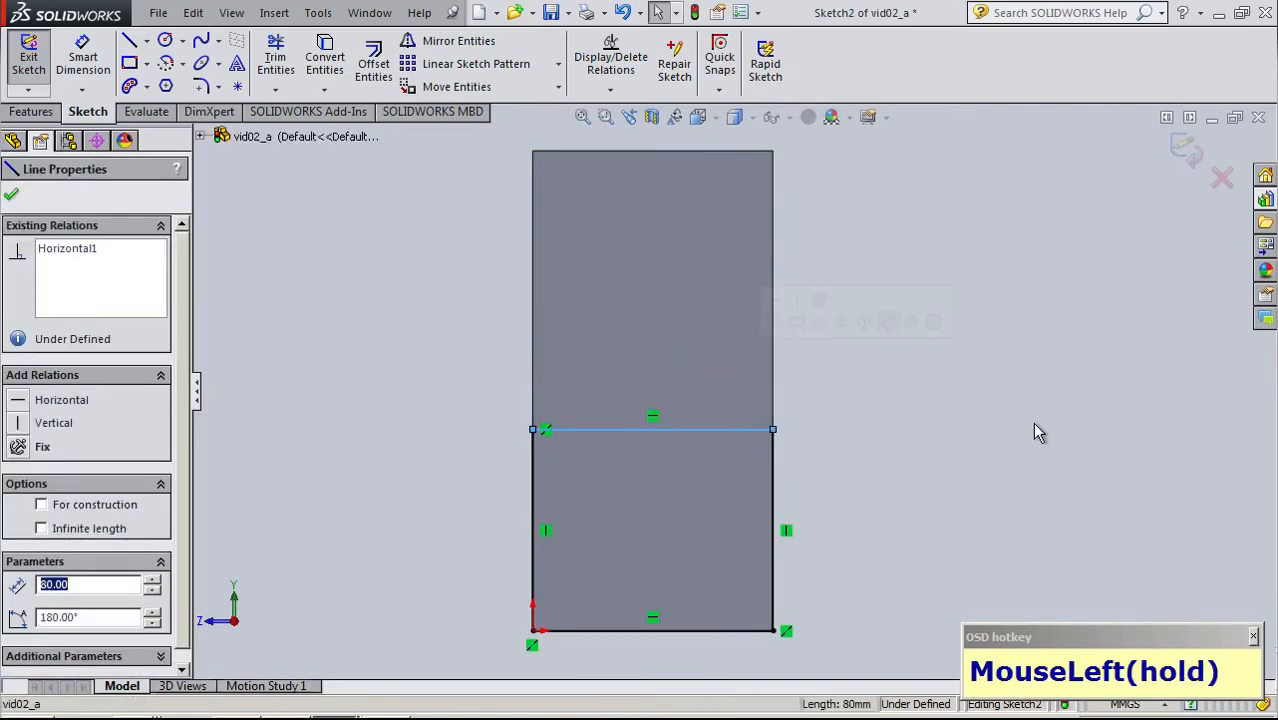
pyautogui.click(906, 525)
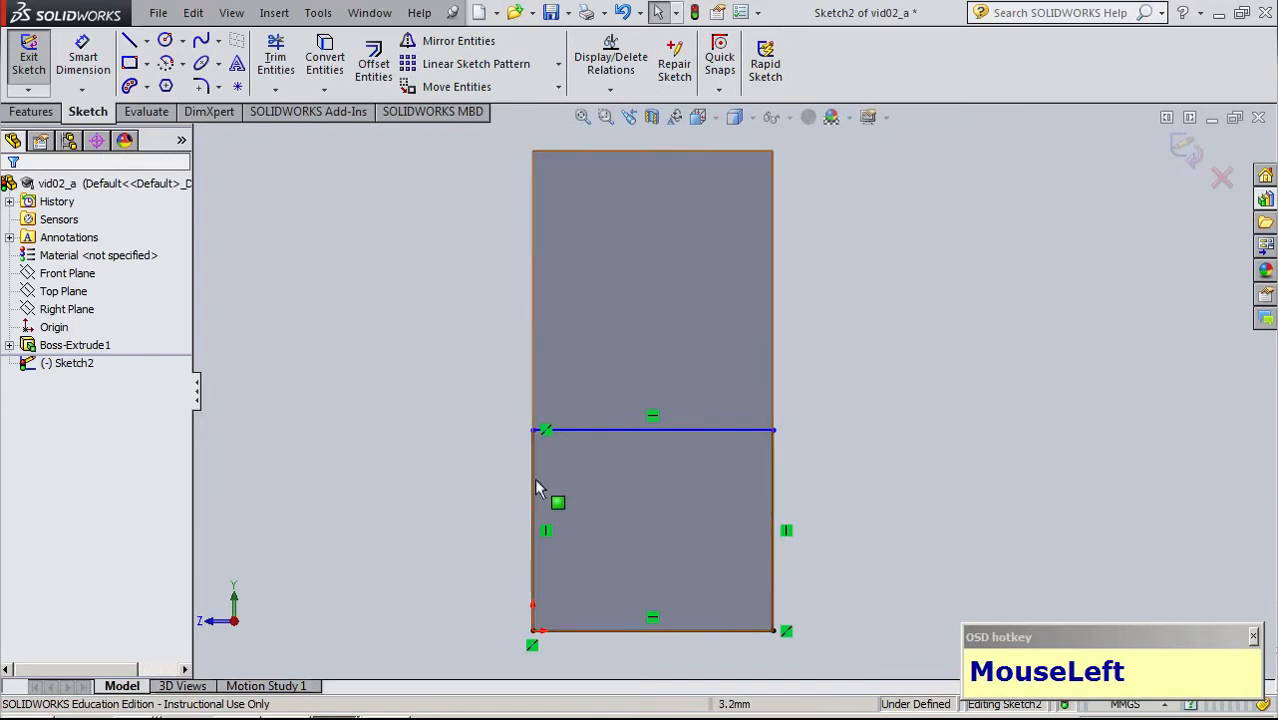
pyautogui.click(536, 505)
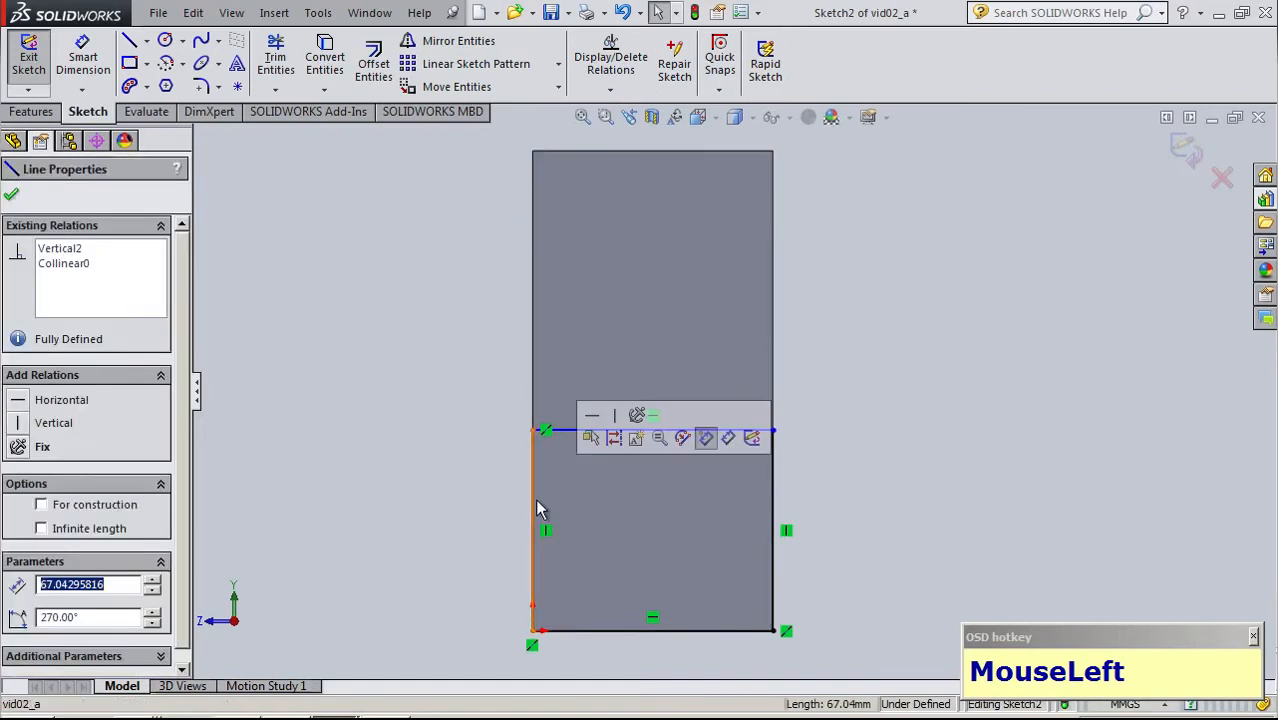
pyautogui.keyDown('ctrl'); pyautogui.click(579, 432); pyautogui.keyUp('ctrl')
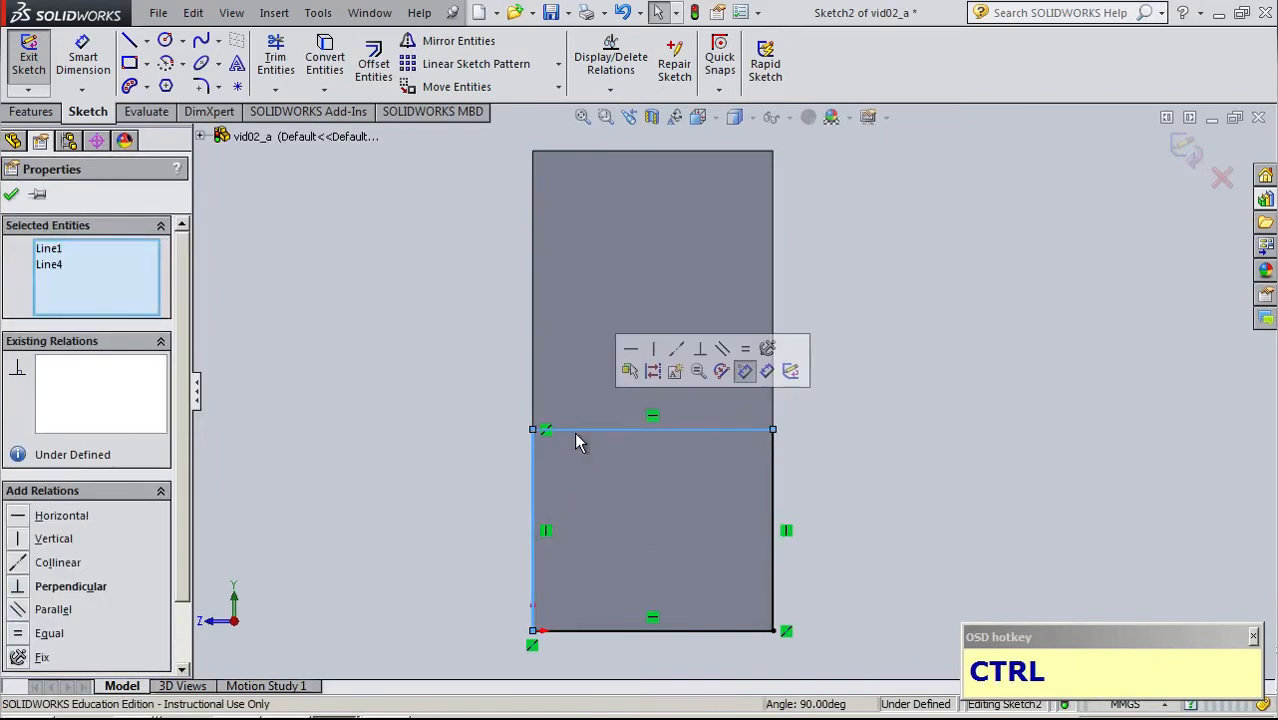
pyautogui.click(750, 347)
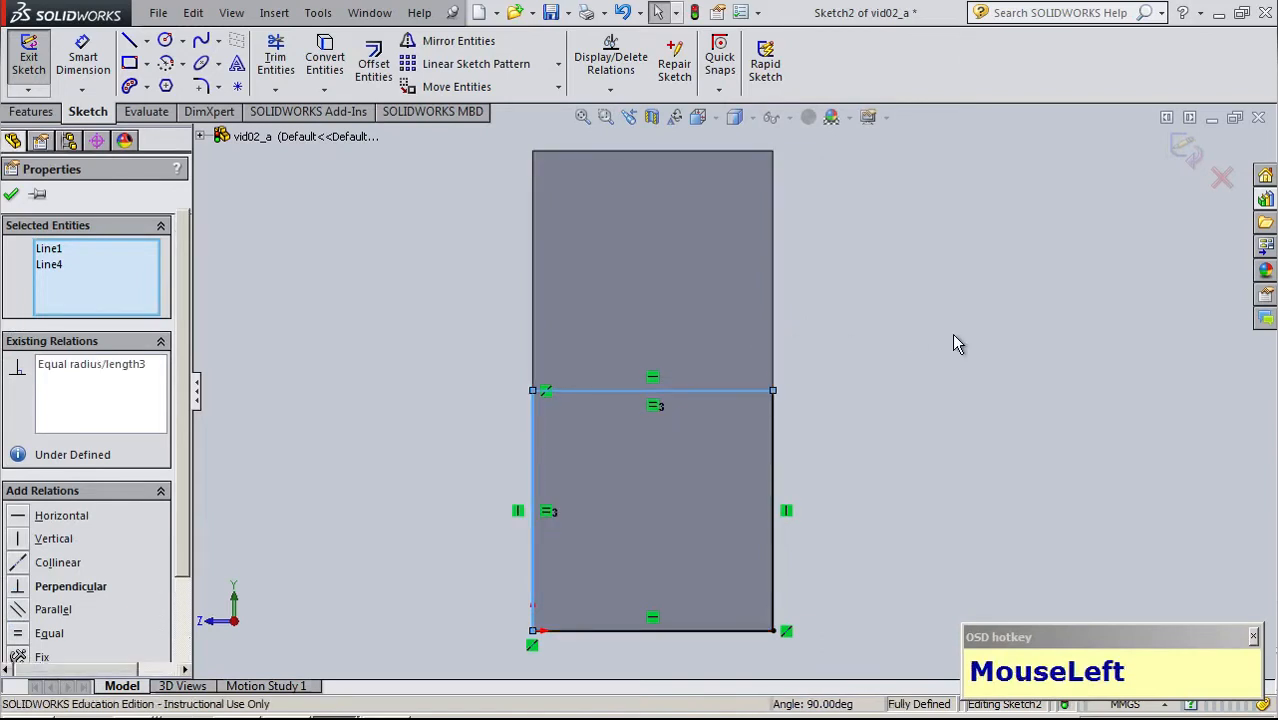
pyautogui.click(1120, 245)
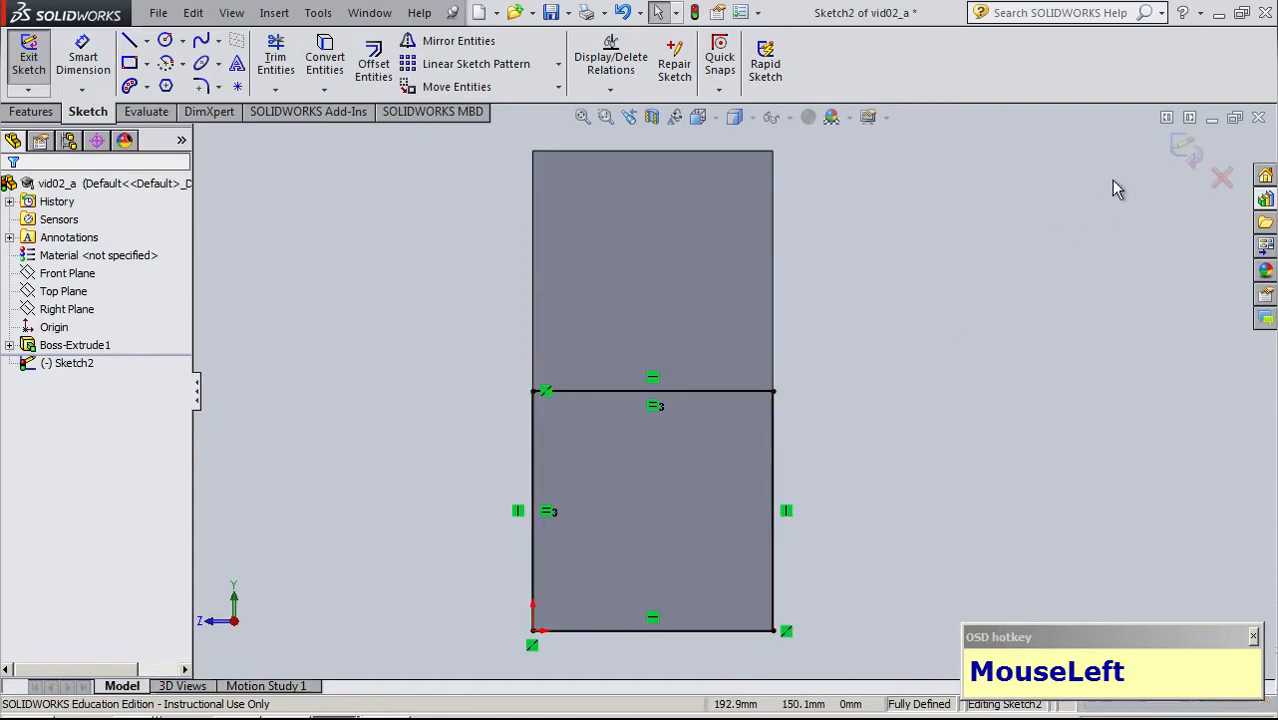
pyautogui.click(1180, 155)
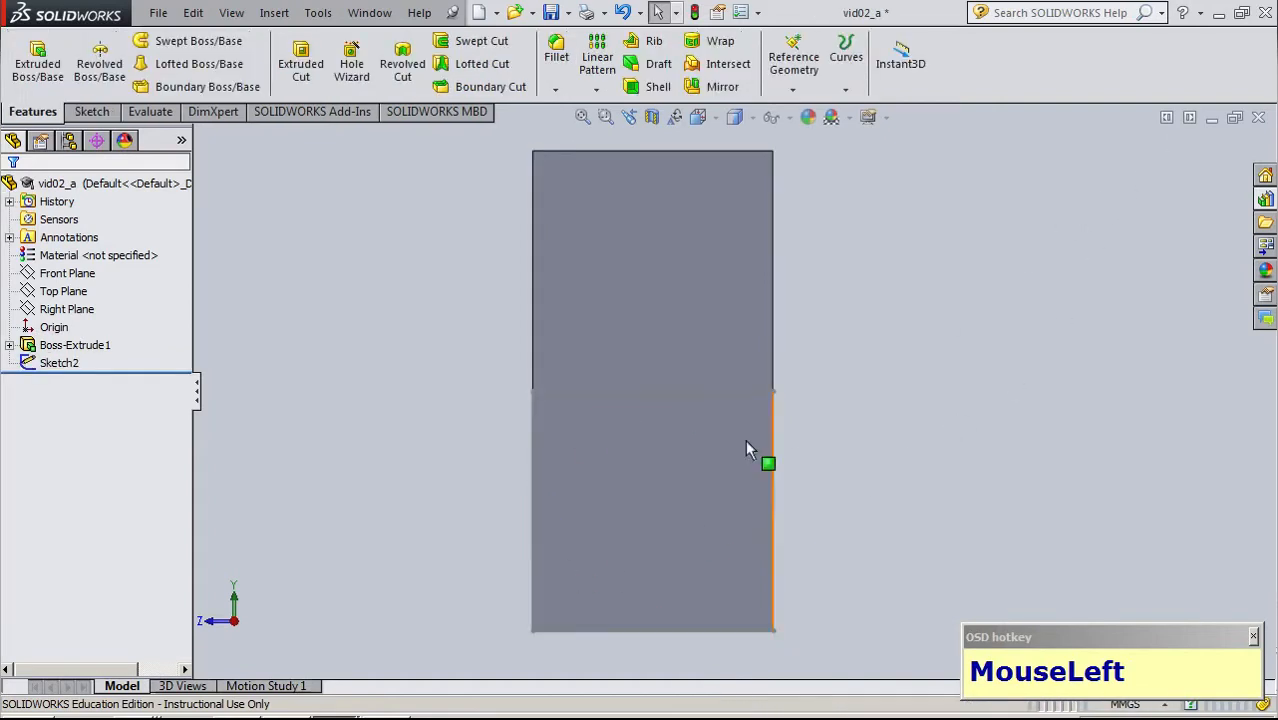
# Reopen the square's sketch, add a driven length dimension to its left side and try to edit that dimension's value
pyautogui.click(58, 364)
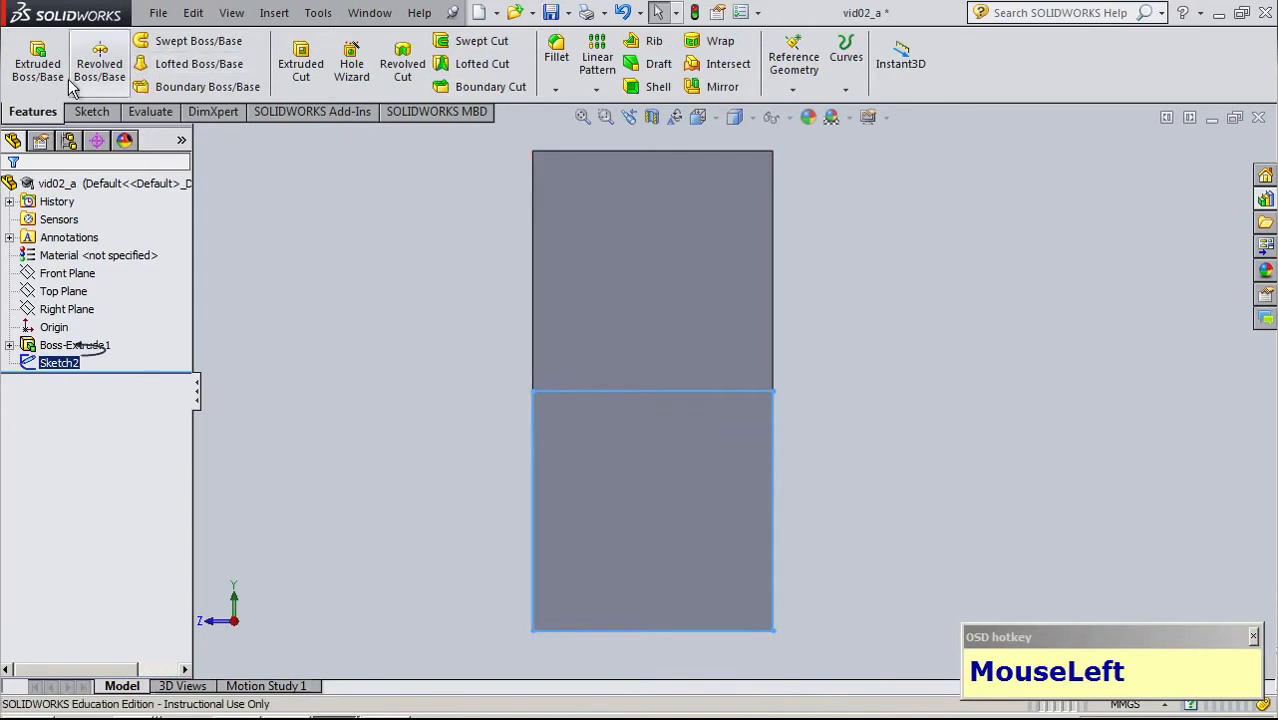
pyautogui.click(92, 112)
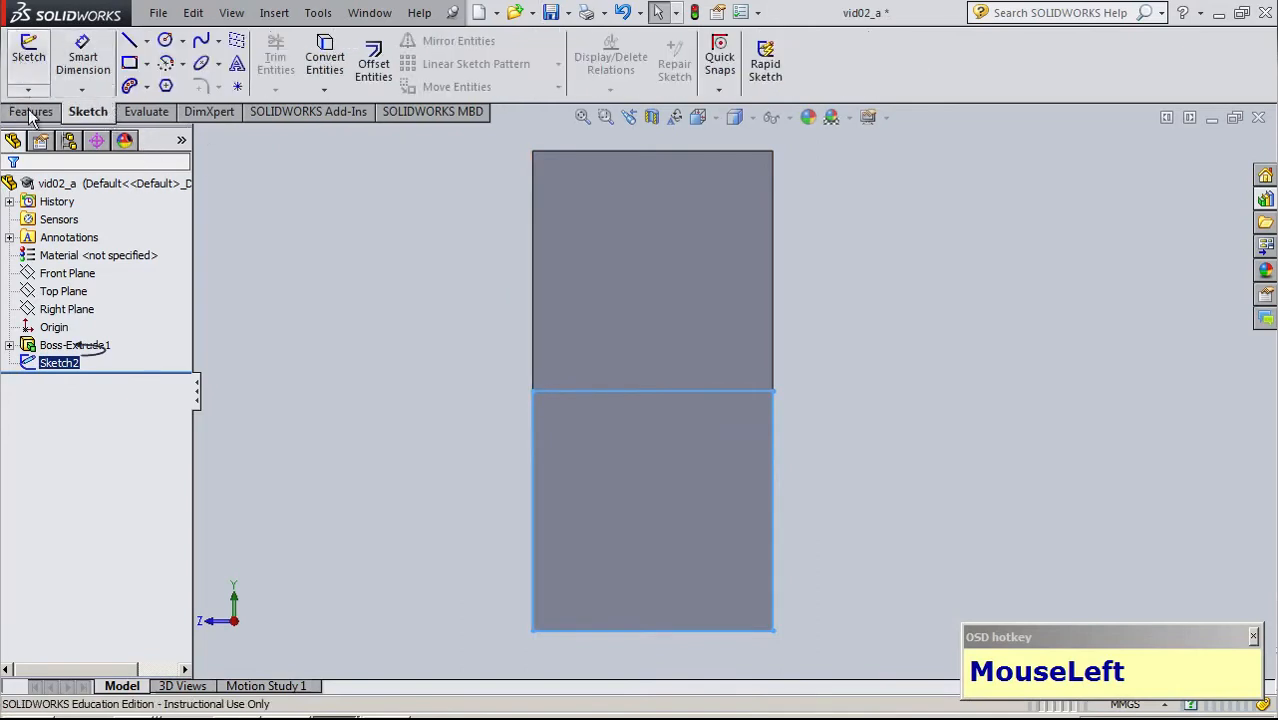
pyautogui.rightClick(58, 364)
pyautogui.click(96, 306)
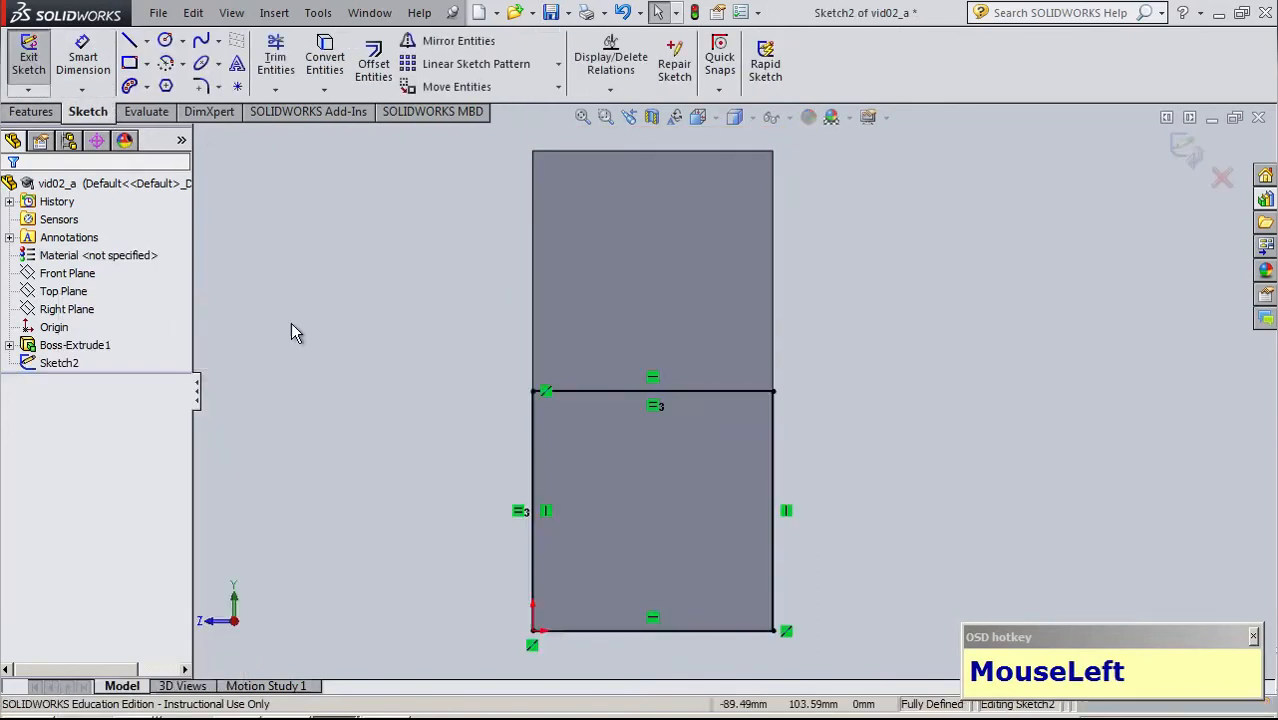
pyautogui.click(83, 60)
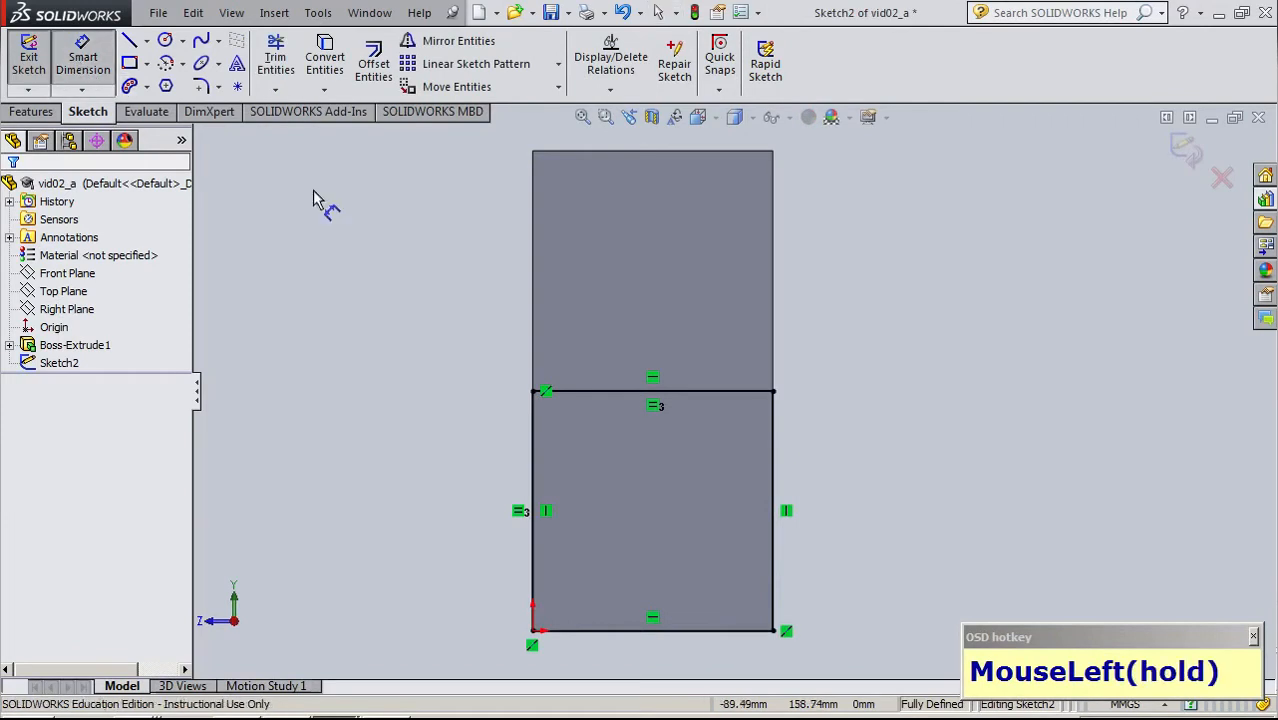
pyautogui.click(533, 450)
pyautogui.click(378, 508)
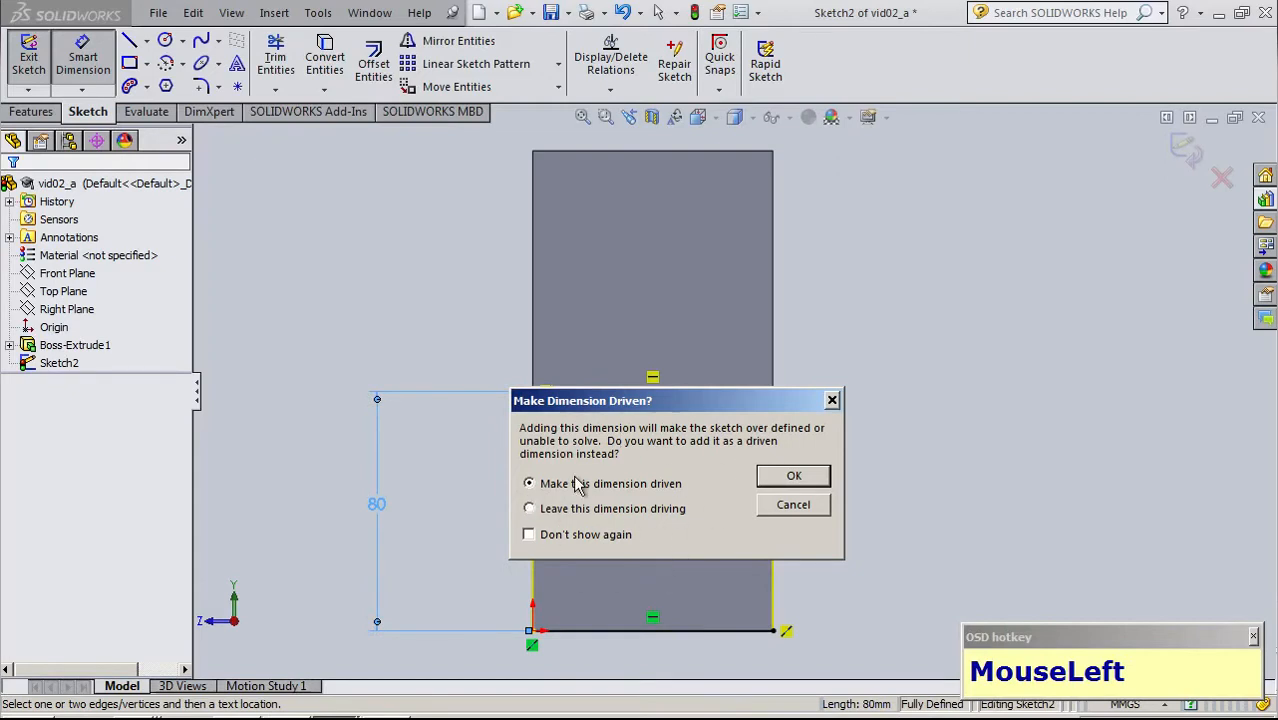
pyautogui.click(793, 475)
pyautogui.click(956, 486)
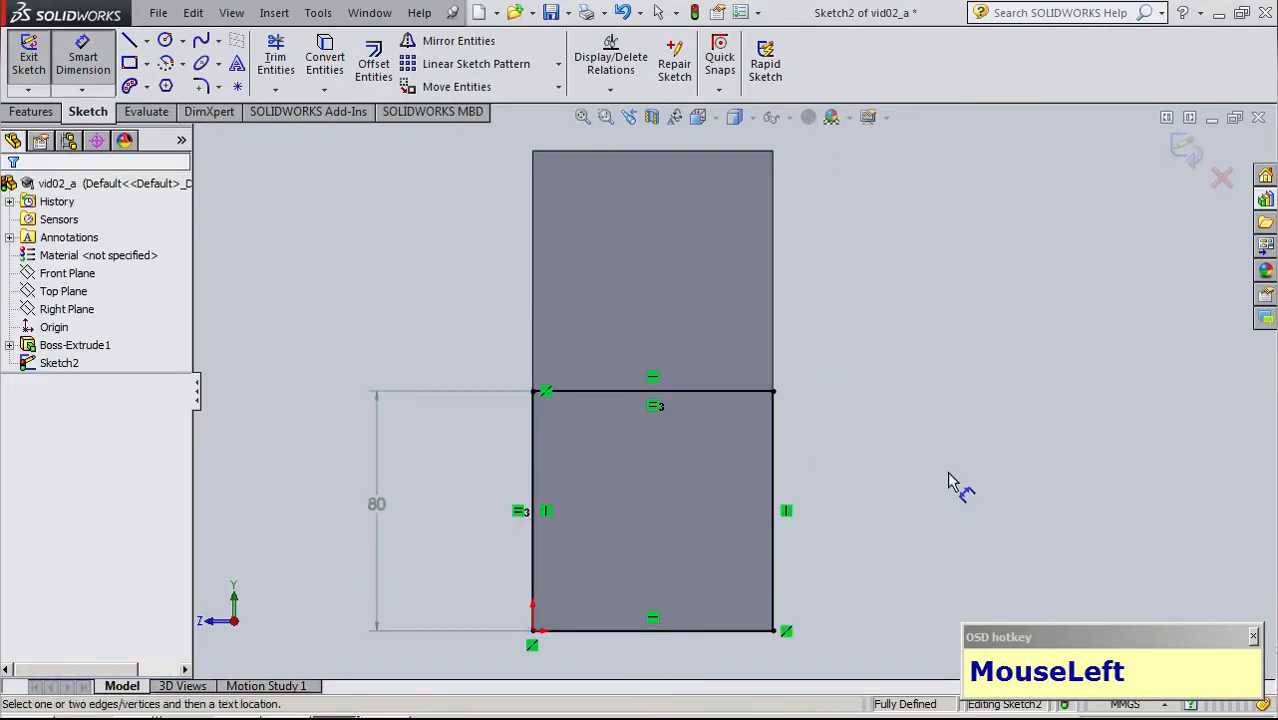
pyautogui.doubleClick(378, 505)
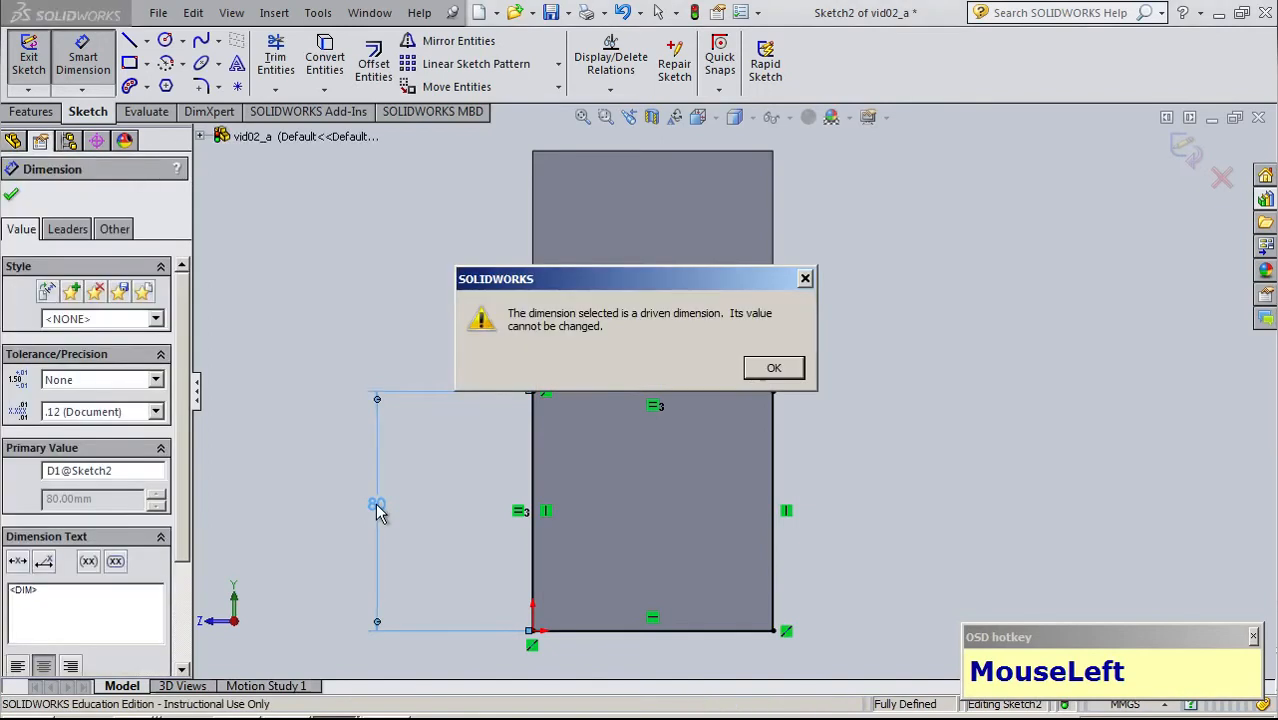
pyautogui.click(772, 368)
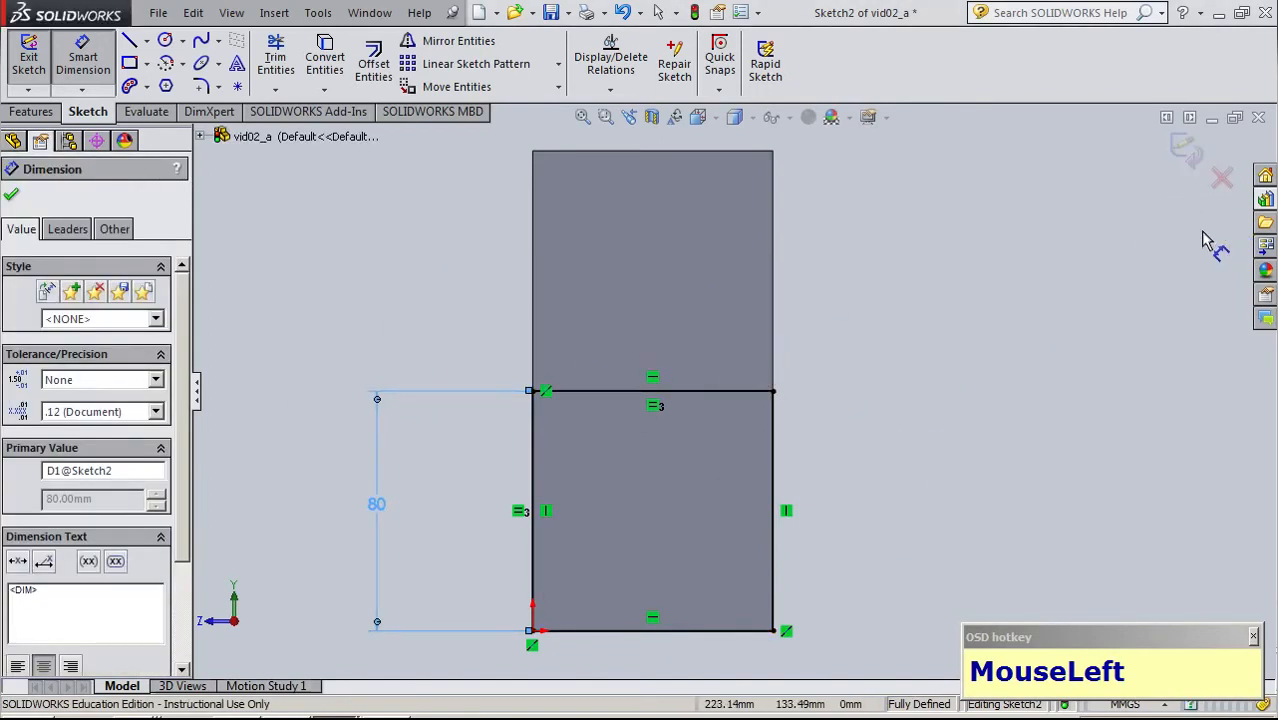
# Delete the driven dimension from the square's left side and close the sketch
pyautogui.press('Escape')
pyautogui.press('Escape')
pyautogui.click(439, 391)
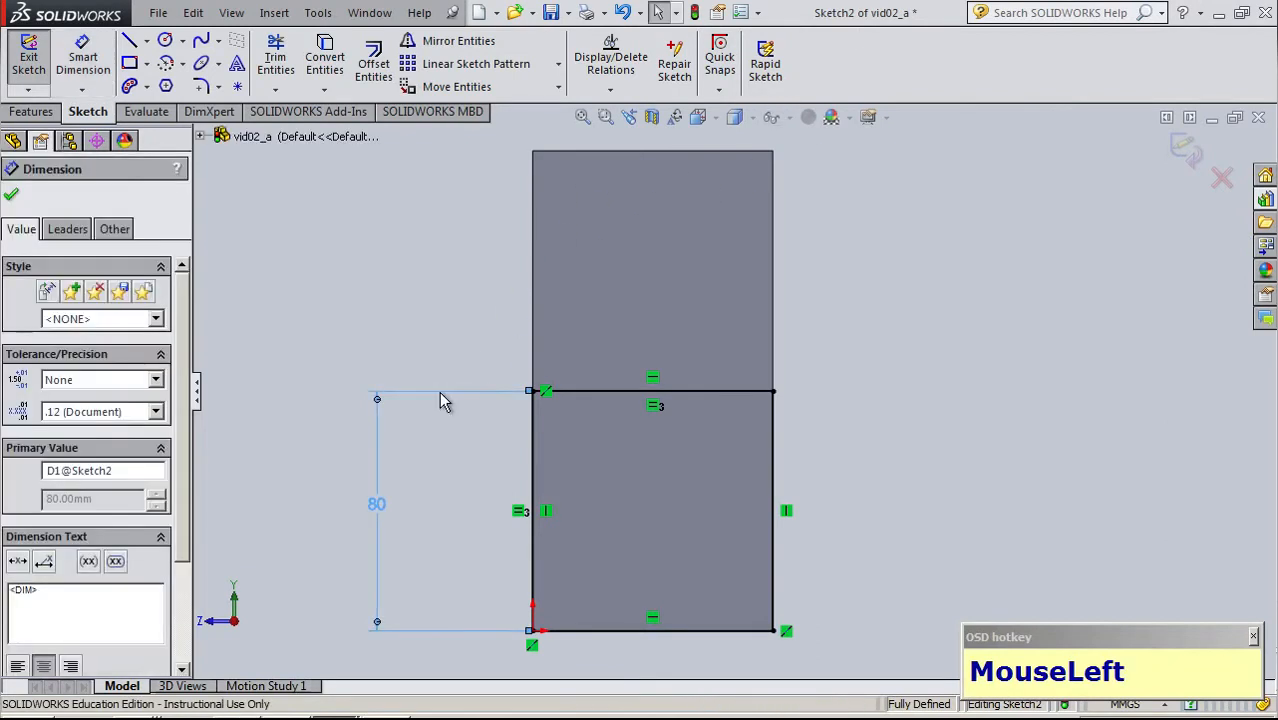
pyautogui.press('Delete')
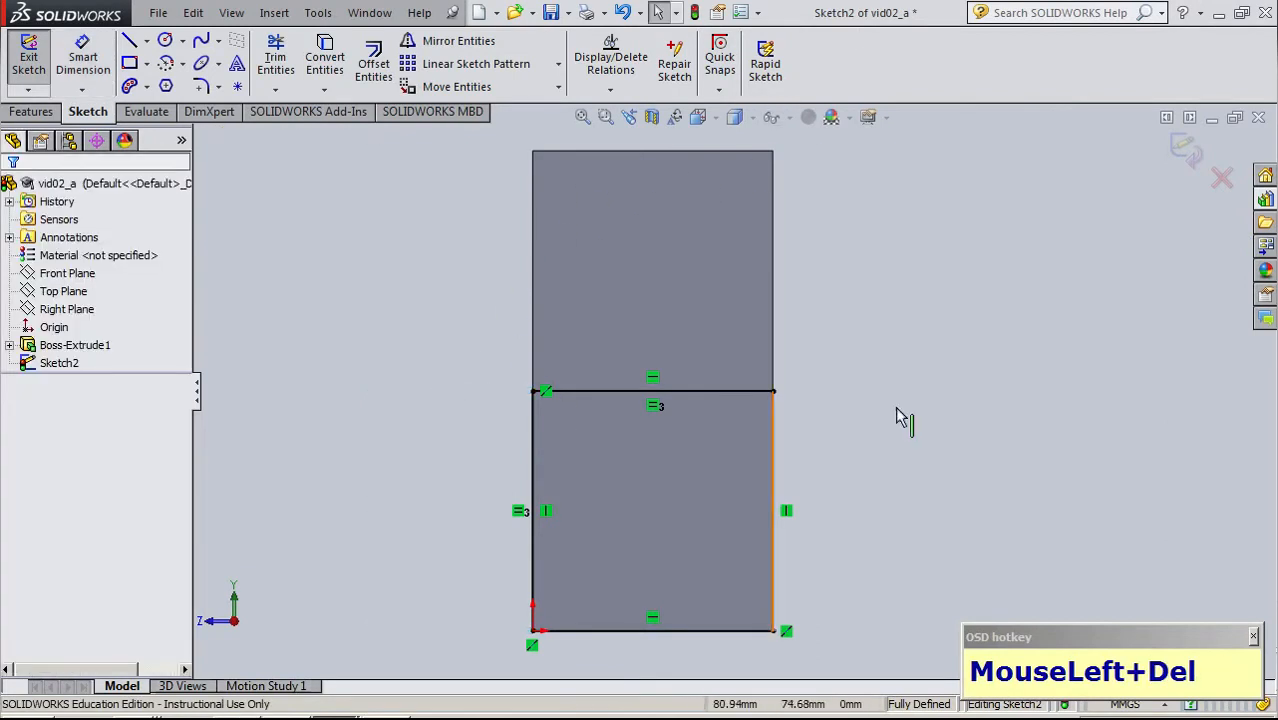
pyautogui.click(44, 68)
# Extrude the square sketch on the block's face by 80 mm, merging it with the block
pyautogui.moveTo(712, 582)
pyautogui.mouseDown(button='middle')
pyautogui.moveTo(456, 556)
pyautogui.moveTo(490, 590)
pyautogui.mouseUp(button='middle')
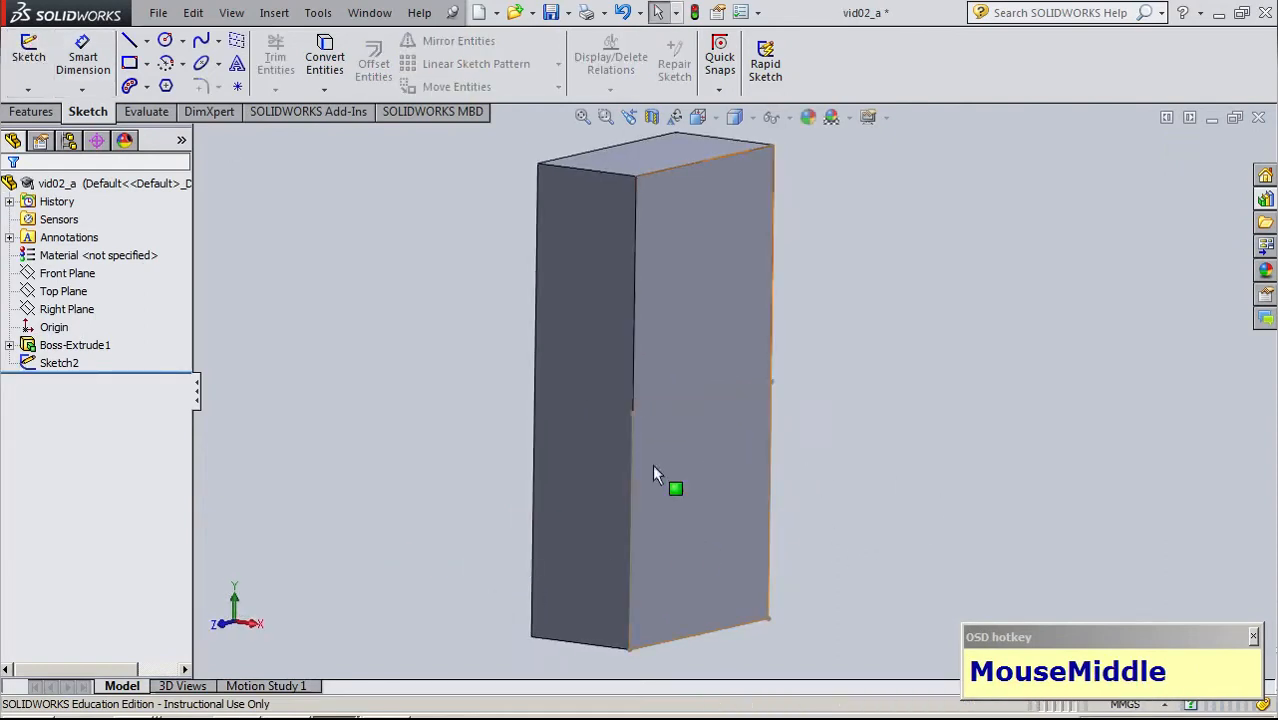
pyautogui.click(58, 364)
pyautogui.click(72, 306)
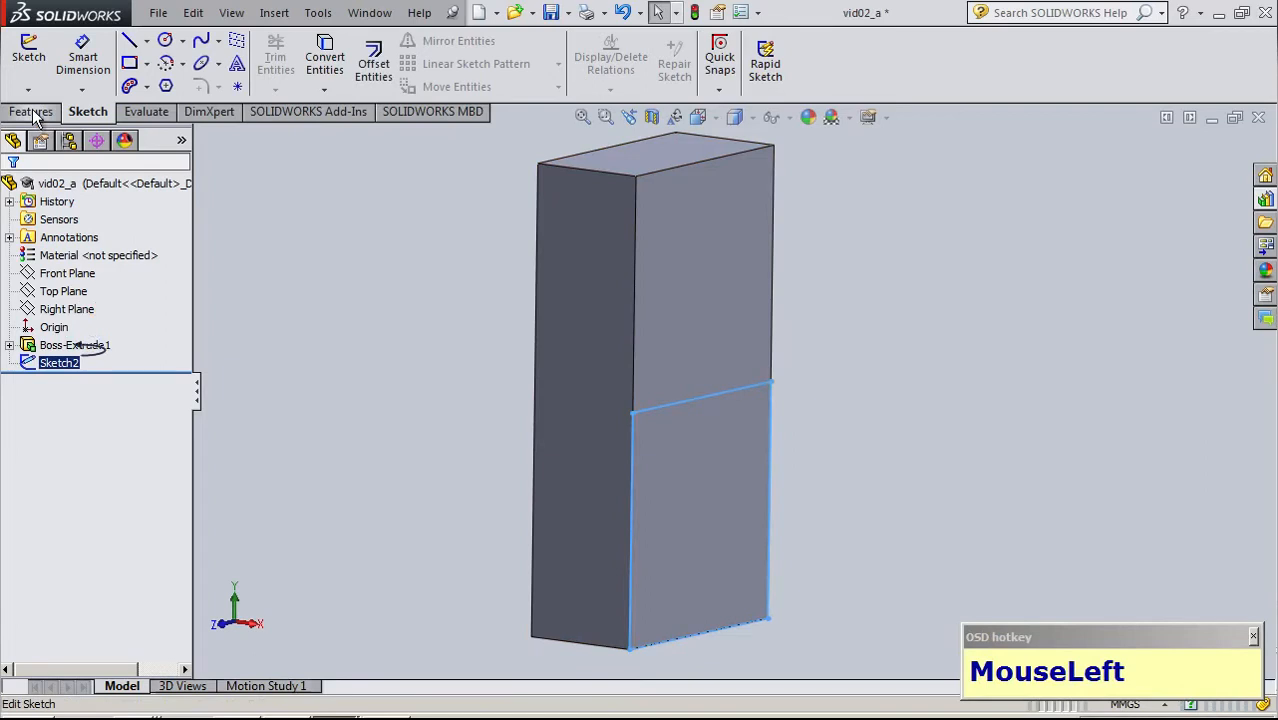
pyautogui.click(33, 112)
pyautogui.click(37, 62)
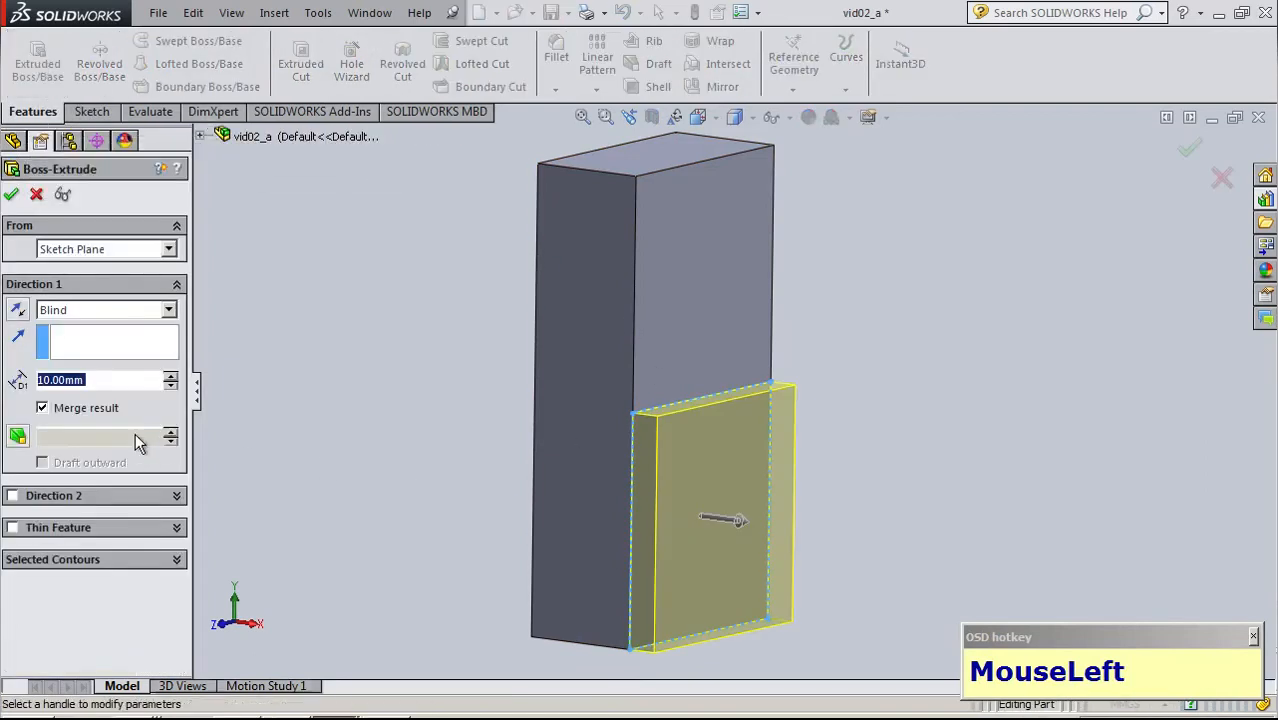
pyautogui.write('40')
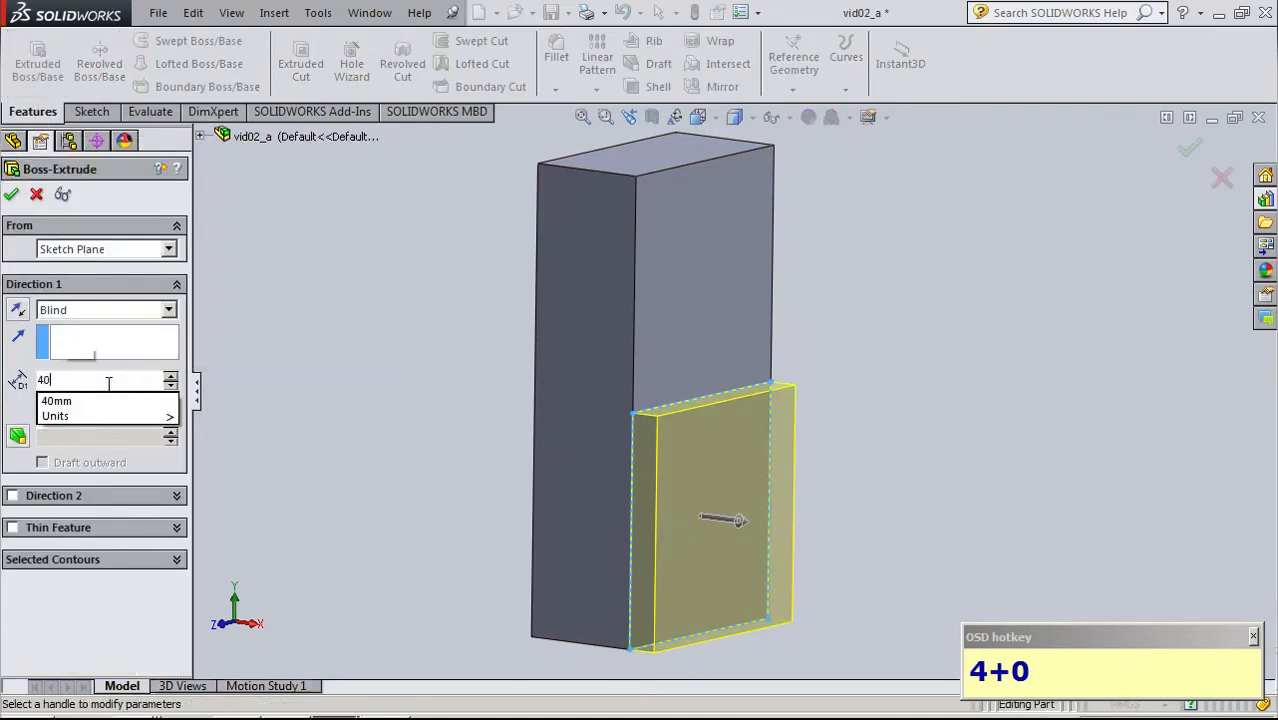
pyautogui.press('Return')
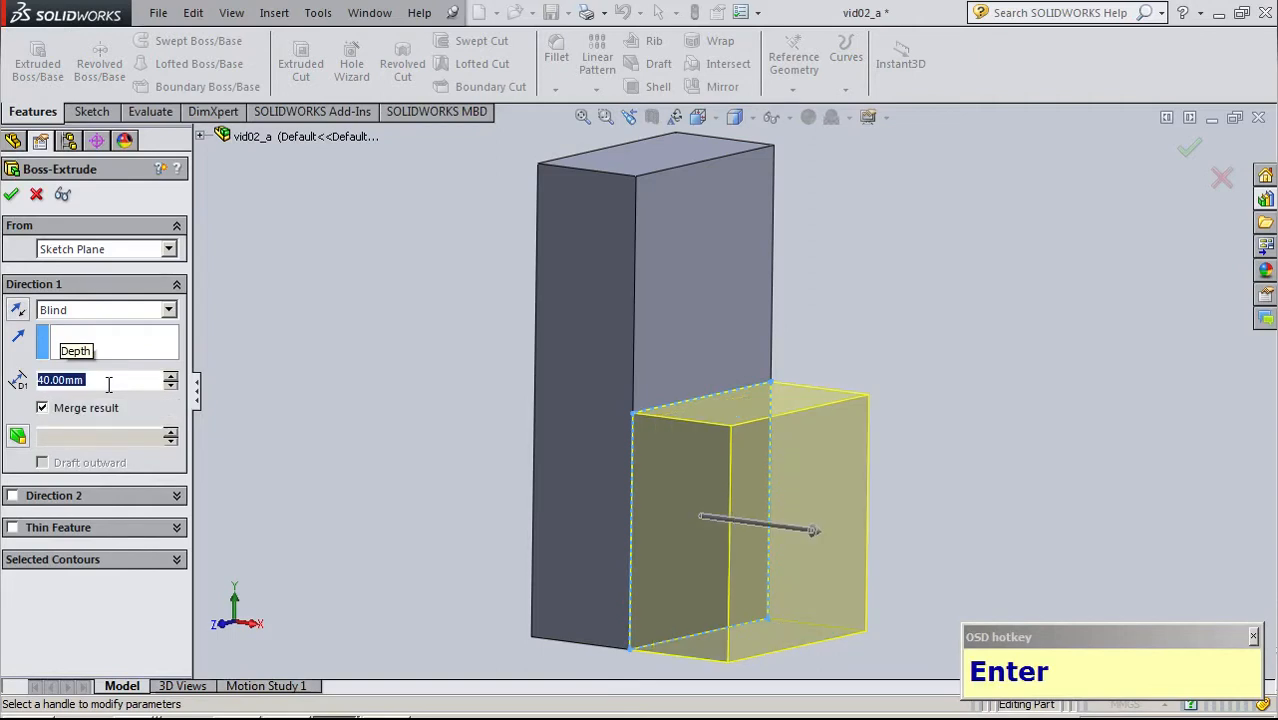
pyautogui.write('80')
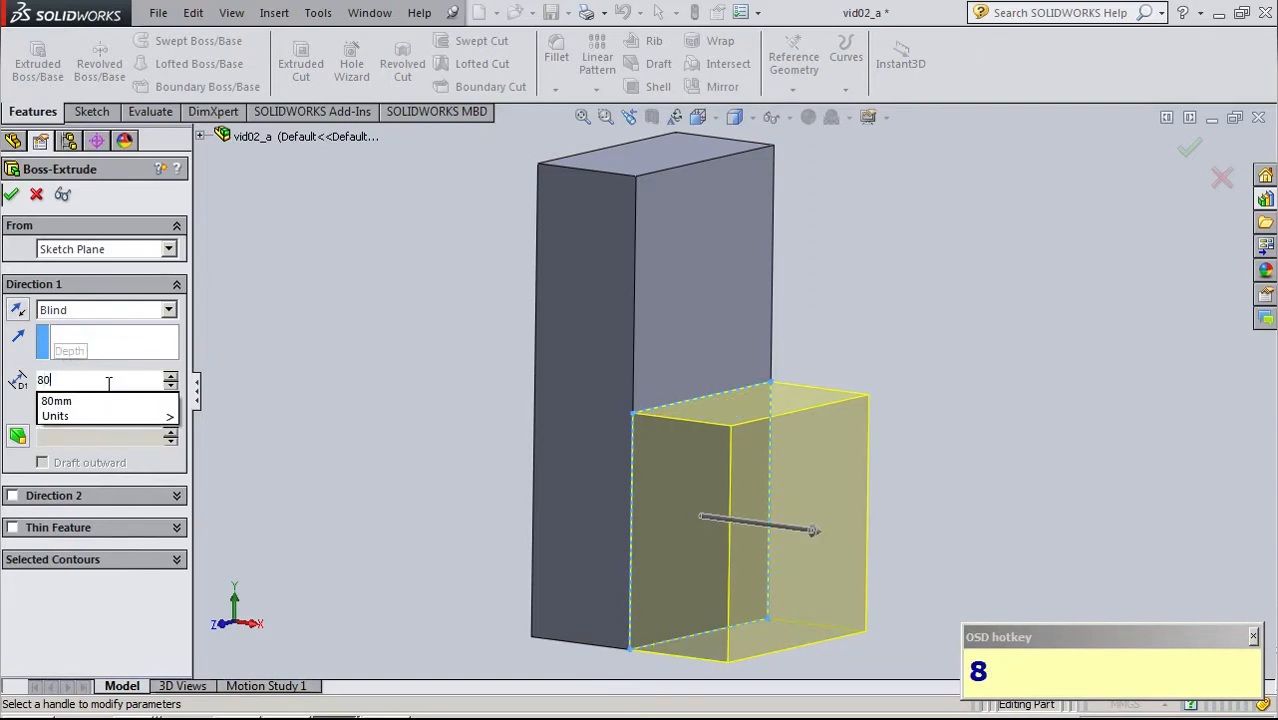
pyautogui.press('Return')
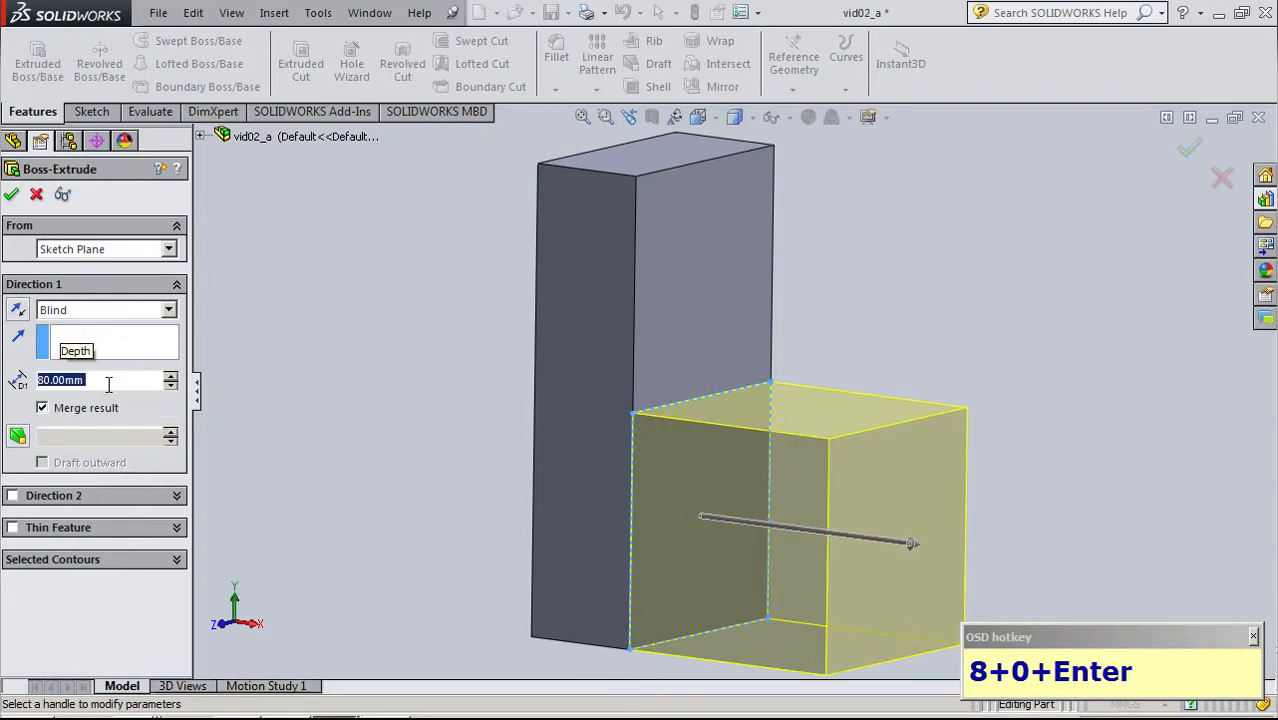
pyautogui.click(1189, 149)
pyautogui.click(1011, 251)
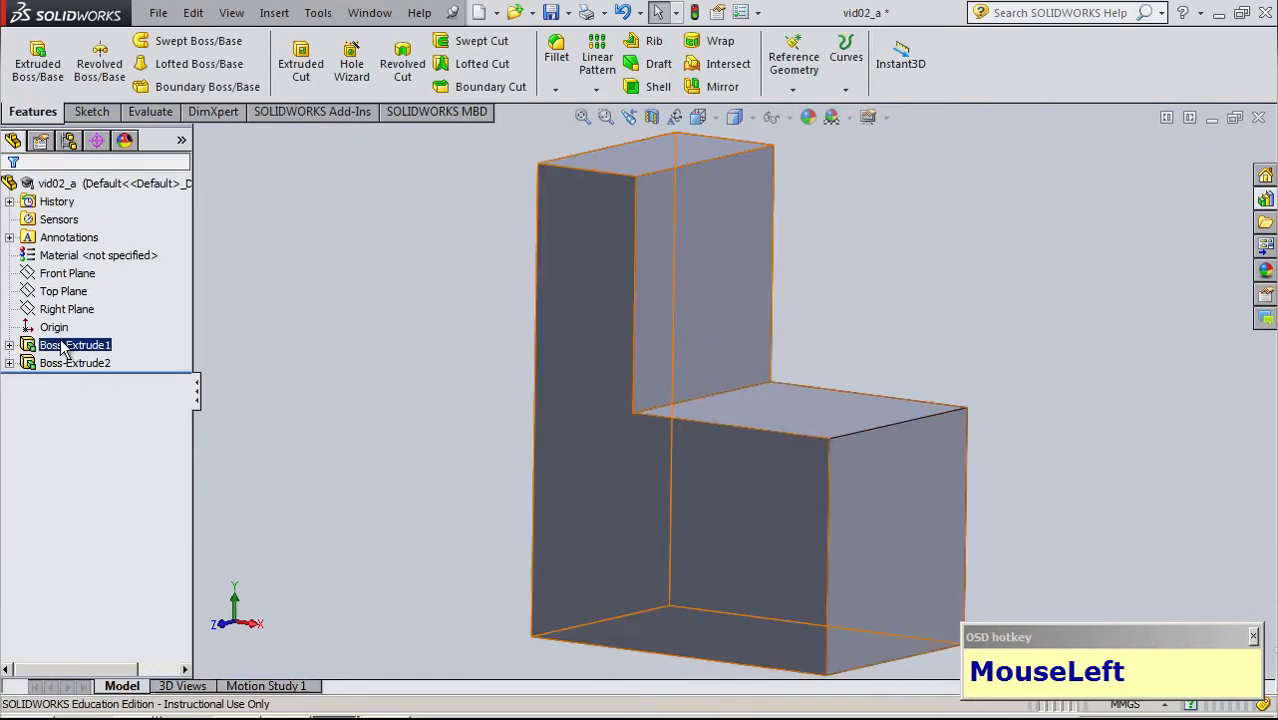
# Edit the first block's extrusion and set its depth to 80 mm
pyautogui.moveTo(62, 345); pyautogui.dragTo(66, 305)
pyautogui.click(74, 285)
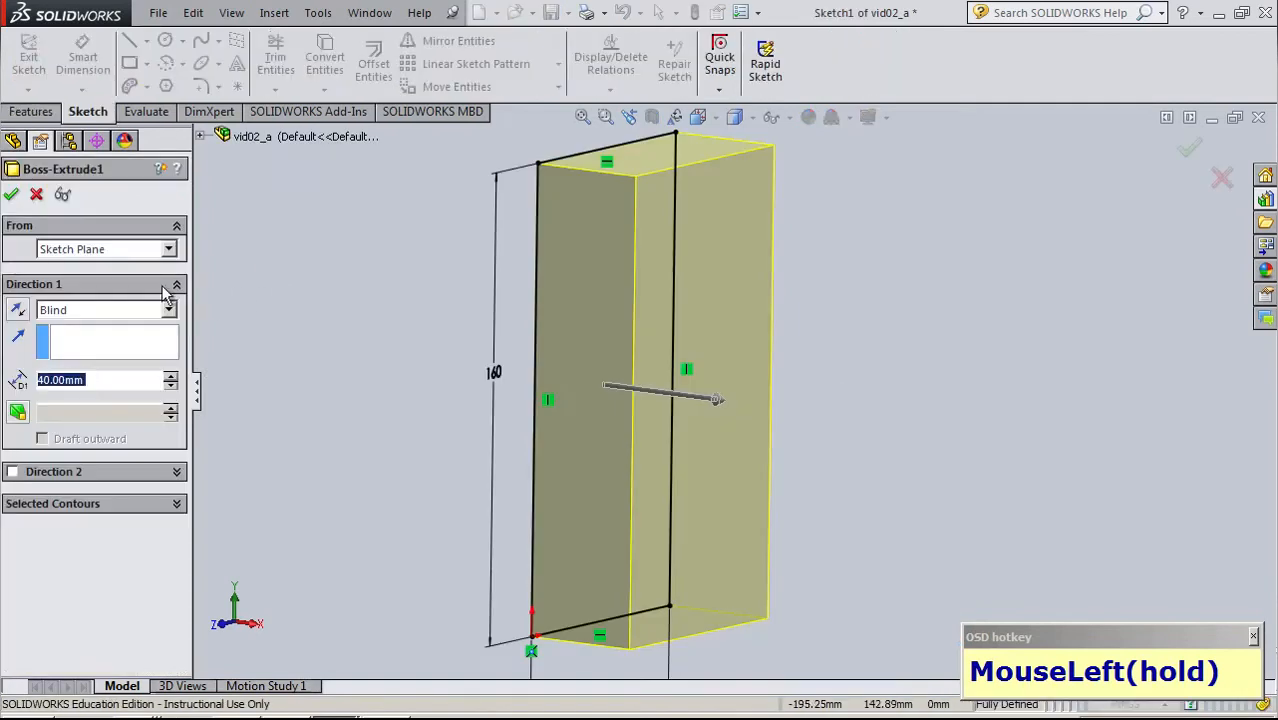
pyautogui.click(86, 380)
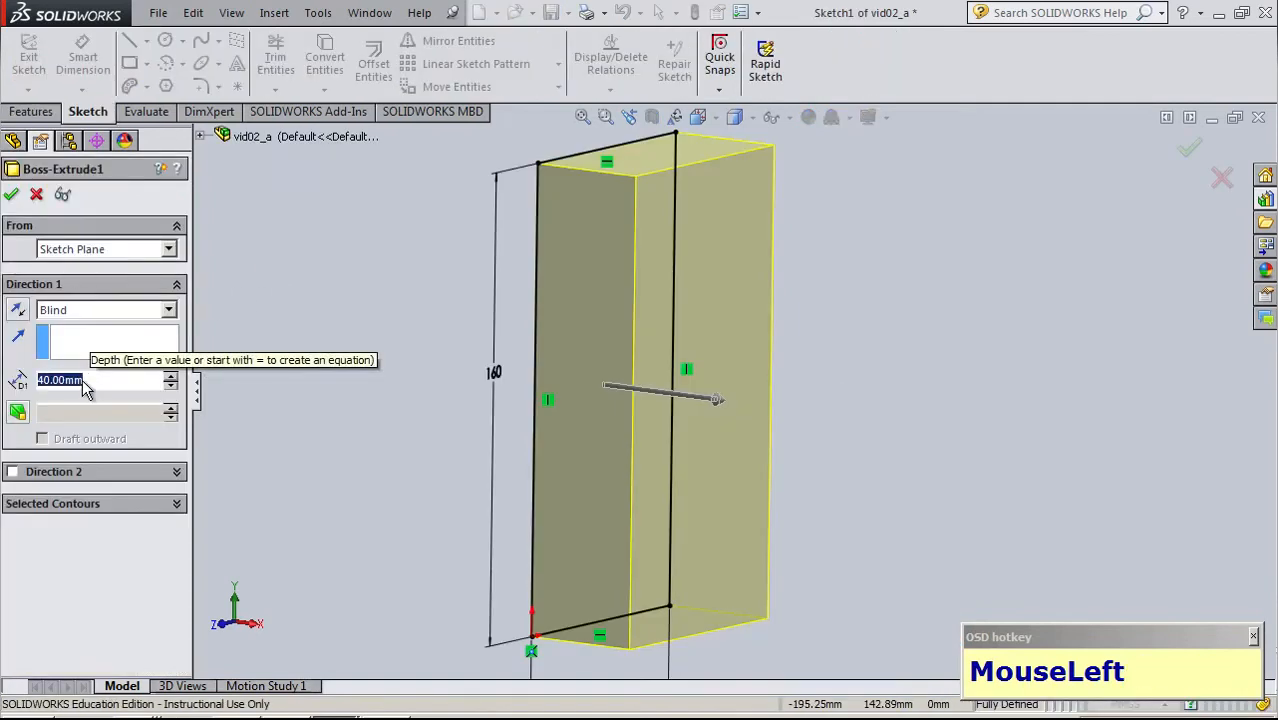
pyautogui.write('80')
pyautogui.press('Return')
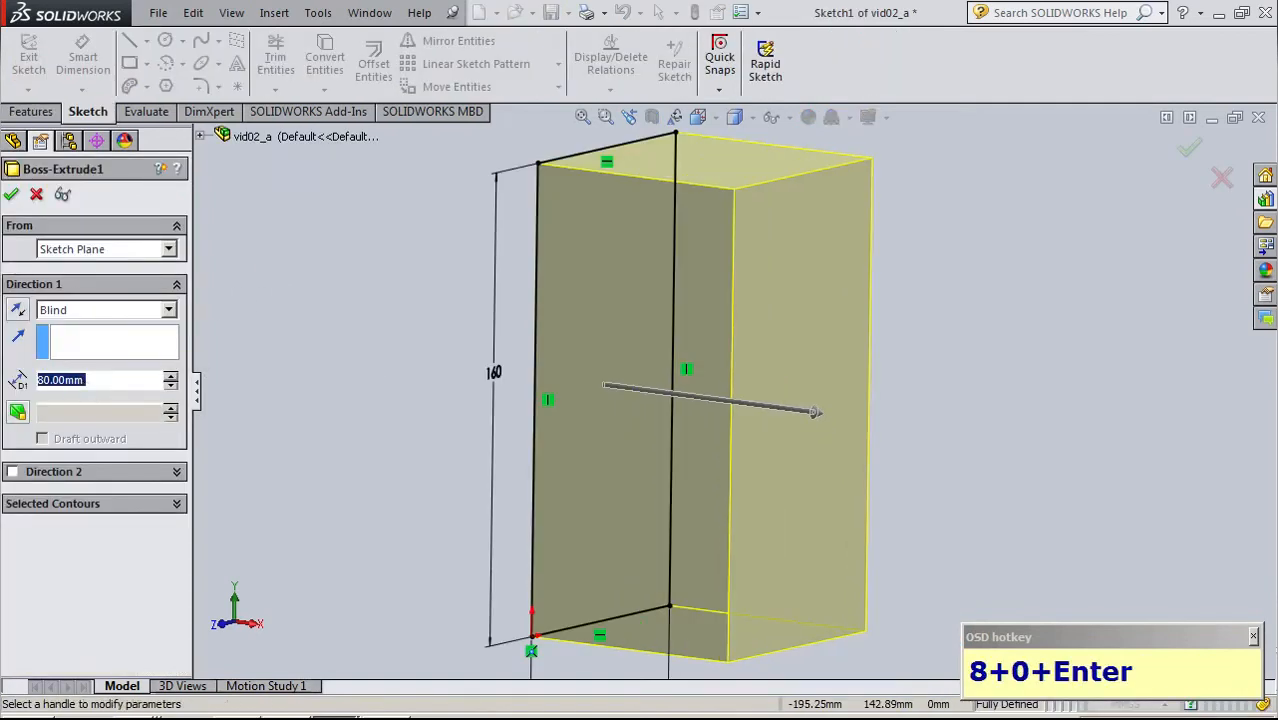
pyautogui.click(13, 196)
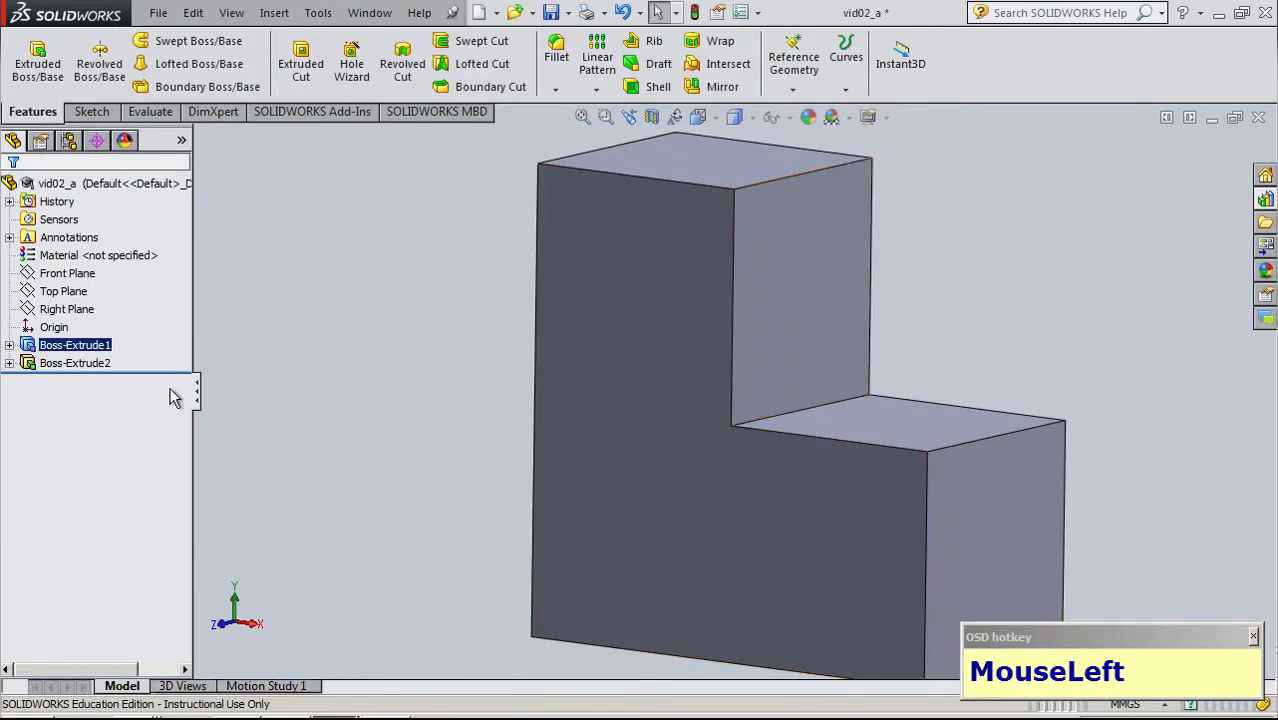
# Save the stepped part
pyautogui.click(75, 363)
pyautogui.scroll(2, 1008, 403)
pyautogui.hotkey('ctrl', 's')
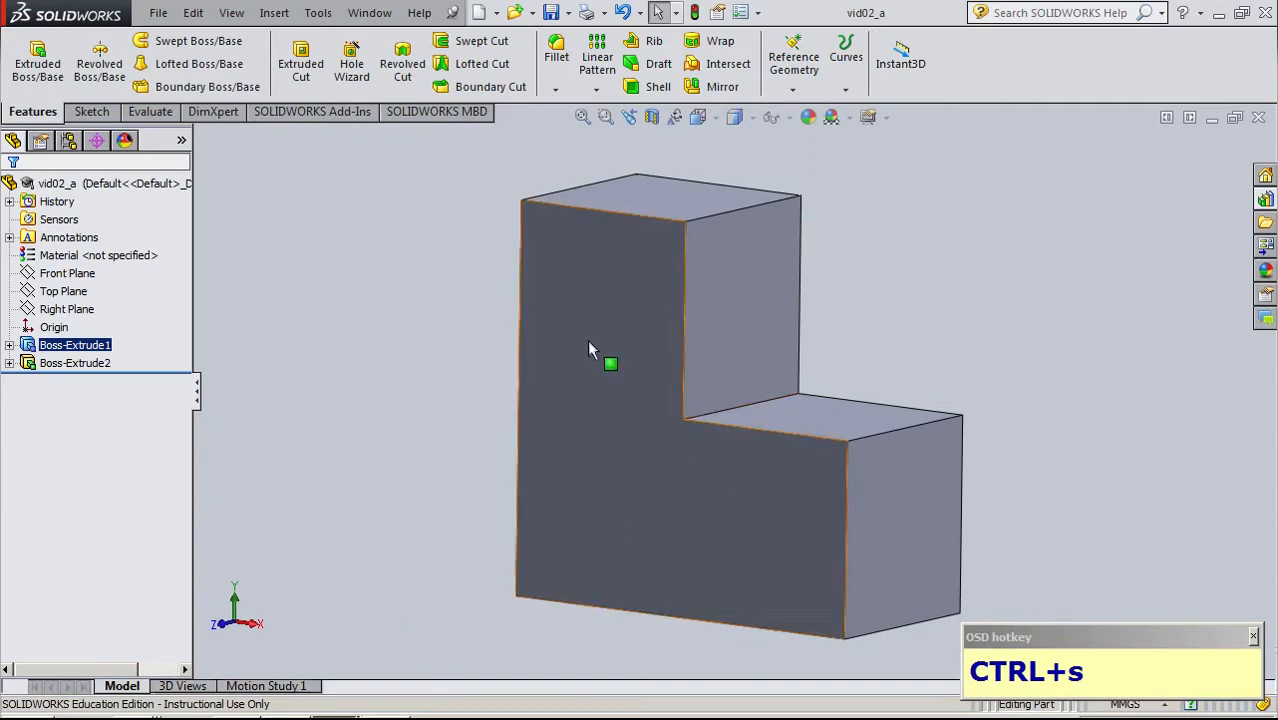
pyautogui.click(255, 628)
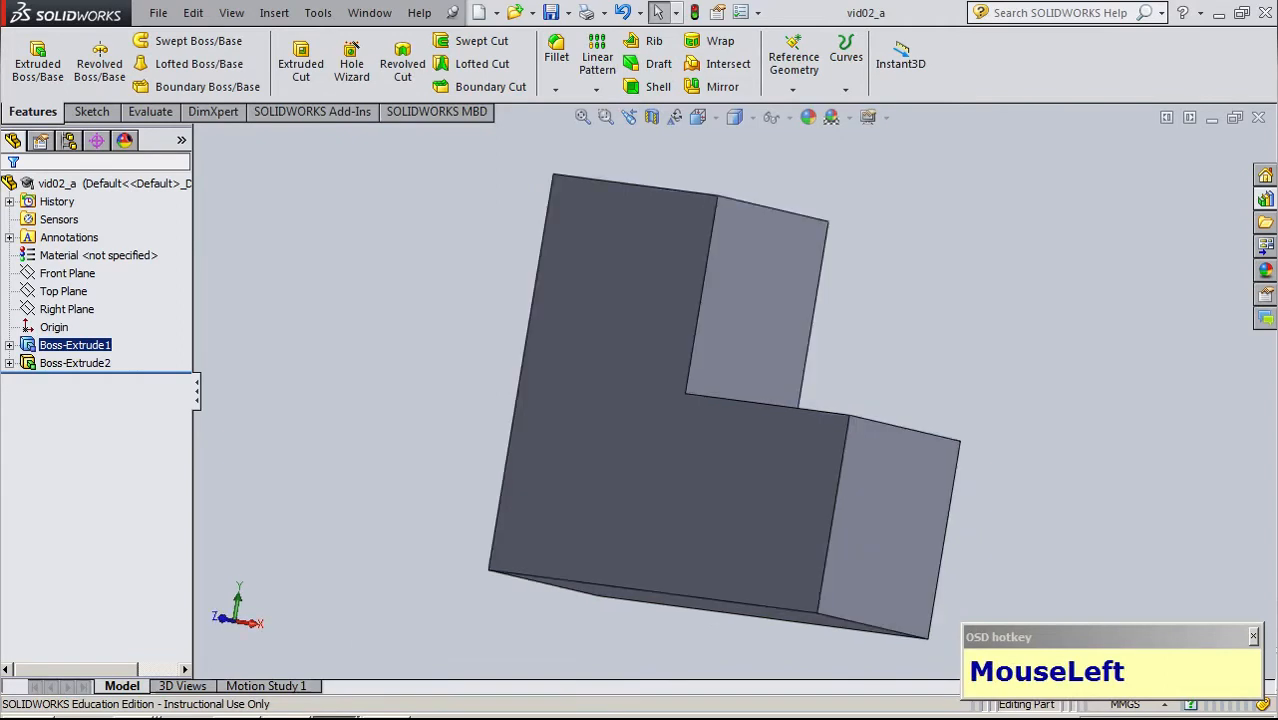
# Switch to PowerPoint to examine the Extrude Along X slide, and return to SOLIDWORKS
pyautogui.click(238, 717)
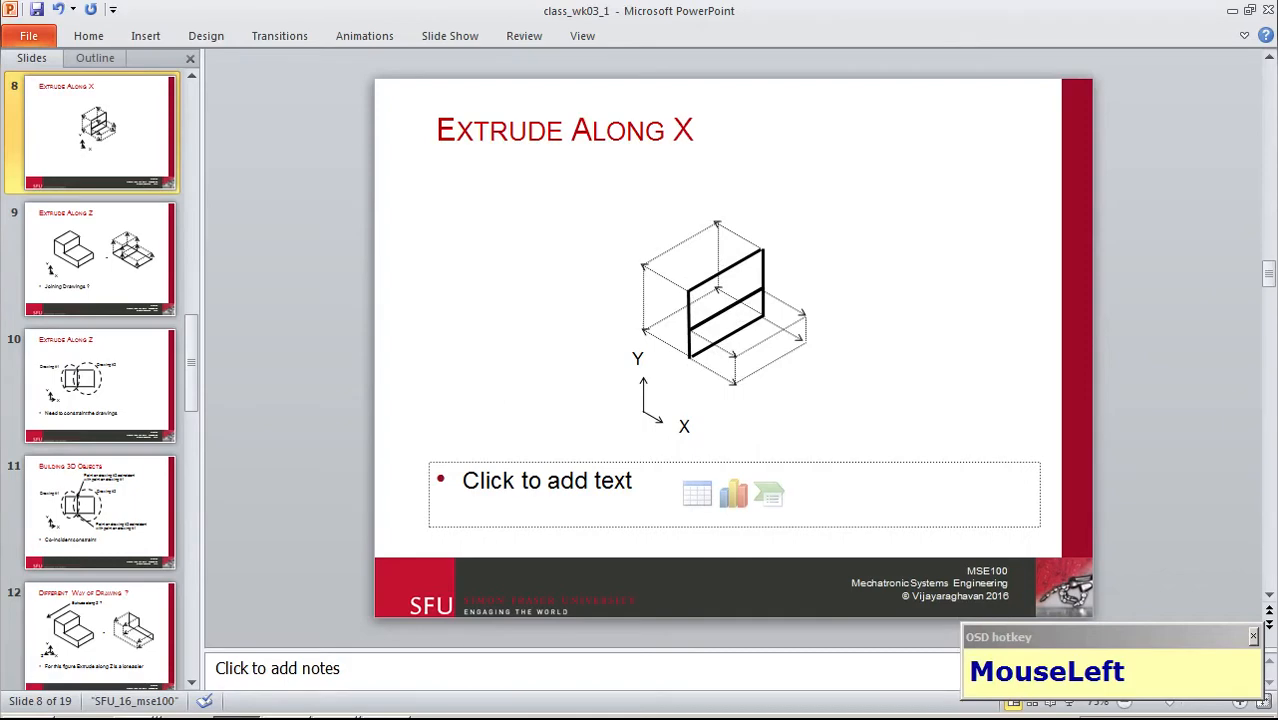
pyautogui.click(336, 717)
pyautogui.click(336, 717)
pyautogui.hotkey('alt', 'Tab')
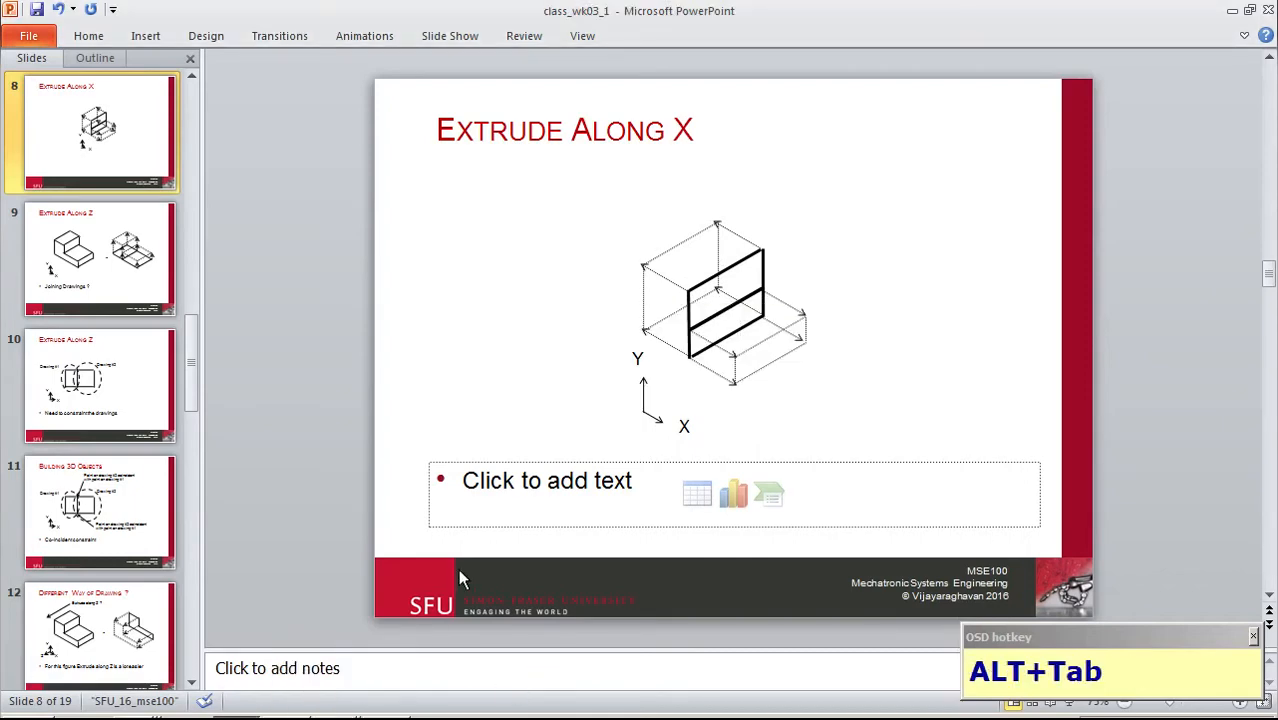
pyautogui.hotkey('alt', 'Tab')
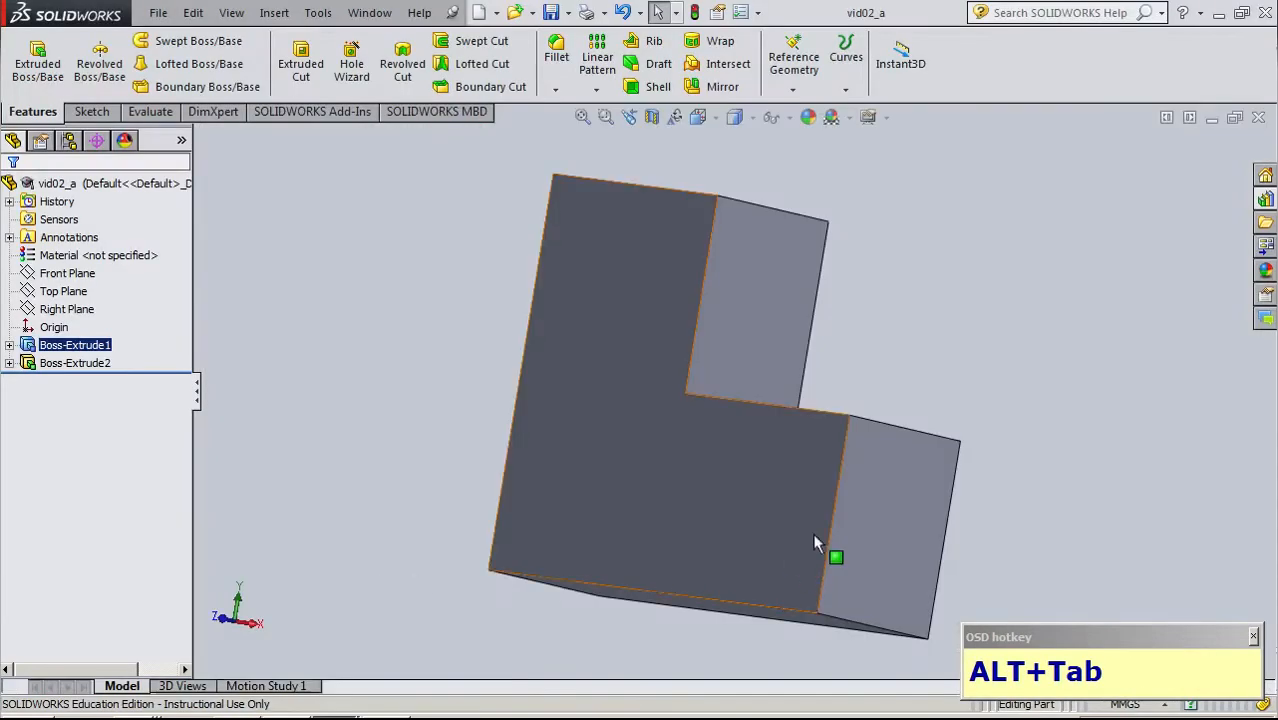
# Create a new part document and start a sketch on the Right Plane
pyautogui.hotkey('ctrl', 'n')
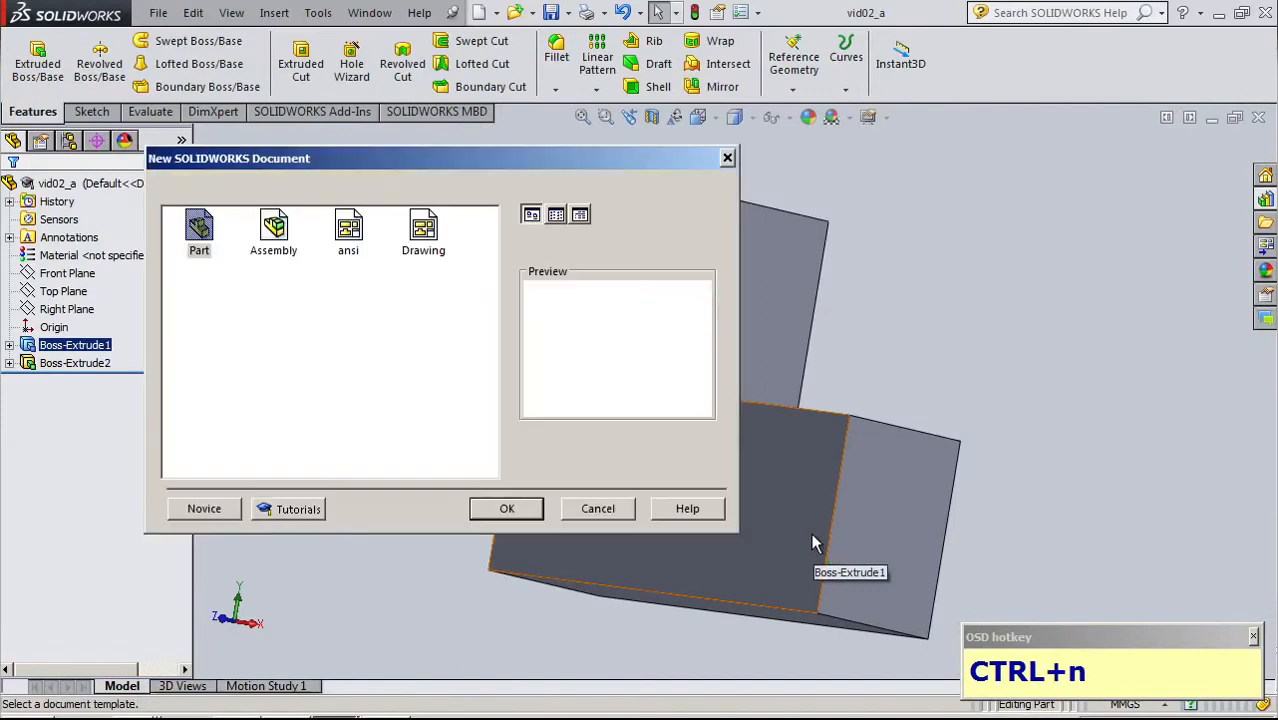
pyautogui.click(506, 510)
pyautogui.click(54, 327)
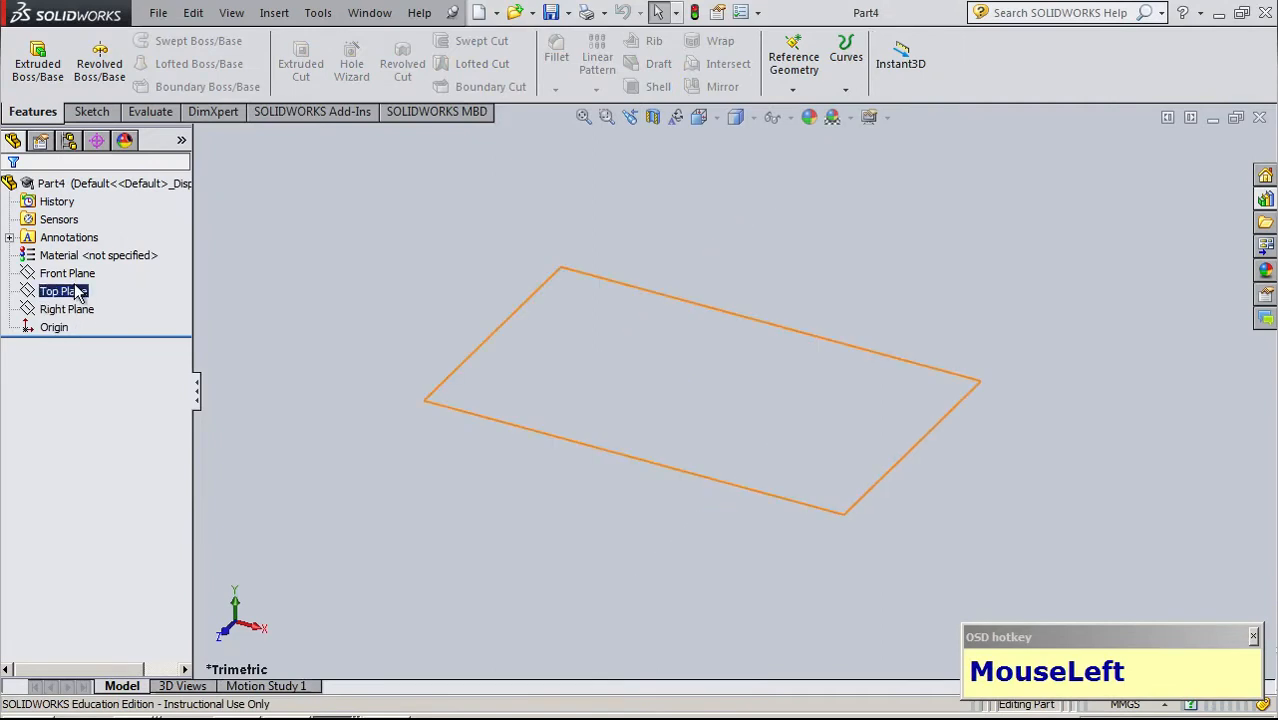
pyautogui.click(64, 273)
pyautogui.keyDown('ctrl'); pyautogui.click(60, 292); pyautogui.keyUp('ctrl')
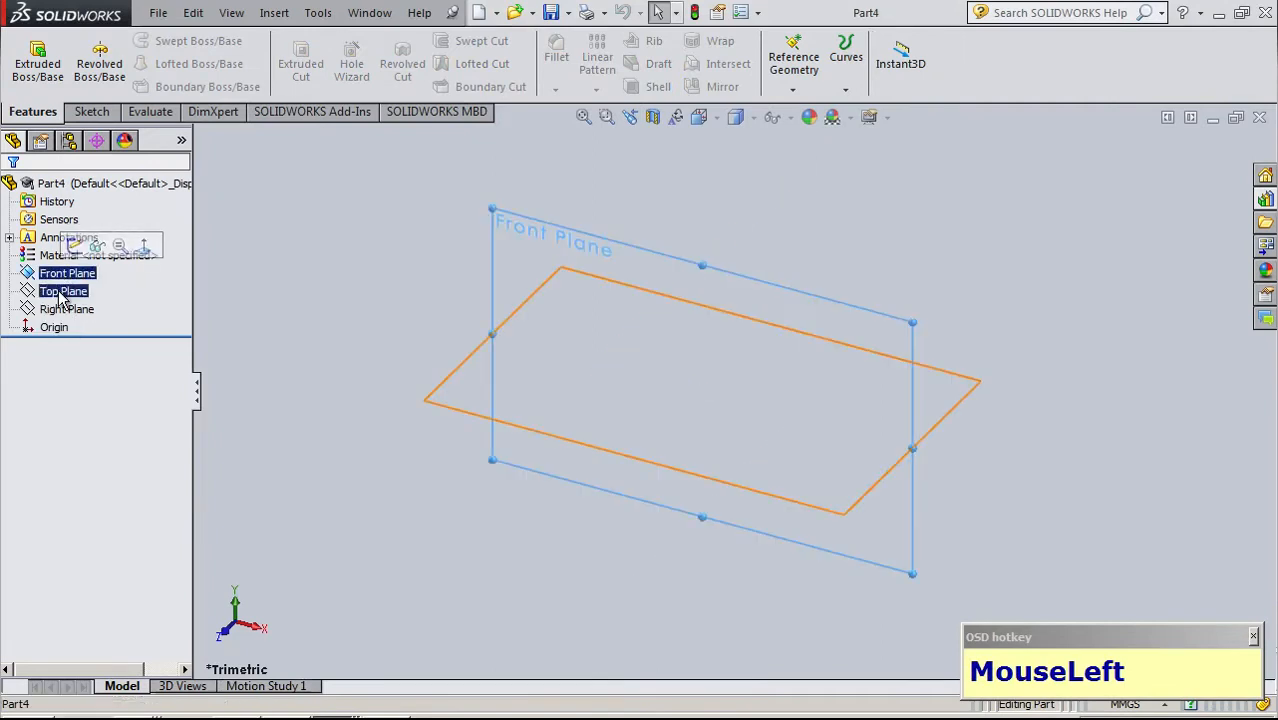
pyautogui.click(66, 309)
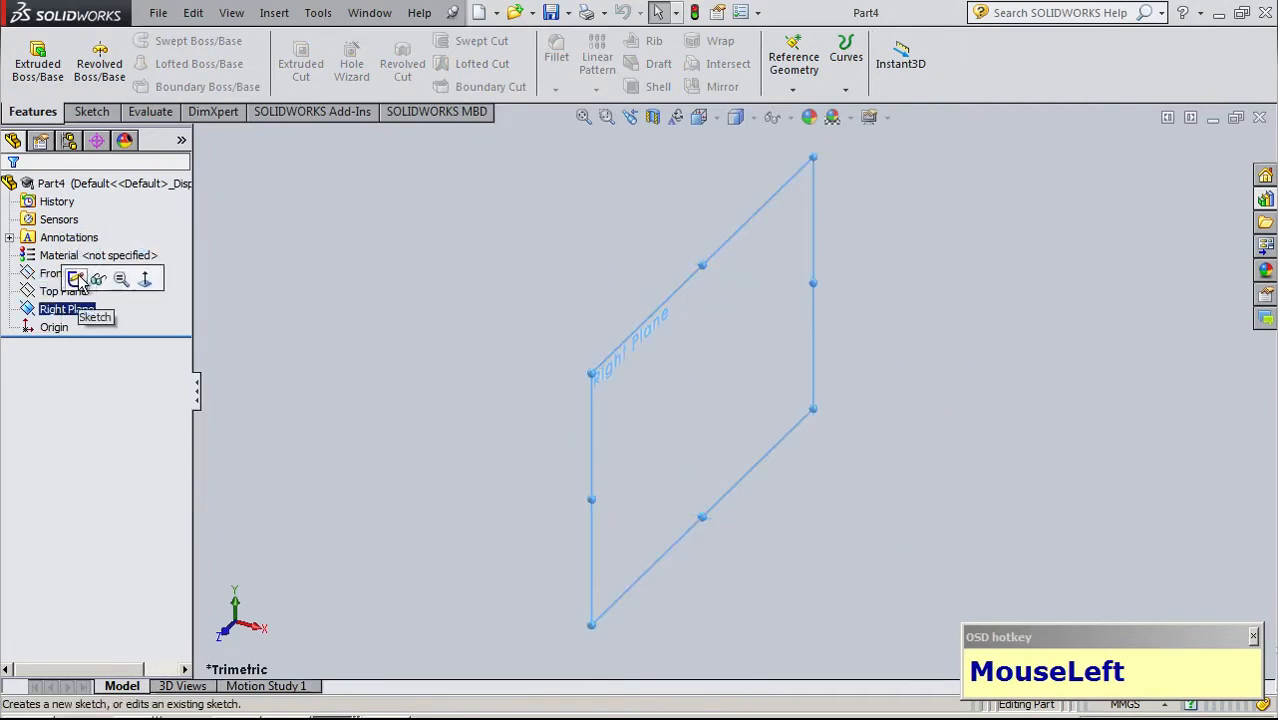
pyautogui.click(80, 278)
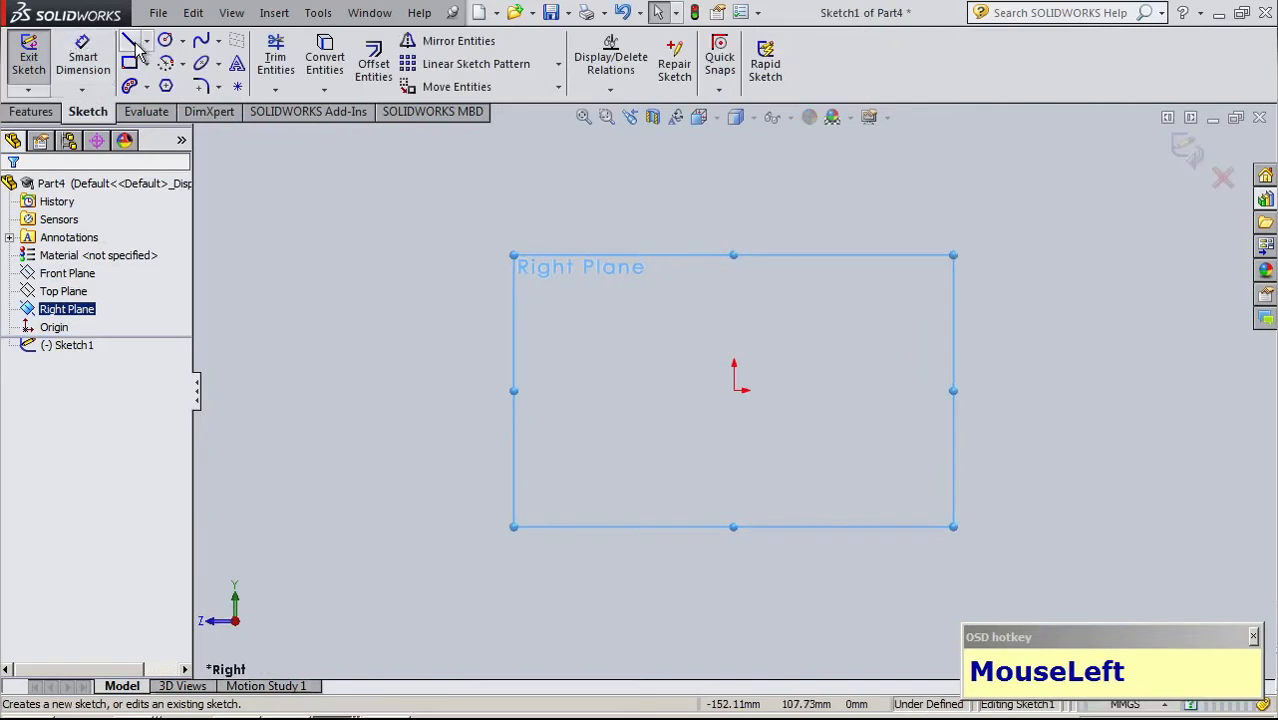
# Sketch a corner rectangle about 103 mm tall, starting at the origin and extending up and to the right
pyautogui.click(131, 64)
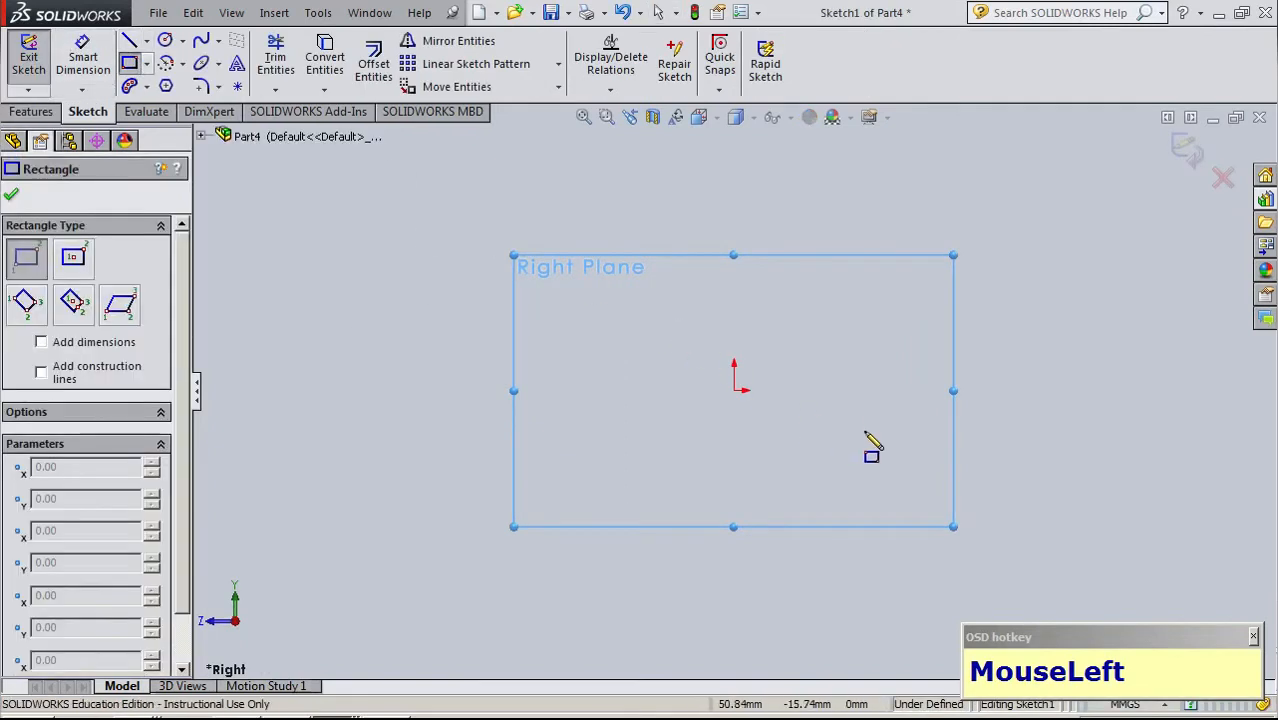
pyautogui.click(736, 390)
pyautogui.click(924, 135)
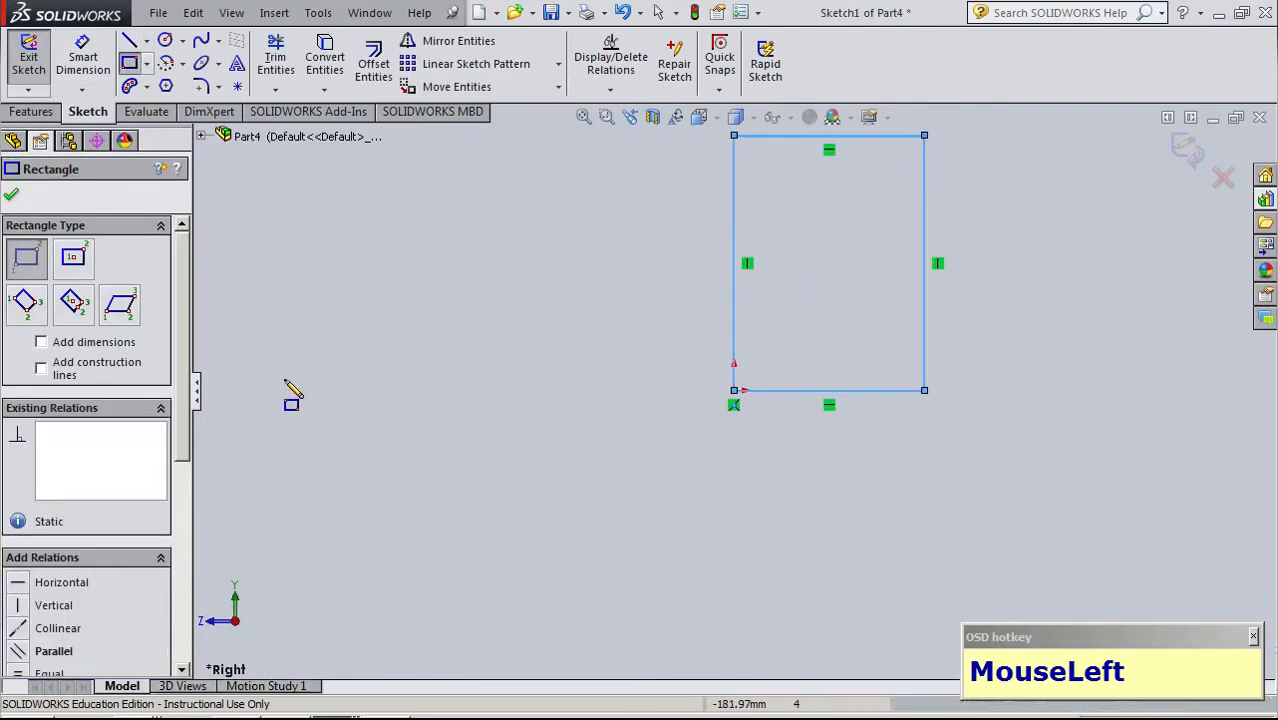
# Dimension the rectangle's left side and set its length to 160 mm
pyautogui.click(80, 50)
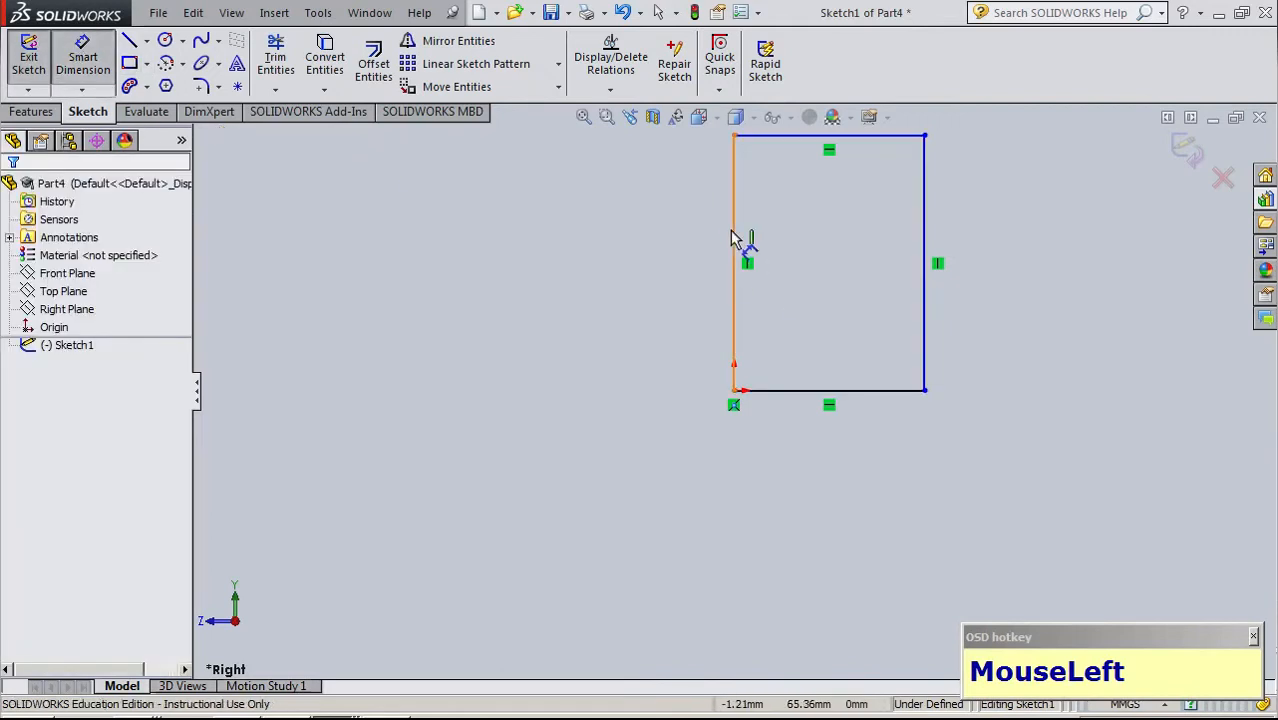
pyautogui.click(735, 240)
pyautogui.click(633, 258)
pyautogui.press('End')
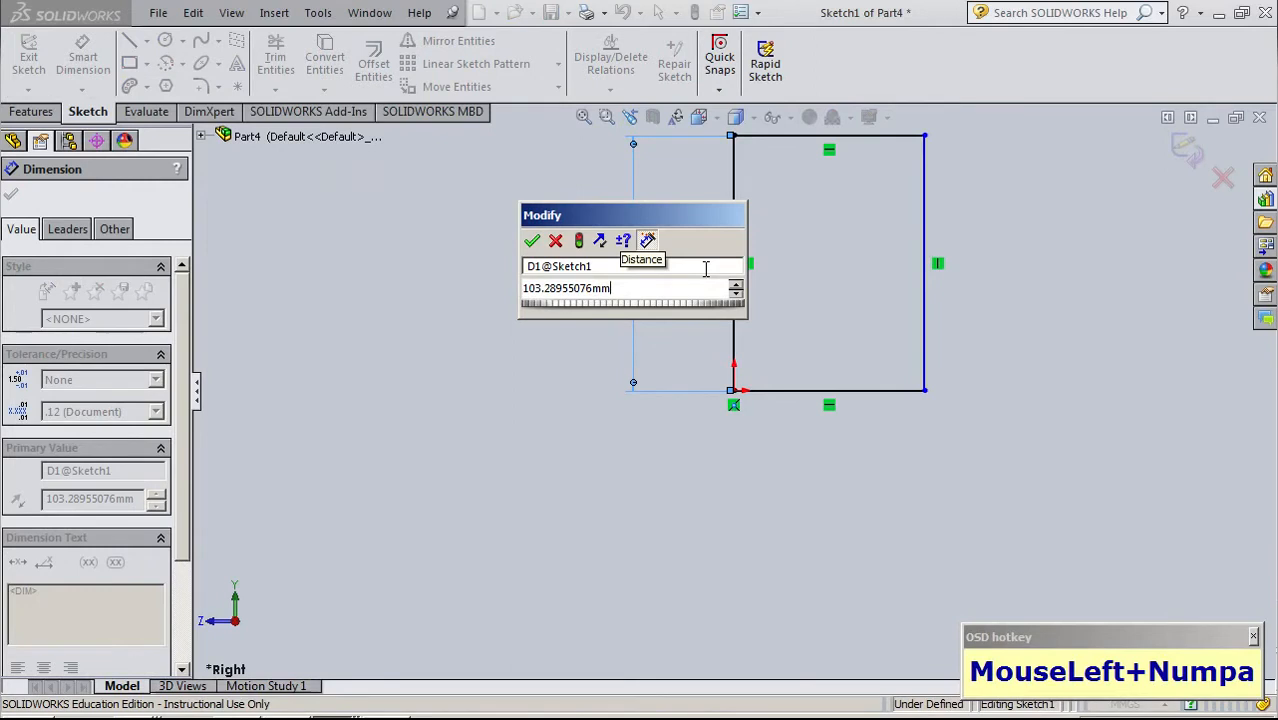
pyautogui.hotkey('shift', 'Home')
pyautogui.write('16')
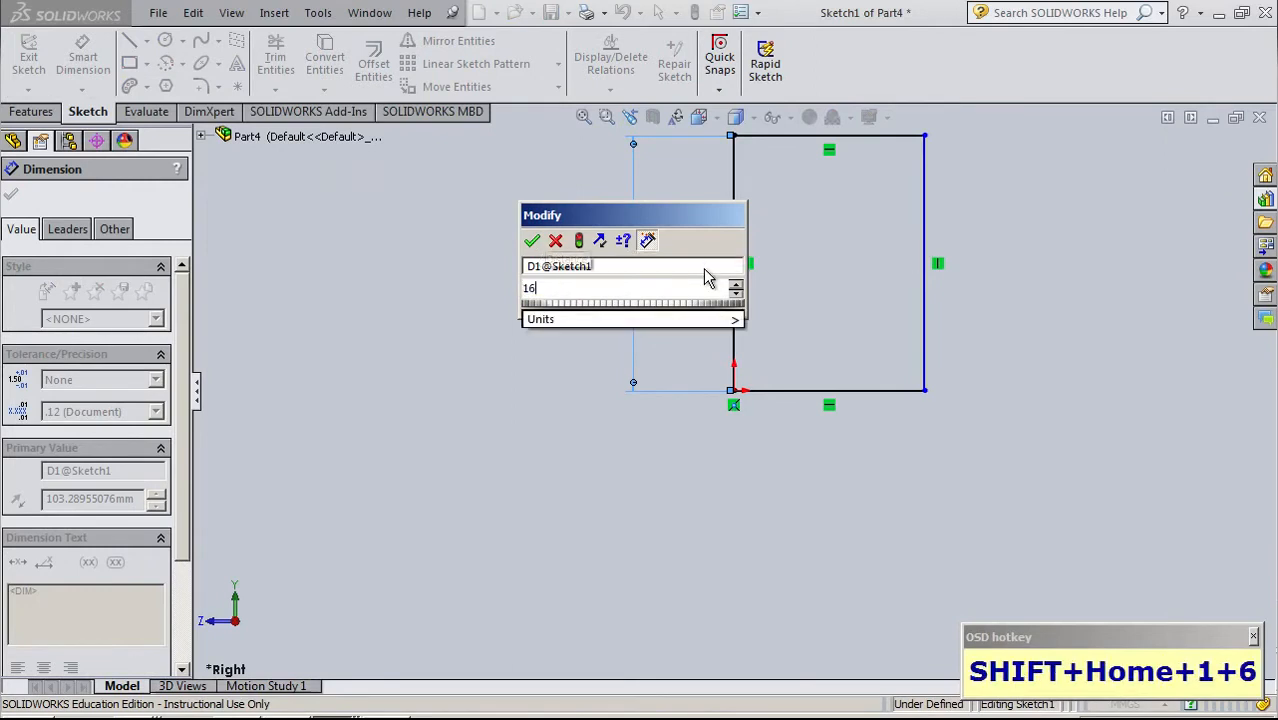
pyautogui.write('0')
pyautogui.press('Return')
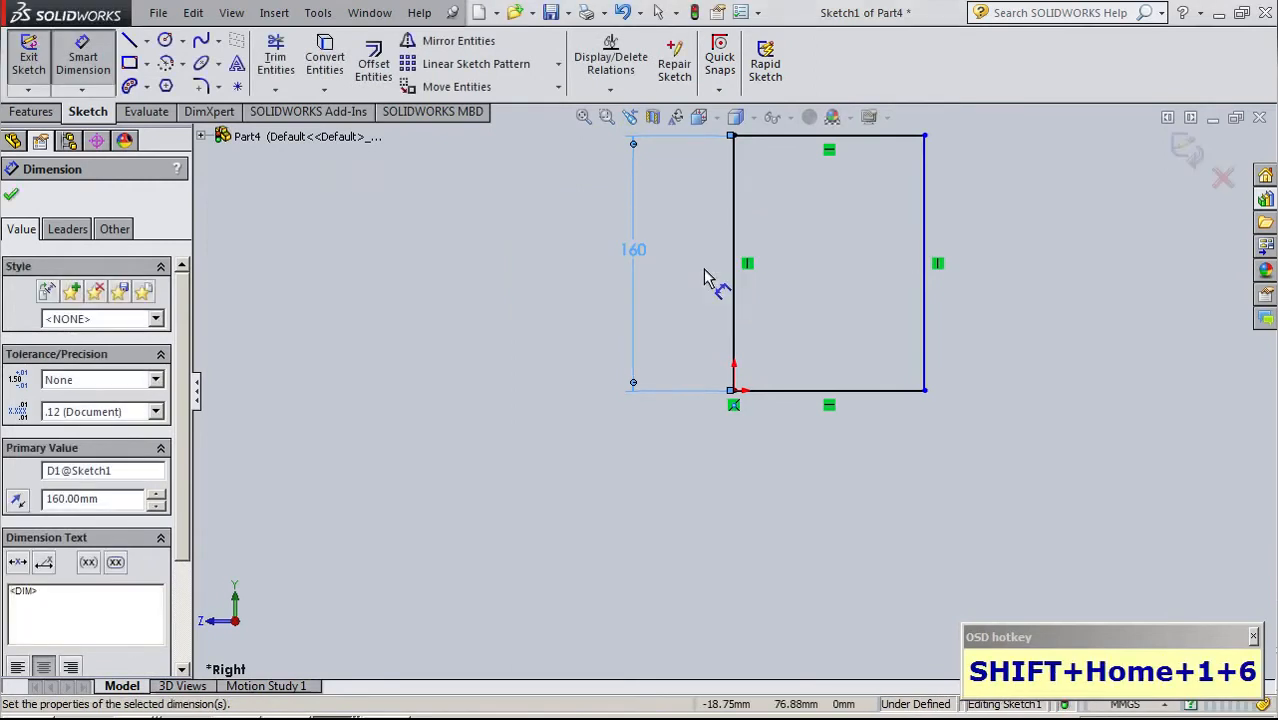
# Dimension the rectangle's bottom side and set its length to 40 mm
pyautogui.click(800, 392)
pyautogui.click(779, 492)
pyautogui.write('40')
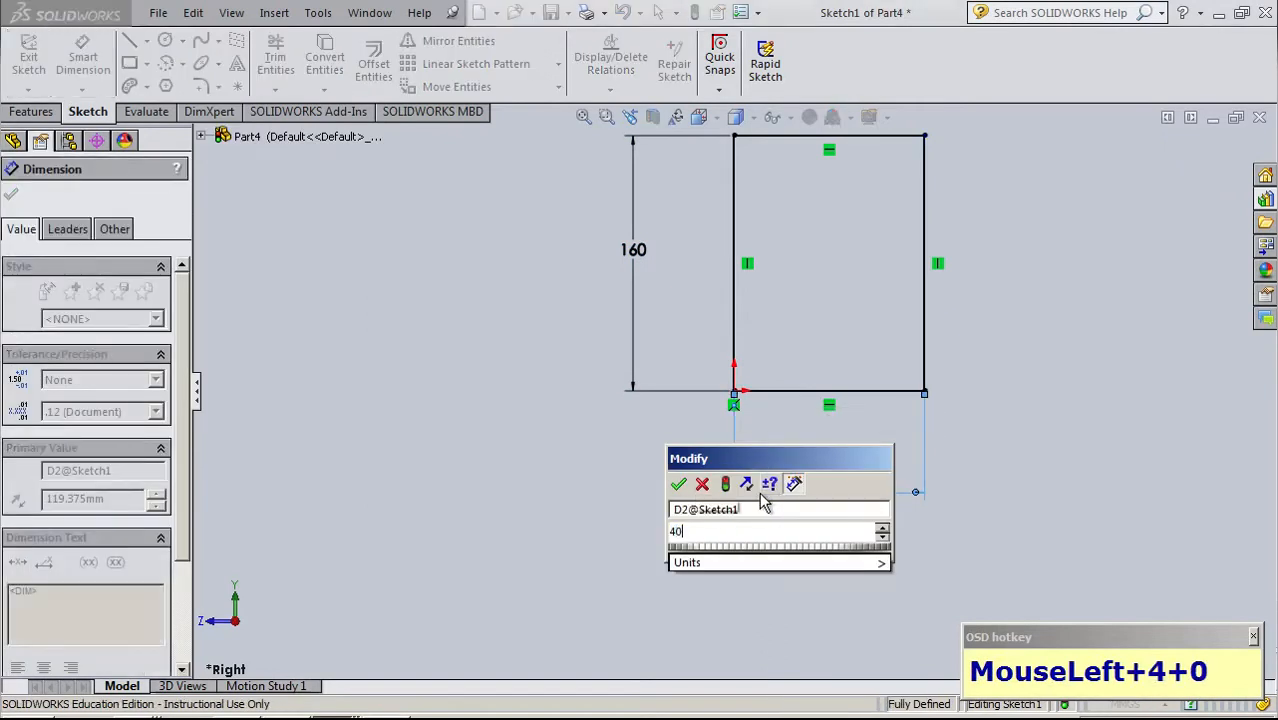
pyautogui.press('Return')
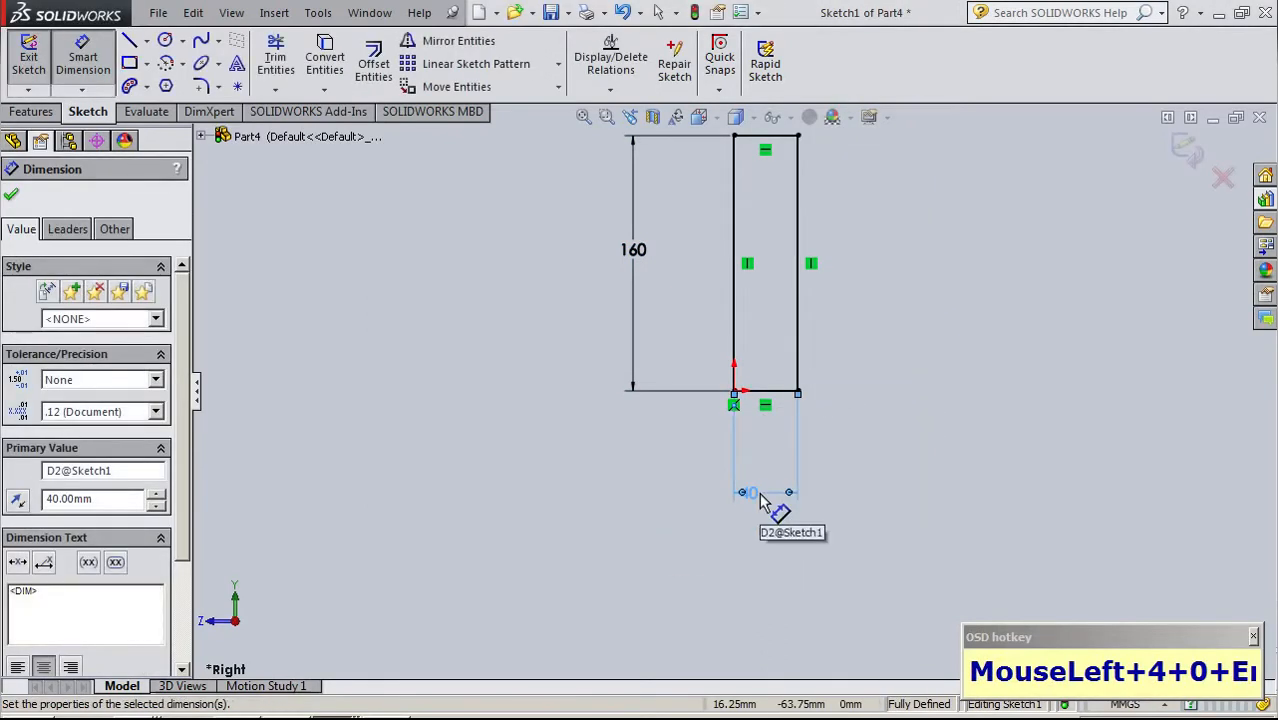
# Change the dimension of the rectangle's bottom side to 80 mm
pyautogui.doubleClick(760, 500)
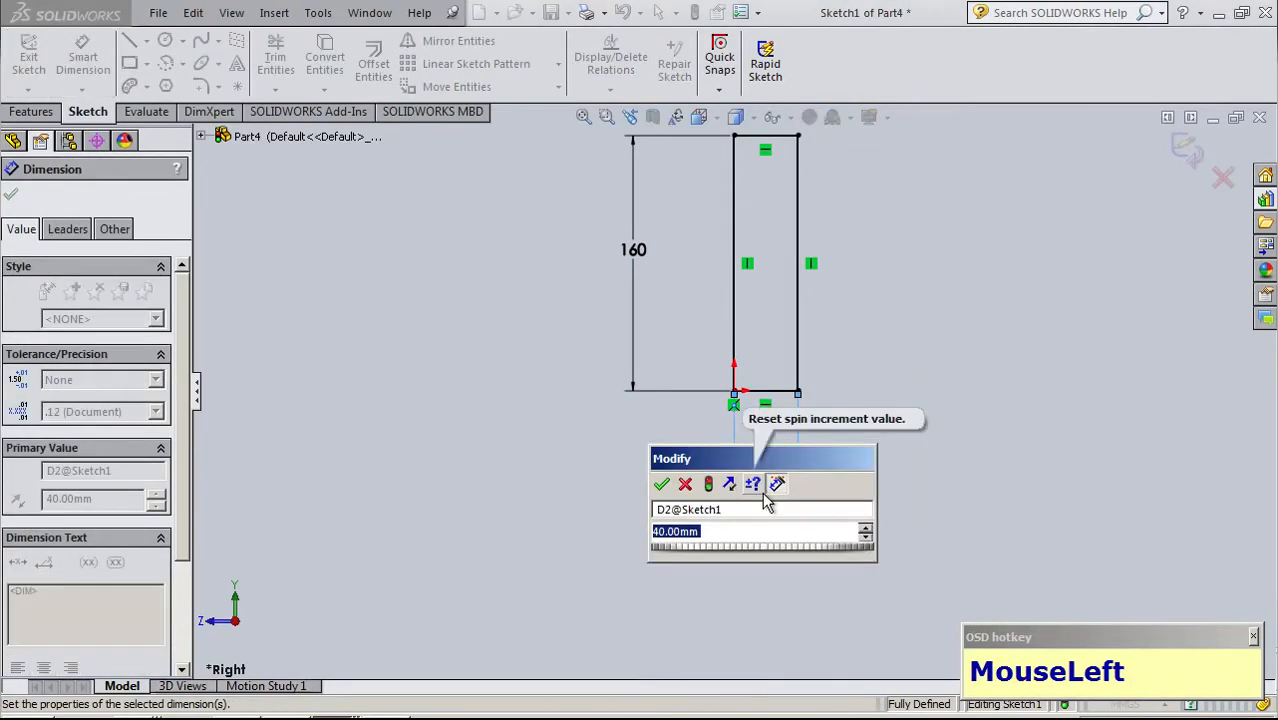
pyautogui.press('Up')
pyautogui.press('Insert')
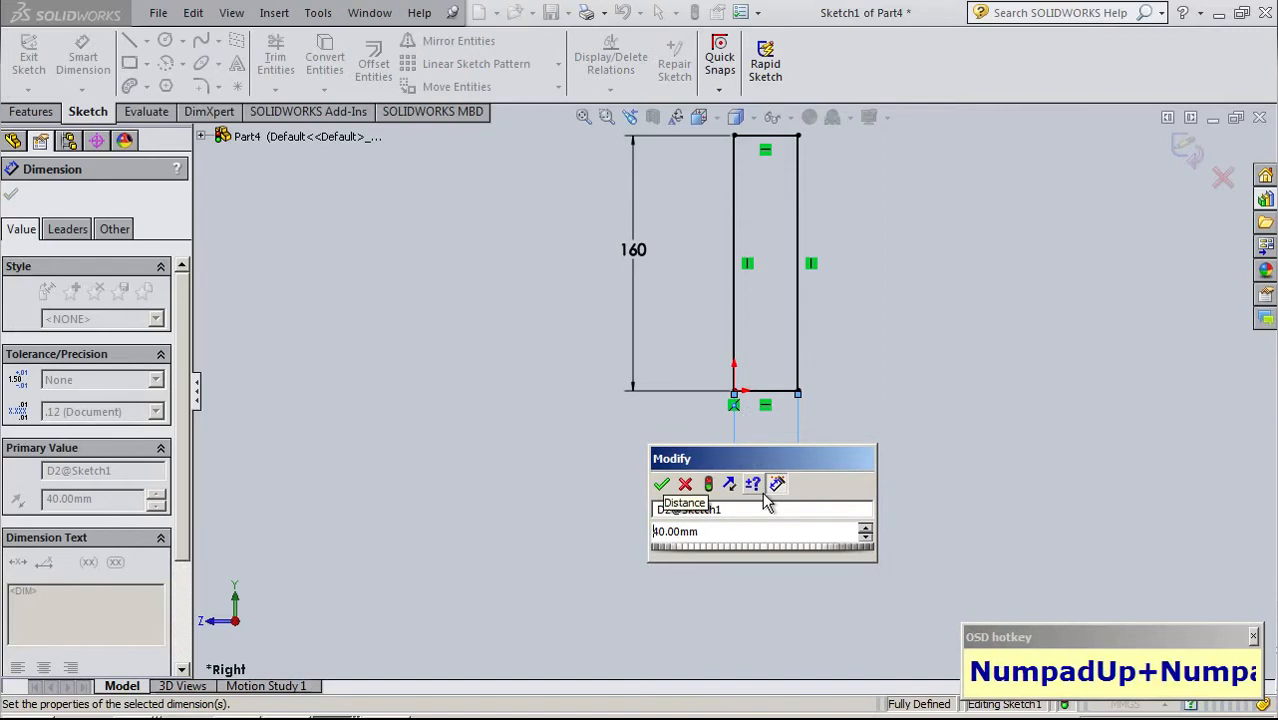
pyautogui.doubleClick(713, 535)
pyautogui.press('Up')
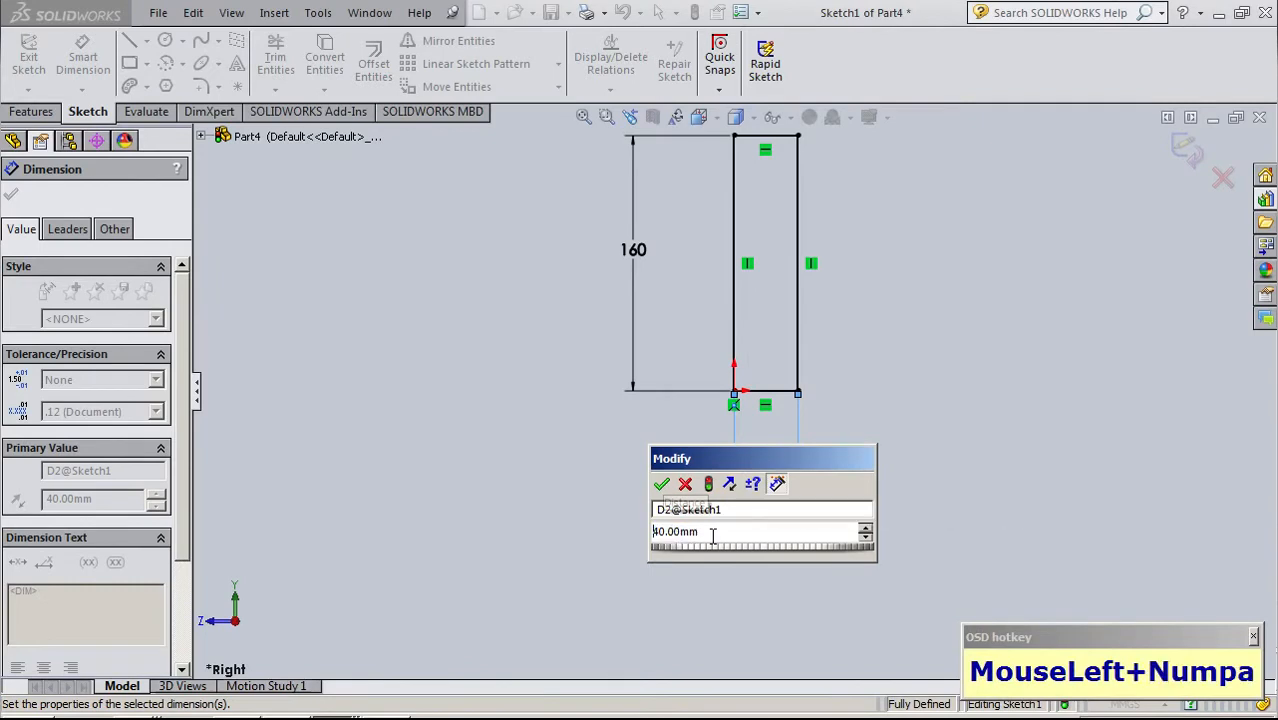
pyautogui.doubleClick(713, 535)
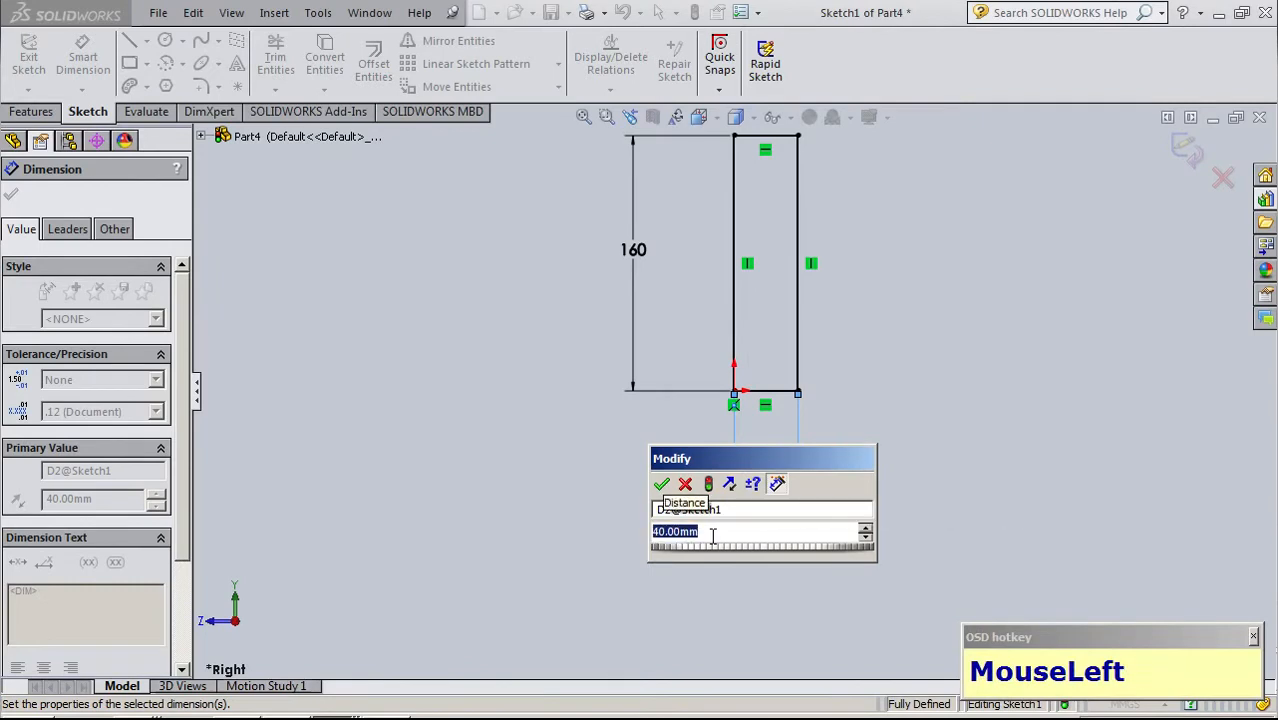
pyautogui.press('Up')
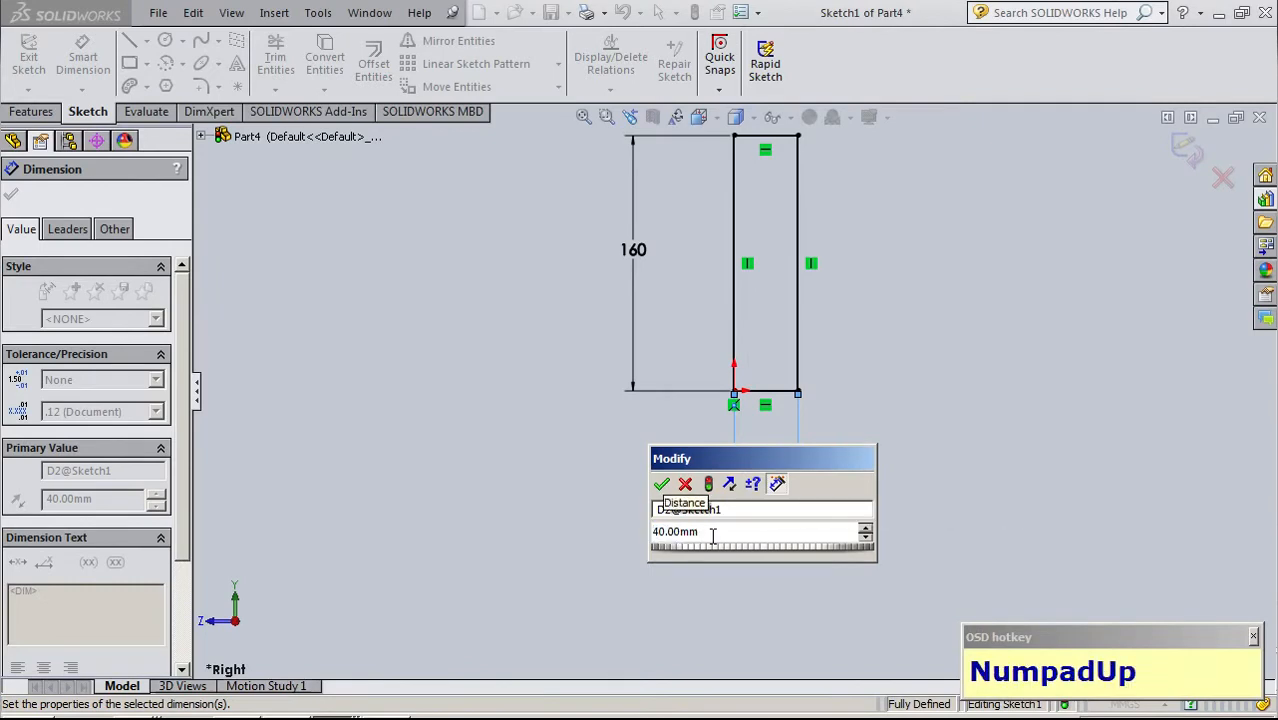
pyautogui.doubleClick(713, 535)
pyautogui.write('80')
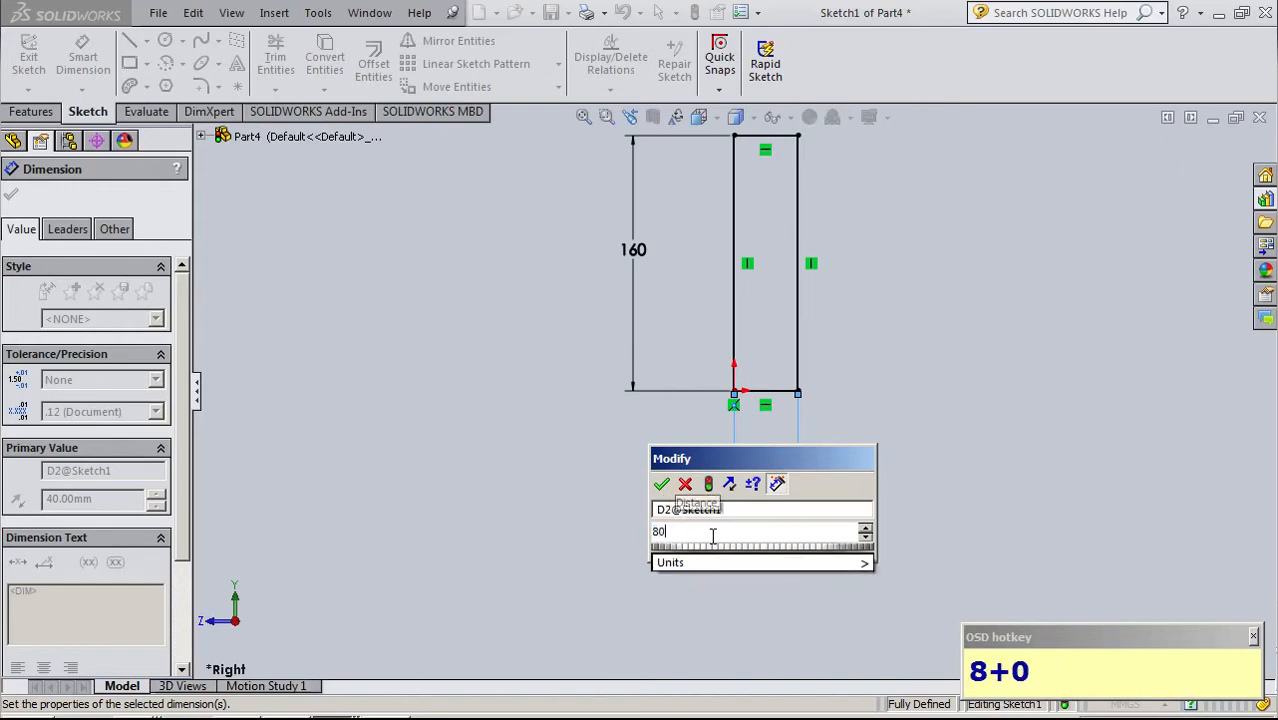
pyautogui.press('Return')
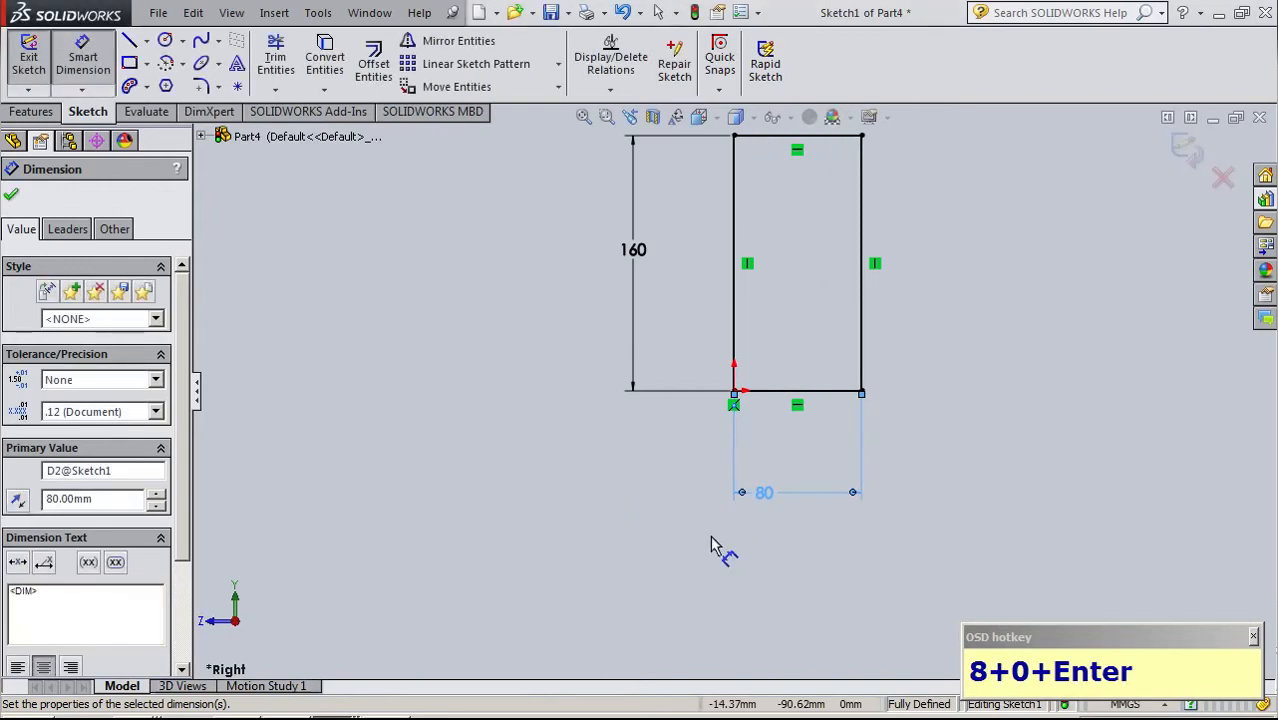
pyautogui.click(935, 493)
pyautogui.scroll(1, 985, 460)
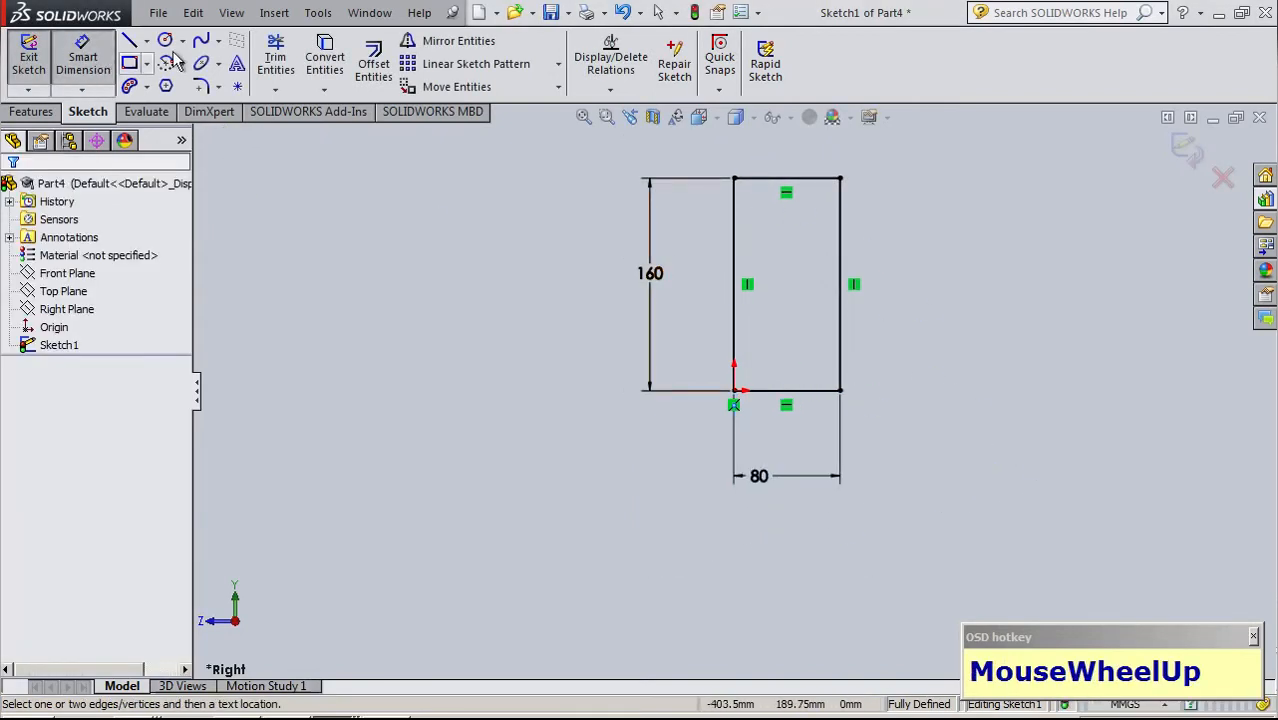
# Draw a horizontal line across the rectangle from the midpoint of its left side to the midpoint of its right side
pyautogui.click(129, 40)
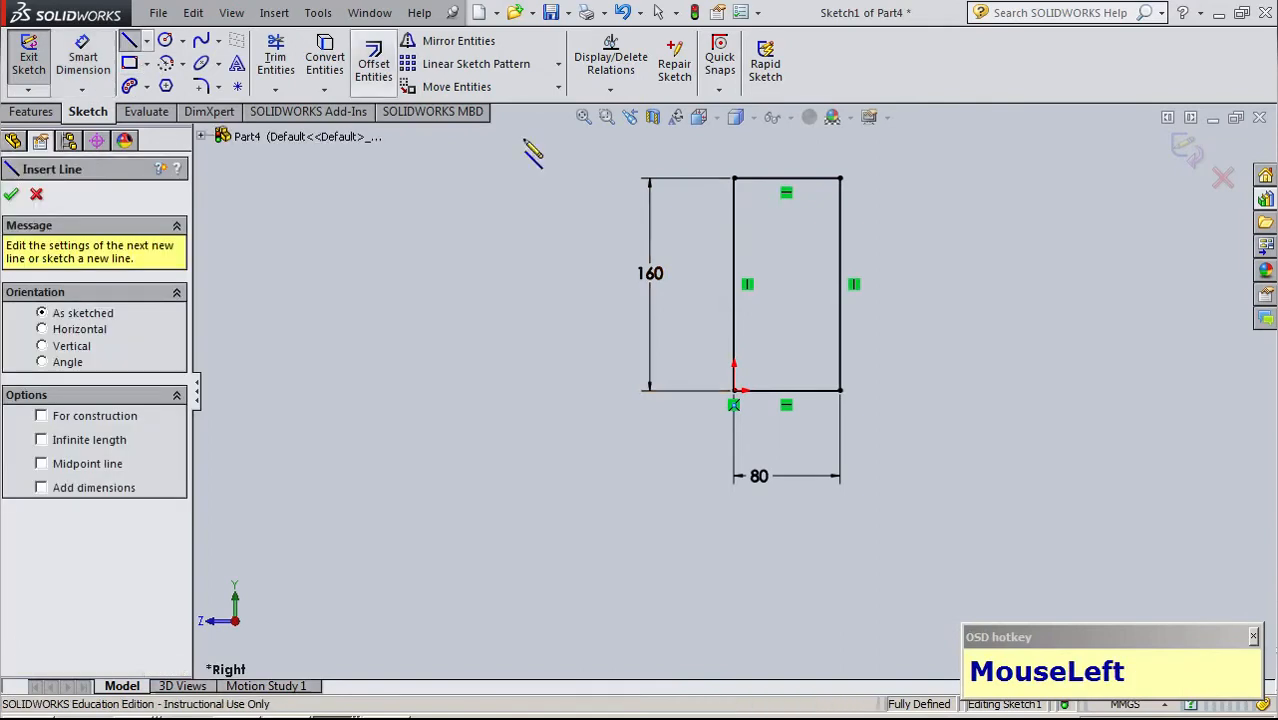
pyautogui.click(734, 284)
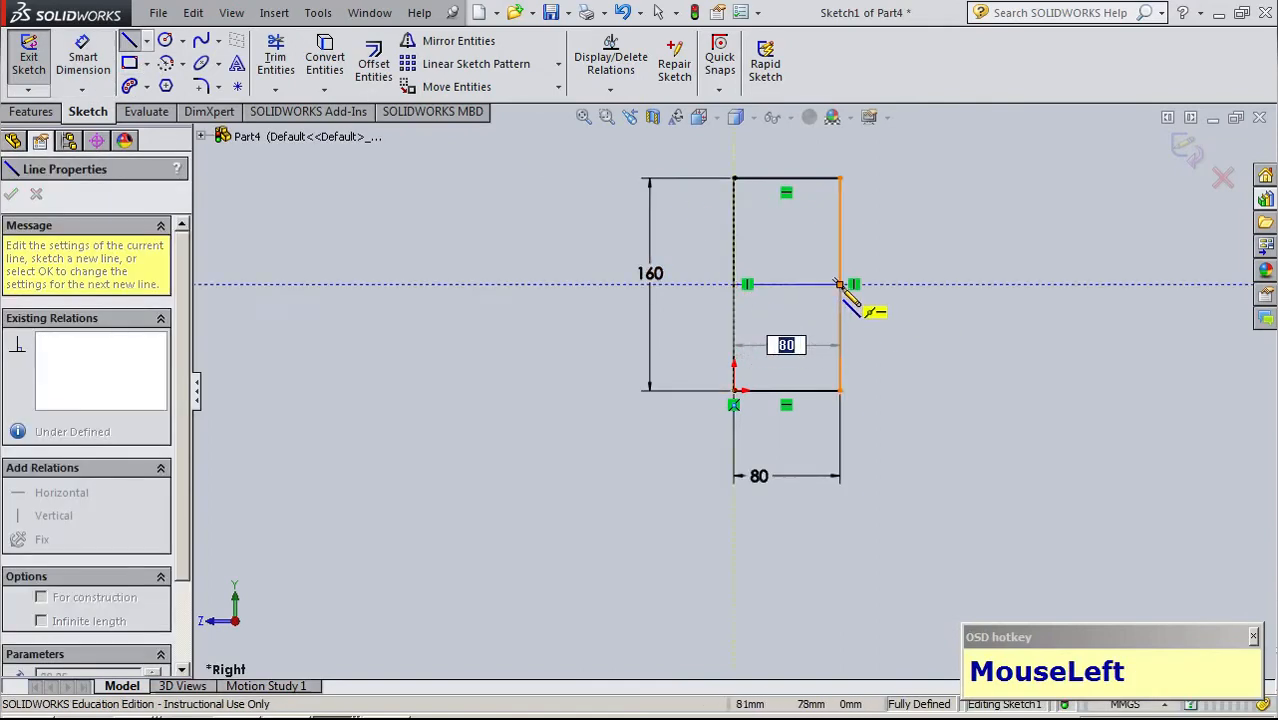
pyautogui.click(840, 284)
pyautogui.press('Escape')
pyautogui.scroll(-2, 920, 345)
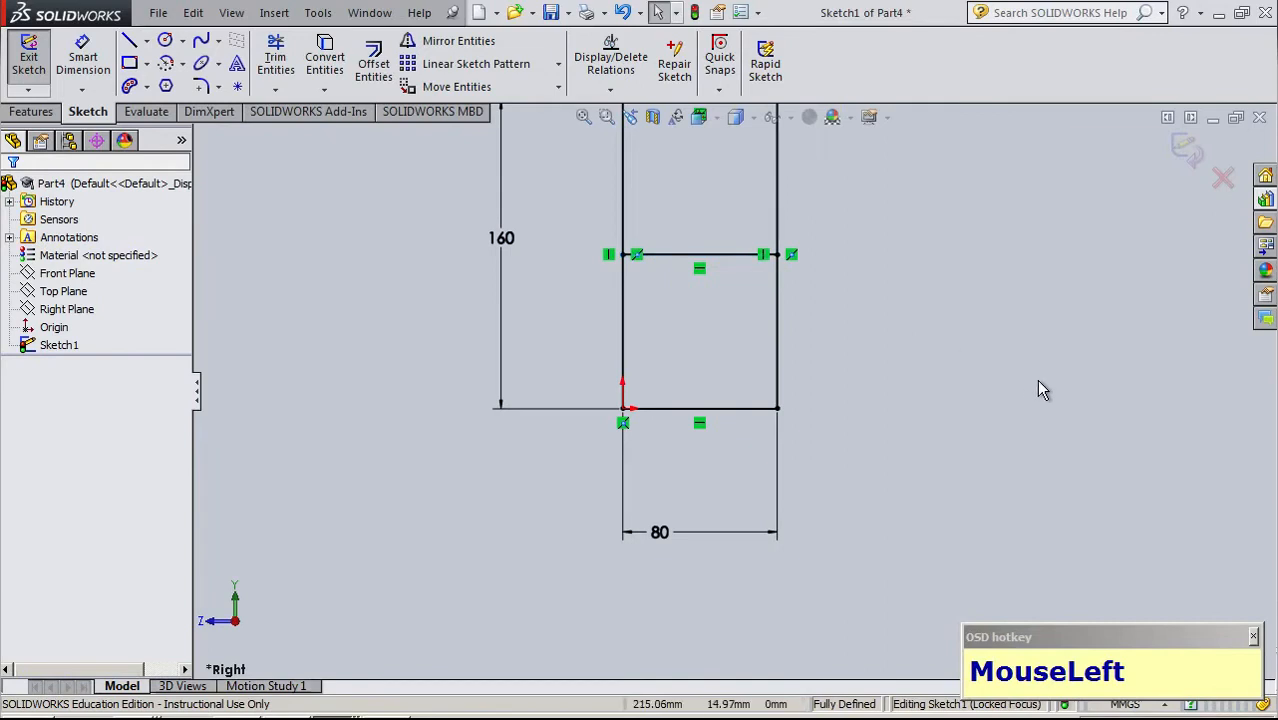
pyautogui.scroll(1, 700, 275)
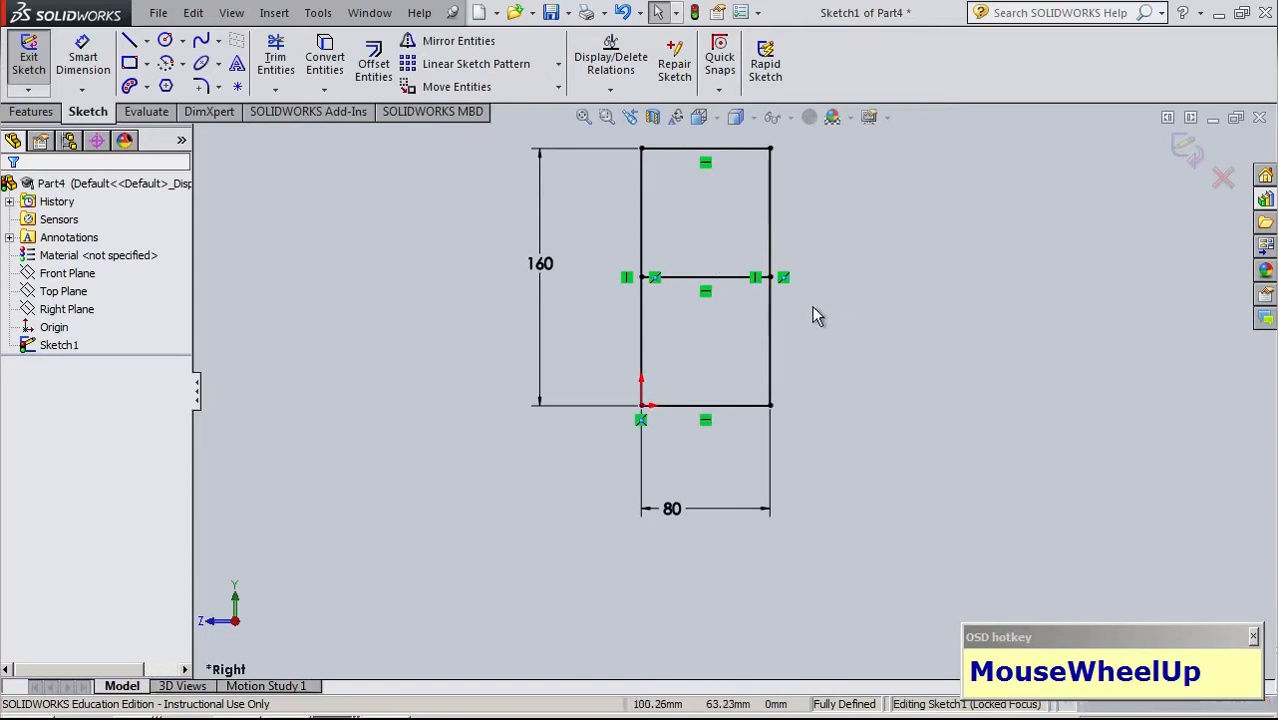
# Delete the horizontal line across the middle of the rectangle, keeping the rectangle's four sides
pyautogui.moveTo(852, 310); pyautogui.dragTo(603, 260)
pyautogui.press('Delete')
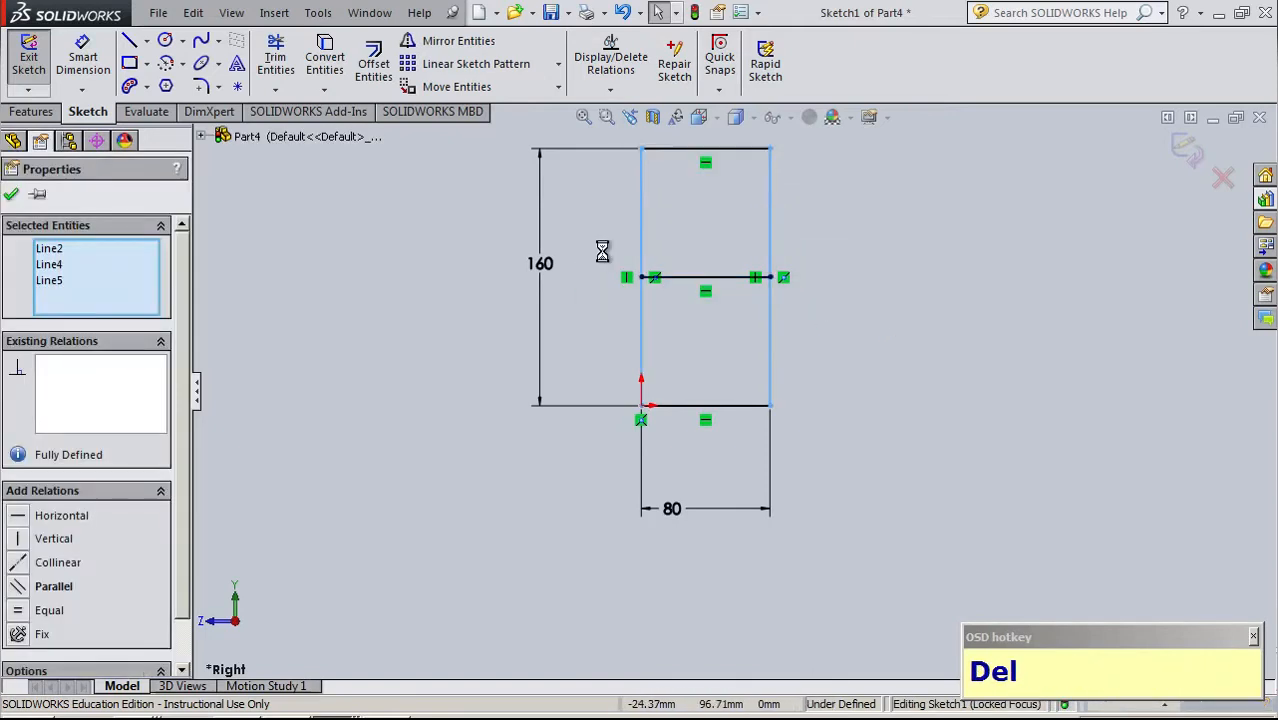
pyautogui.click(957, 336)
pyautogui.hotkey('ctrl', 'z')
pyautogui.click(962, 342)
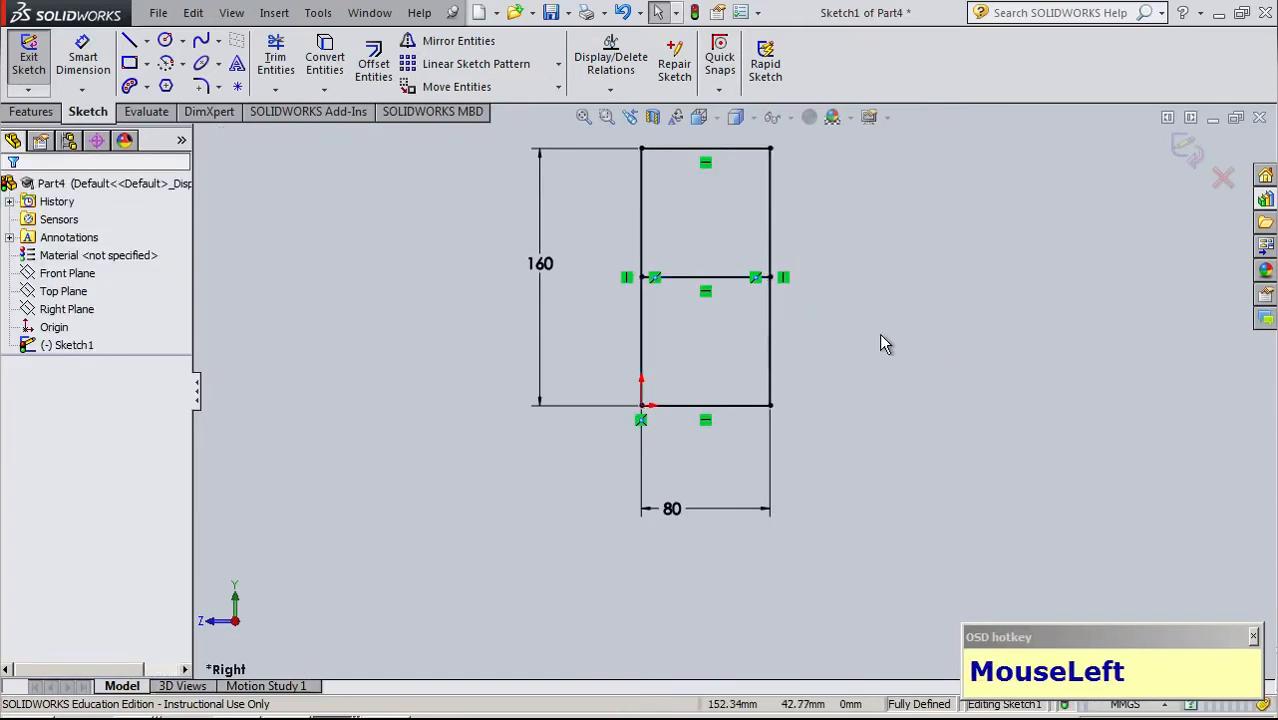
pyautogui.moveTo(879, 328); pyautogui.dragTo(588, 248)
pyautogui.click(950, 353)
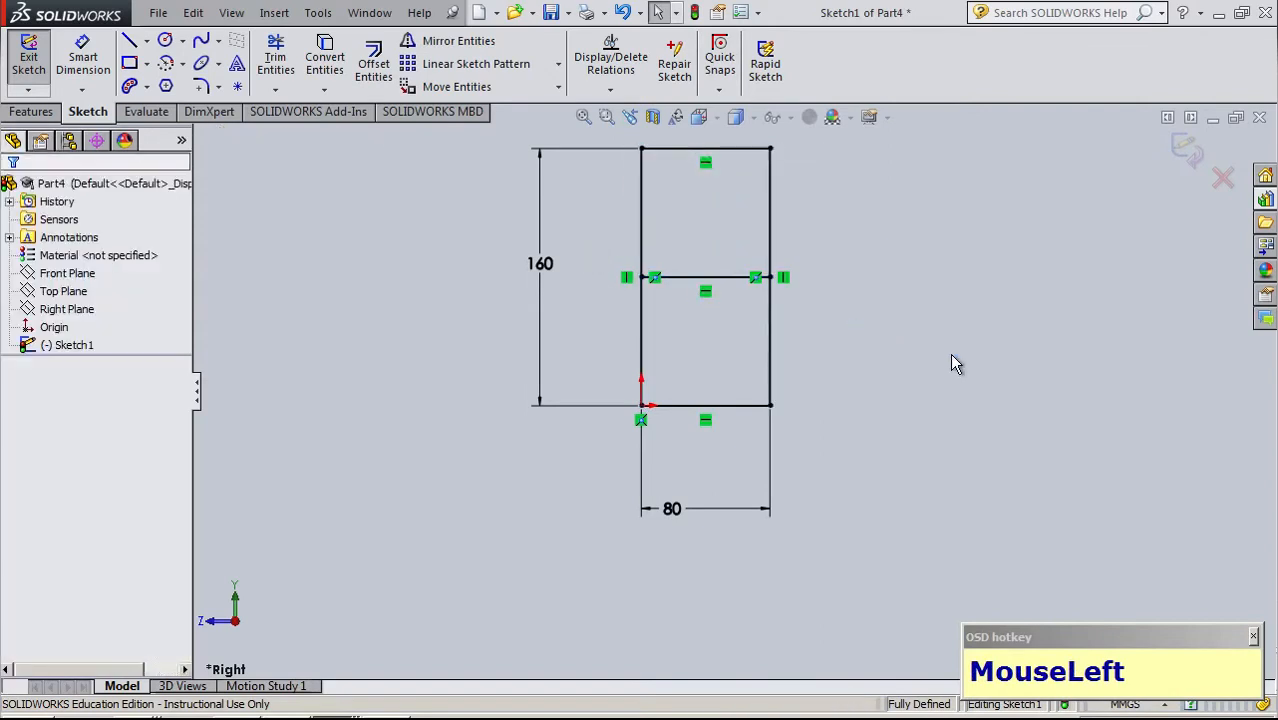
pyautogui.click(707, 280)
pyautogui.press('Delete')
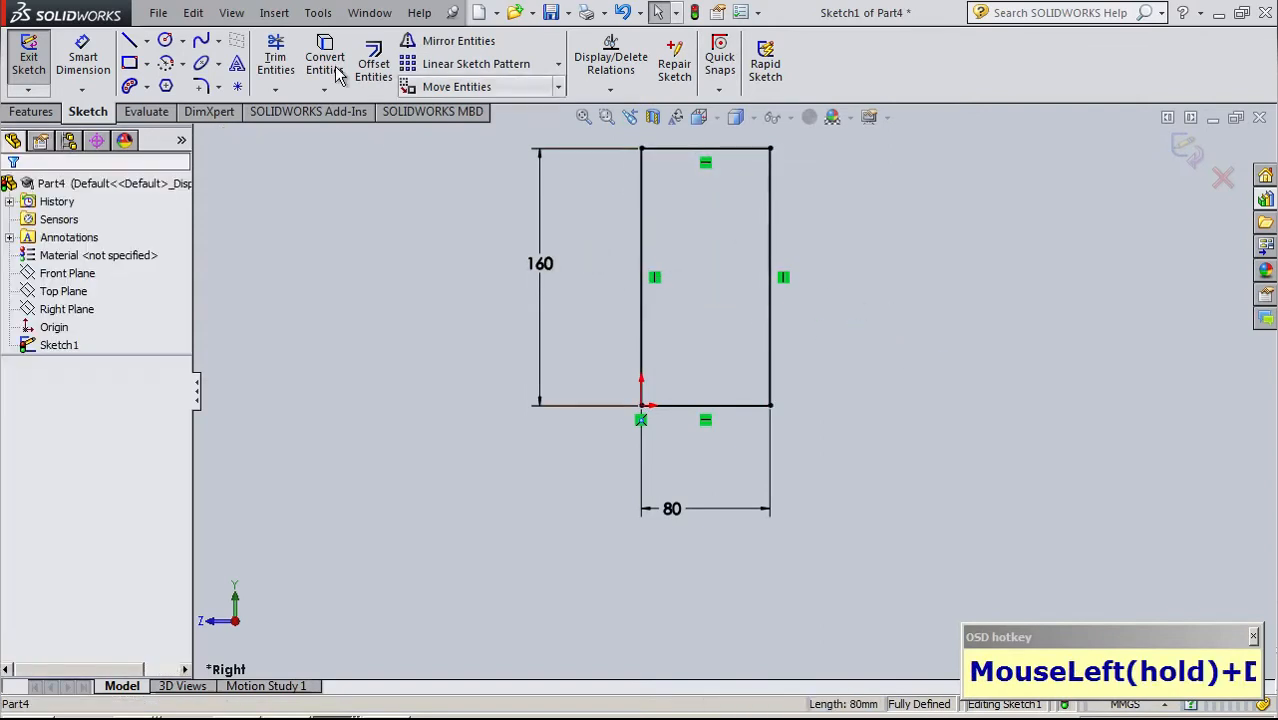
# Sketch a freehand slanted line outside the rectangle, starting beyond its right side and sloping down and away from it
pyautogui.click(129, 40)
pyautogui.moveTo(837, 295); pyautogui.dragTo(1028, 367)
pyautogui.press('Escape')
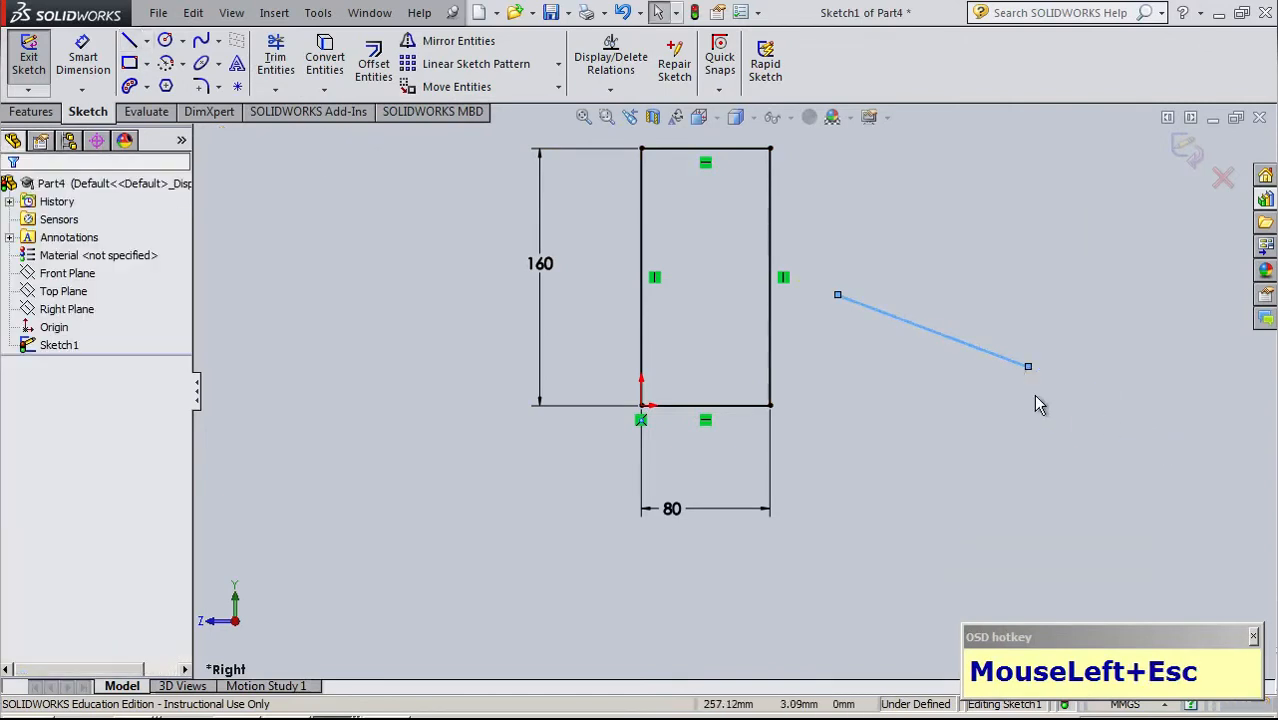
# Make the slanted line's left endpoint coincident with the rectangle's left side and its right endpoint coincident with the right side
pyautogui.click(837, 295)
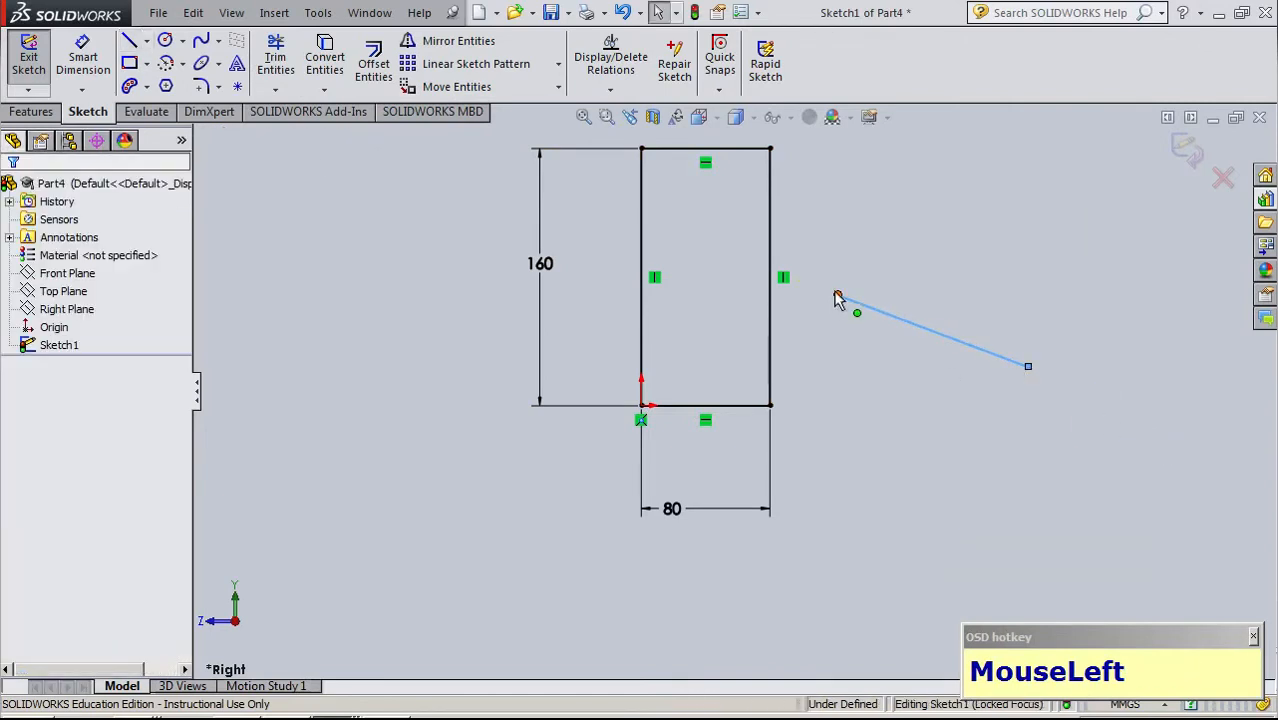
pyautogui.keyDown('ctrl'); pyautogui.click(642, 309); pyautogui.keyUp('ctrl')
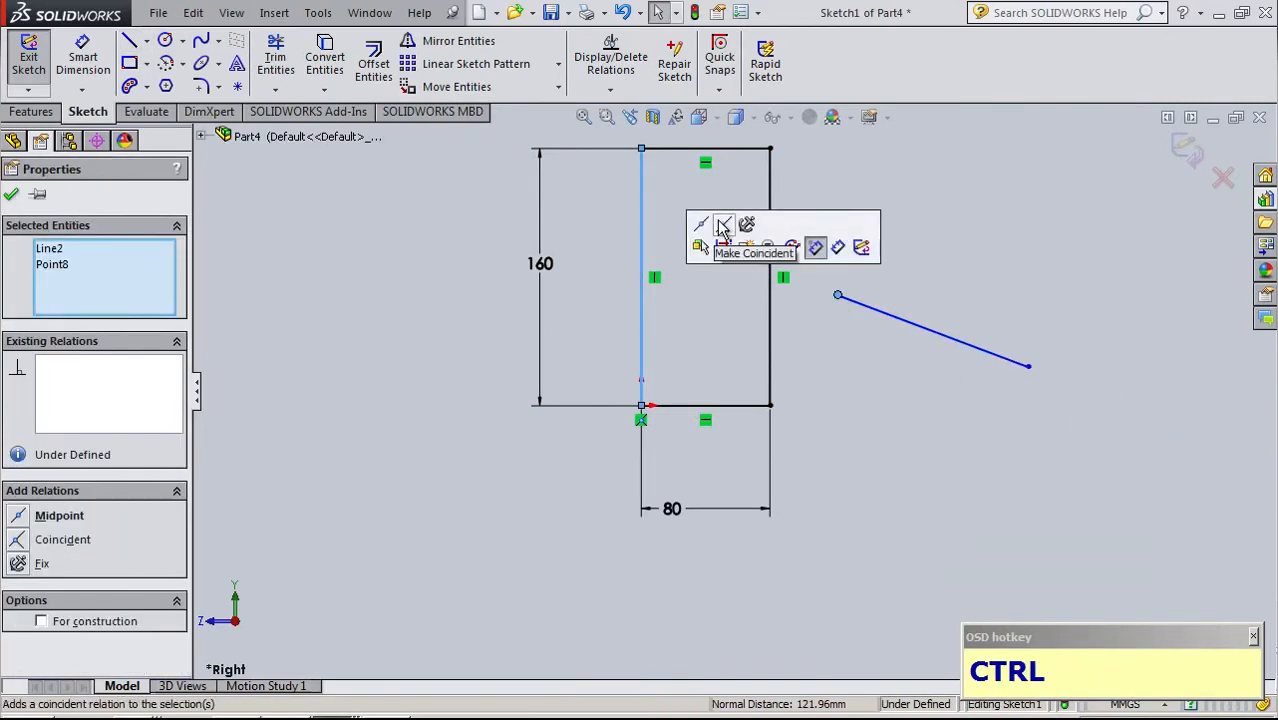
pyautogui.click(722, 226)
pyautogui.click(832, 368)
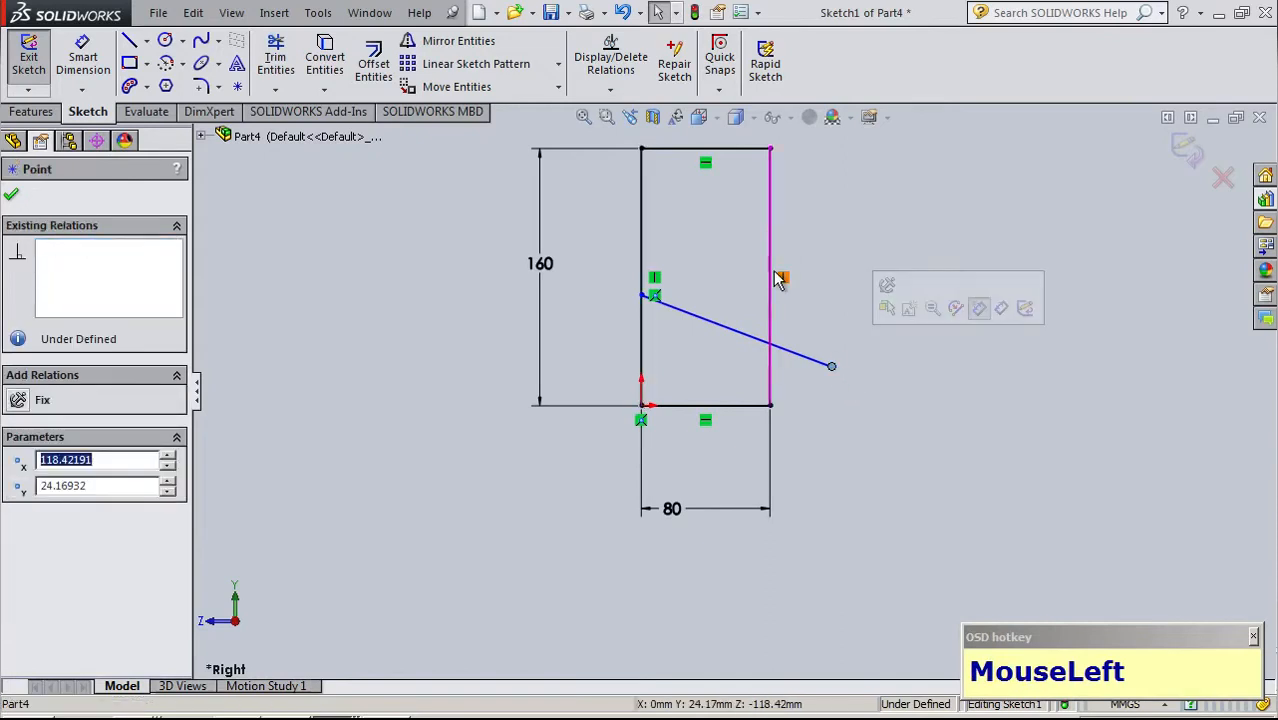
pyautogui.keyDown('ctrl'); pyautogui.click(769, 252); pyautogui.keyUp('ctrl')
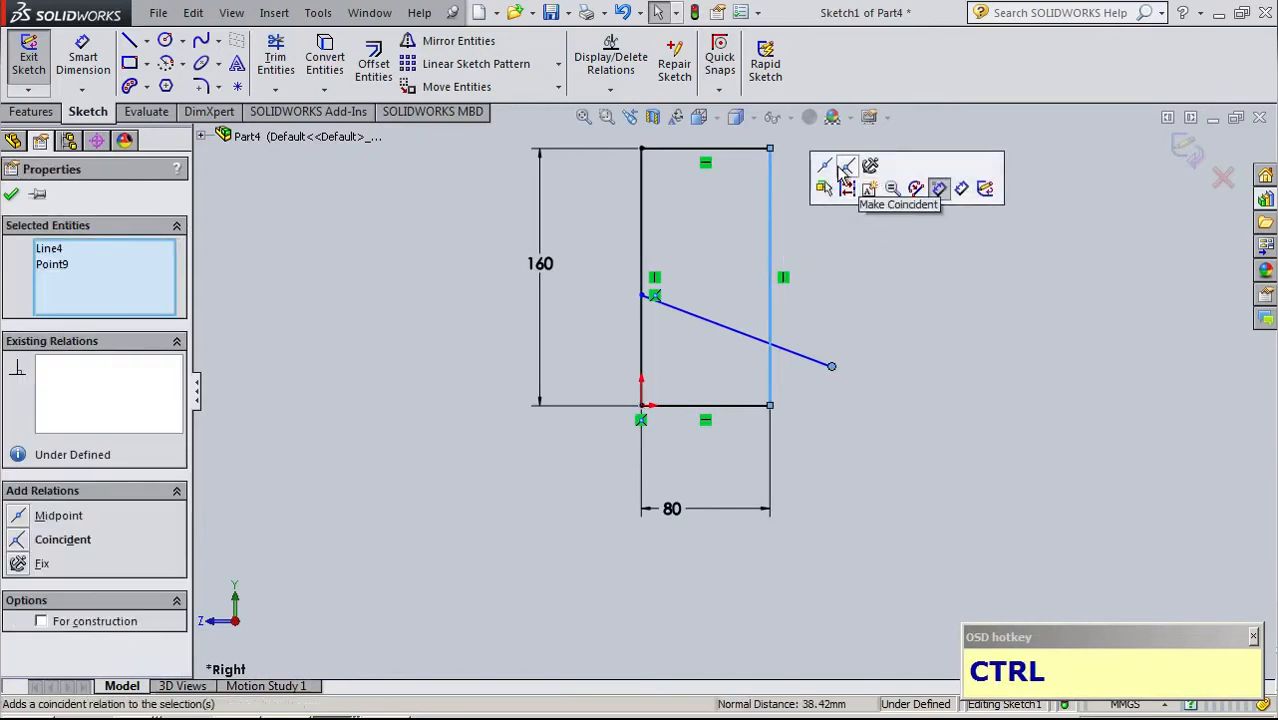
pyautogui.click(830, 166)
pyautogui.click(822, 398)
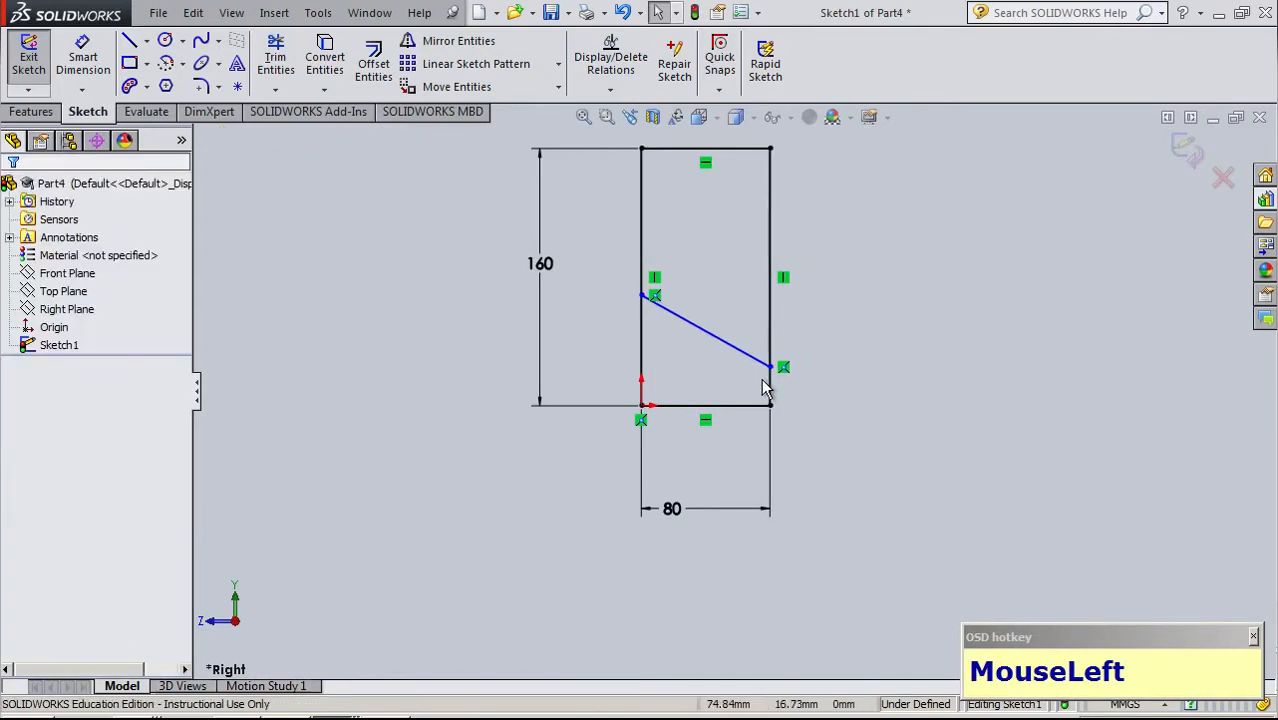
# Slide the slanted line's left endpoint down along the rectangle's side, and undo the move and both coincident relations
pyautogui.moveTo(641, 297); pyautogui.dragTo(642, 337)
pyautogui.click(933, 373)
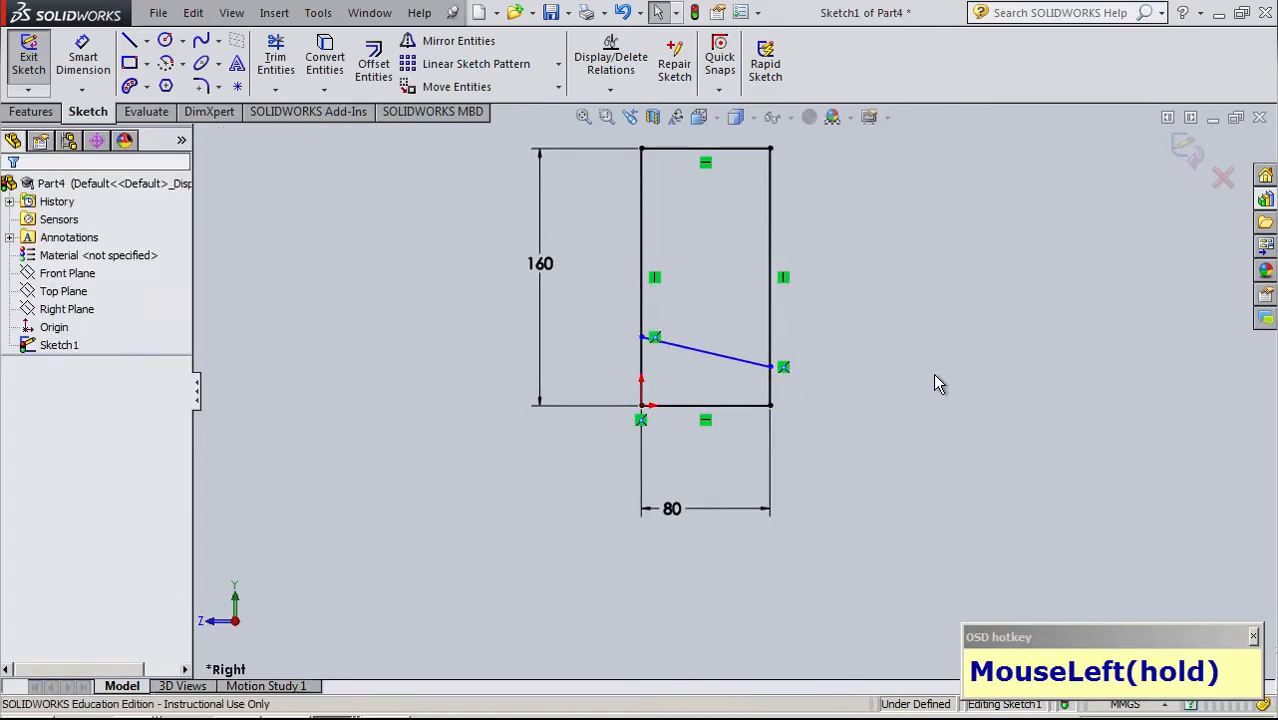
pyautogui.hotkey('ctrl', 'z')
pyautogui.hotkey('ctrl', 'z')
pyautogui.hotkey('ctrl', 'z')
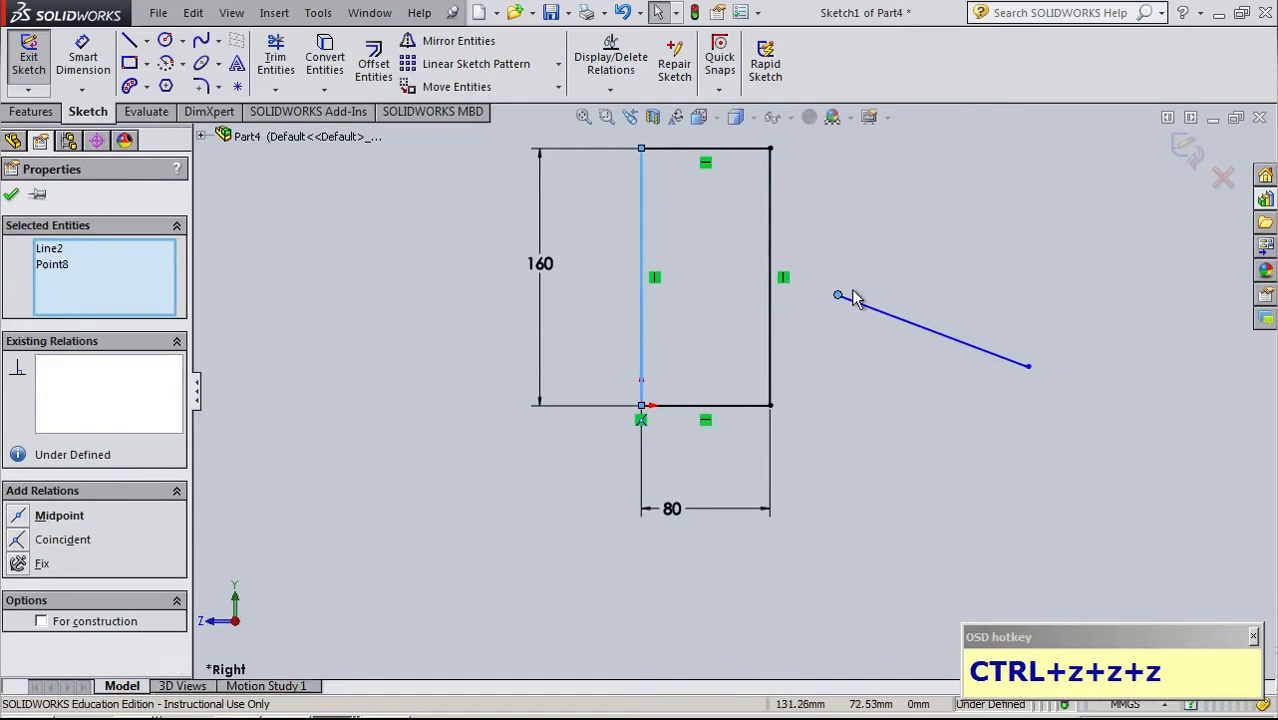
# Constrain the slanted line's left and right endpoints to the midpoints of the rectangle's left and right sides
pyautogui.click(913, 217)
pyautogui.click(838, 296)
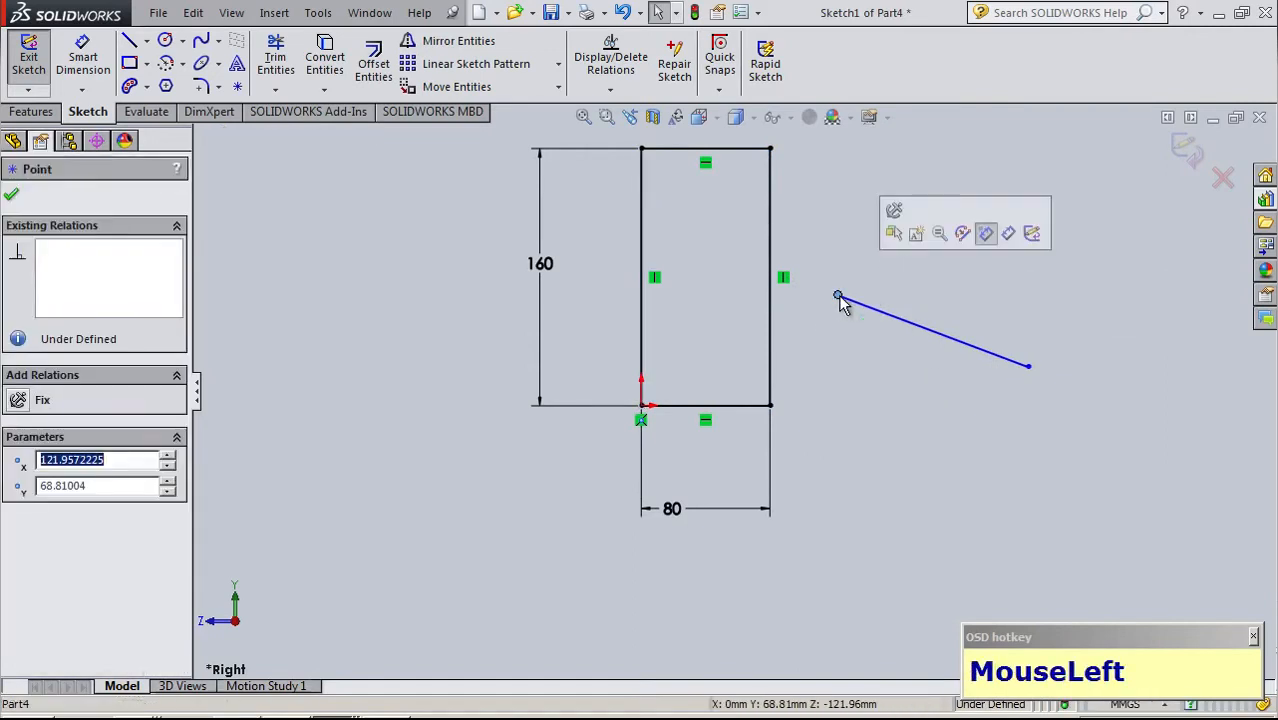
pyautogui.keyDown('ctrl'); pyautogui.click(643, 349); pyautogui.keyUp('ctrl')
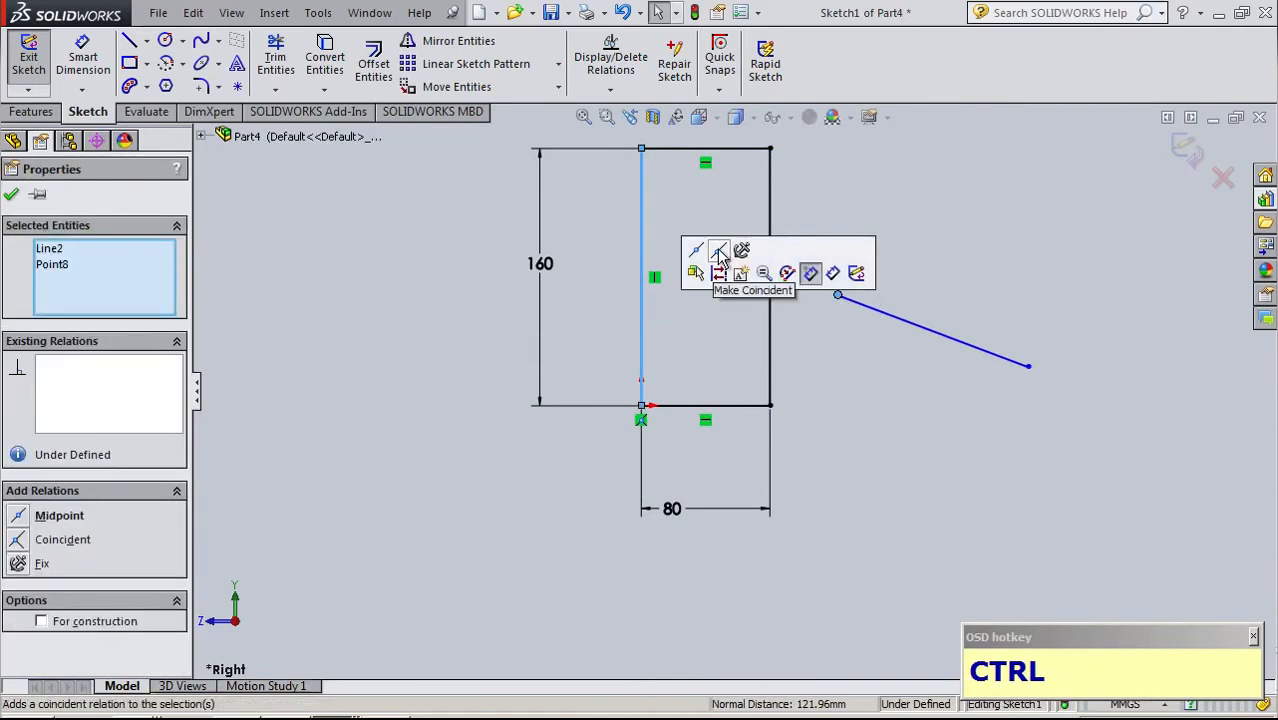
pyautogui.click(697, 250)
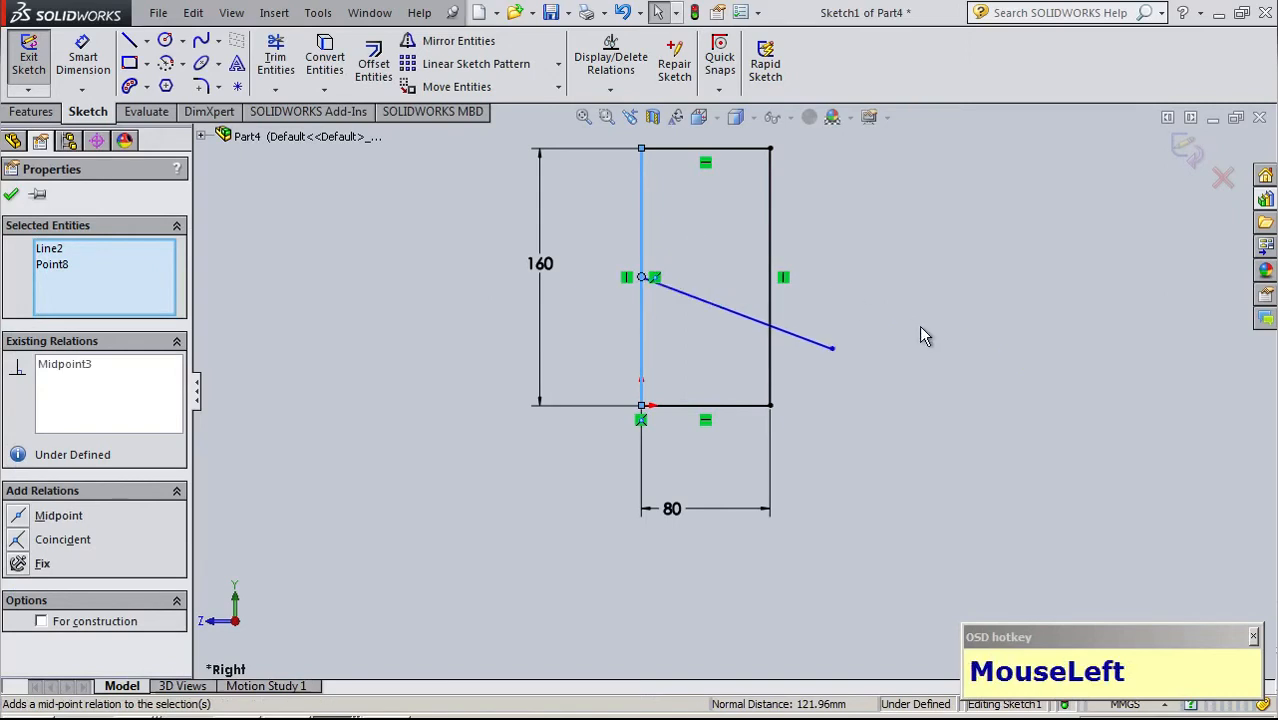
pyautogui.click(832, 350)
pyautogui.keyDown('ctrl'); pyautogui.click(769, 270); pyautogui.keyUp('ctrl')
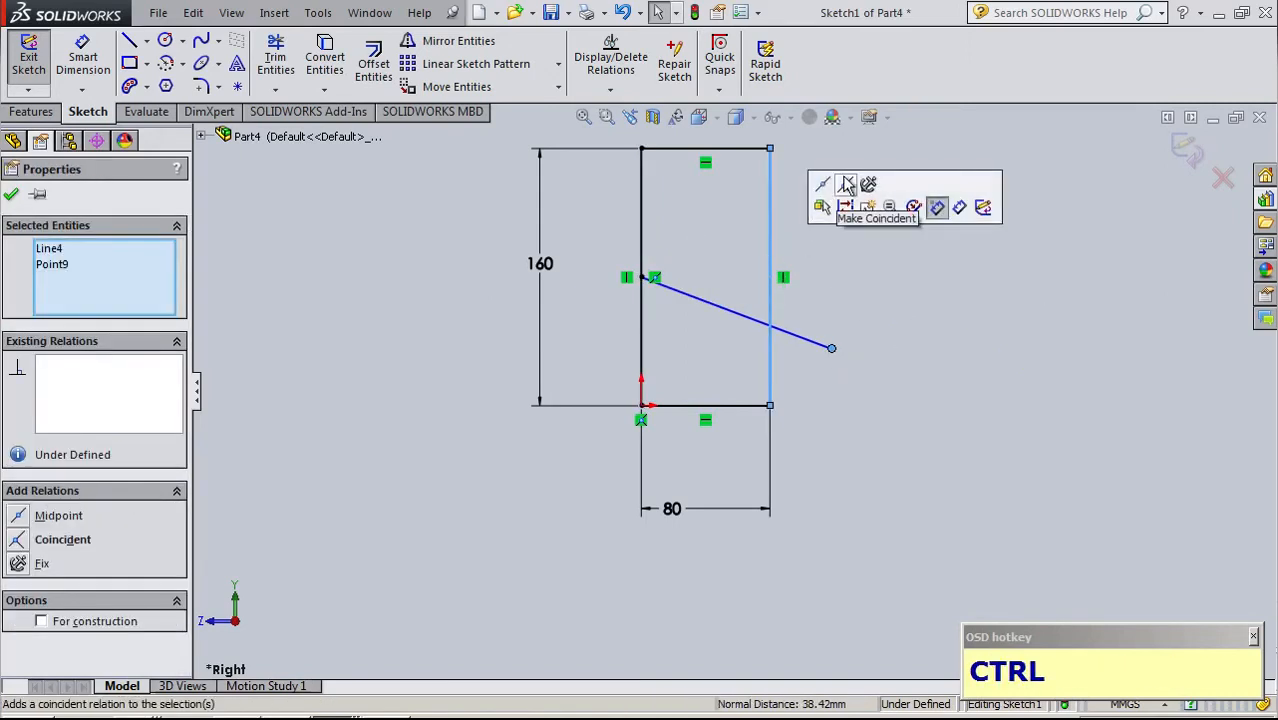
pyautogui.click(846, 186)
pyautogui.click(942, 339)
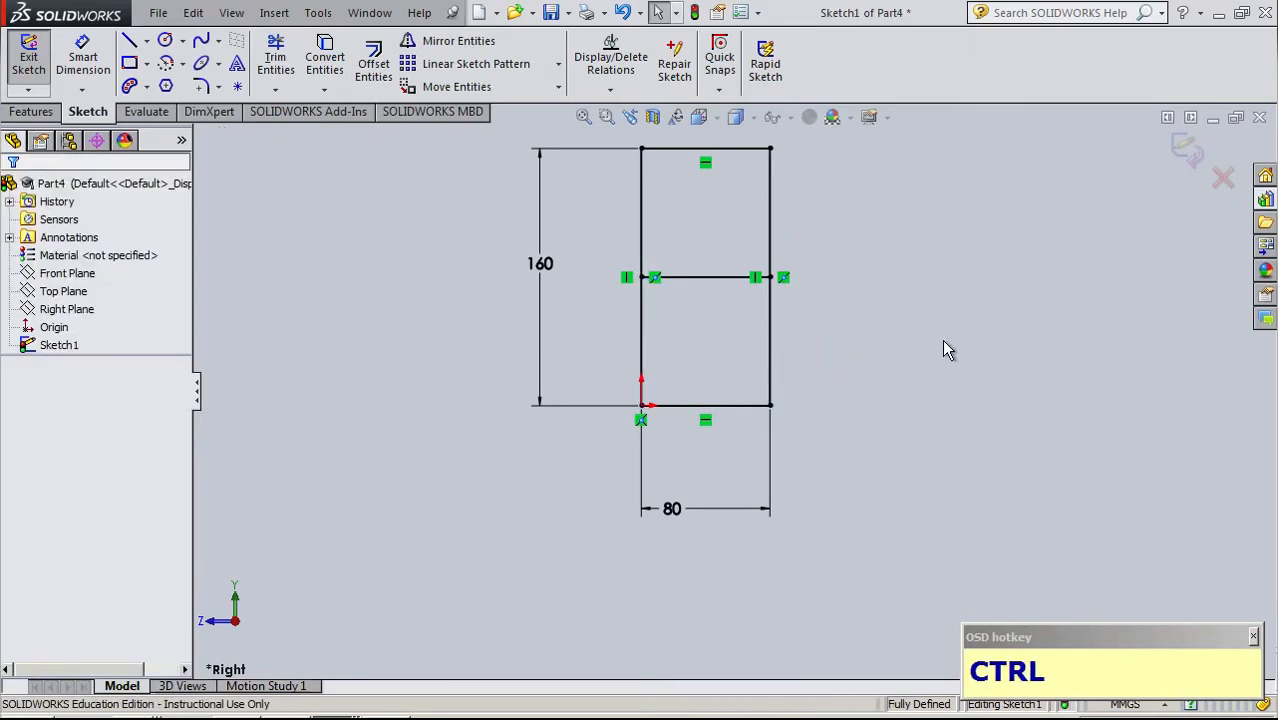
# Save the part as vid02_b.SLDPRT in the solidowrks folder
pyautogui.hotkey('ctrl', 's')
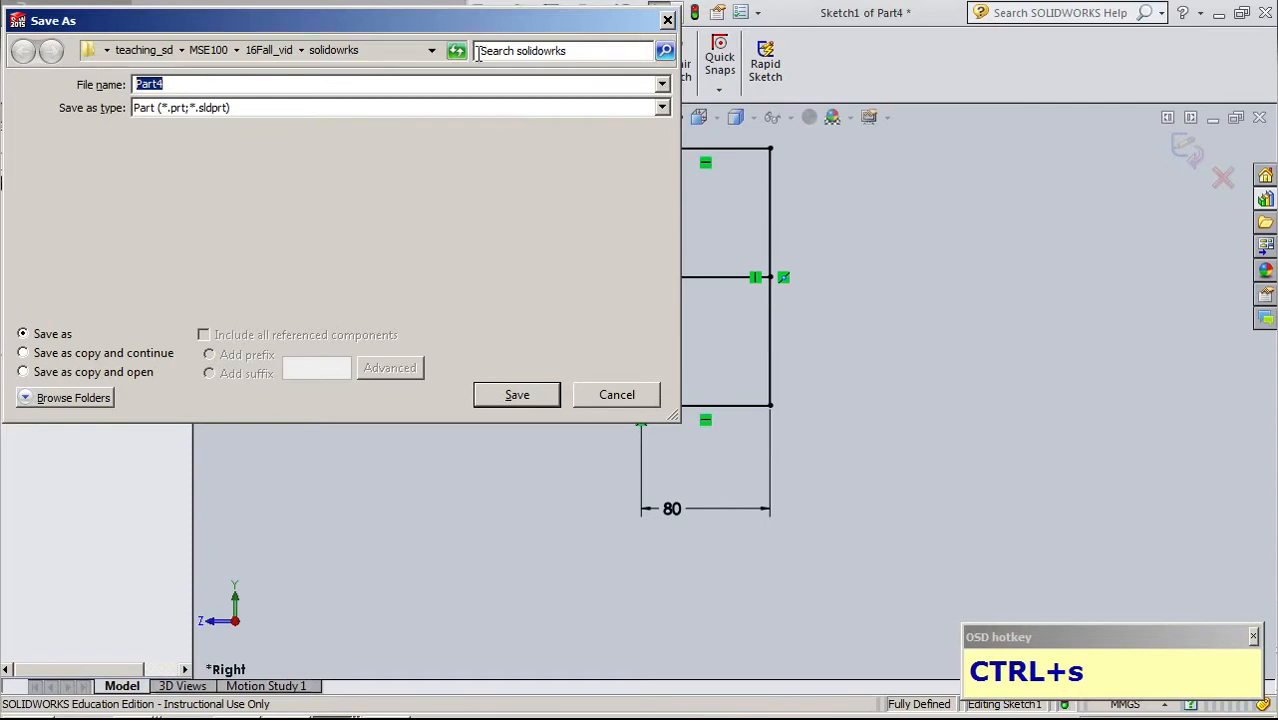
pyautogui.click(661, 88)
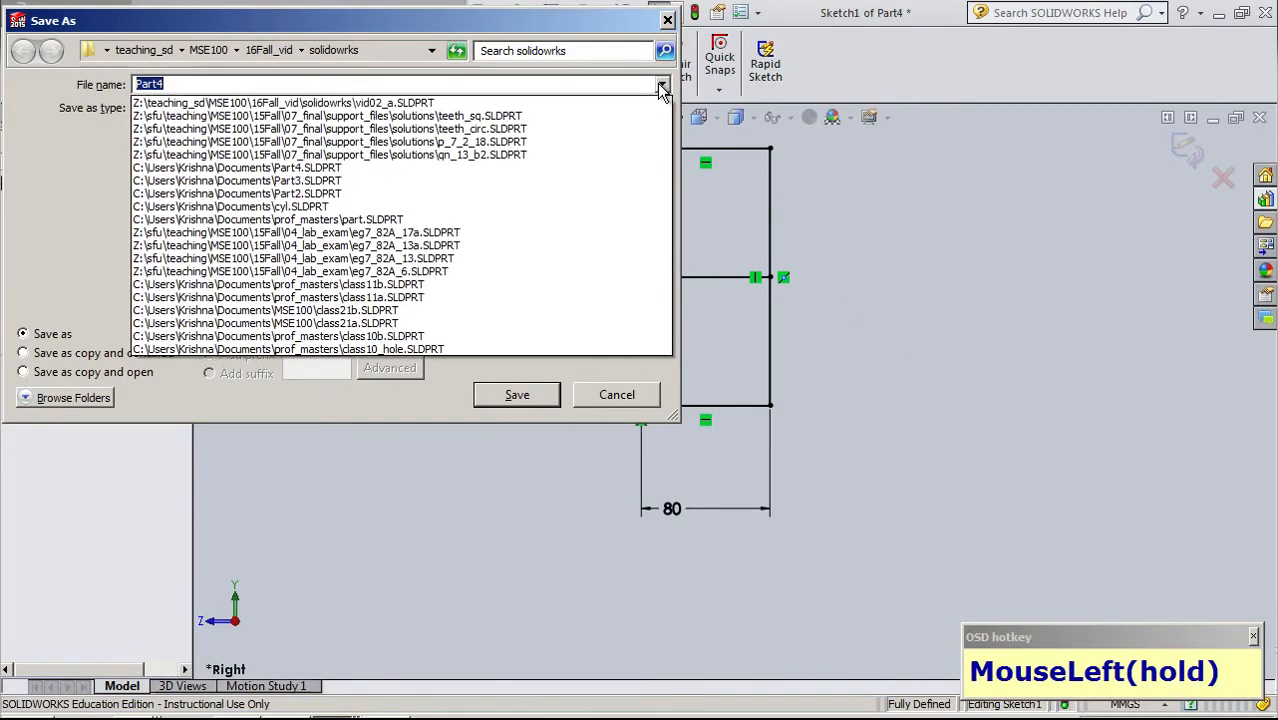
pyautogui.click(475, 102)
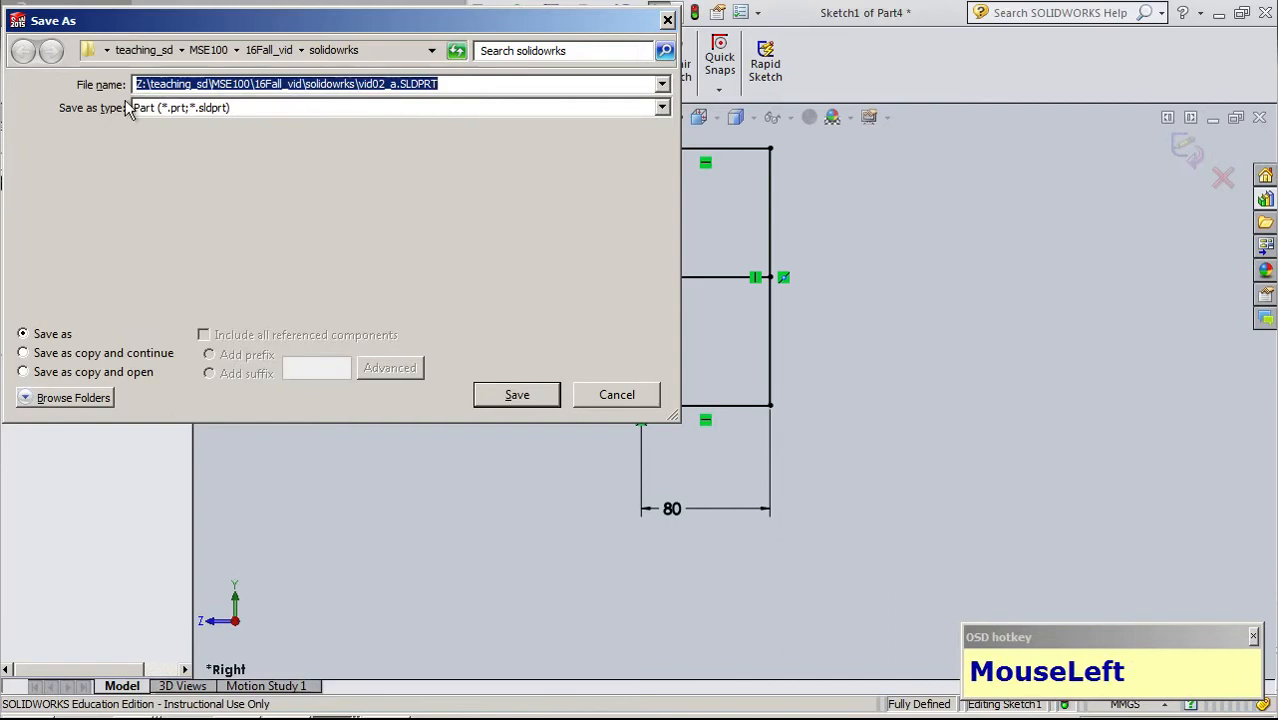
pyautogui.click(391, 84)
pyautogui.press('Delete')
pyautogui.write('b')
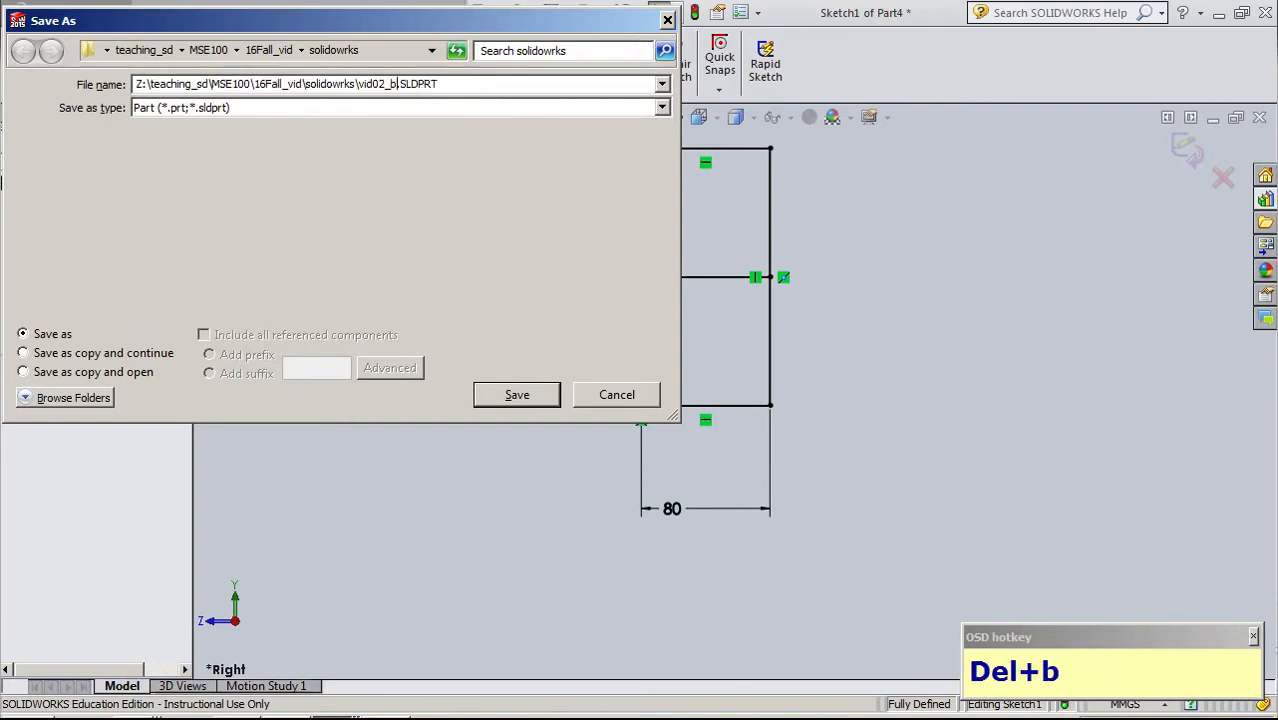
pyautogui.press('Return')
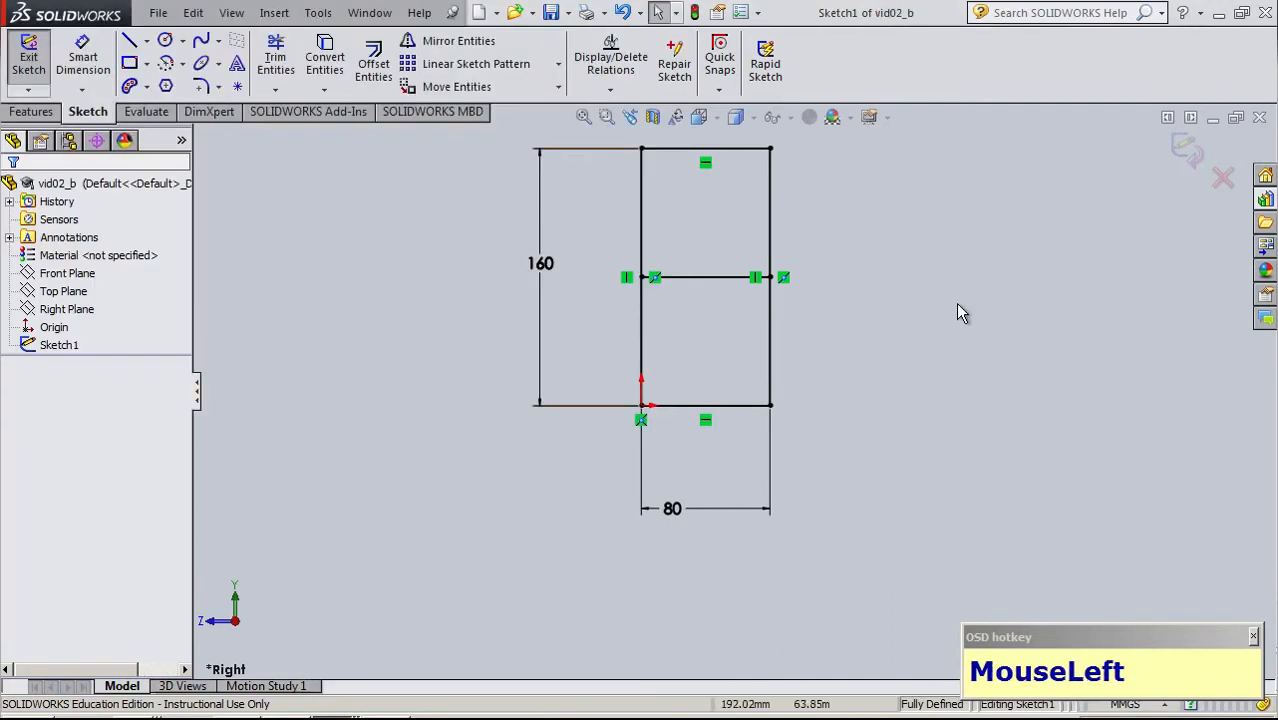
# Exit the sketch of the divided rectangle and clear the selection
pyautogui.click(1187, 148)
pyautogui.click(547, 515)
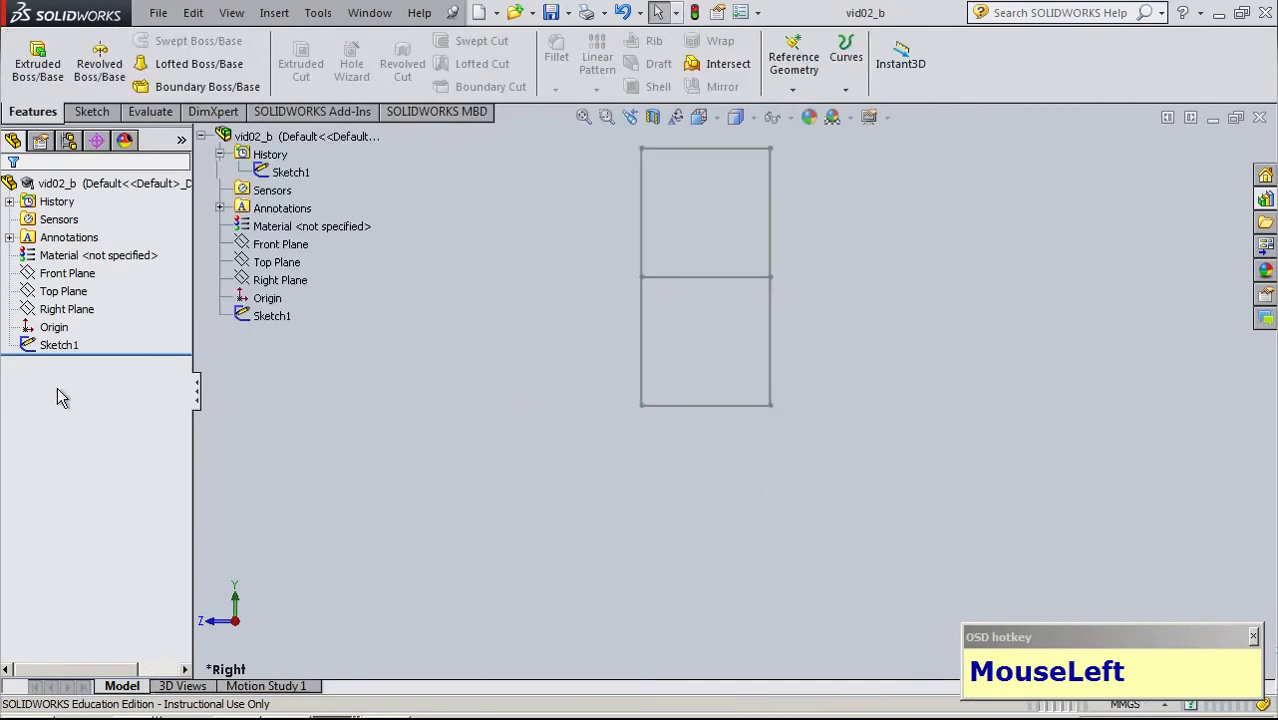
# Extrude the whole outer rectangle of the sketch as one contour, blind 80 mm in the reversed direction
pyautogui.click(67, 344)
pyautogui.click(38, 66)
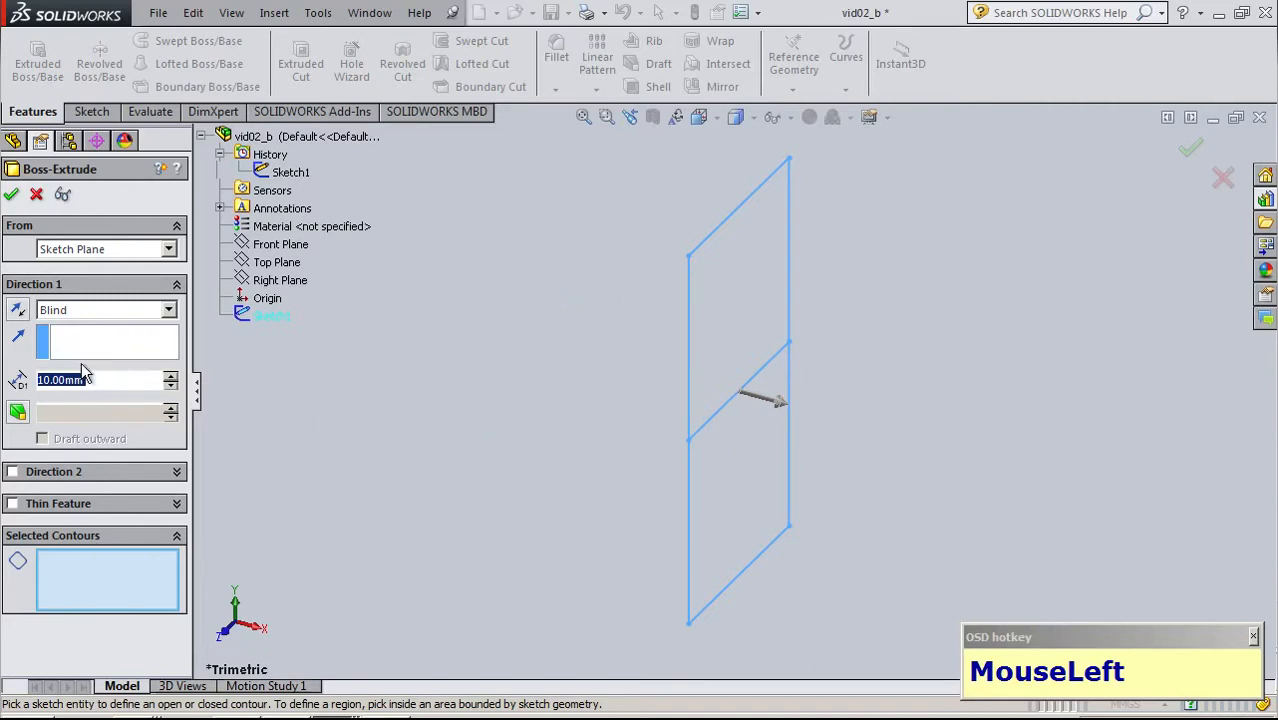
pyautogui.click(104, 564)
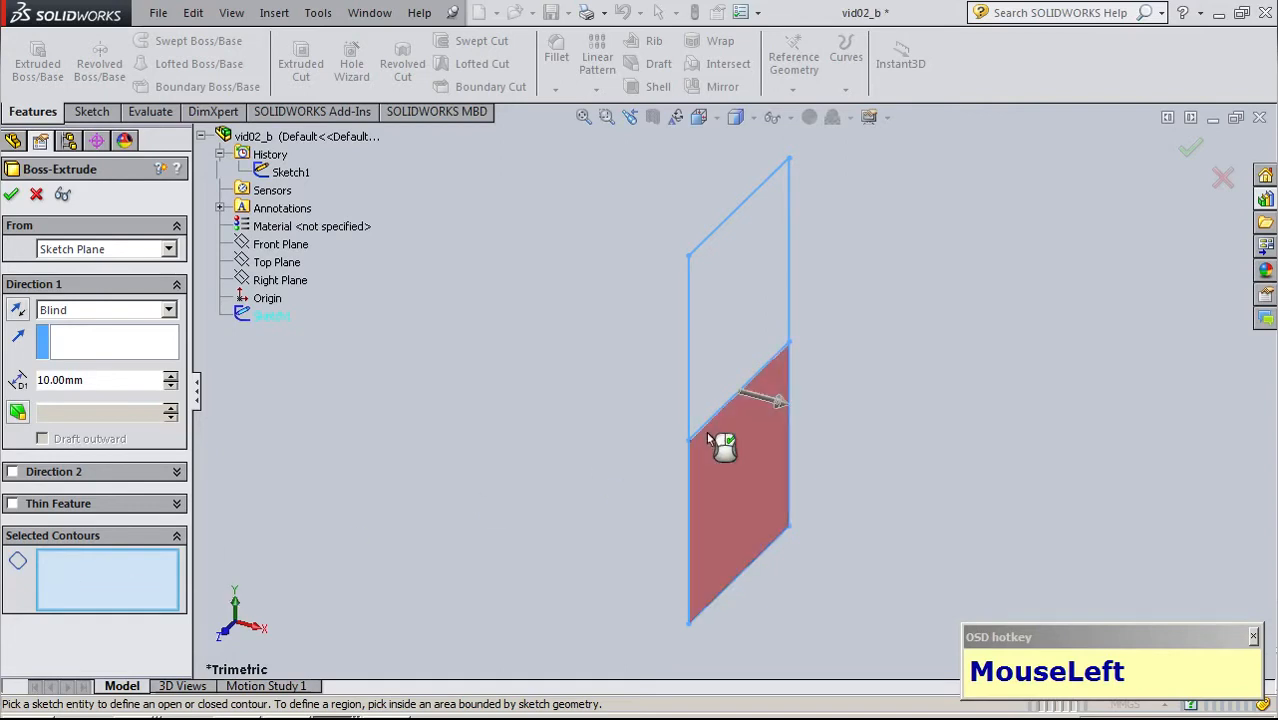
pyautogui.click(688, 386)
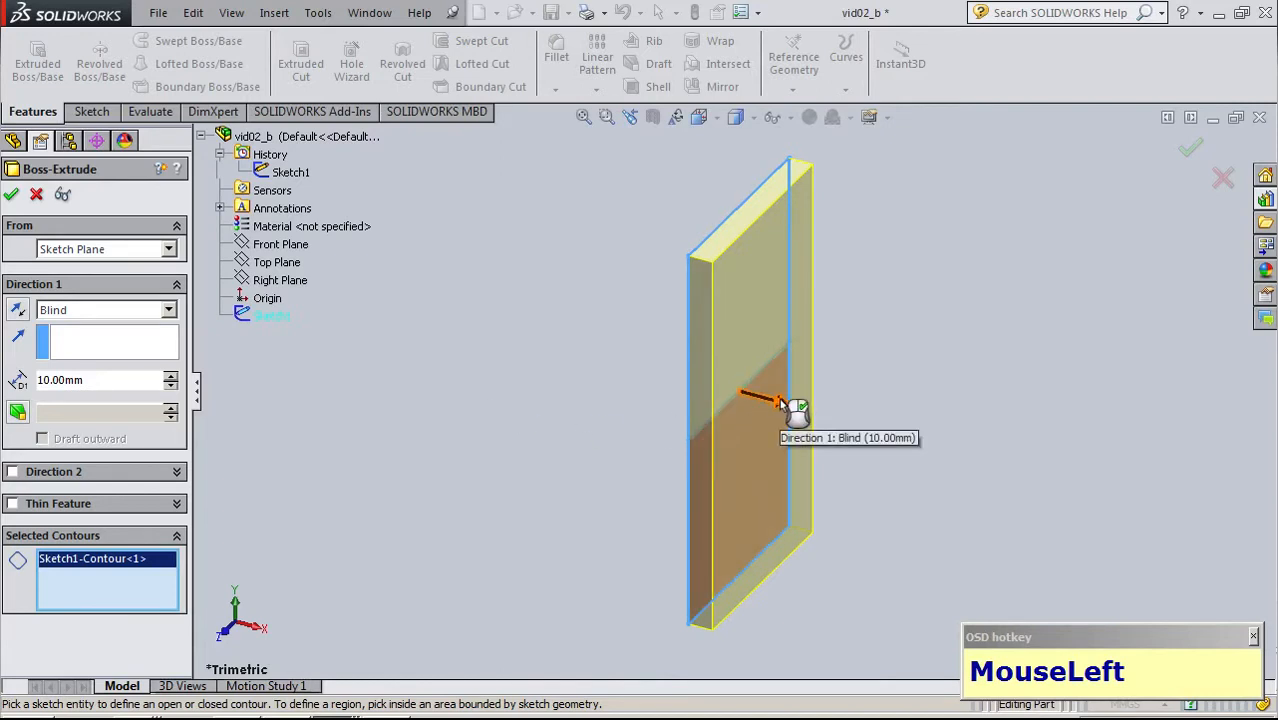
pyautogui.click(16, 311)
pyautogui.doubleClick(106, 379)
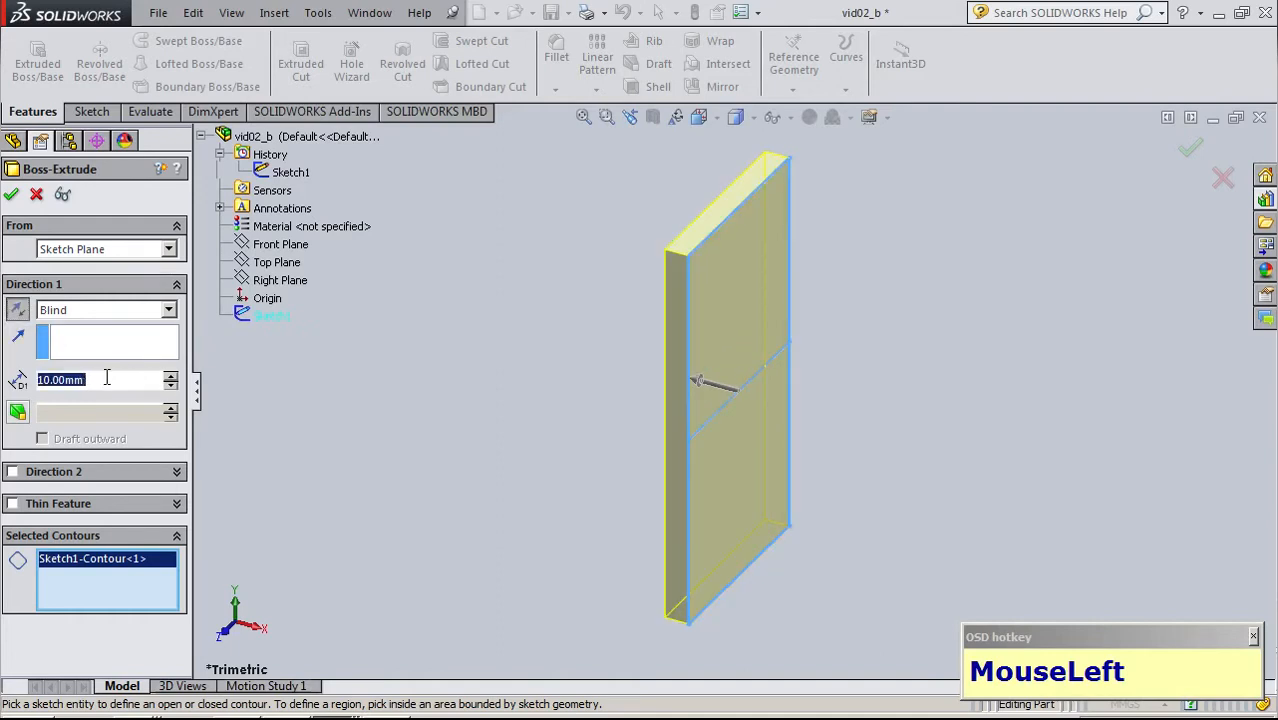
pyautogui.write('40')
pyautogui.press('Return')
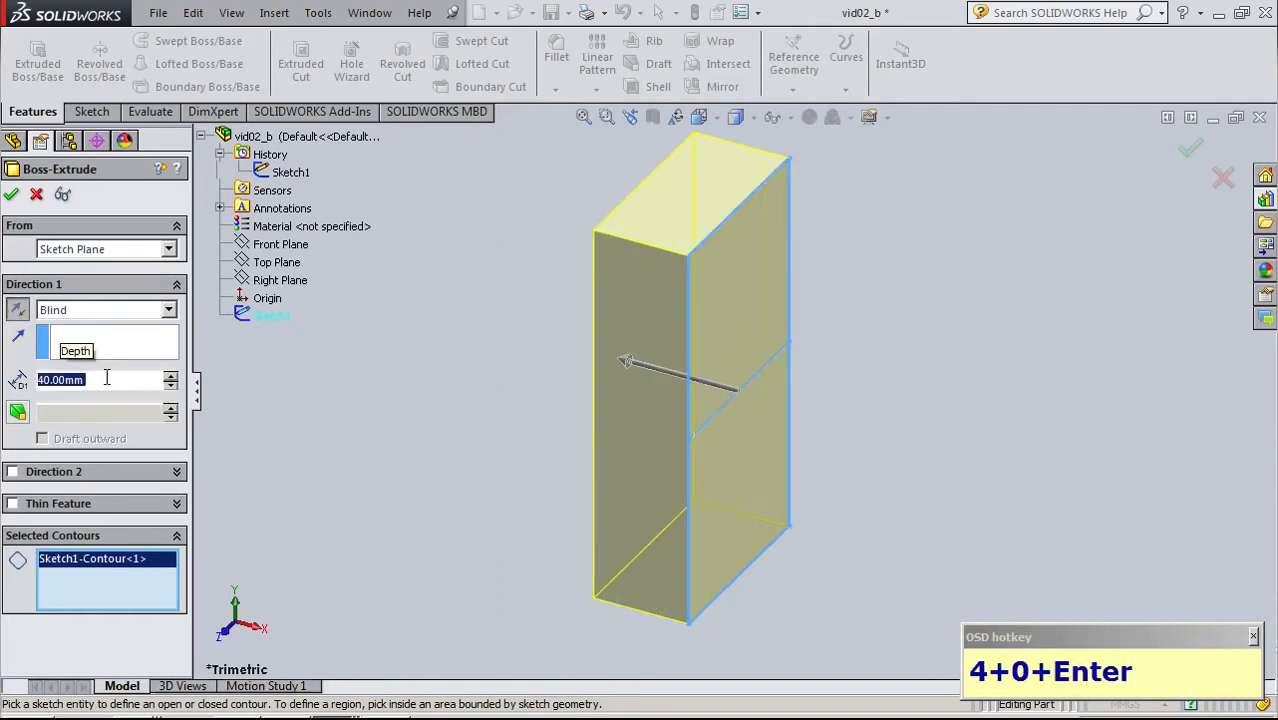
pyautogui.write('80')
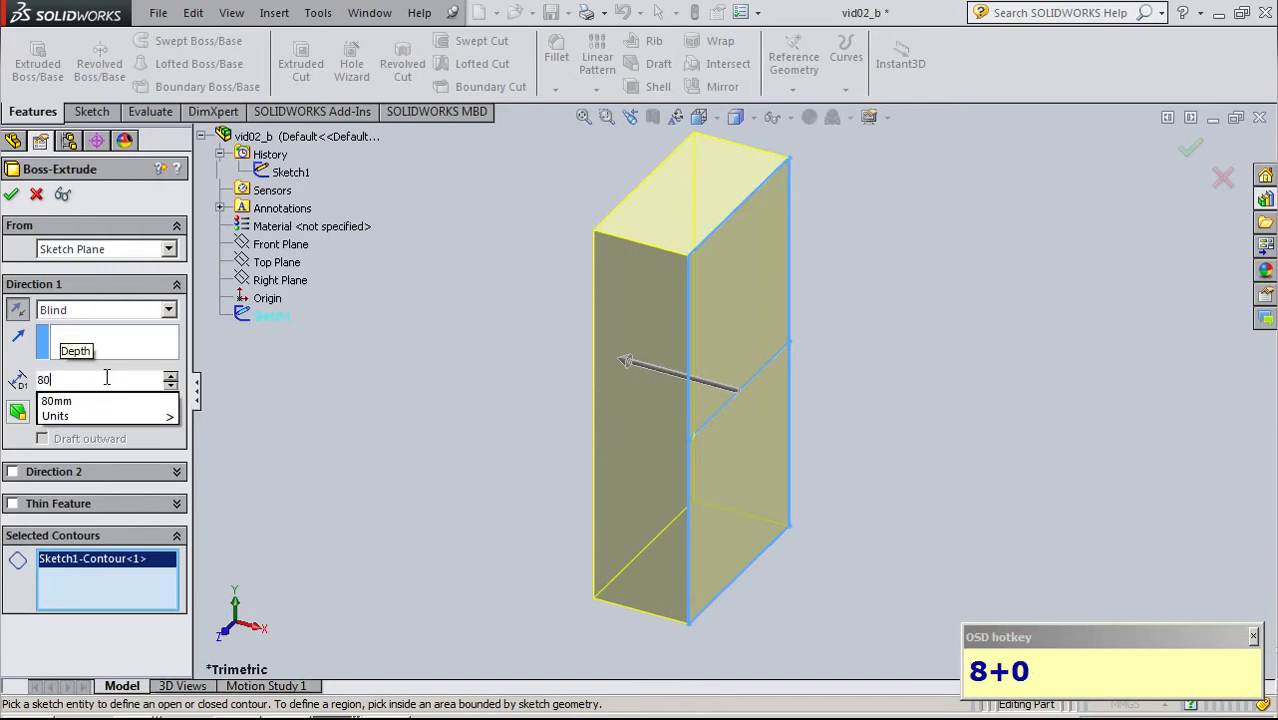
pyautogui.press('Return')
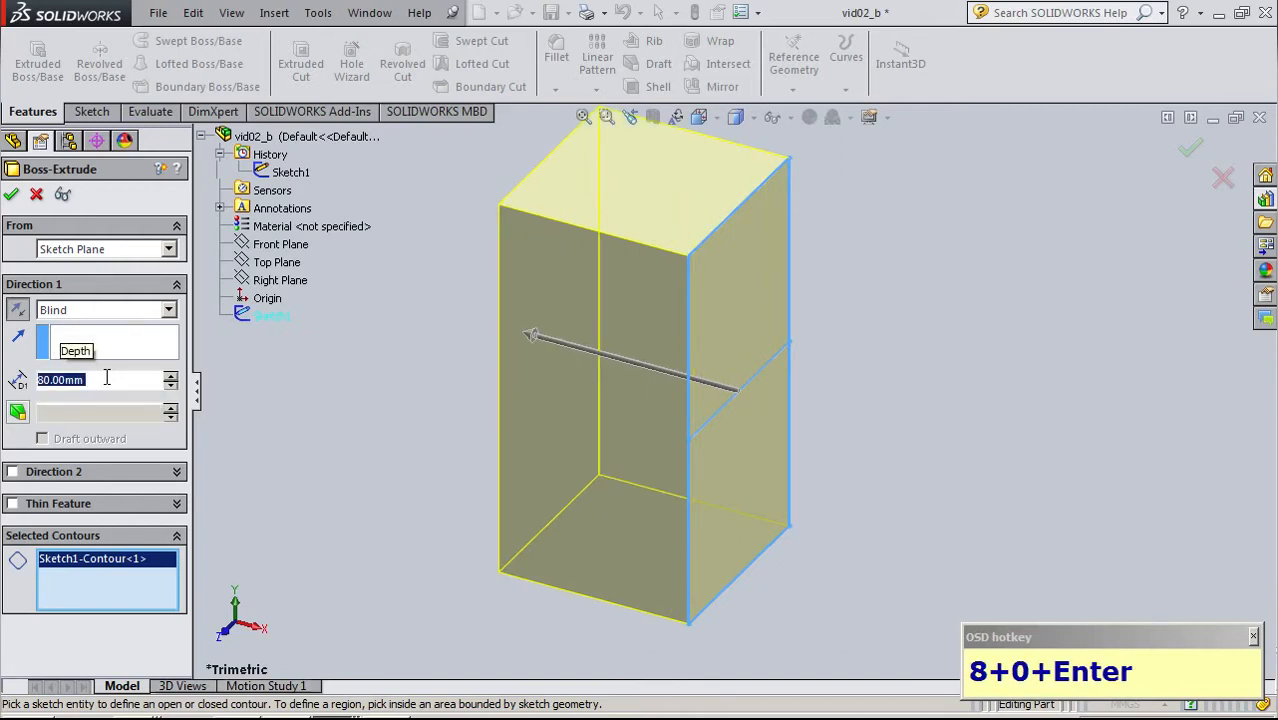
pyautogui.click(10, 194)
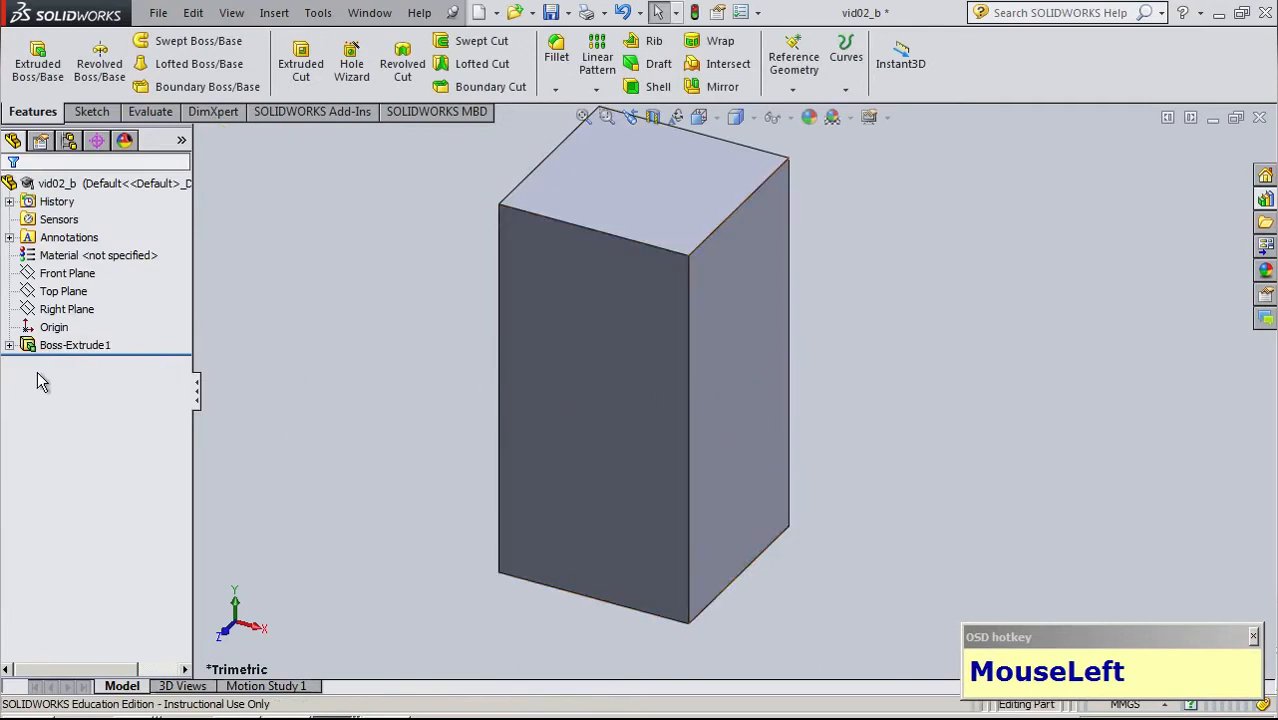
# Reuse the same sketch to extrude only its lower region, blind 80 mm away from the tall block, with the result merged
pyautogui.click(9, 345)
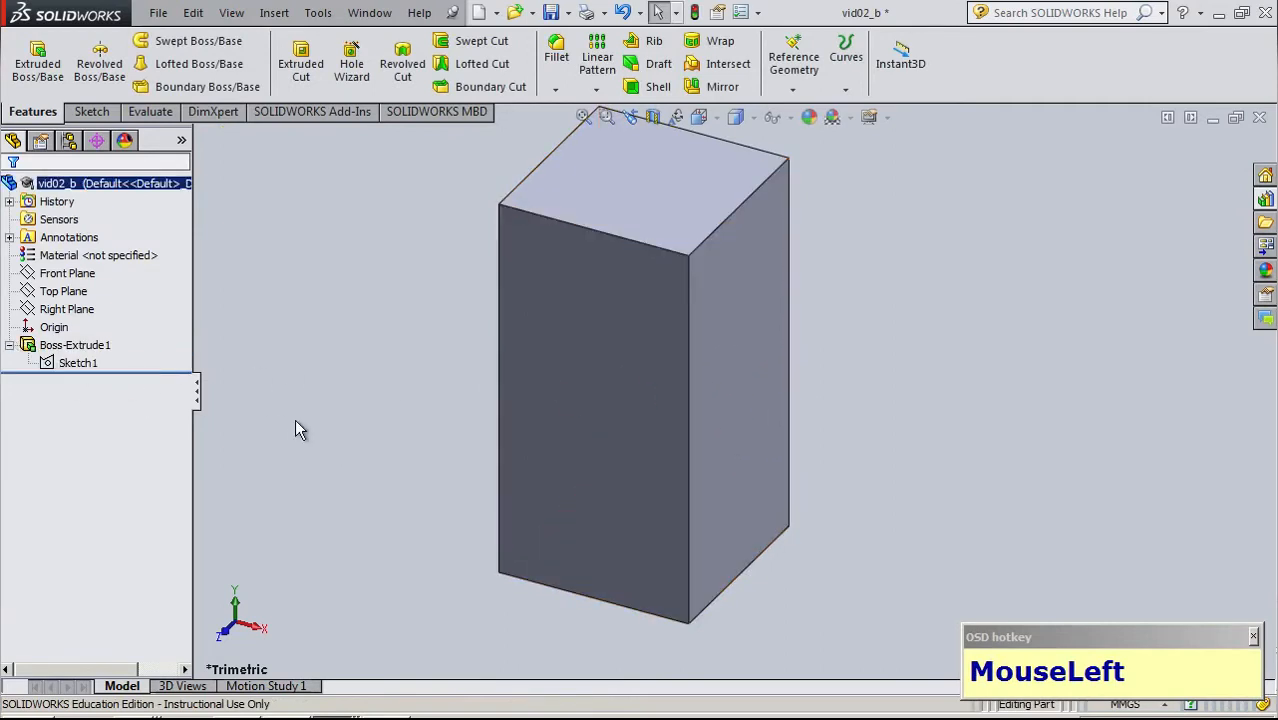
pyautogui.click(9, 345)
pyautogui.click(9, 345)
pyautogui.click(96, 366)
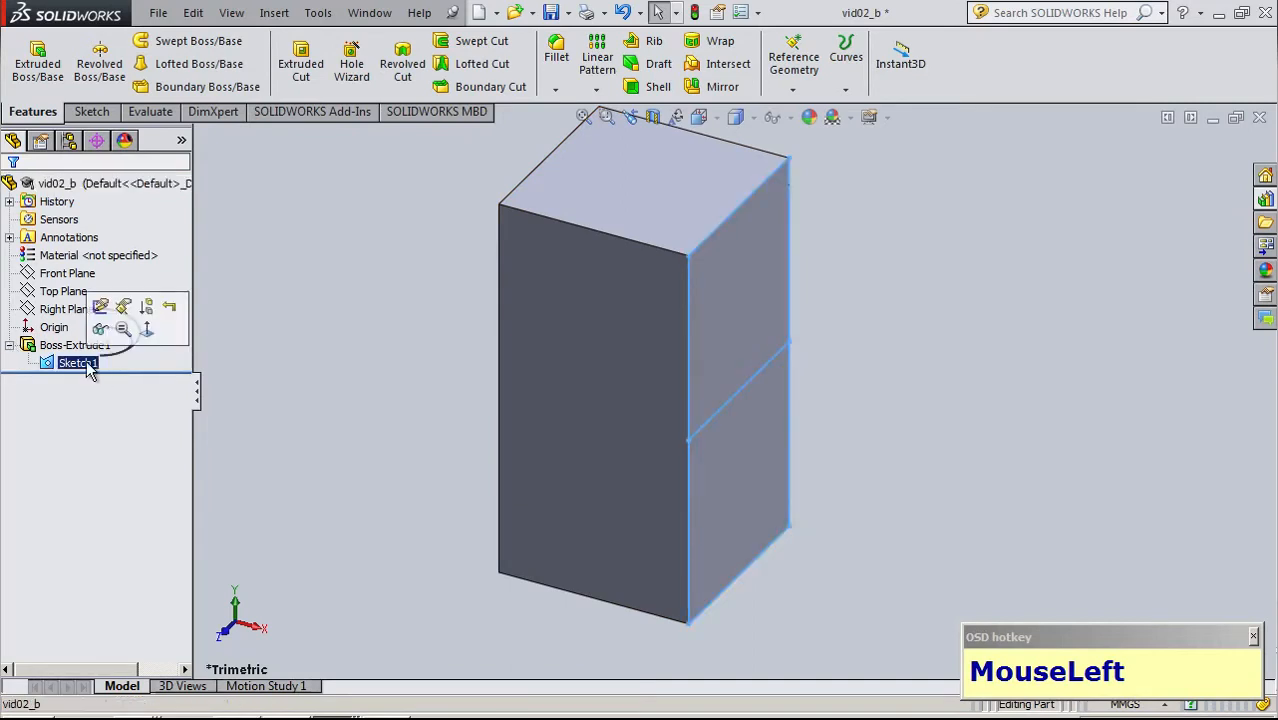
pyautogui.click(38, 68)
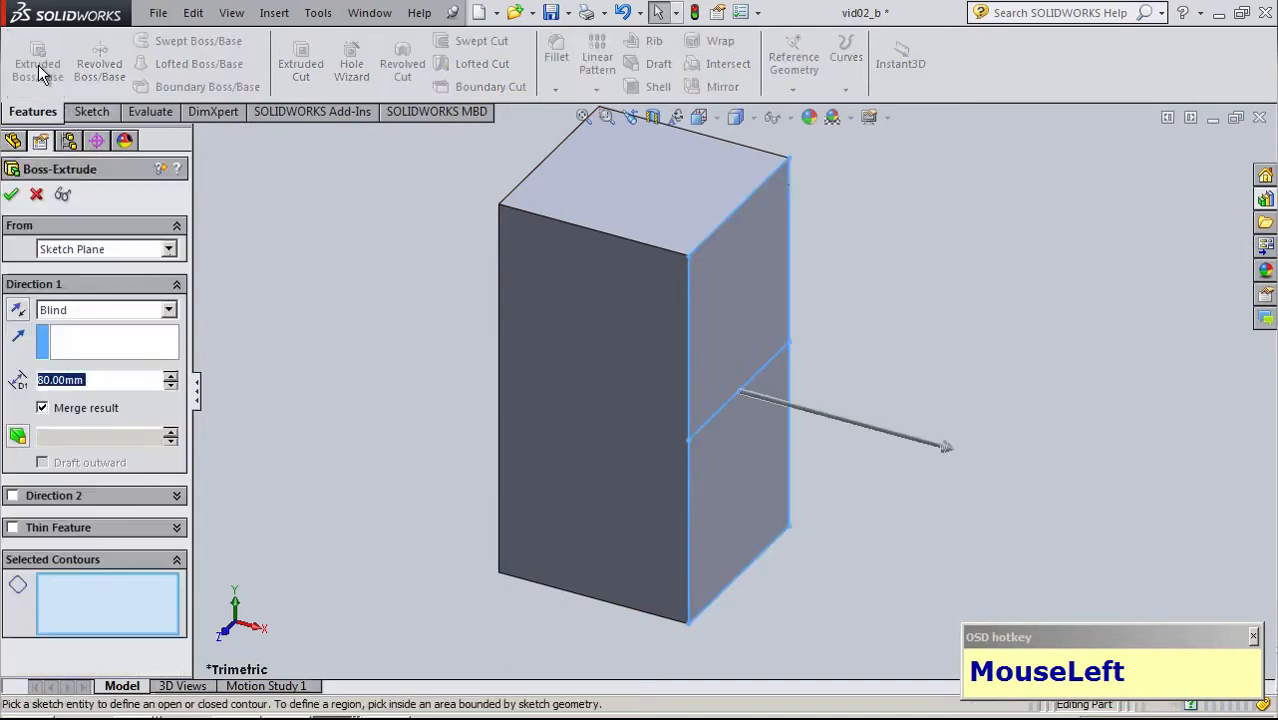
pyautogui.click(116, 588)
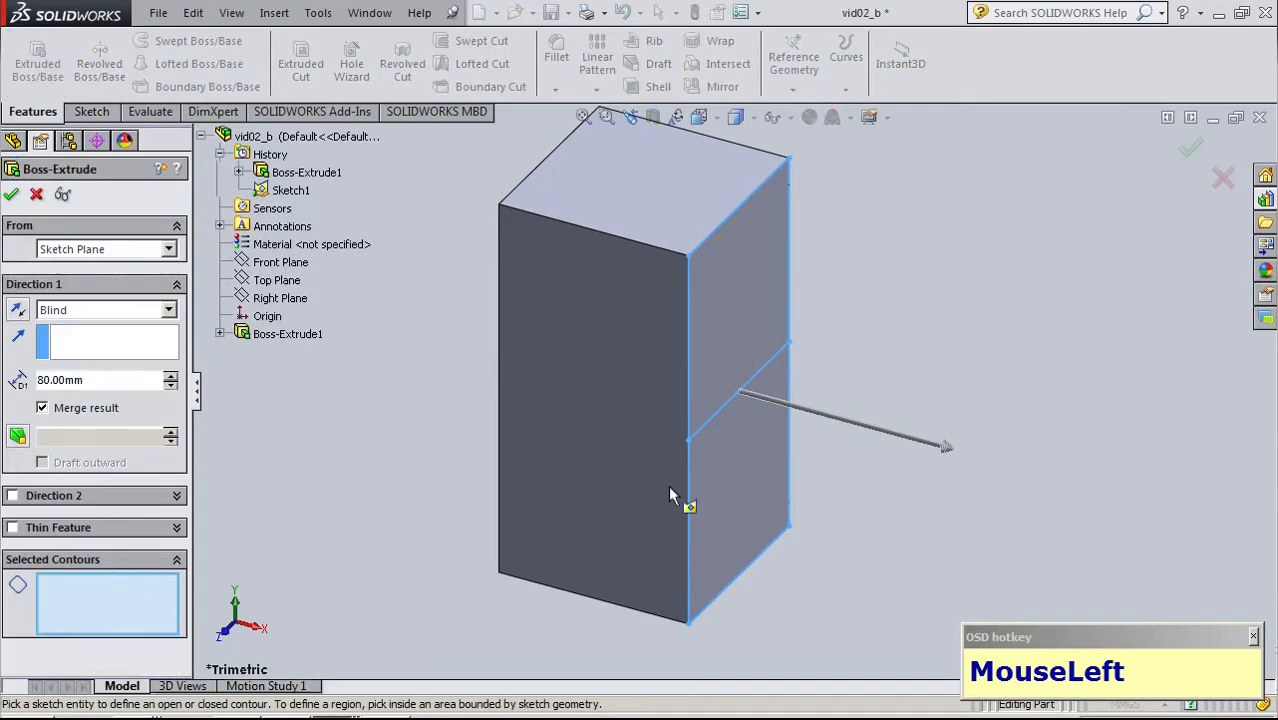
pyautogui.click(762, 400)
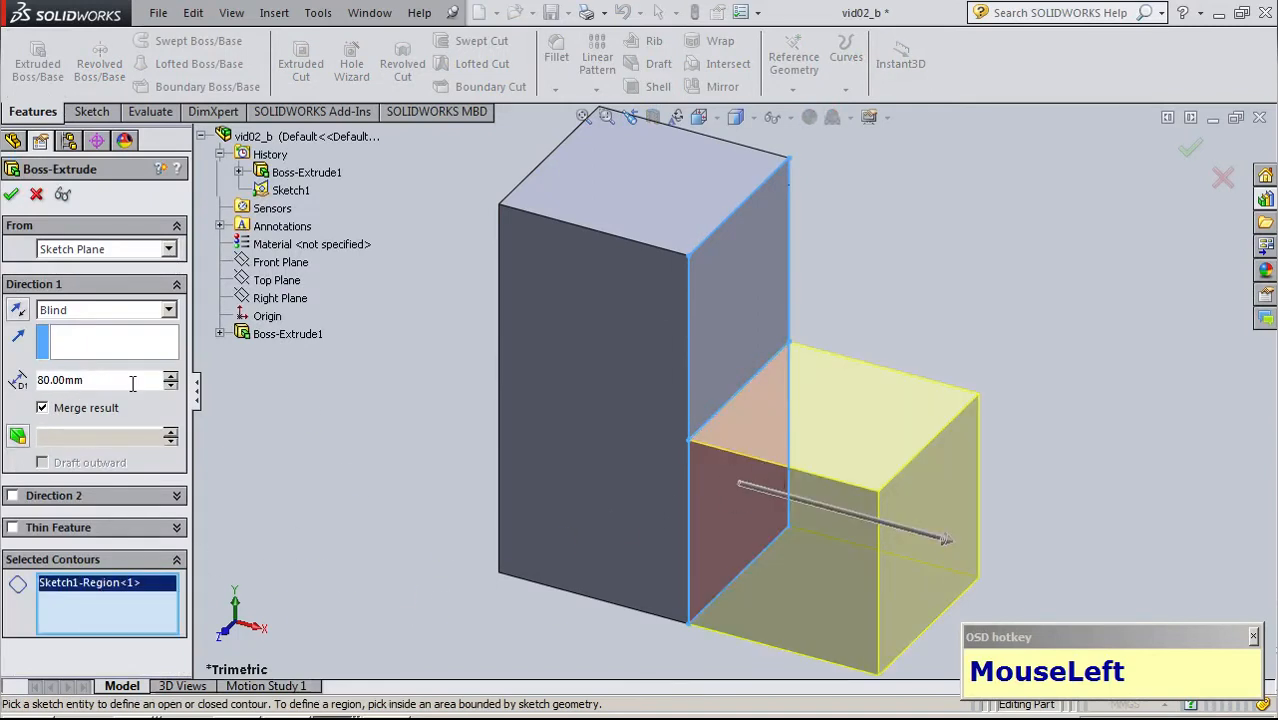
pyautogui.click(16, 312)
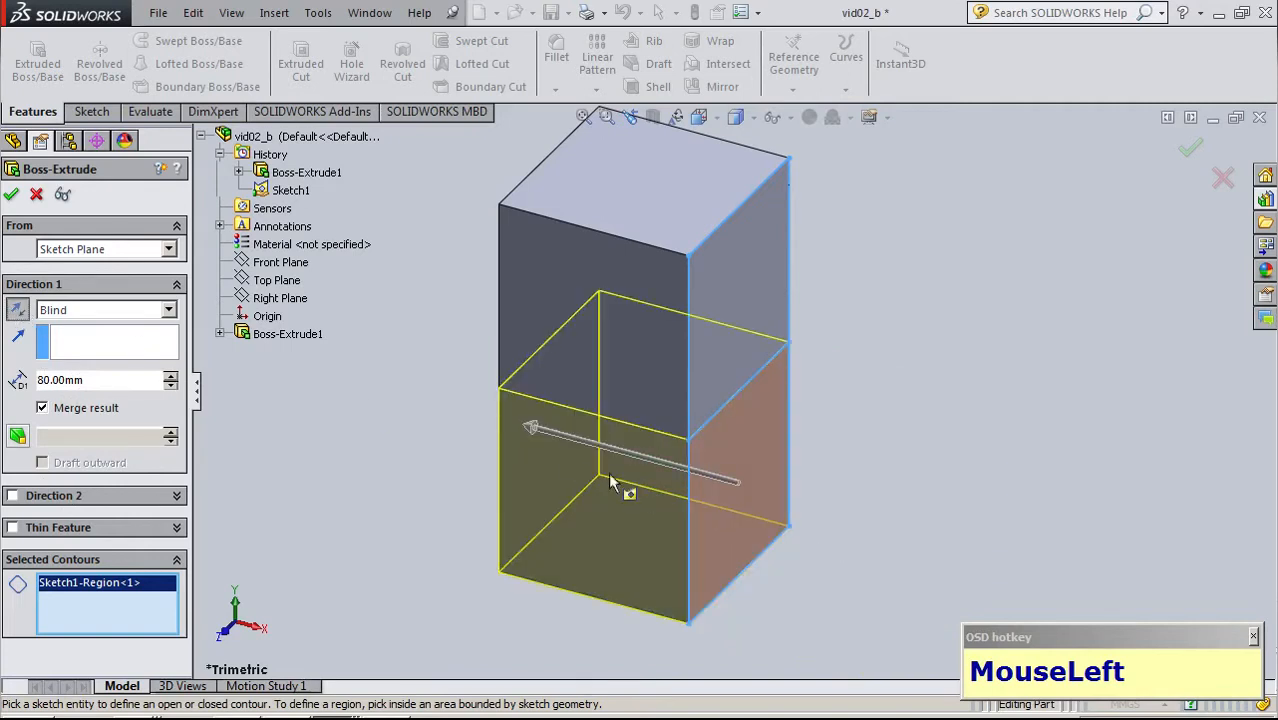
pyautogui.click(16, 310)
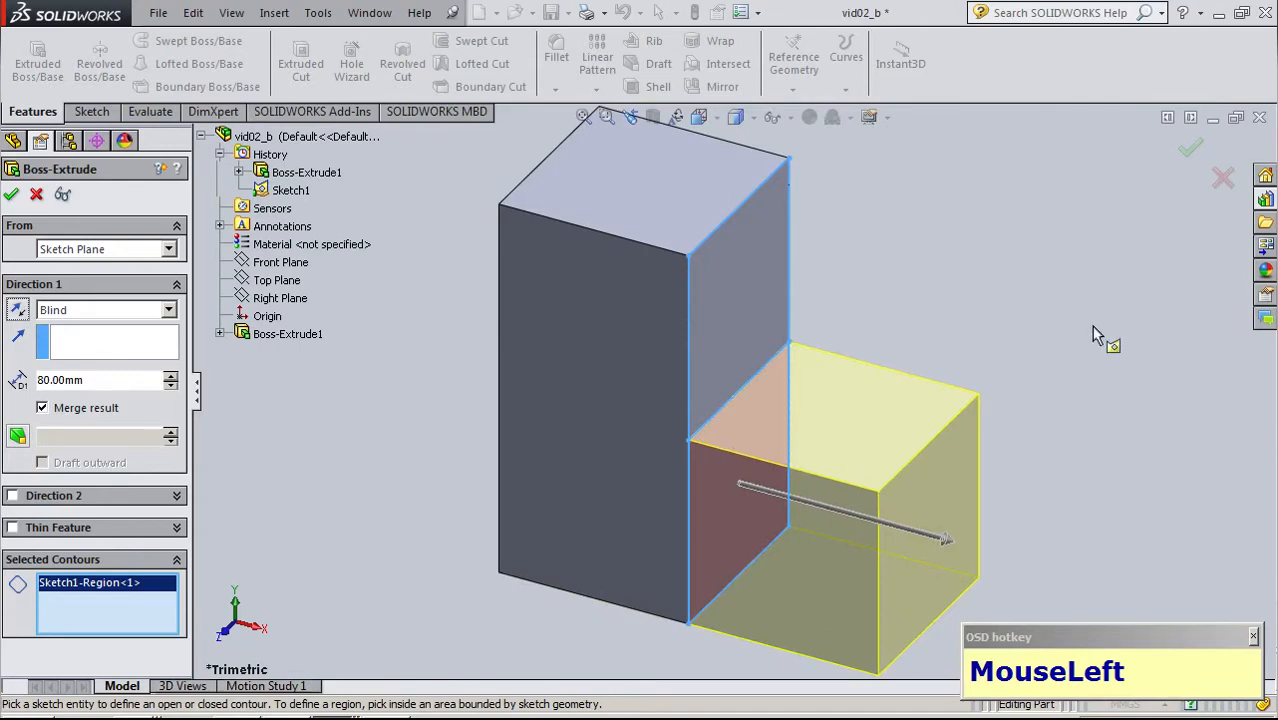
pyautogui.click(1190, 148)
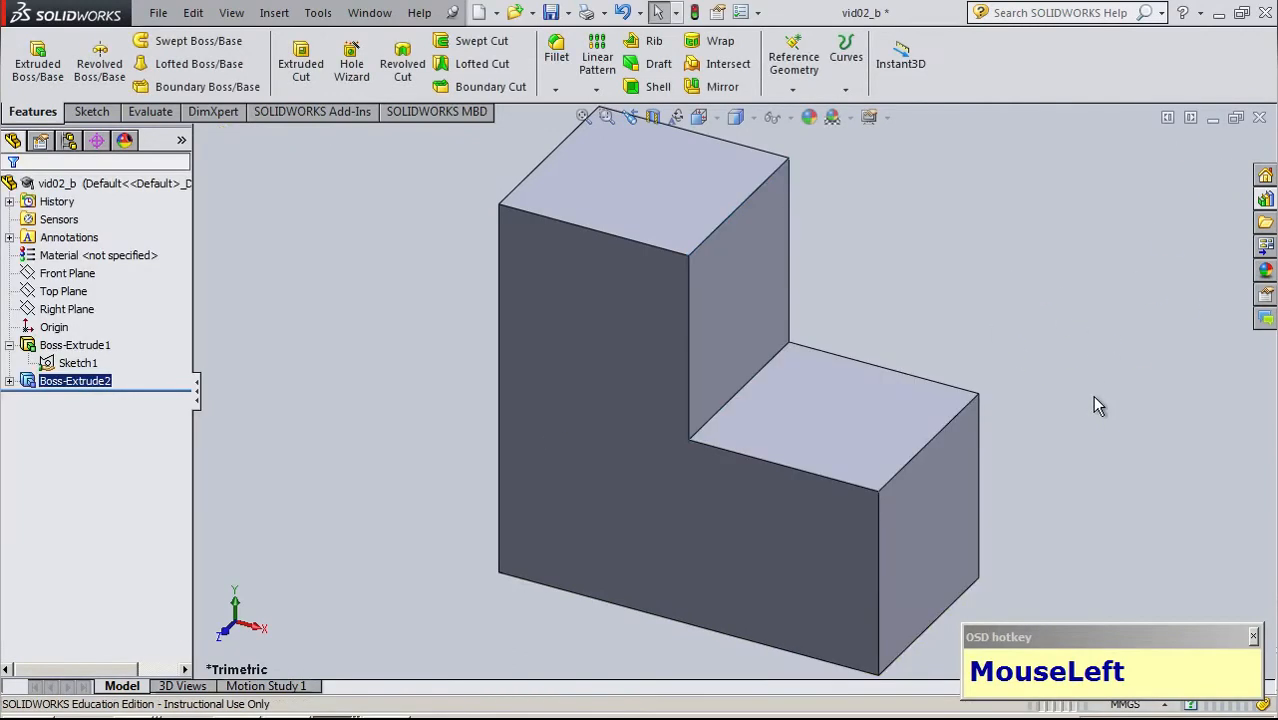
pyautogui.click(1094, 397)
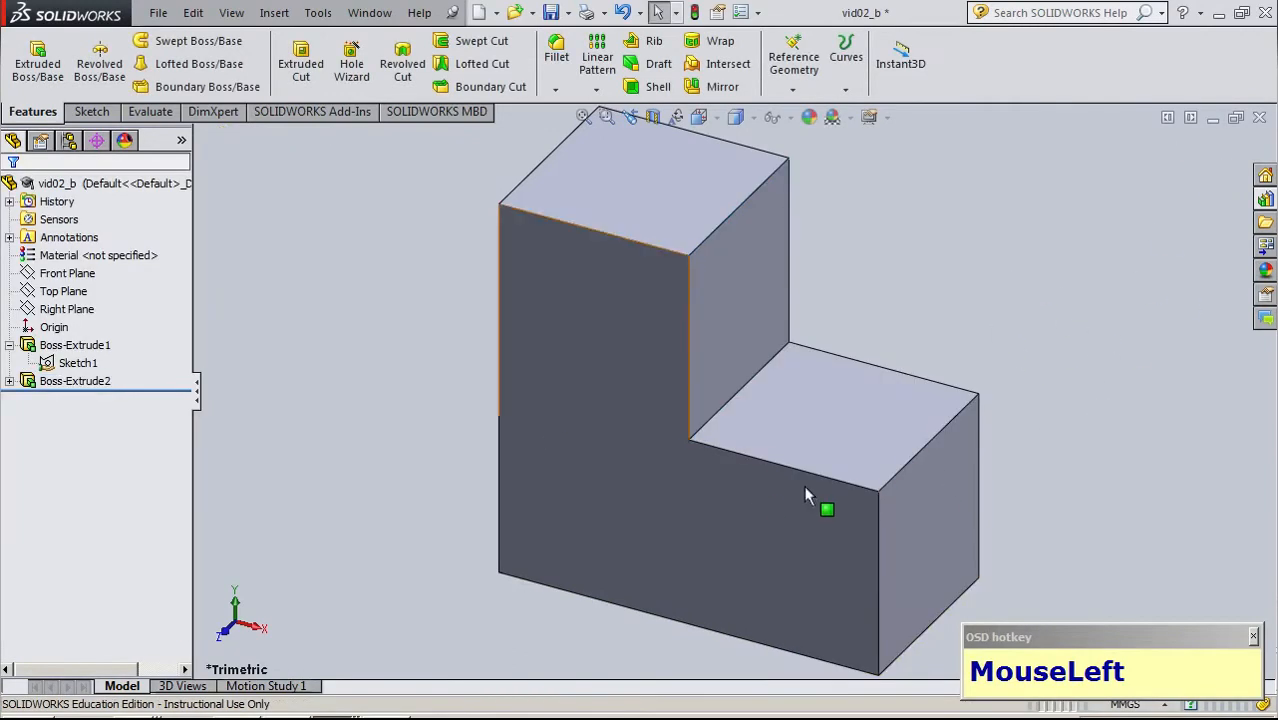
# Edit the second extrusion so its result is not merged with the tall block
pyautogui.click(60, 381)
pyautogui.click(66, 321)
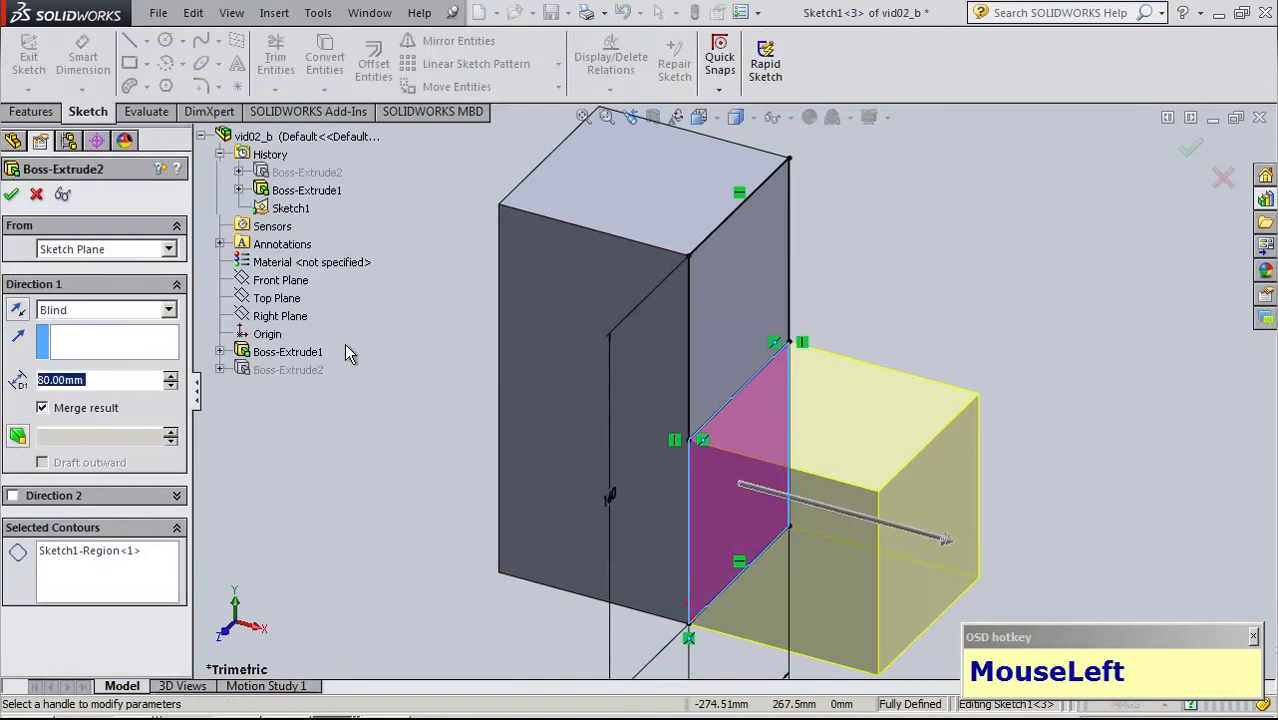
pyautogui.click(99, 410)
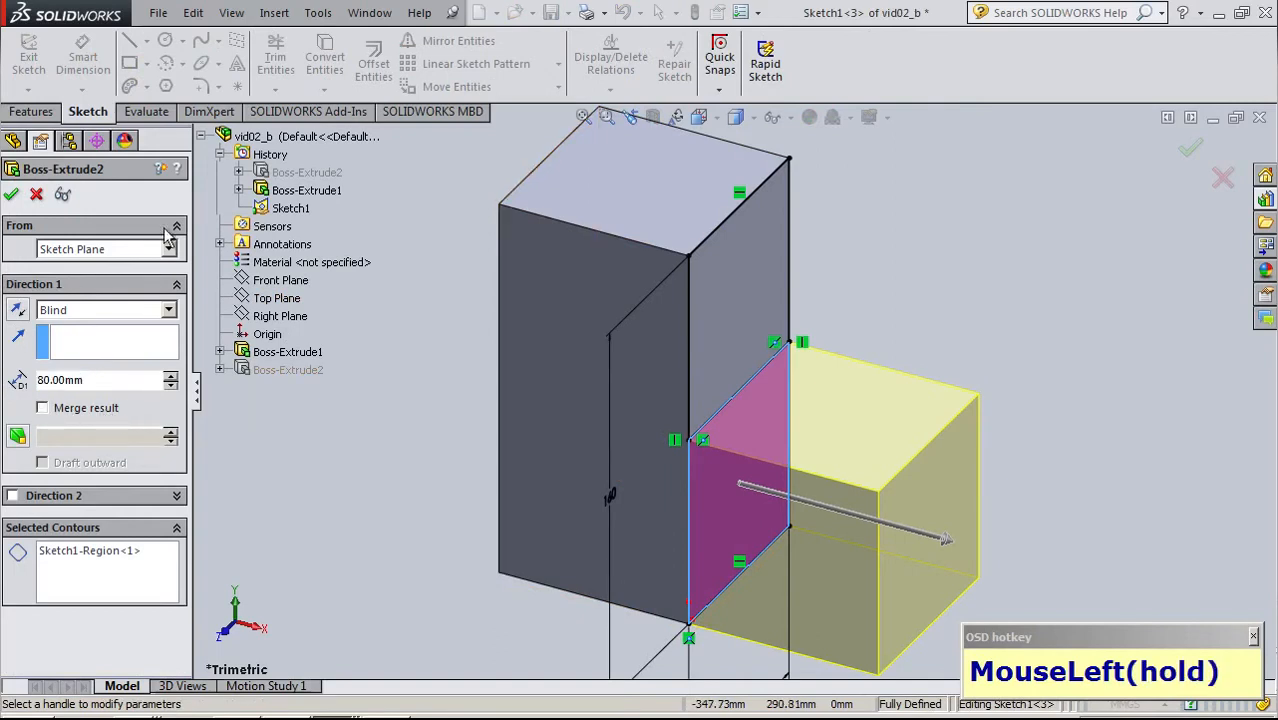
pyautogui.click(8, 199)
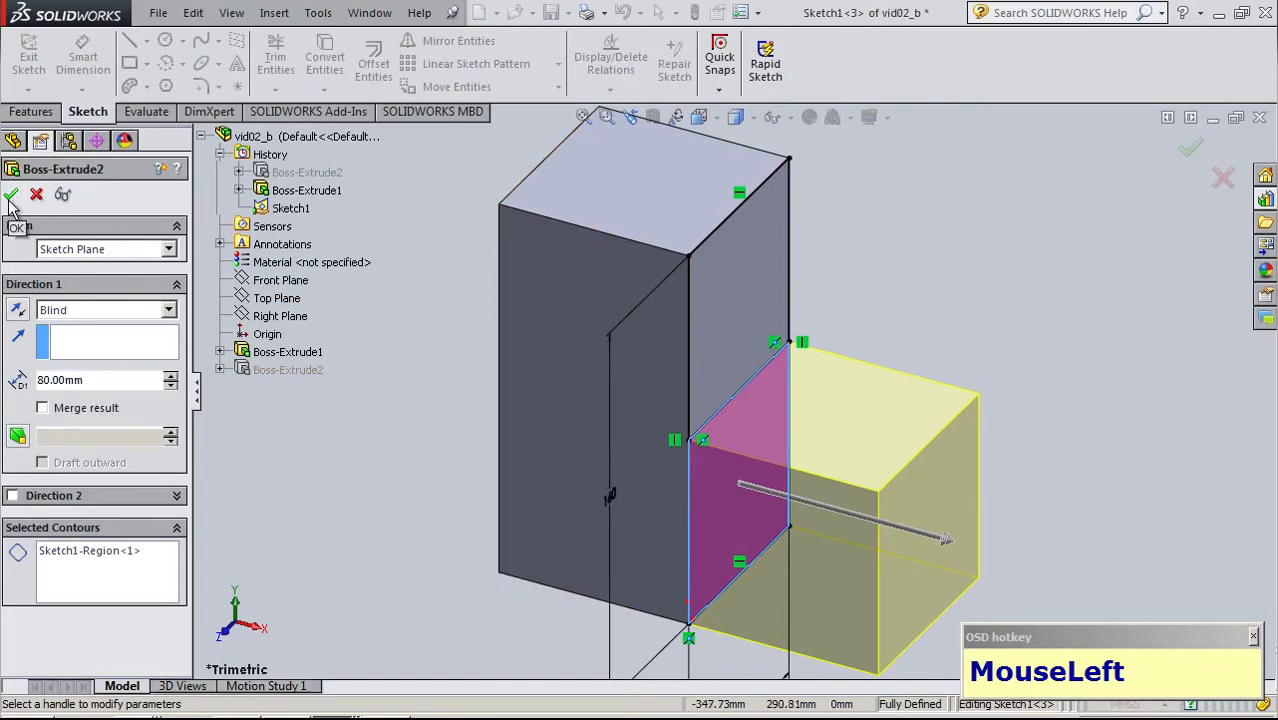
pyautogui.click(11, 196)
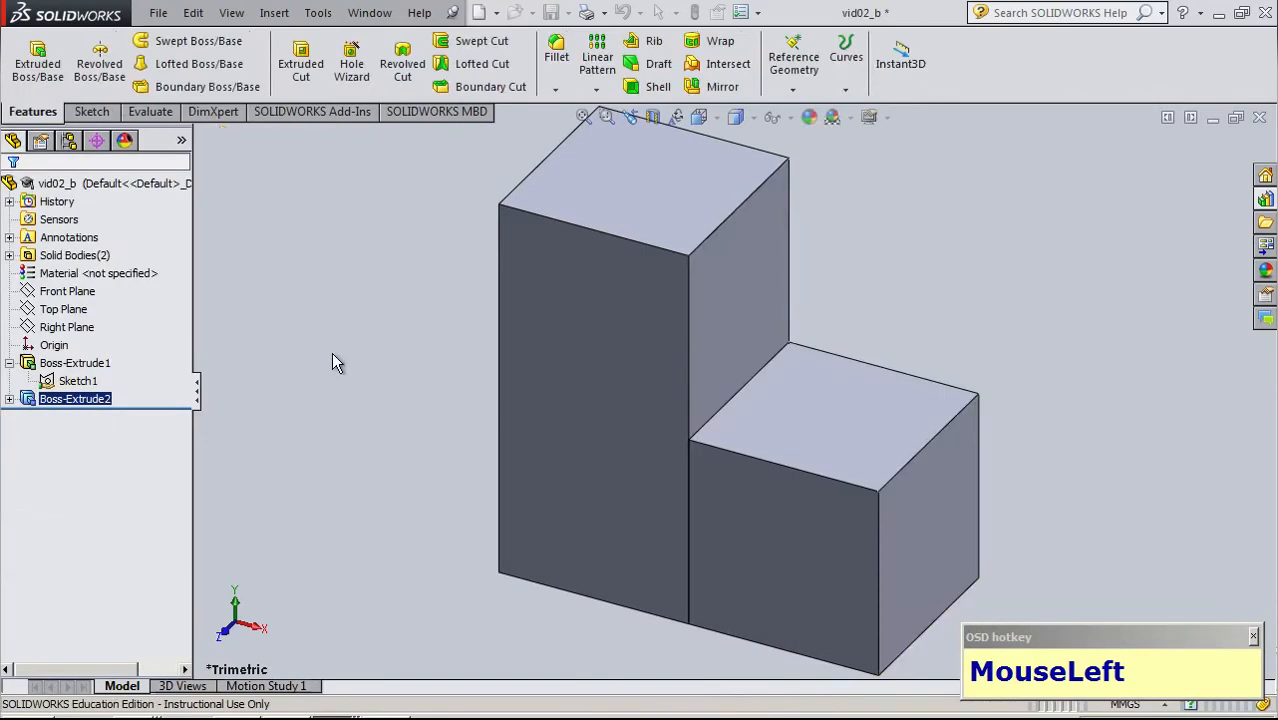
# Select the front faces of the tall block and the lower block in turn to check whether they are separate
pyautogui.click(598, 593)
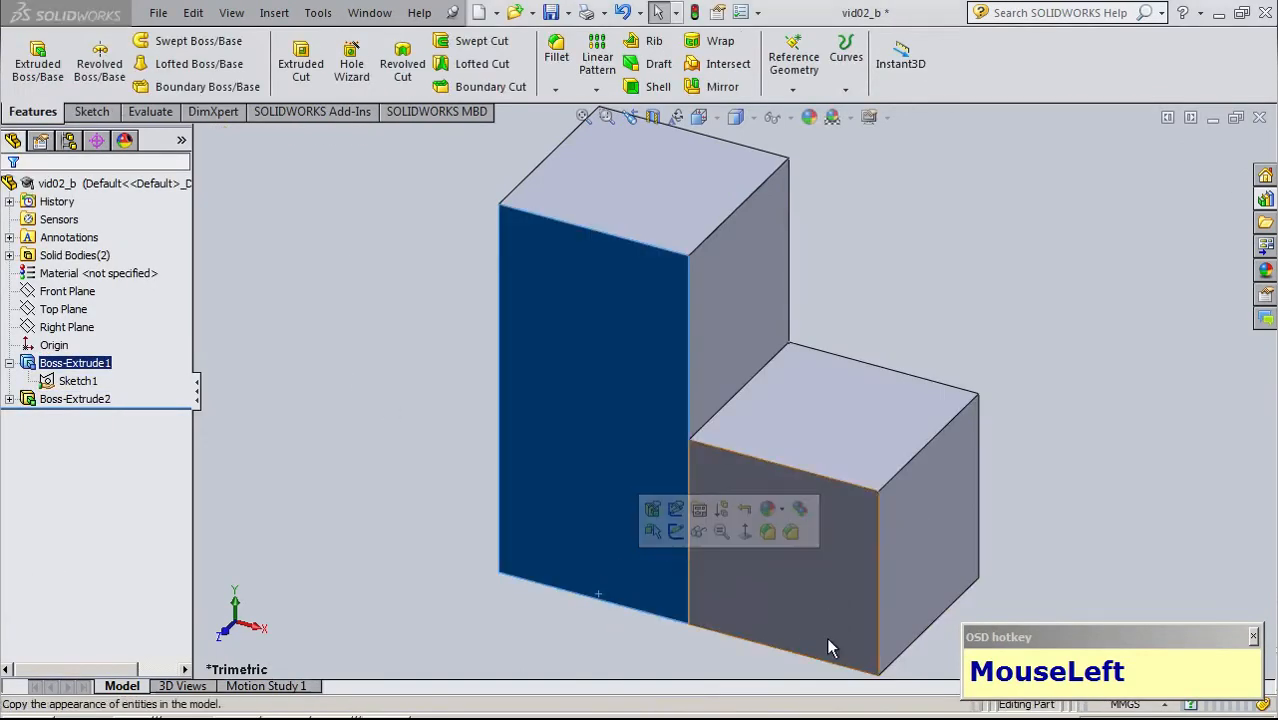
pyautogui.click(821, 446)
pyautogui.click(792, 543)
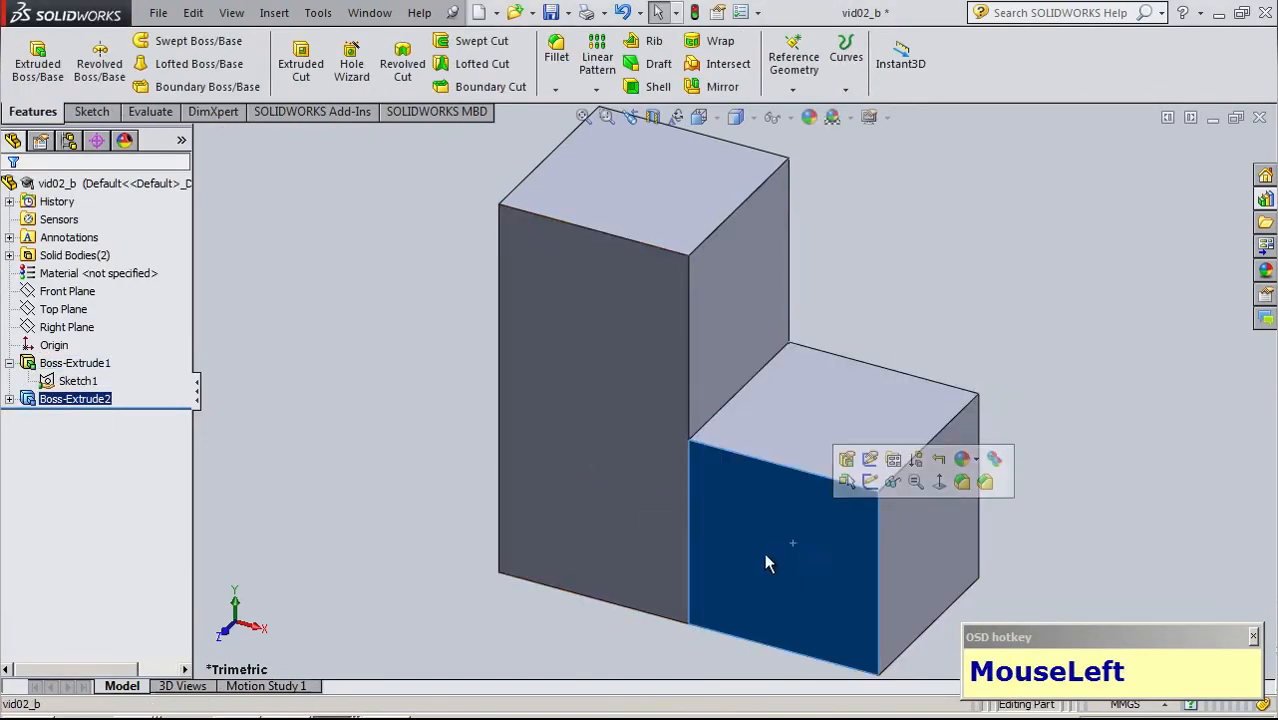
pyautogui.click(568, 452)
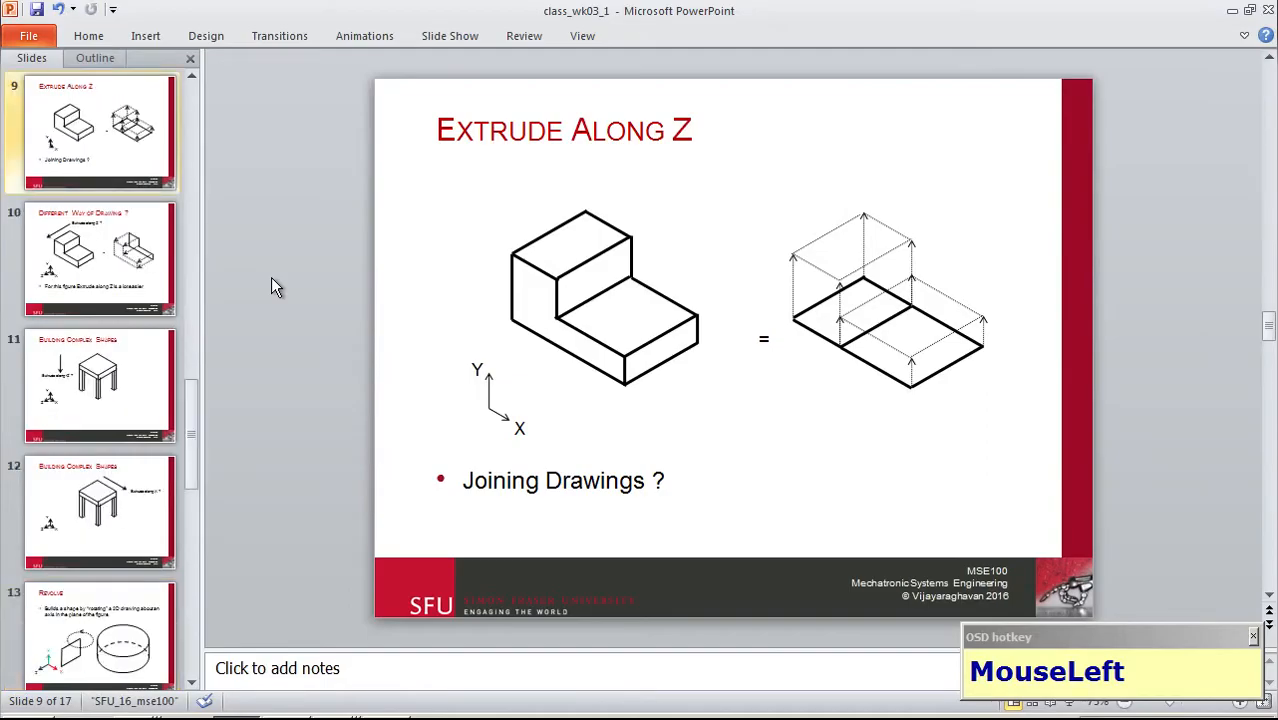
# View the Extrude Along Z slide in full screen, and switch back to SOLIDWORKS with the part vid02_c
pyautogui.hotkey('shift', 'F5')
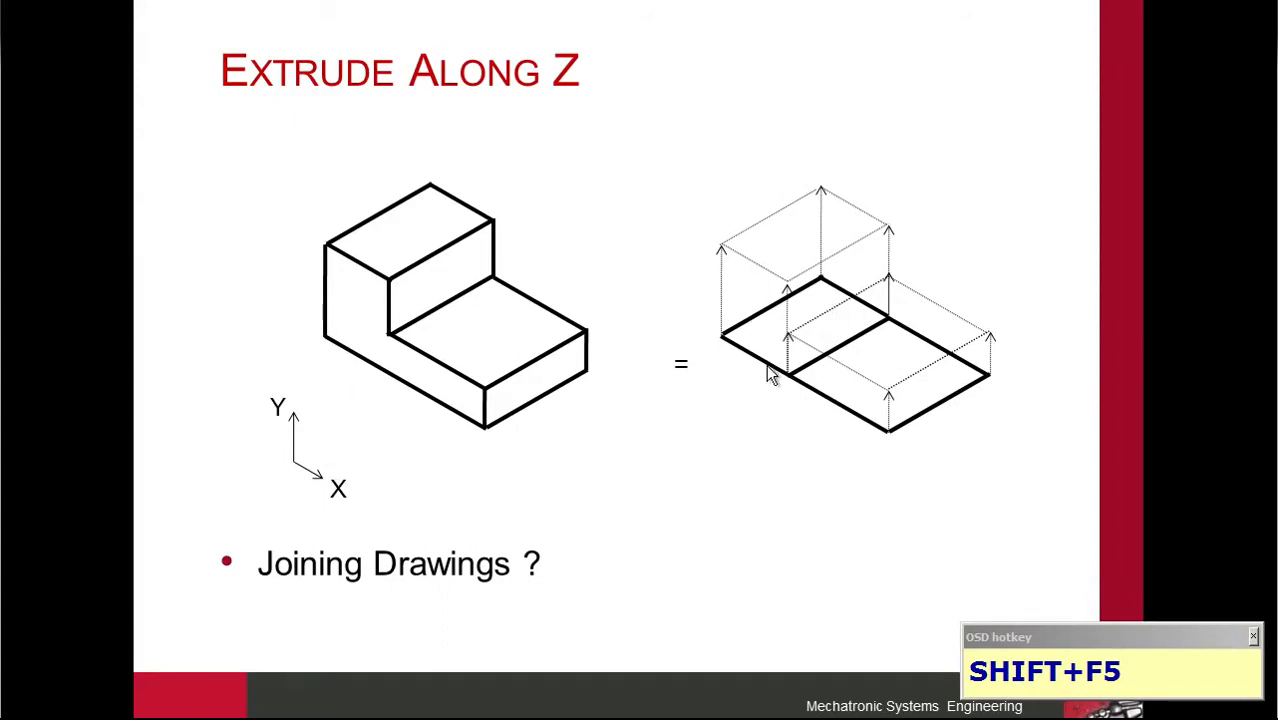
pyautogui.press('Escape')
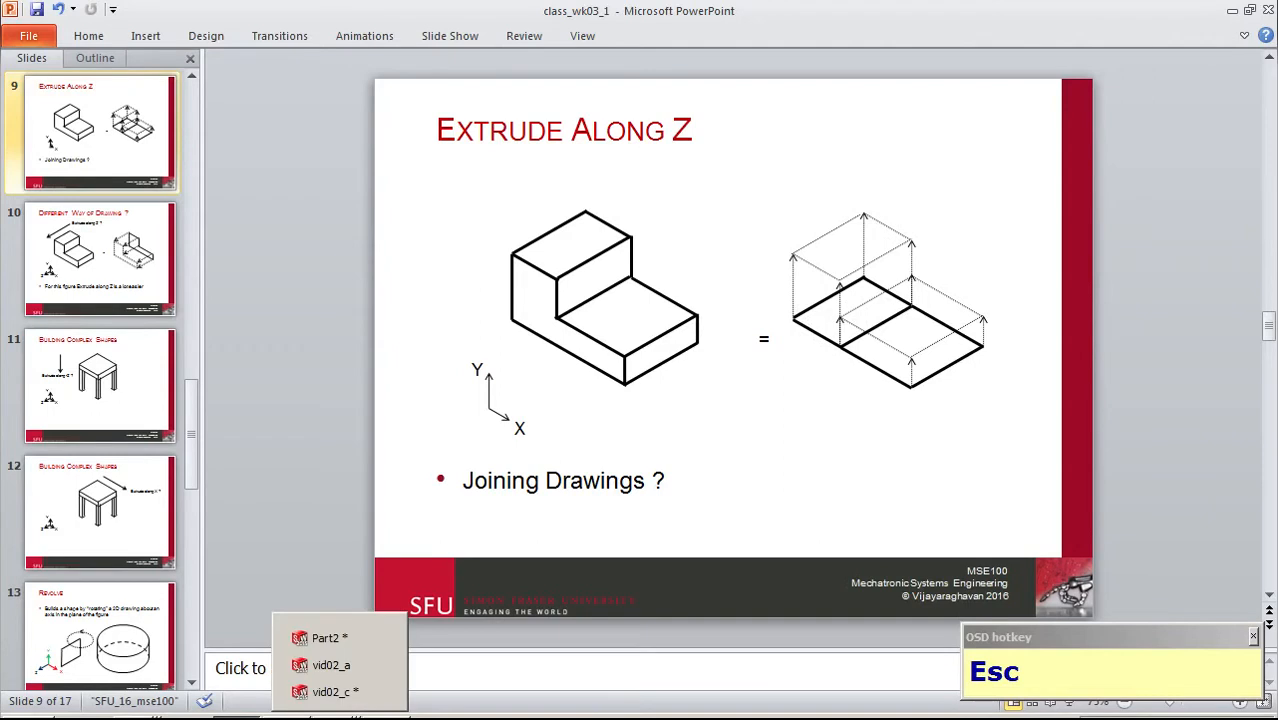
pyautogui.hotkey('alt', 'Tab')
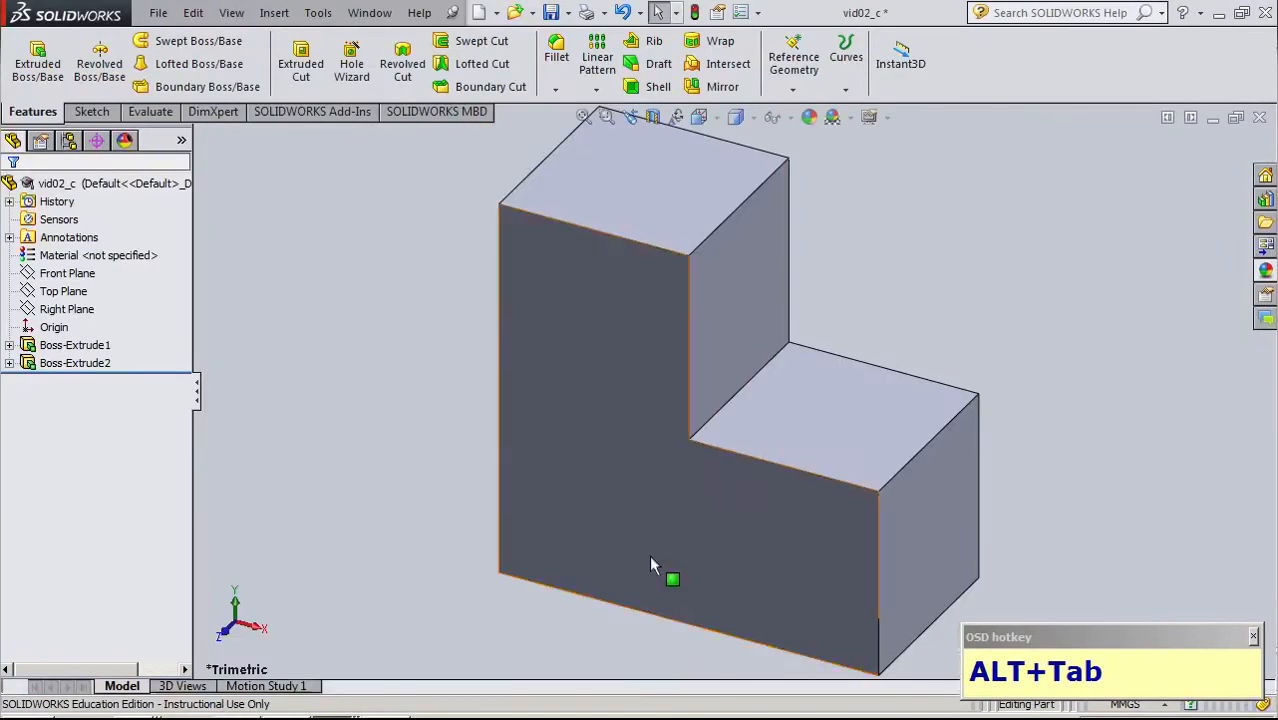
# Delete both boss extrusions from vid02_c, keeping the divided rectangle sketch
pyautogui.click(78, 363)
pyautogui.press('Delete')
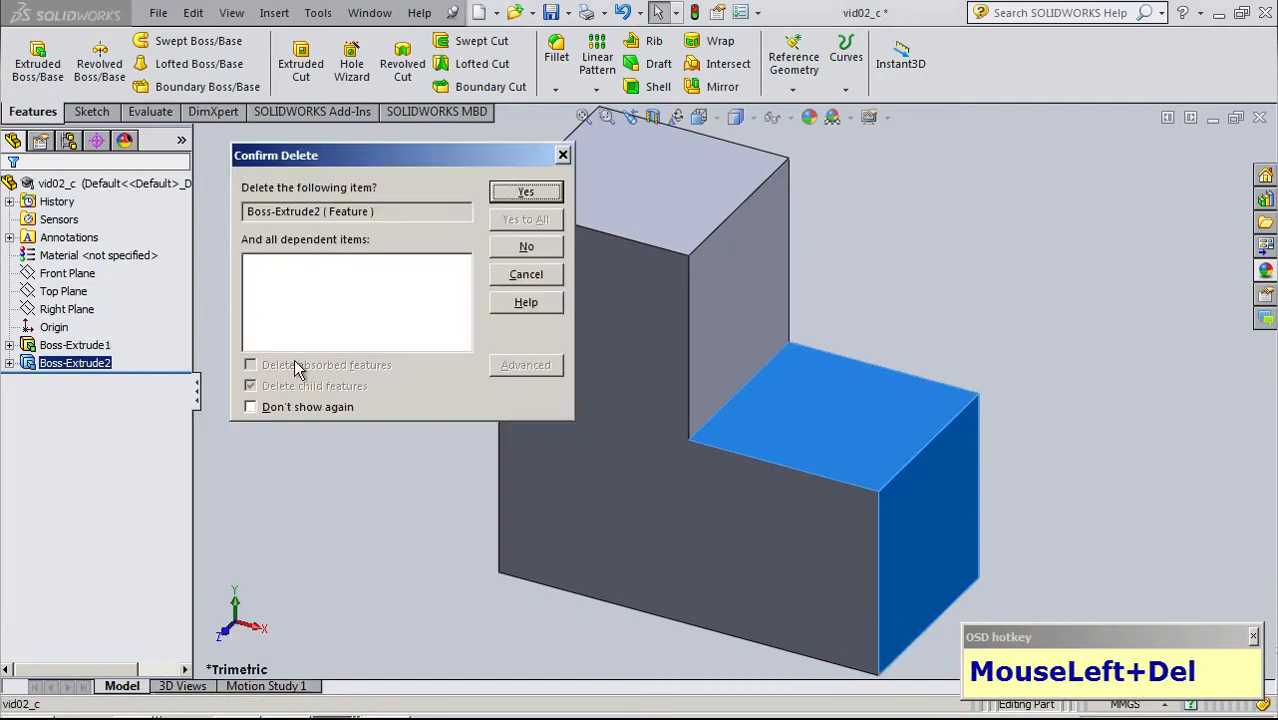
pyautogui.click(503, 198)
pyautogui.click(72, 345)
pyautogui.press('Delete')
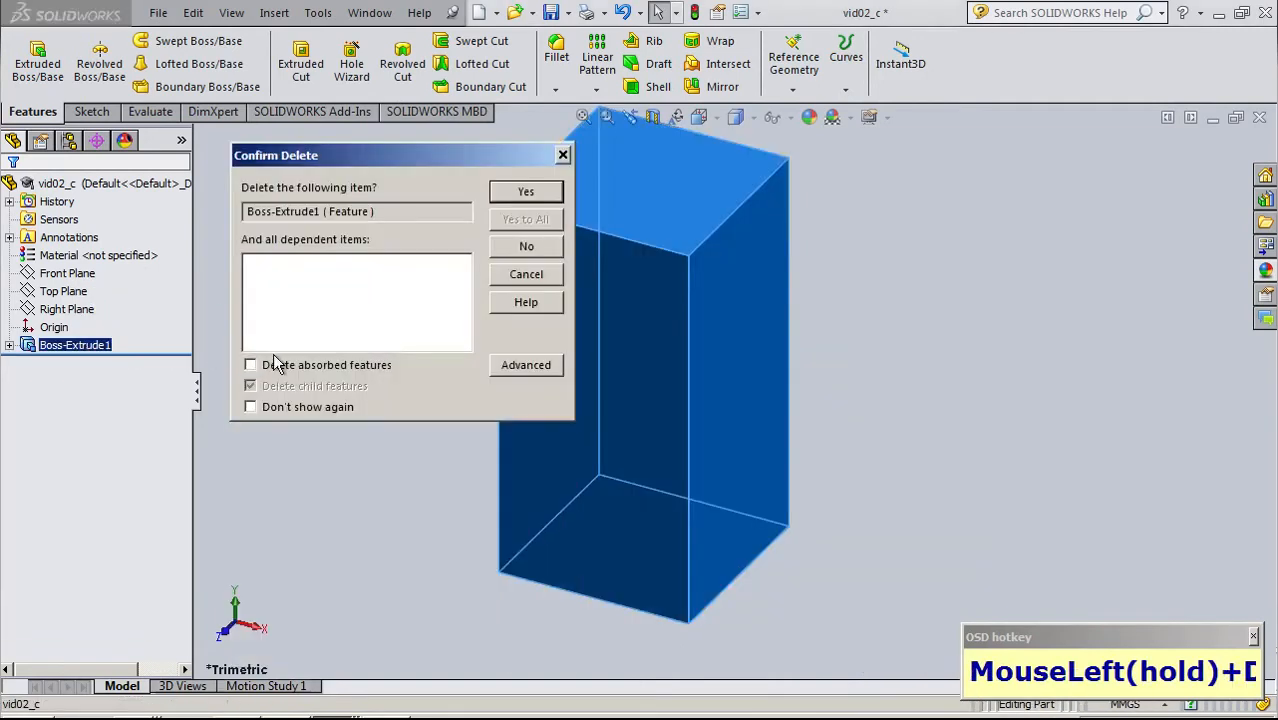
pyautogui.click(520, 194)
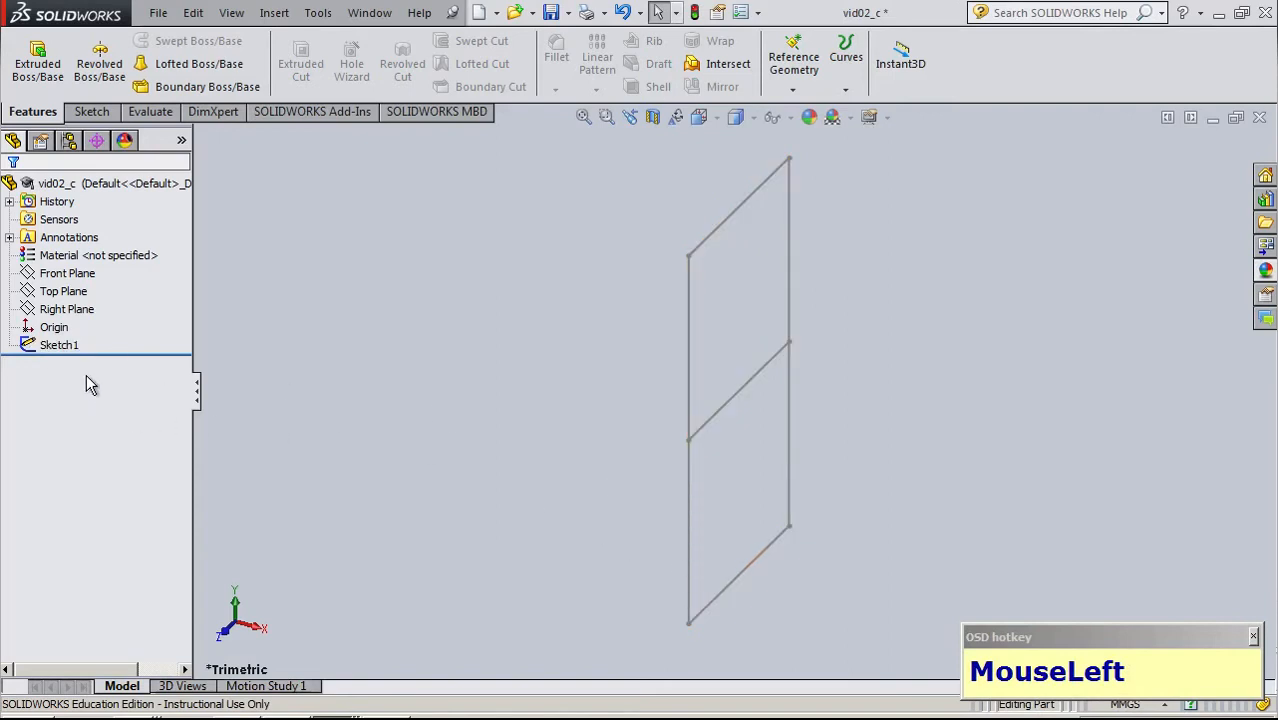
# Change the sketch plane of the divided rectangle sketch from the Right Plane to the Top Plane
pyautogui.rightClick(55, 345)
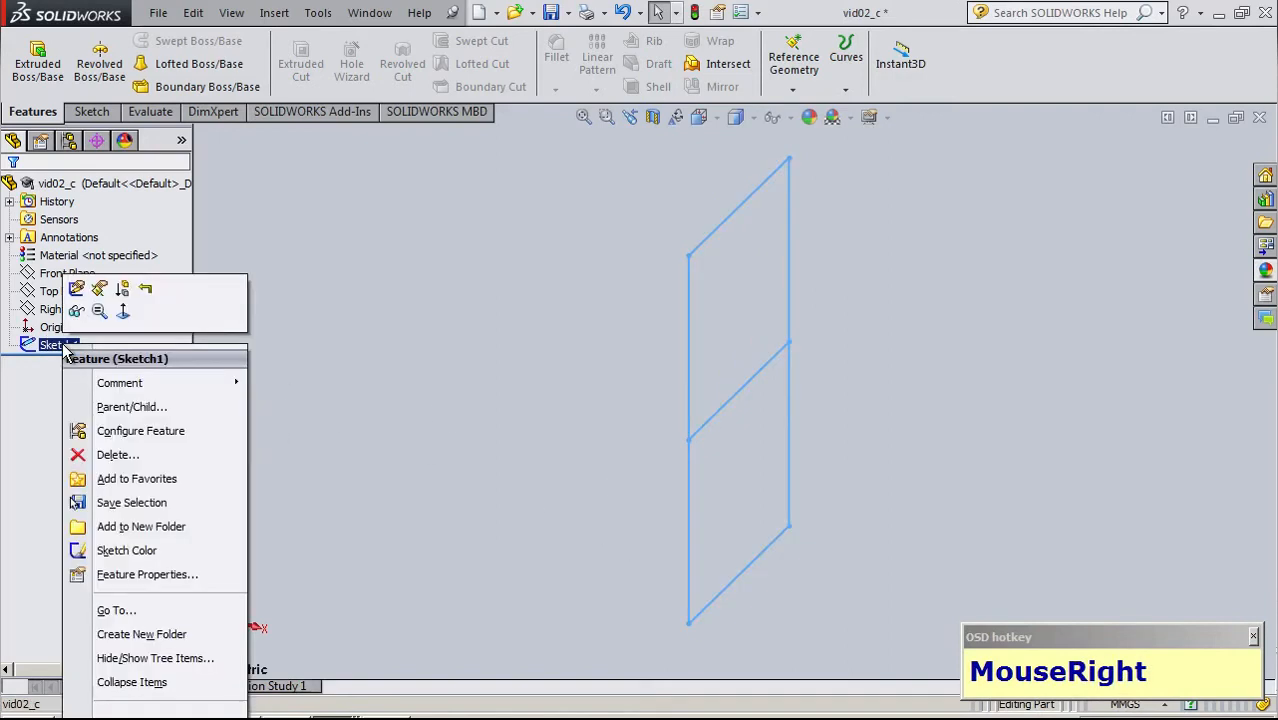
pyautogui.click(99, 291)
pyautogui.click(100, 250)
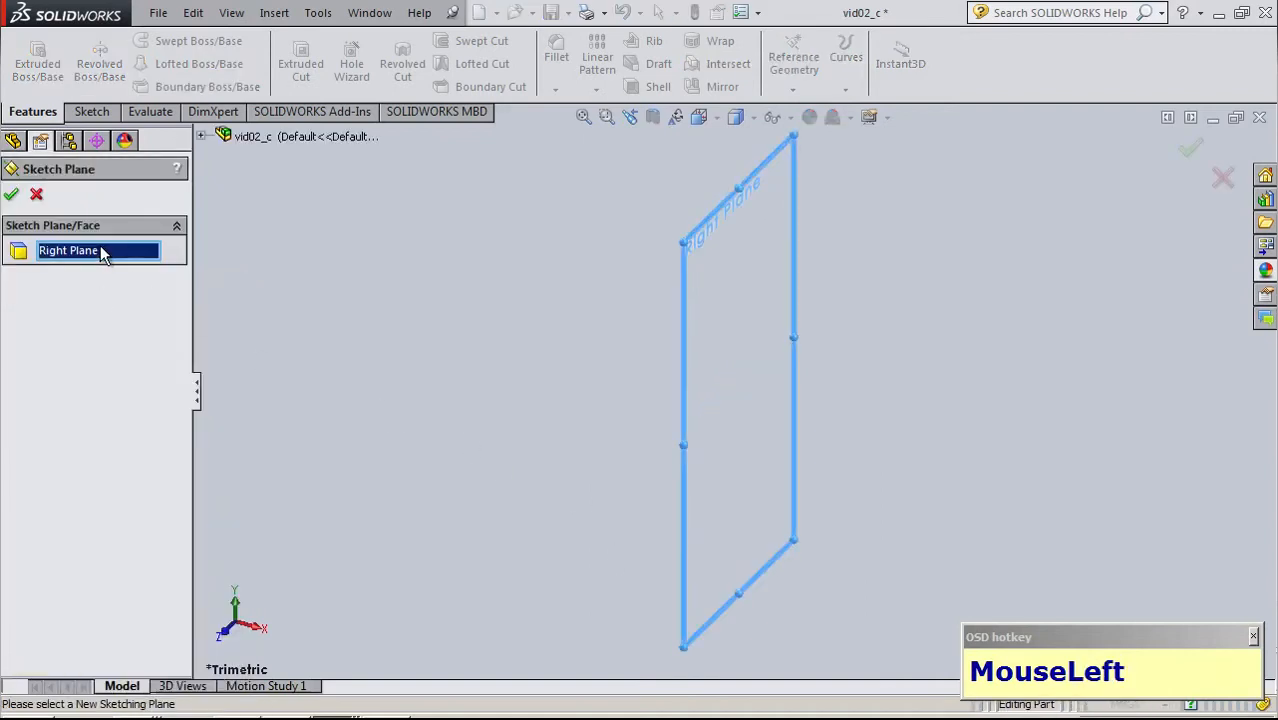
pyautogui.press('Delete')
pyautogui.click(200, 136)
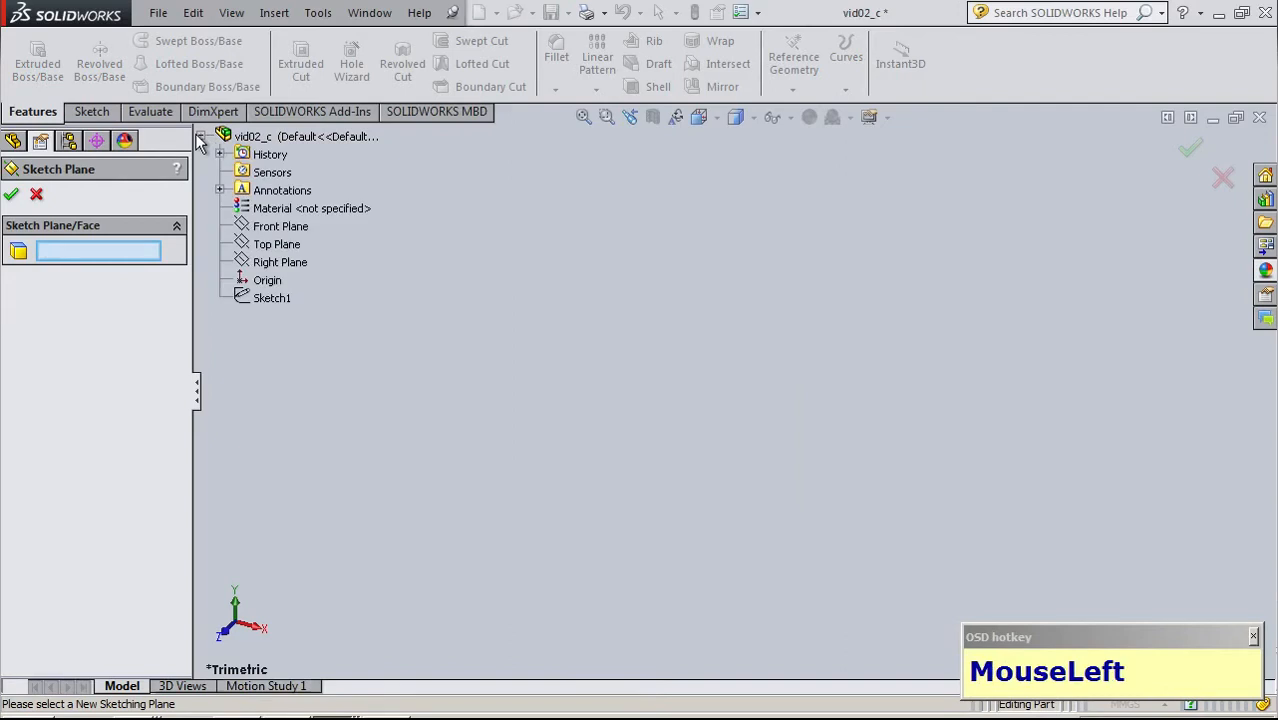
pyautogui.click(273, 247)
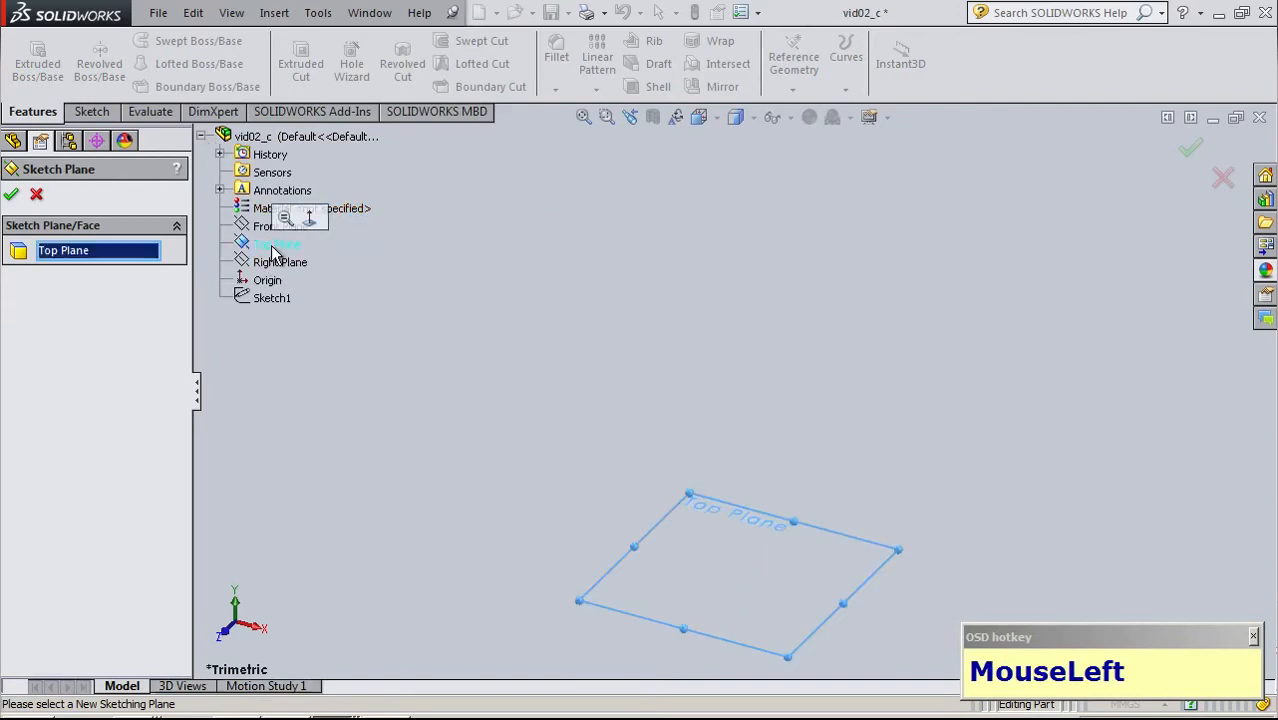
pyautogui.click(11, 194)
pyautogui.click(868, 446)
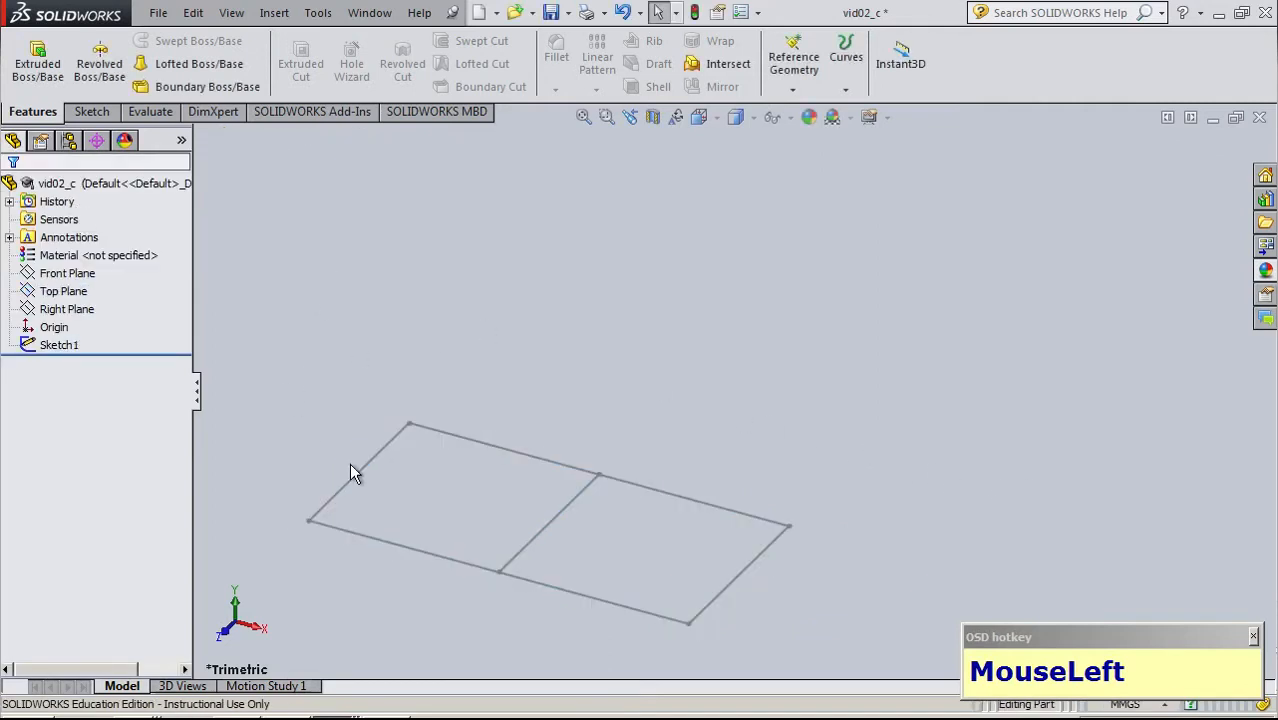
# Edit the divided rectangle sketch and delete the coincident relation that ties its corner to the origin
pyautogui.click(55, 311)
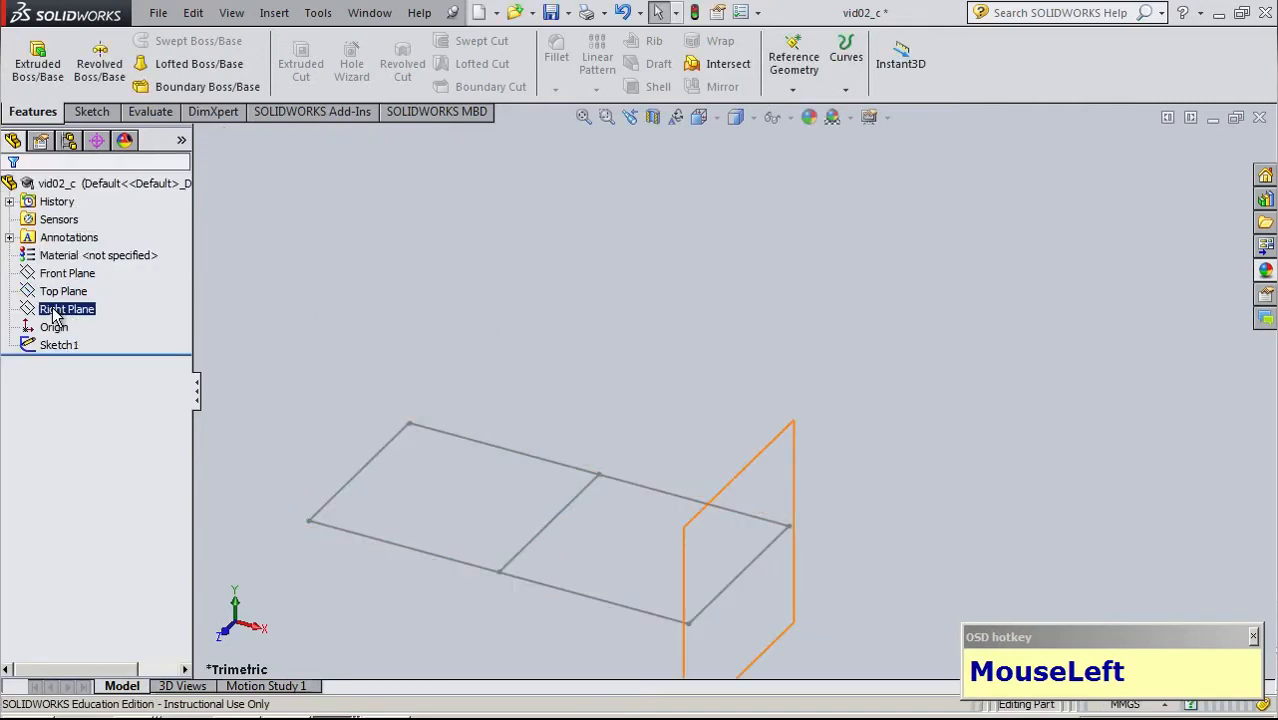
pyautogui.click(875, 598)
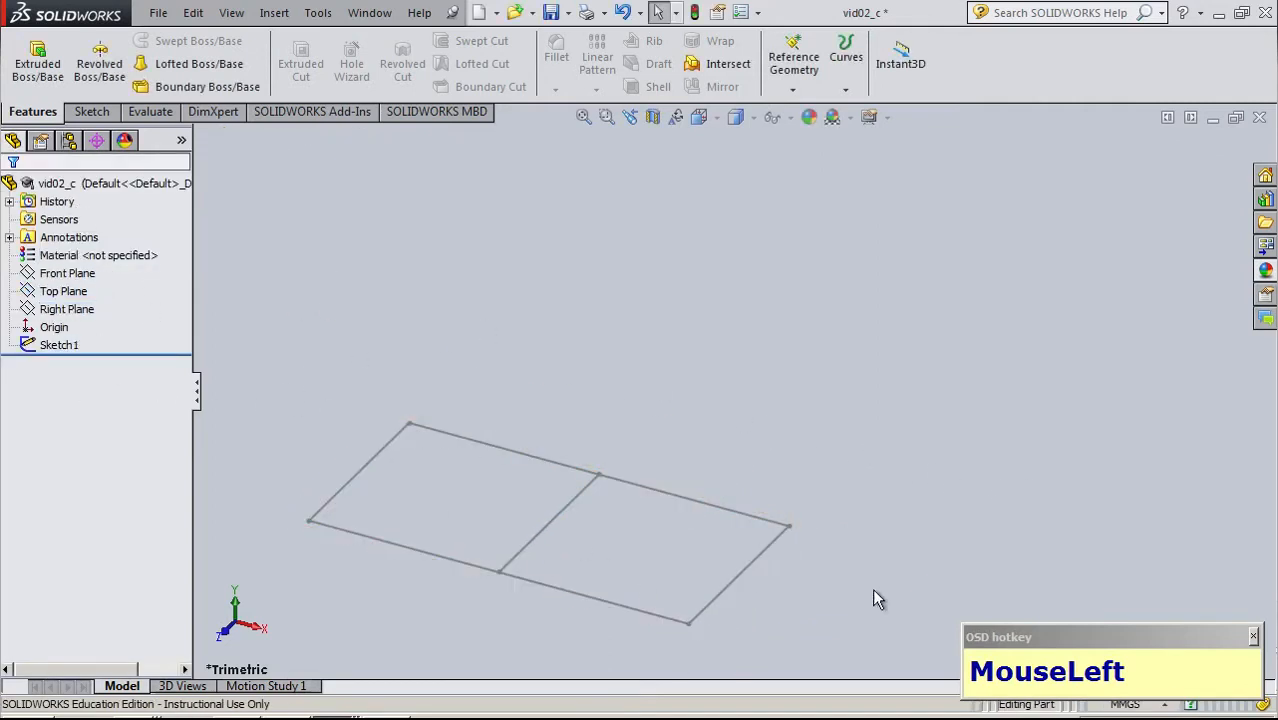
pyautogui.click(86, 338)
pyautogui.click(70, 305)
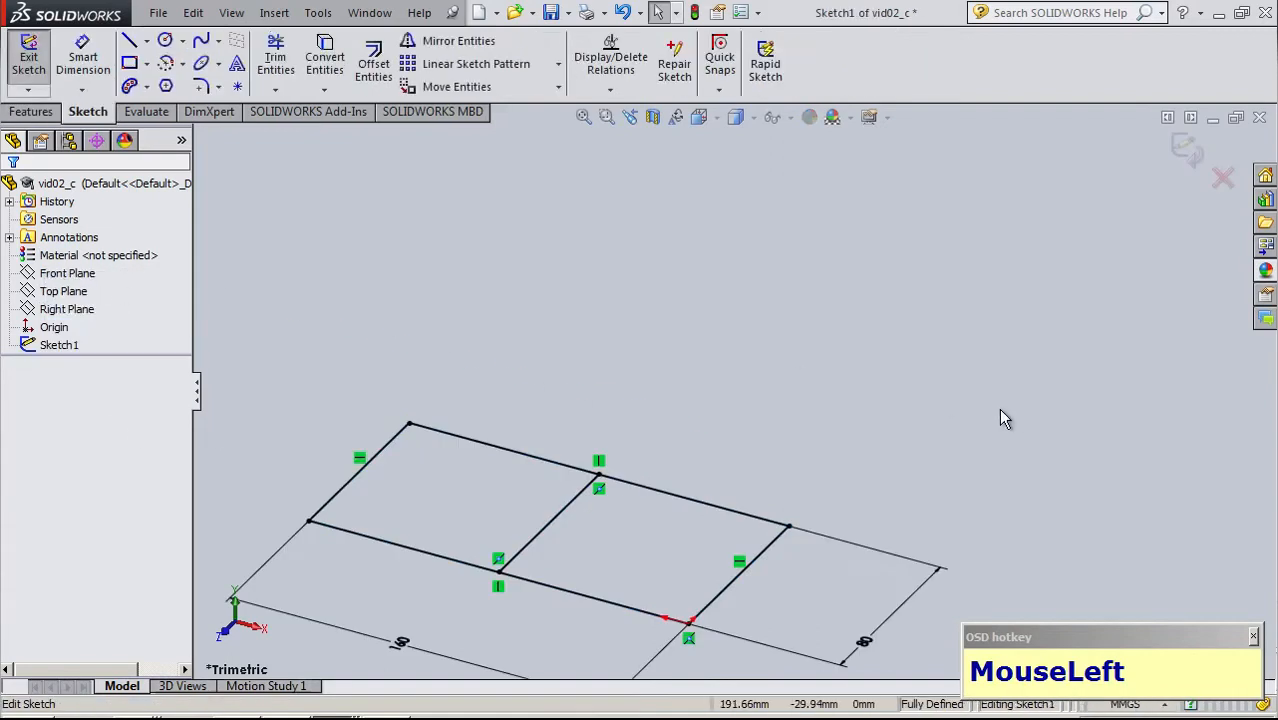
pyautogui.scroll(2, 998, 410)
pyautogui.scroll(-1, 737, 581)
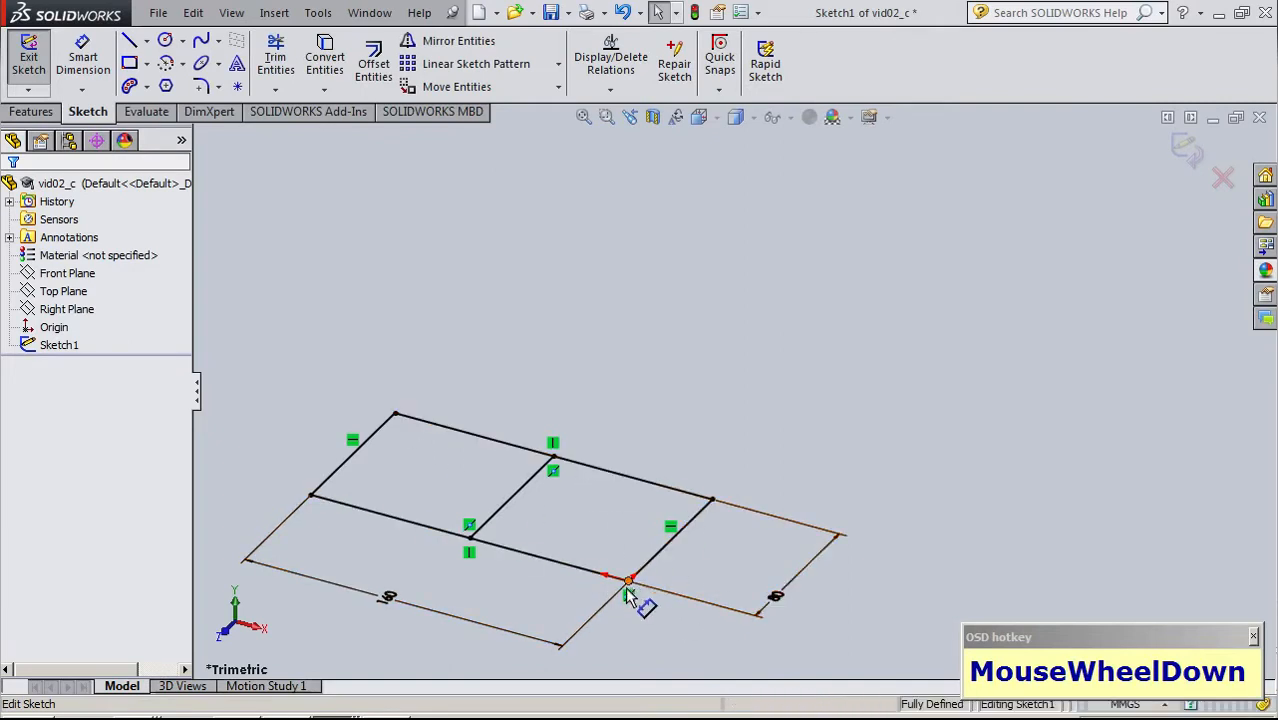
pyautogui.click(741, 340)
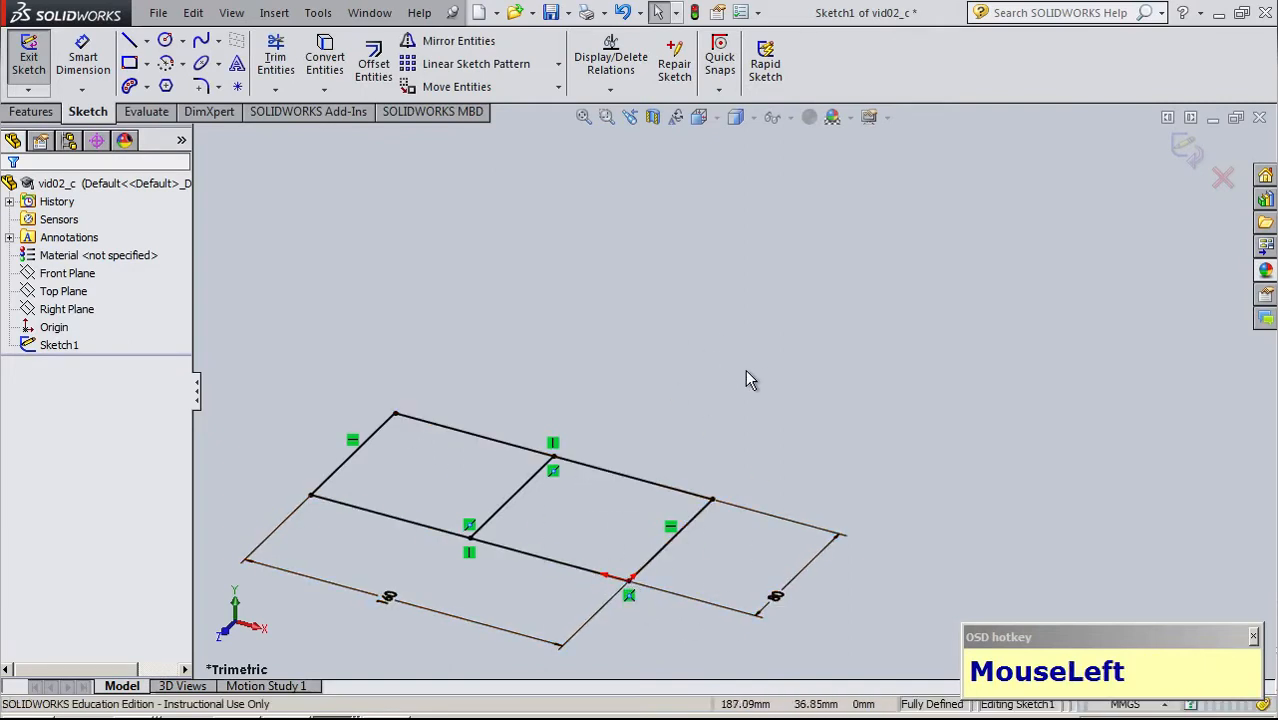
pyautogui.click(630, 597)
pyautogui.press('Delete')
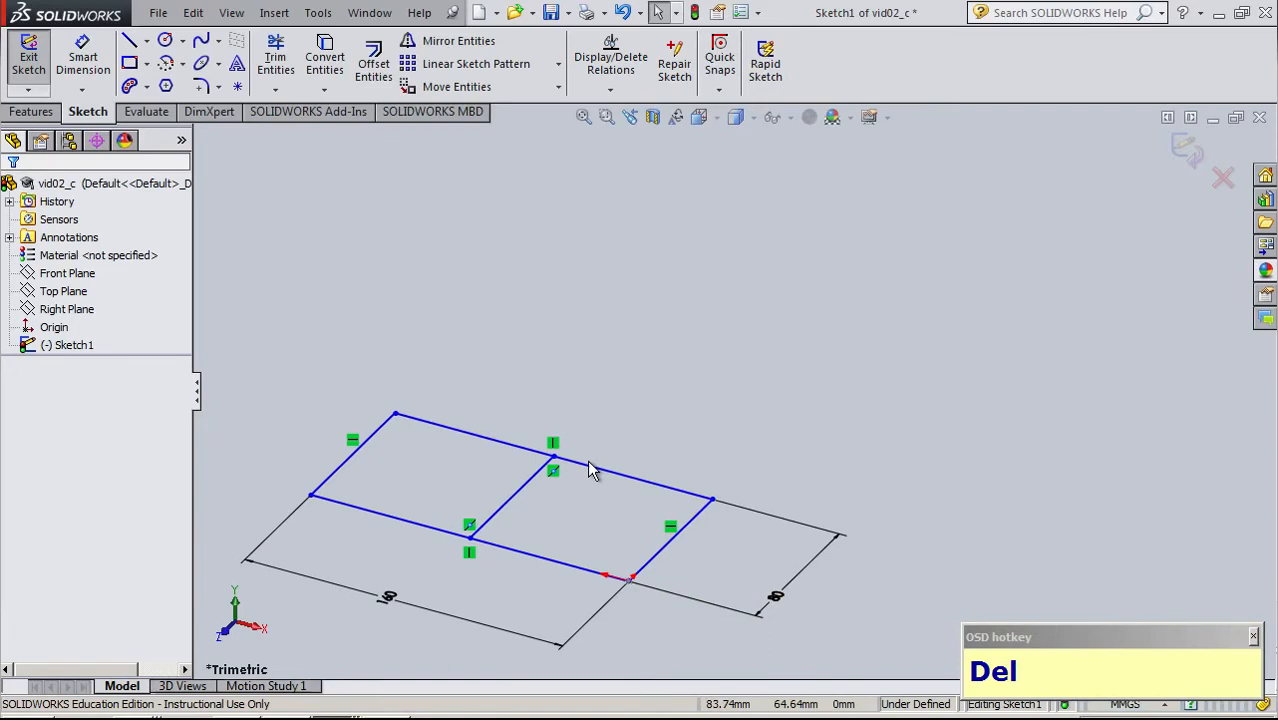
# Move the divided rectangle away from the origin and make its front-left corner coincident with the origin
pyautogui.moveTo(373, 514); pyautogui.dragTo(852, 519)
pyautogui.click(1016, 401)
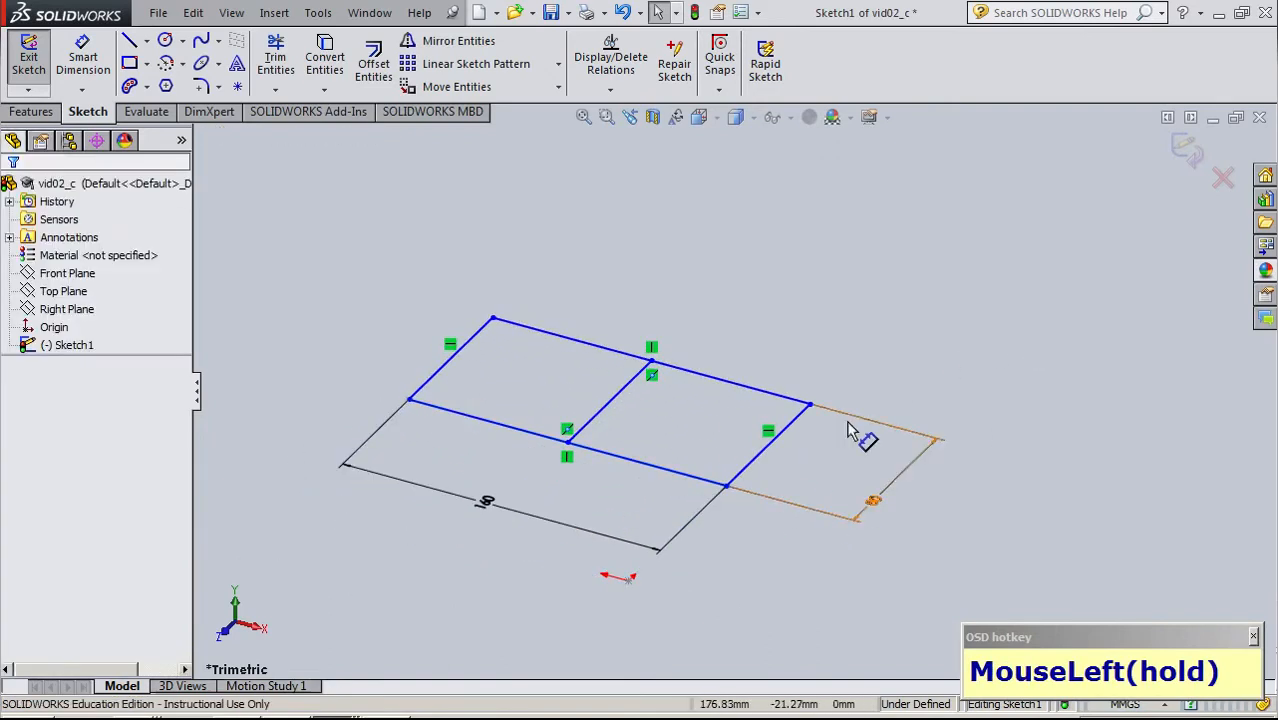
pyautogui.click(632, 580)
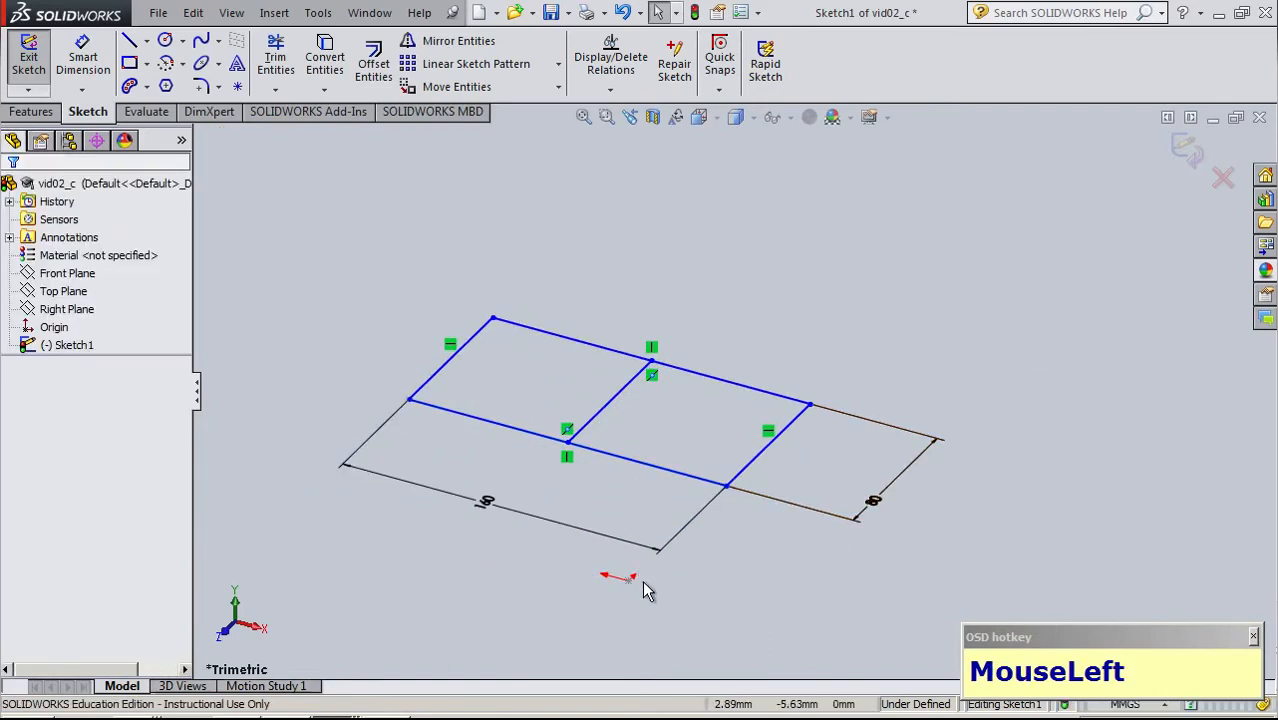
pyautogui.click(411, 399)
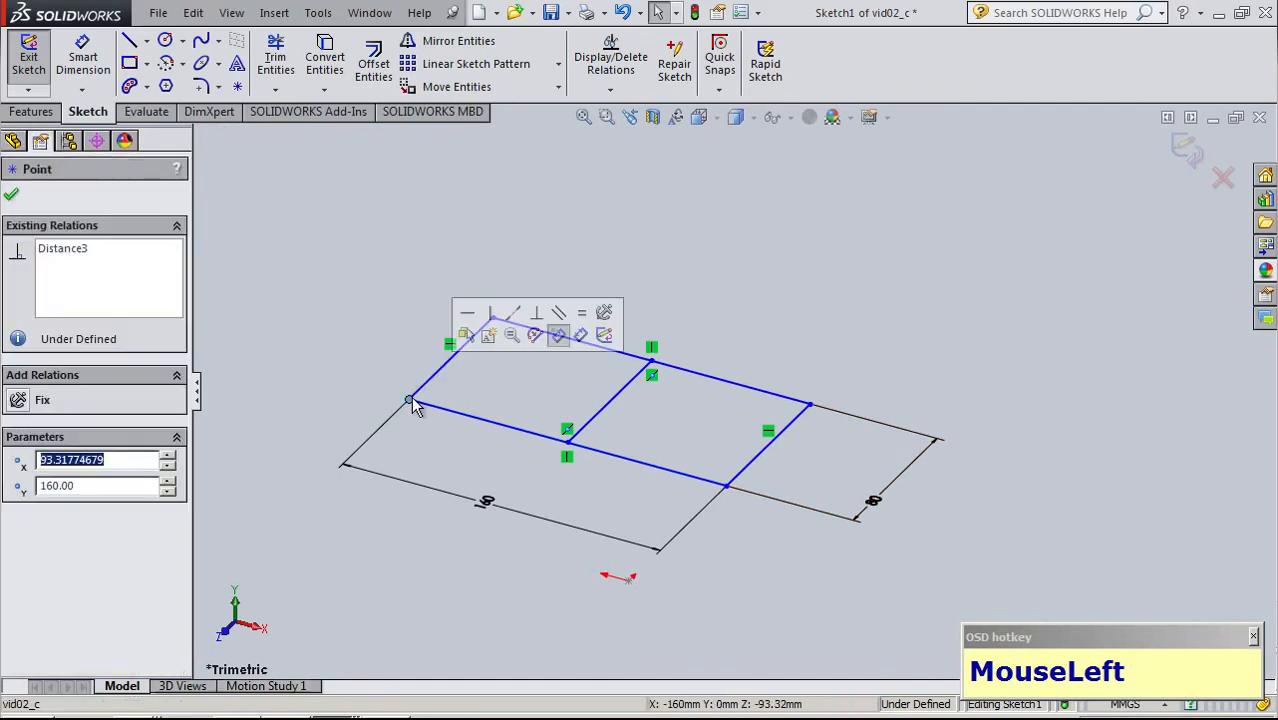
pyautogui.keyDown('ctrl'); pyautogui.click(628, 580); pyautogui.keyUp('ctrl')
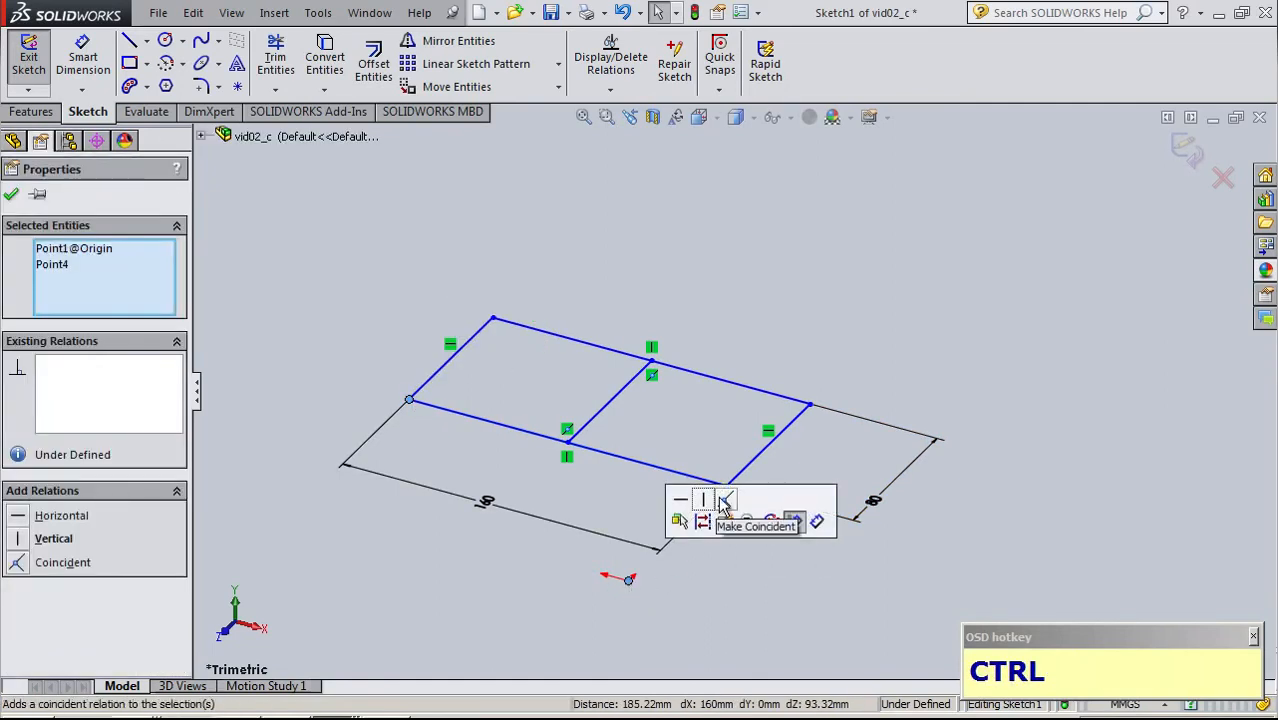
pyautogui.click(724, 502)
pyautogui.click(770, 282)
pyautogui.scroll(1, 770, 282)
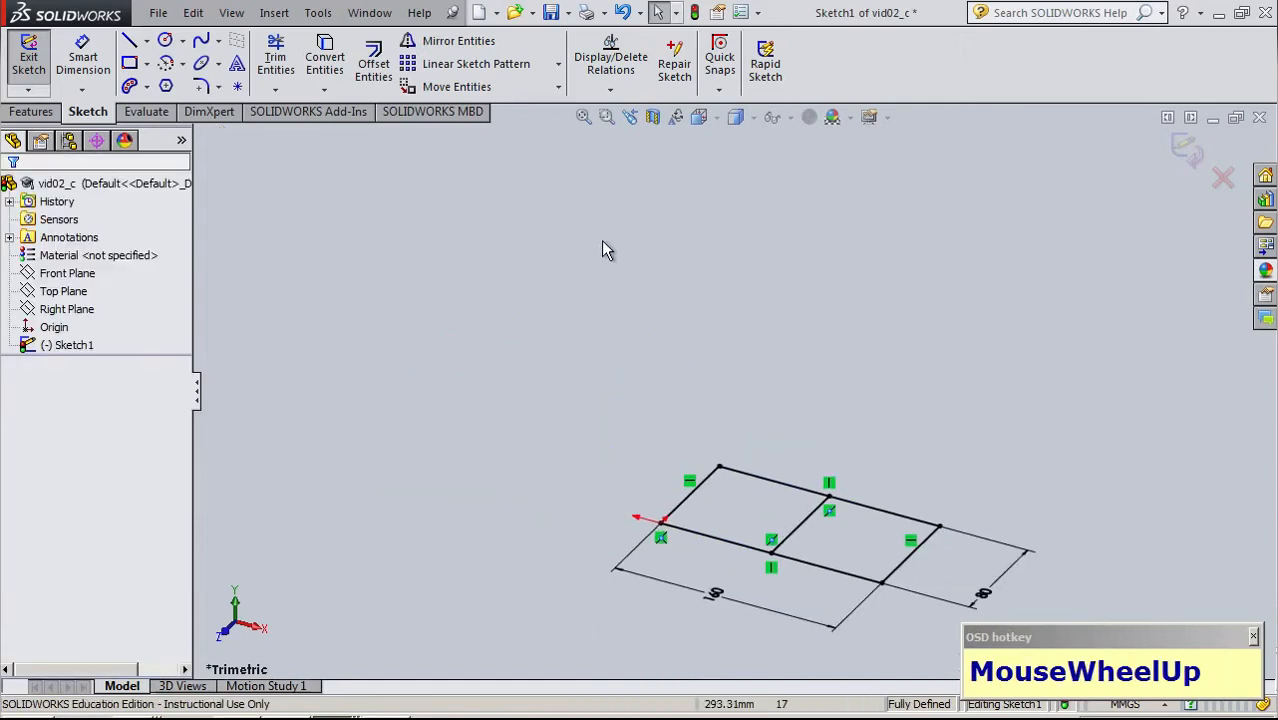
# Exit the repositioned sketch and save the part vid02_c
pyautogui.click(28, 56)
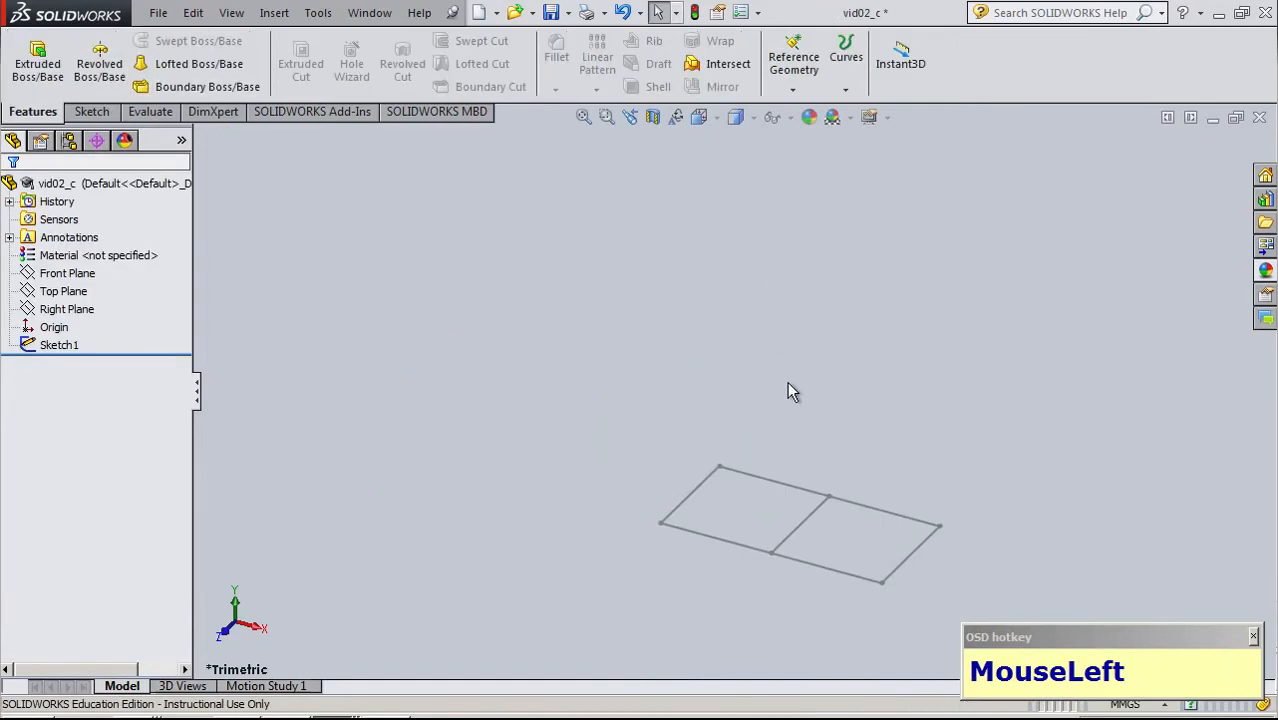
pyautogui.press('ctrl')
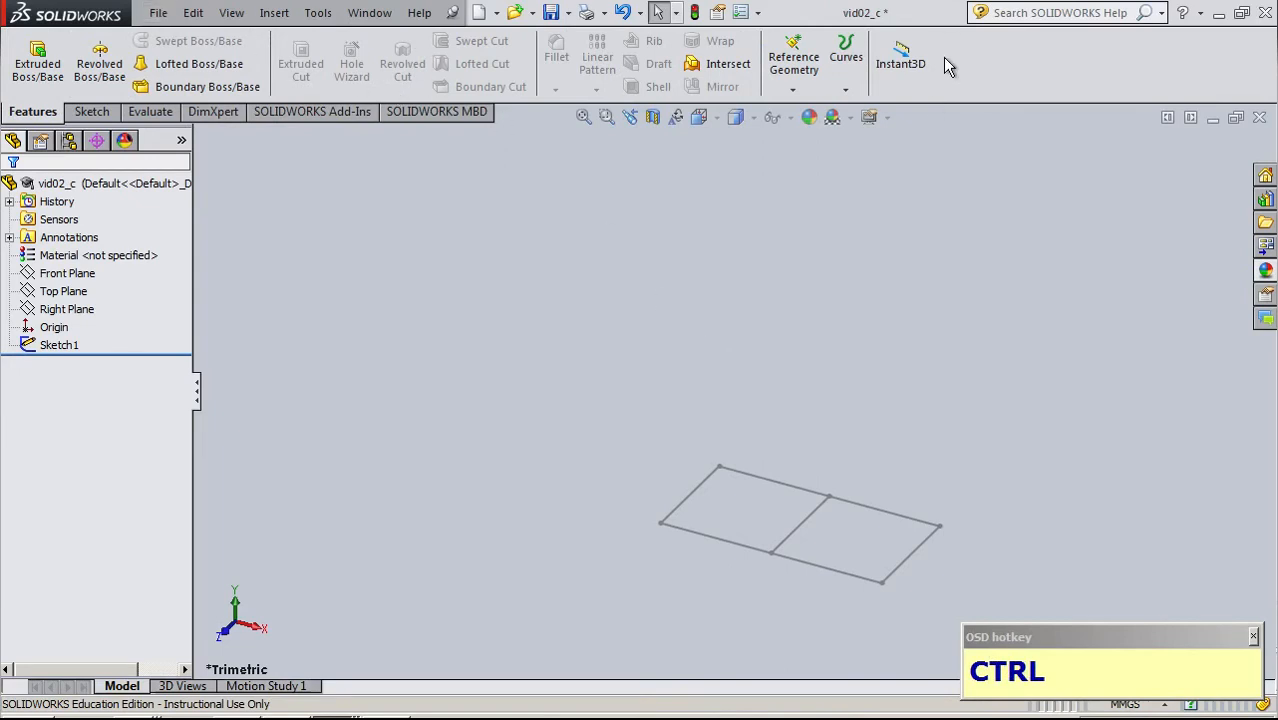
pyautogui.hotkey('ctrl', 's')
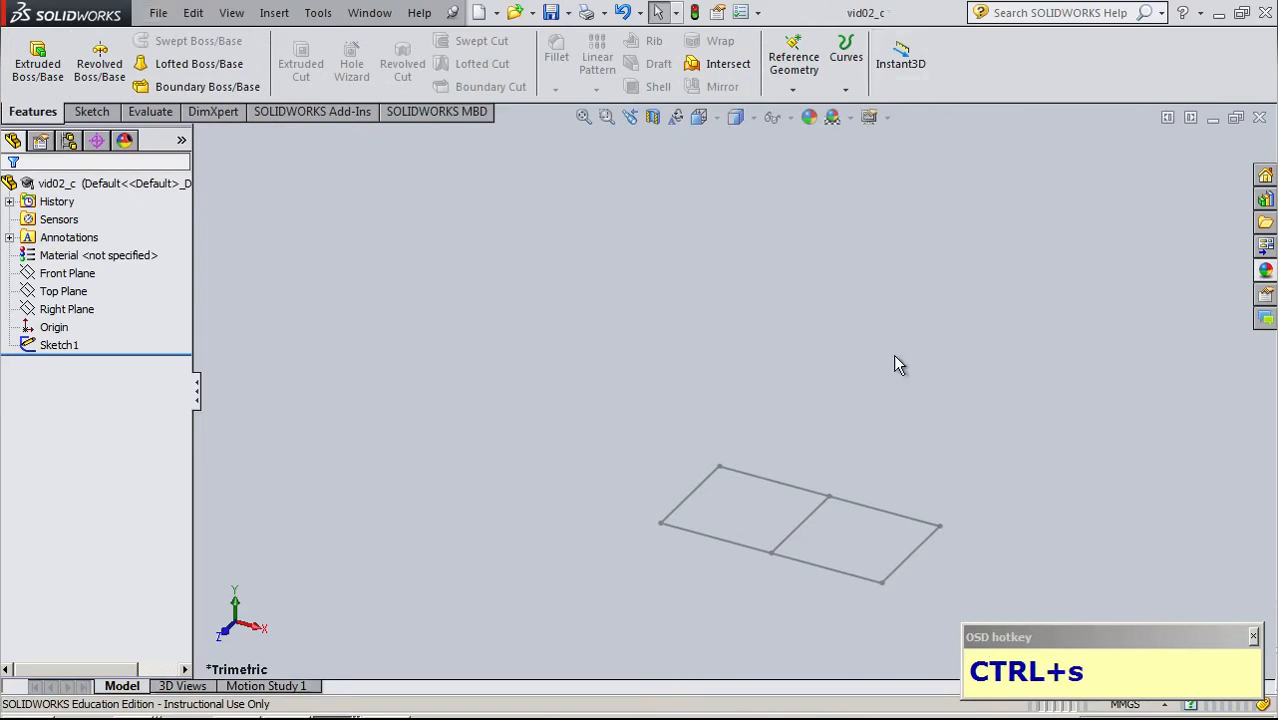
pyautogui.click(974, 458)
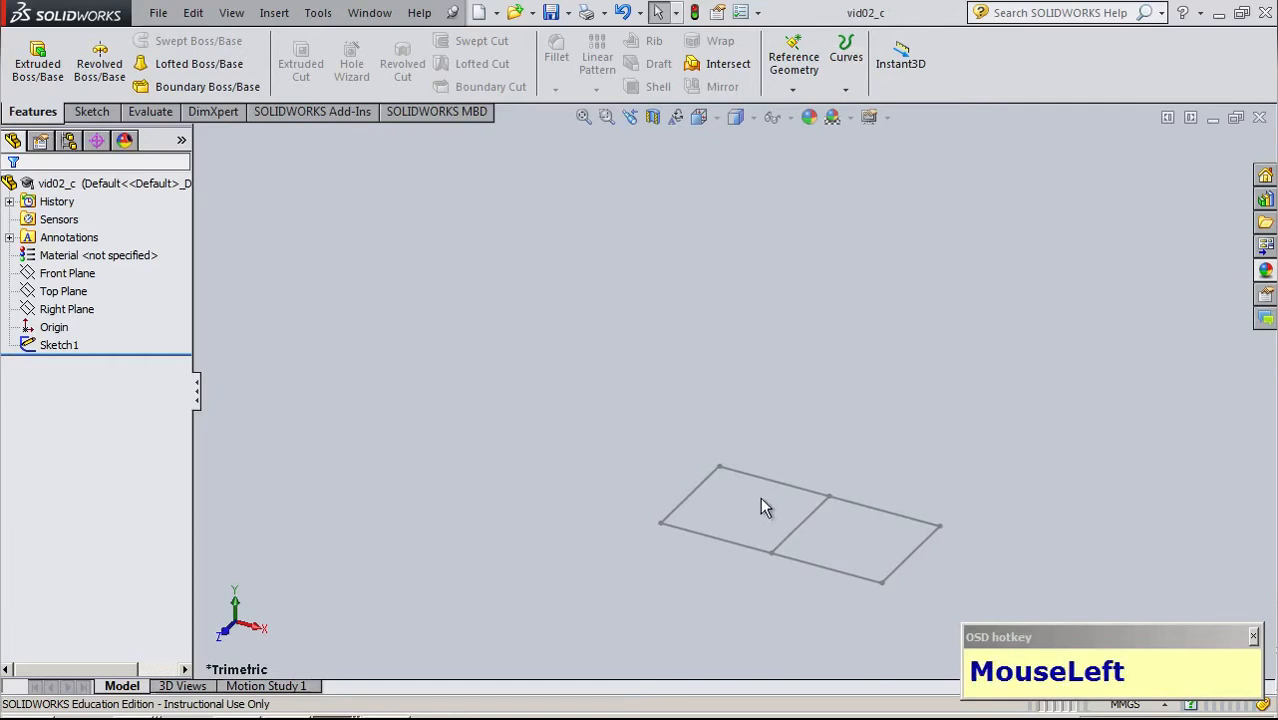
# Start a Boss-Extrude from the divided rectangle sketch
pyautogui.click(58, 345)
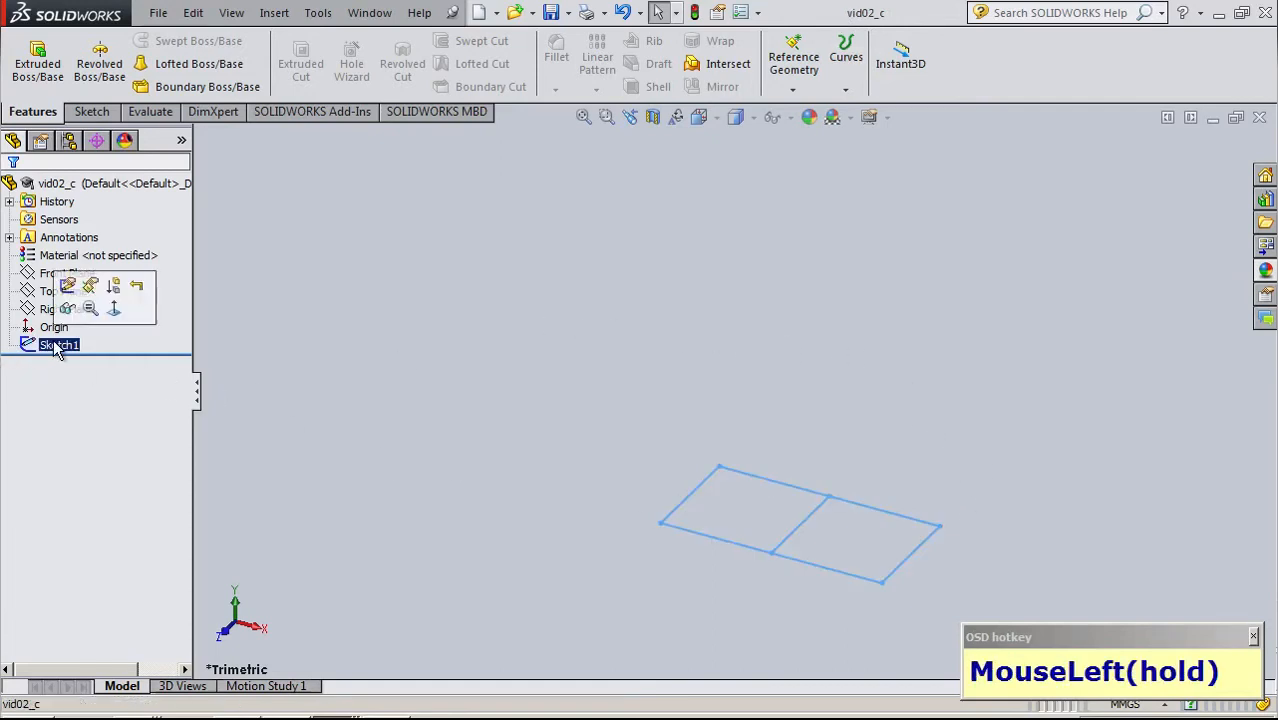
pyautogui.click(35, 60)
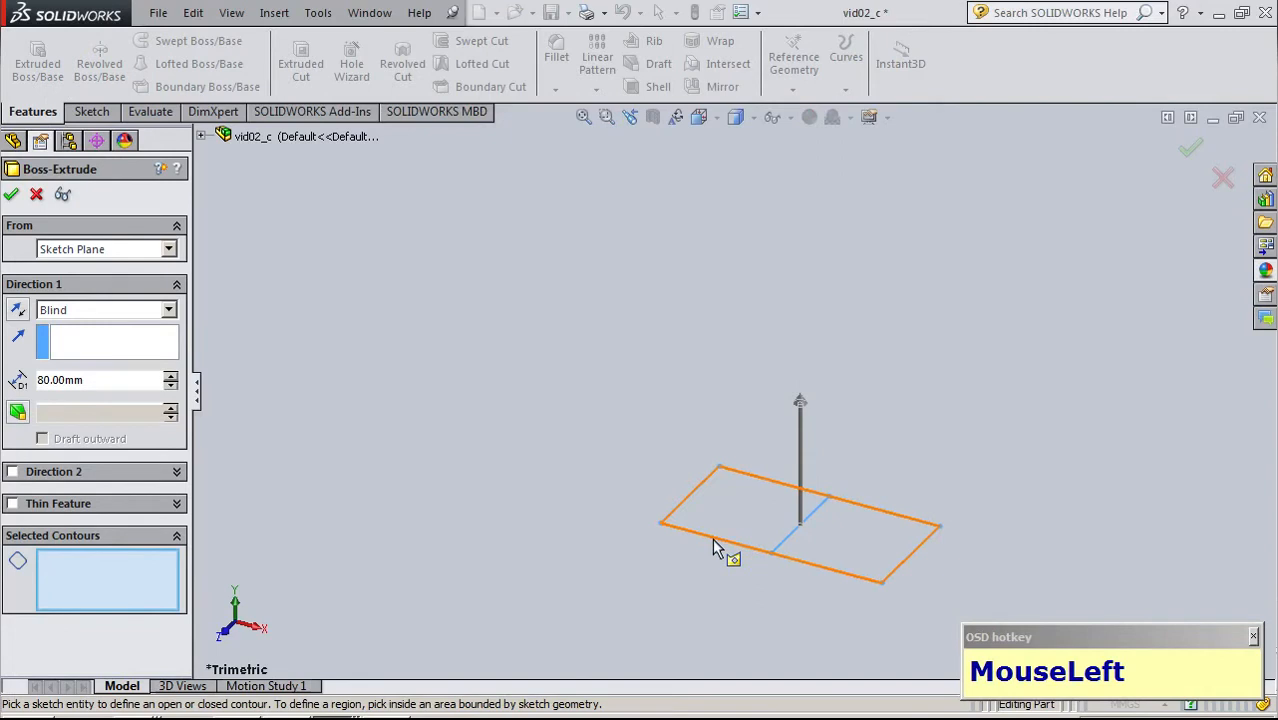
pyautogui.click(741, 535)
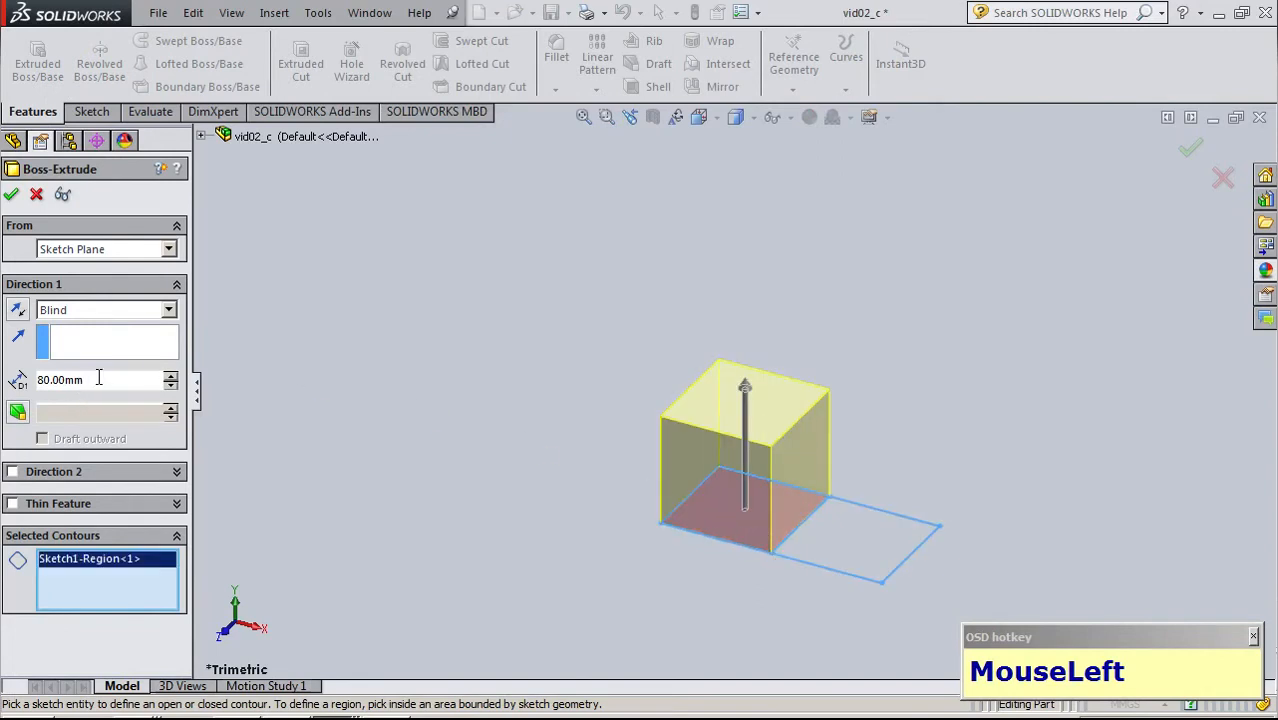
pyautogui.moveTo(98, 378); pyautogui.dragTo(38, 380)
pyautogui.press('End')
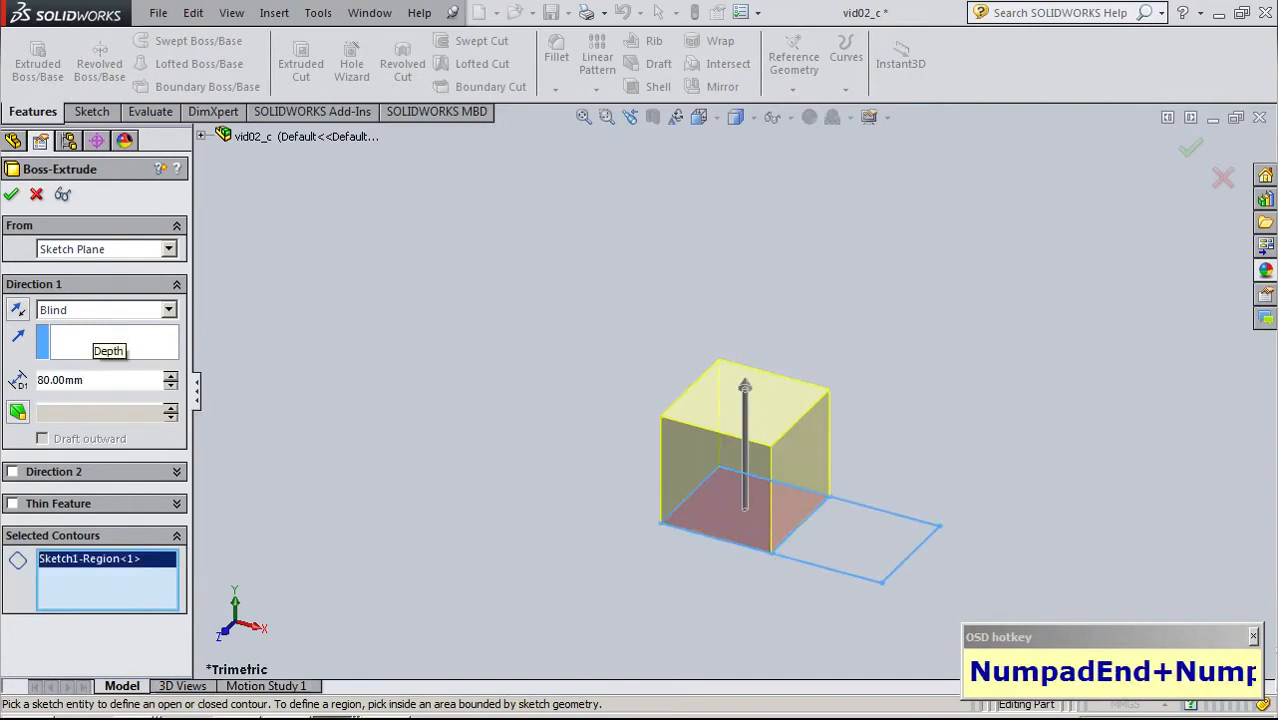
pyautogui.click(90, 379)
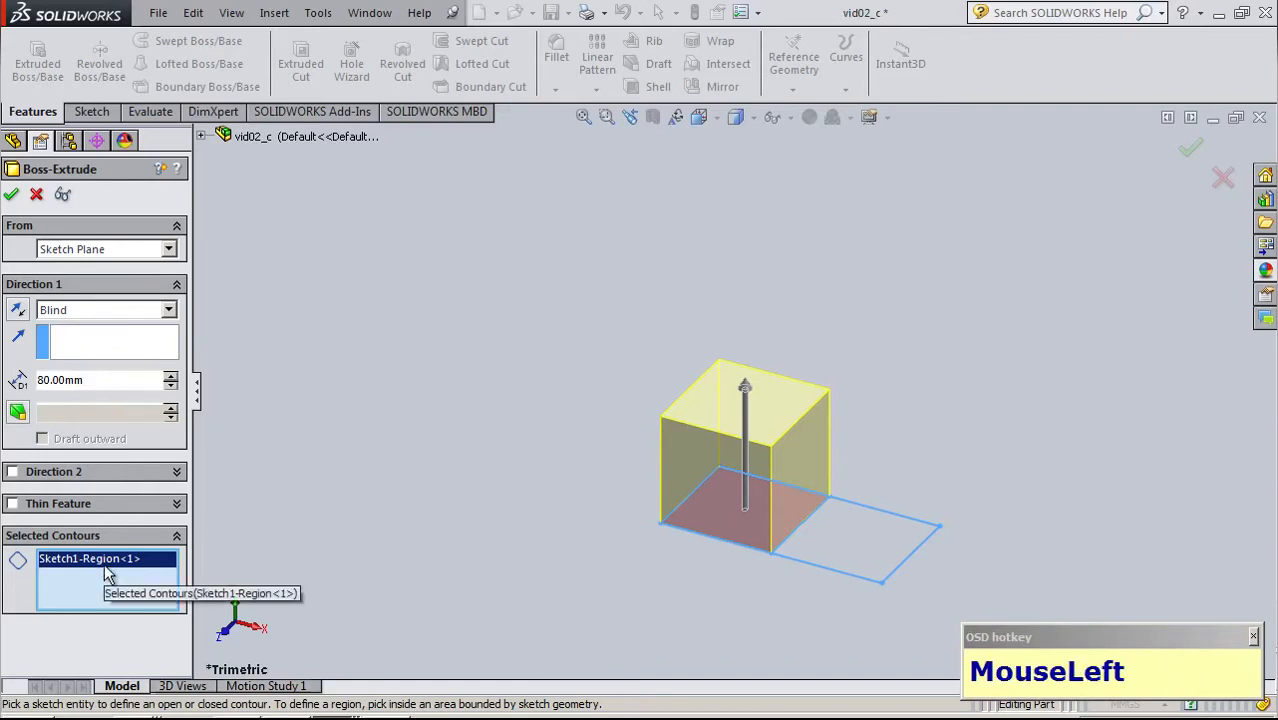
pyautogui.press('Delete')
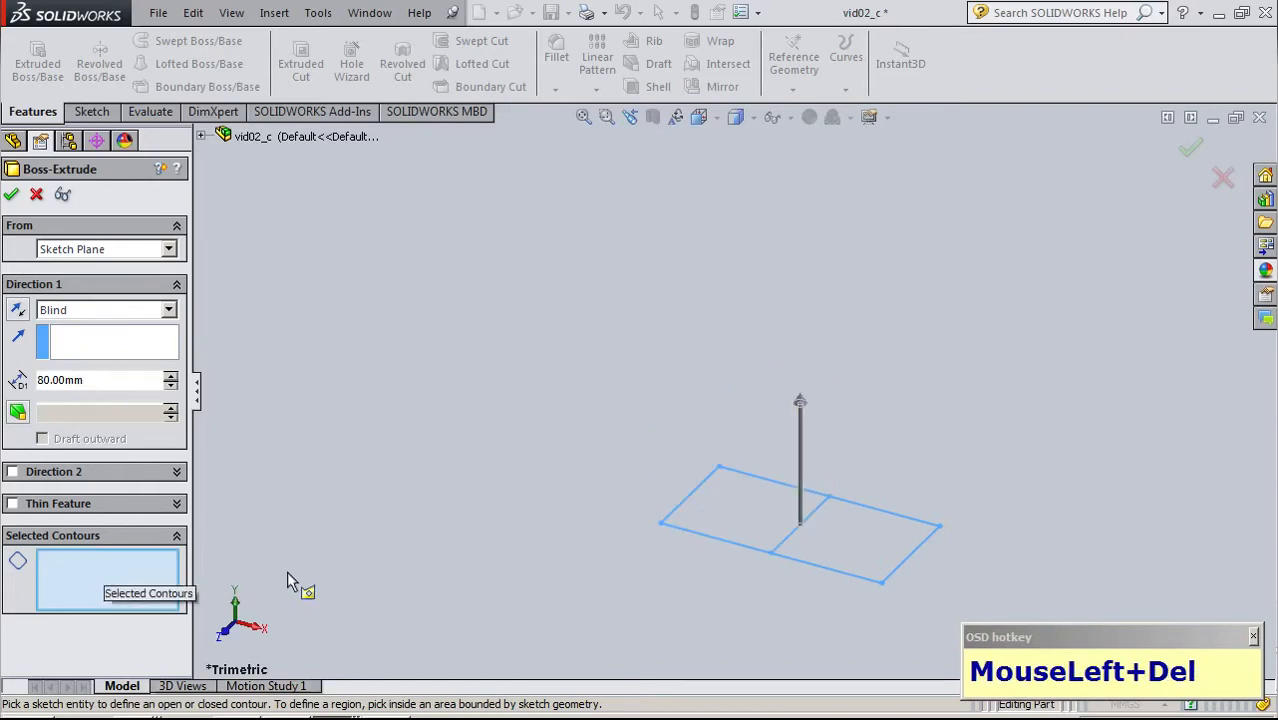
# Extrude the full outer contour of the rectangle 80 mm upward as a blind boss
pyautogui.click(723, 543)
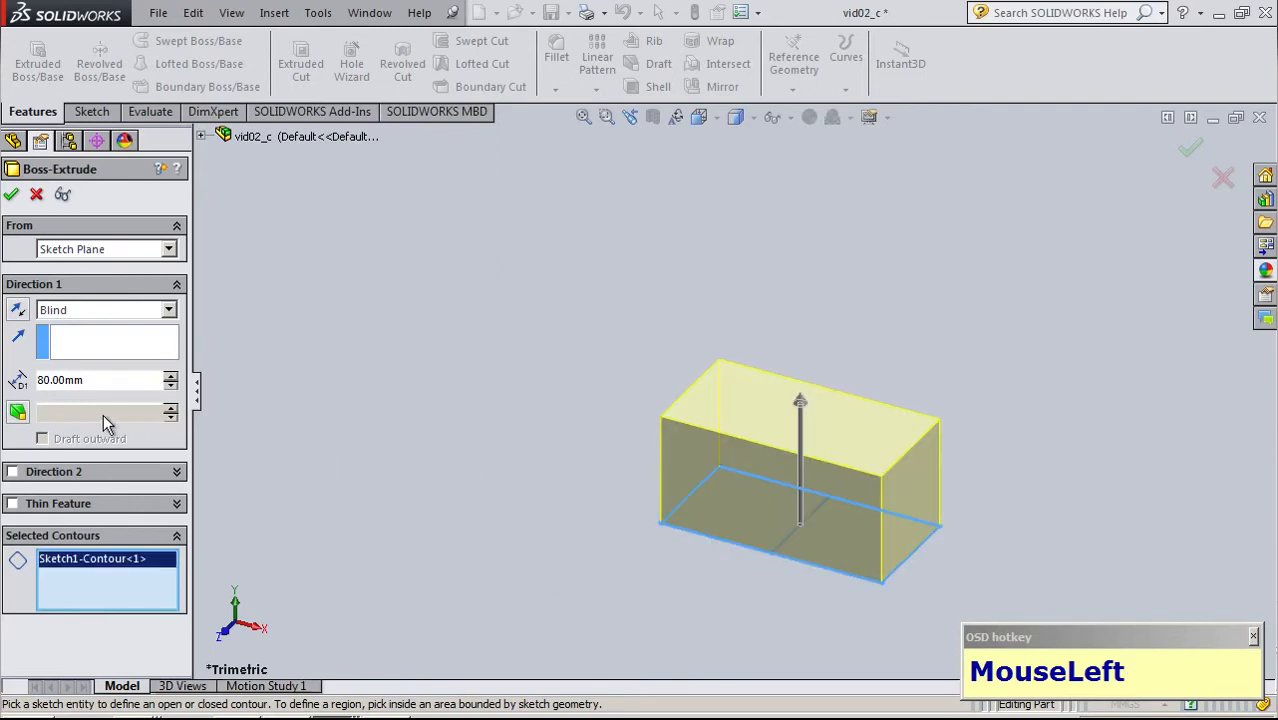
pyautogui.click(11, 194)
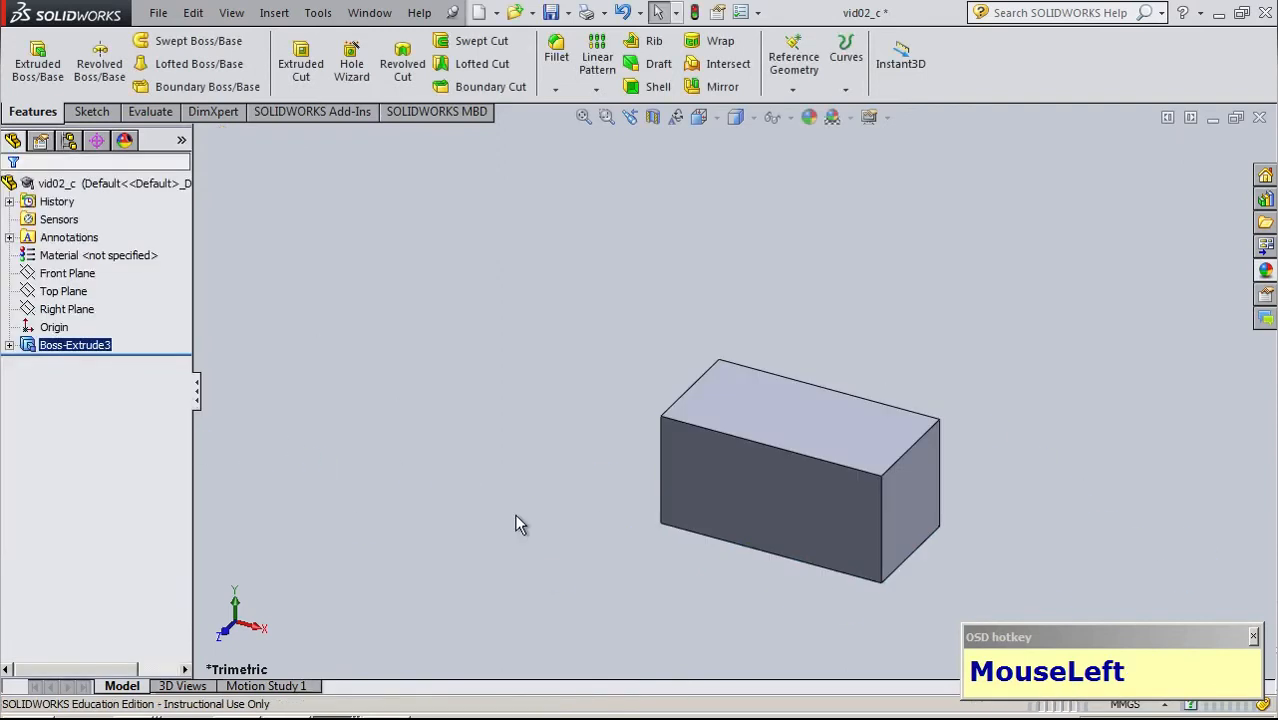
# Start a second Boss-Extrude from the same sketch, with Surface/Face/Plane as its start condition and the block's top face as its start
pyautogui.click(9, 345)
pyautogui.click(78, 362)
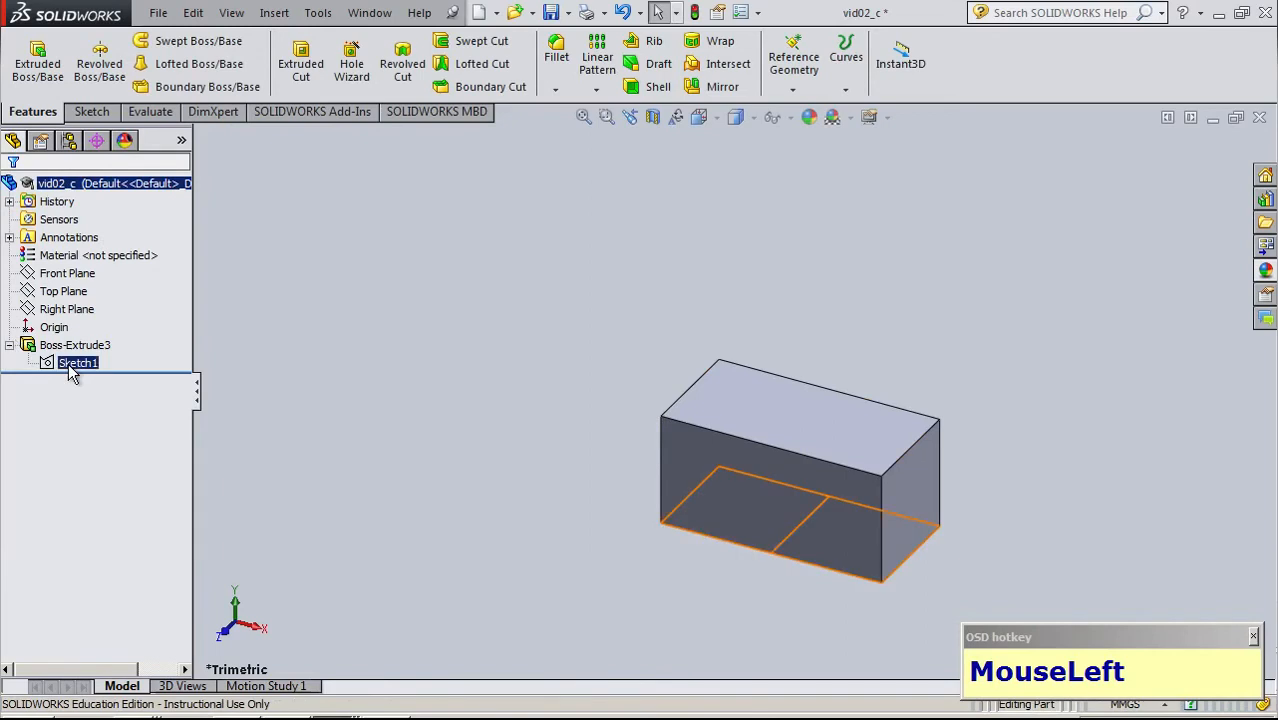
pyautogui.click(38, 62)
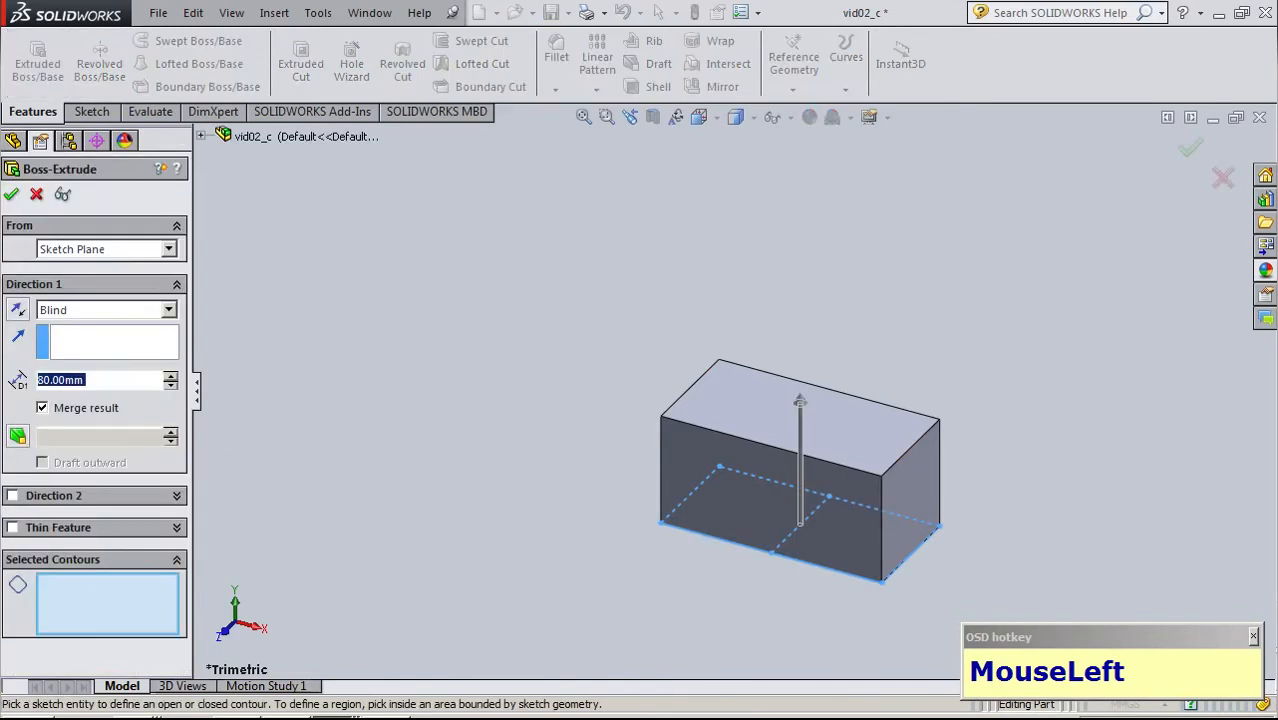
pyautogui.click(81, 310)
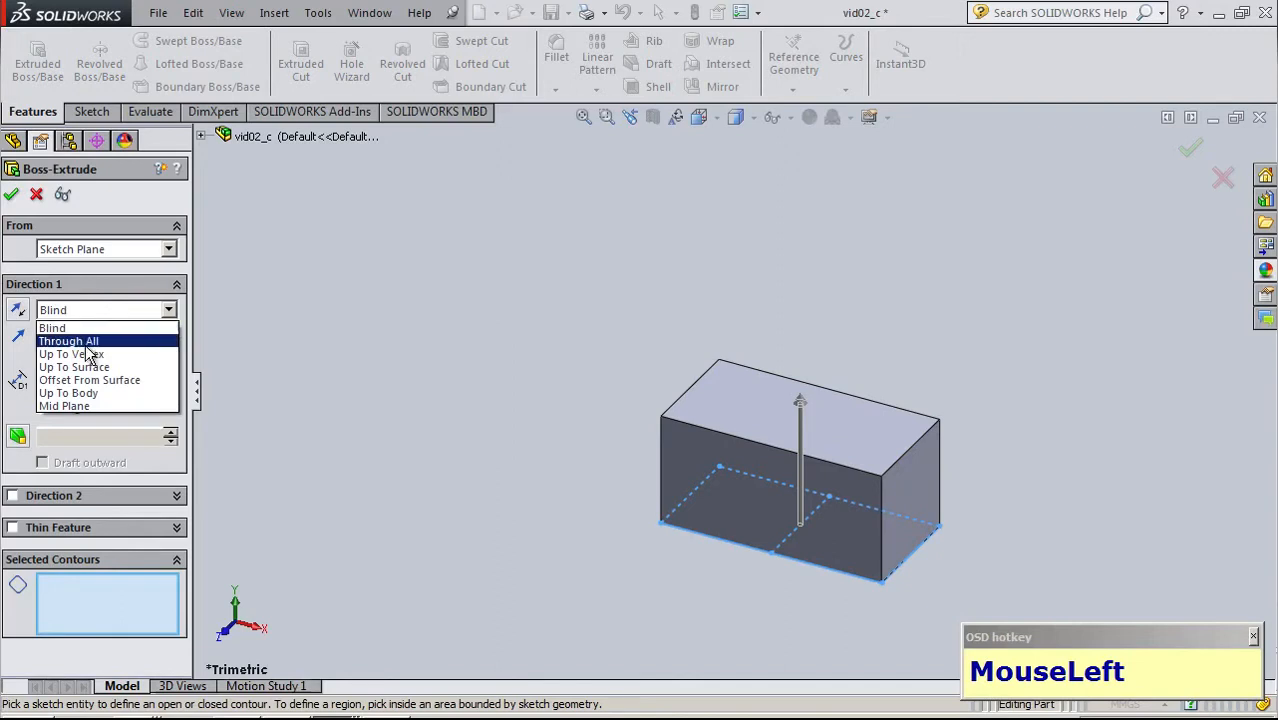
pyautogui.click(391, 271)
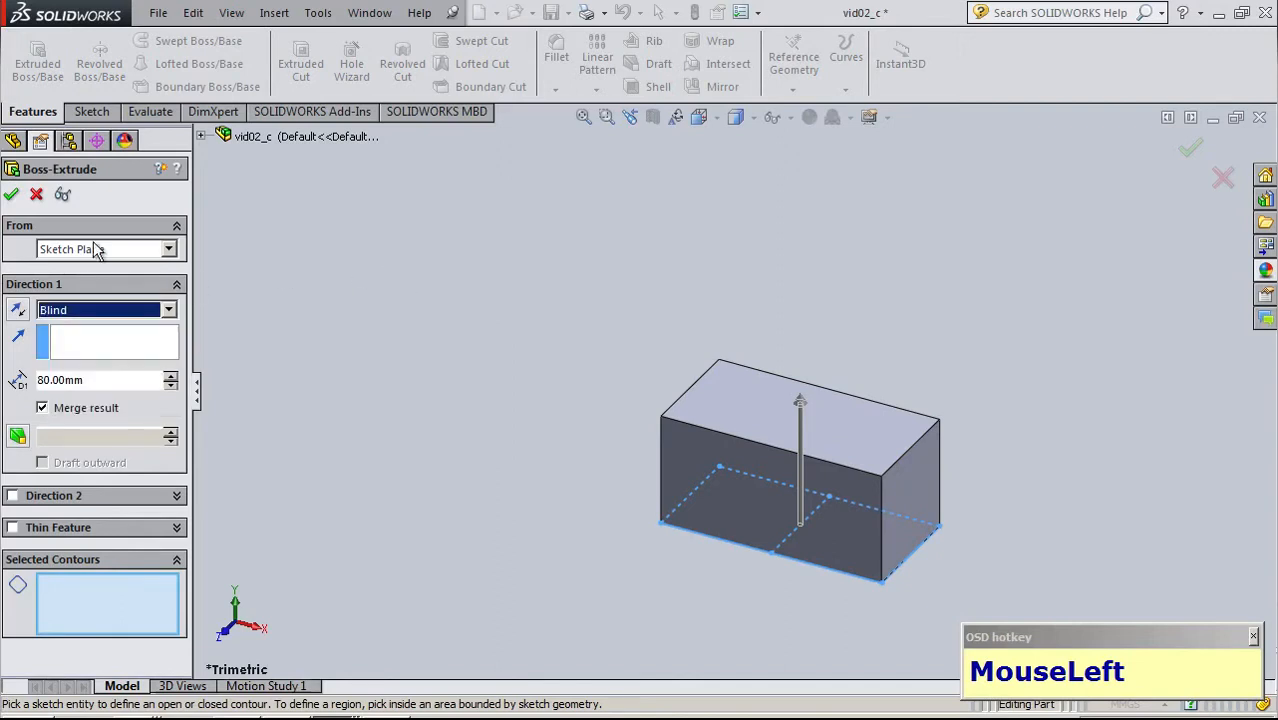
pyautogui.click(100, 249)
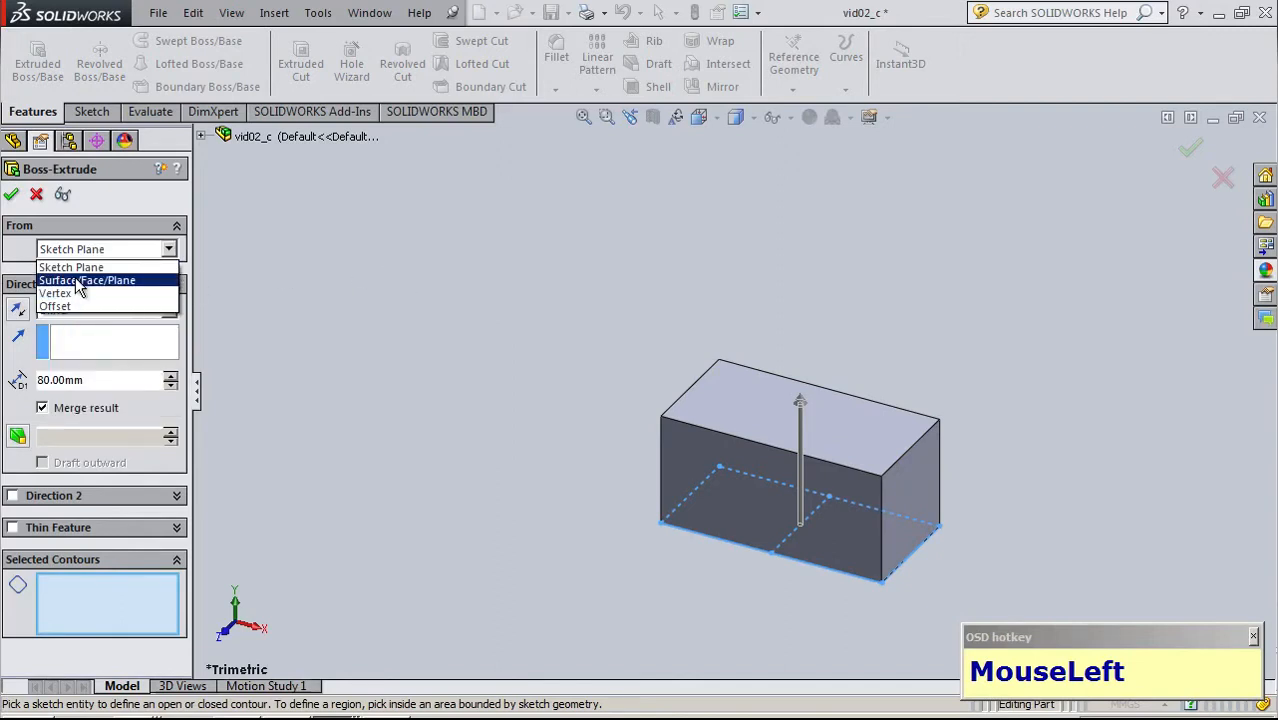
pyautogui.click(79, 283)
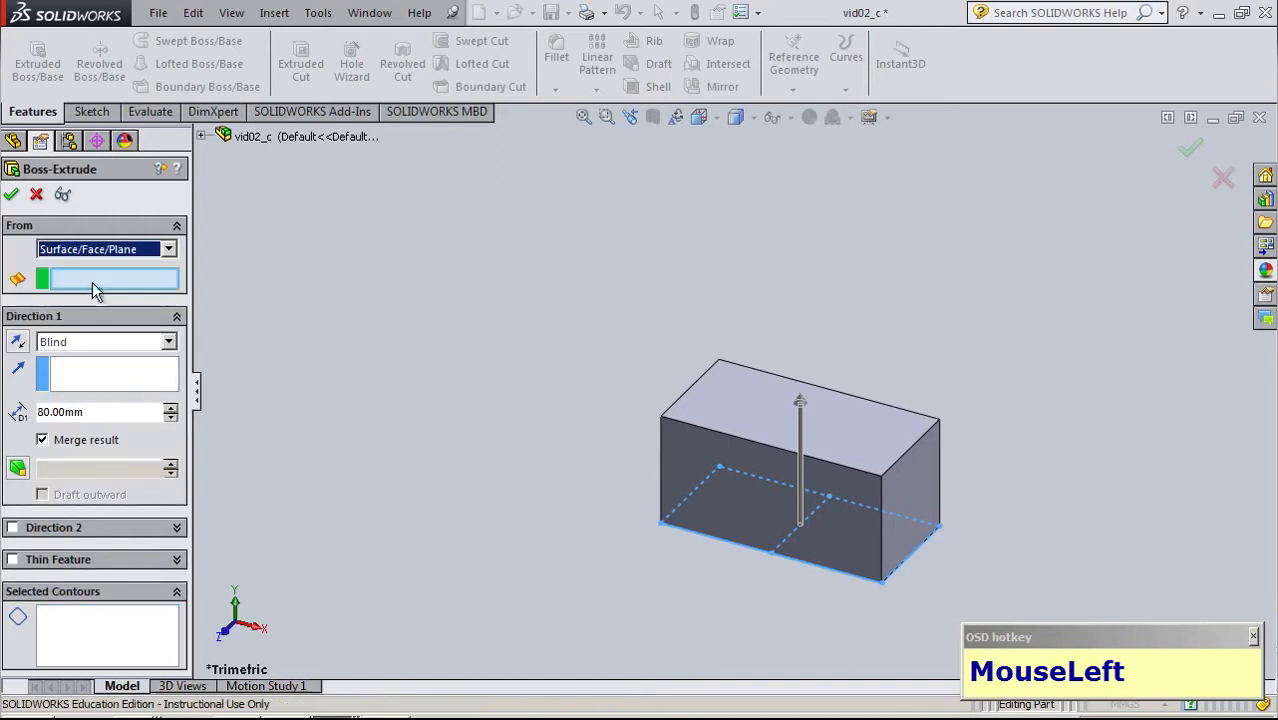
pyautogui.click(752, 404)
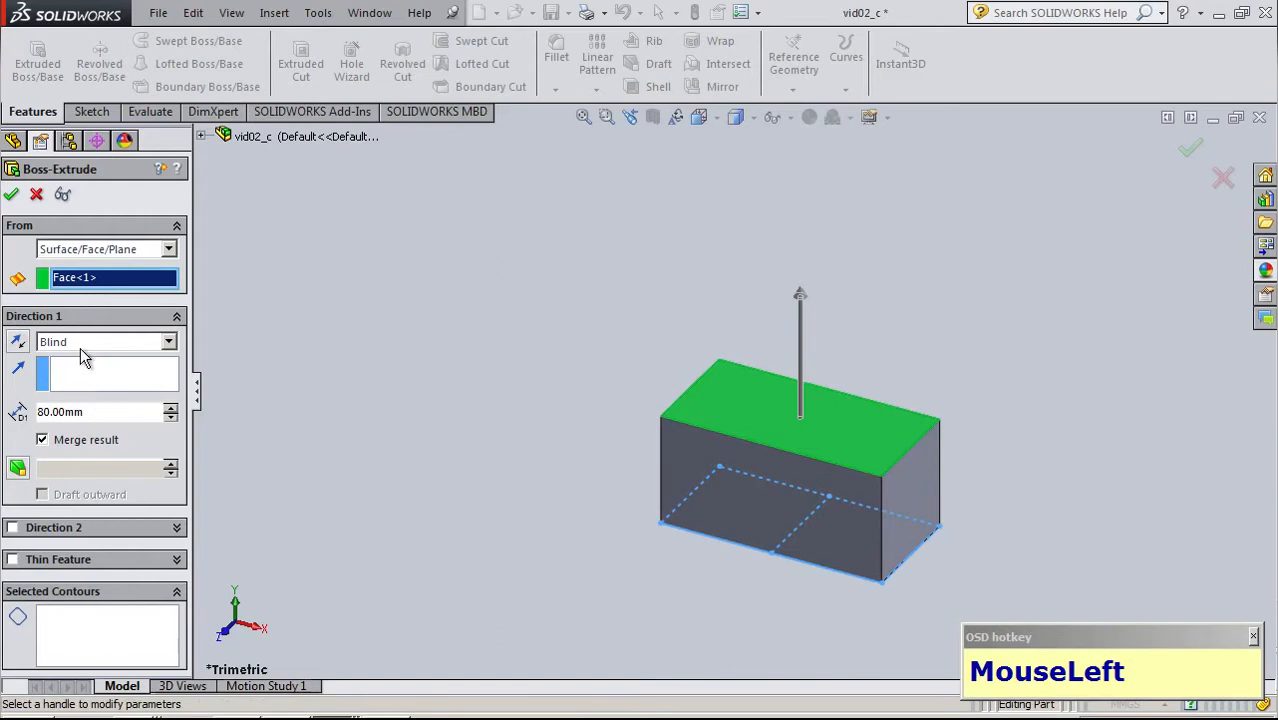
# Extrude the left half region of the sketch 80 mm up from the block's top face, merged with it, and save the part
pyautogui.click(104, 633)
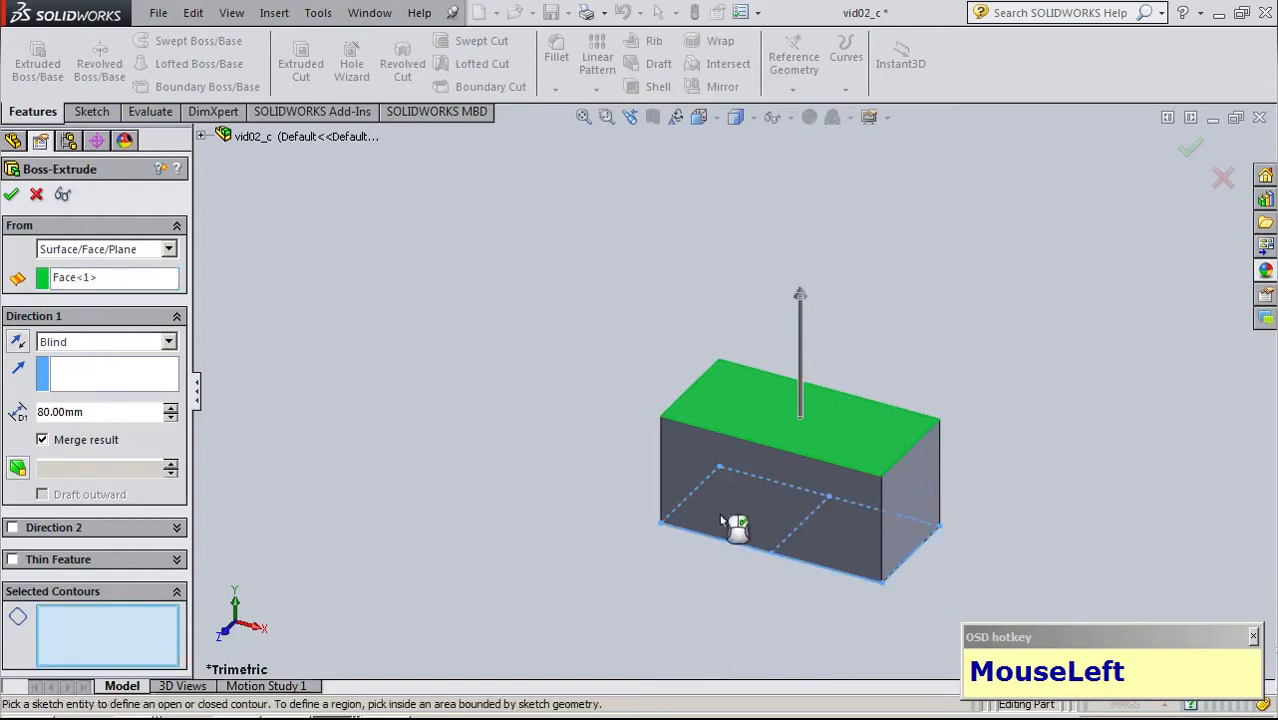
pyautogui.click(766, 527)
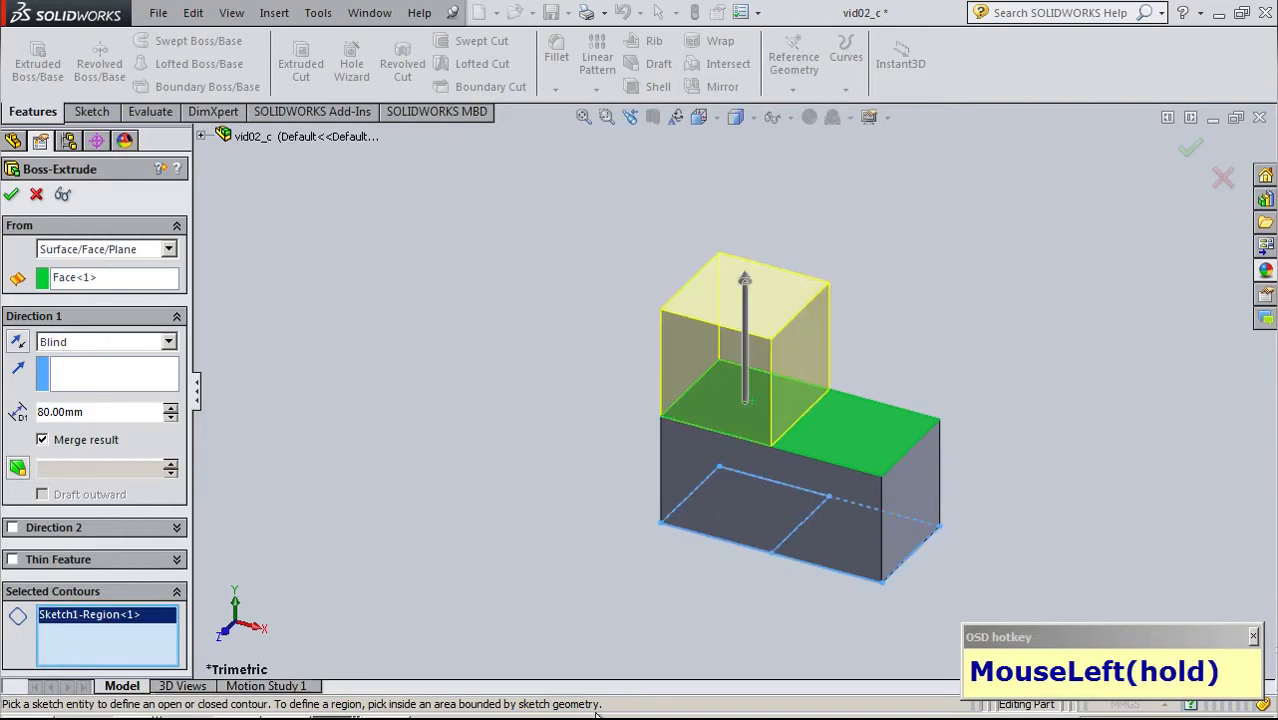
pyautogui.click(11, 196)
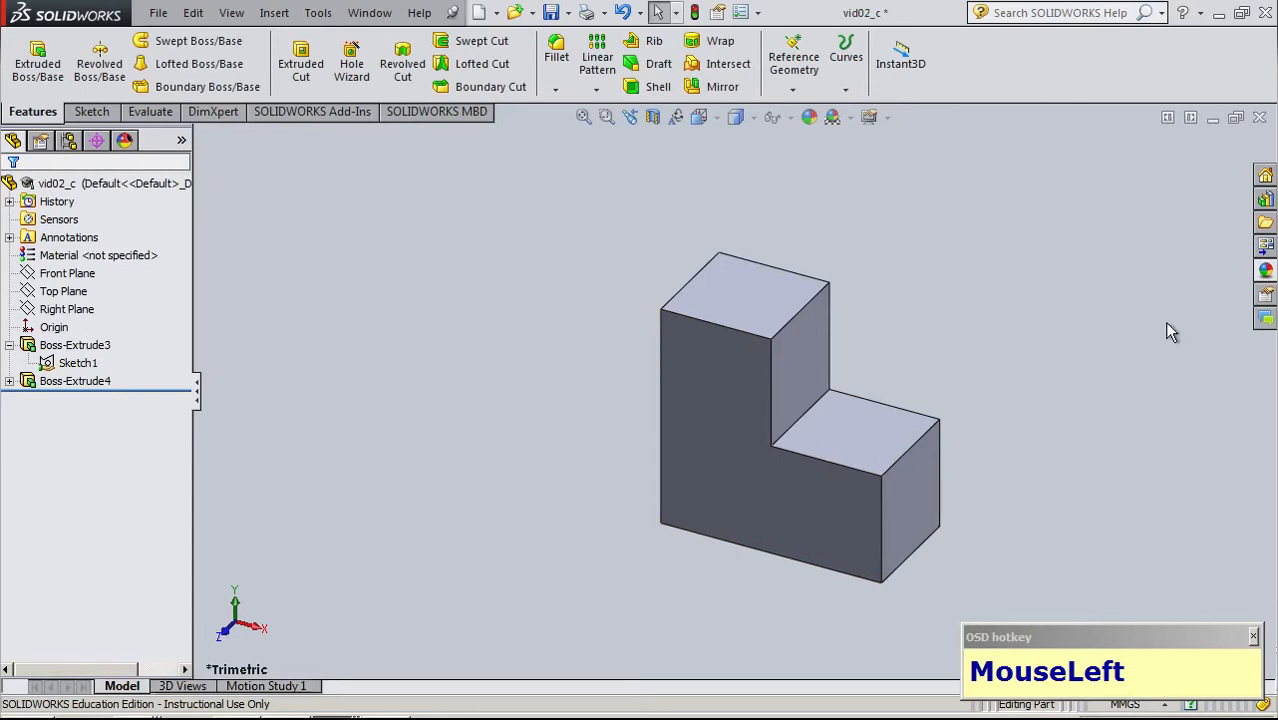
pyautogui.hotkey('ctrl', 's')
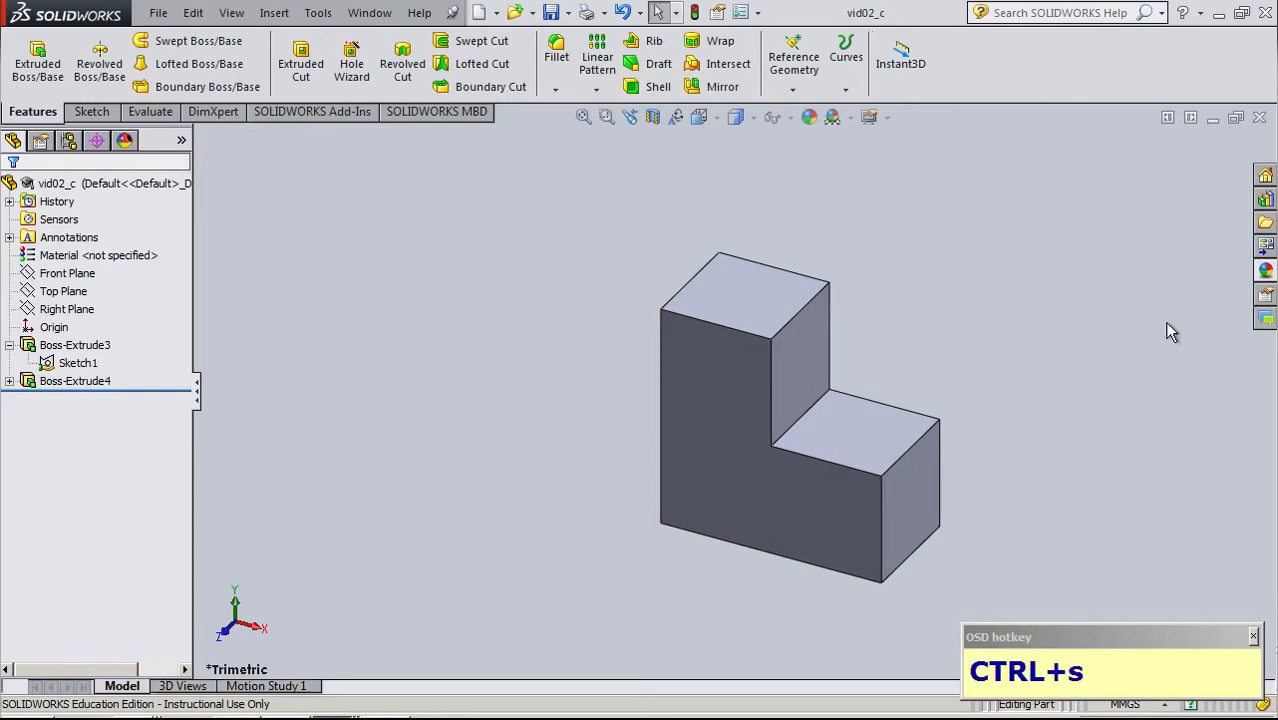
# Switch to the PowerPoint presentation class_wk03_1 to view the Extrude Along Z slide
pyautogui.click(1108, 344)
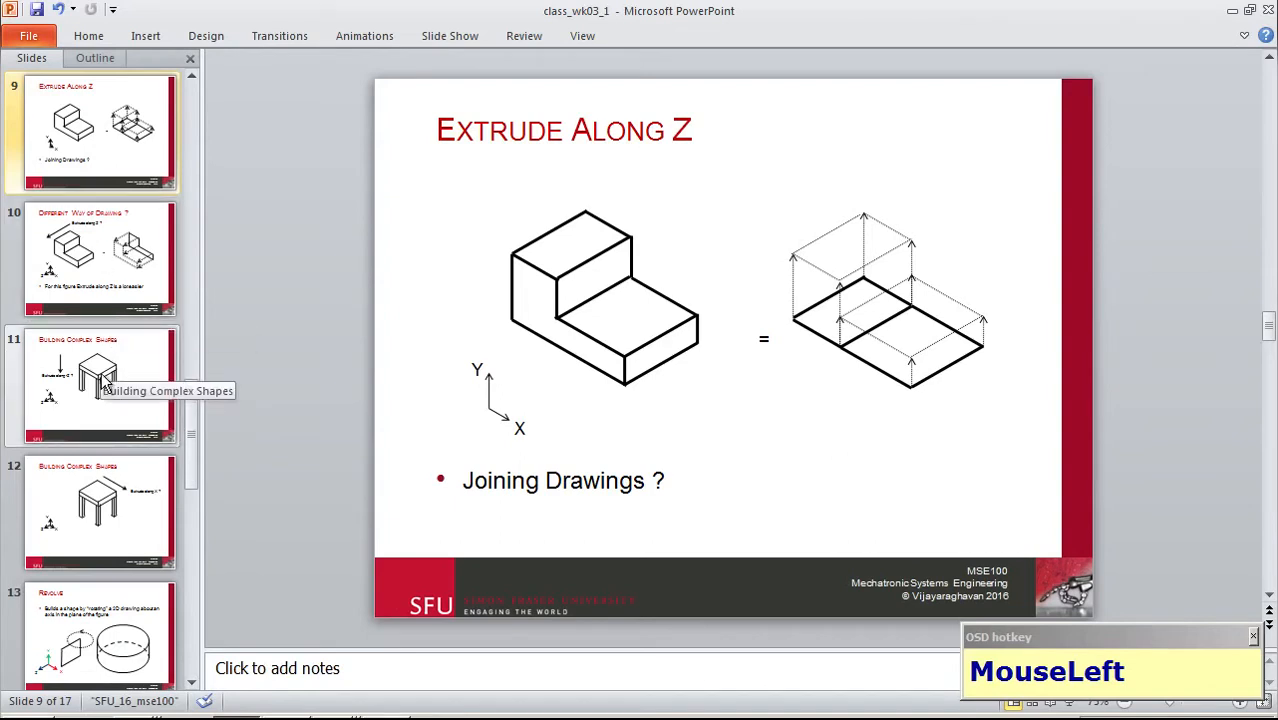
# View the Different Way of Drawing slide and the first Building Complex Shapes slide with the table figure
pyautogui.click(100, 275)
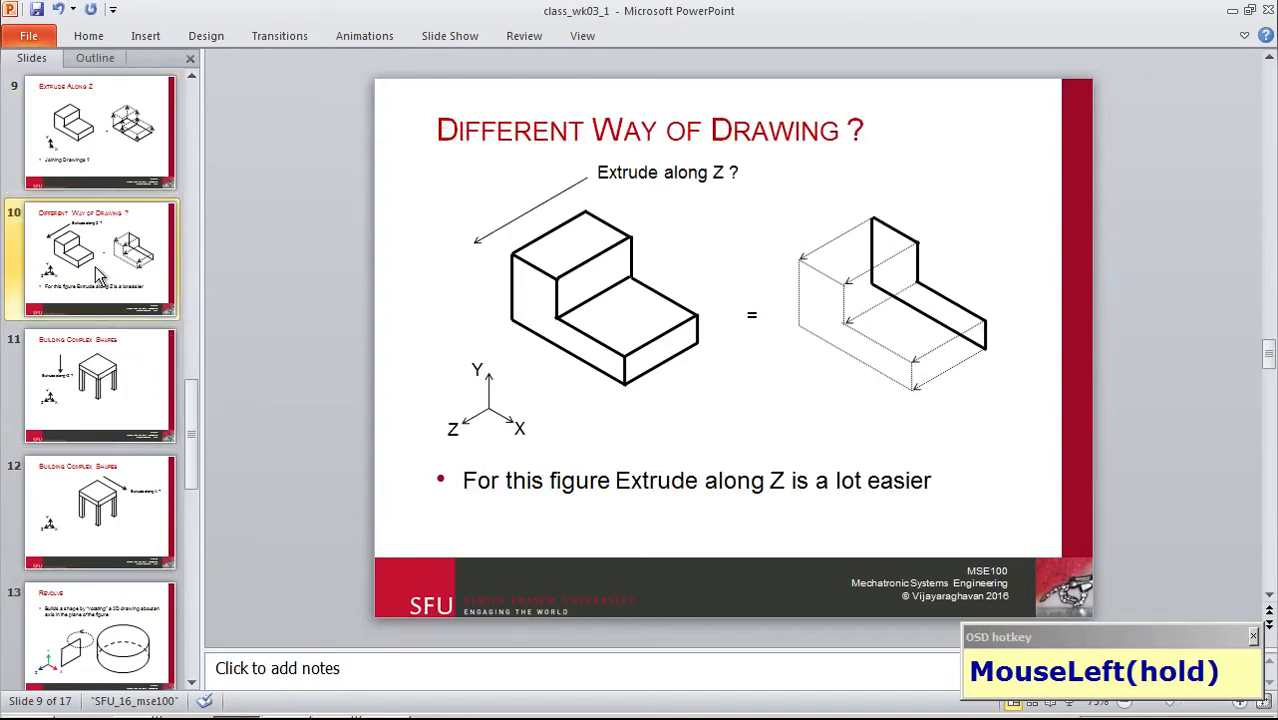
pyautogui.click(105, 415)
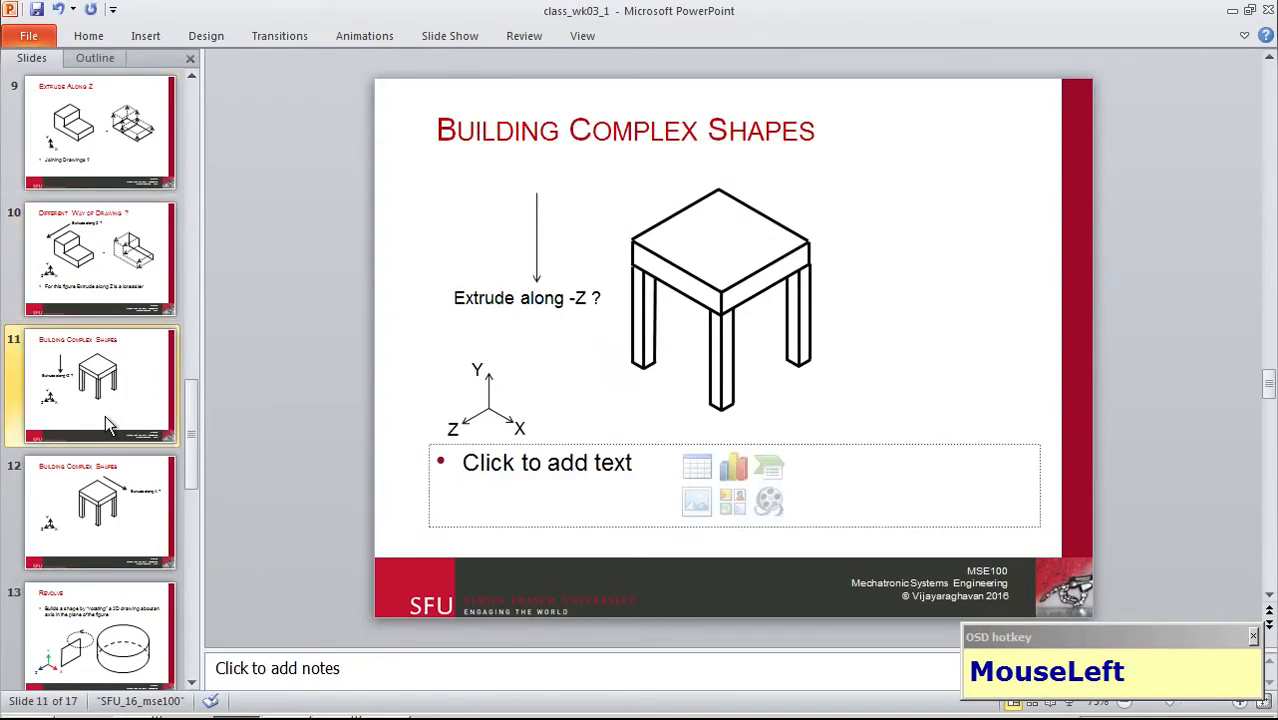
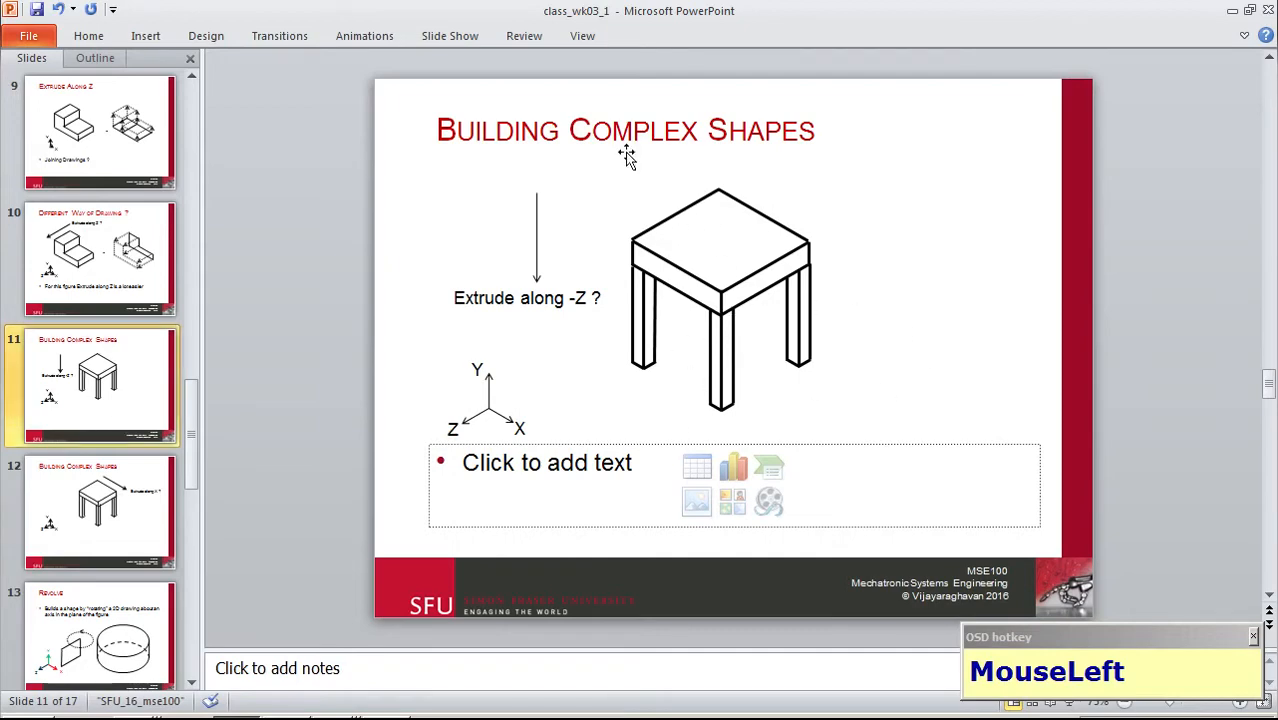
# Switch to SOLIDWORKS and create a new document from the Part template
pyautogui.hotkey('alt', 'Tab')
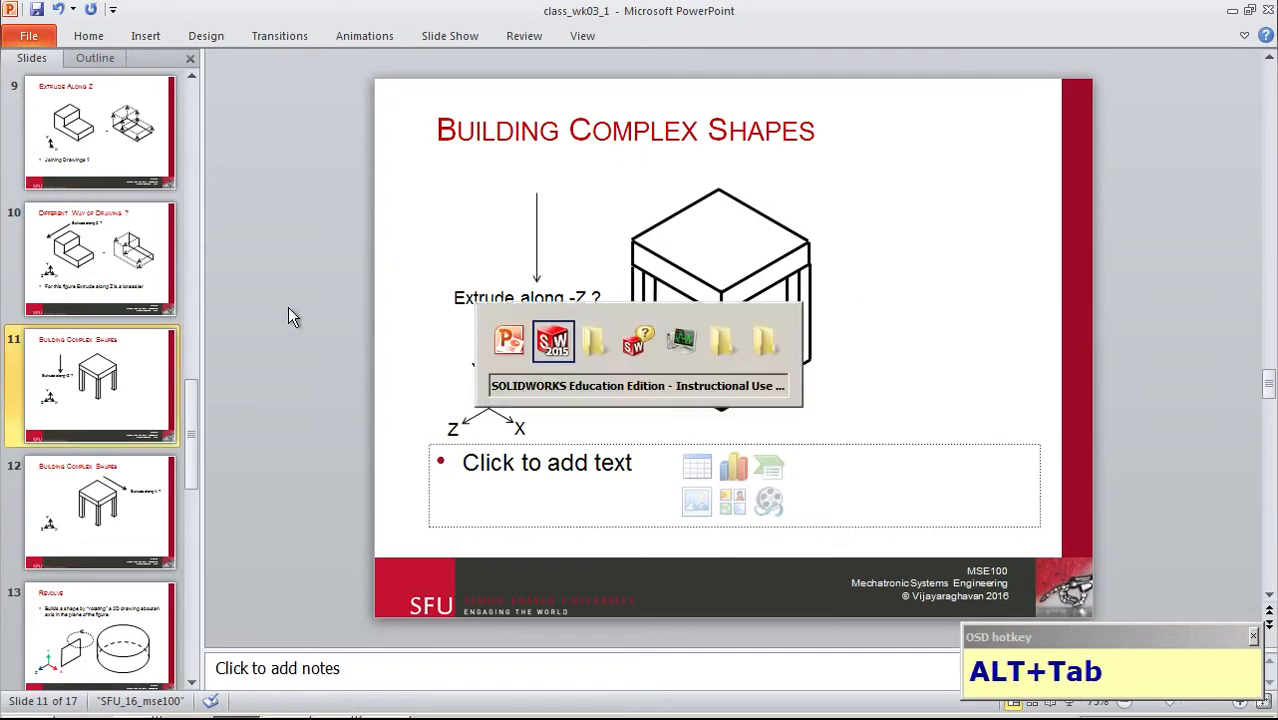
pyautogui.hotkey('ctrl', 'n')
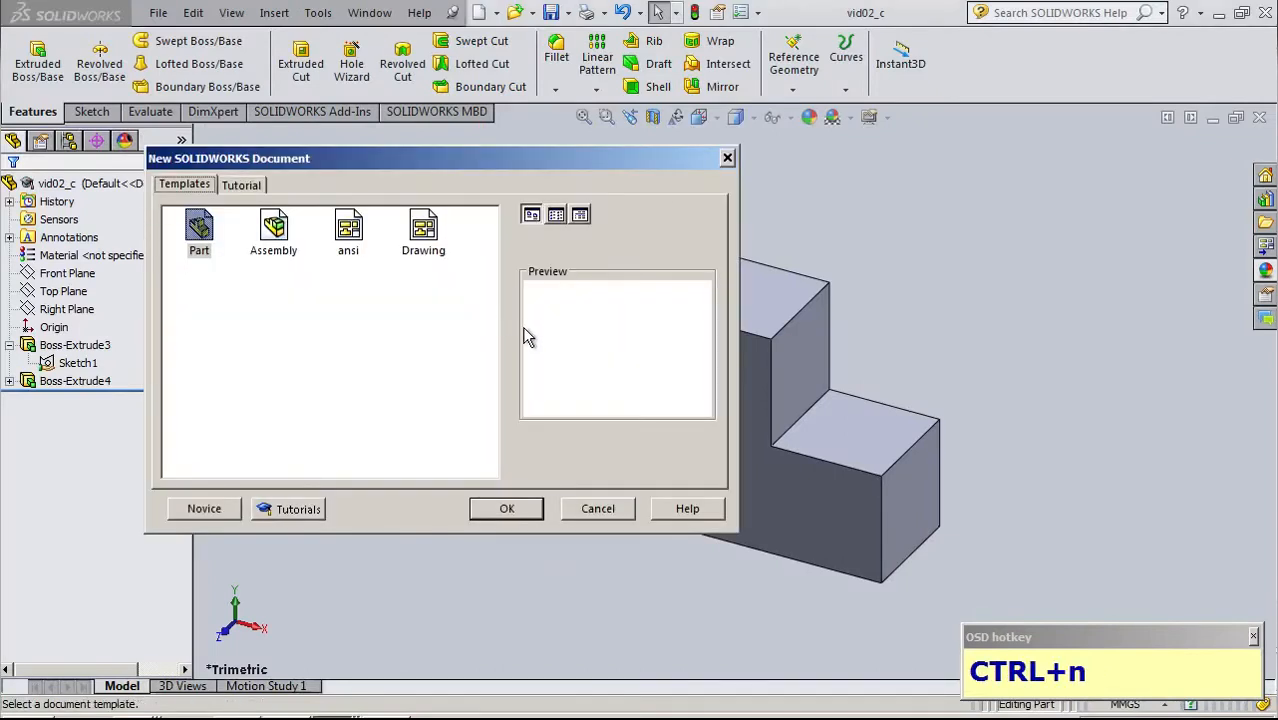
pyautogui.click(207, 234)
pyautogui.click(502, 510)
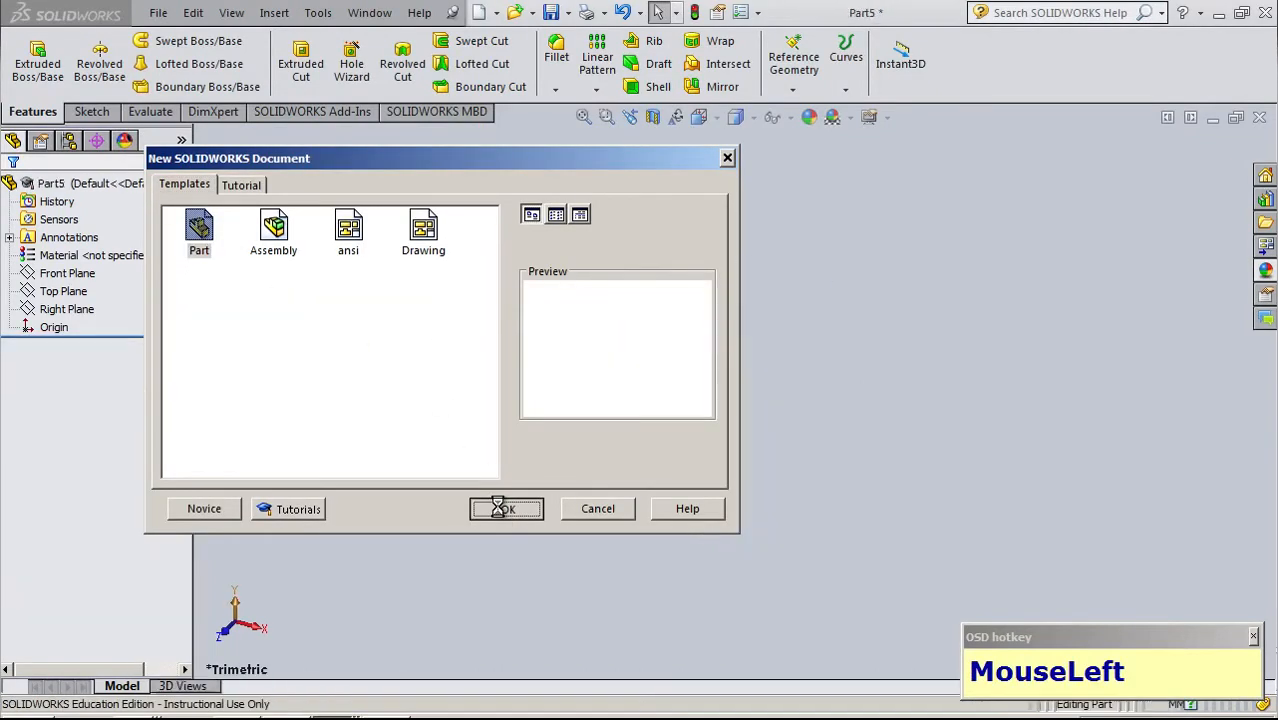
# Start a sketch on the Top Plane and draw a corner rectangle about 131 by 96 mm from the origin
pyautogui.click(63, 292)
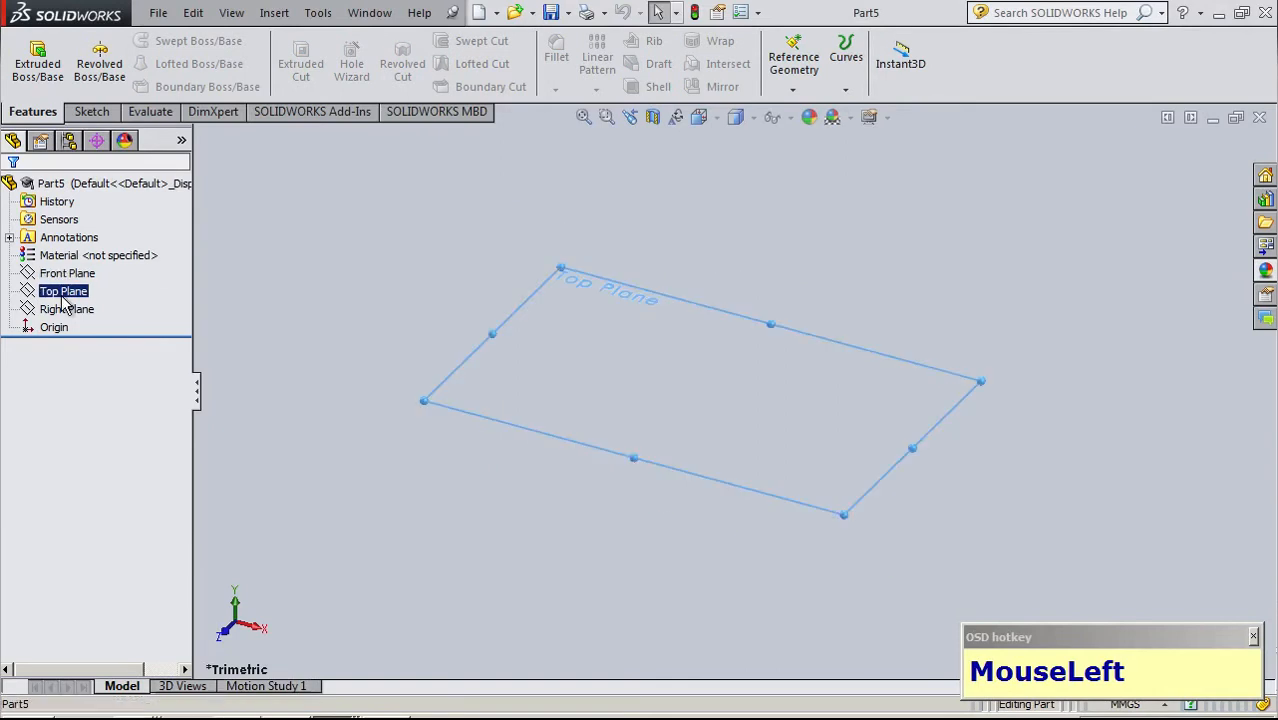
pyautogui.click(78, 268)
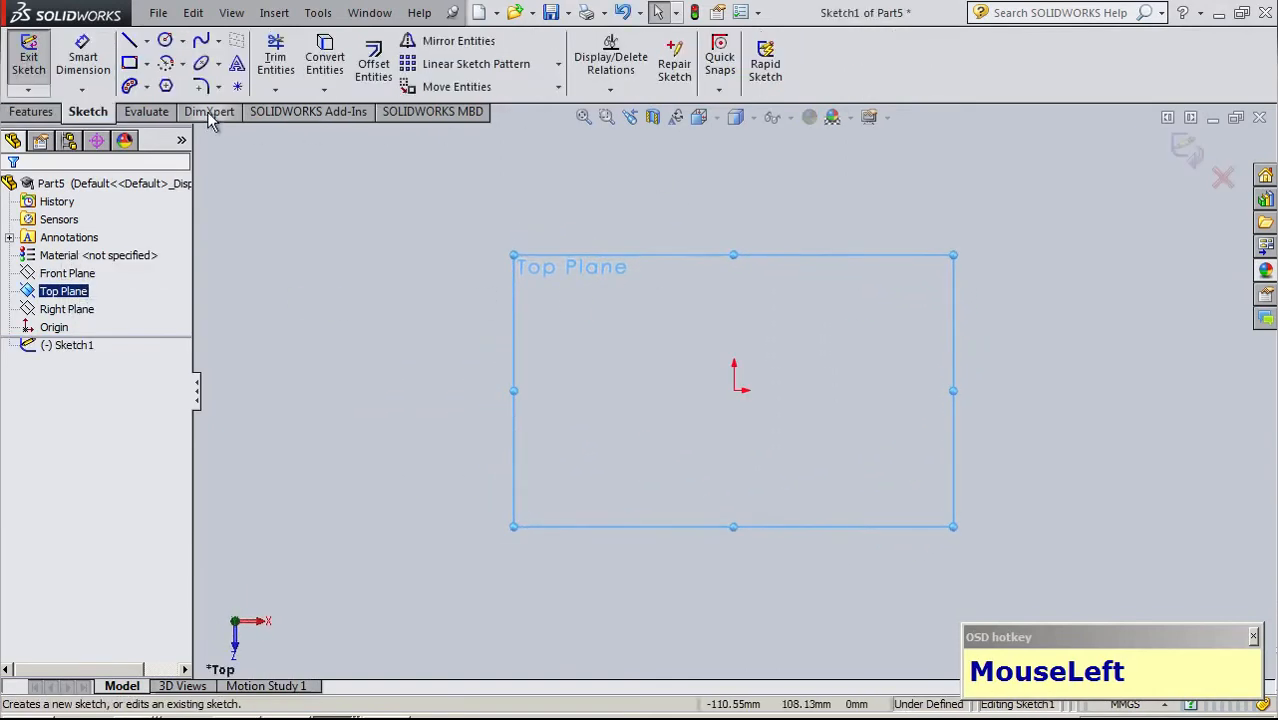
pyautogui.click(129, 62)
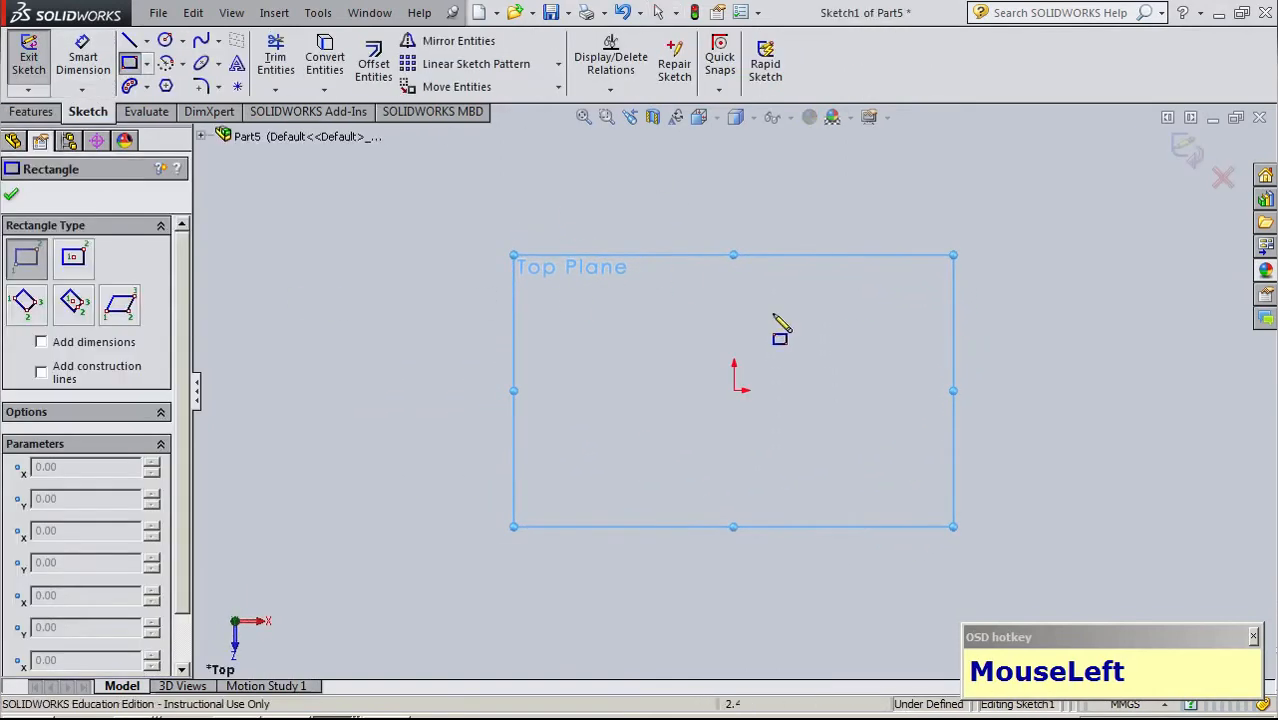
pyautogui.click(735, 390)
pyautogui.click(1044, 154)
pyautogui.press('Escape')
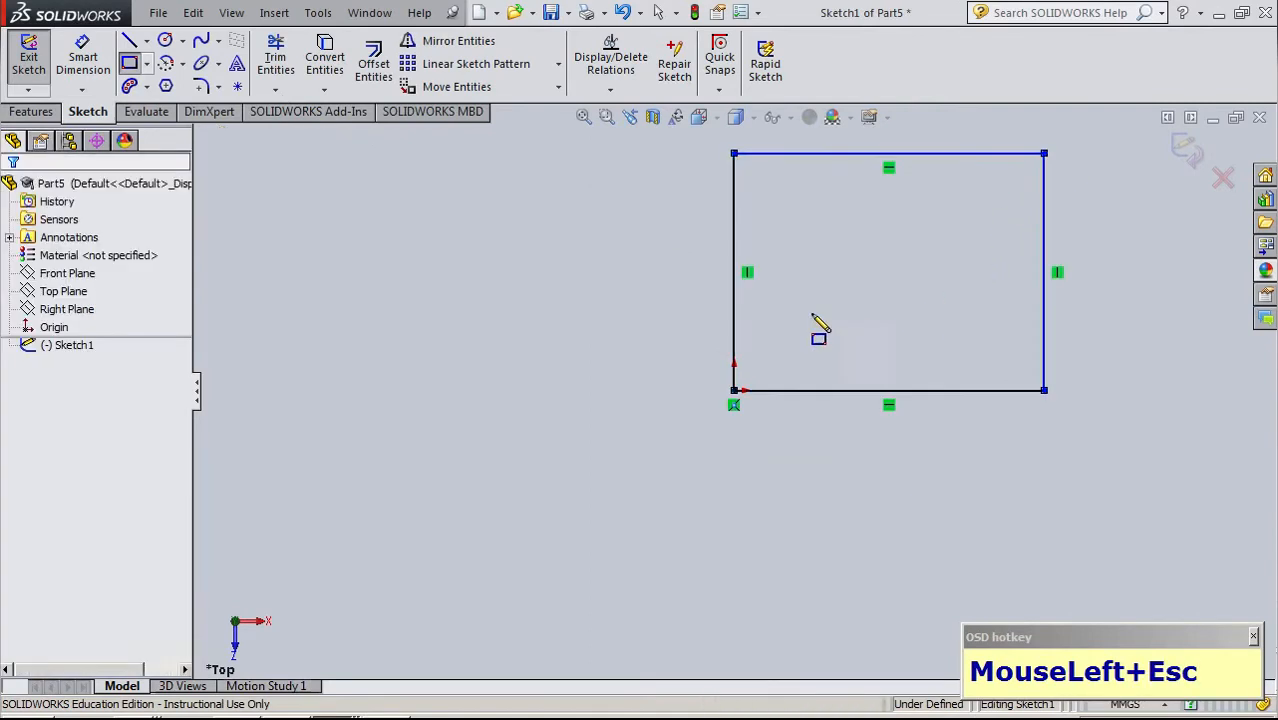
# Dimension the rectangle's height and width to 100 mm each with Smart Dimension
pyautogui.click(83, 60)
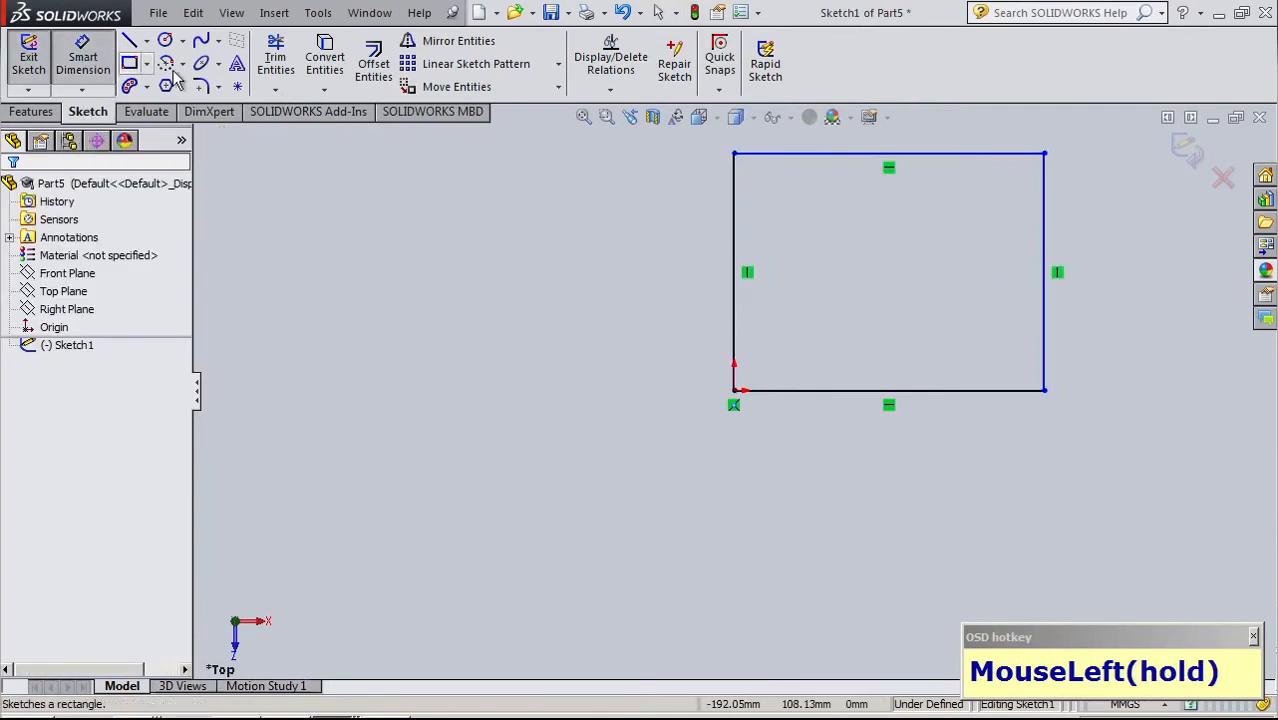
pyautogui.click(736, 216)
pyautogui.click(512, 246)
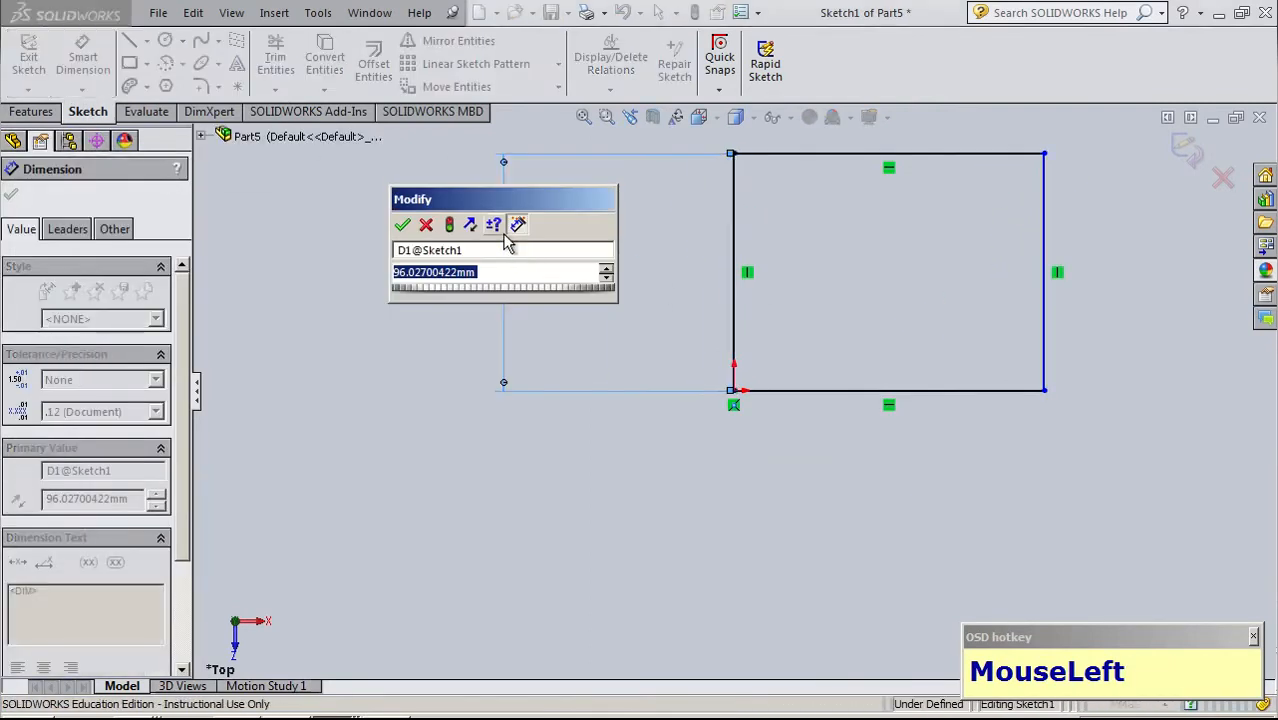
pyautogui.press('End')
pyautogui.doubleClick(504, 273)
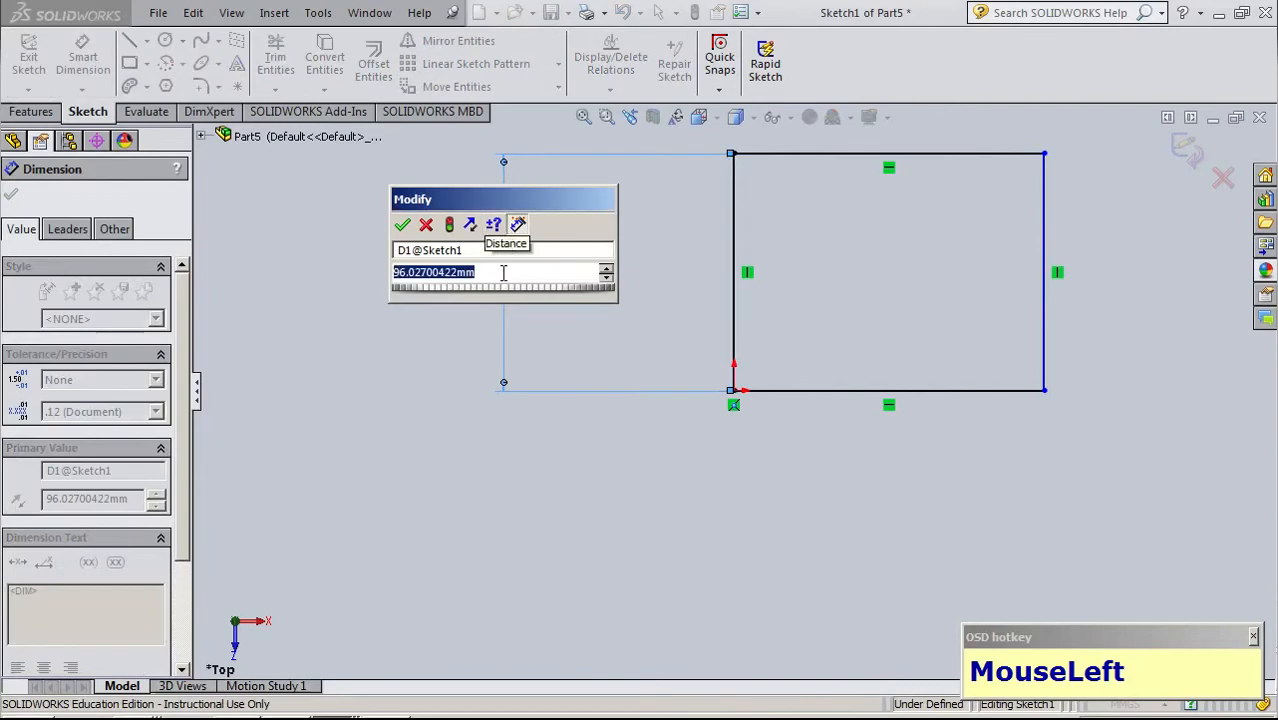
pyautogui.write('100')
pyautogui.press('Return')
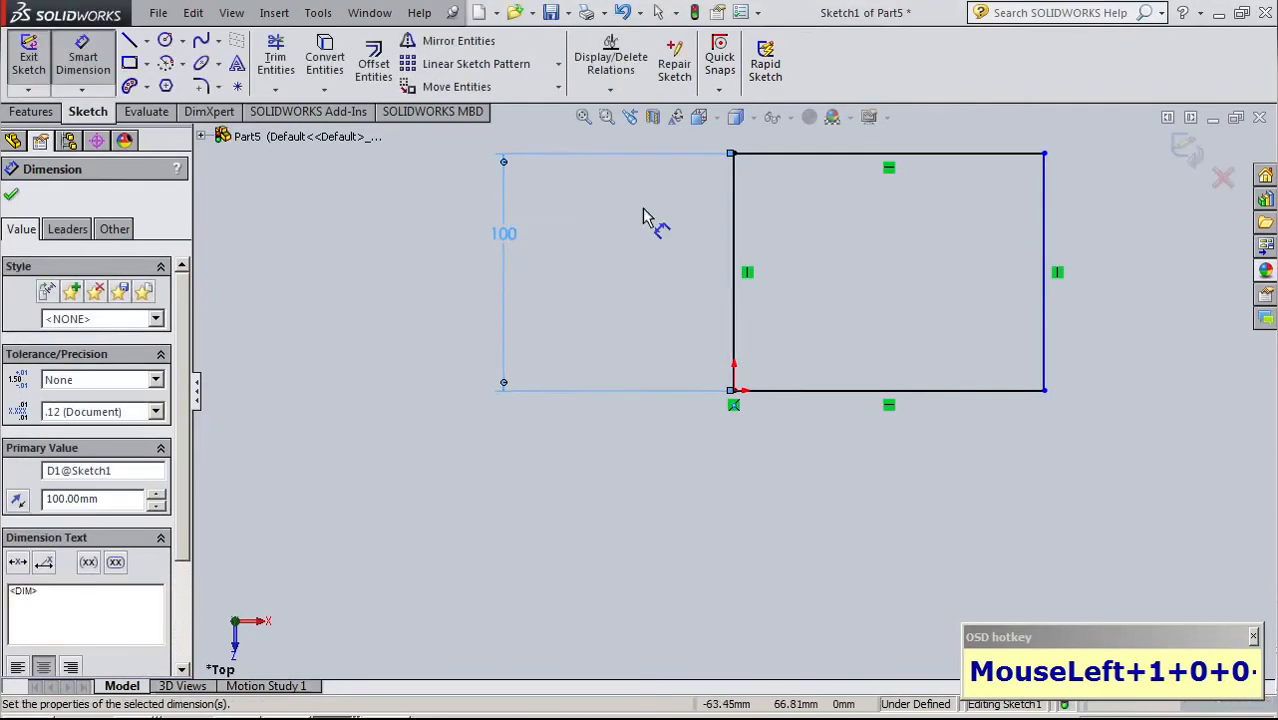
pyautogui.click(843, 392)
pyautogui.write('100')
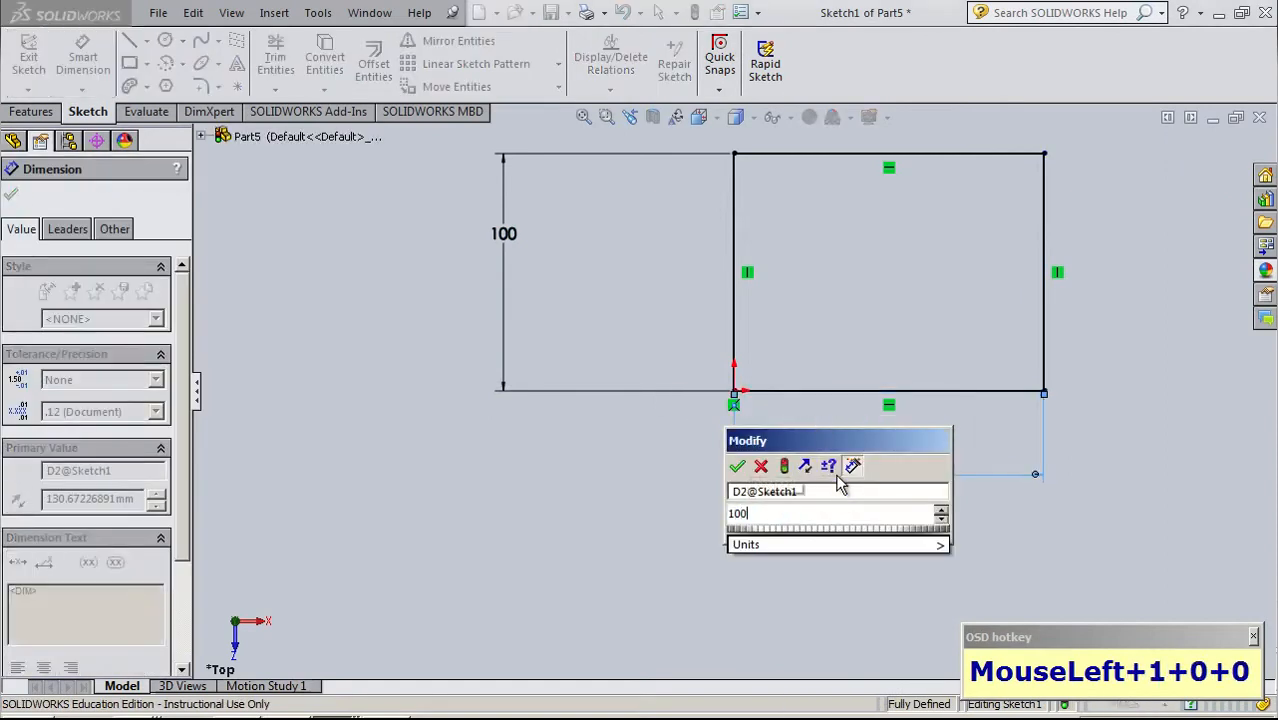
pyautogui.press('Return')
pyautogui.click(780, 520)
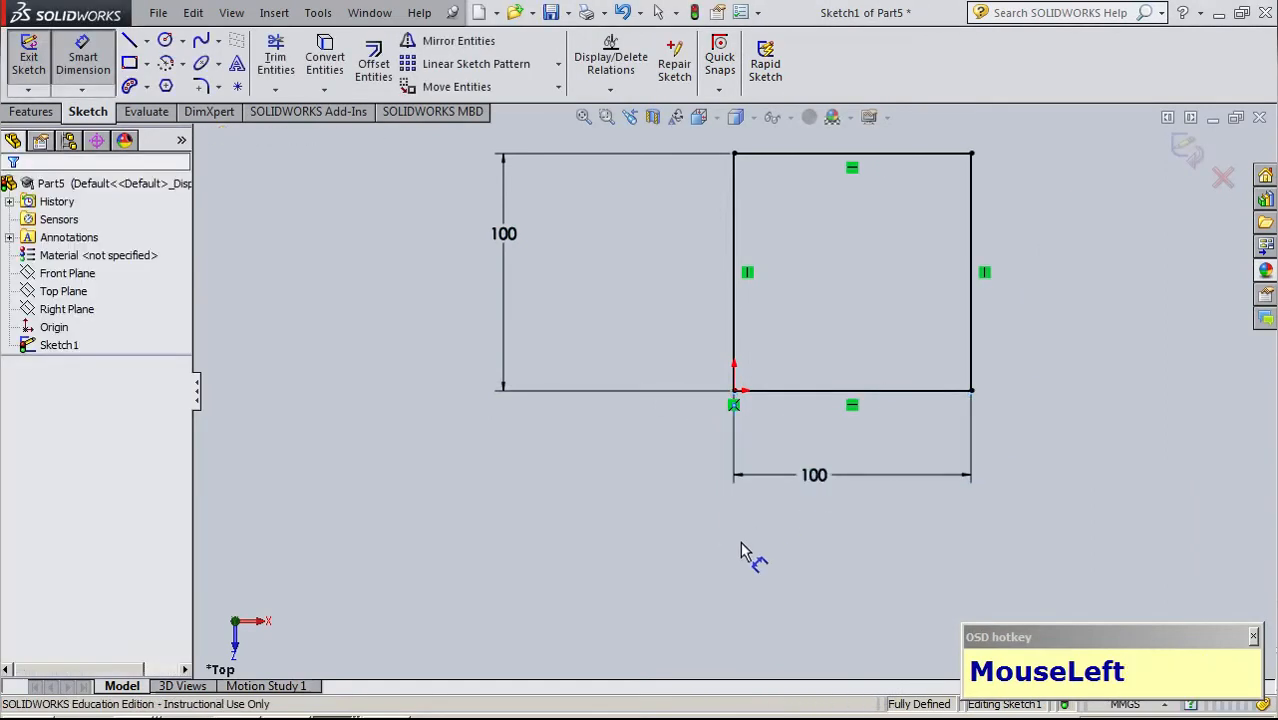
# Draw a small corner rectangle about 15 by 15 mm inside the large square, starting at the origin
pyautogui.click(129, 62)
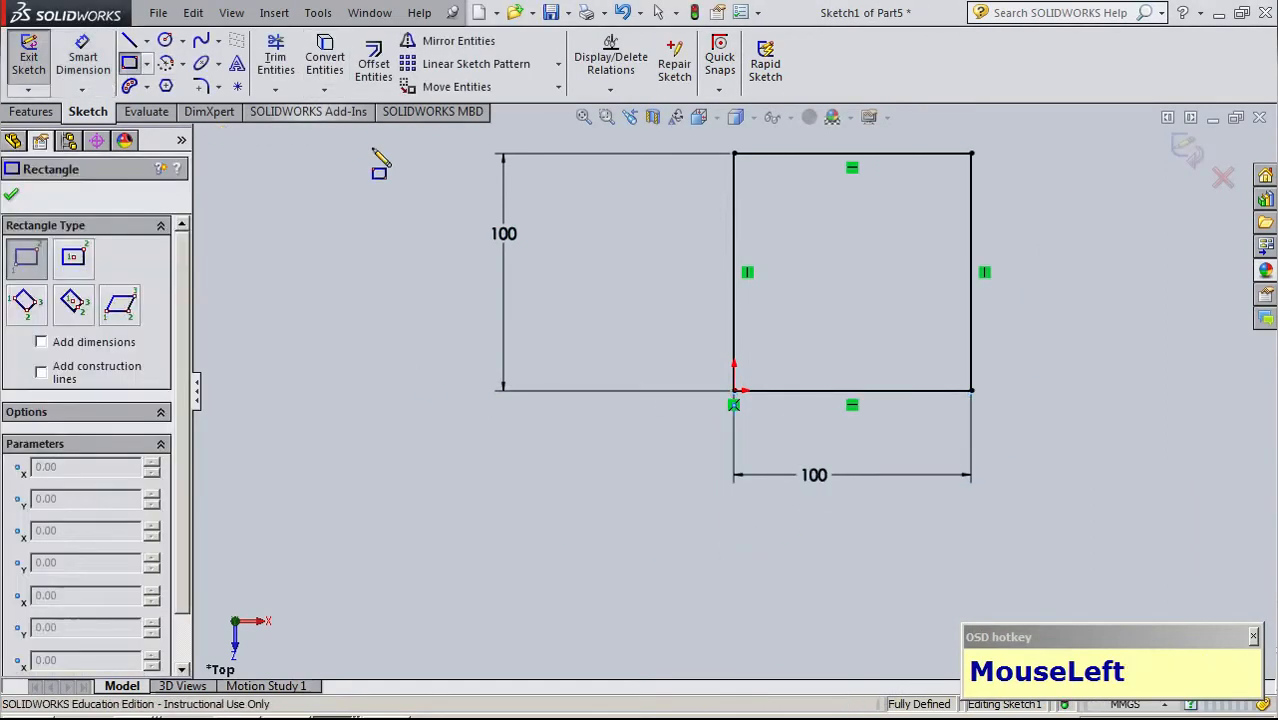
pyautogui.click(734, 390)
pyautogui.click(769, 355)
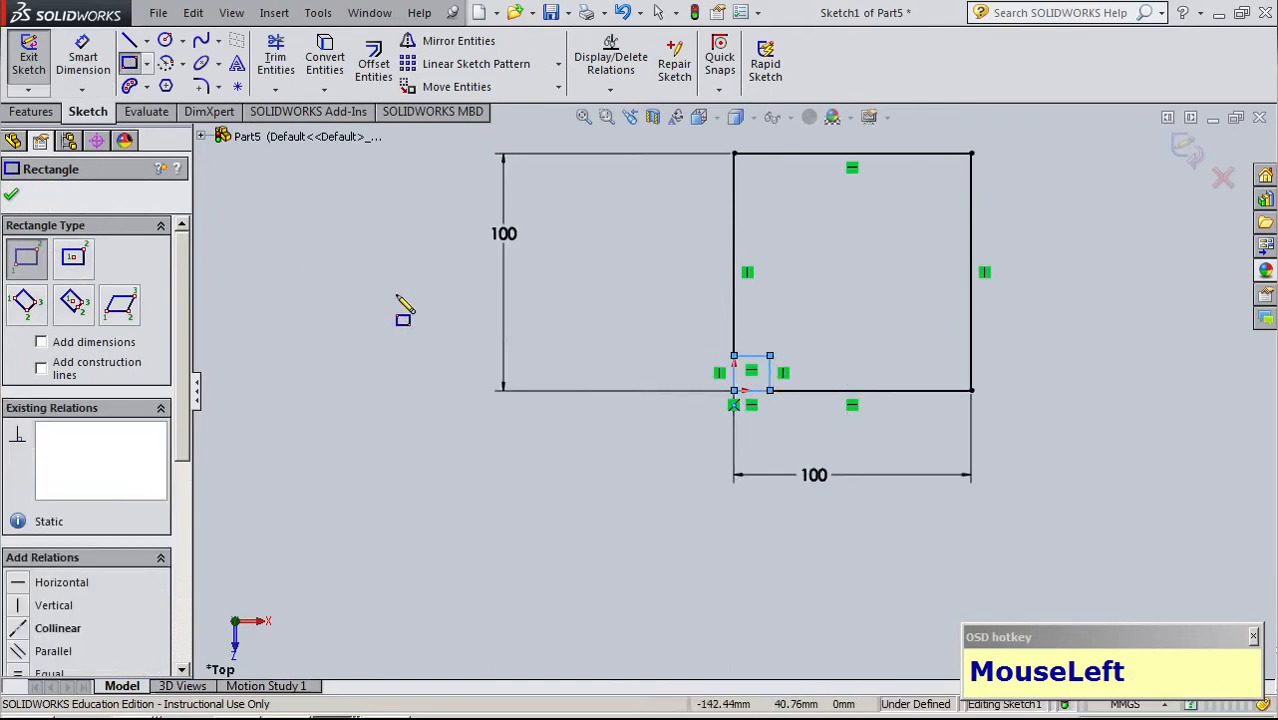
pyautogui.press('Escape')
# Dimension the small rectangle's width and height to 10 mm each and leave the dimension tool
pyautogui.click(82, 62)
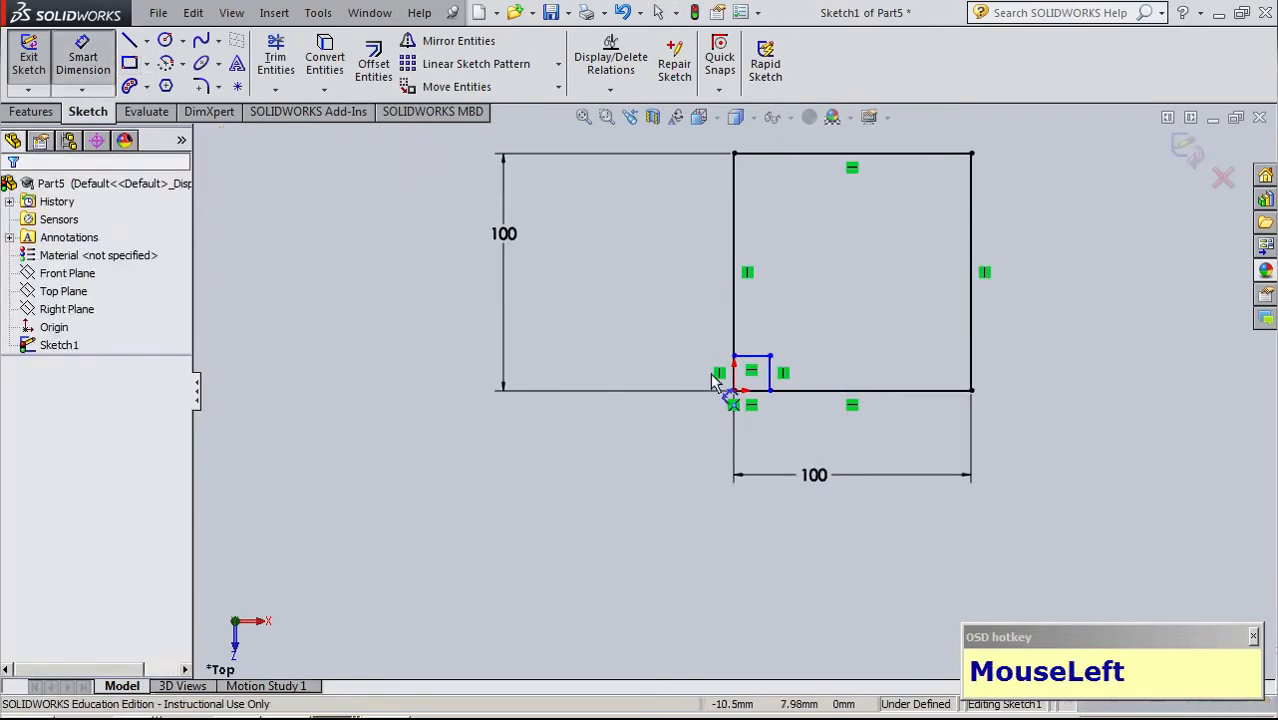
pyautogui.click(752, 356)
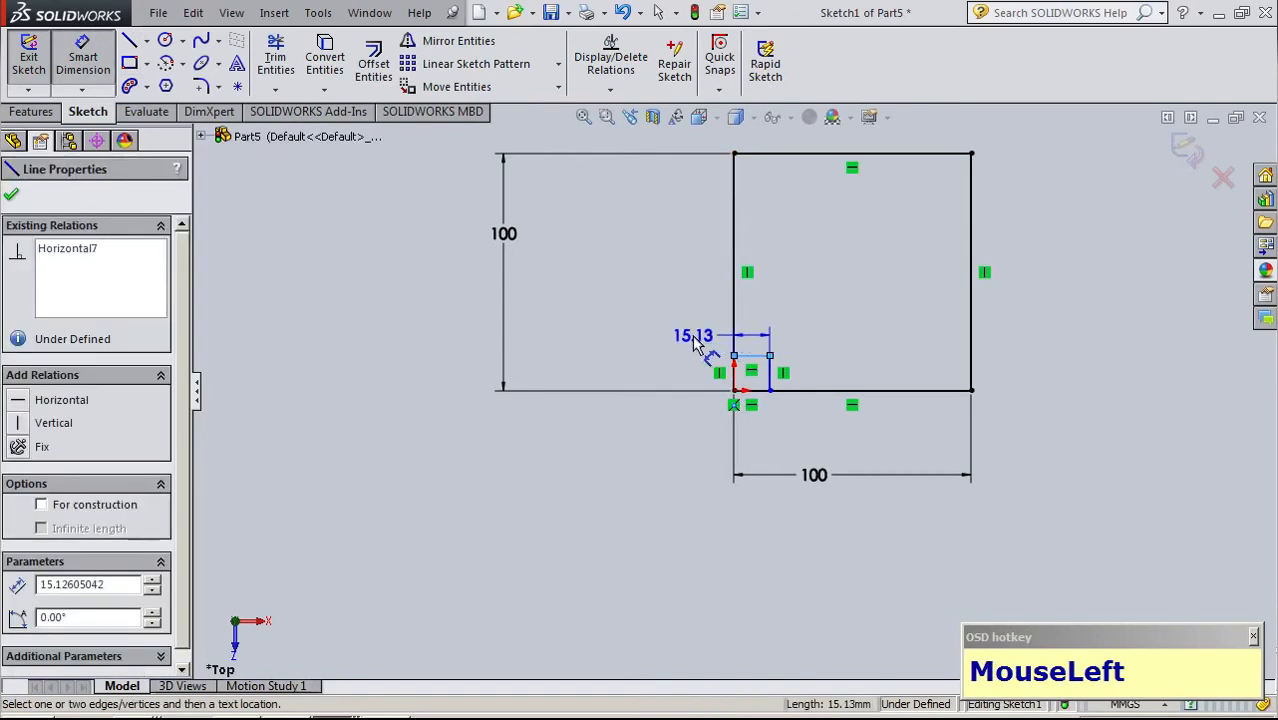
pyautogui.click(645, 345)
pyautogui.write('10')
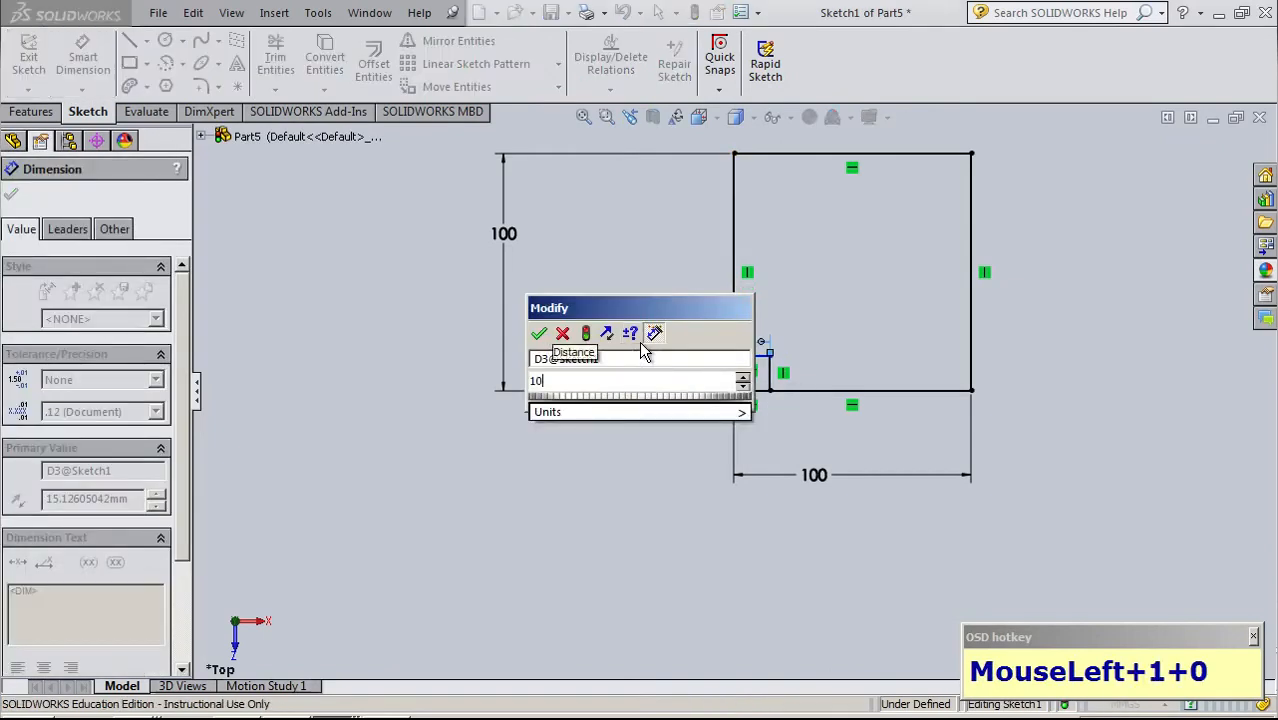
pyautogui.press('Return')
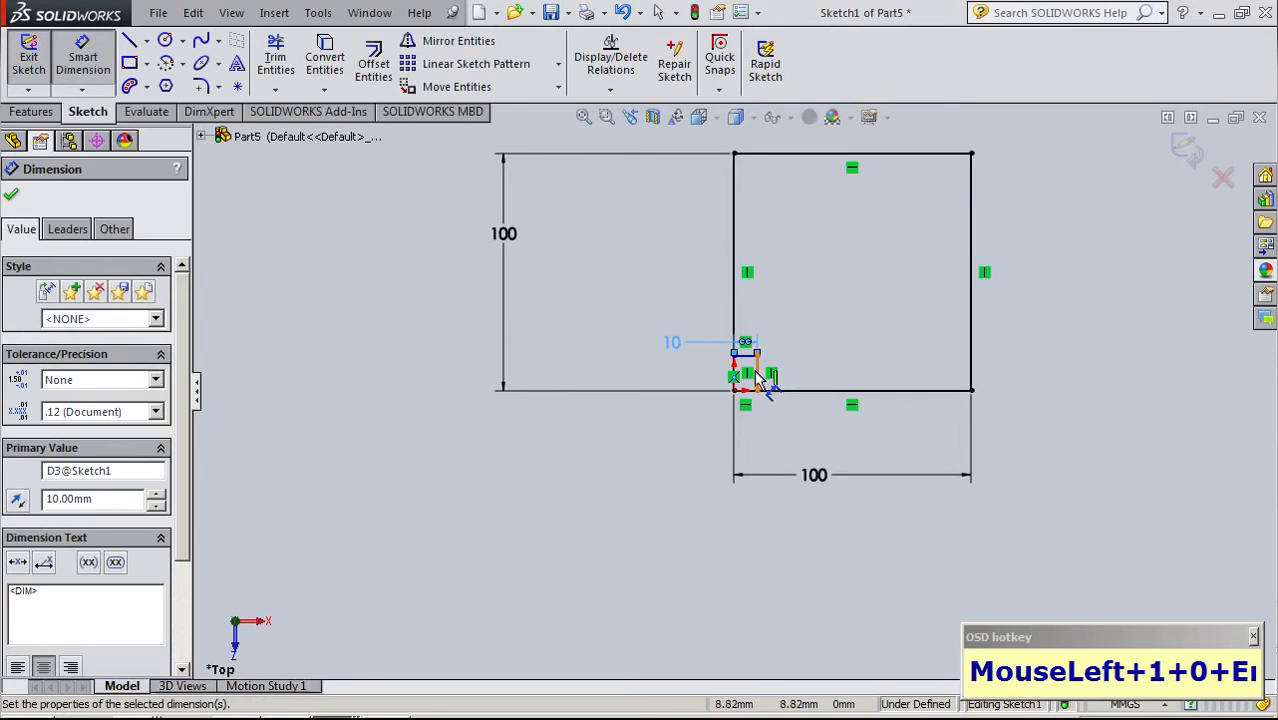
pyautogui.click(758, 378)
pyautogui.click(646, 451)
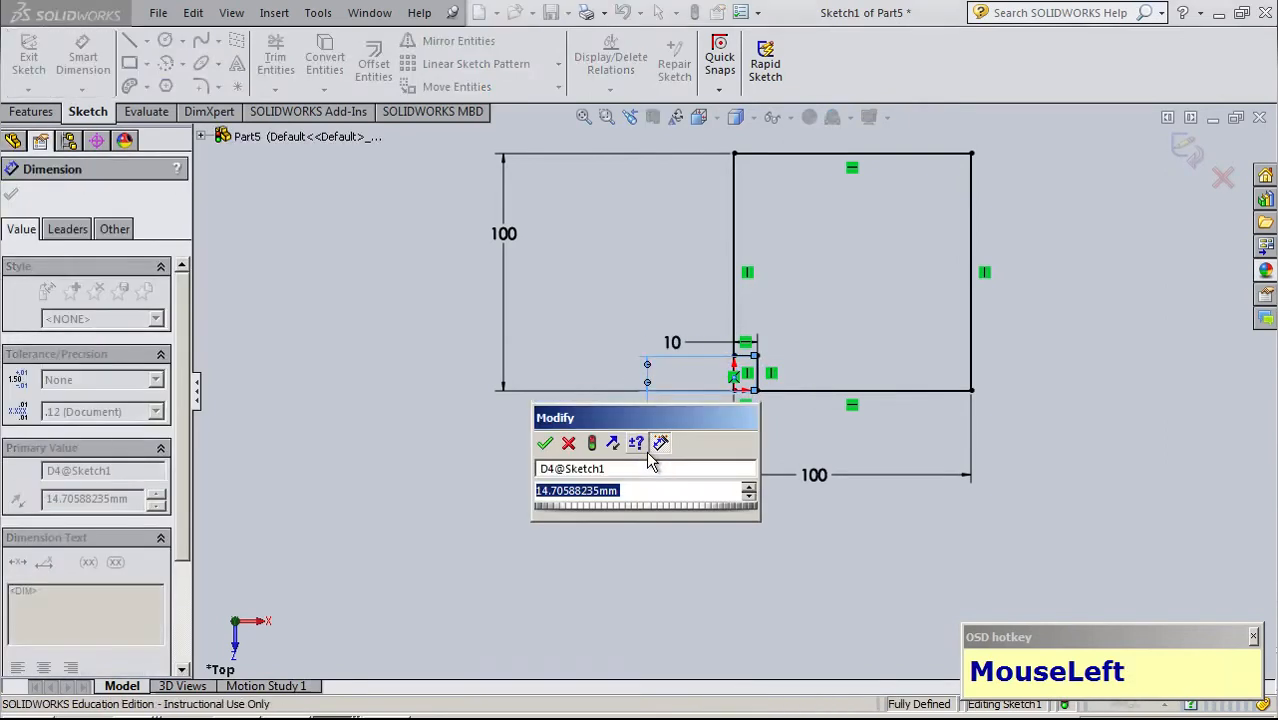
pyautogui.write('10')
pyautogui.press('Return')
pyautogui.click(585, 610)
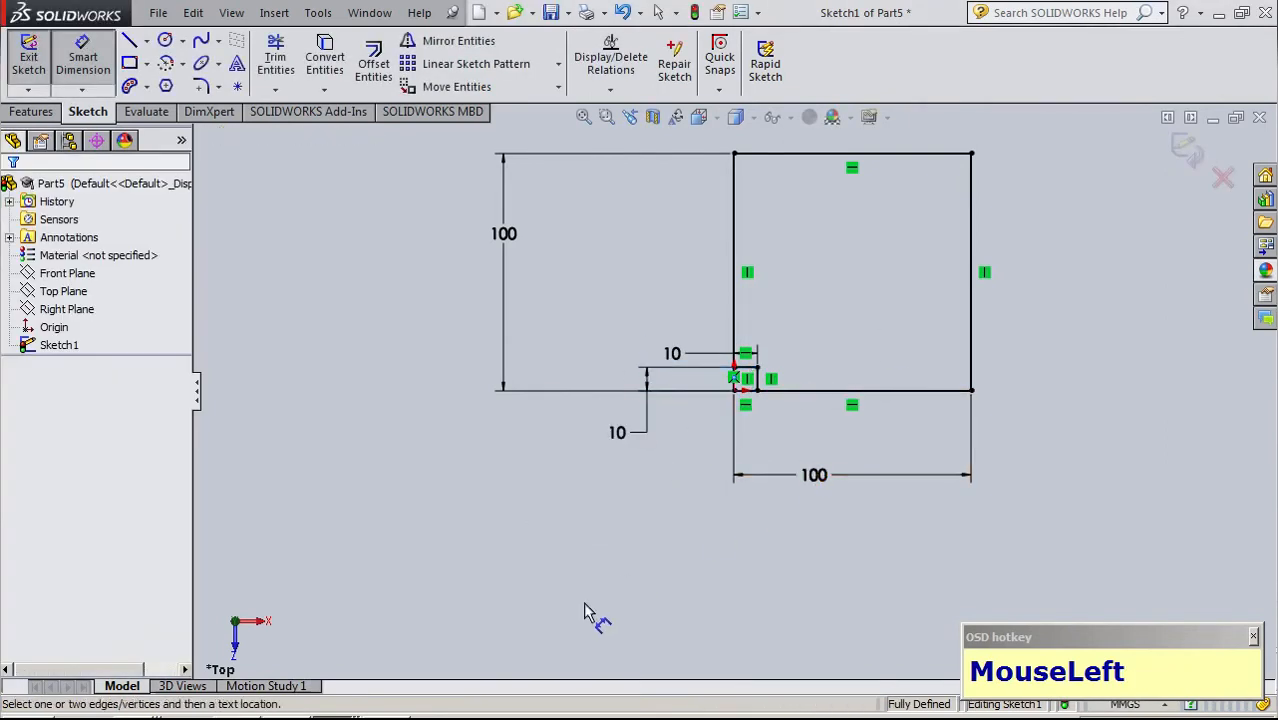
pyautogui.scroll(-3, 939, 340)
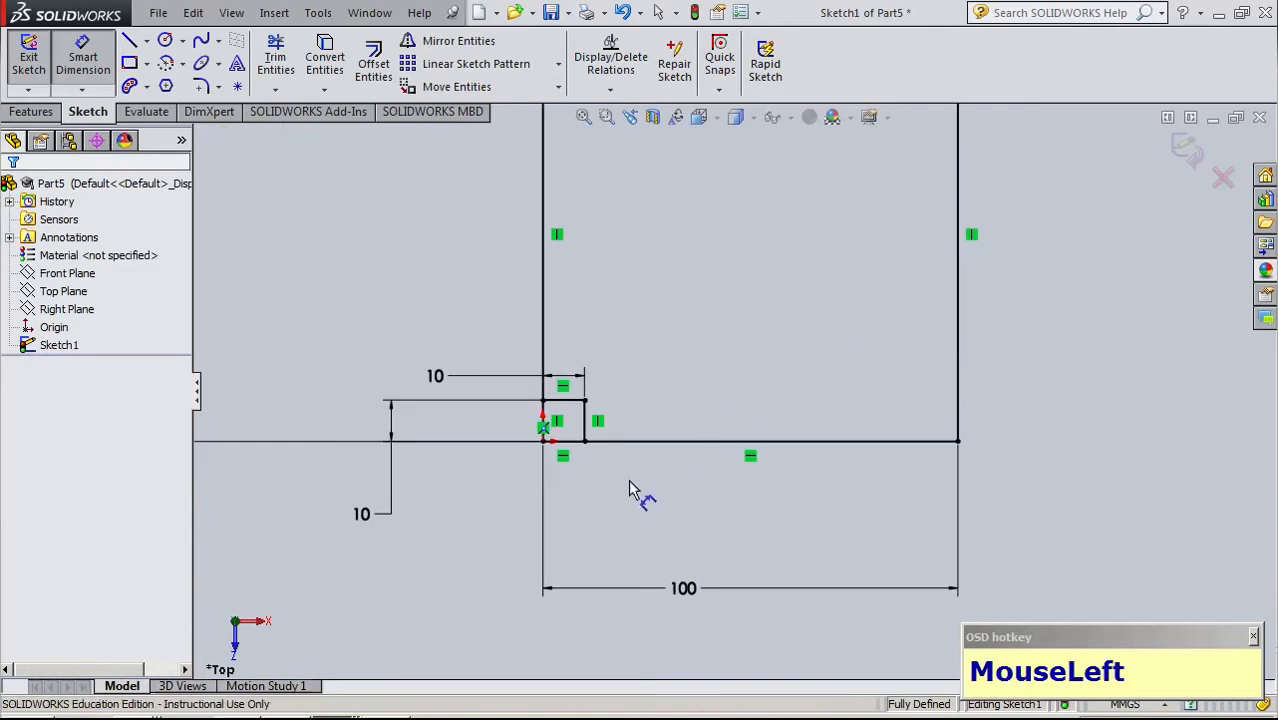
pyautogui.moveTo(628, 490); pyautogui.dragTo(579, 431)
pyautogui.press('Escape')
pyautogui.press('Escape')
pyautogui.press('Escape')
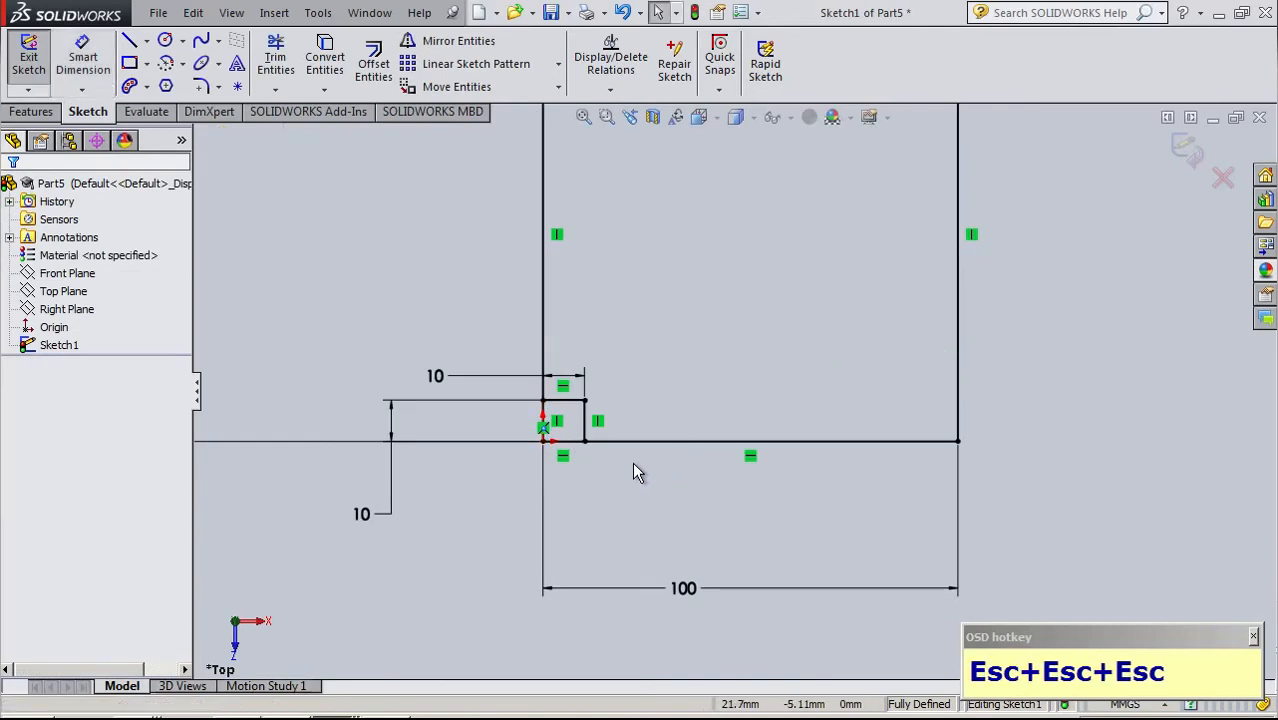
# Select the small 10 mm corner square, removing the large square's edges and its 100 mm dimensions from the selection
pyautogui.moveTo(631, 478); pyautogui.dragTo(532, 384)
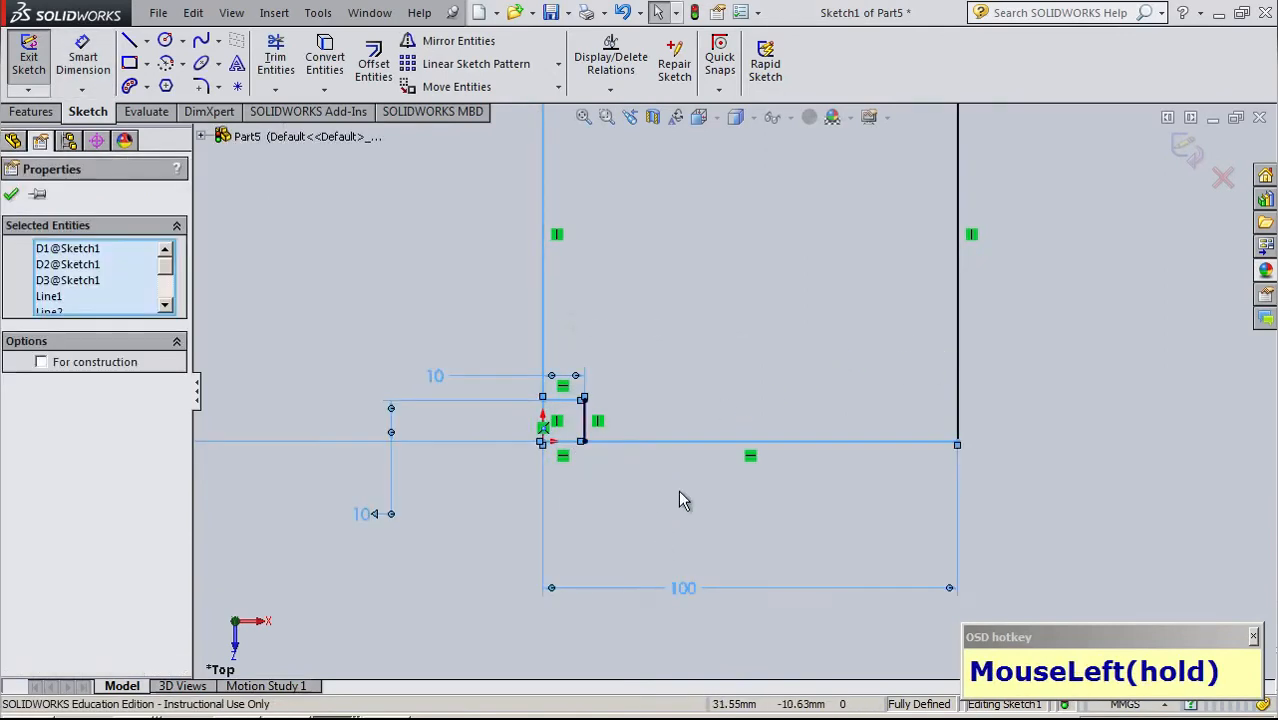
pyautogui.click(668, 525)
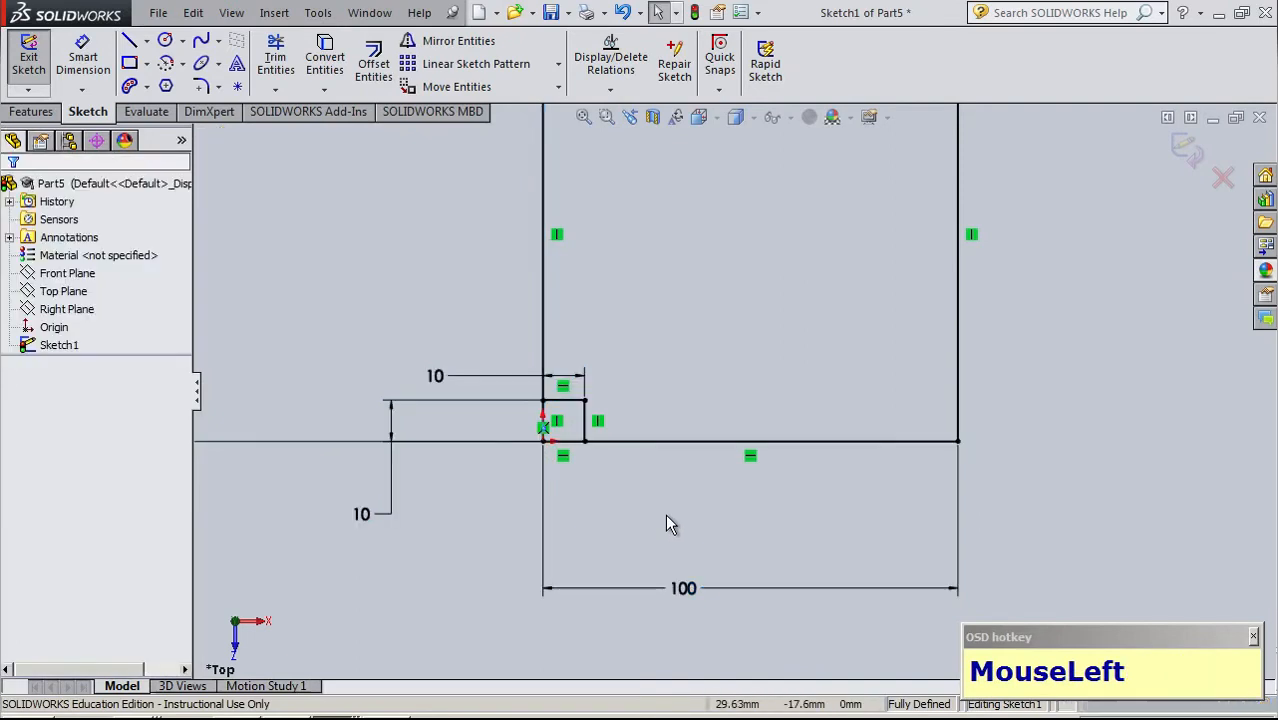
pyautogui.moveTo(632, 479); pyautogui.dragTo(497, 380)
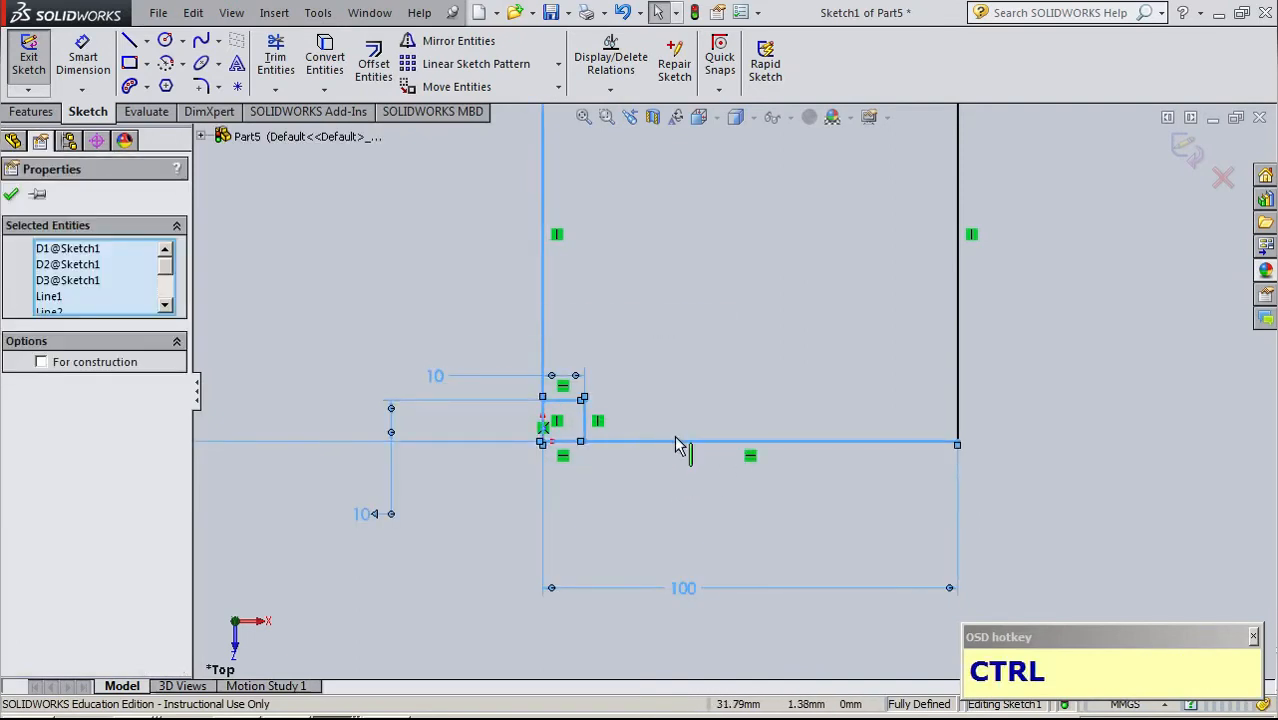
pyautogui.keyDown('ctrl'); pyautogui.click(676, 446); pyautogui.keyUp('ctrl')
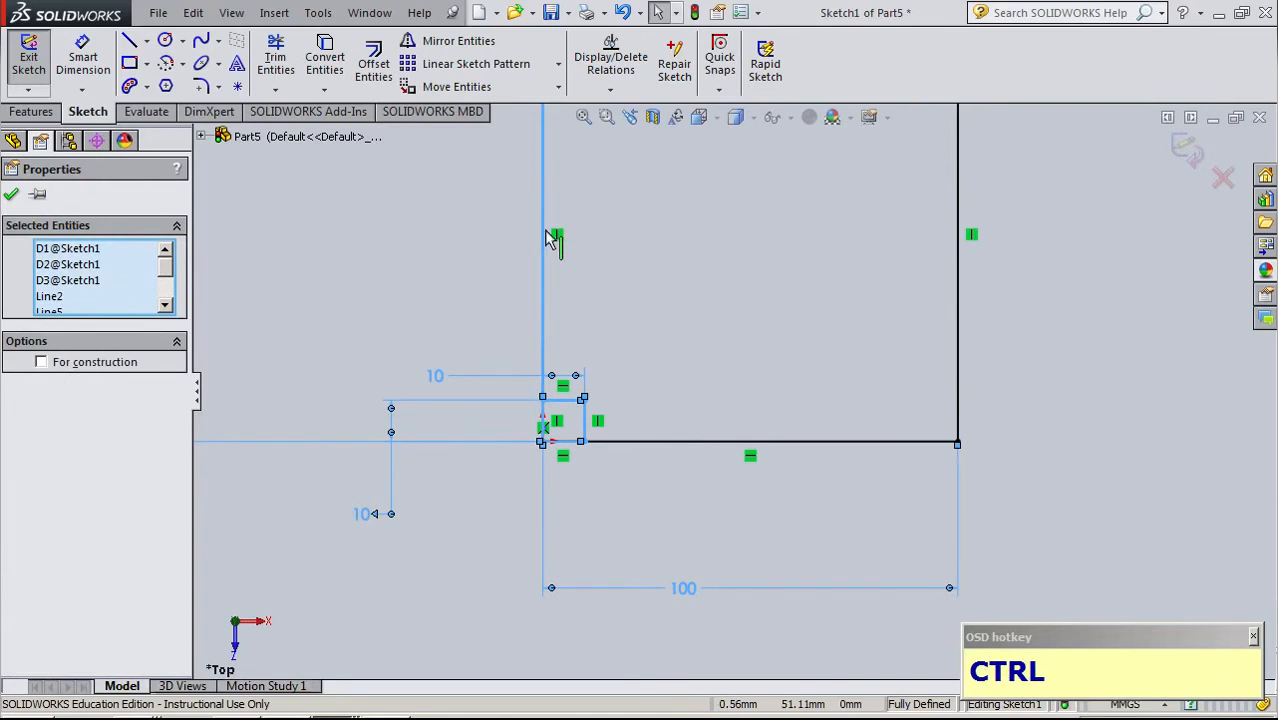
pyautogui.keyDown('ctrl'); pyautogui.click(544, 232); pyautogui.keyUp('ctrl')
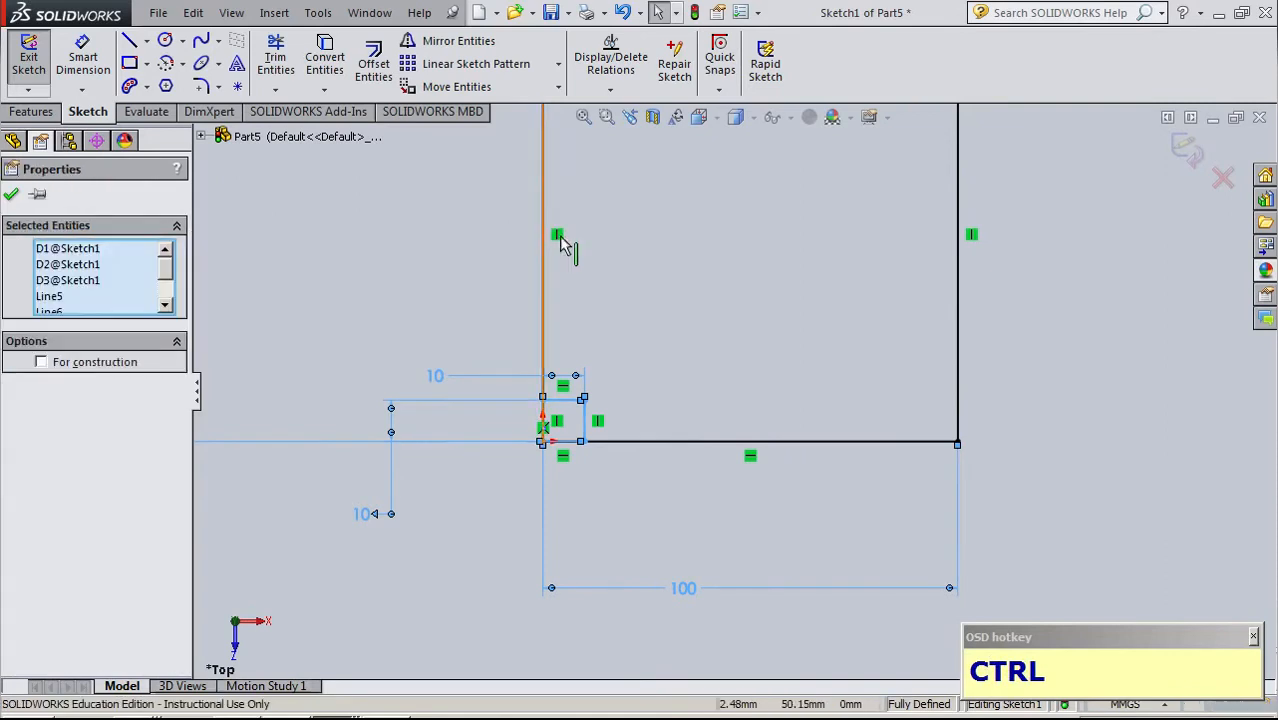
pyautogui.keyDown('ctrl'); pyautogui.click(757, 592); pyautogui.keyUp('ctrl')
pyautogui.keyDown('ctrl'); pyautogui.scroll(-2, 611, 477); pyautogui.keyUp('ctrl')
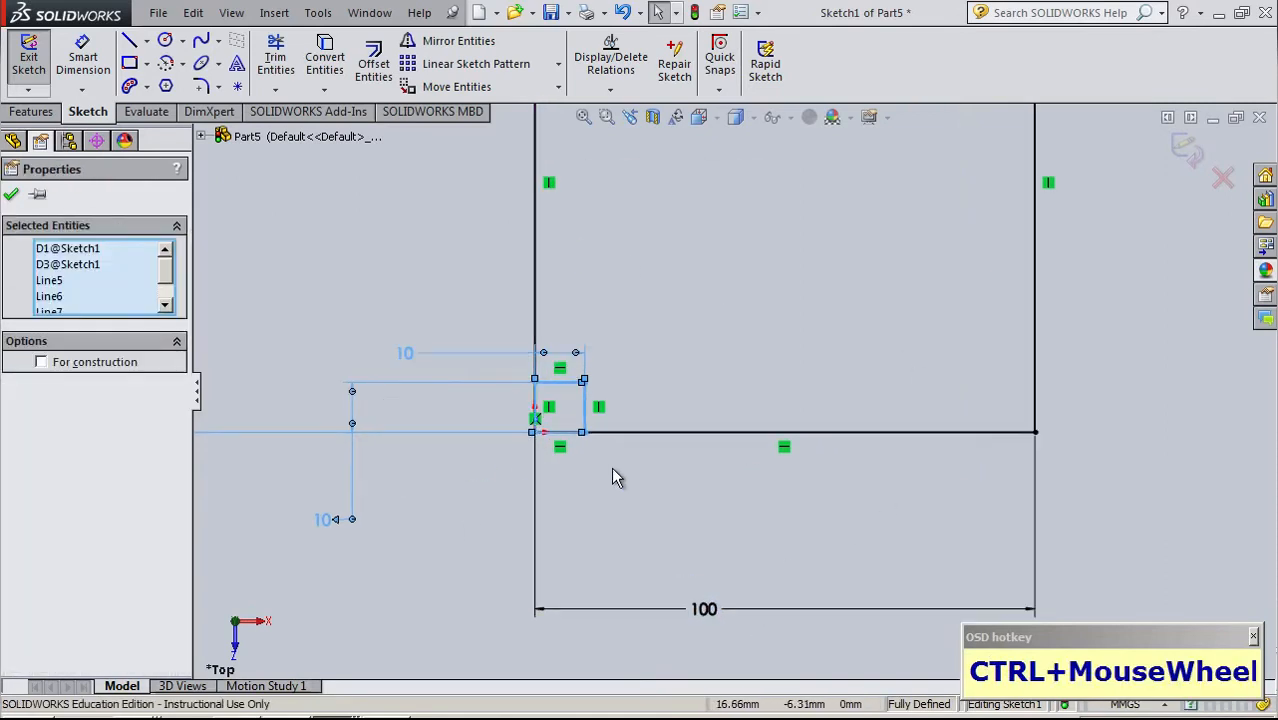
pyautogui.keyDown('ctrl'); pyautogui.scroll(2, 612, 468); pyautogui.keyUp('ctrl')
pyautogui.keyDown('ctrl'); pyautogui.click(425, 418); pyautogui.keyUp('ctrl')
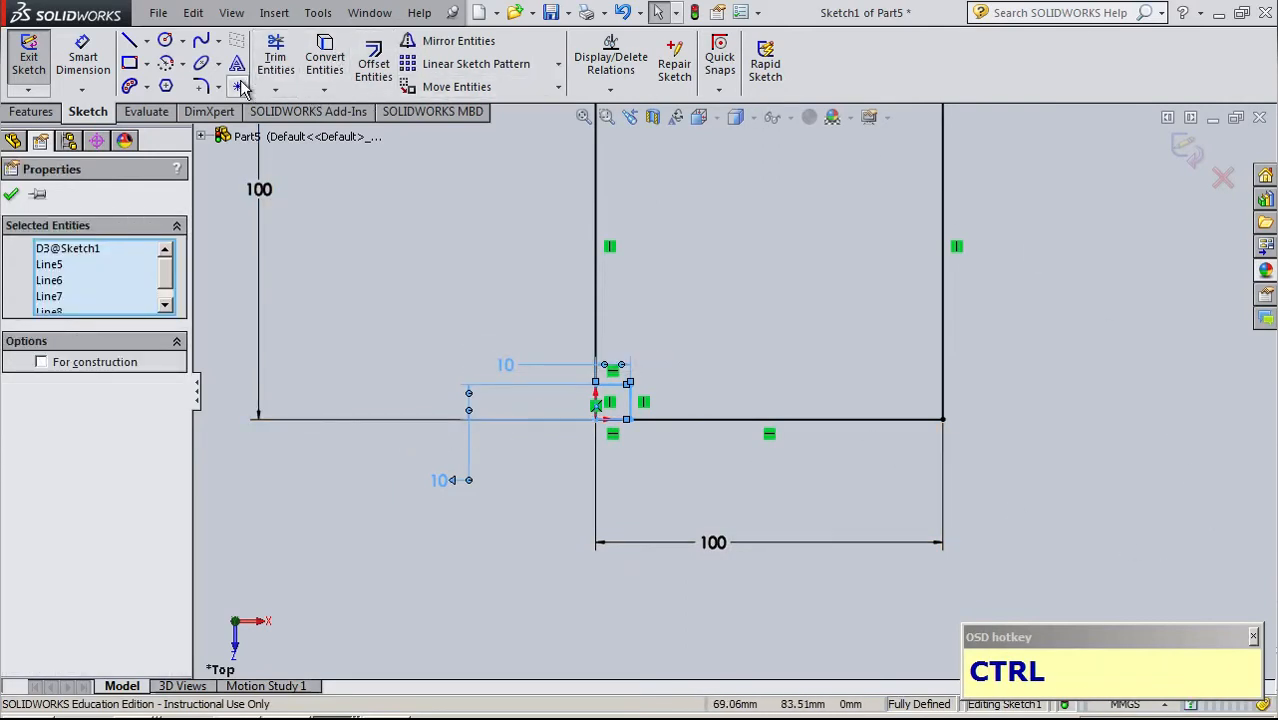
# Start a linear sketch pattern of the small square with 2 instances spaced 90 mm along the X-axis
pyautogui.click(558, 63)
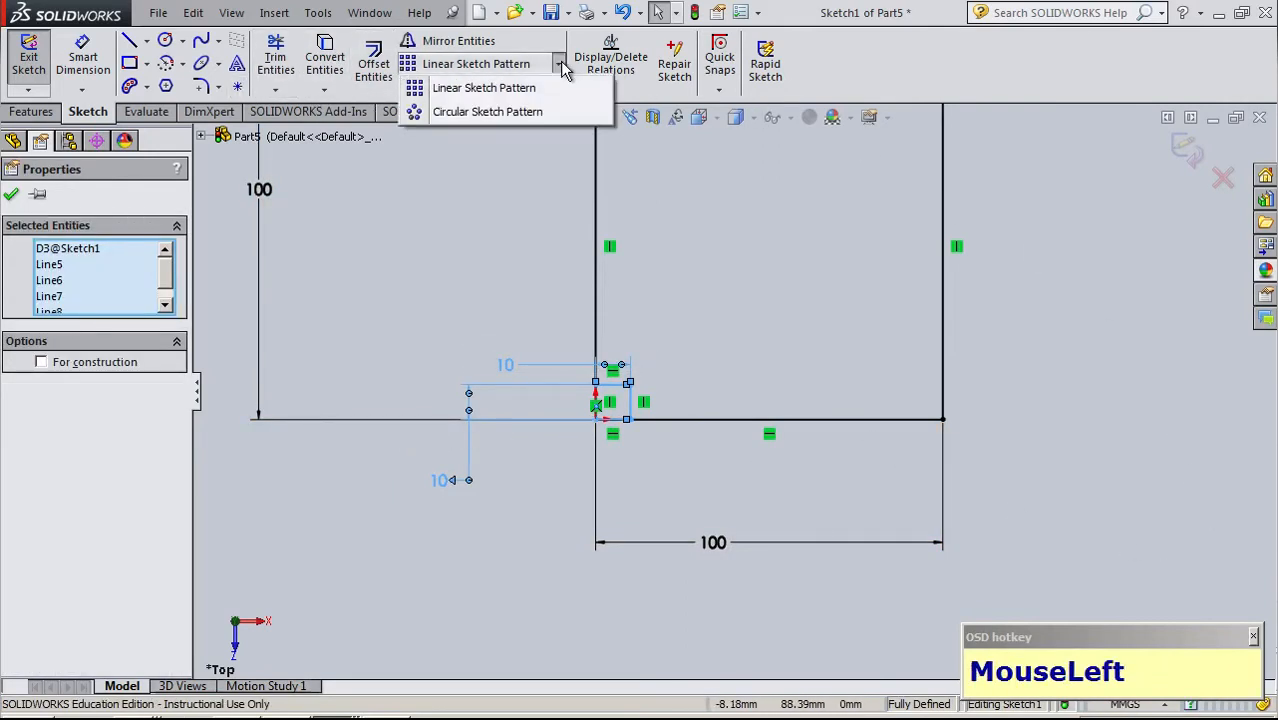
pyautogui.click(467, 88)
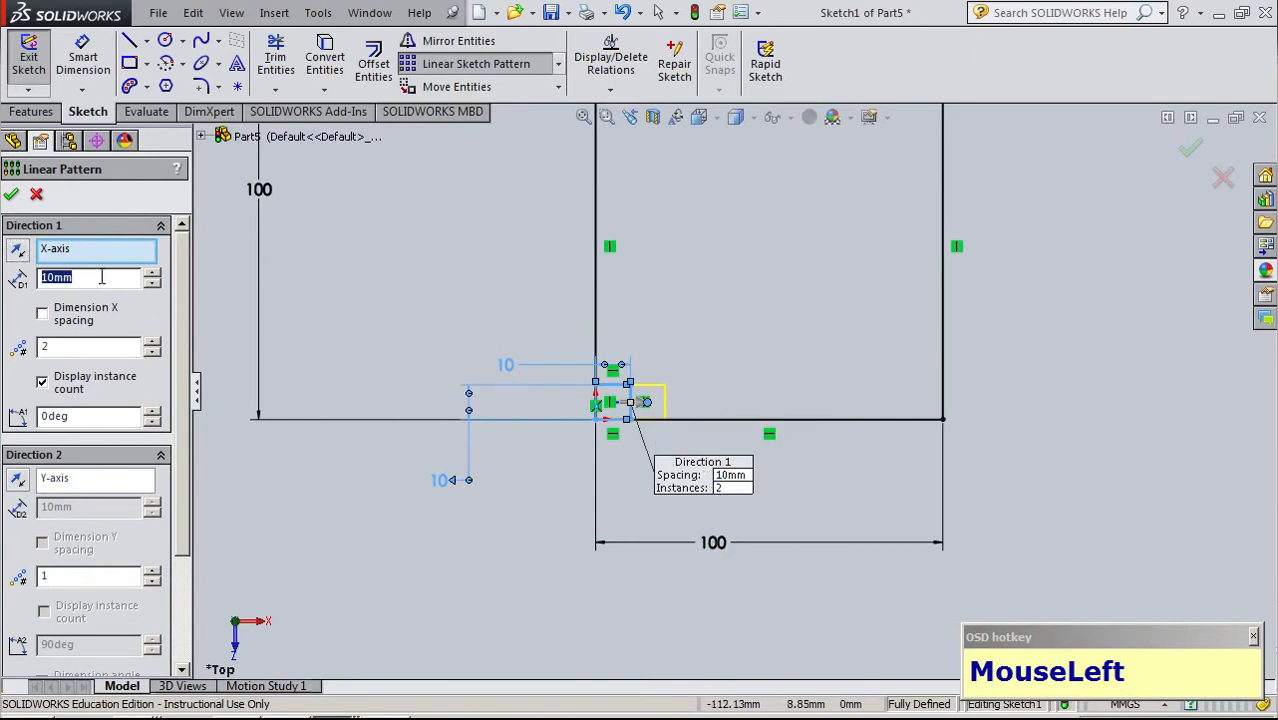
pyautogui.write('90')
pyautogui.press('Tab')
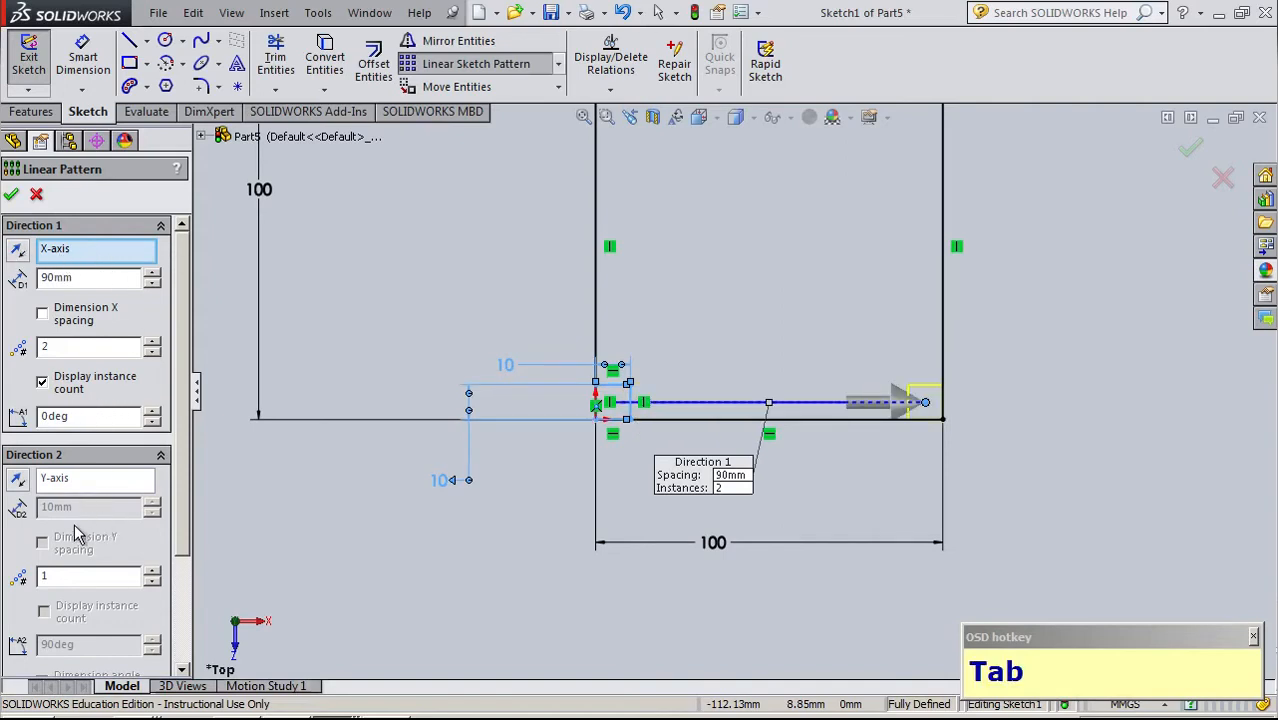
# Add a second pattern direction along the Y-axis with 2 instances spaced 90 mm and accept the pattern
pyautogui.click(152, 571)
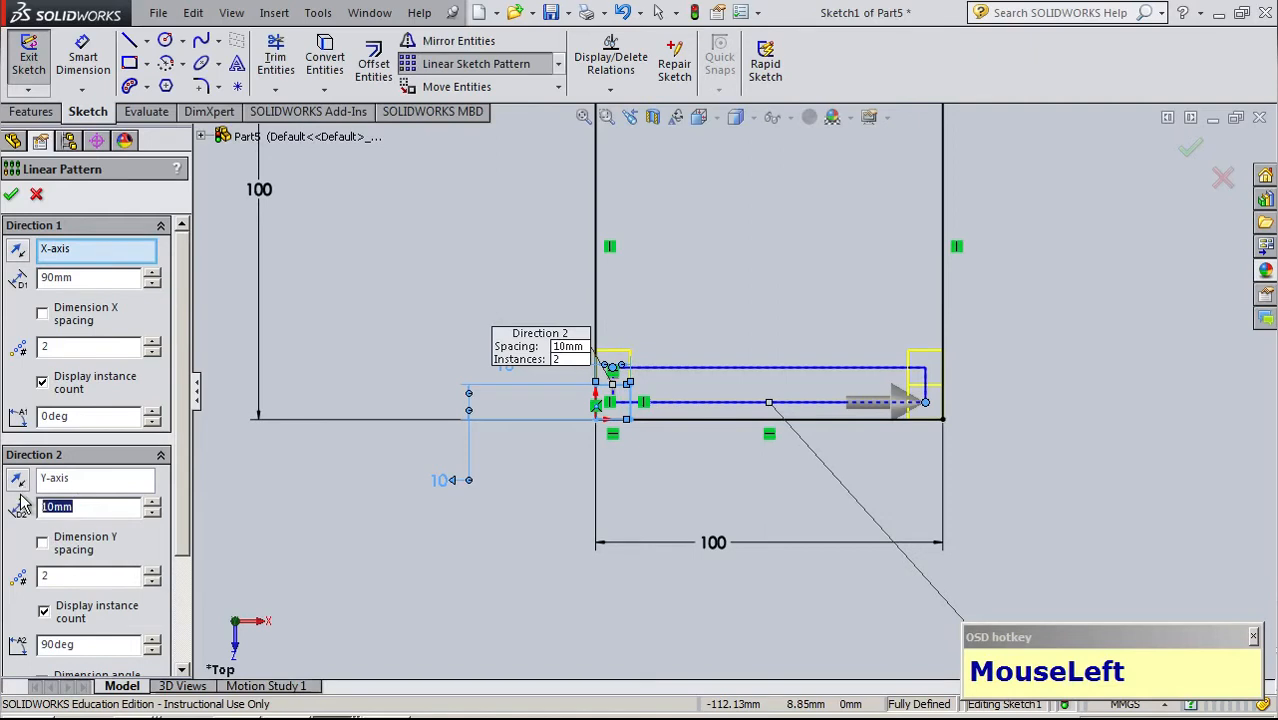
pyautogui.write('9')
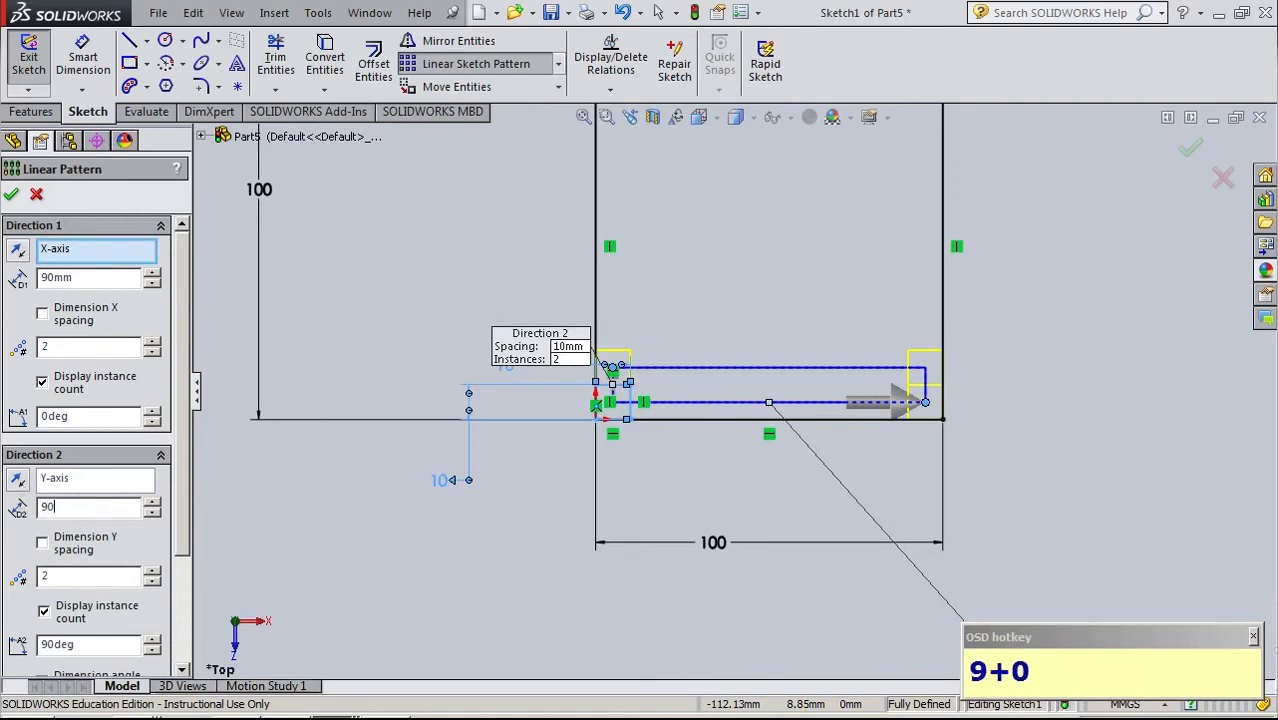
pyautogui.write('0')
pyautogui.press('Return')
pyautogui.scroll(3, 893, 456)
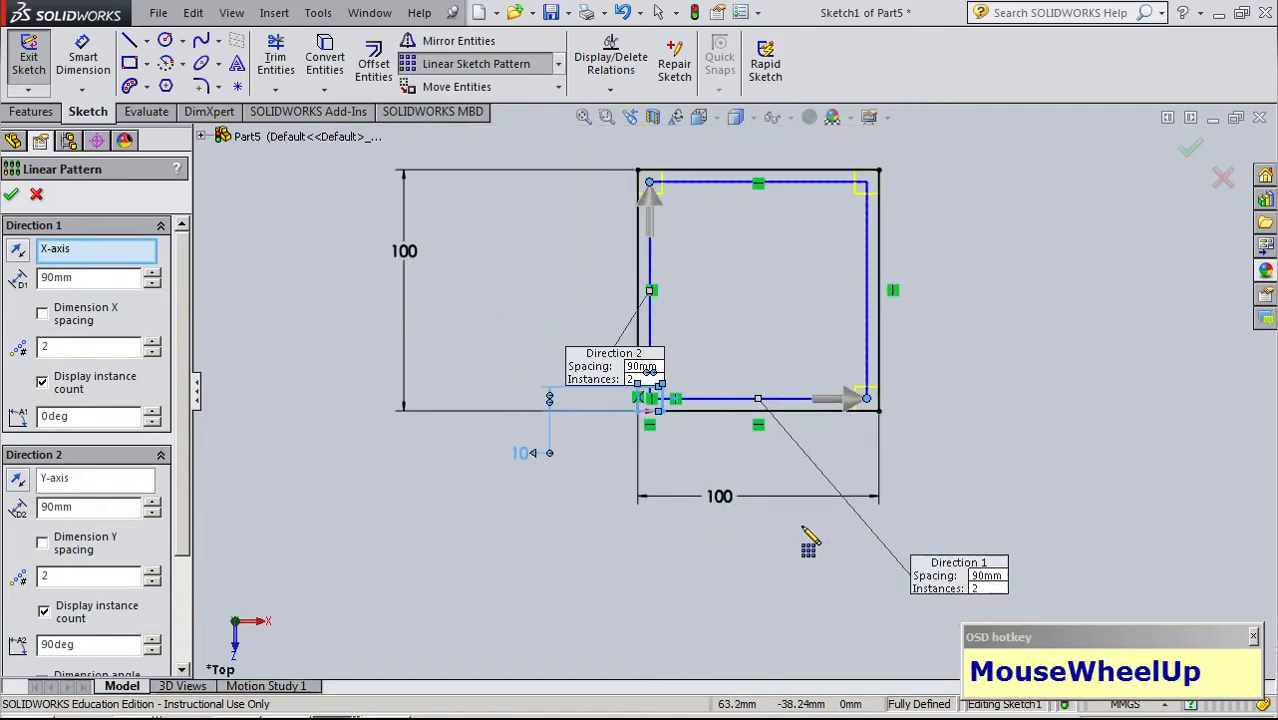
pyautogui.click(11, 195)
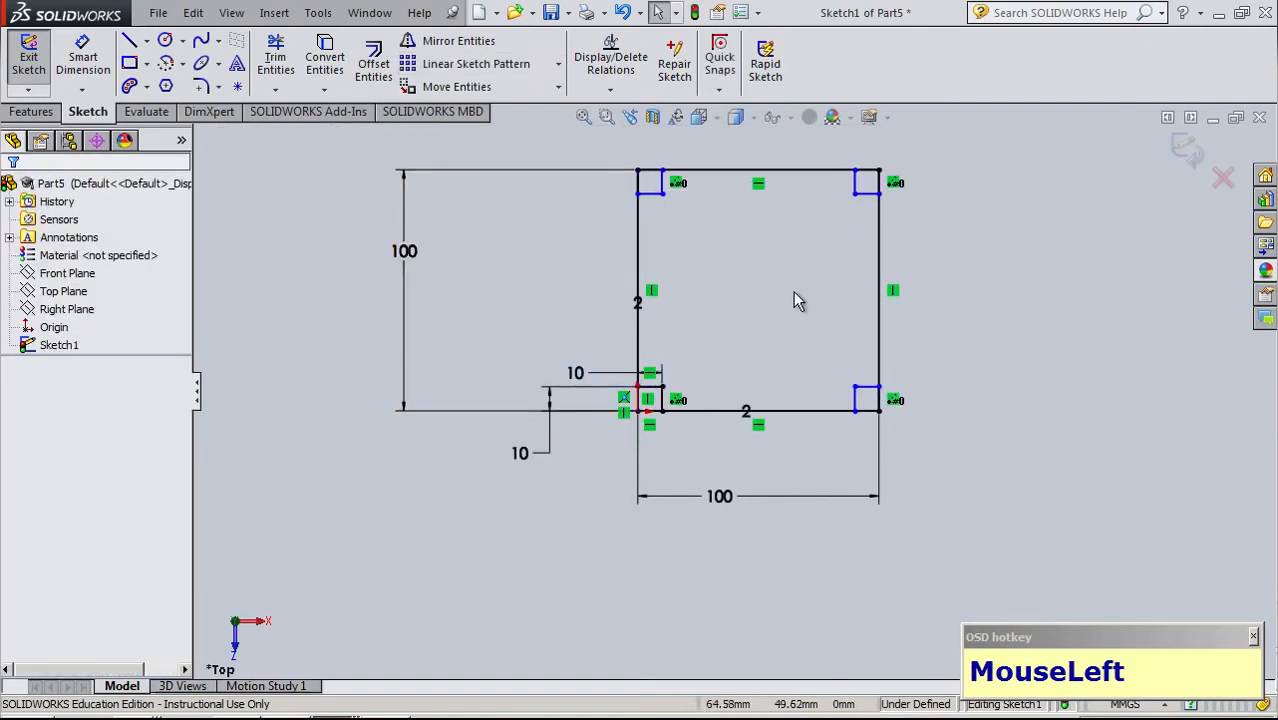
# Test the patterned squares' freedom by moving the upper pair downward and the right-hand pair inward
pyautogui.scroll(-3, 793, 291)
pyautogui.scroll(3, 780, 235)
pyautogui.scroll(-3, 832, 288)
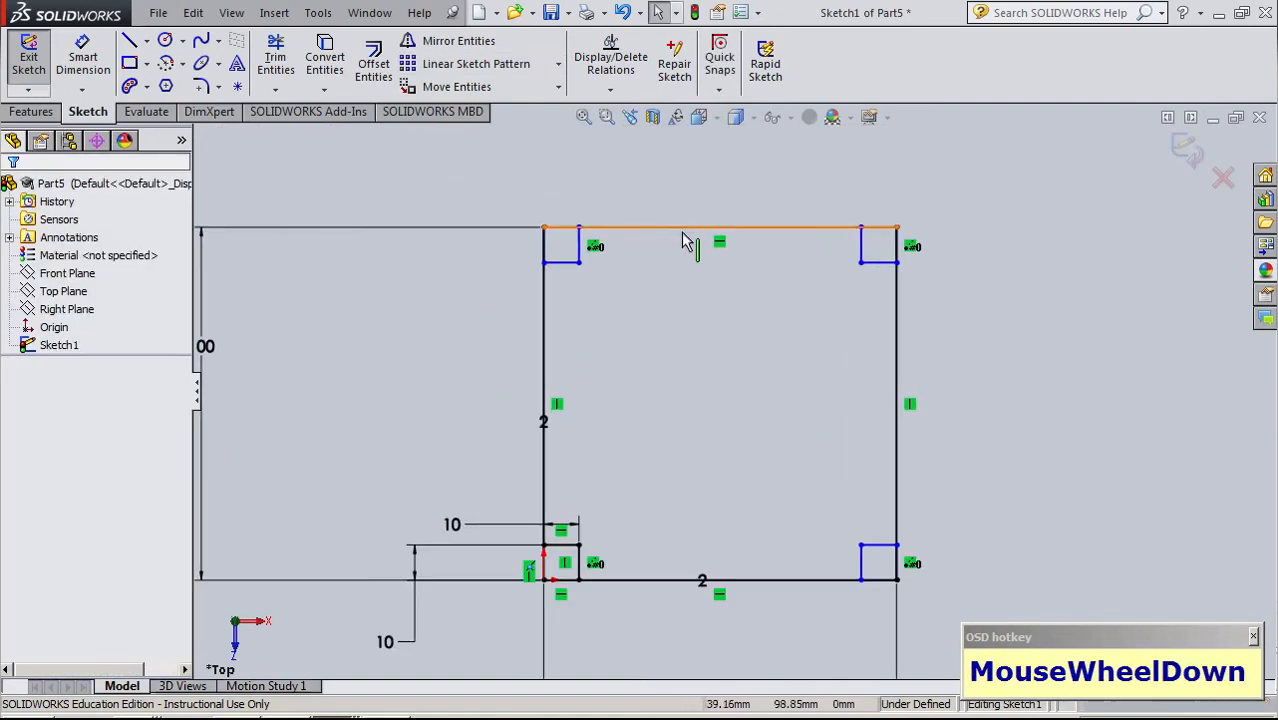
pyautogui.moveTo(570, 268); pyautogui.dragTo(622, 360)
pyautogui.click(713, 434)
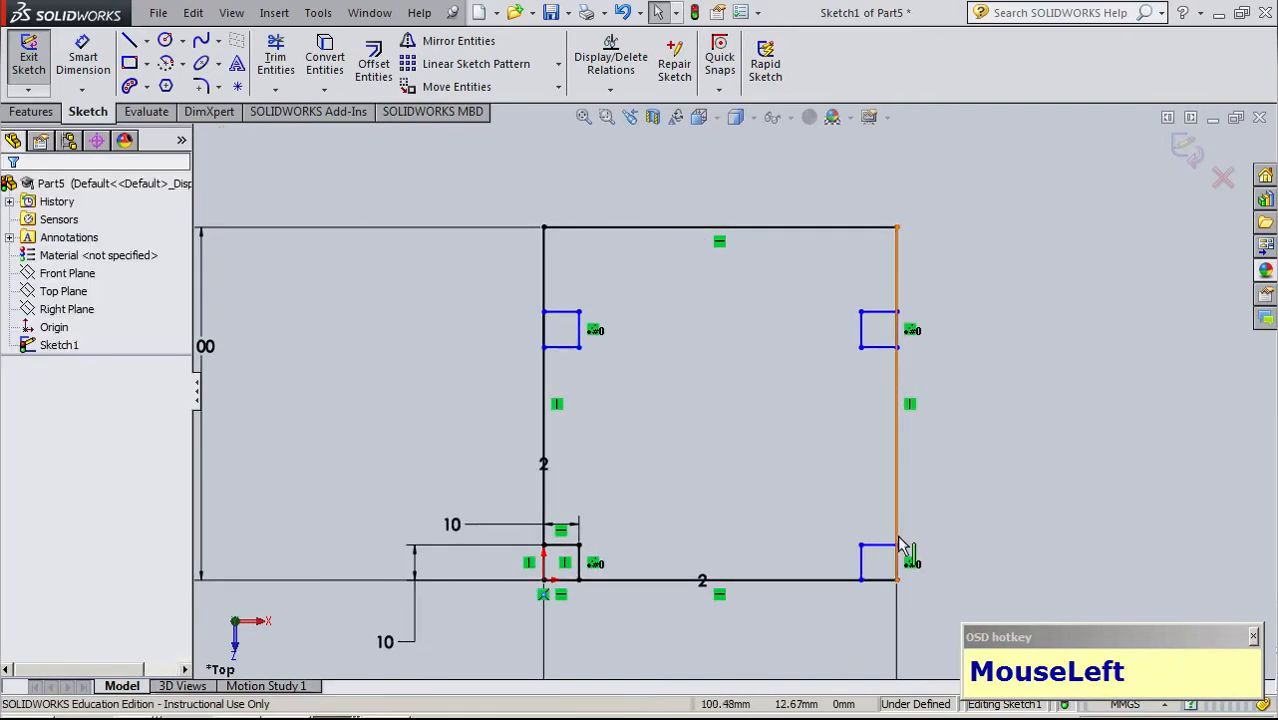
pyautogui.click(860, 563)
pyautogui.moveTo(860, 566); pyautogui.dragTo(786, 545)
pyautogui.click(950, 476)
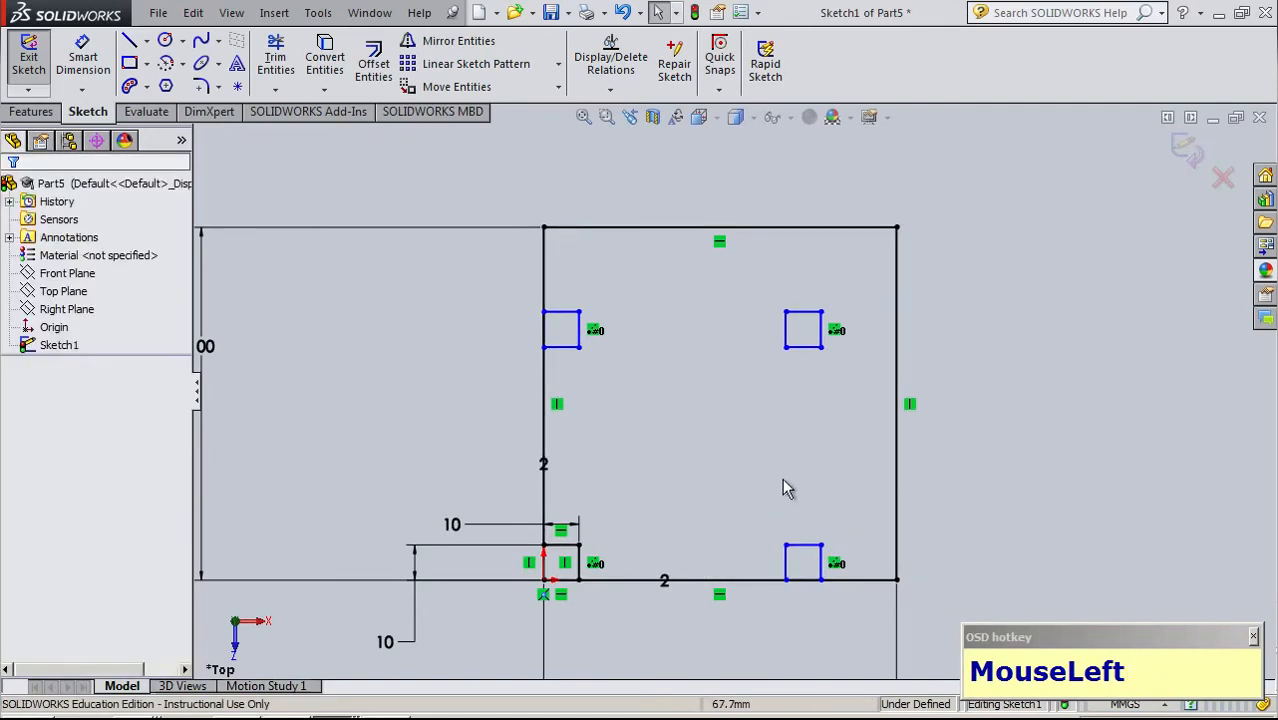
# Make the lower-right small square's outer vertical edge collinear with the large square's right edge
pyautogui.click(821, 566)
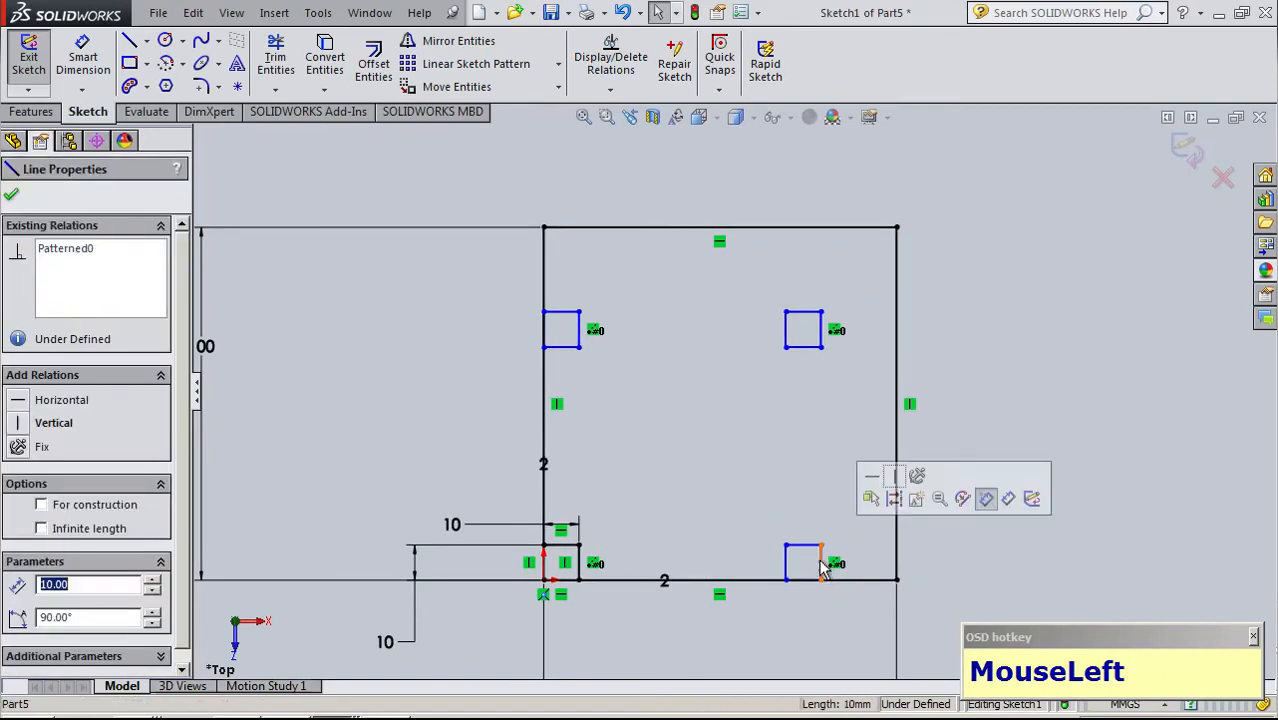
pyautogui.keyDown('ctrl'); pyautogui.click(894, 528); pyautogui.keyUp('ctrl')
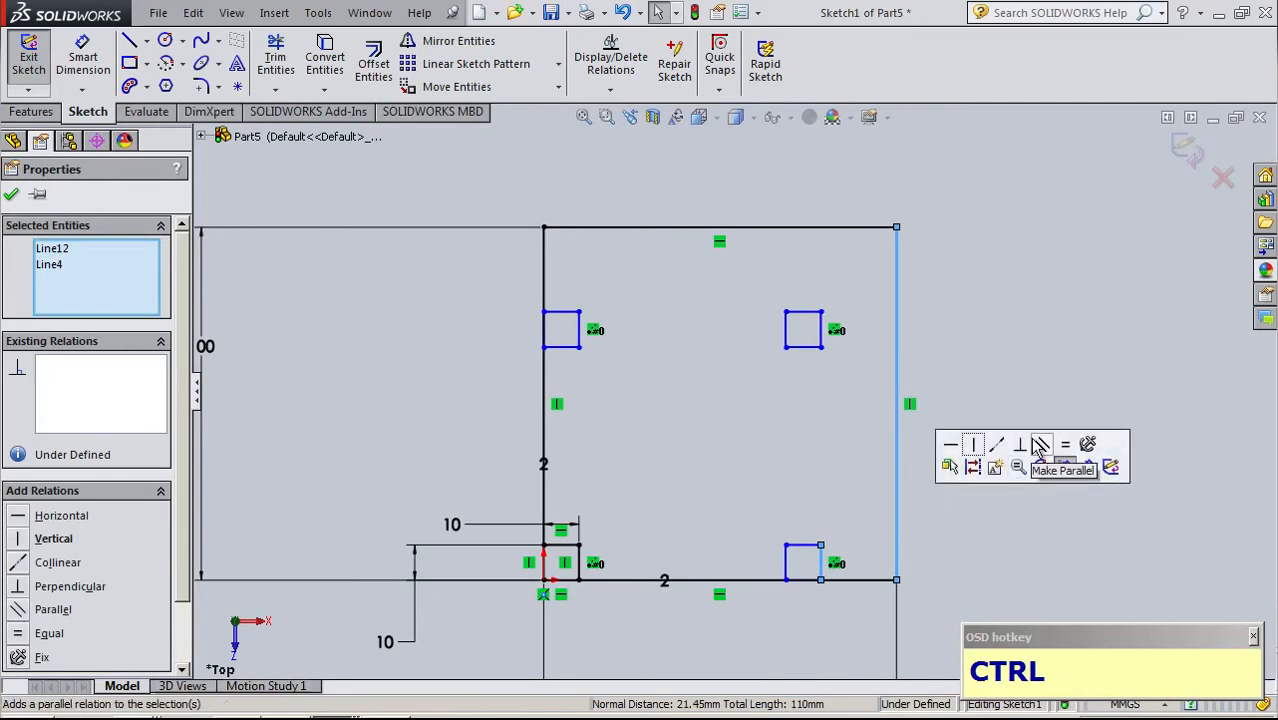
pyautogui.click(23, 565)
pyautogui.click(740, 434)
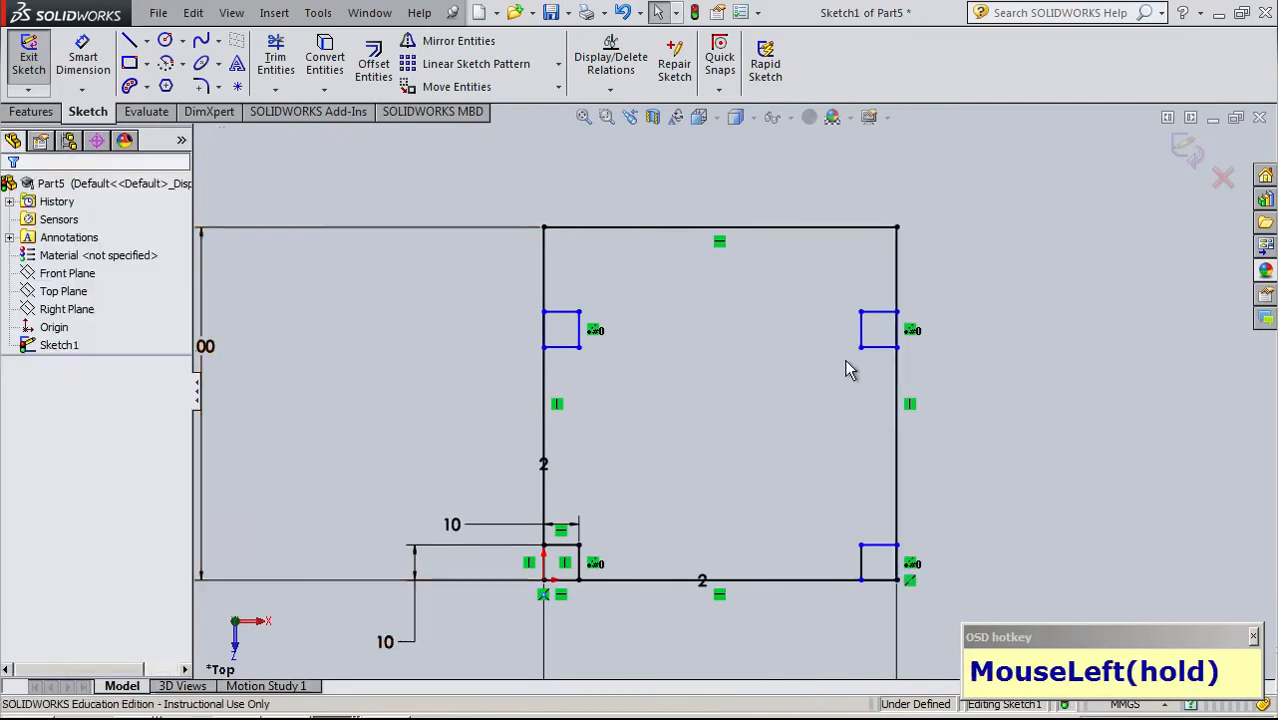
# Make the upper-right small square's top edge collinear with the large square's top edge
pyautogui.click(887, 322)
pyautogui.keyDown('ctrl'); pyautogui.click(833, 227); pyautogui.keyUp('ctrl')
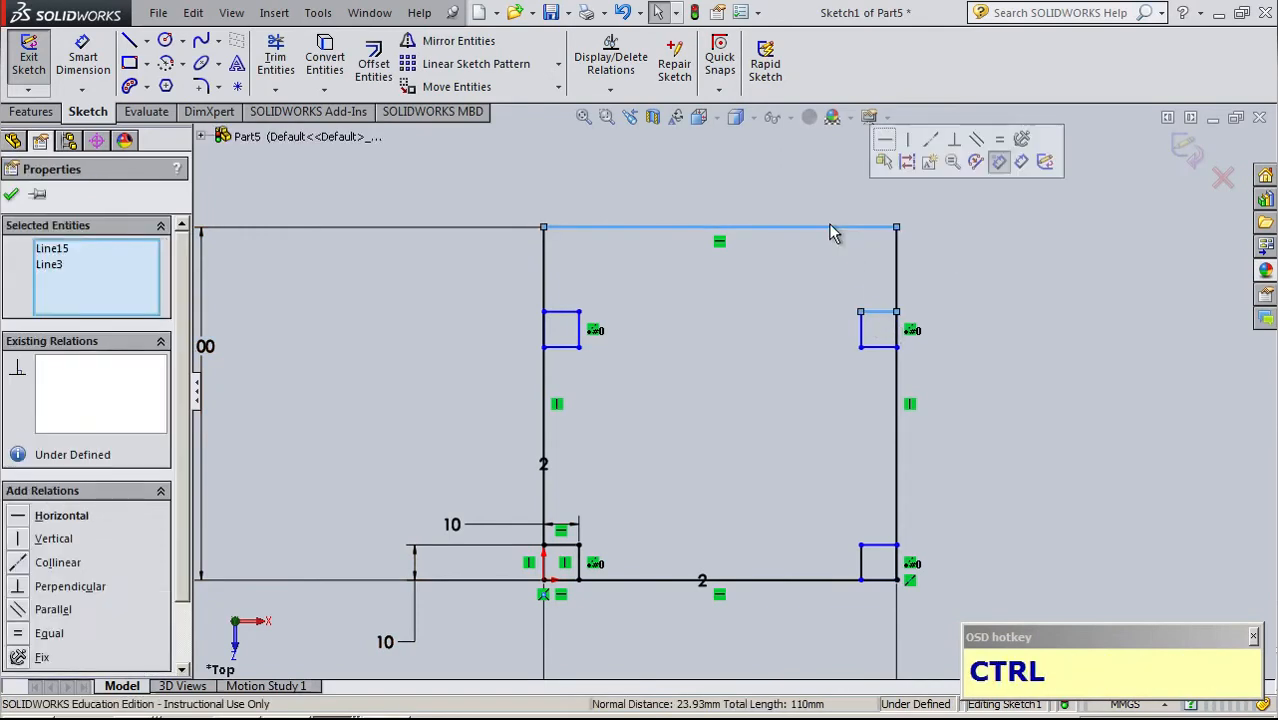
pyautogui.click(932, 138)
pyautogui.click(1008, 395)
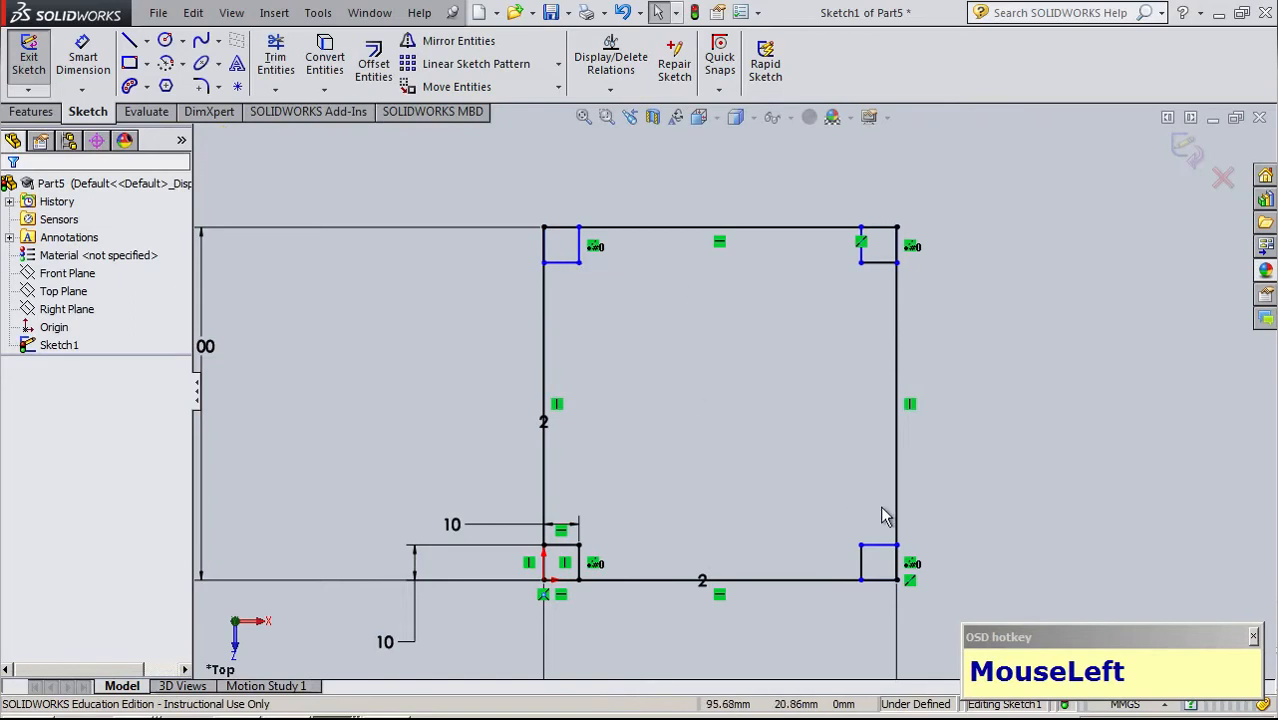
# Move the upper-left small square slightly down from the large square's top edge to test its remaining freedom
pyautogui.moveTo(570, 263)
pyautogui.mouseDown()
pyautogui.moveTo(579, 345)
pyautogui.moveTo(577, 279)
pyautogui.mouseUp()
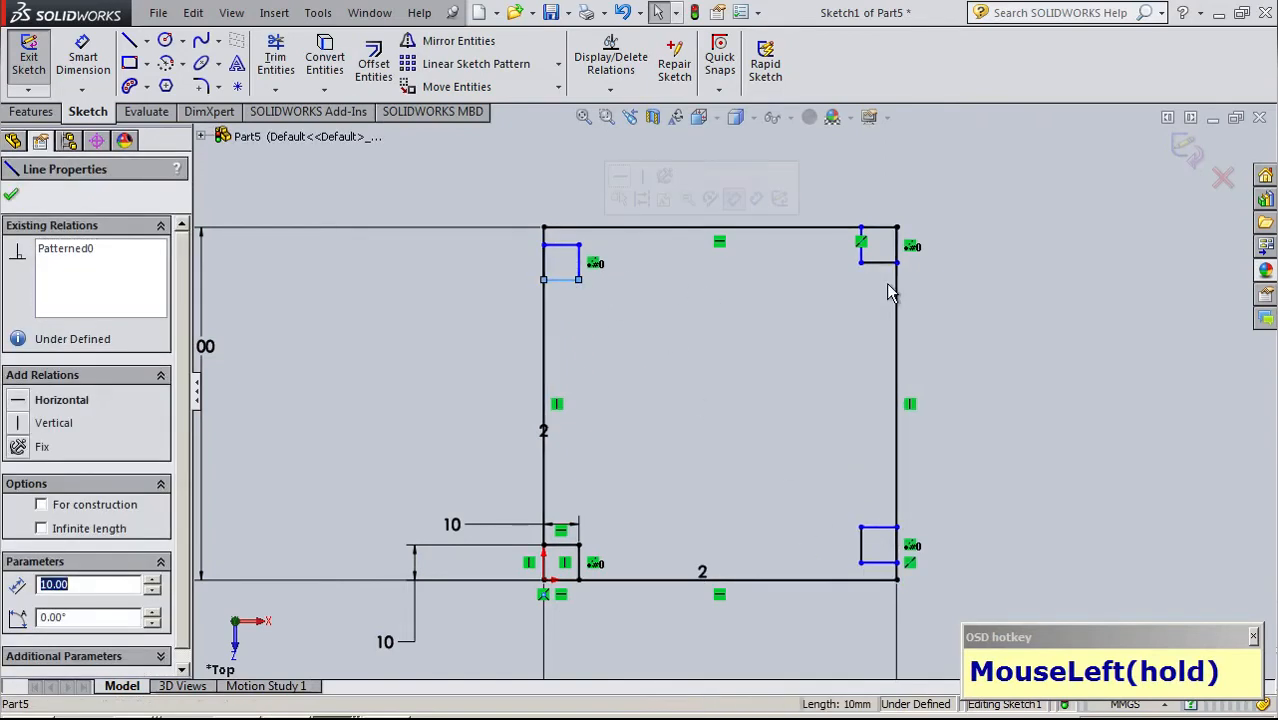
# Make the top side of the upper-left small square collinear with the large square's top edge
pyautogui.click(883, 268)
pyautogui.click(763, 340)
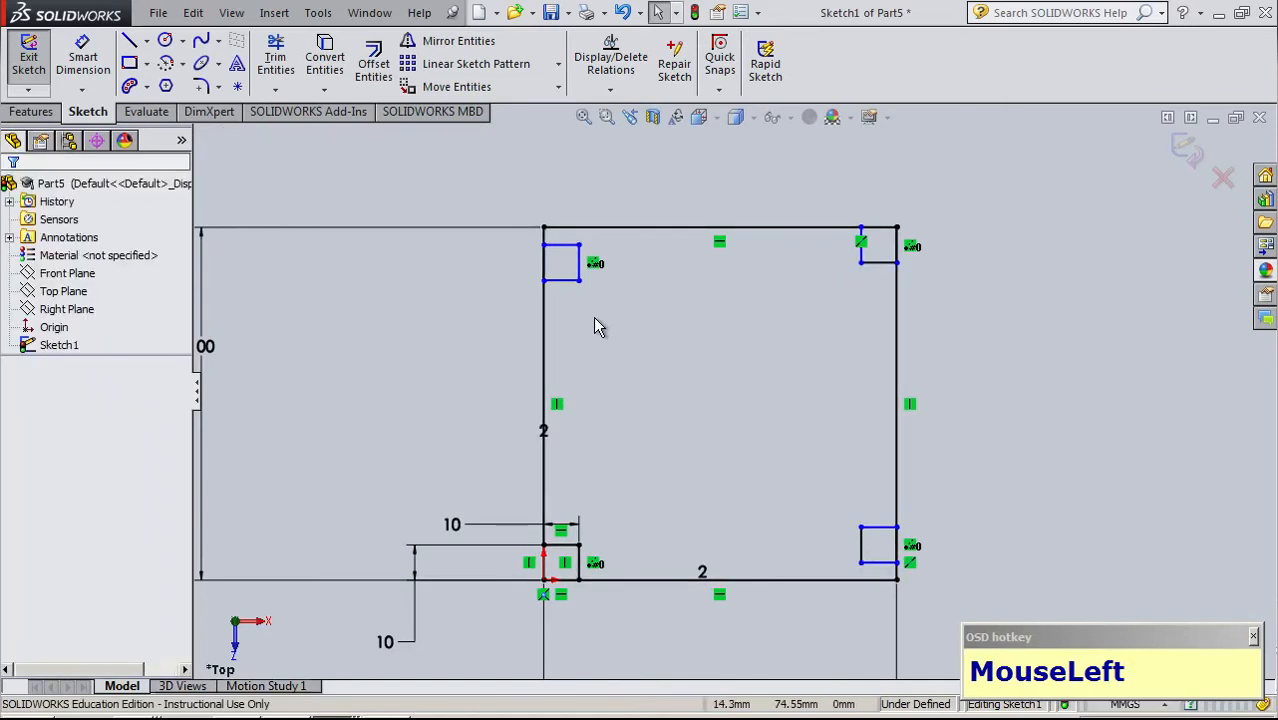
pyautogui.click(559, 249)
pyautogui.keyDown('ctrl'); pyautogui.click(593, 228); pyautogui.keyUp('ctrl')
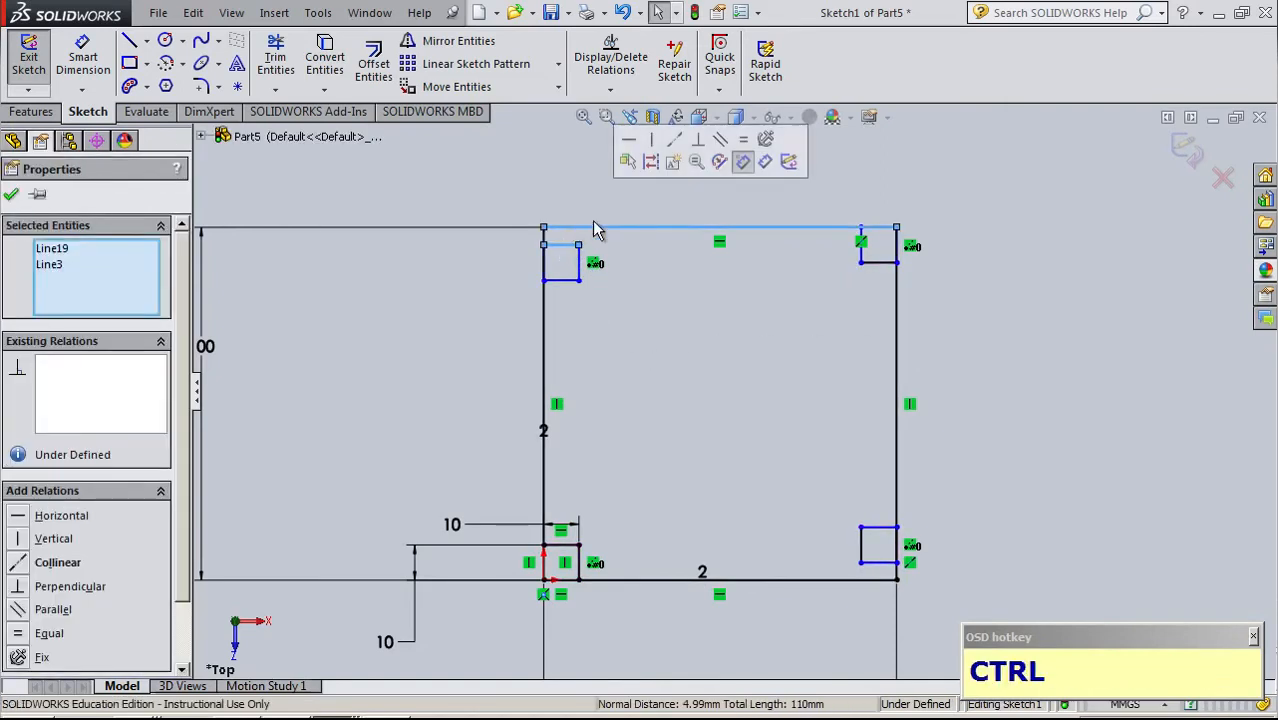
pyautogui.click(674, 140)
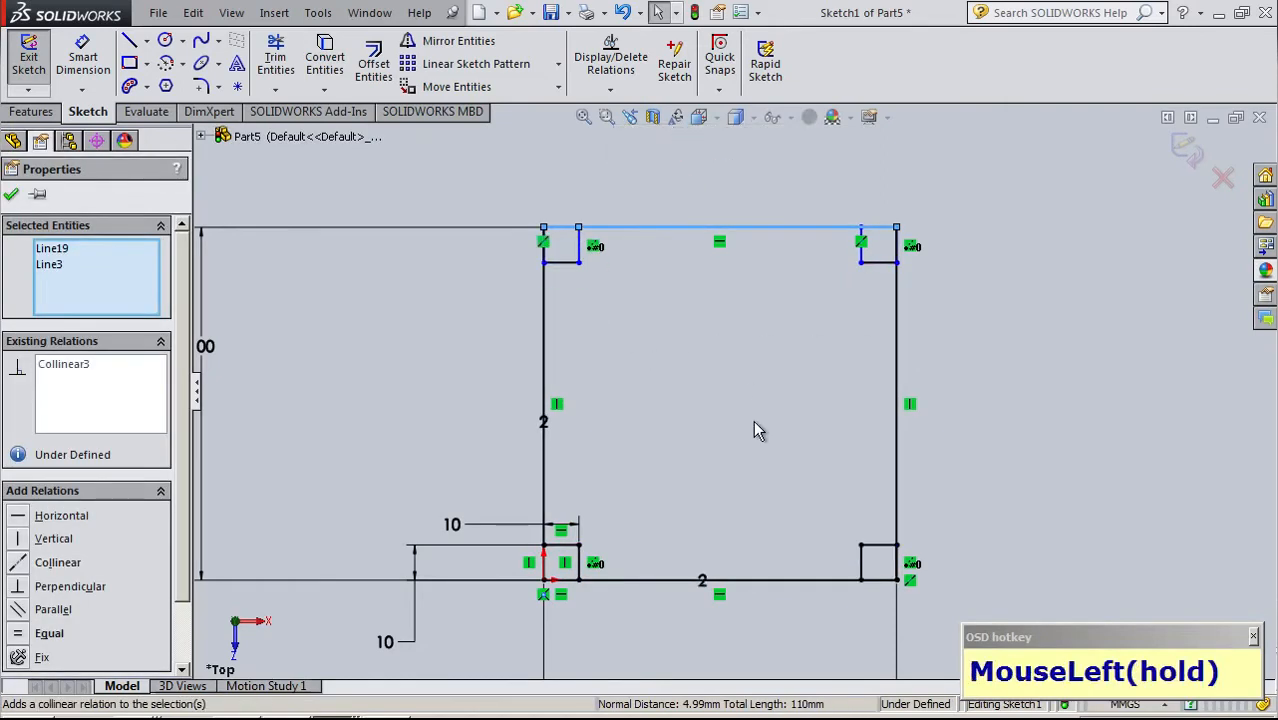
pyautogui.click(753, 420)
# Make the left side of the upper-left small square collinear with the large square's left edge and exit the sketch
pyautogui.moveTo(579, 250); pyautogui.dragTo(634, 250)
pyautogui.click(629, 369)
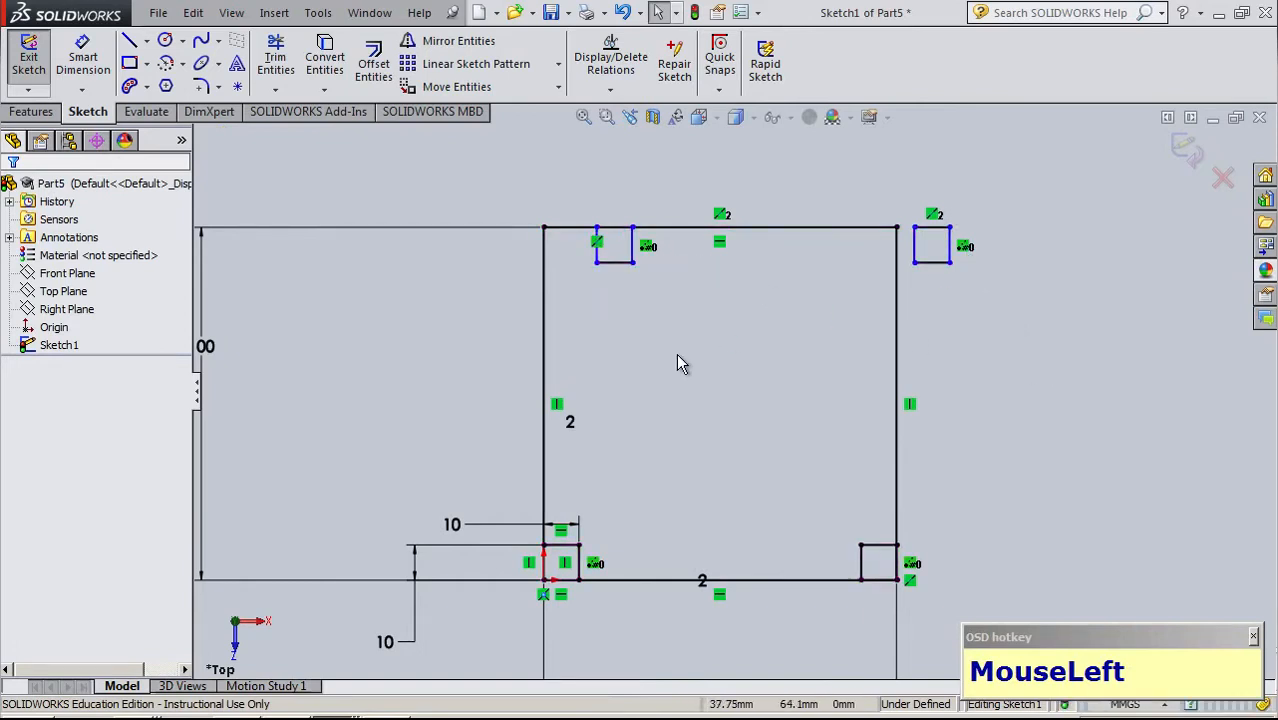
pyautogui.click(598, 258)
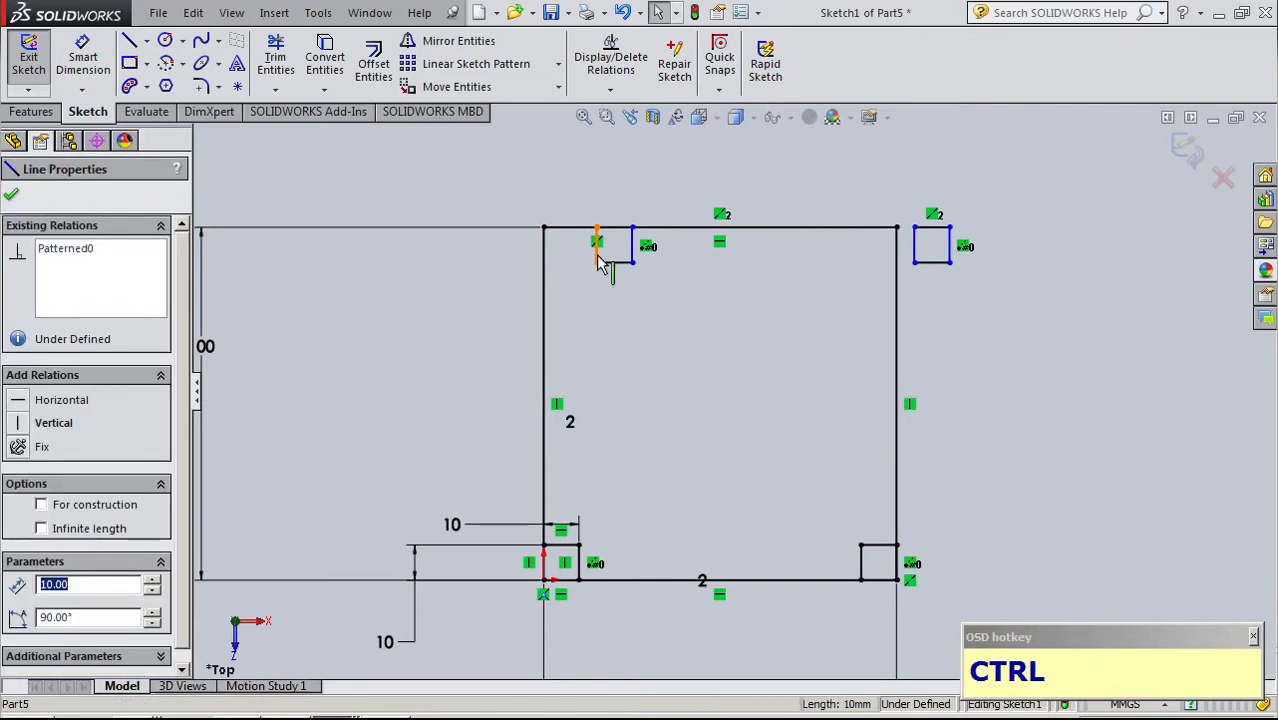
pyautogui.keyDown('ctrl'); pyautogui.click(546, 268); pyautogui.keyUp('ctrl')
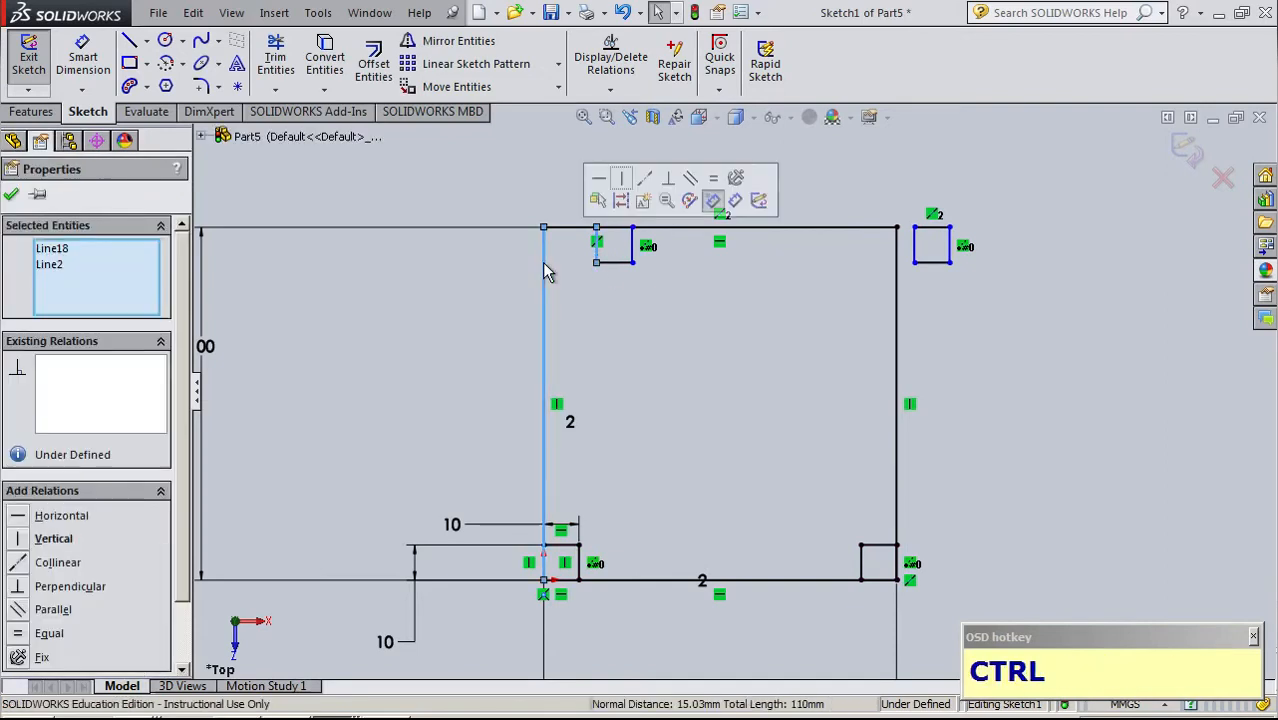
pyautogui.click(645, 180)
pyautogui.click(685, 335)
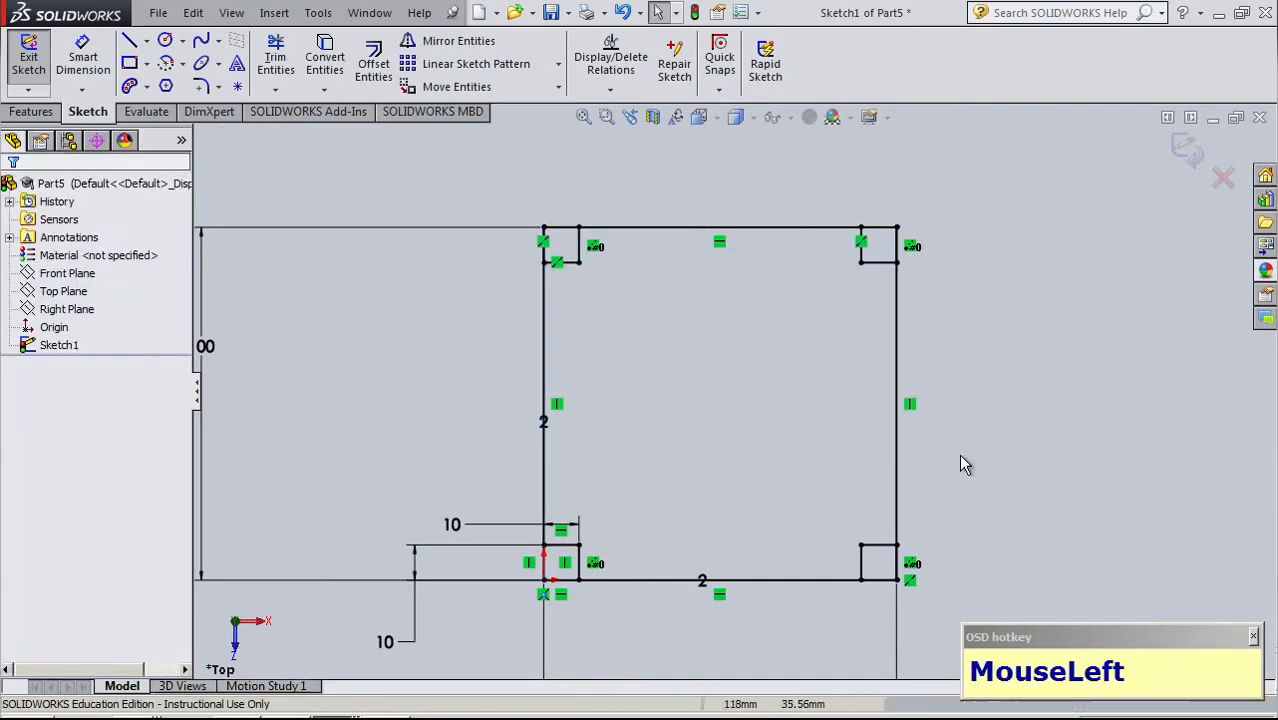
pyautogui.click(1205, 152)
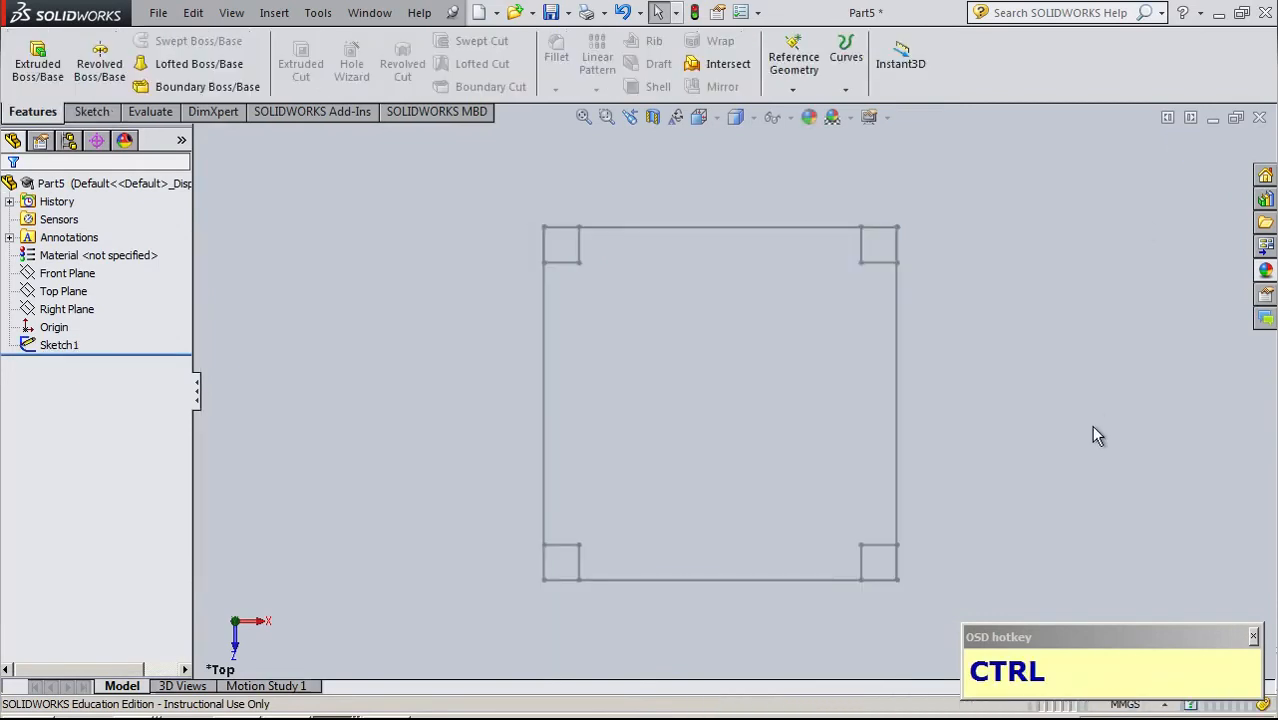
# Save the part as vid02_d in the solidowrks folder
pyautogui.hotkey('ctrl', 's')
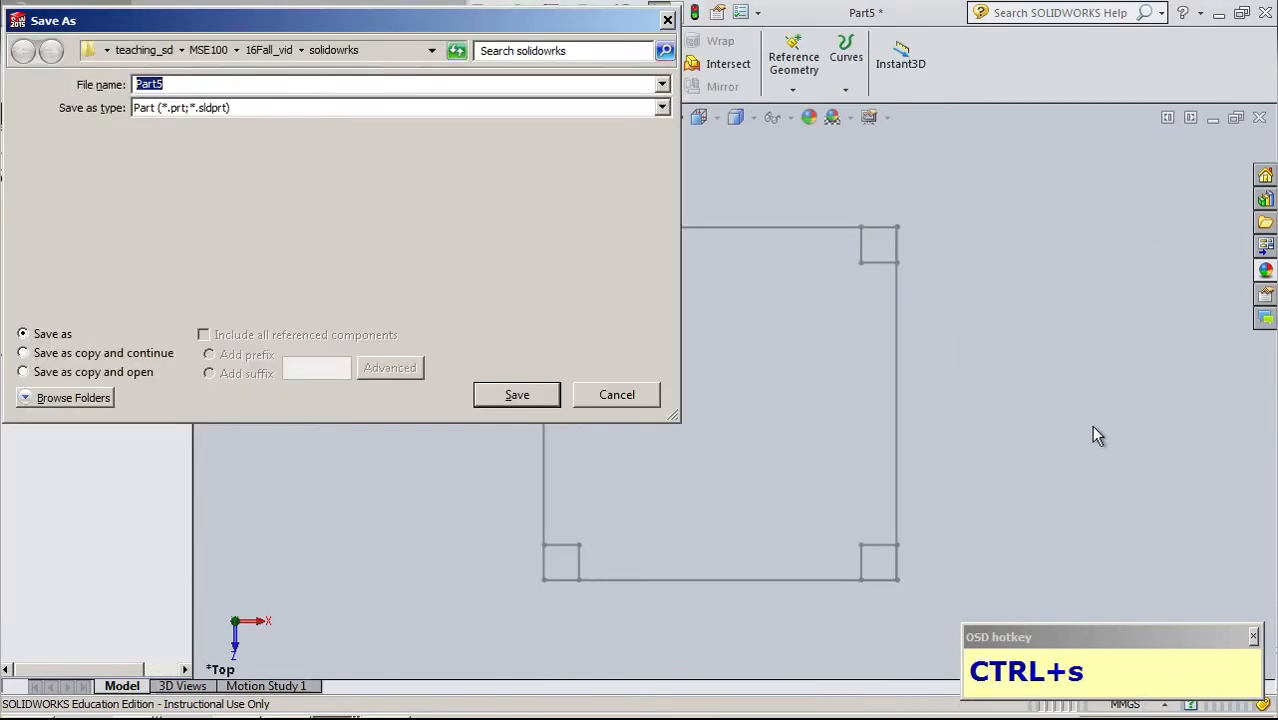
pyautogui.click(662, 85)
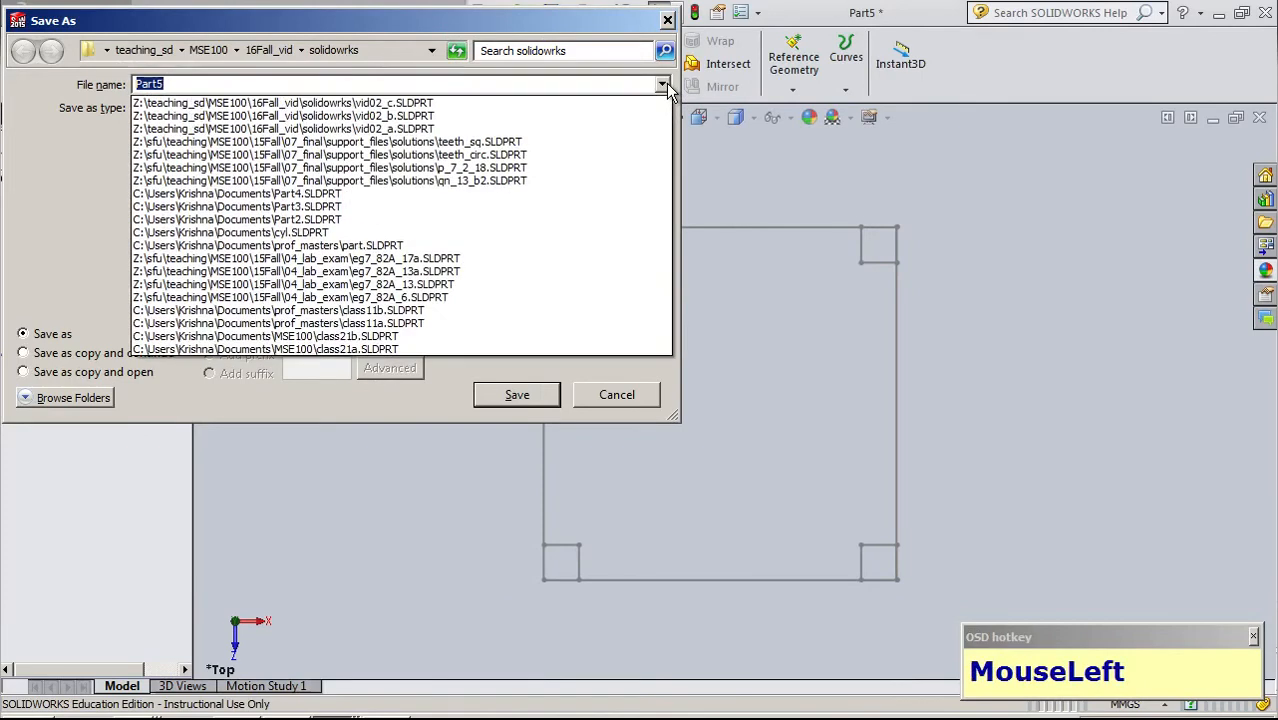
pyautogui.click(470, 103)
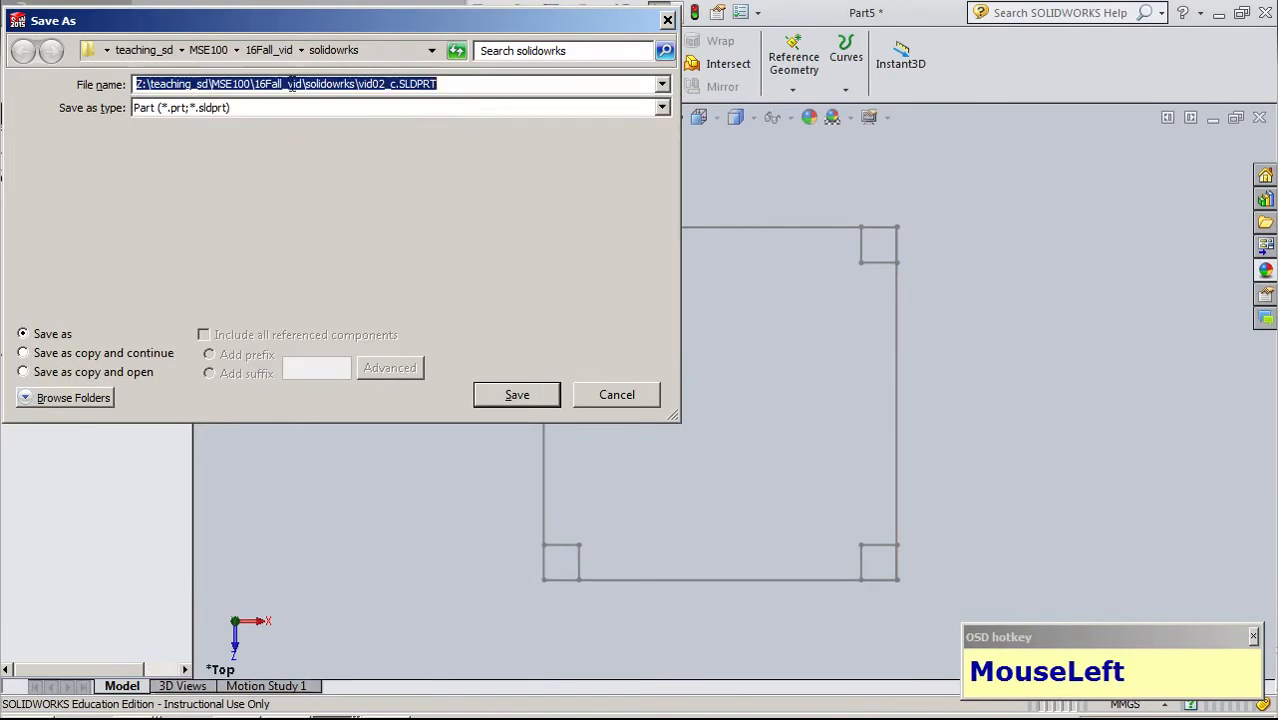
pyautogui.click(390, 84)
pyautogui.press('Delete')
pyautogui.write('d')
pyautogui.press('Return')
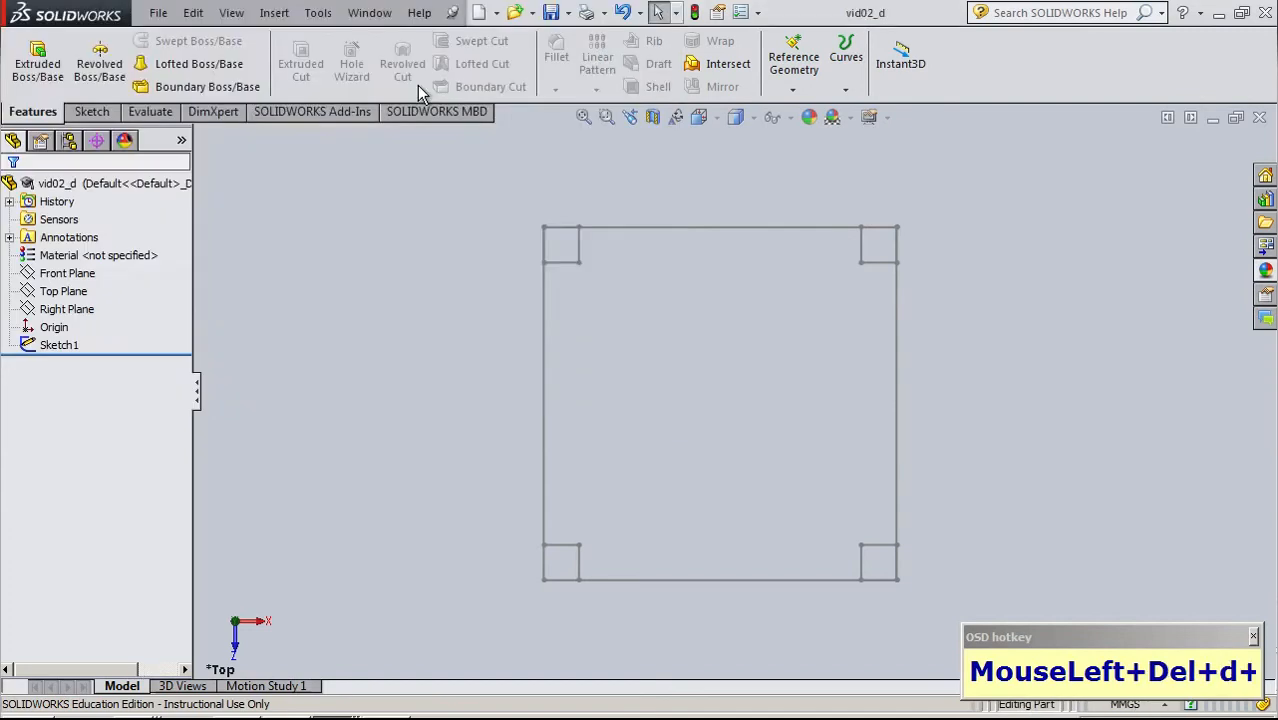
# Extrude the large square outline of Sketch1 upward as a Blind boss, 10 mm deep
pyautogui.click(50, 347)
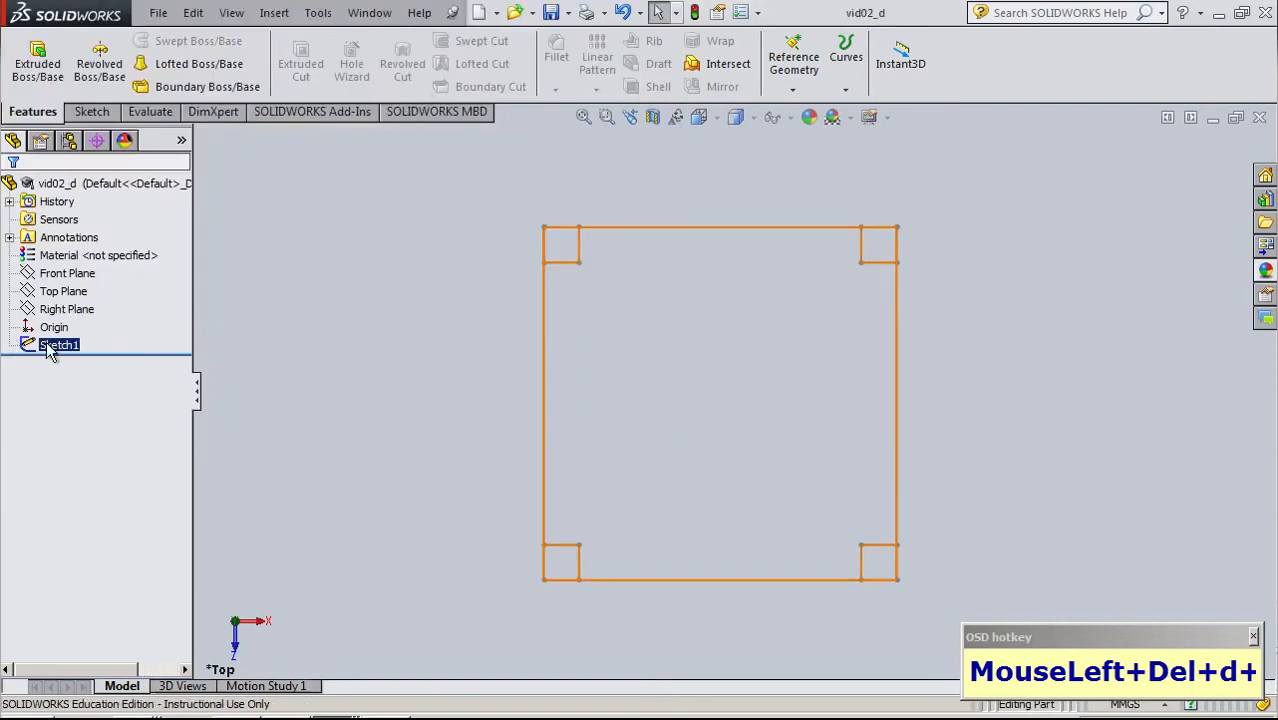
pyautogui.click(55, 345)
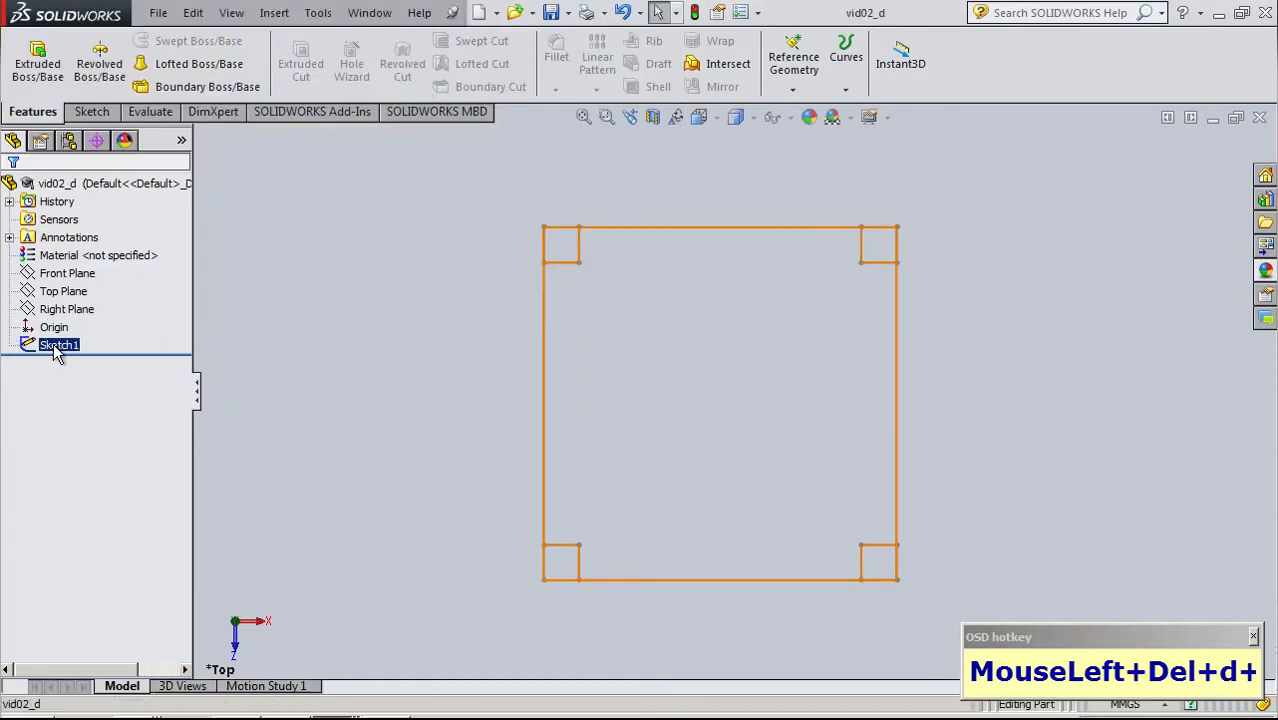
pyautogui.click(40, 50)
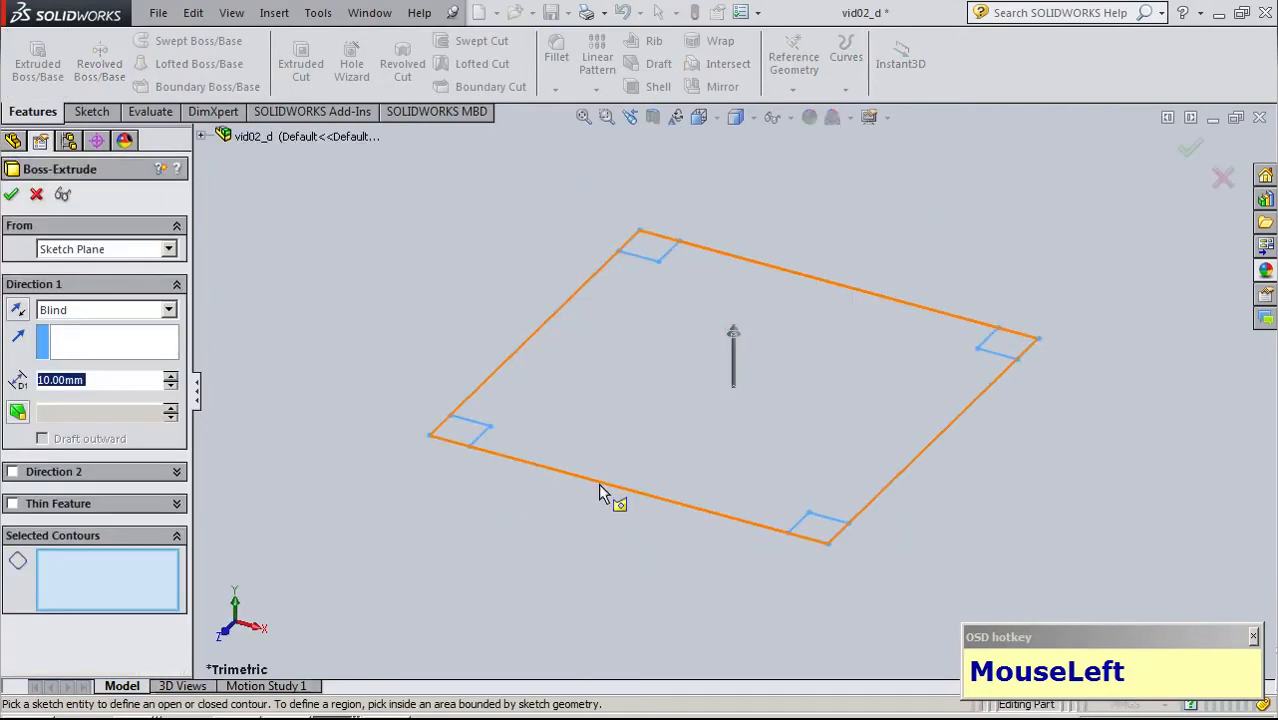
pyautogui.click(595, 487)
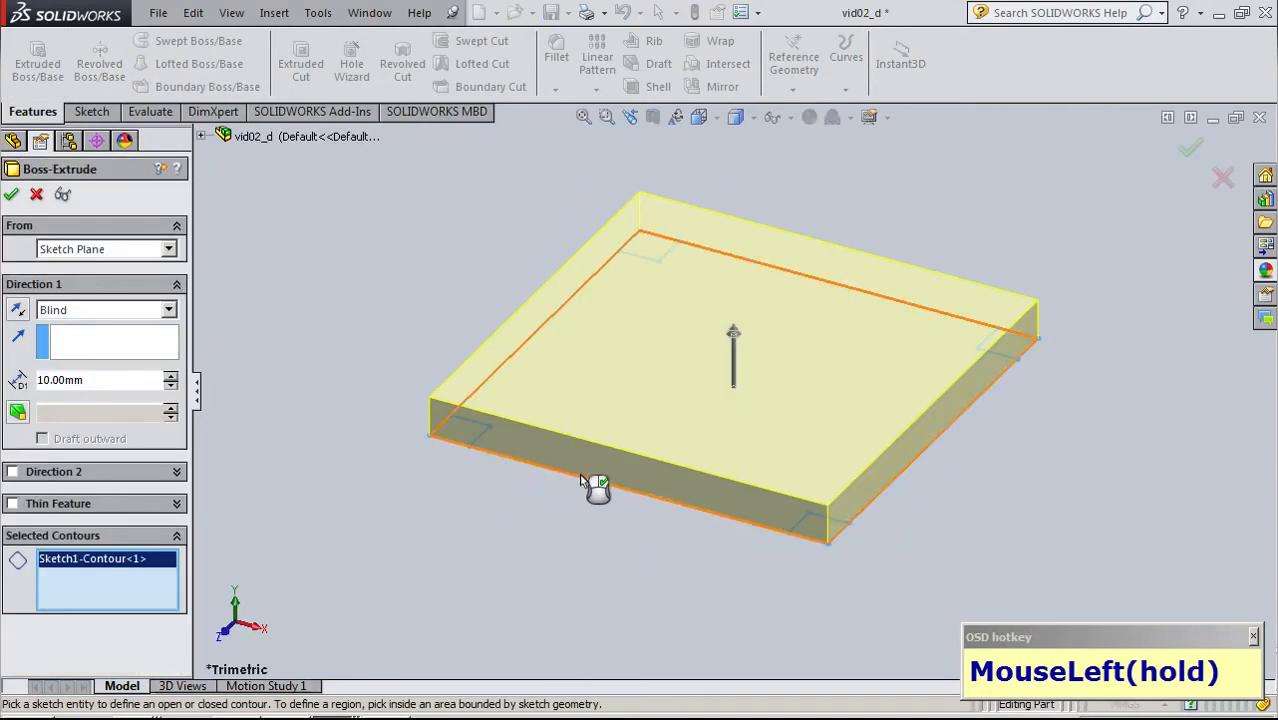
pyautogui.click(11, 194)
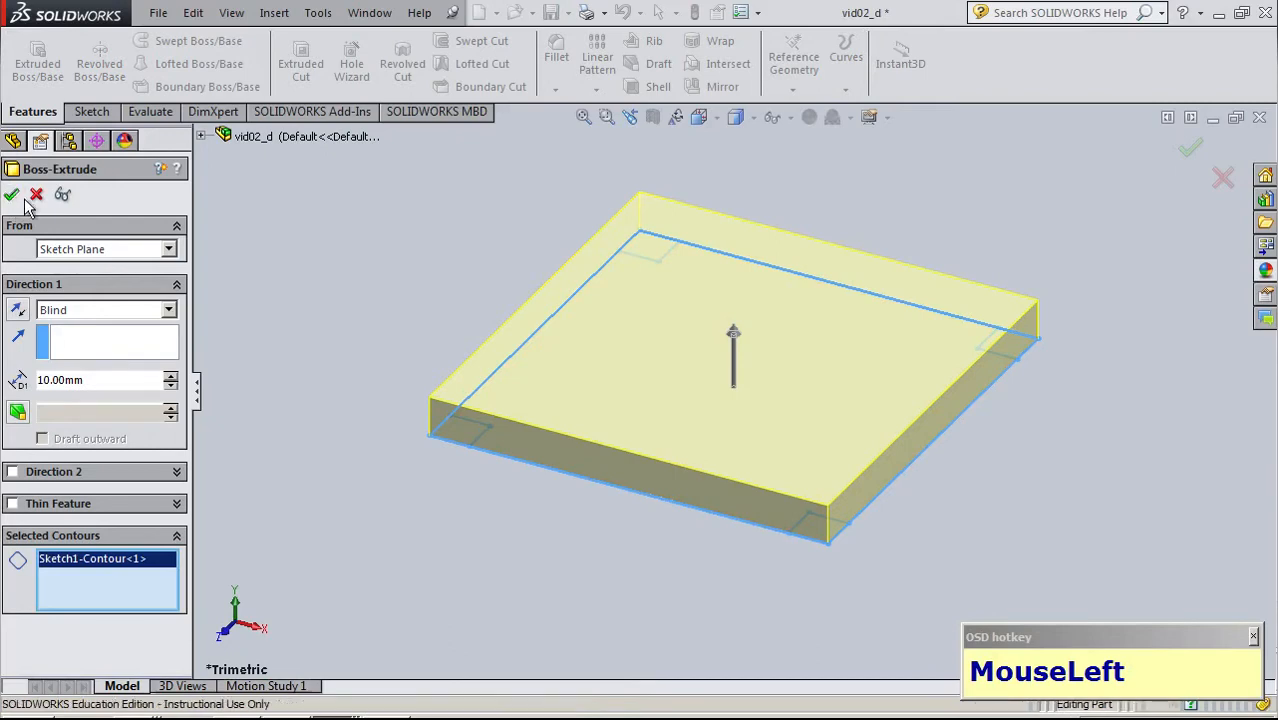
# Extrude the four small corner squares of Sketch1 as table legs, 100 mm in the reversed, downward direction with merged result
pyautogui.click(9, 345)
pyautogui.click(76, 363)
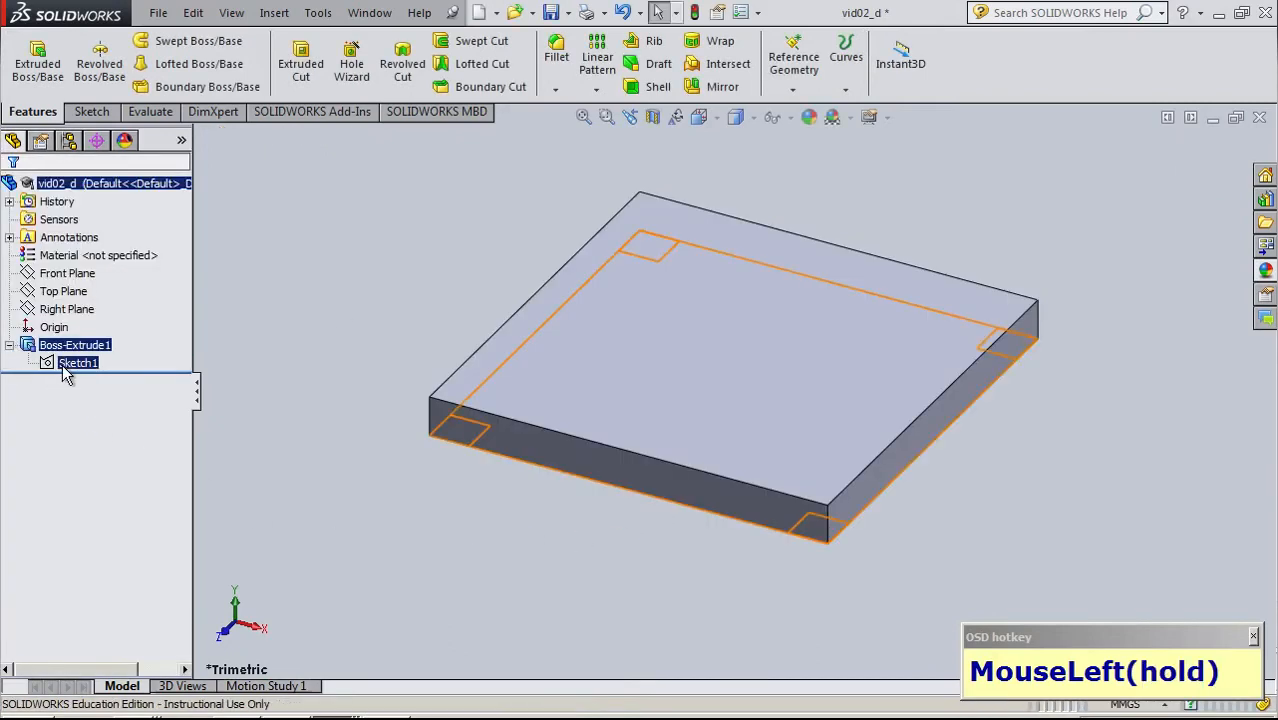
pyautogui.click(57, 84)
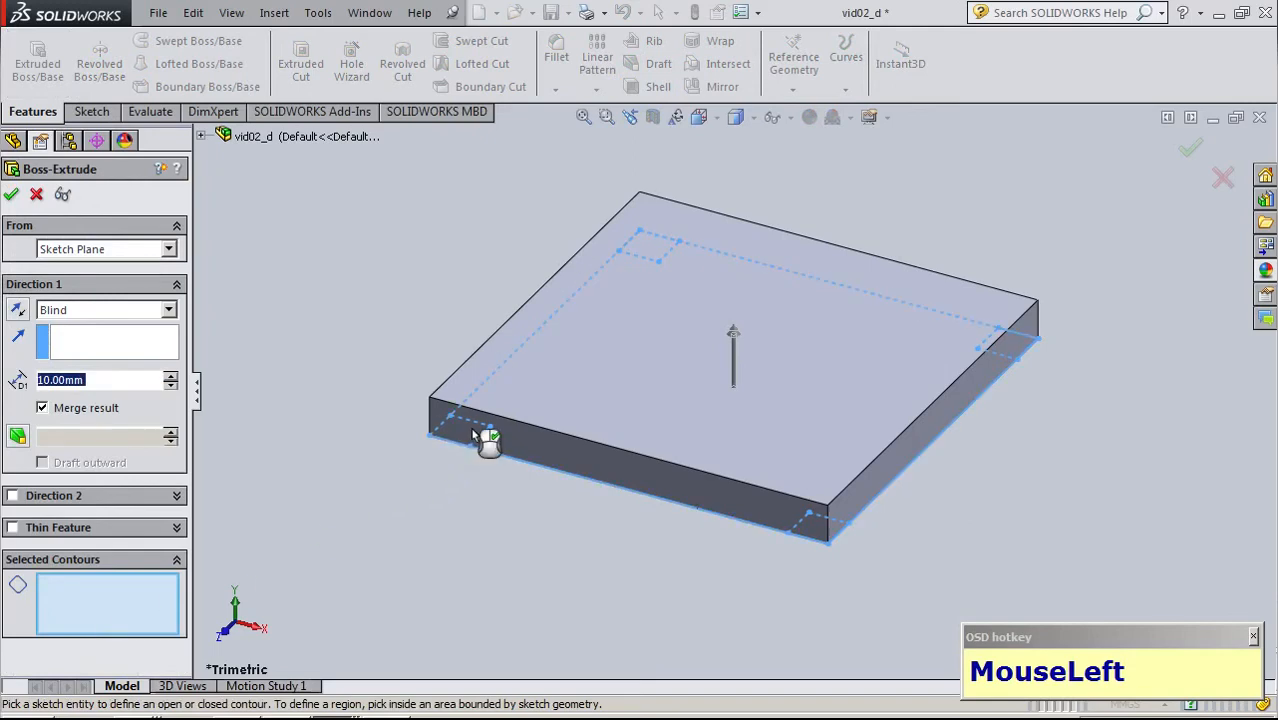
pyautogui.click(478, 428)
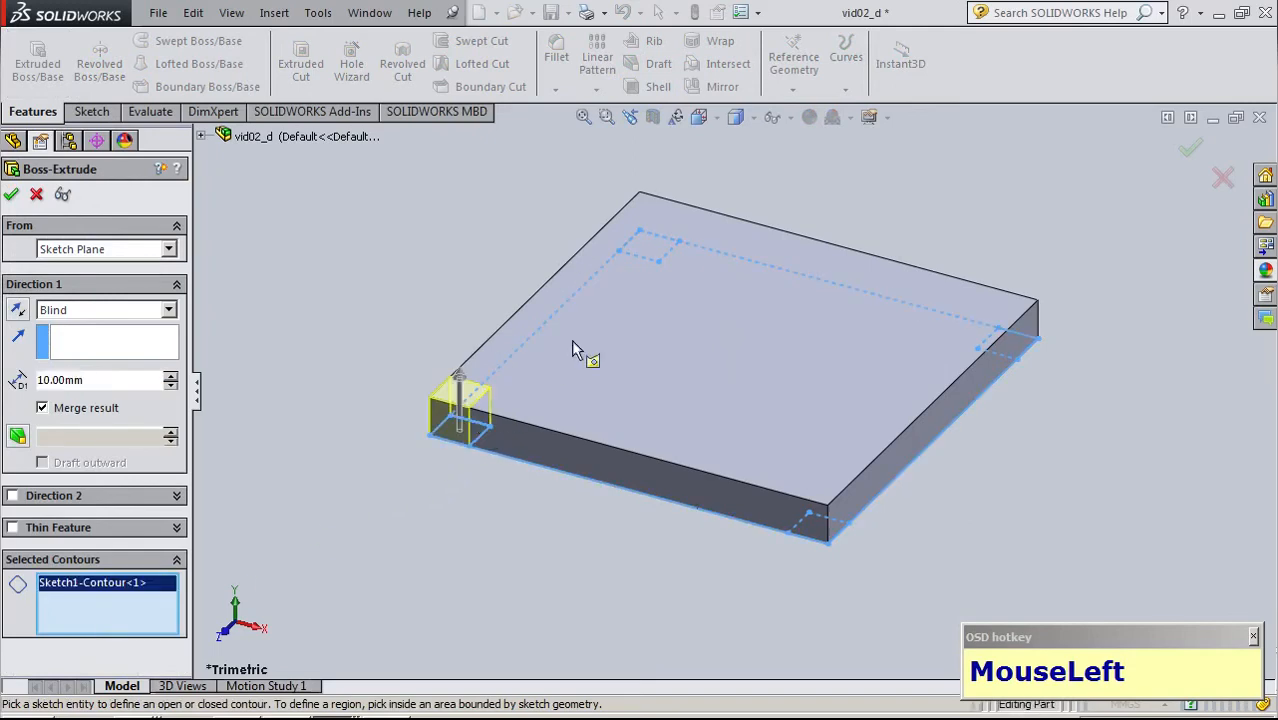
pyautogui.click(645, 262)
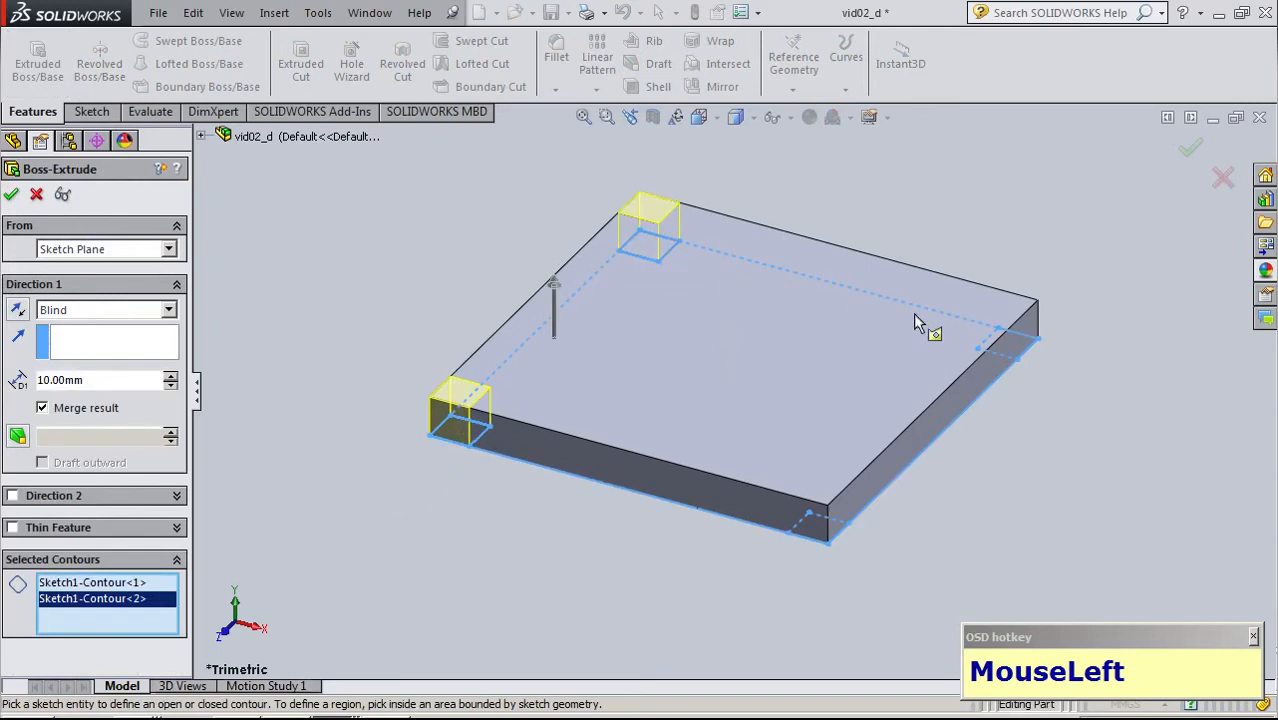
pyautogui.click(996, 352)
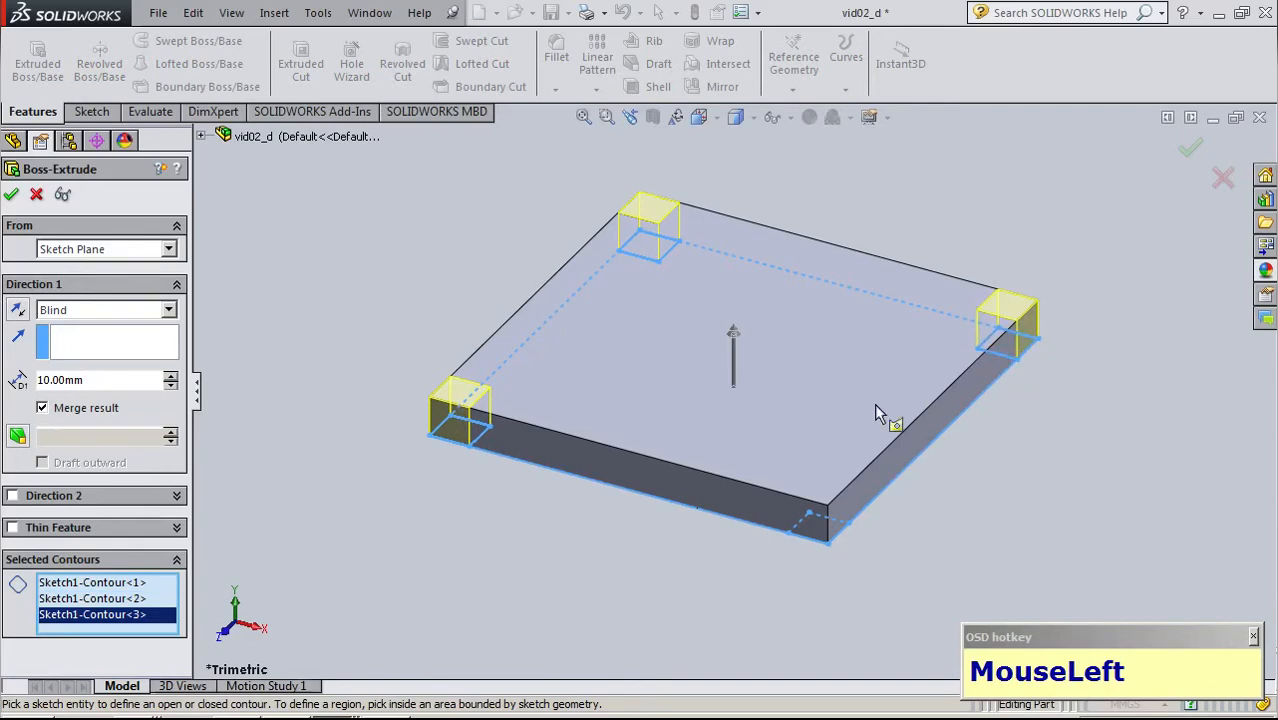
pyautogui.click(820, 528)
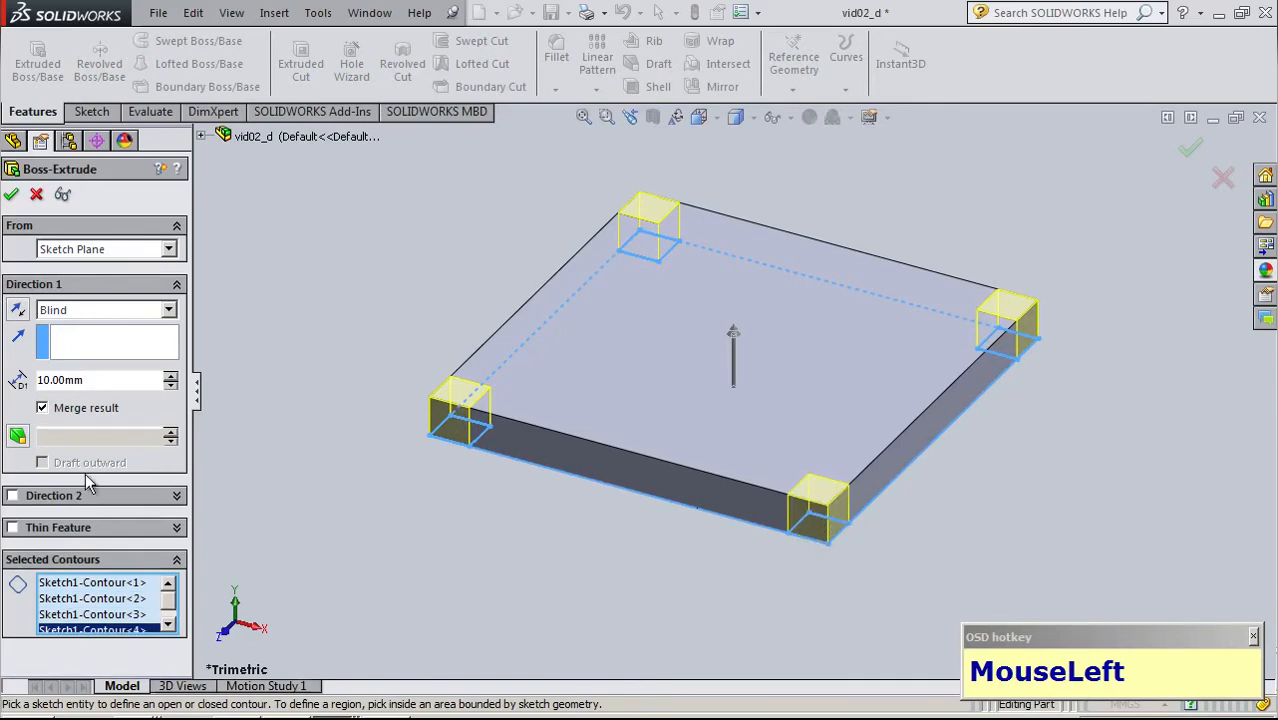
pyautogui.click(18, 311)
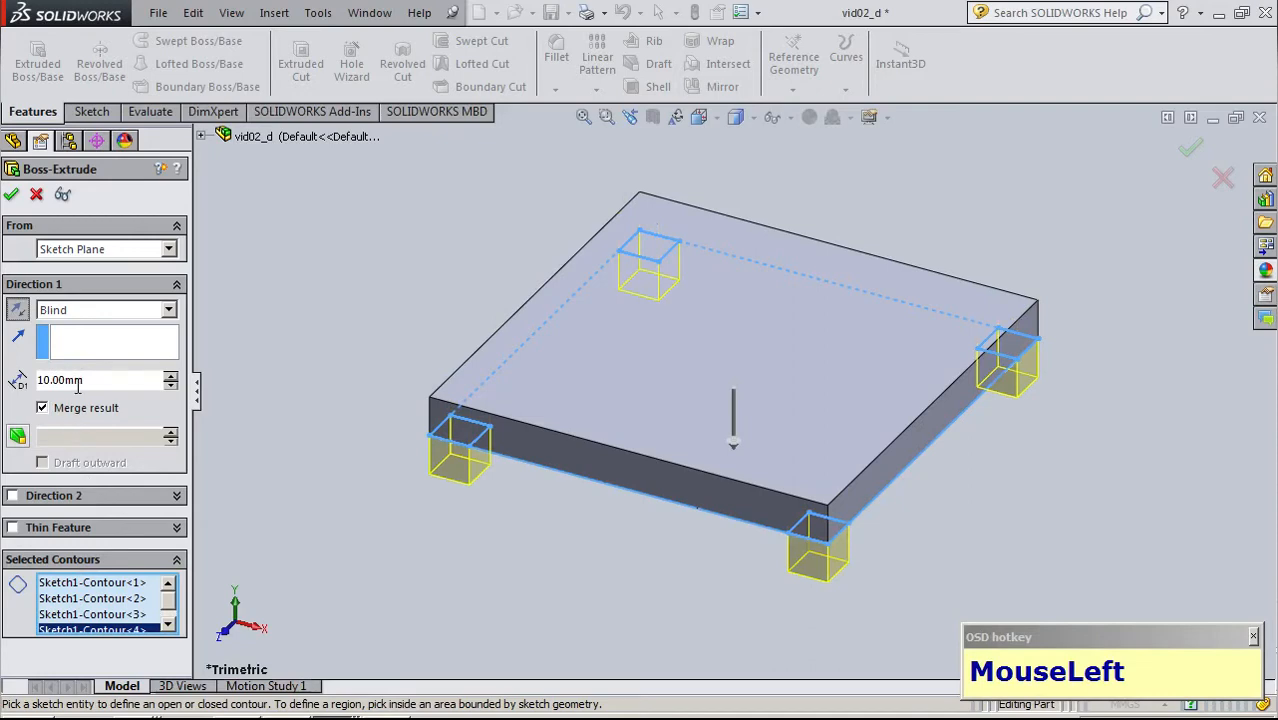
pyautogui.moveTo(99, 381); pyautogui.dragTo(37, 381)
pyautogui.write('100')
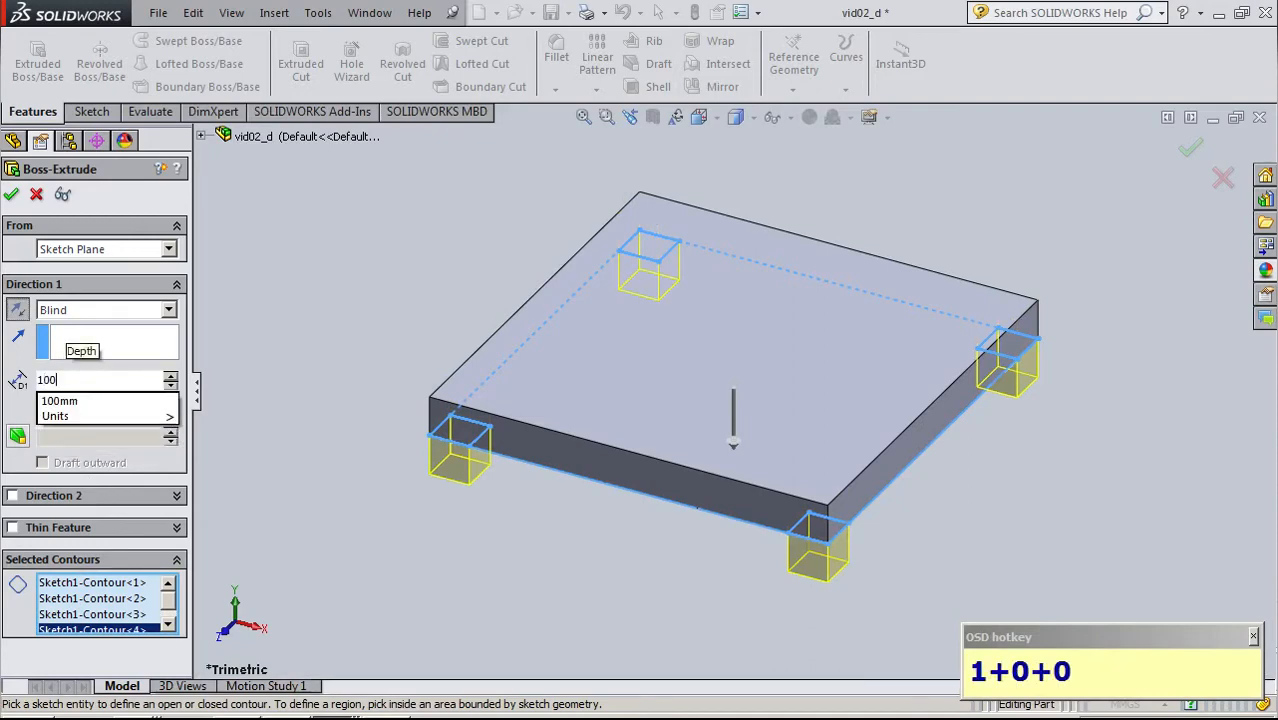
pyautogui.press('Return')
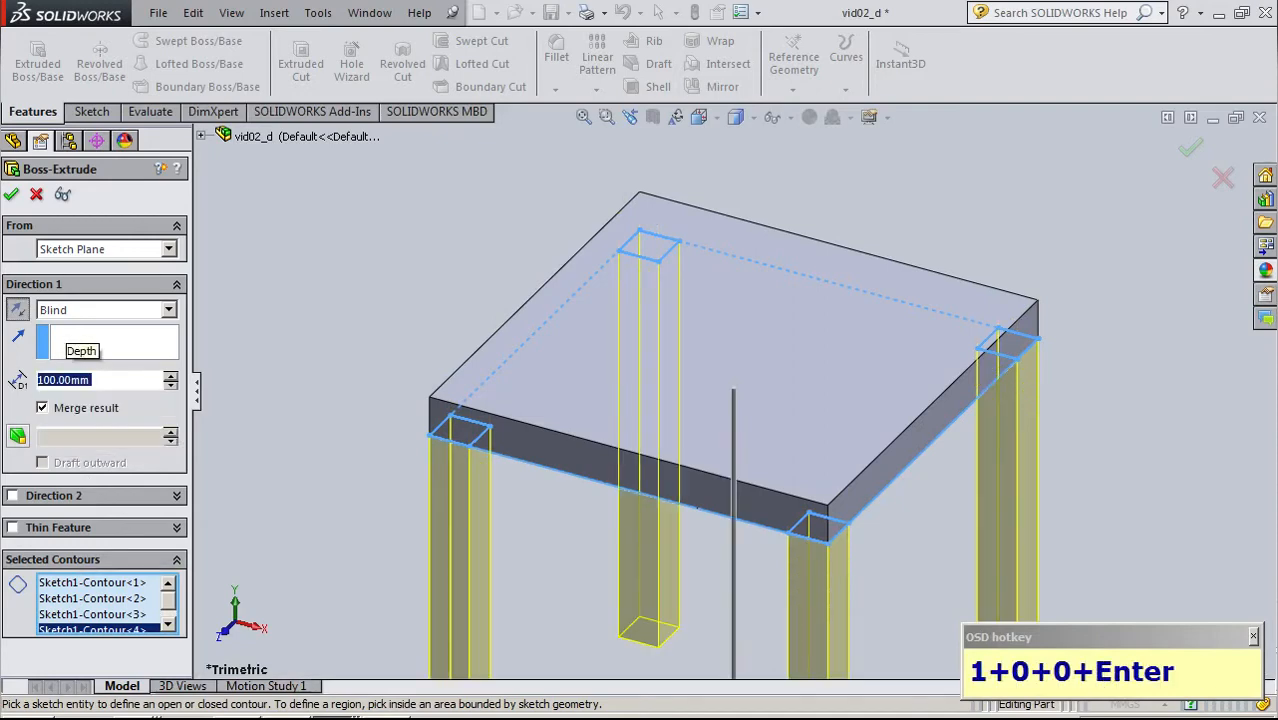
pyautogui.click(11, 195)
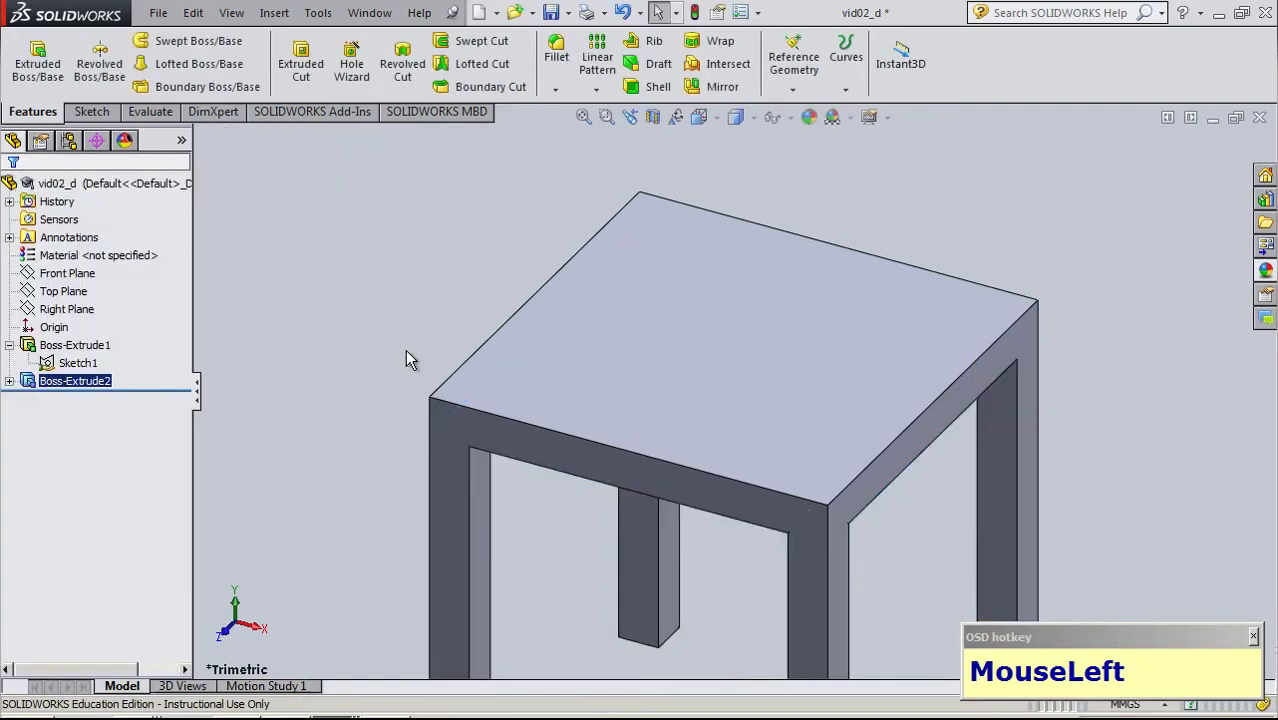
# Save the finished table part
pyautogui.scroll(2, 402, 349)
pyautogui.scroll(3, 370, 342)
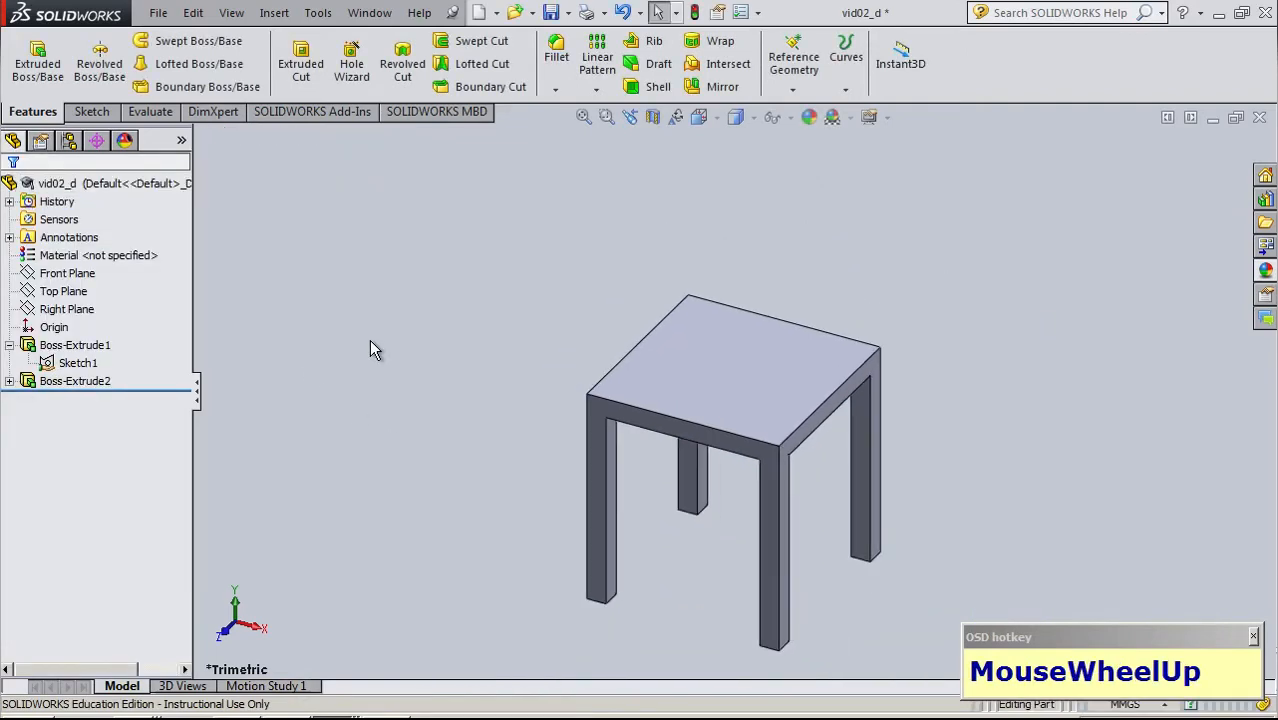
pyautogui.press('ctrl')
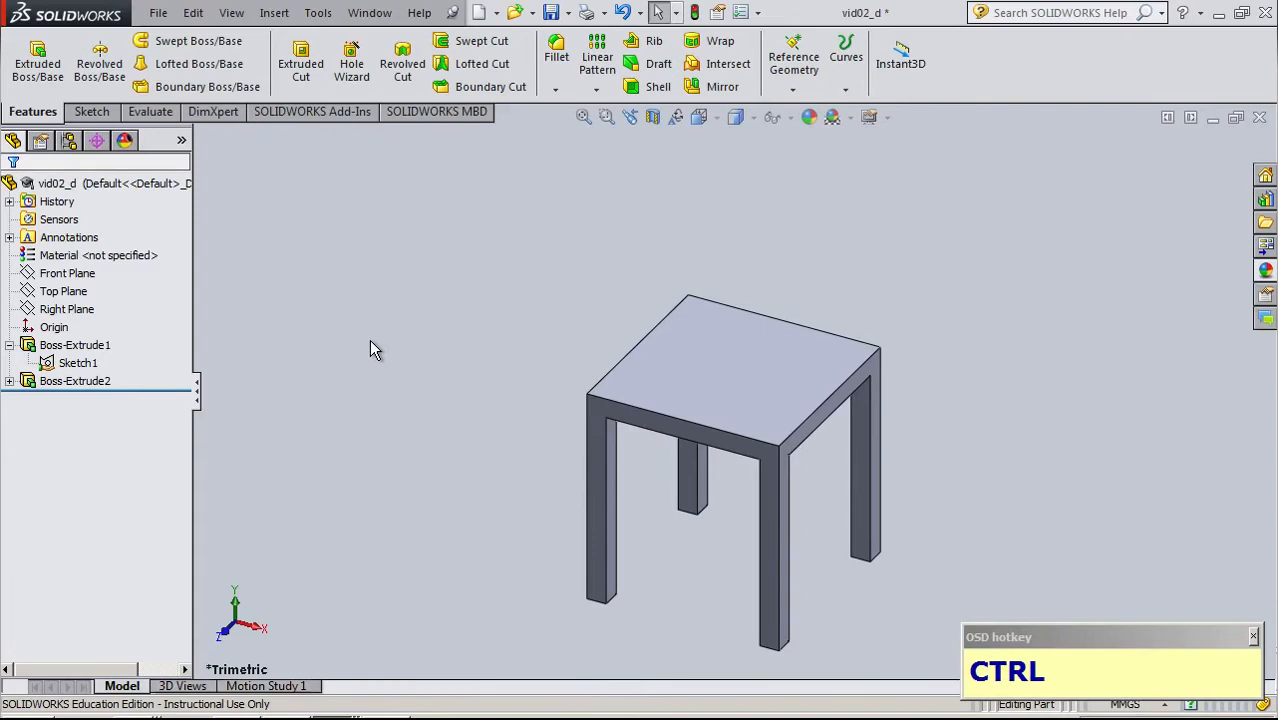
pyautogui.hotkey('ctrl', 's')
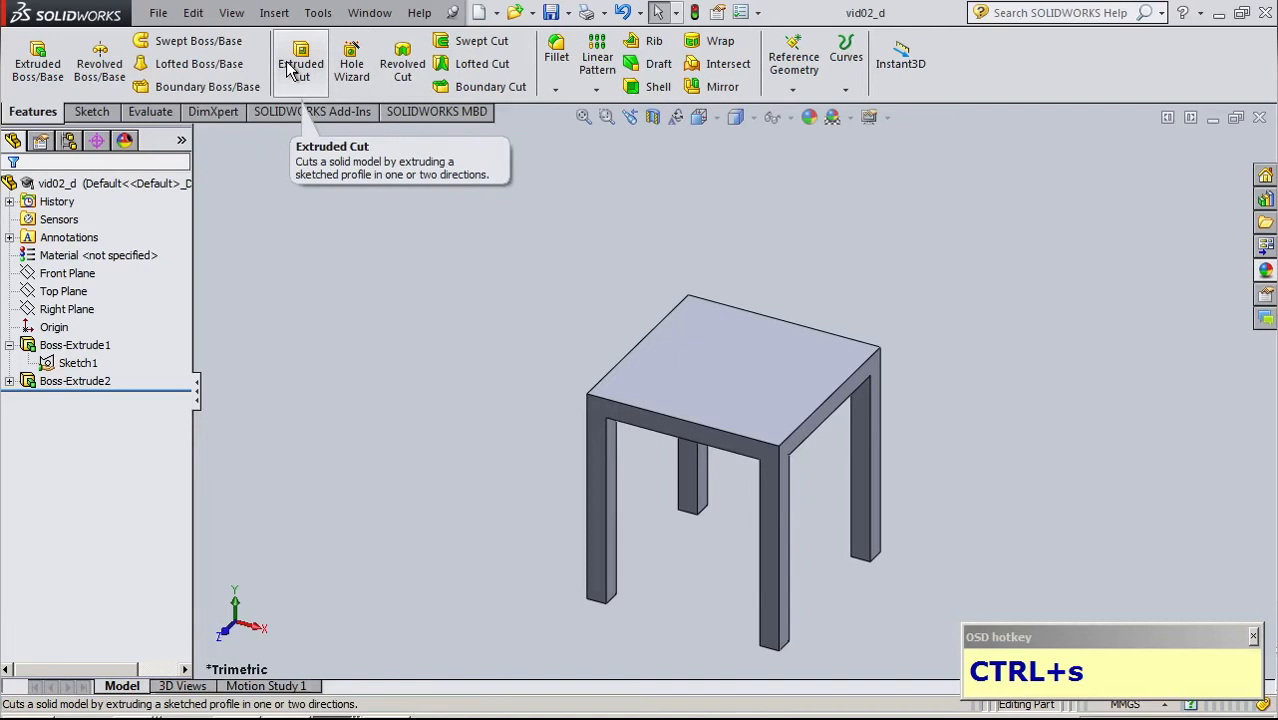
pyautogui.click(357, 311)
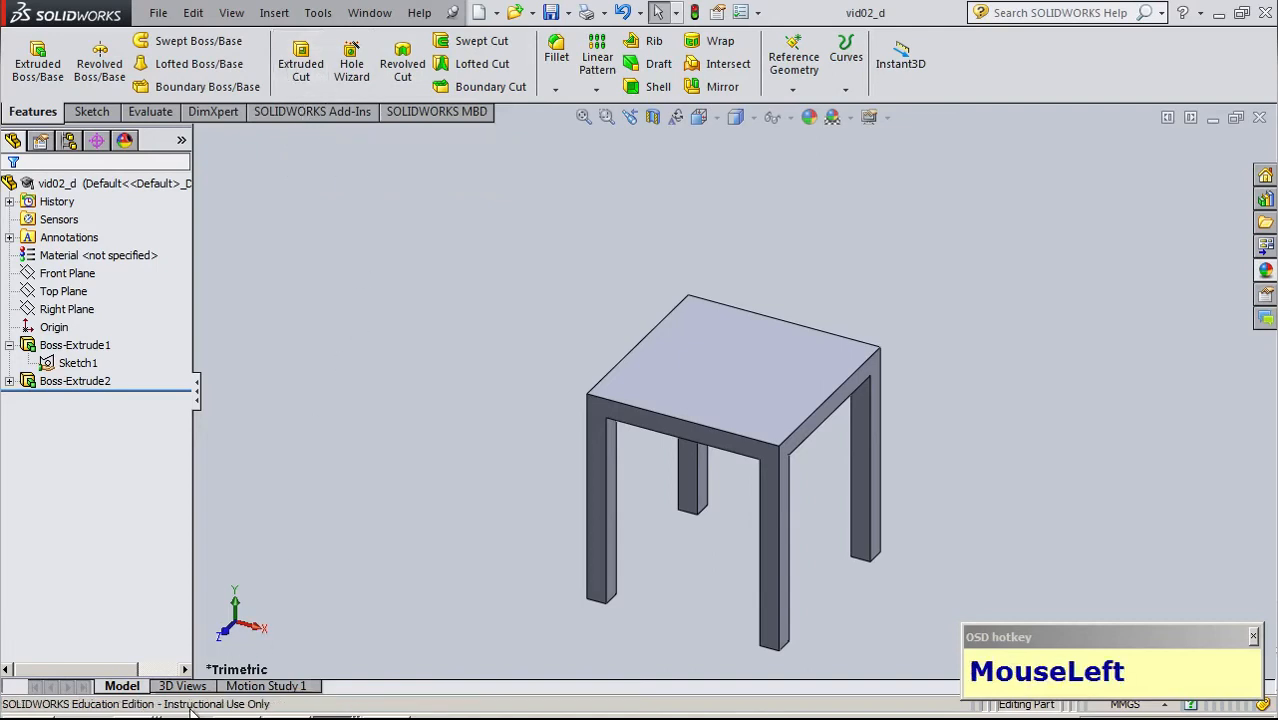
# Switch to the PowerPoint presentation class_wk03_1 and view the second Building Complex Shapes slide and the Revolve slide
pyautogui.click(240, 688)
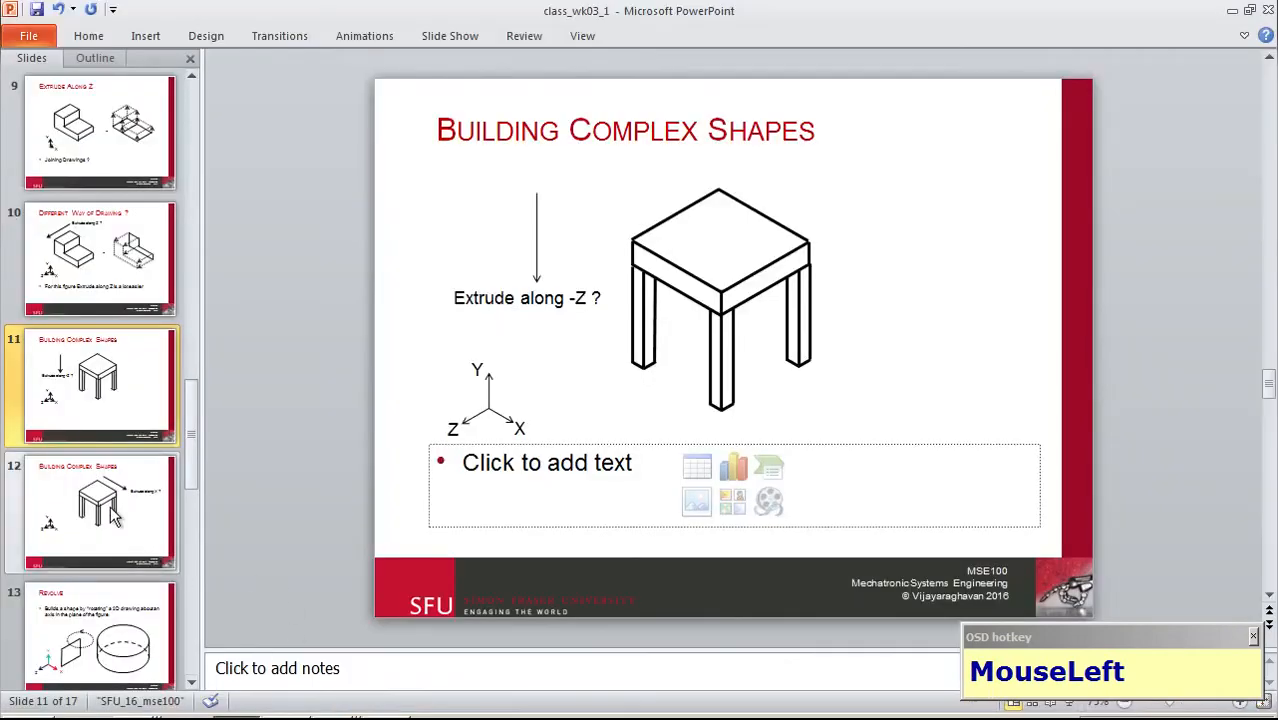
pyautogui.click(113, 515)
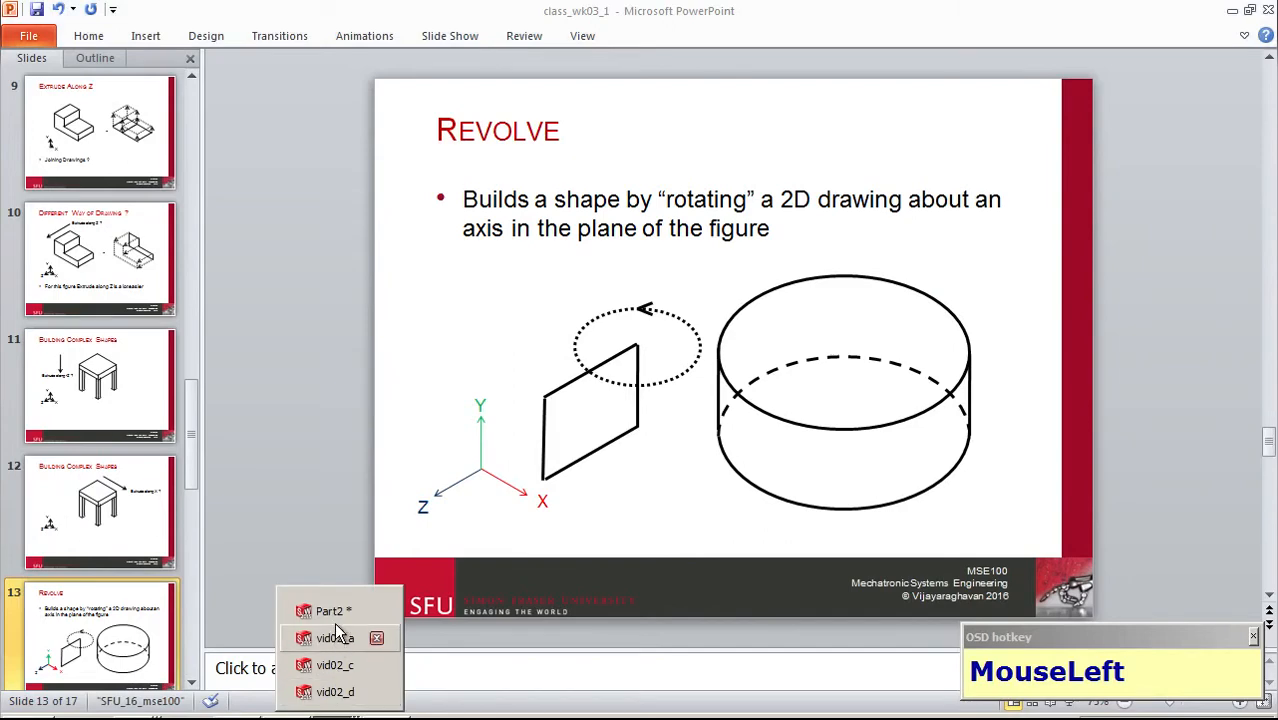
# Switch to SOLIDWORKS and create a new document from the Part template
pyautogui.hotkey('alt', 'Tab')
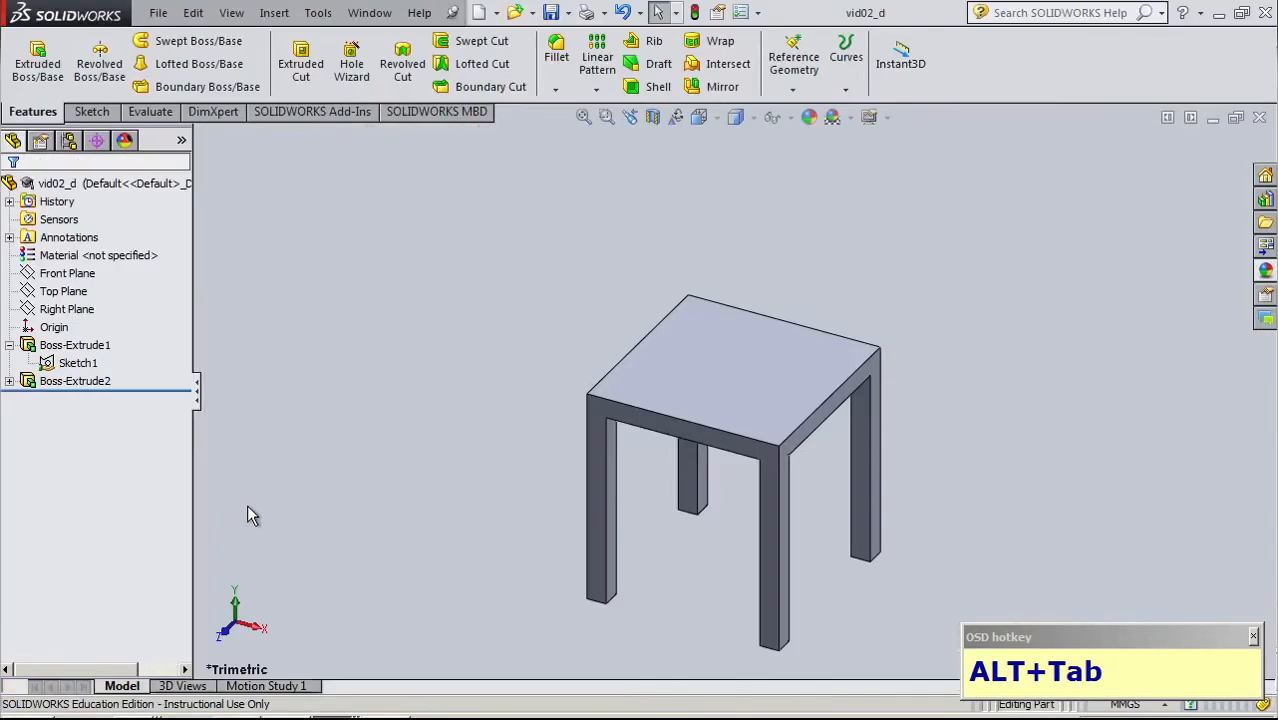
pyautogui.hotkey('ctrl', 'n')
pyautogui.click(199, 252)
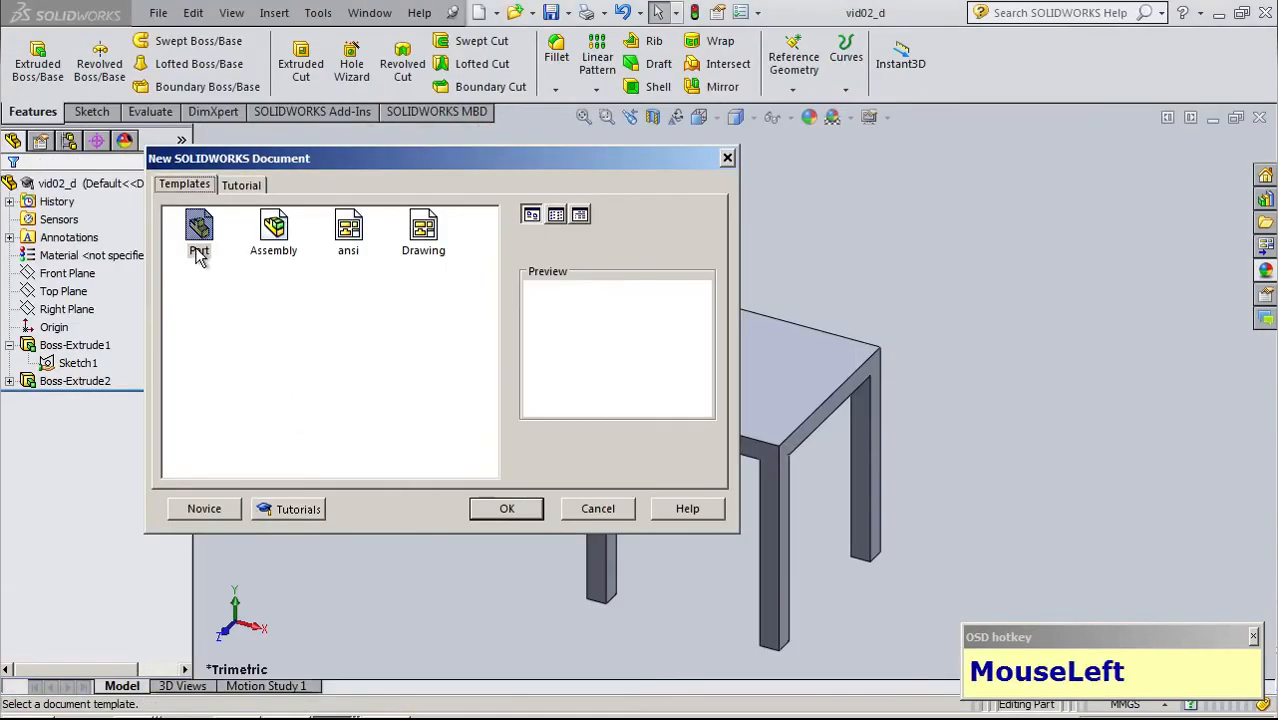
pyautogui.click(506, 509)
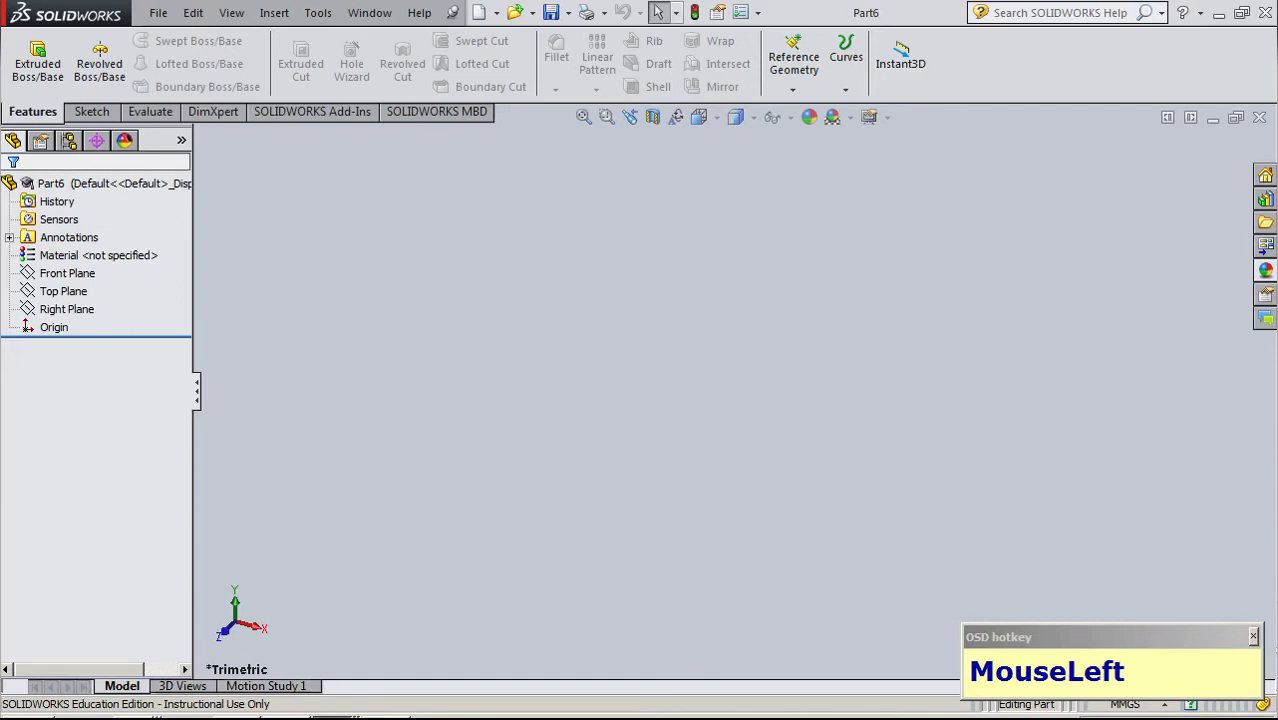
# Sketch a closed L-shaped profile on the Front Plane starting at the origin, its inner horizontal edge about 43 mm long
pyautogui.click(58, 291)
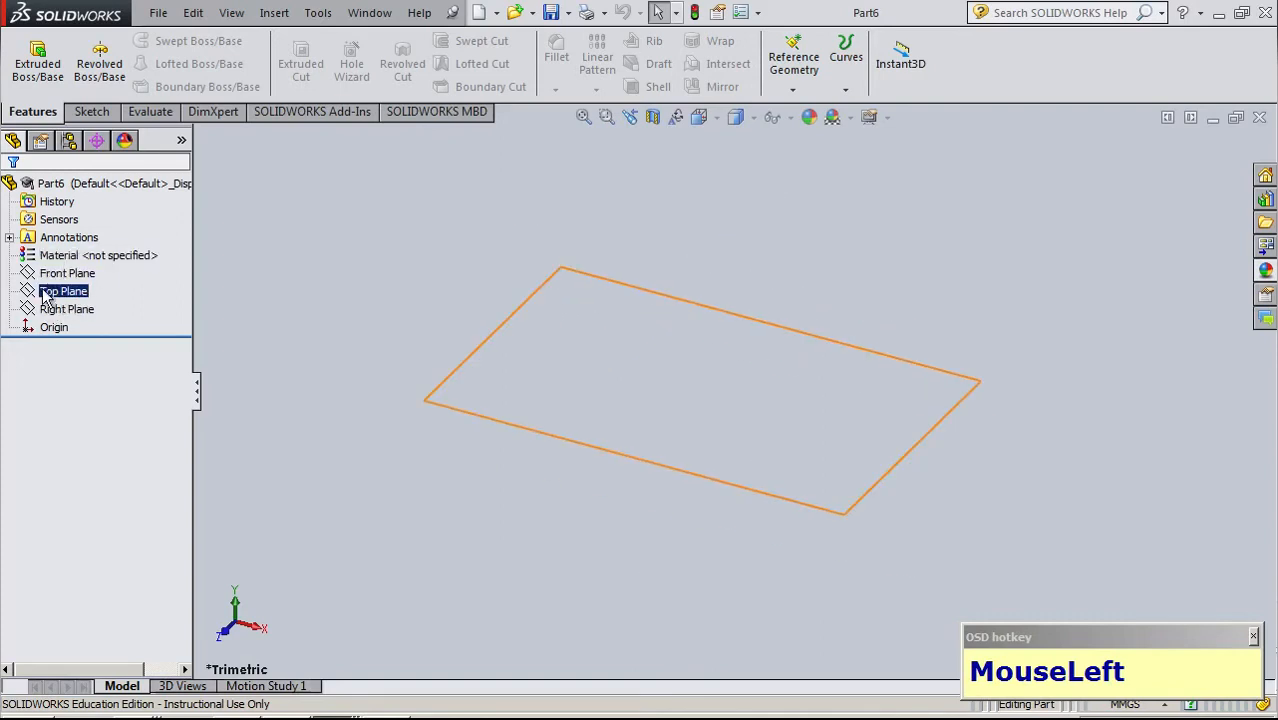
pyautogui.click(63, 273)
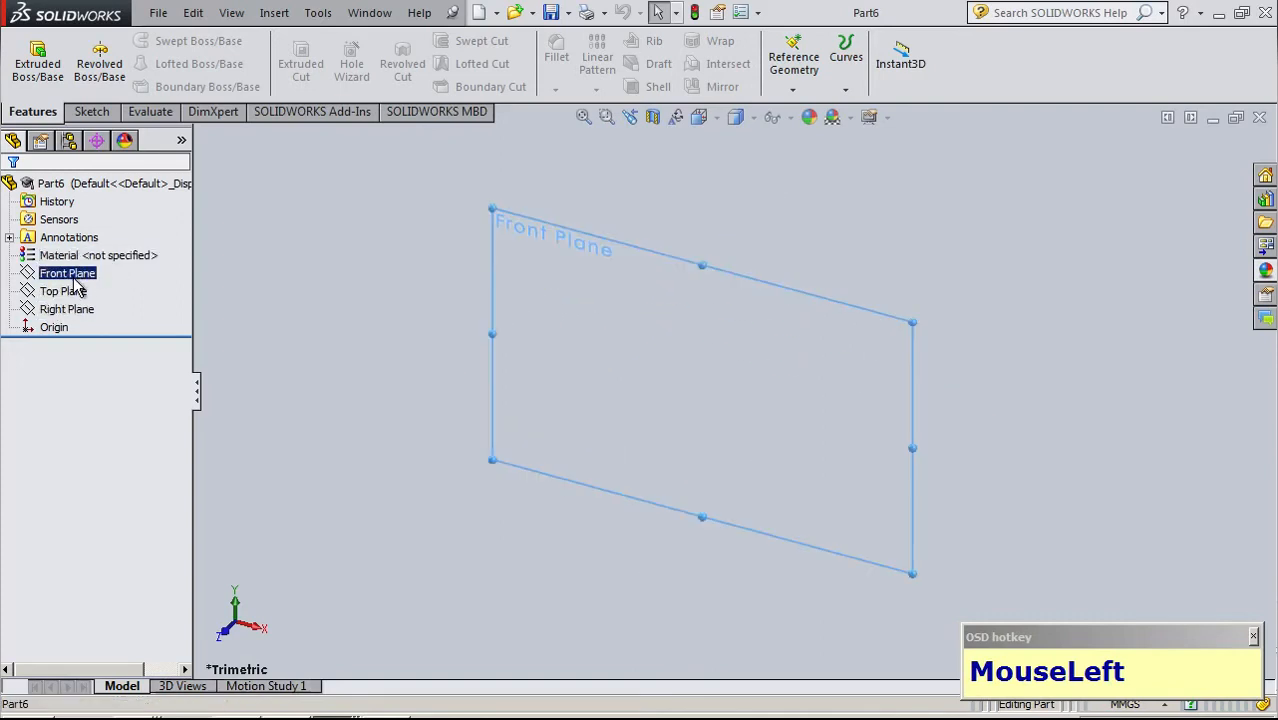
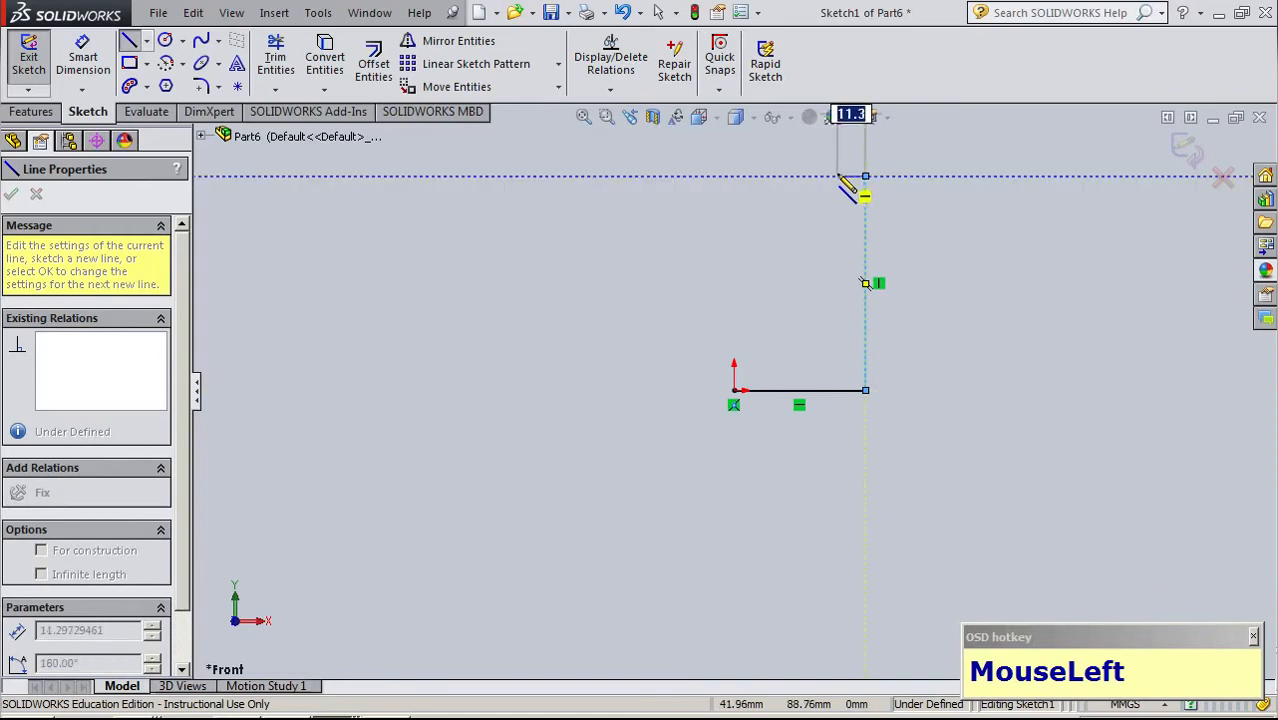
pyautogui.click(865, 176)
pyautogui.click(839, 176)
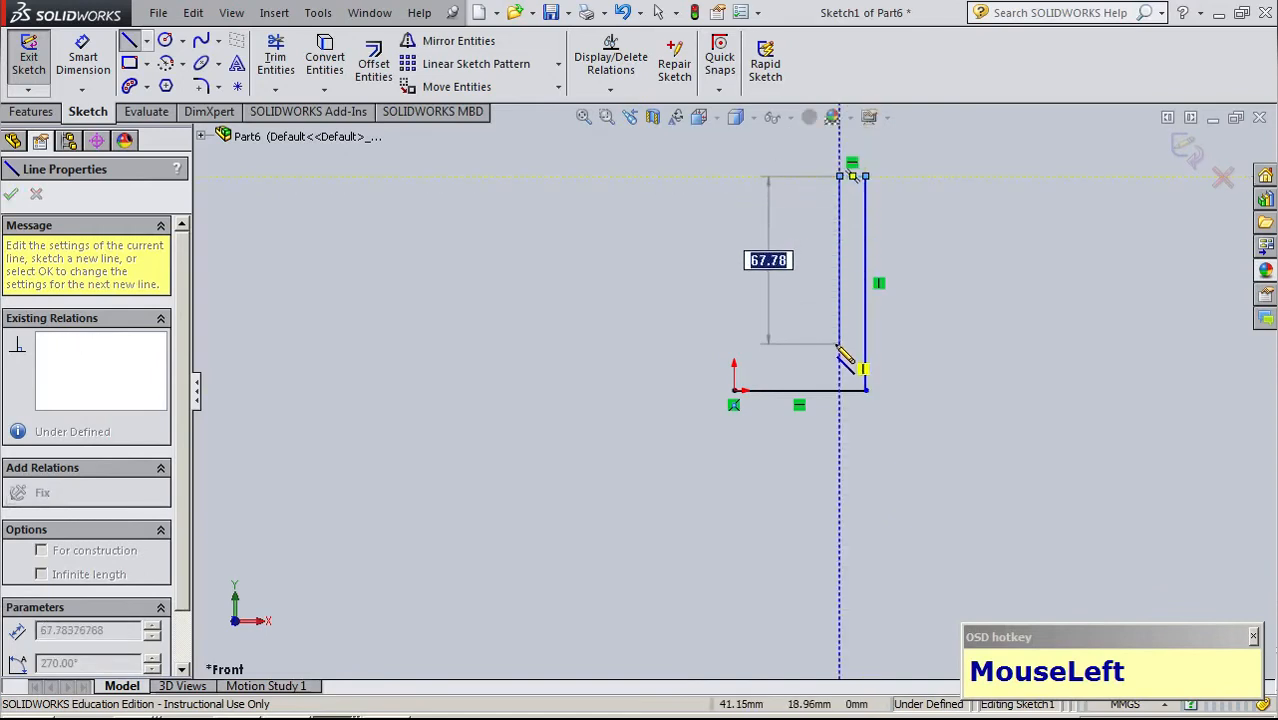
pyautogui.moveTo(842, 358); pyautogui.dragTo(735, 360)
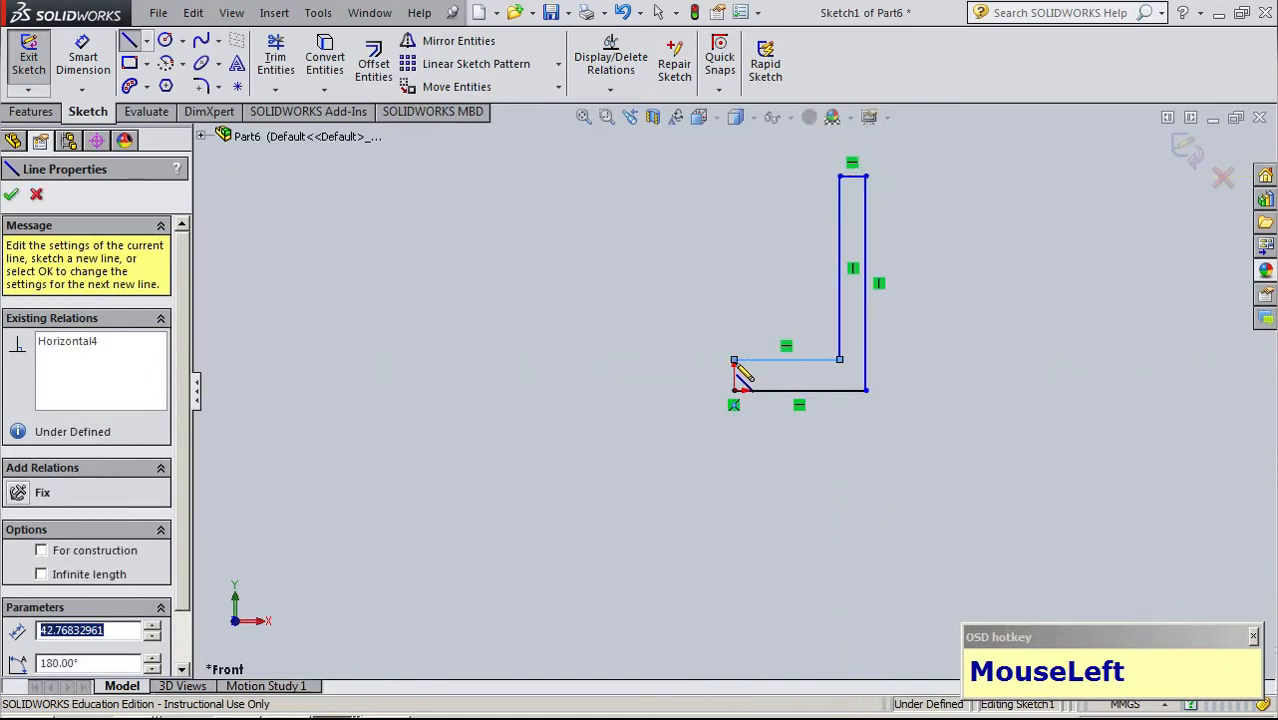
pyautogui.click(735, 390)
pyautogui.press('Escape')
pyautogui.scroll(-2, 900, 300)
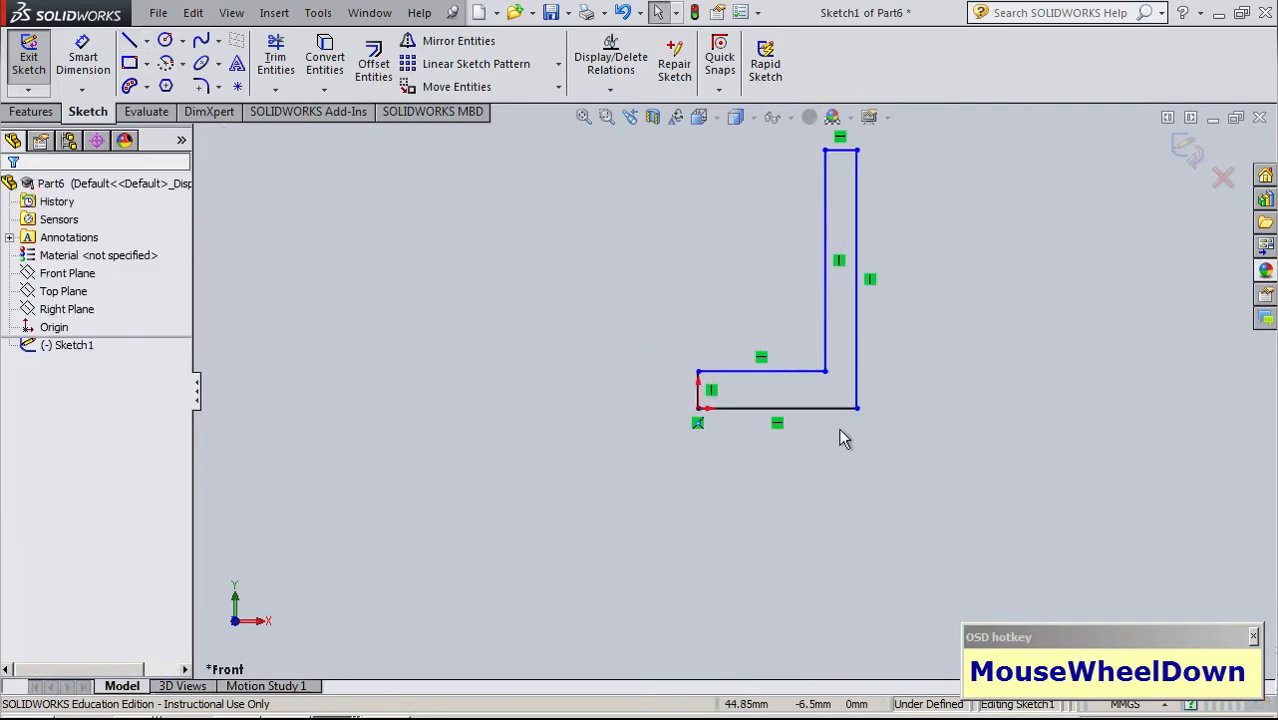
pyautogui.scroll(1, 1007, 436)
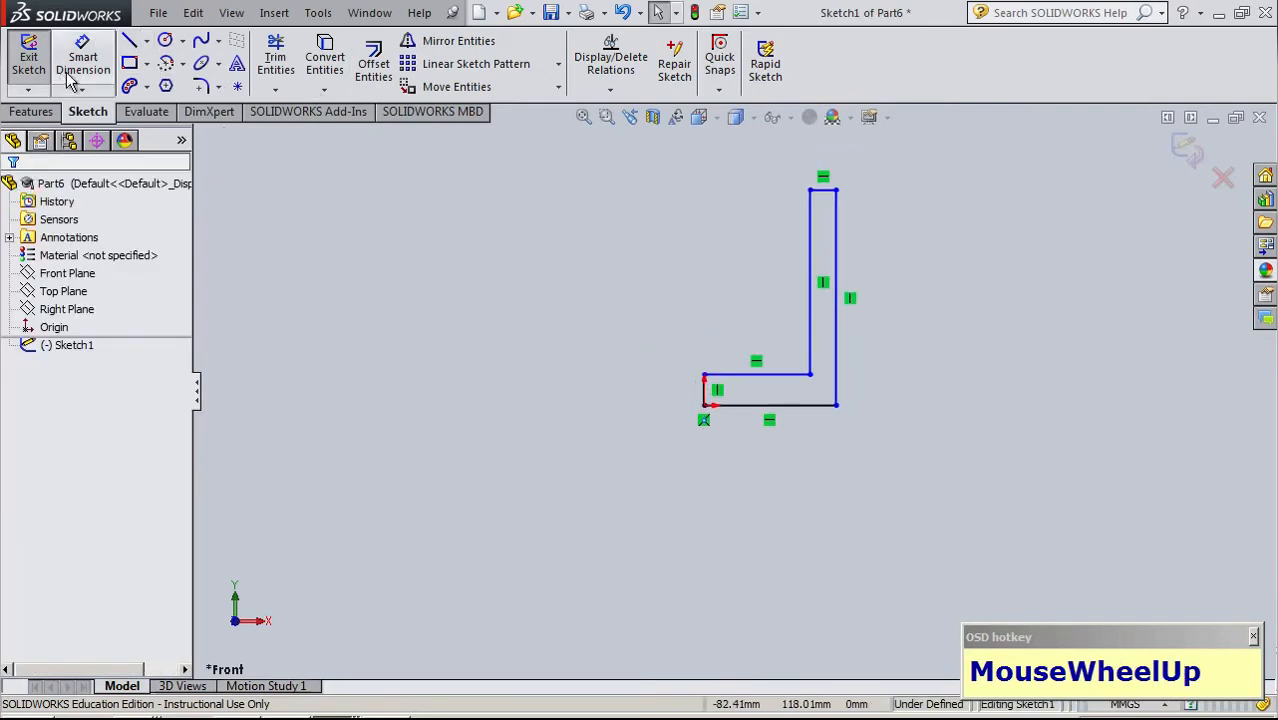
# Make the short vertical edge at the origin and the short top edge of the L profile equal in length
pyautogui.click(705, 394)
pyautogui.keyDown('ctrl'); pyautogui.click(821, 191); pyautogui.keyUp('ctrl')
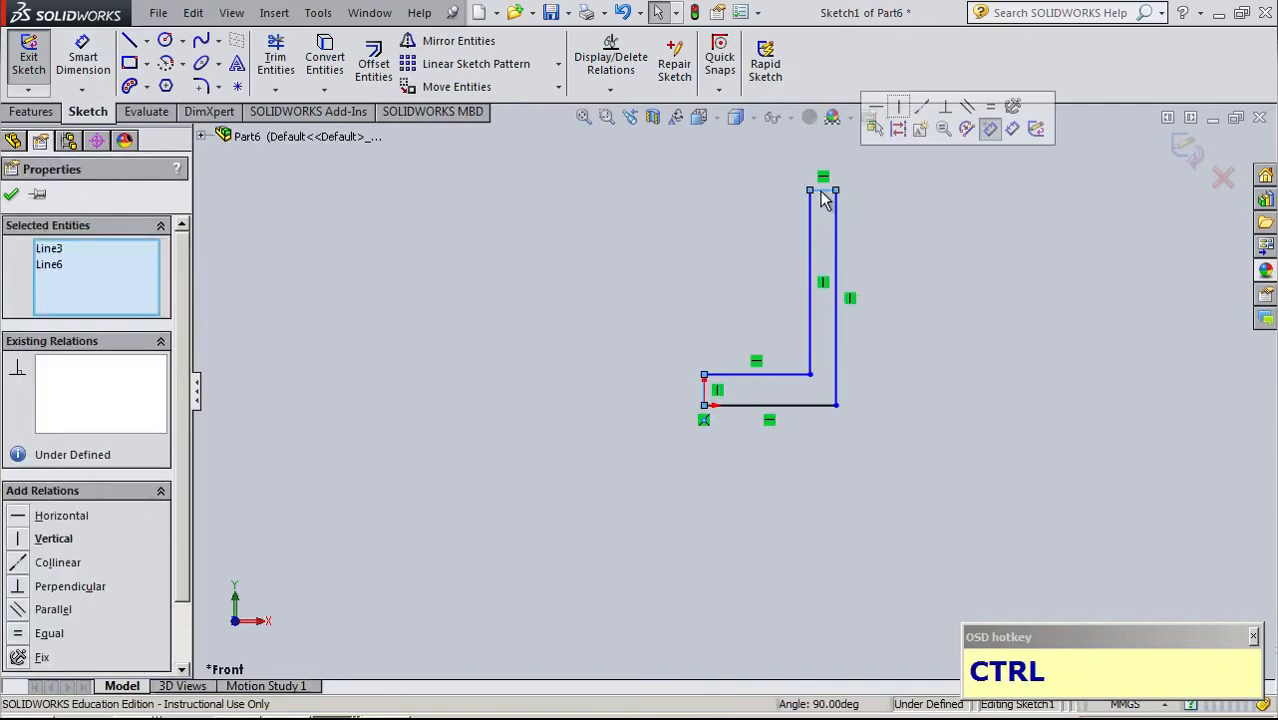
pyautogui.click(990, 112)
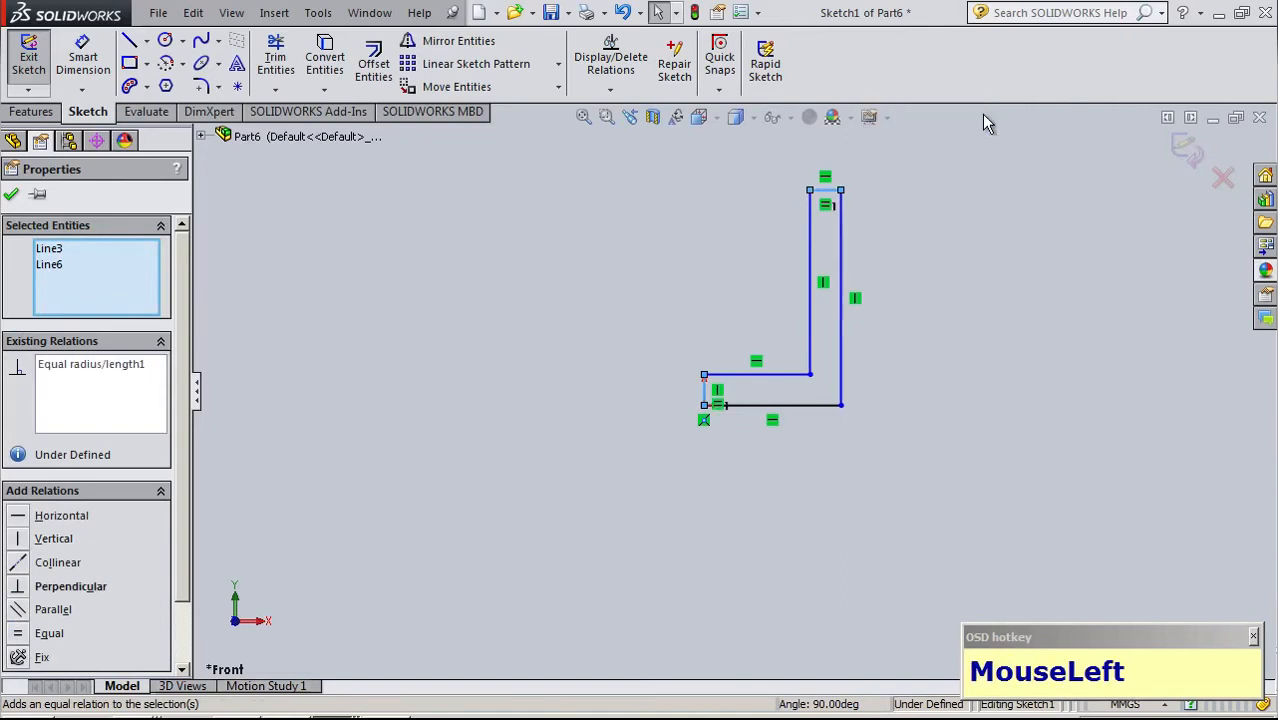
pyautogui.click(918, 536)
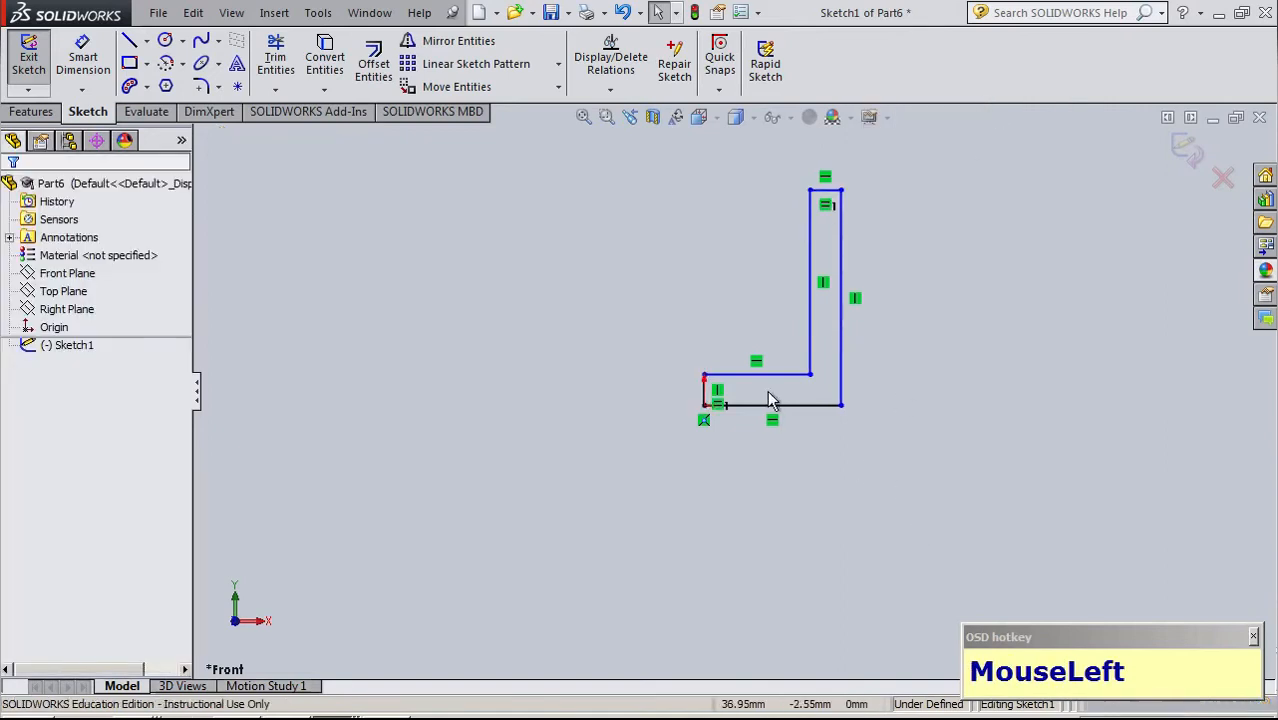
# Dimension the short vertical edge at the origin to 2 mm and the profile's bottom edge to 25 mm
pyautogui.click(707, 400)
pyautogui.click(600, 392)
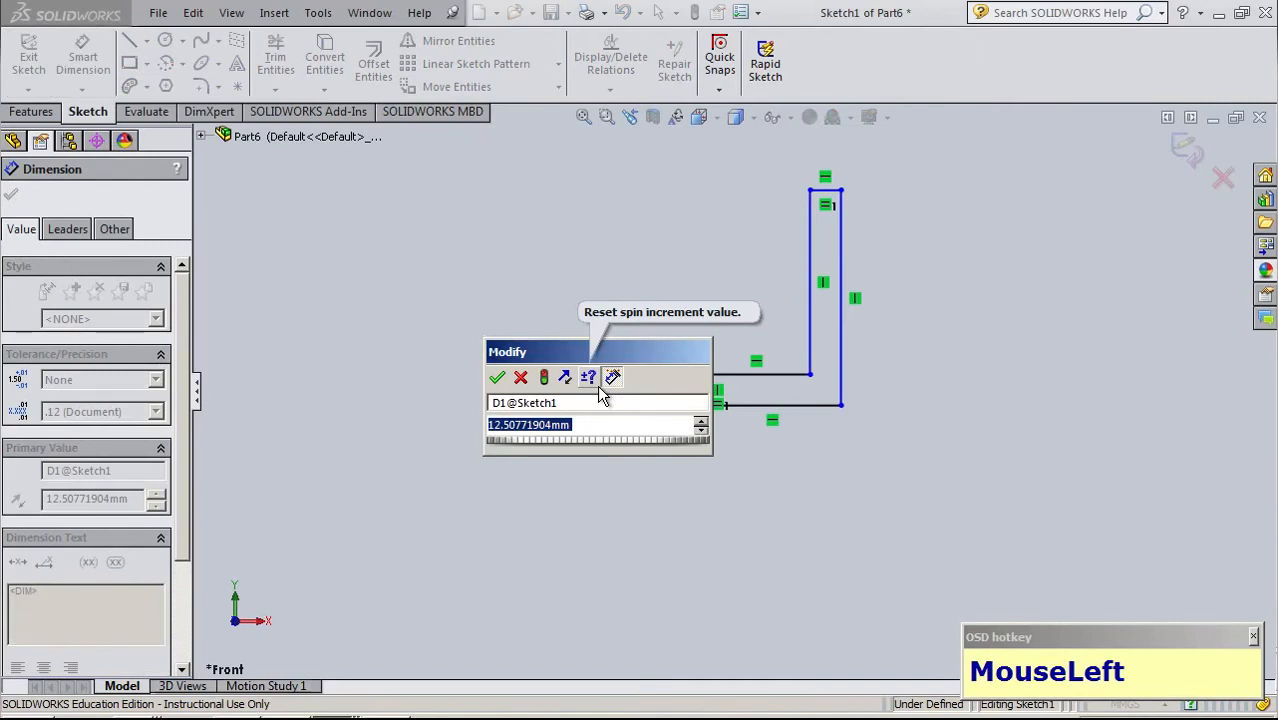
pyautogui.write('2')
pyautogui.press('Return')
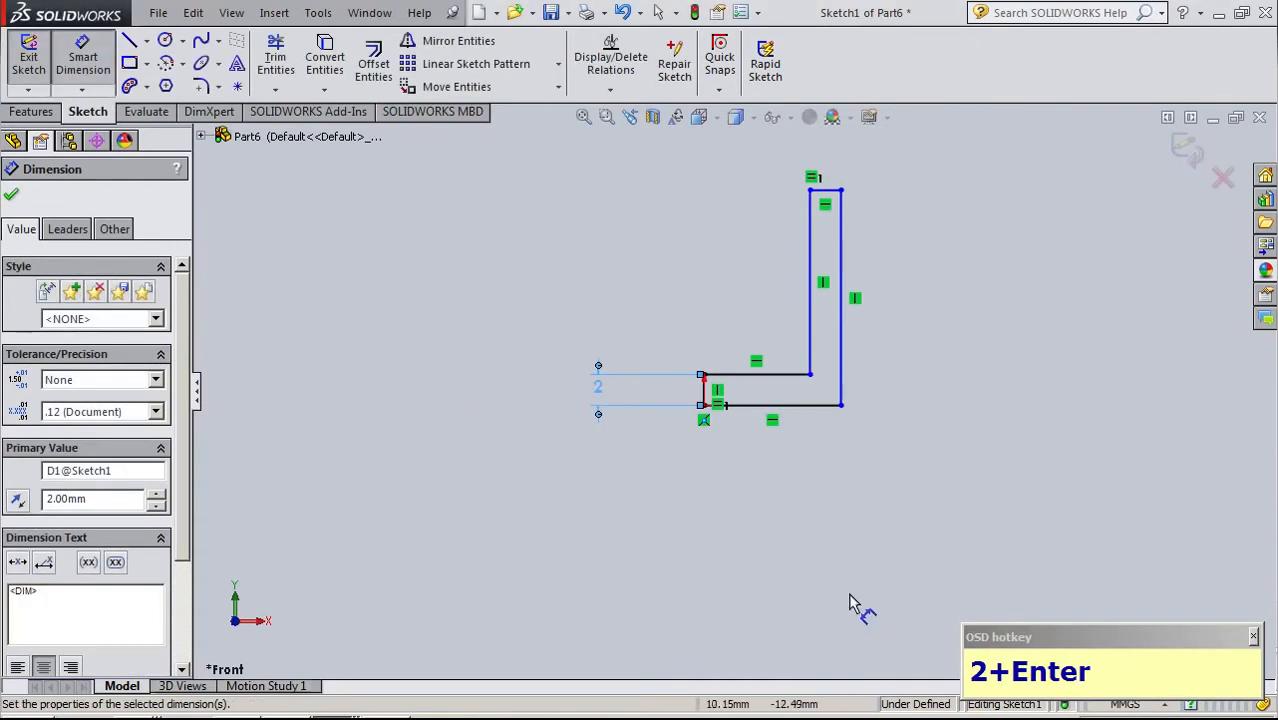
pyautogui.click(850, 600)
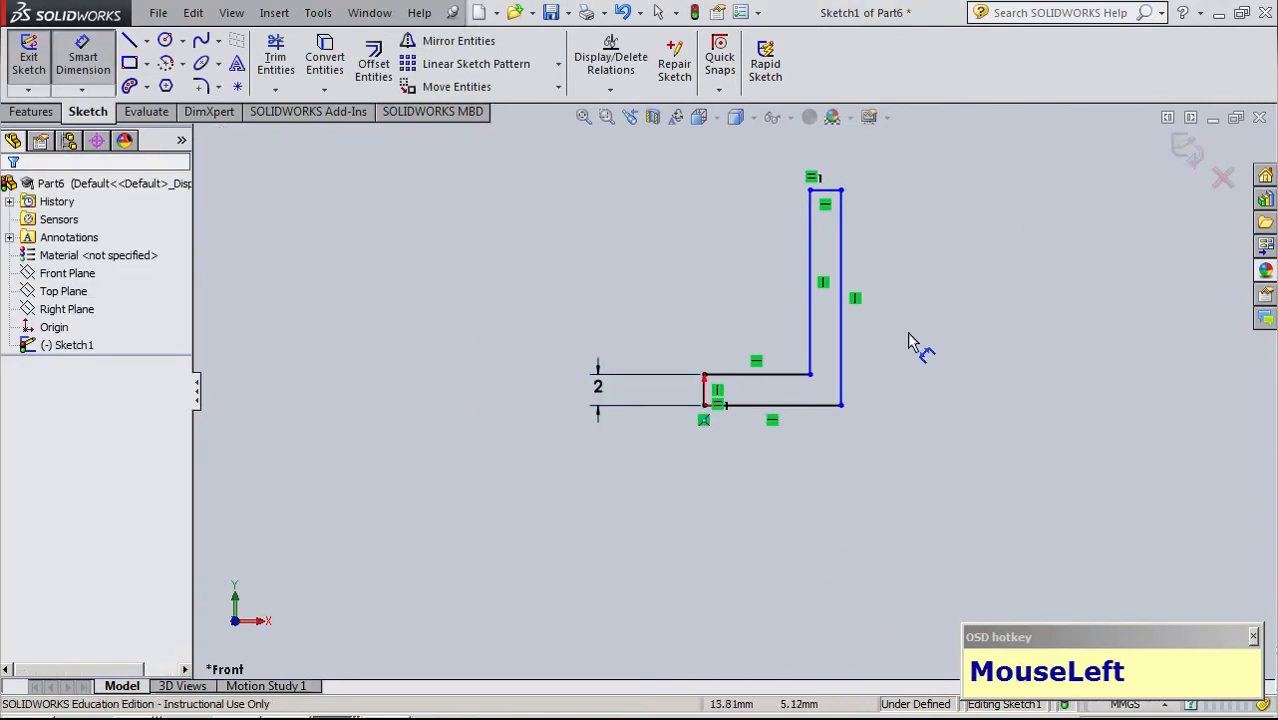
pyautogui.click(822, 418)
pyautogui.click(778, 508)
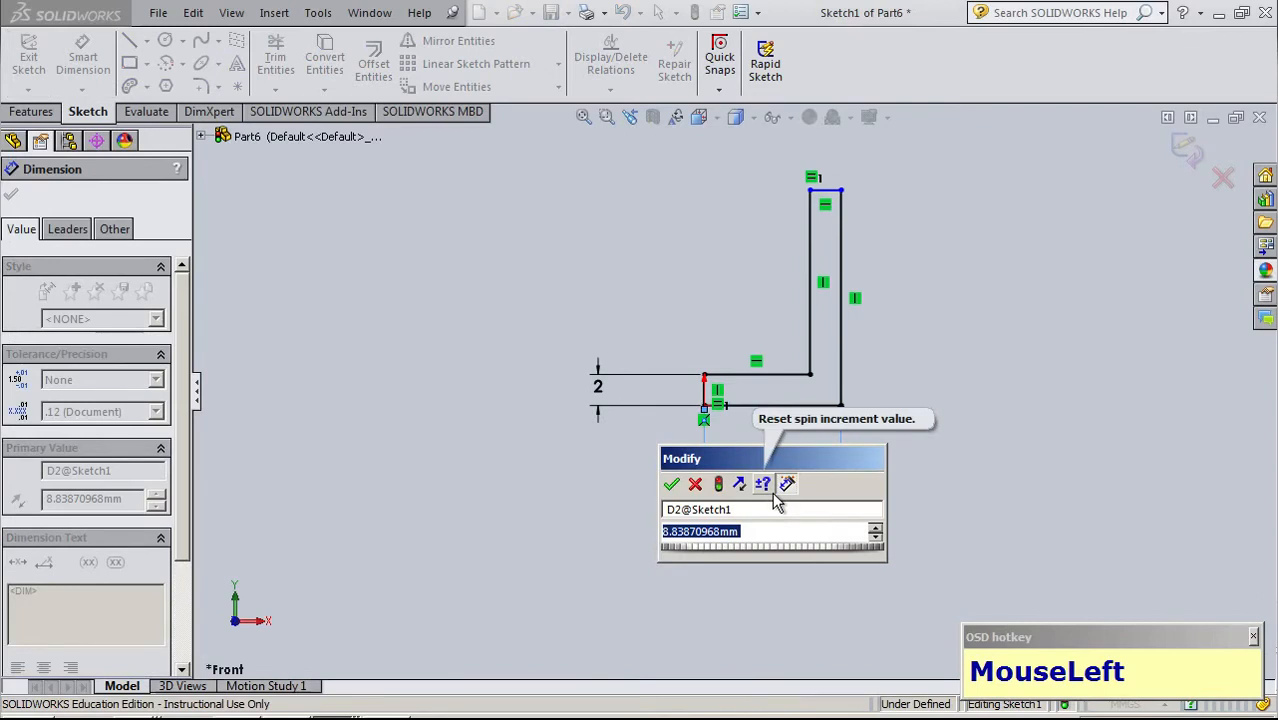
pyautogui.write('25')
pyautogui.press('Return')
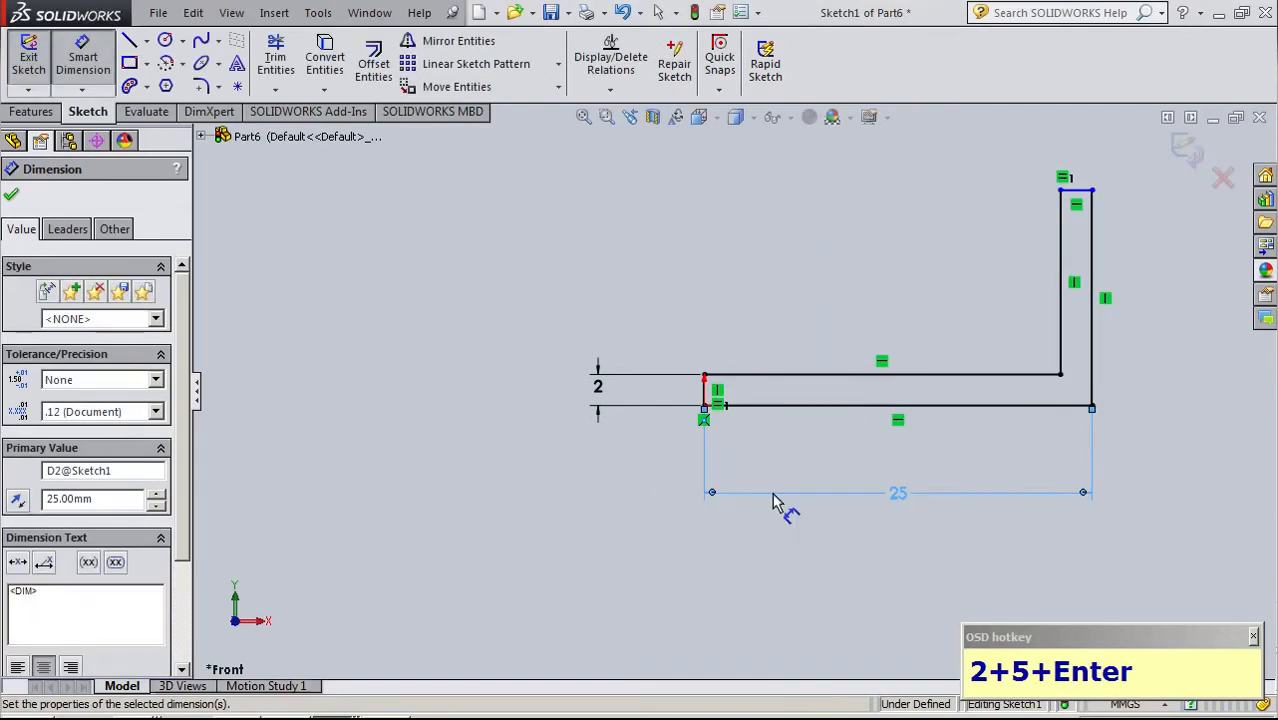
# Dimension the profile's outer vertical edge to 60 mm and exit the sketch
pyautogui.click(1100, 275)
pyautogui.click(1136, 277)
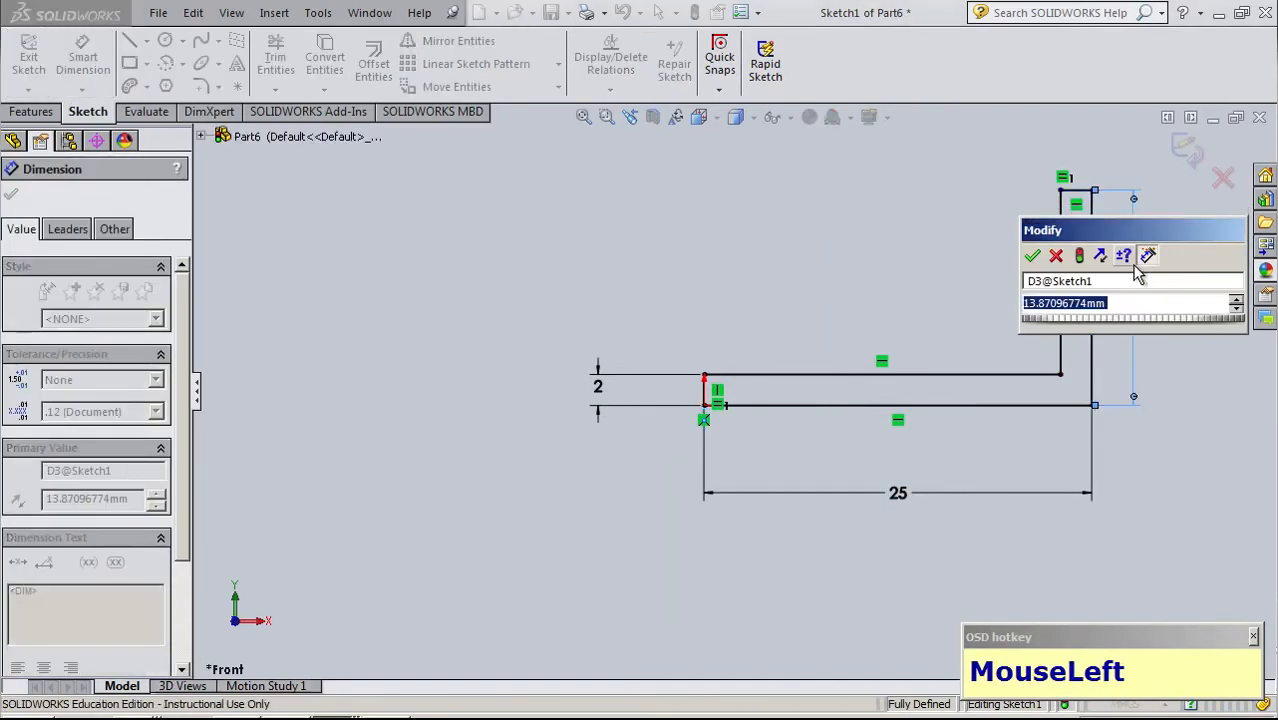
pyautogui.write('60')
pyautogui.press('Return')
pyautogui.scroll(-3, 833, 490)
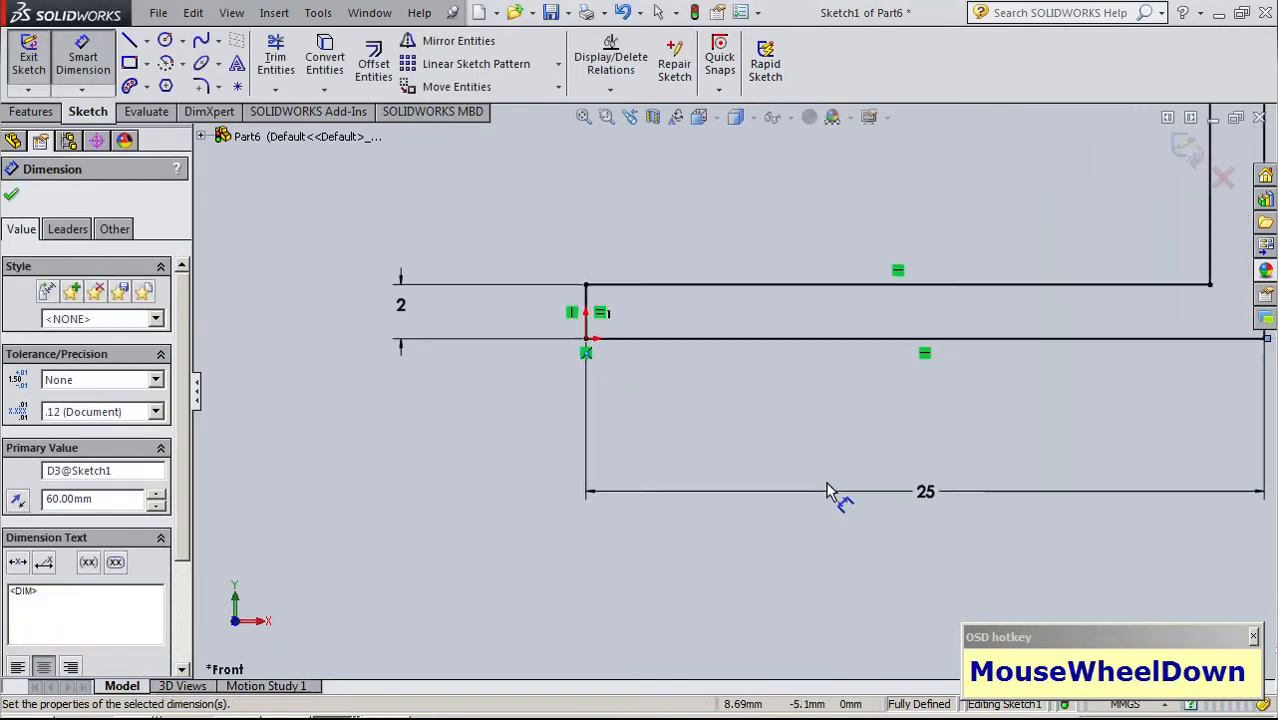
pyautogui.scroll(10, 818, 516)
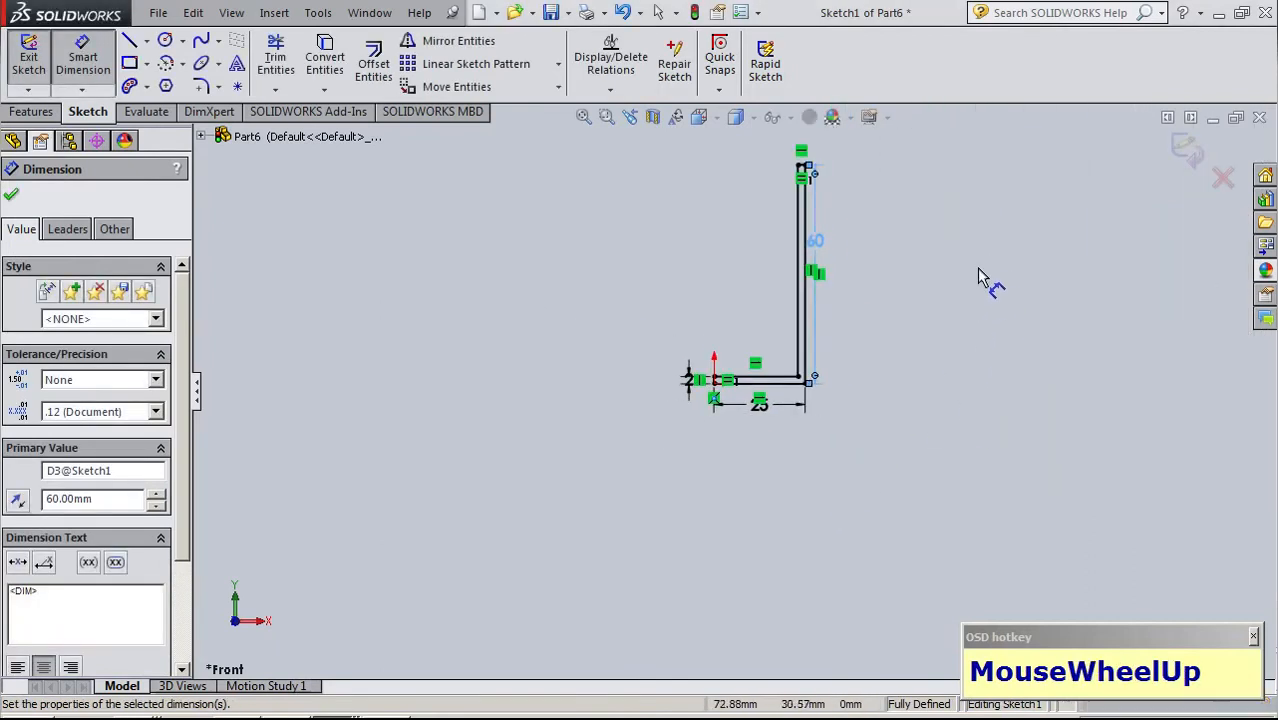
pyautogui.scroll(-1, 918, 207)
pyautogui.click(1183, 147)
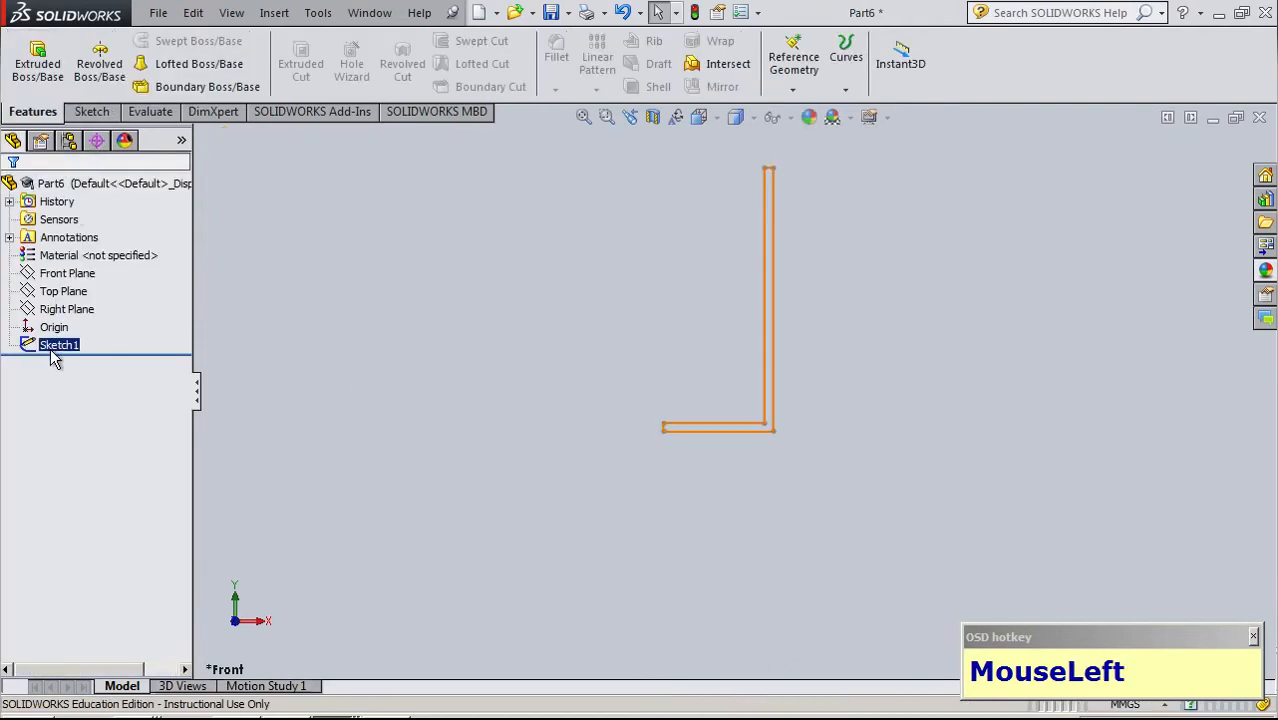
# Revolve the L-shaped region of Sketch1 by 360 degrees about its short vertical edge at the origin to form a cup
pyautogui.click(99, 63)
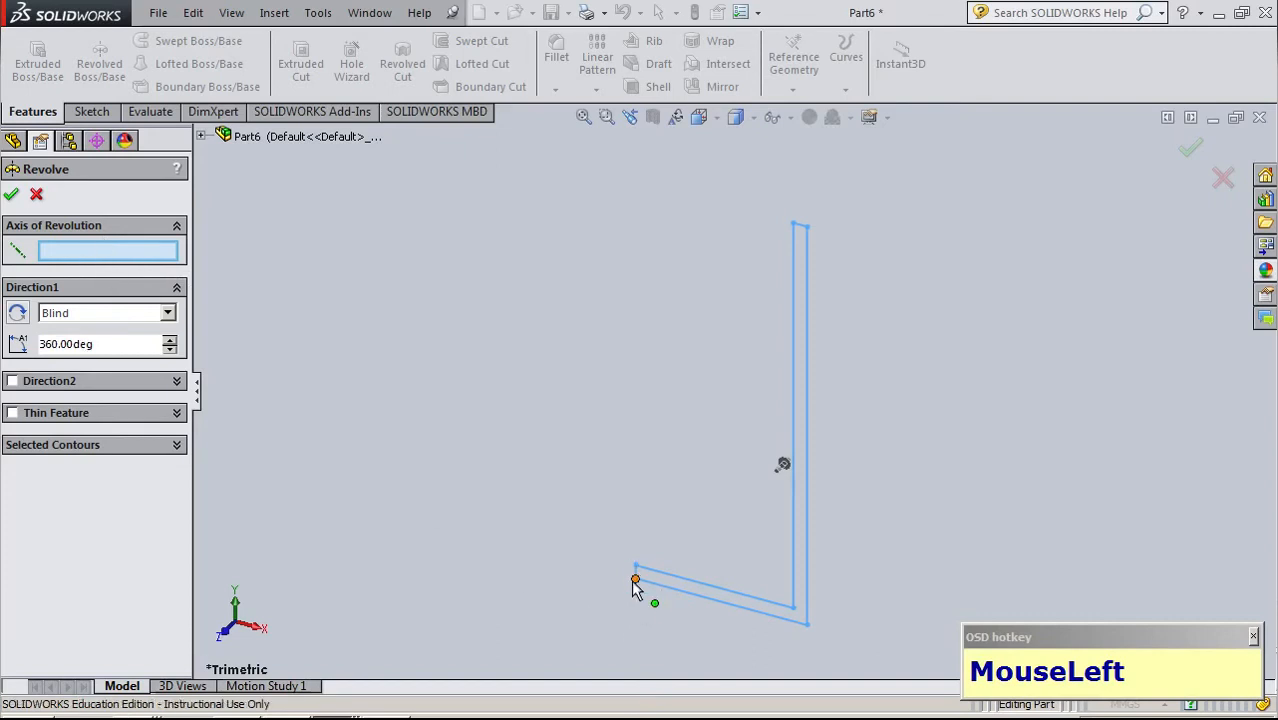
pyautogui.click(96, 445)
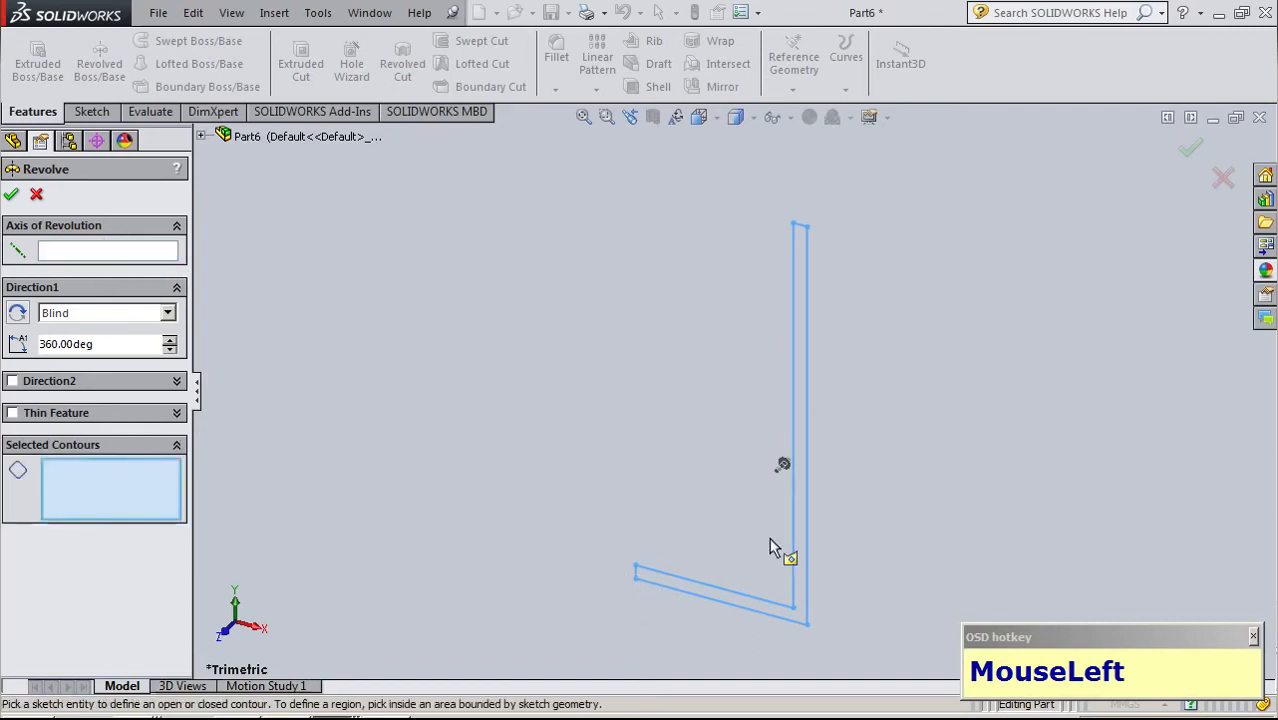
pyautogui.click(742, 609)
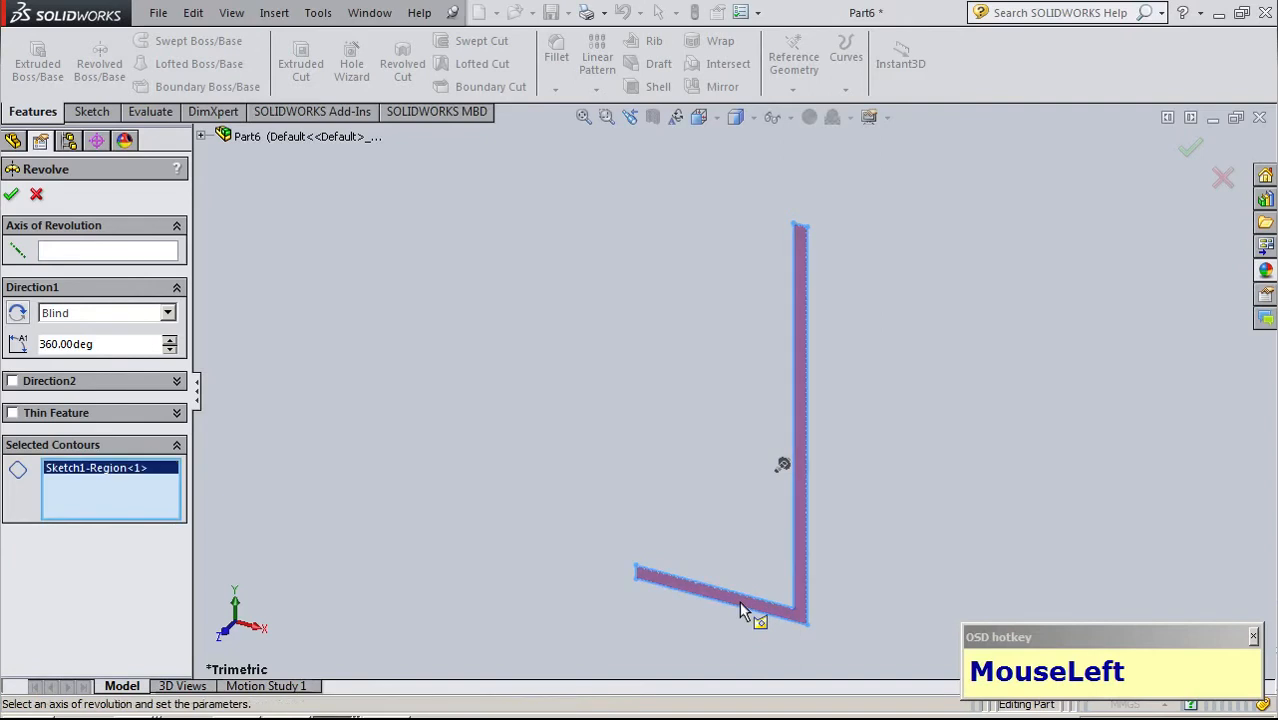
pyautogui.click(79, 253)
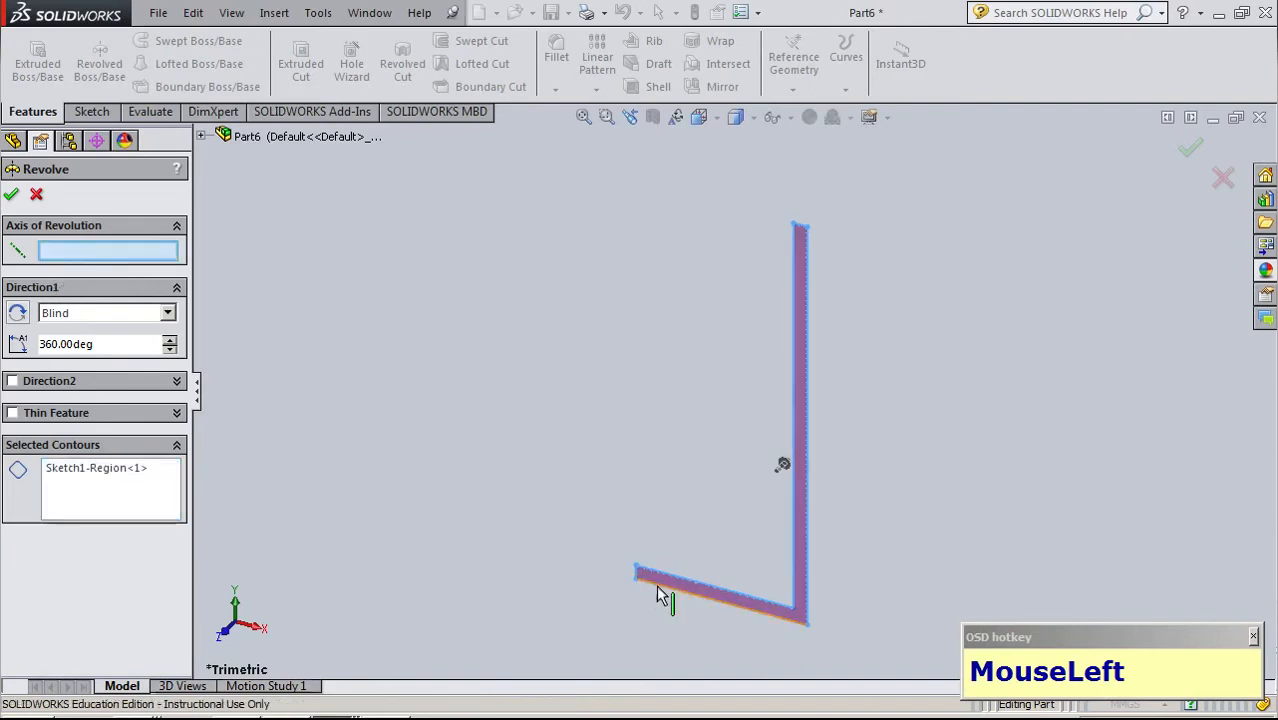
pyautogui.scroll(-5, 658, 596)
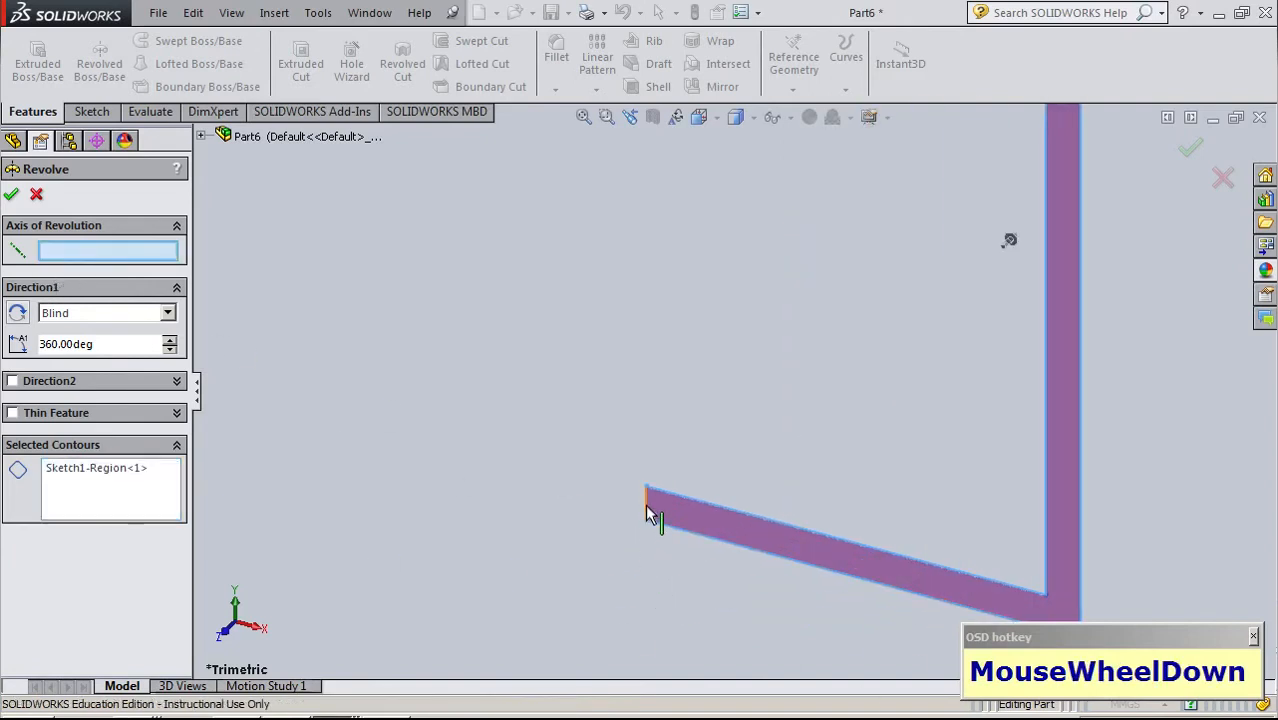
pyautogui.click(645, 506)
pyautogui.scroll(5, 457, 515)
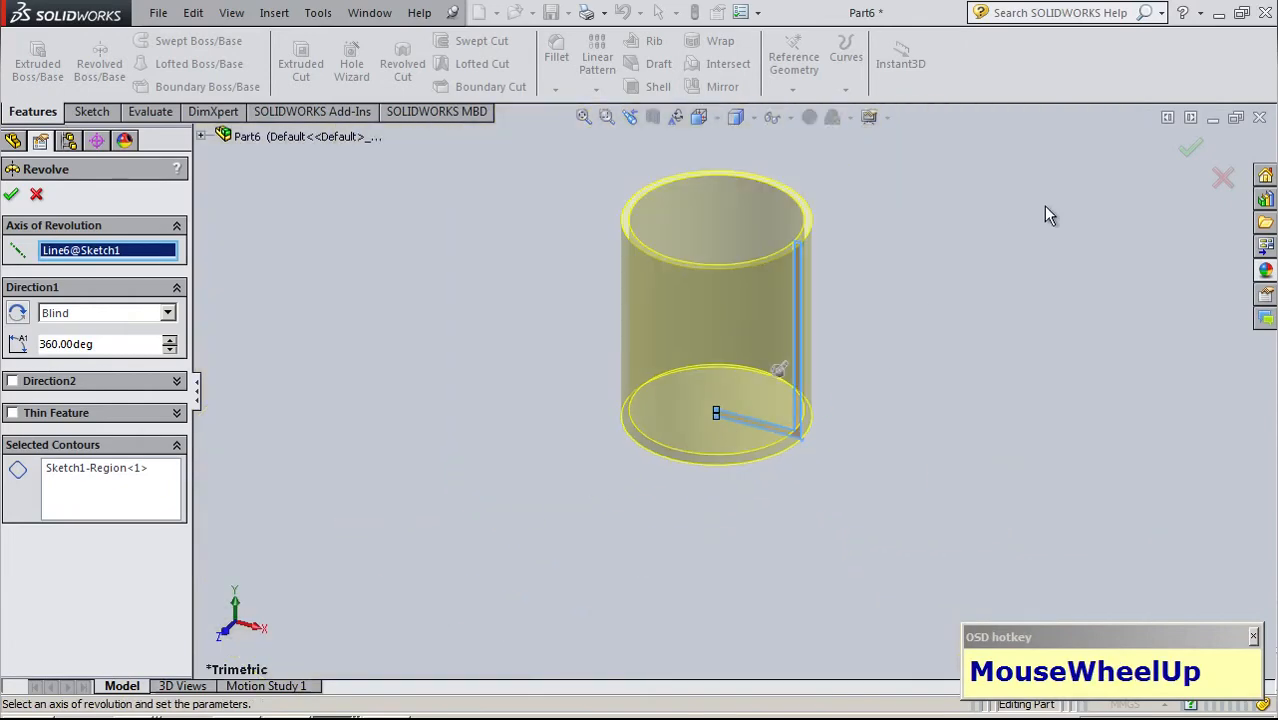
pyautogui.click(1186, 155)
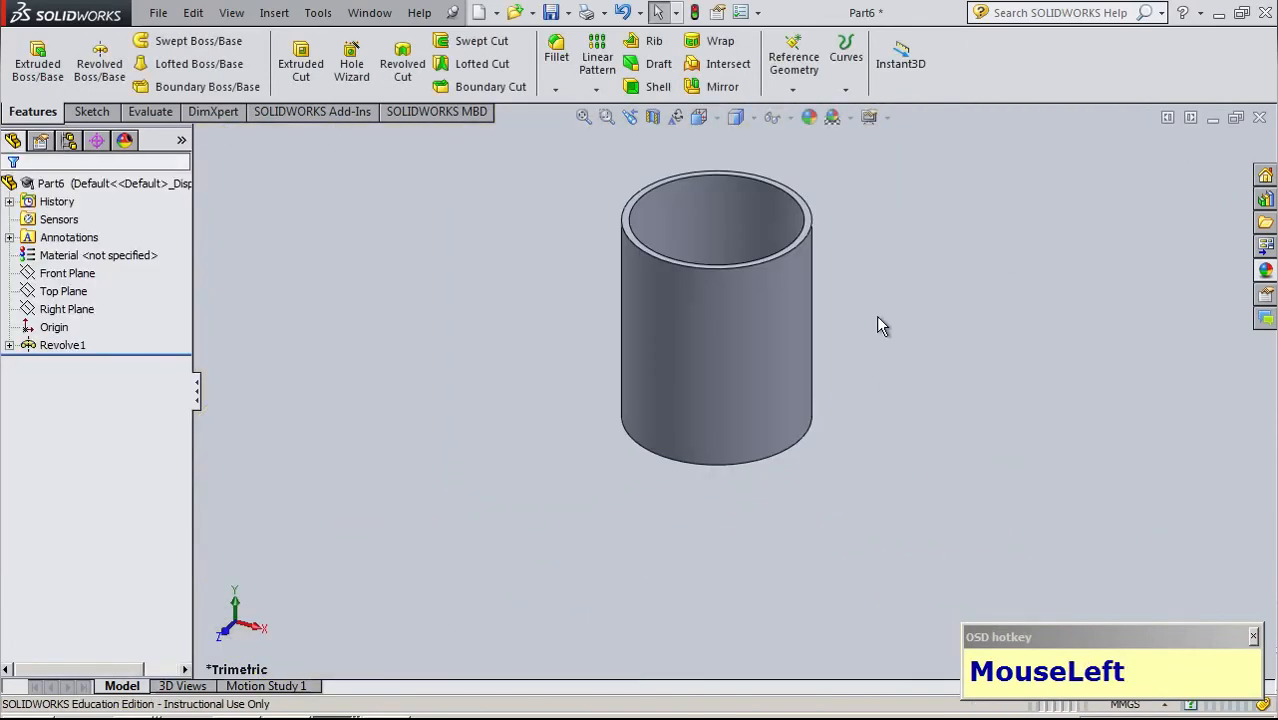
# Start a new sketch on the Front Plane of the cup and orient the view normal to that plane
pyautogui.moveTo(877, 317); pyautogui.dragTo(845, 393, button='middle')
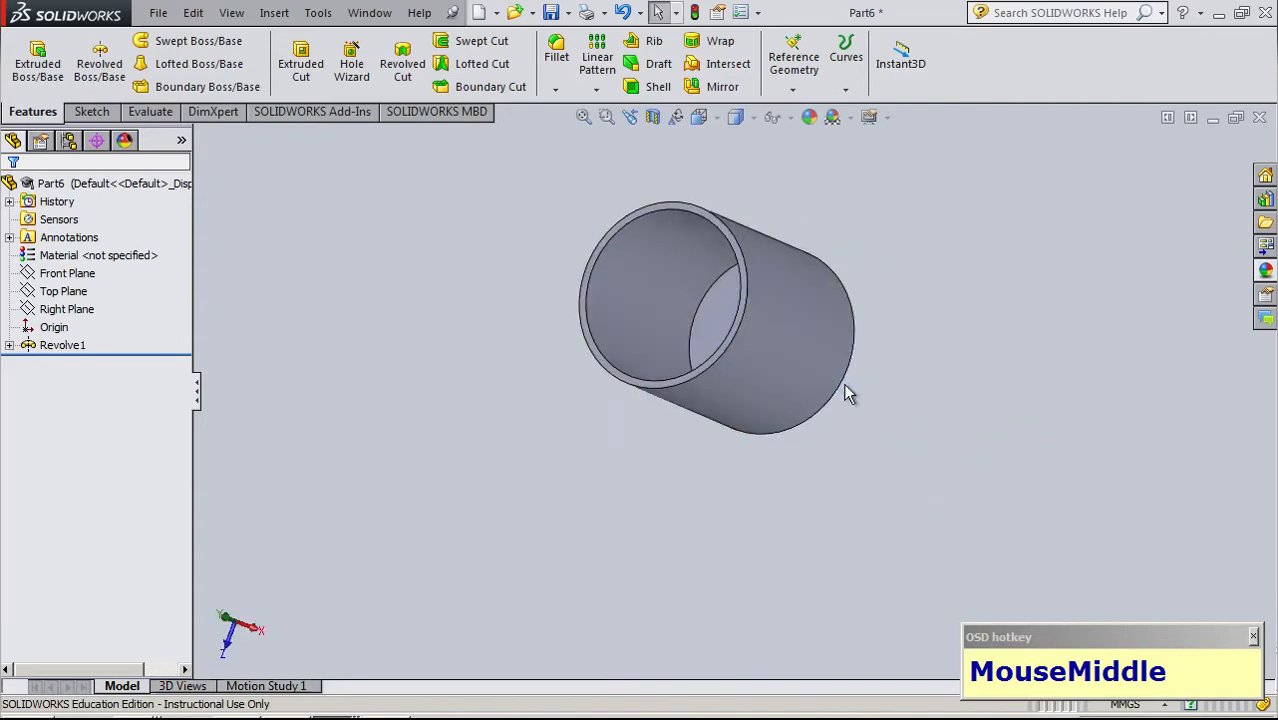
pyautogui.moveTo(796, 434); pyautogui.dragTo(846, 571, button='middle')
pyautogui.scroll(2, 733, 540)
pyautogui.click(92, 374)
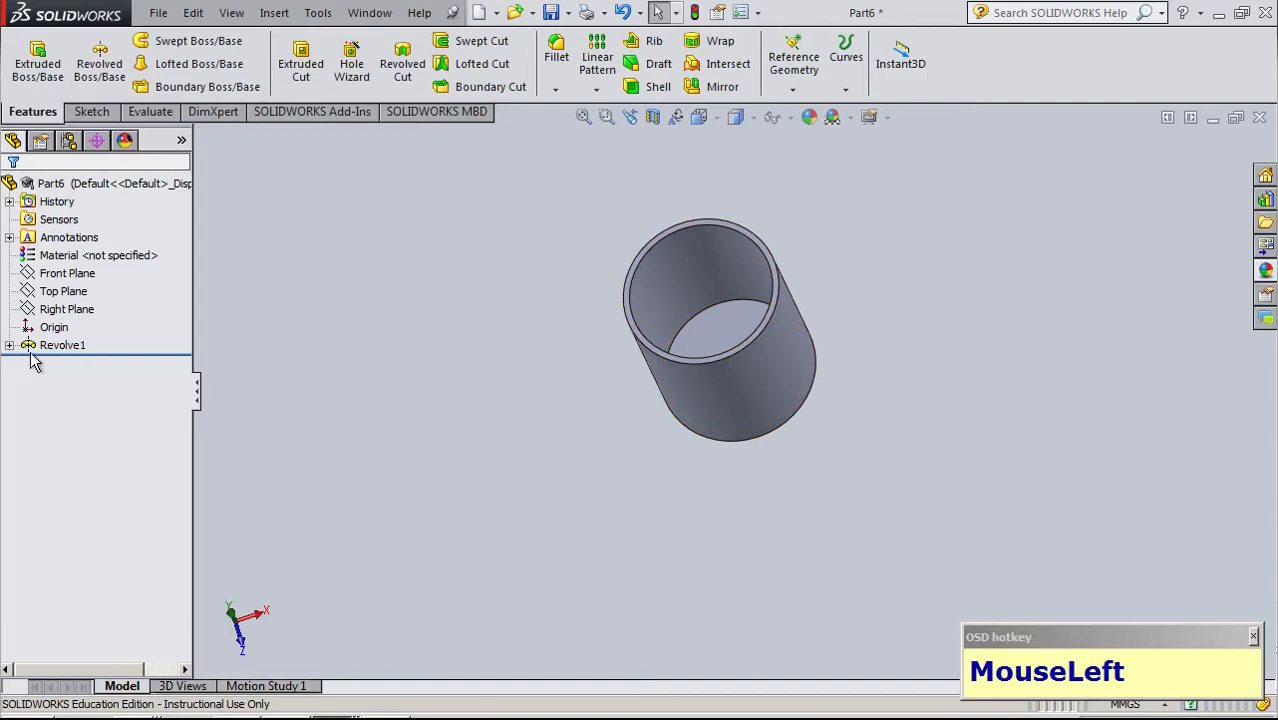
pyautogui.click(62, 274)
pyautogui.rightClick(75, 276)
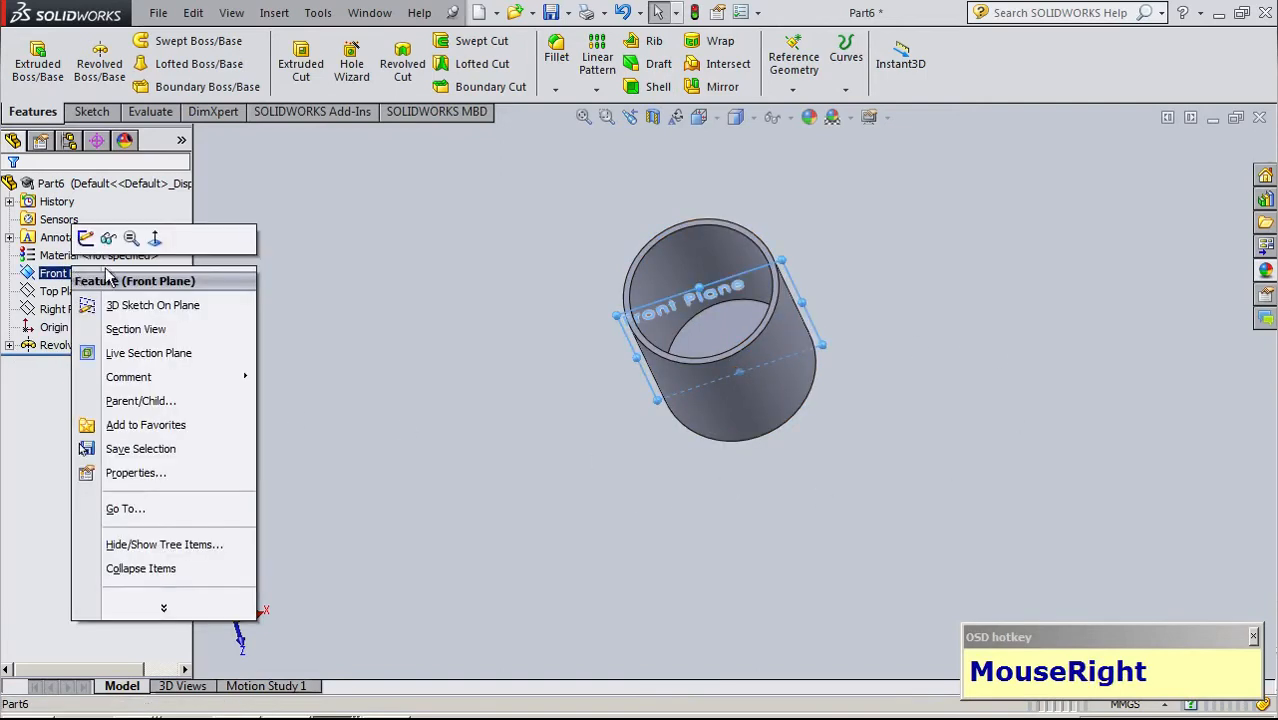
pyautogui.click(92, 240)
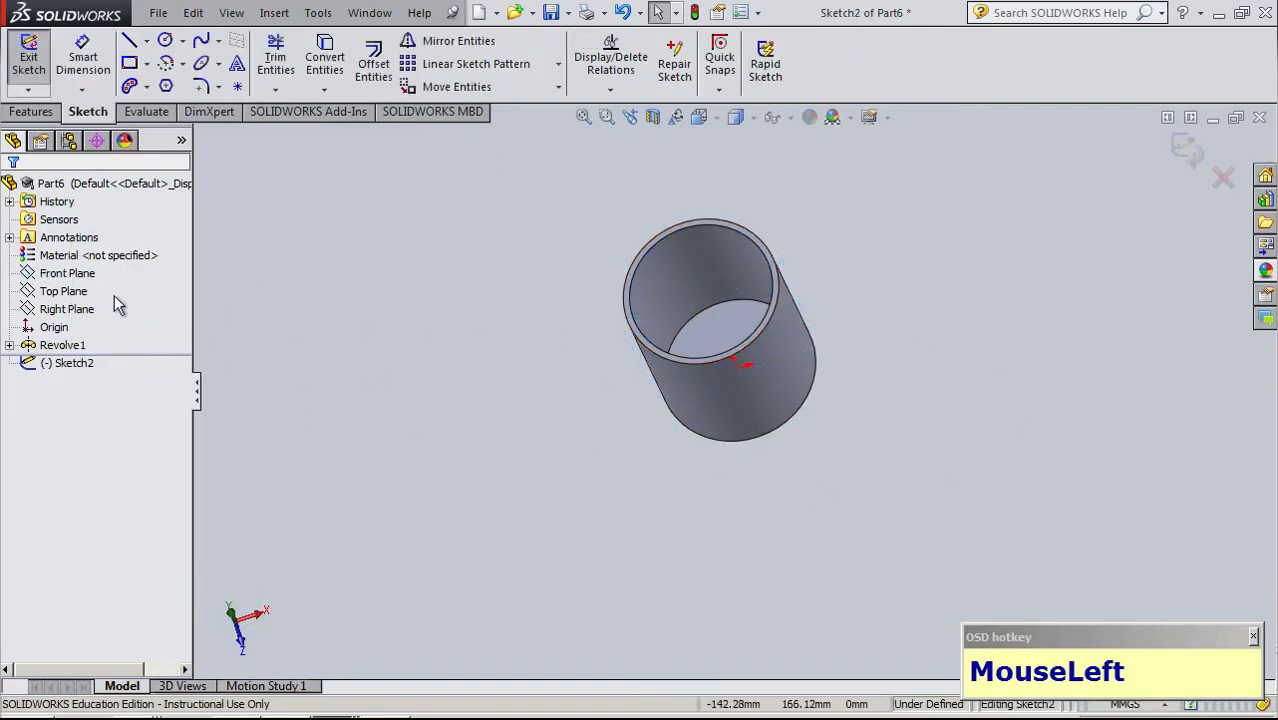
pyautogui.rightClick(82, 273)
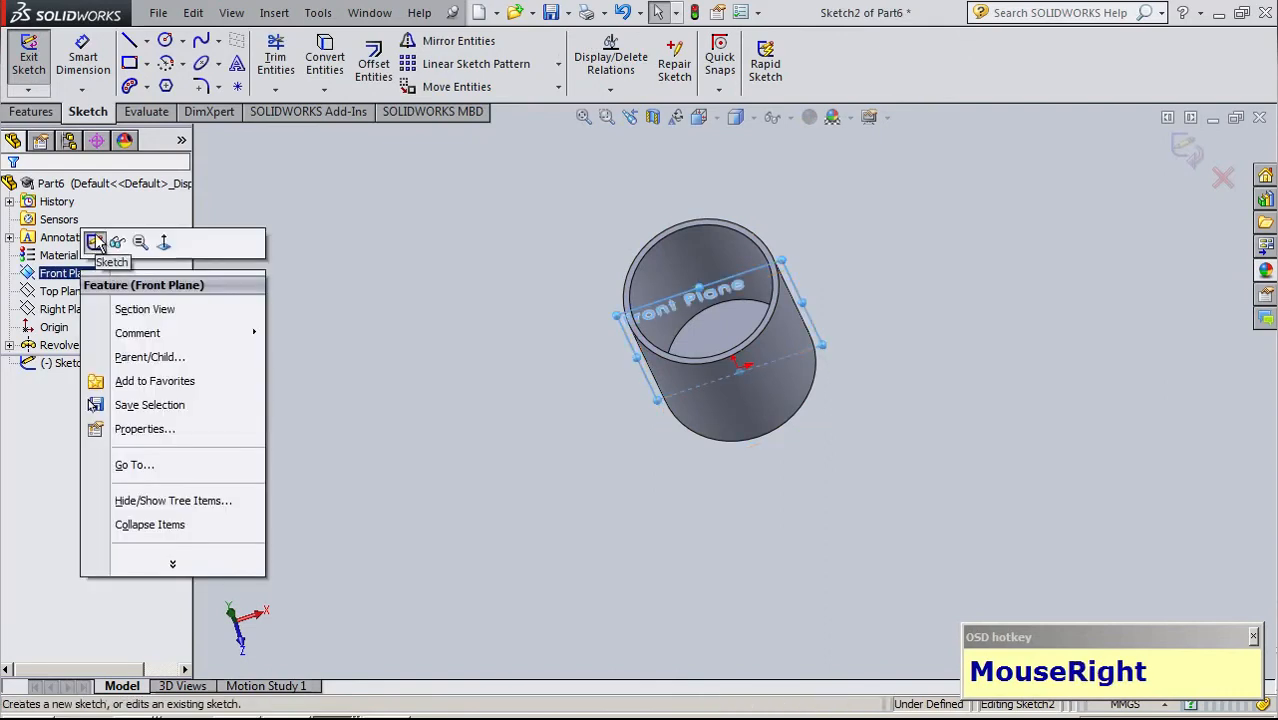
pyautogui.click(164, 242)
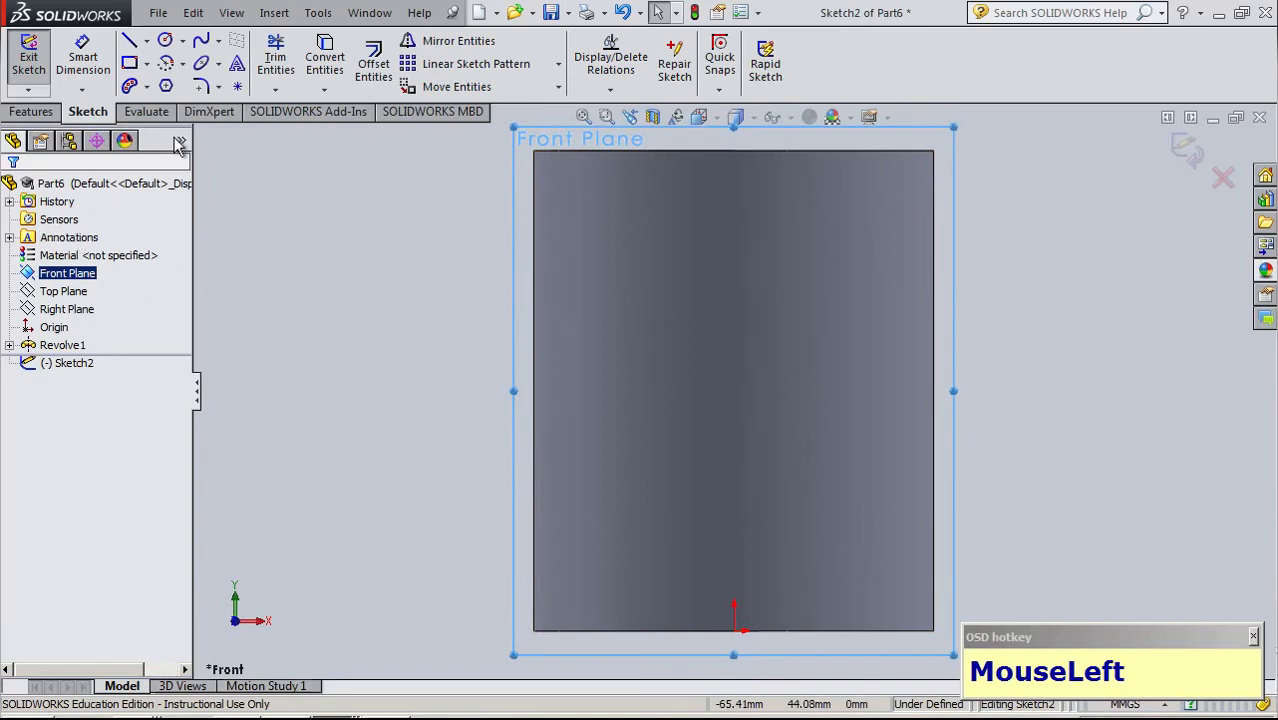
# Sketch the handle's outer outline as three lines outside the cup's left wall, with horizontal lines about 21 mm long ending on the wall
pyautogui.click(133, 45)
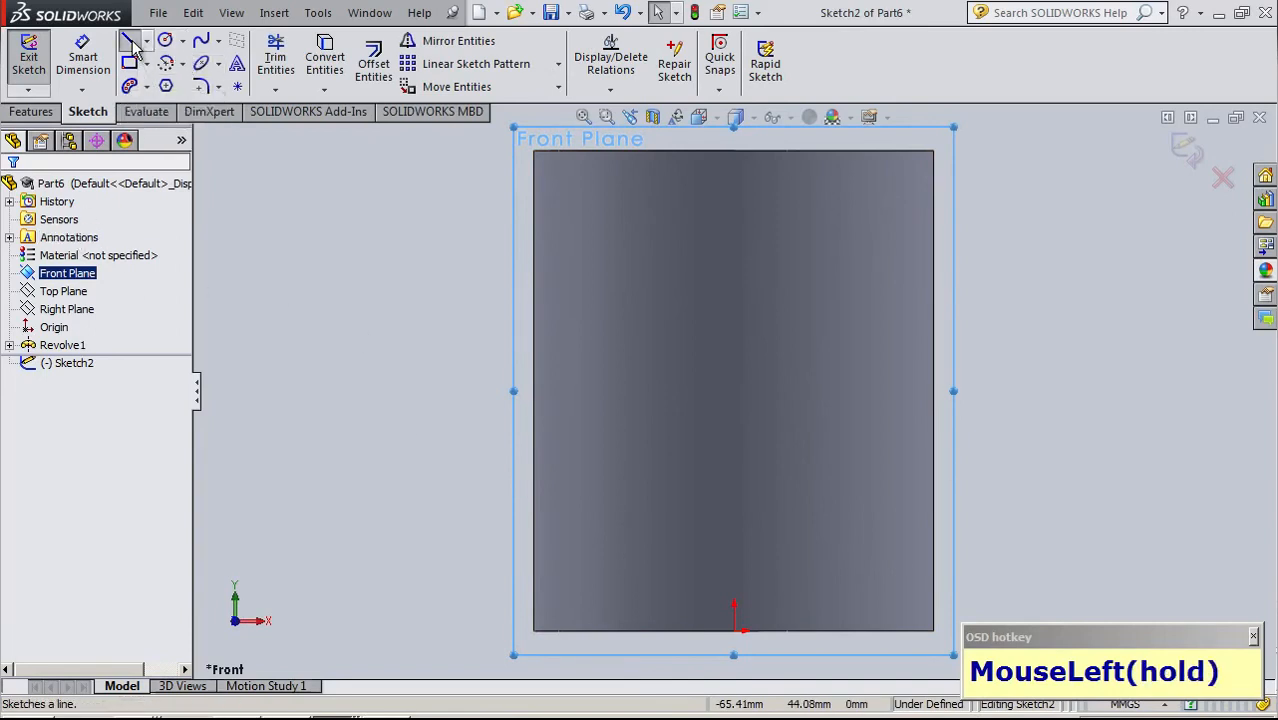
pyautogui.click(533, 200)
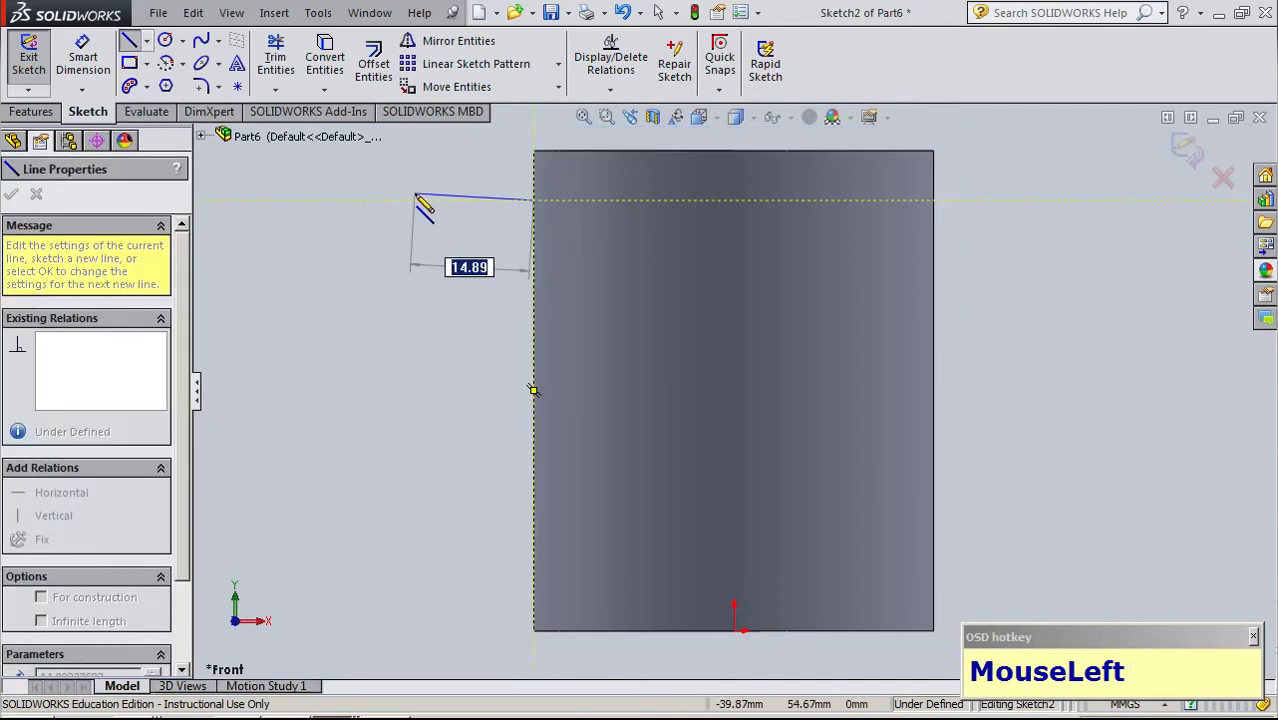
pyautogui.click(365, 200)
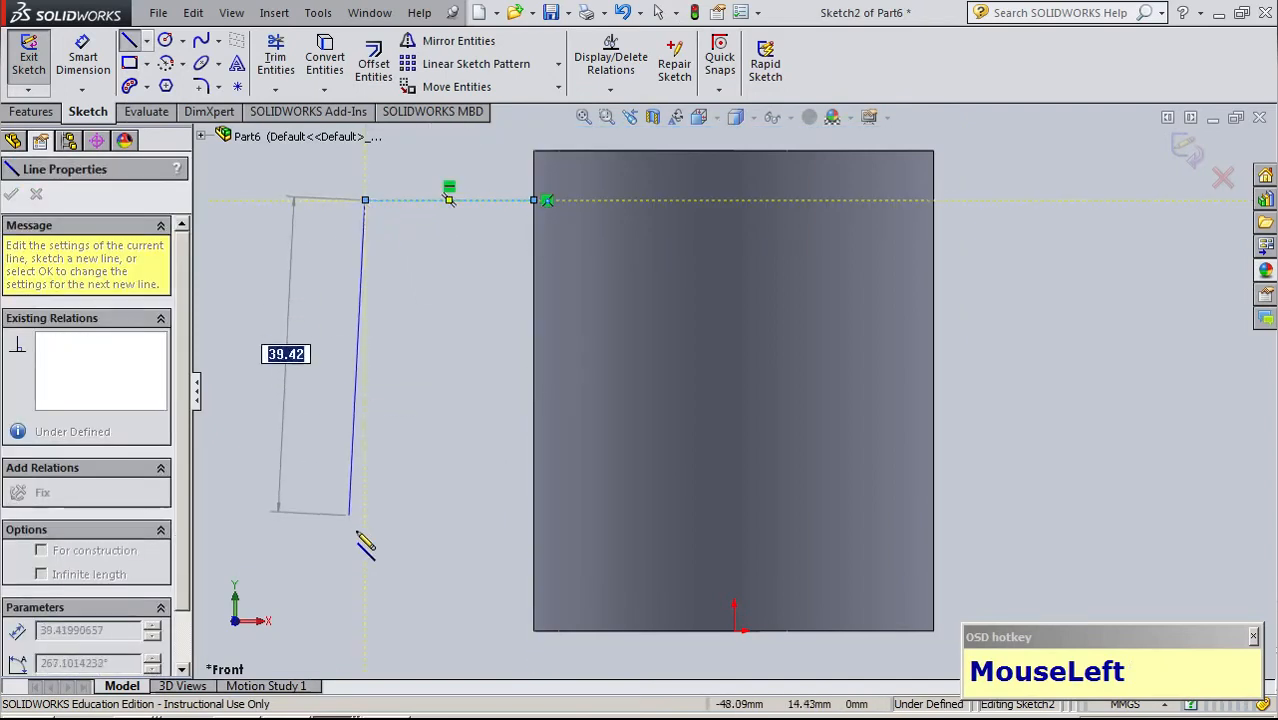
pyautogui.click(365, 548)
pyautogui.click(533, 548)
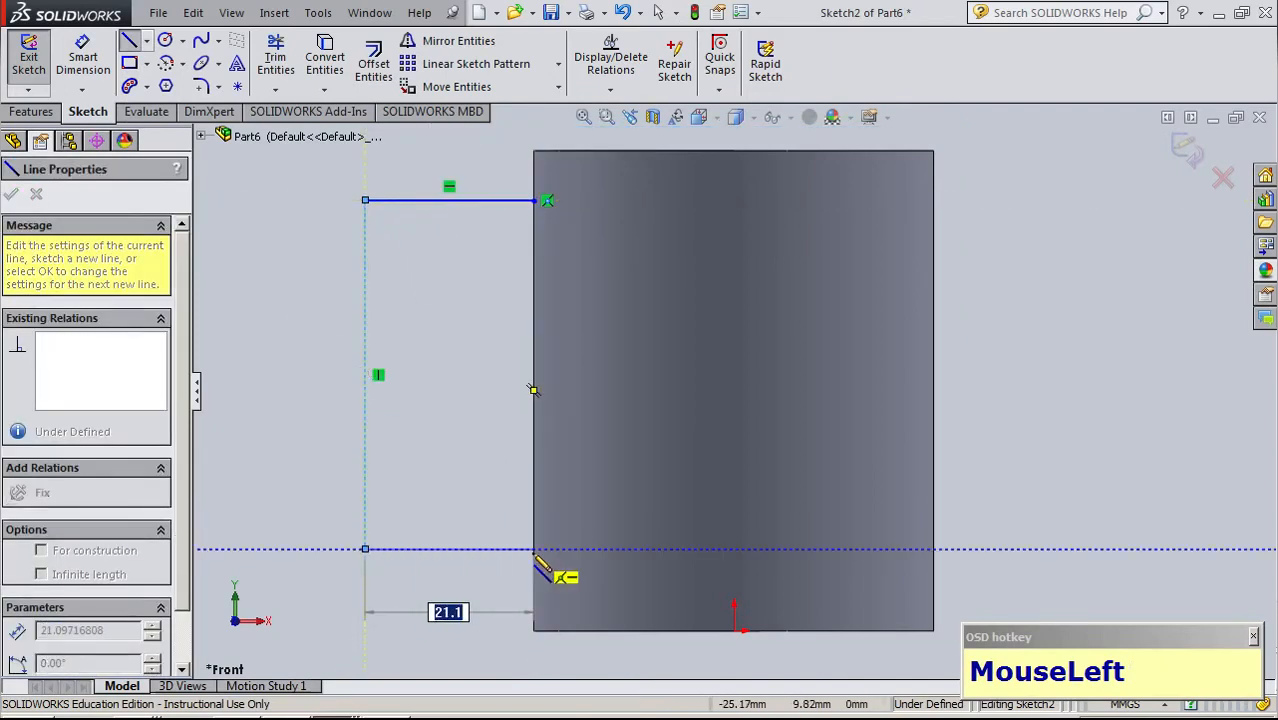
# Sketch the short lower end edge along the wall and the handle's inner outline, with horizontal lines about 15 mm long
pyautogui.click(533, 515)
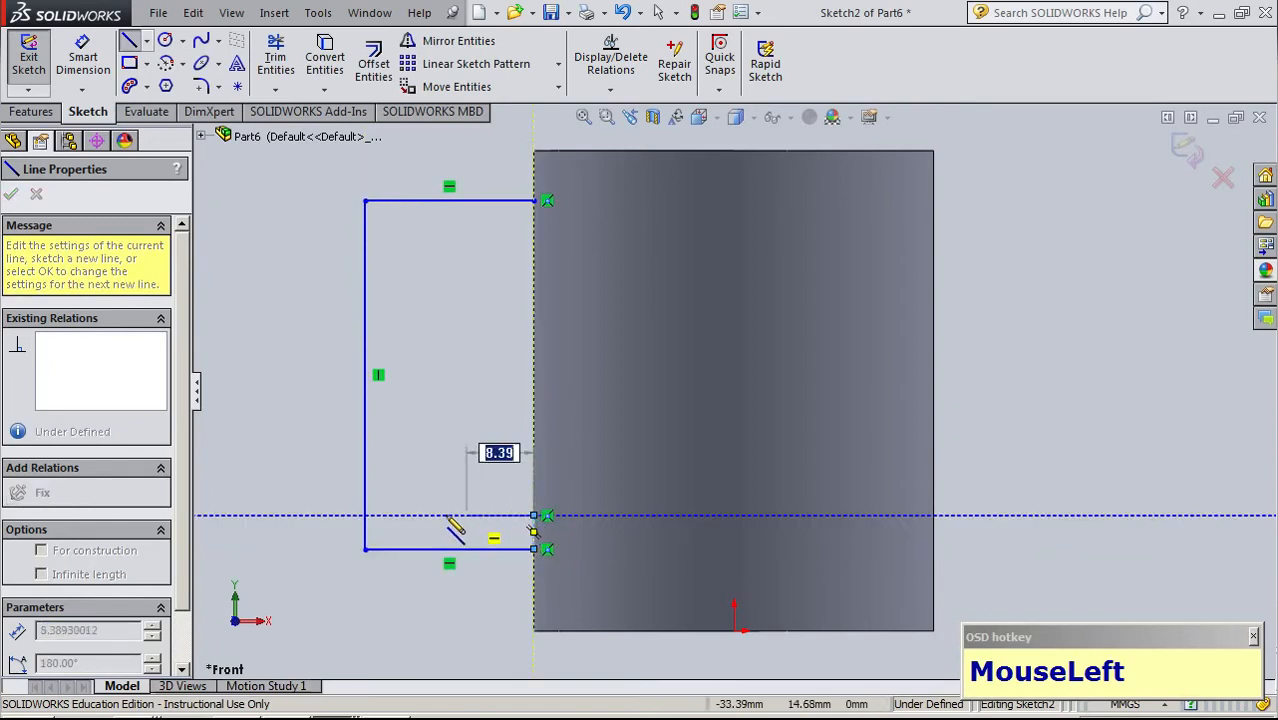
pyautogui.click(414, 515)
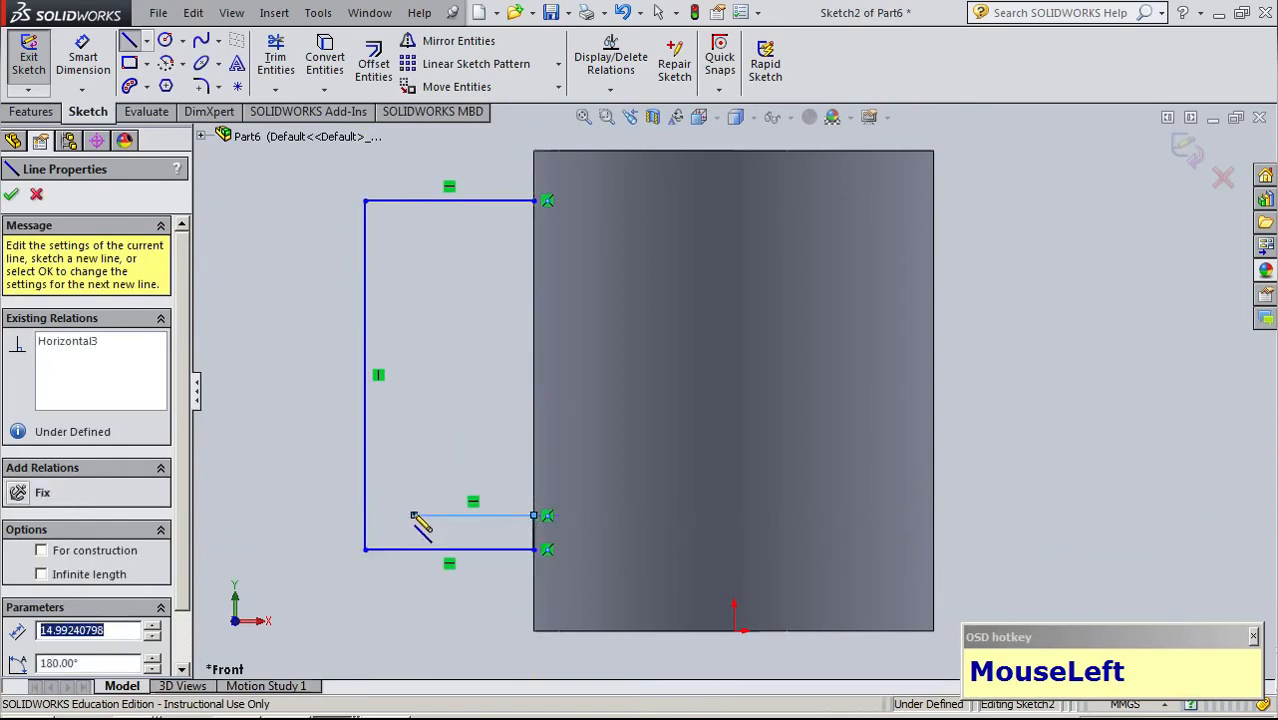
pyautogui.click(414, 241)
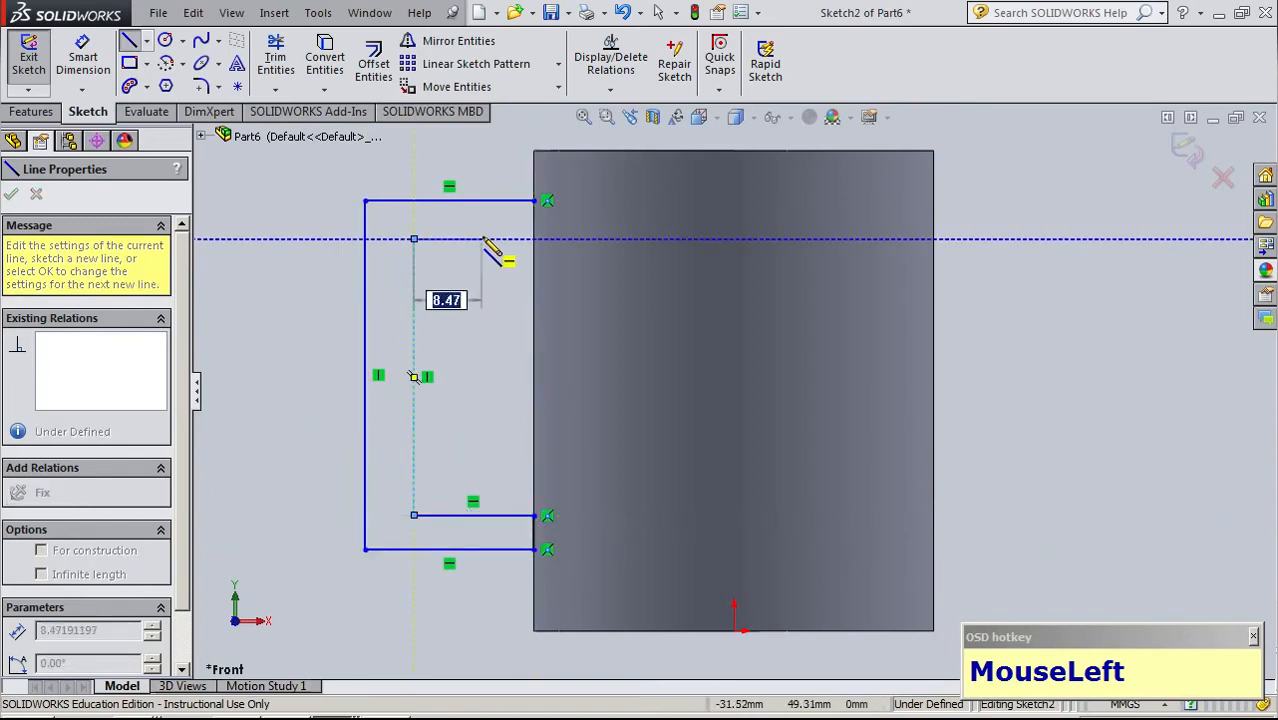
pyautogui.click(533, 240)
pyautogui.press('Escape')
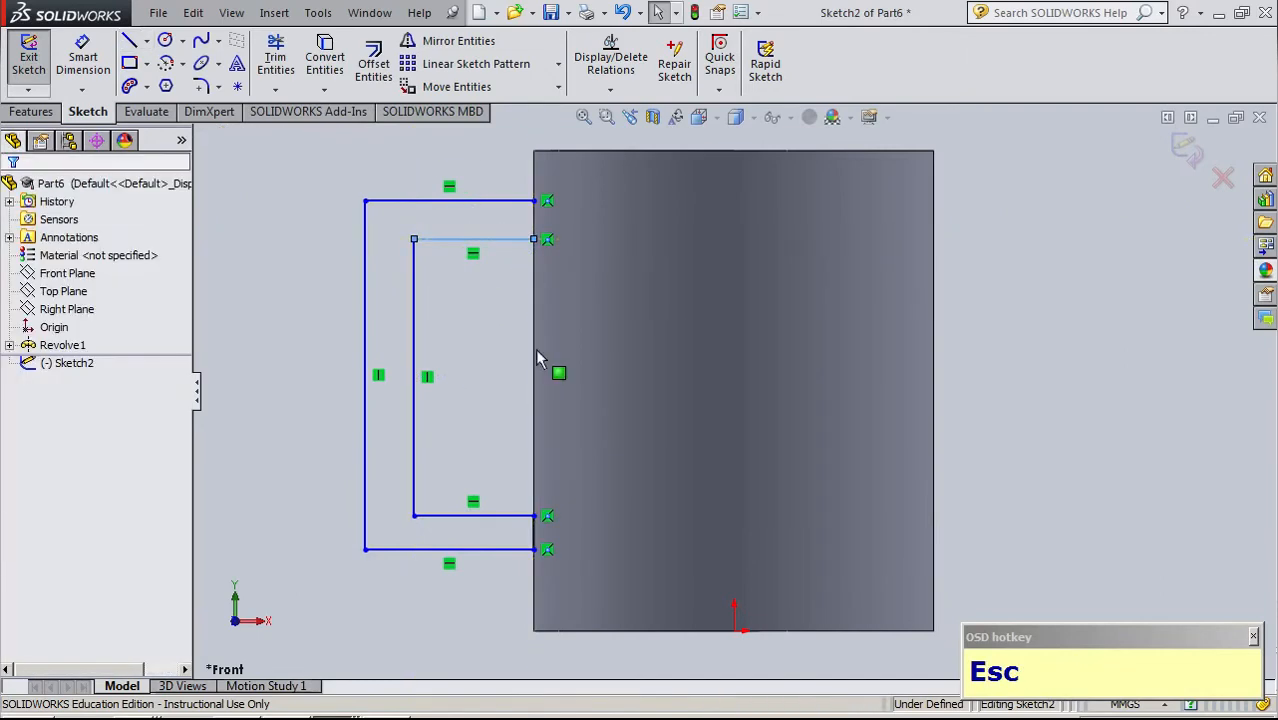
# Close the handle profile with a short vertical line along the wall between the two upper horizontal lines, and exit the sketch
pyautogui.click(130, 42)
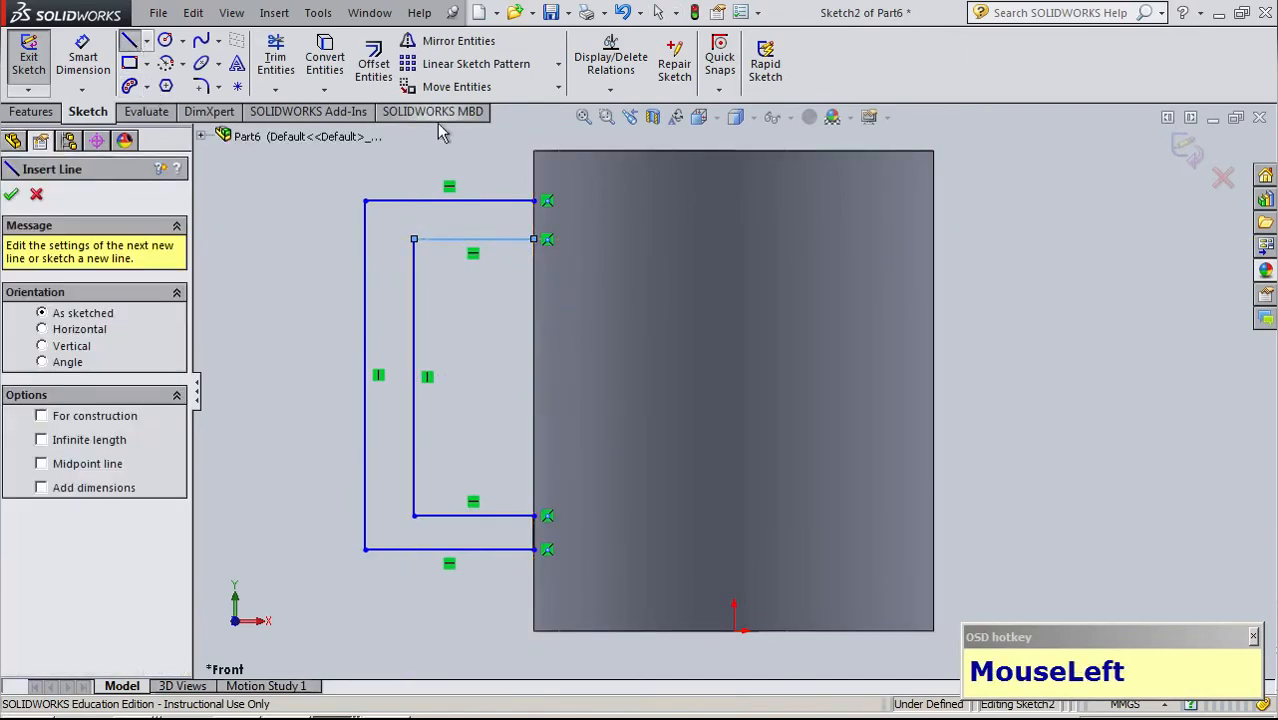
pyautogui.click(534, 201)
pyautogui.click(534, 240)
pyautogui.press('Escape')
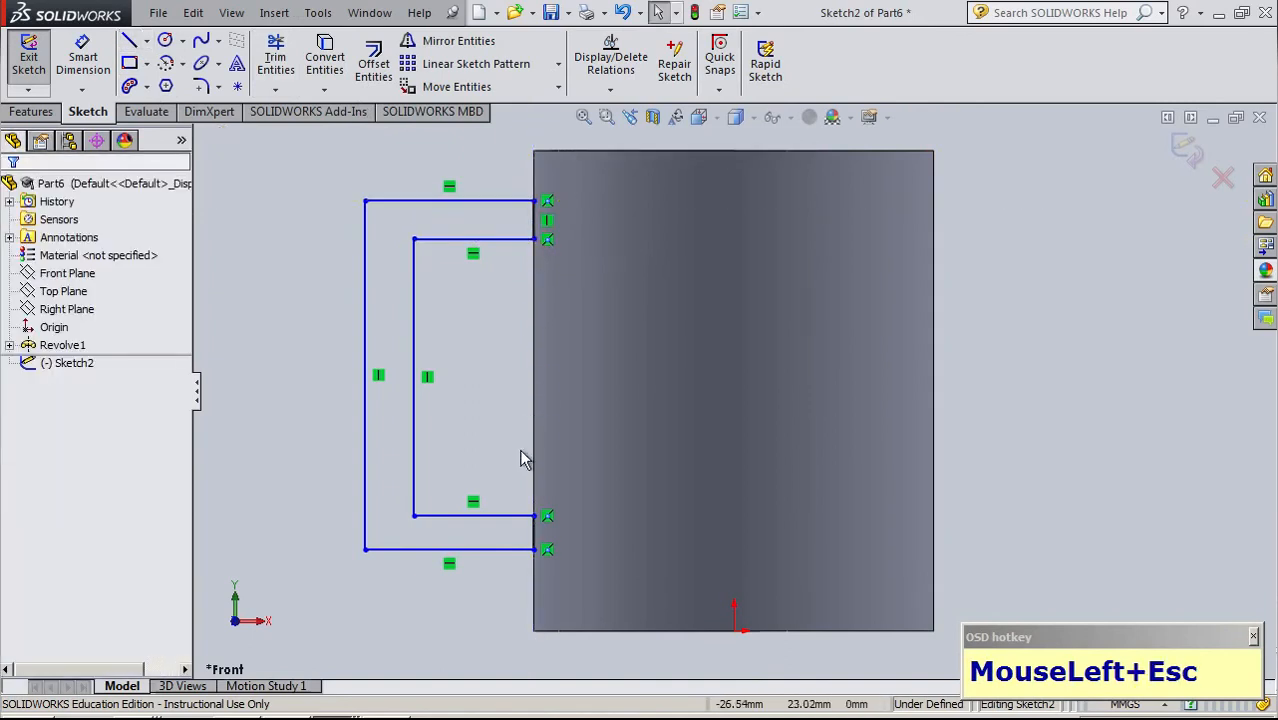
pyautogui.click(1185, 148)
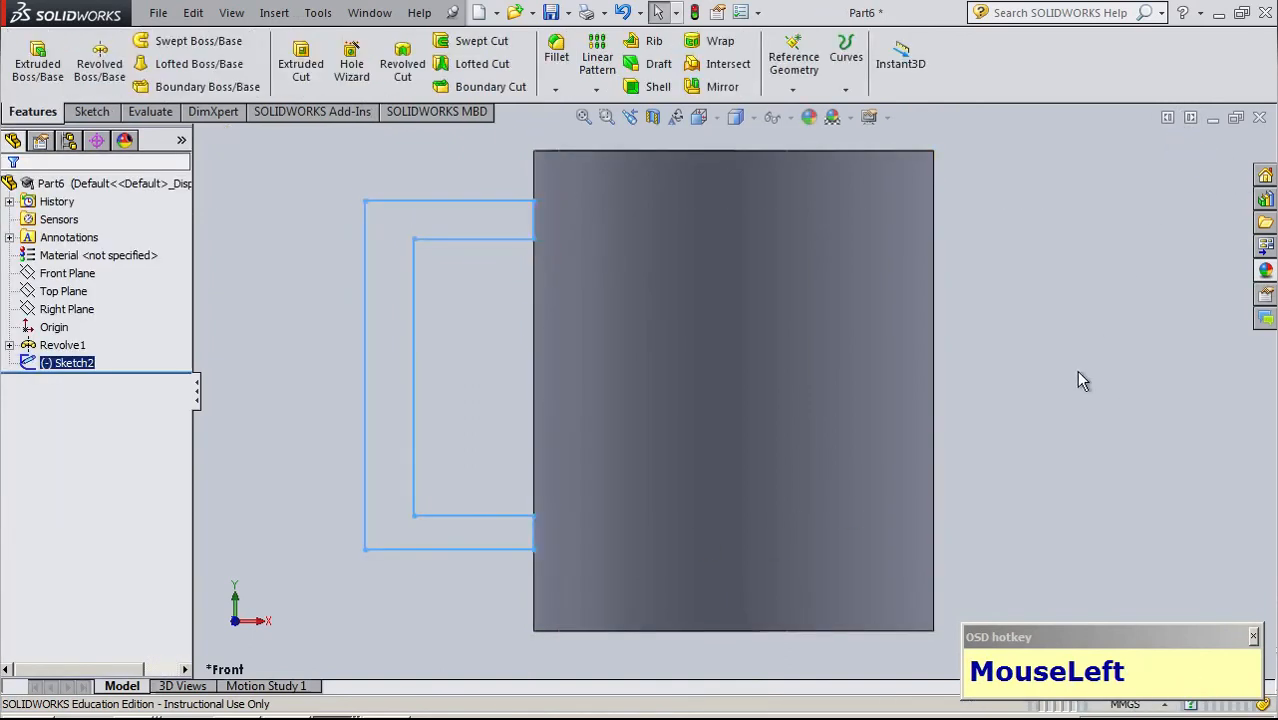
# Extrude the C-shaped handle profile 10 mm with the Mid Plane end condition, merging the result
pyautogui.moveTo(1078, 379)
pyautogui.mouseDown(button='middle')
pyautogui.moveTo(1113, 508)
pyautogui.moveTo(643, 345)
pyautogui.mouseUp(button='middle')
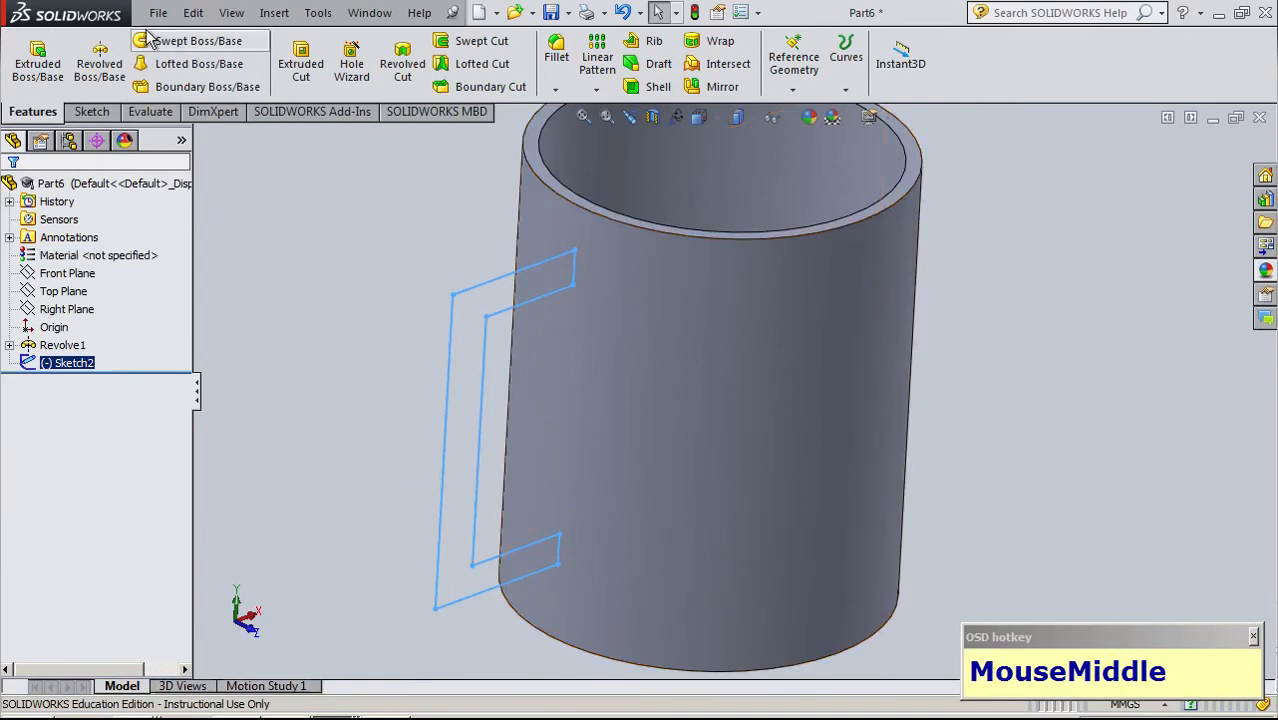
pyautogui.click(26, 80)
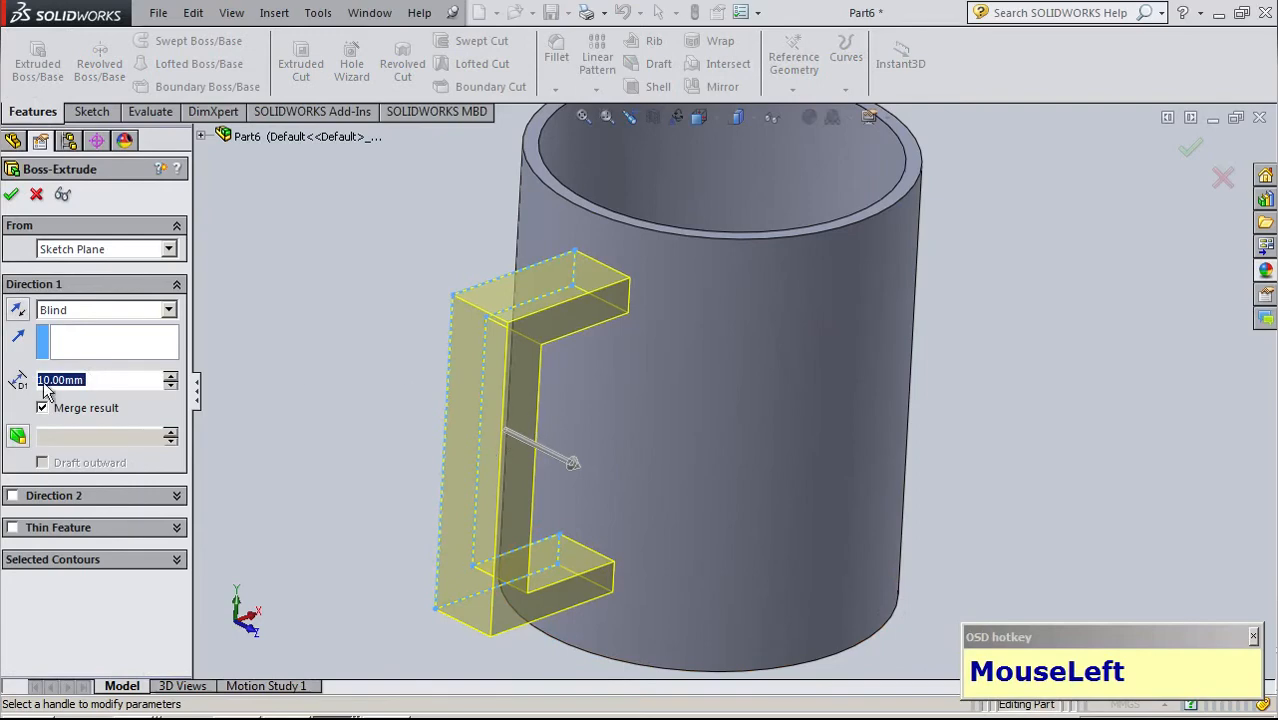
pyautogui.click(79, 252)
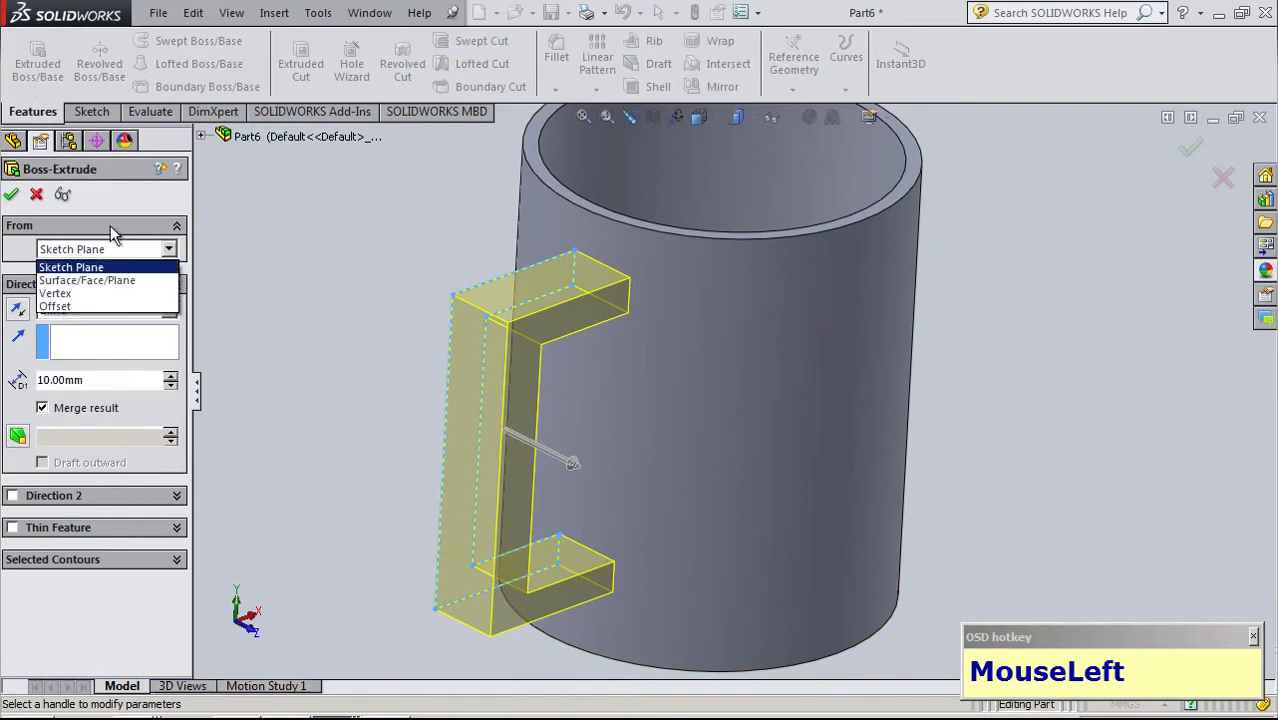
pyautogui.click(237, 245)
pyautogui.click(70, 311)
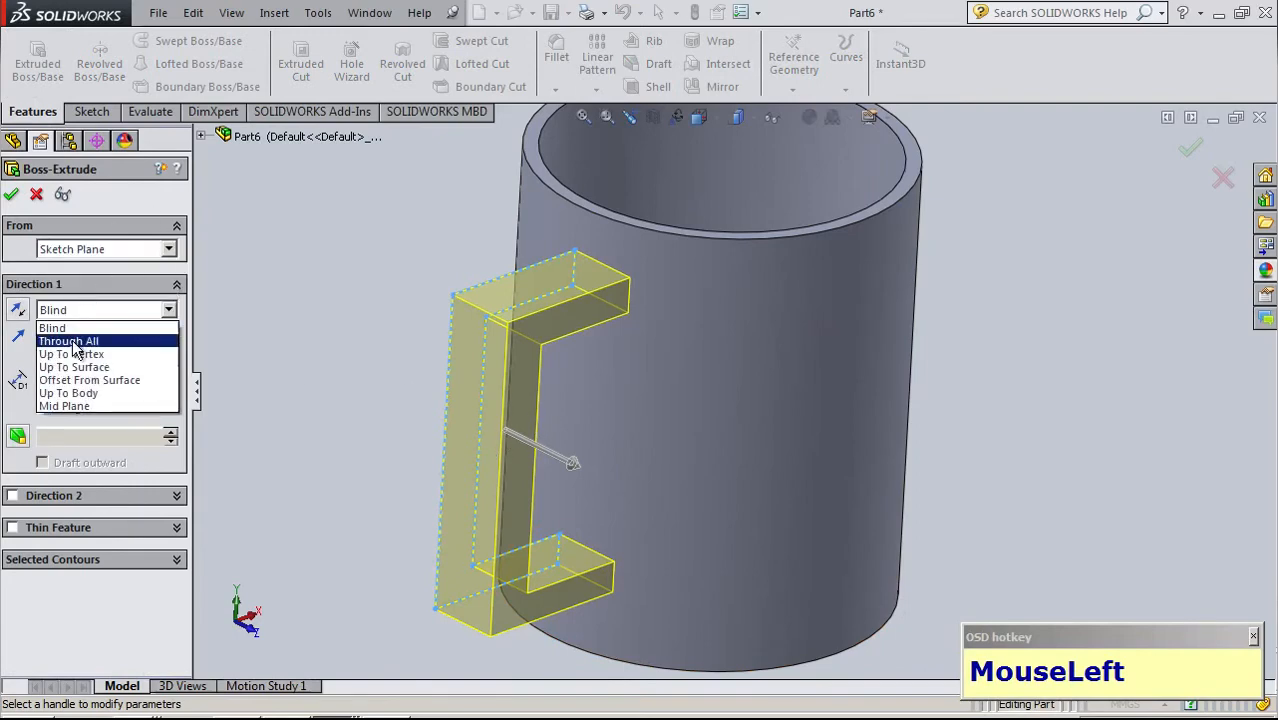
pyautogui.click(83, 410)
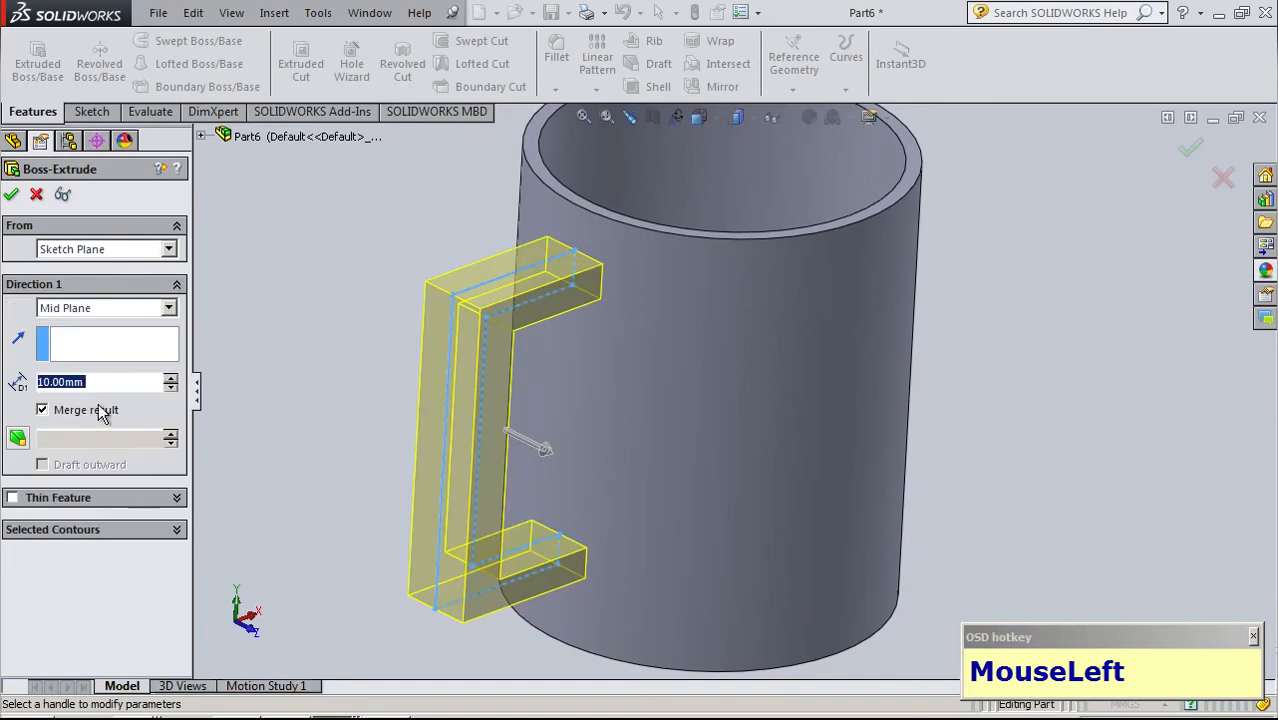
pyautogui.click(14, 195)
# Examine from above where the upper end of the handle meets the cup's curved outer wall
pyautogui.scroll(2, 975, 445)
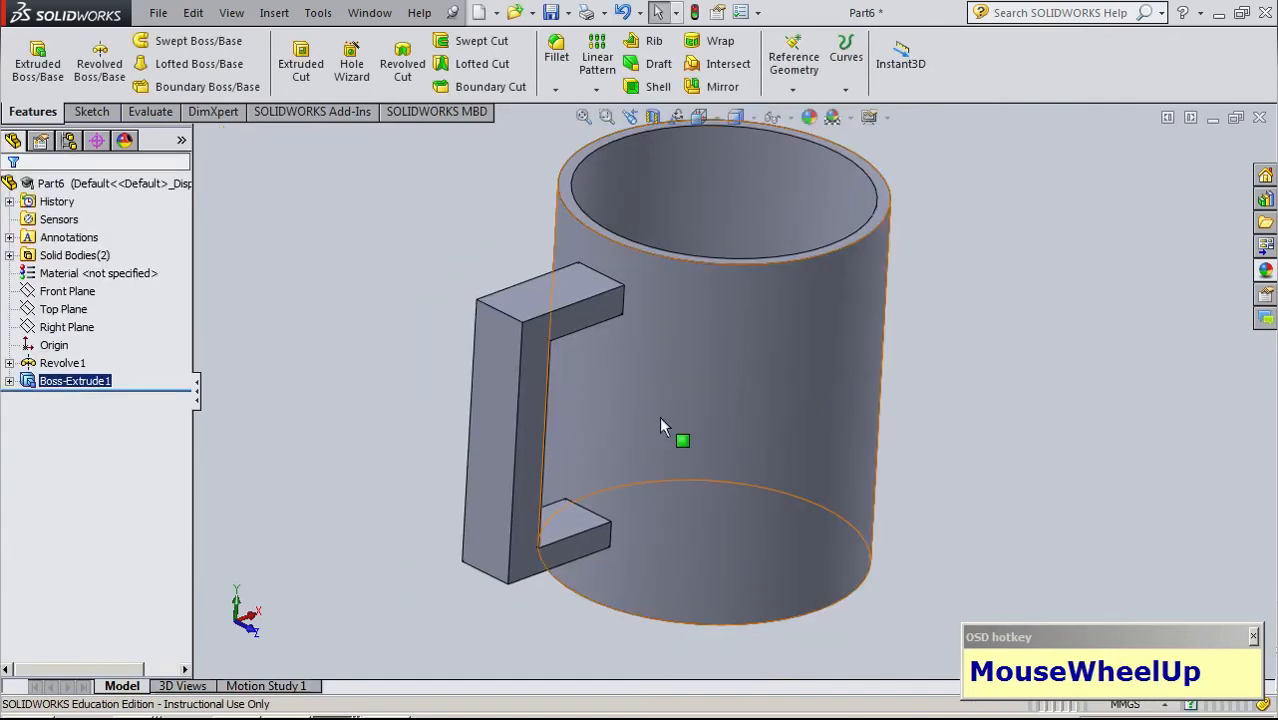
pyautogui.moveTo(425, 332); pyautogui.dragTo(396, 475, button='middle')
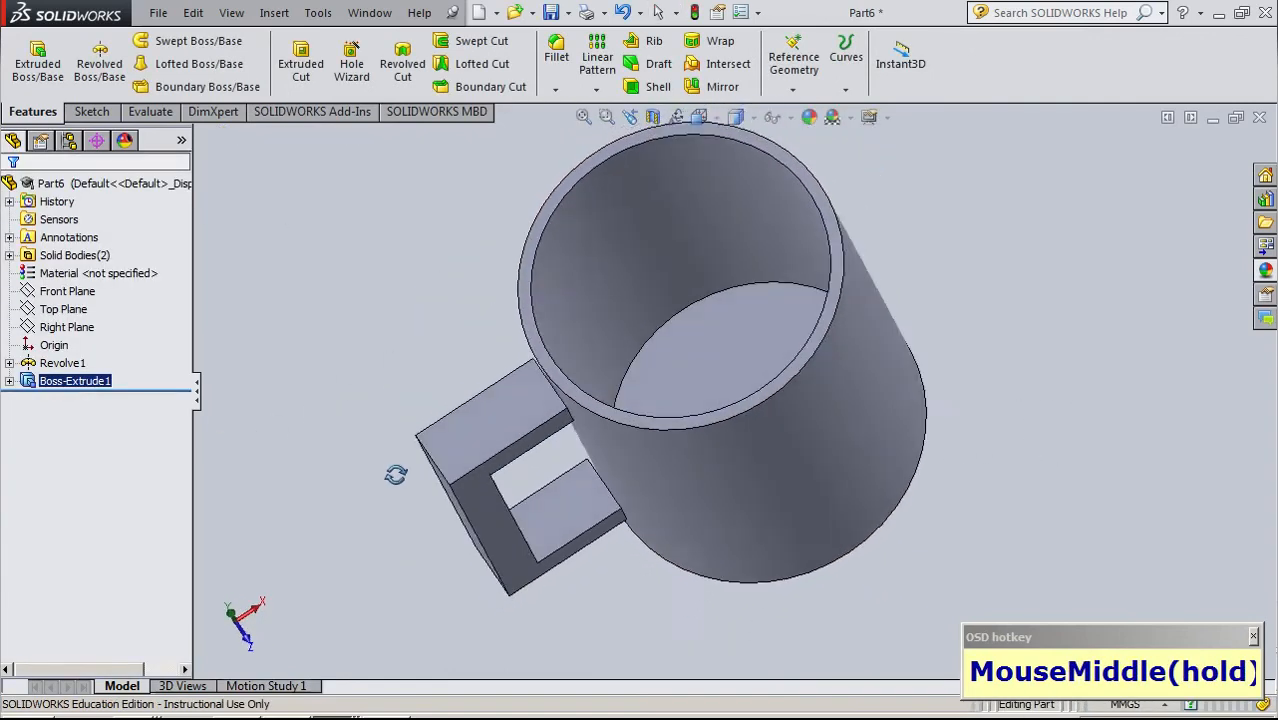
pyautogui.scroll(-5, 631, 353)
pyautogui.moveTo(687, 370); pyautogui.dragTo(690, 419, button='middle')
pyautogui.scroll(-3, 752, 405)
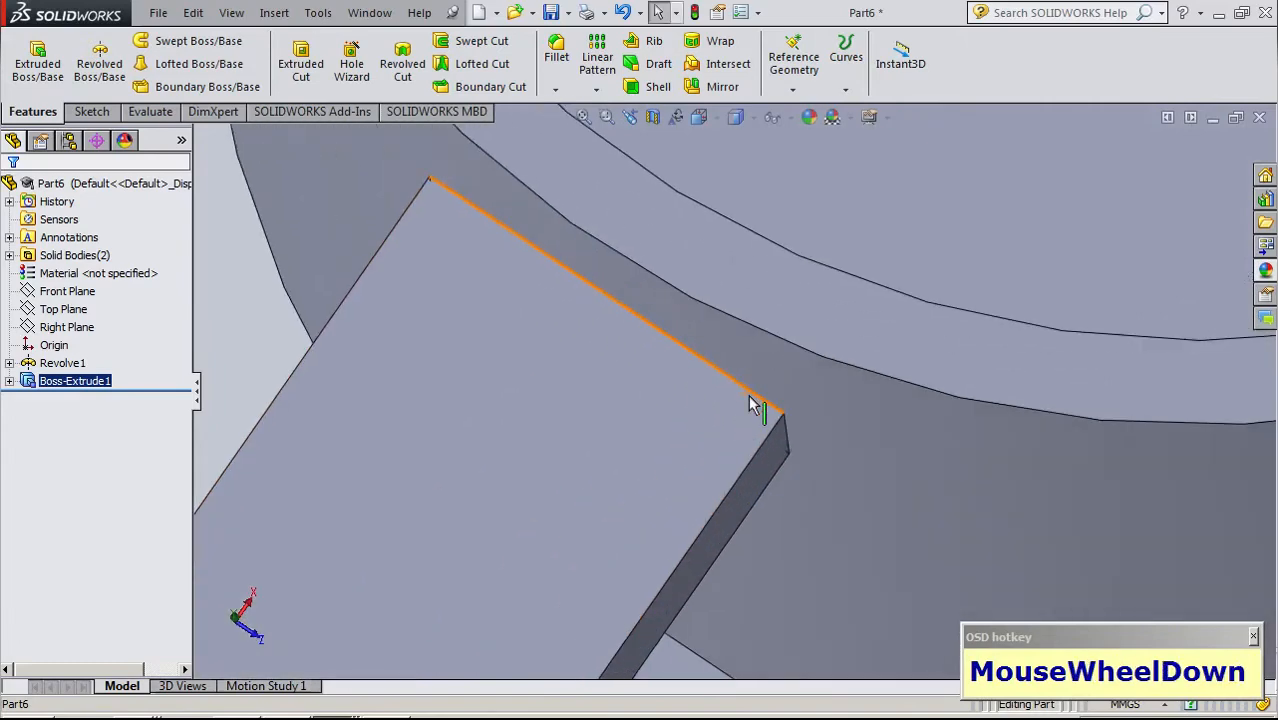
pyautogui.scroll(-2, 752, 405)
pyautogui.click(738, 412)
pyautogui.press('Escape')
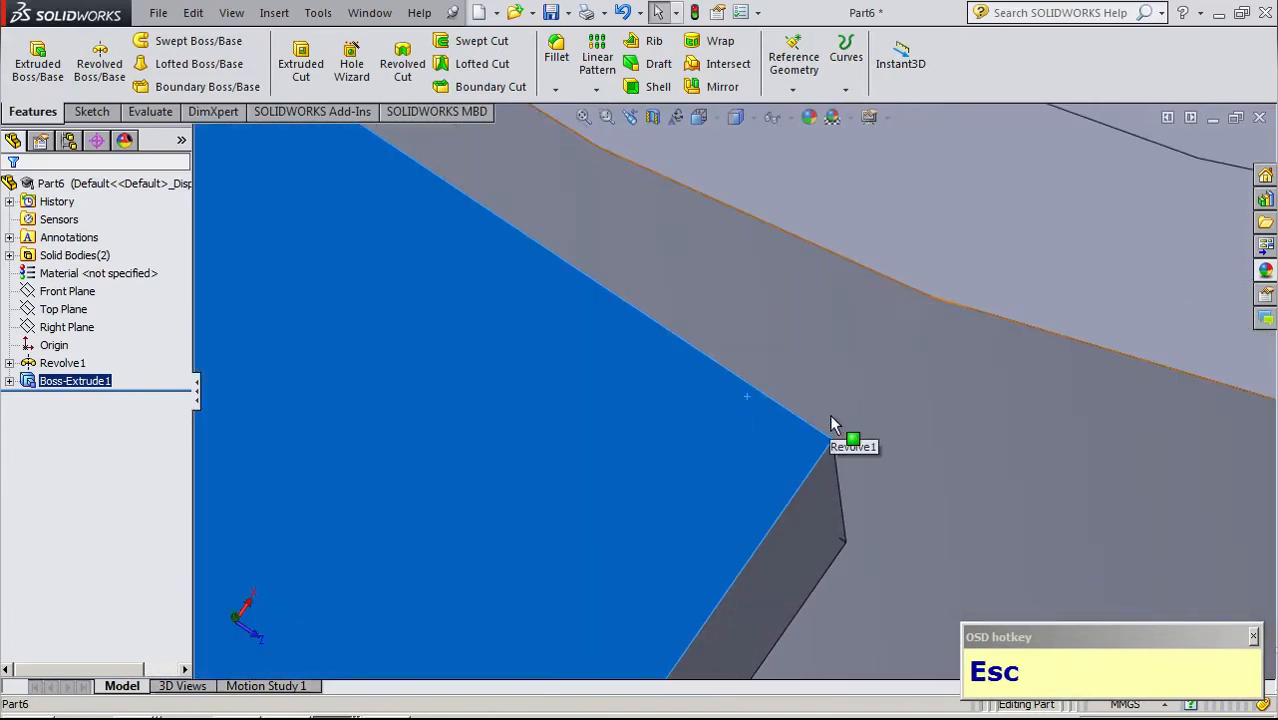
pyautogui.moveTo(830, 418); pyautogui.dragTo(673, 414, button='middle')
pyautogui.scroll(2, 670, 414)
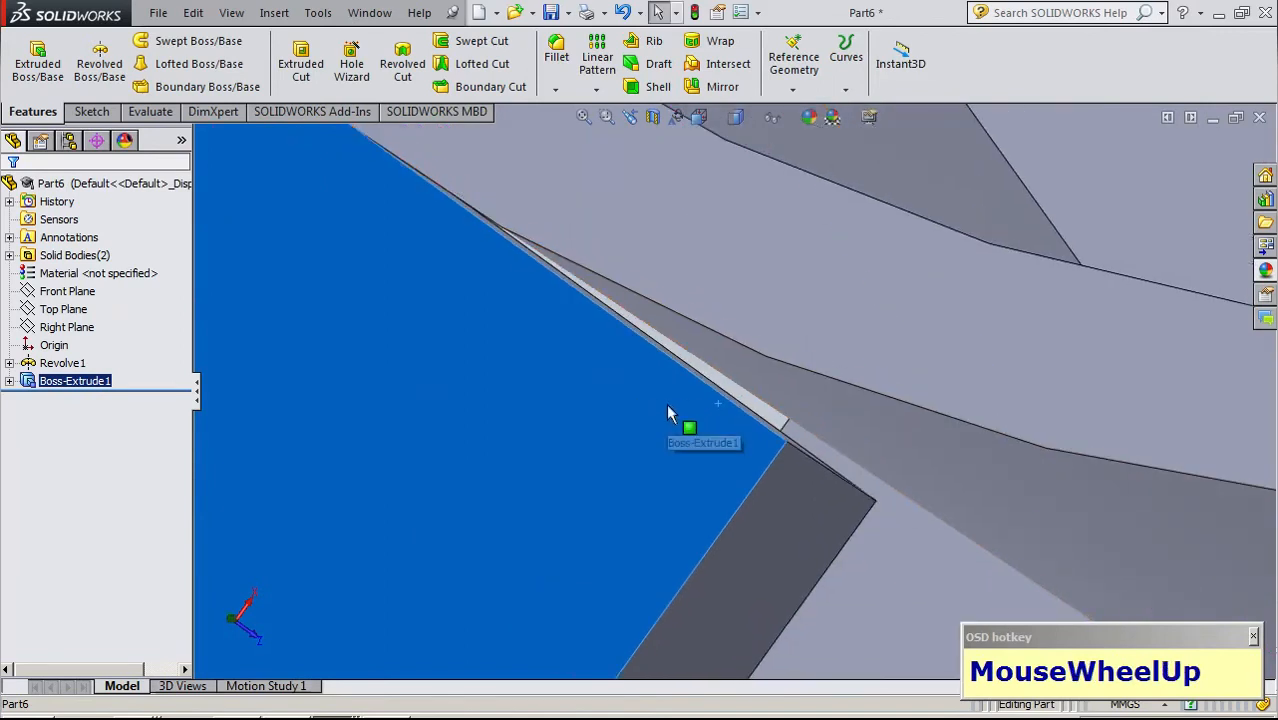
# Open the handle extrusion's Sketch2 for editing and orient the view normal to it
pyautogui.click(9, 381)
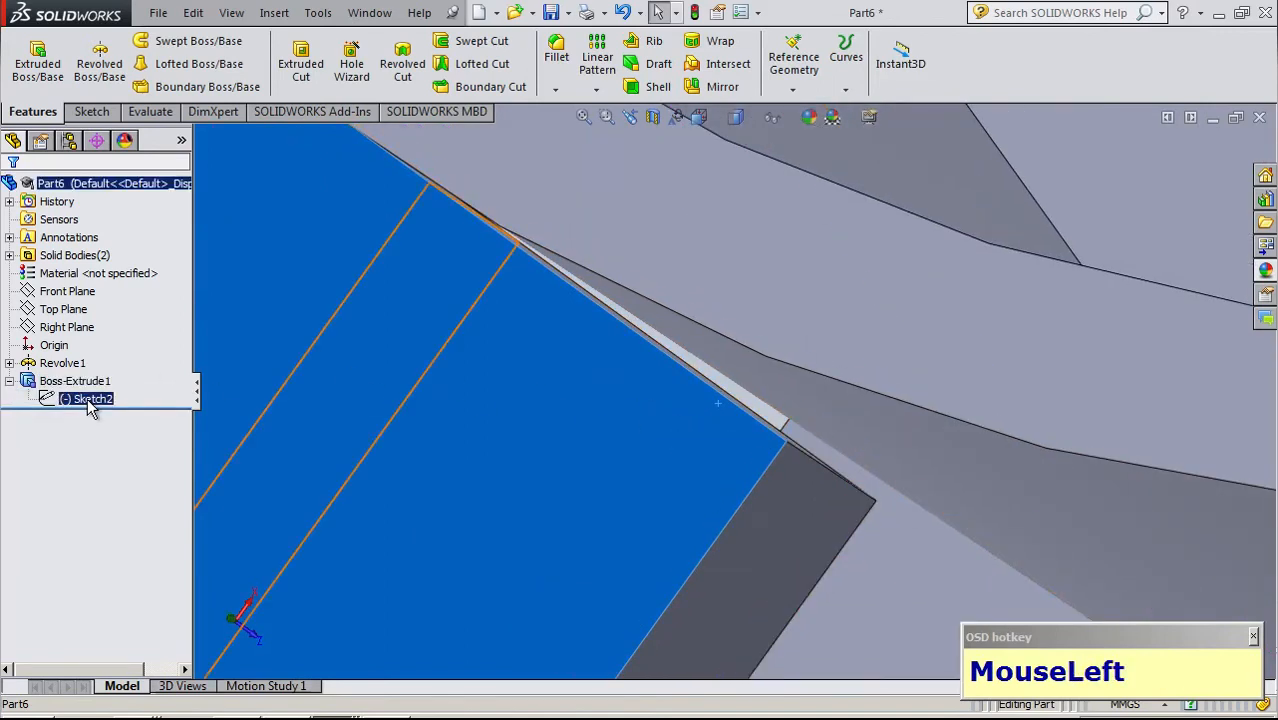
pyautogui.click(100, 342)
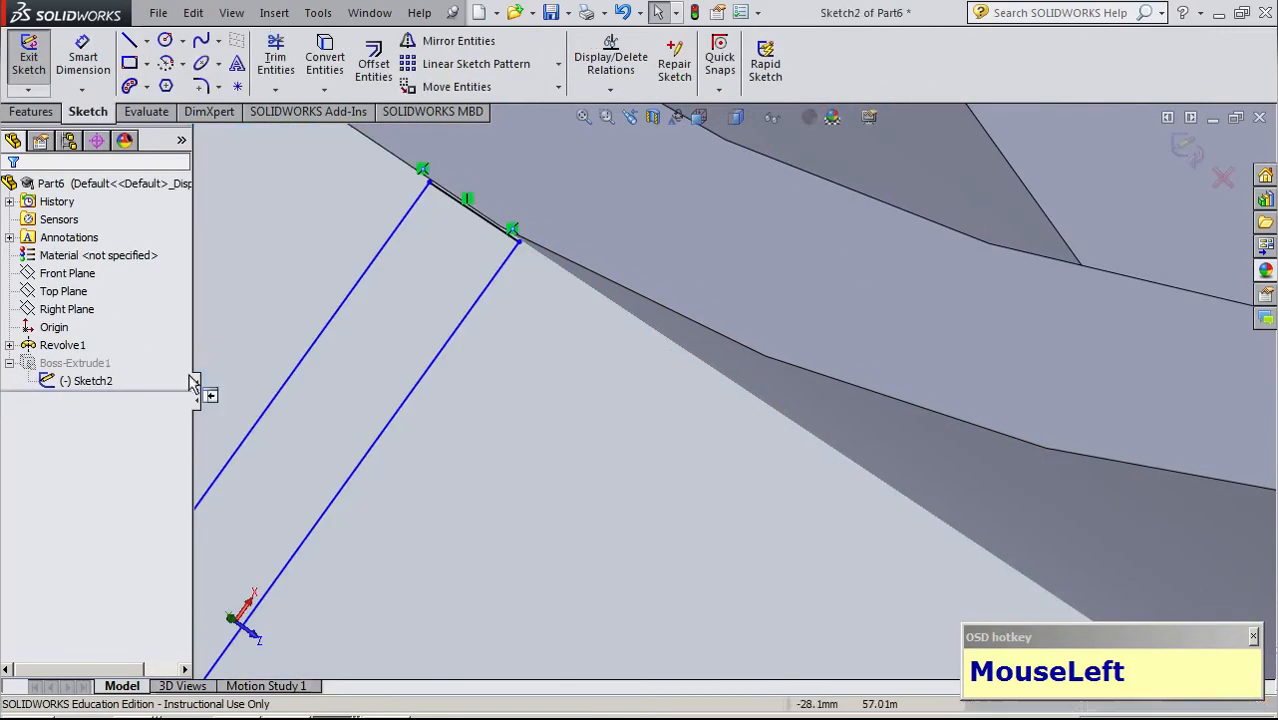
pyautogui.click(90, 381)
pyautogui.click(128, 346)
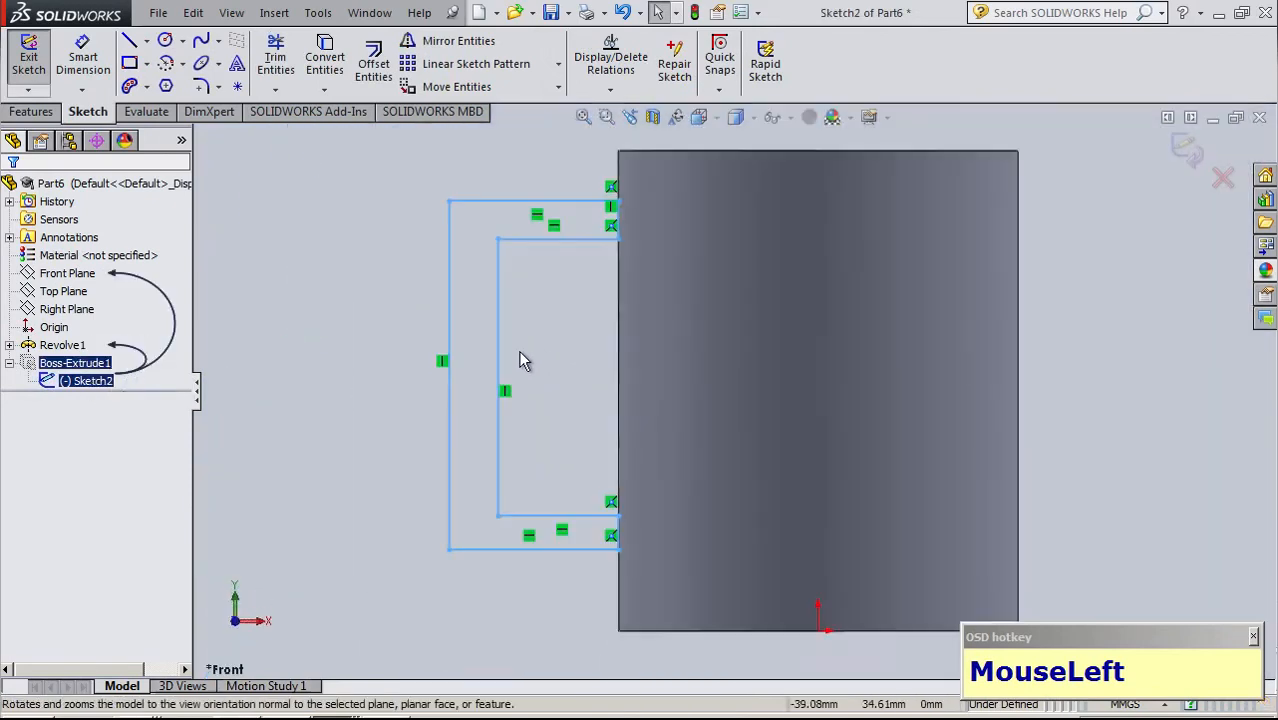
# Delete the coincident relations at the handle profile's upper end and move its short vertical edge inward past the cup's outer wall
pyautogui.scroll(-2, 640, 215)
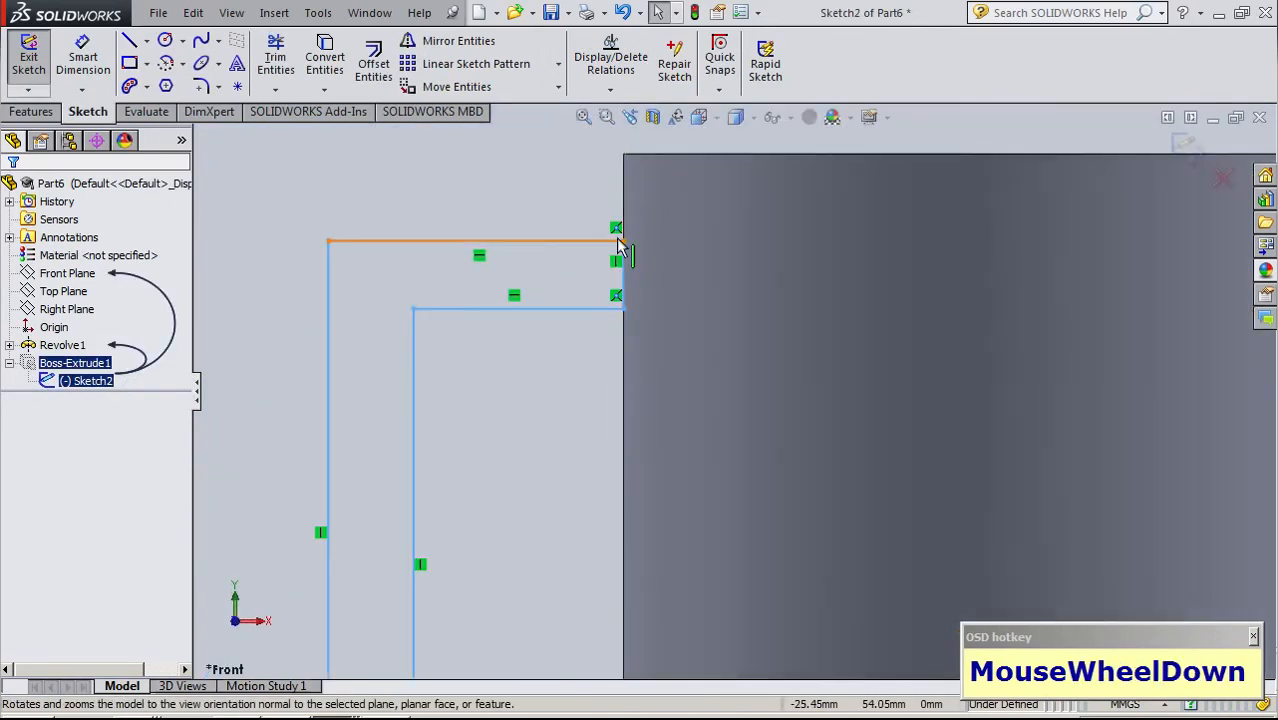
pyautogui.click(618, 261)
pyautogui.press('Delete')
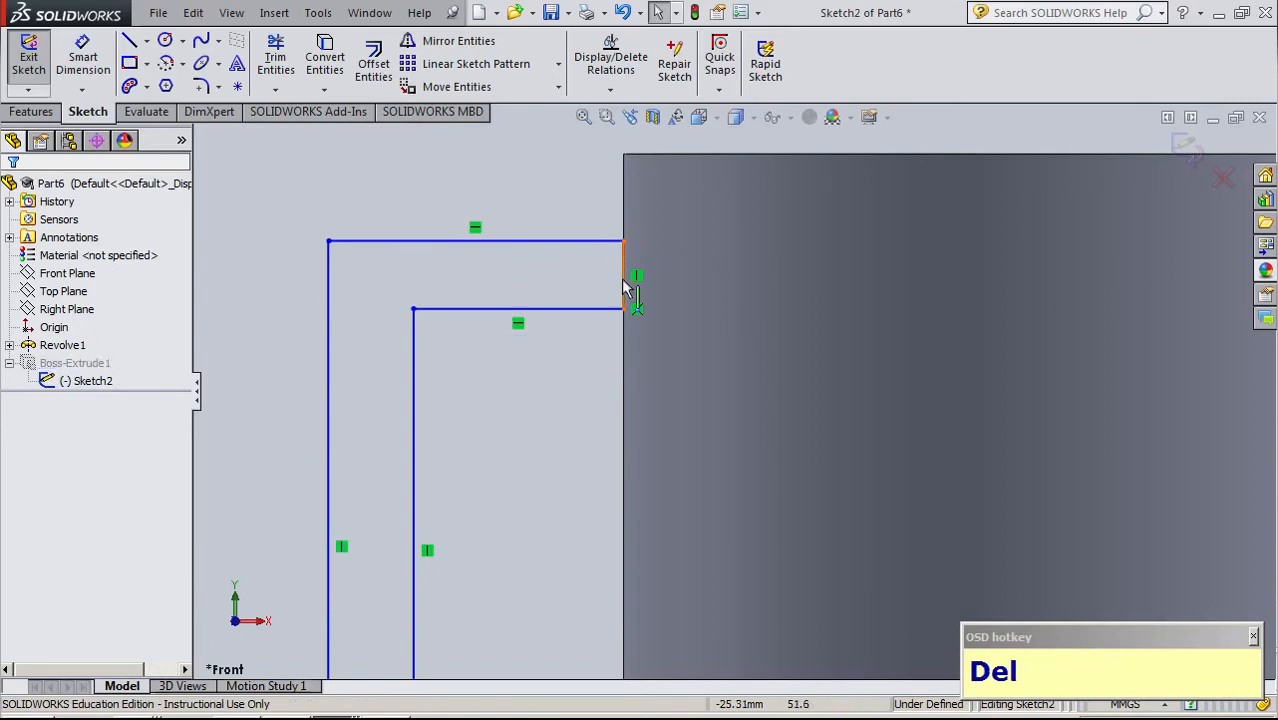
pyautogui.moveTo(626, 295)
pyautogui.mouseDown()
pyautogui.moveTo(659, 291)
pyautogui.moveTo(633, 300)
pyautogui.moveTo(652, 300)
pyautogui.moveTo(642, 306)
pyautogui.mouseUp()
pyautogui.click(640, 314)
pyautogui.press('Delete')
pyautogui.click(491, 208)
# Delete the coincident relations at the handle profile's lower end, move its short edge inward past the outer wall, and exit the sketch
pyautogui.moveTo(613, 222)
pyautogui.mouseDown(button='middle')
pyautogui.moveTo(605, 398)
pyautogui.moveTo(588, 434)
pyautogui.moveTo(599, 491)
pyautogui.moveTo(614, 219)
pyautogui.moveTo(665, 241)
pyautogui.mouseUp(button='middle')
pyautogui.scroll(3, 665, 241)
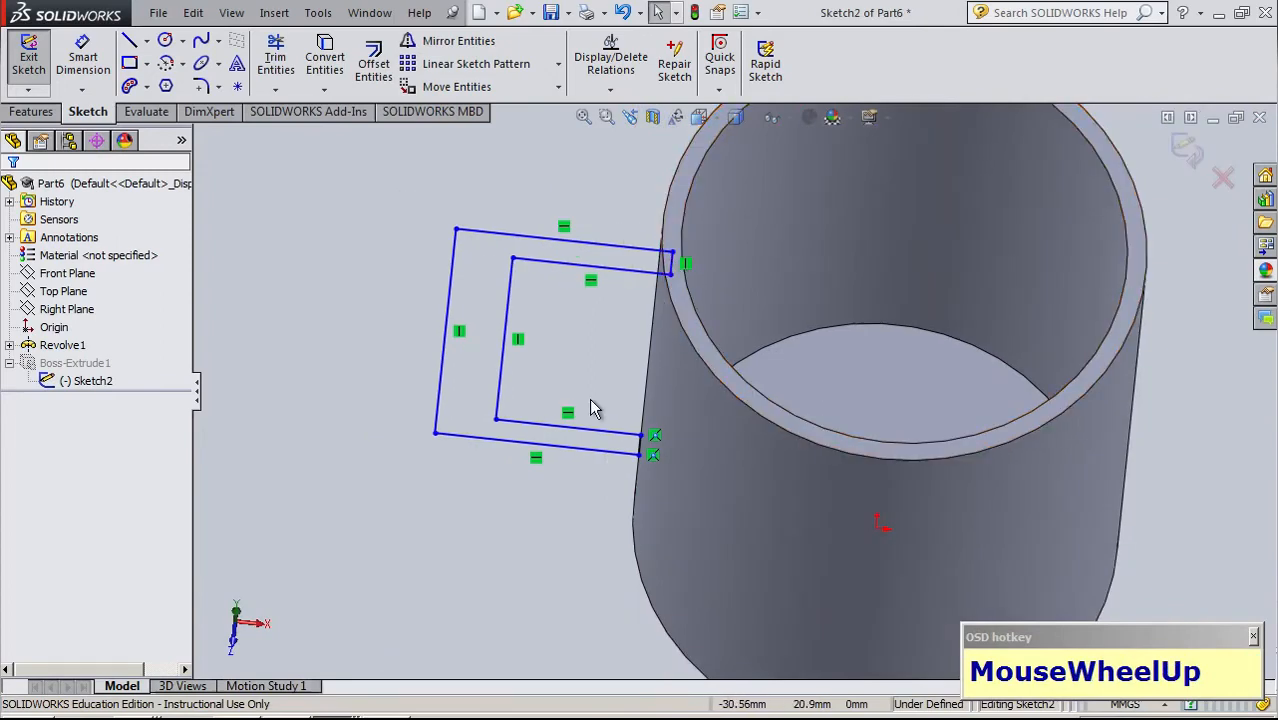
pyautogui.scroll(-2, 592, 409)
pyautogui.moveTo(690, 576)
pyautogui.mouseDown(button='middle')
pyautogui.moveTo(600, 540)
pyautogui.moveTo(578, 553)
pyautogui.mouseUp(button='middle')
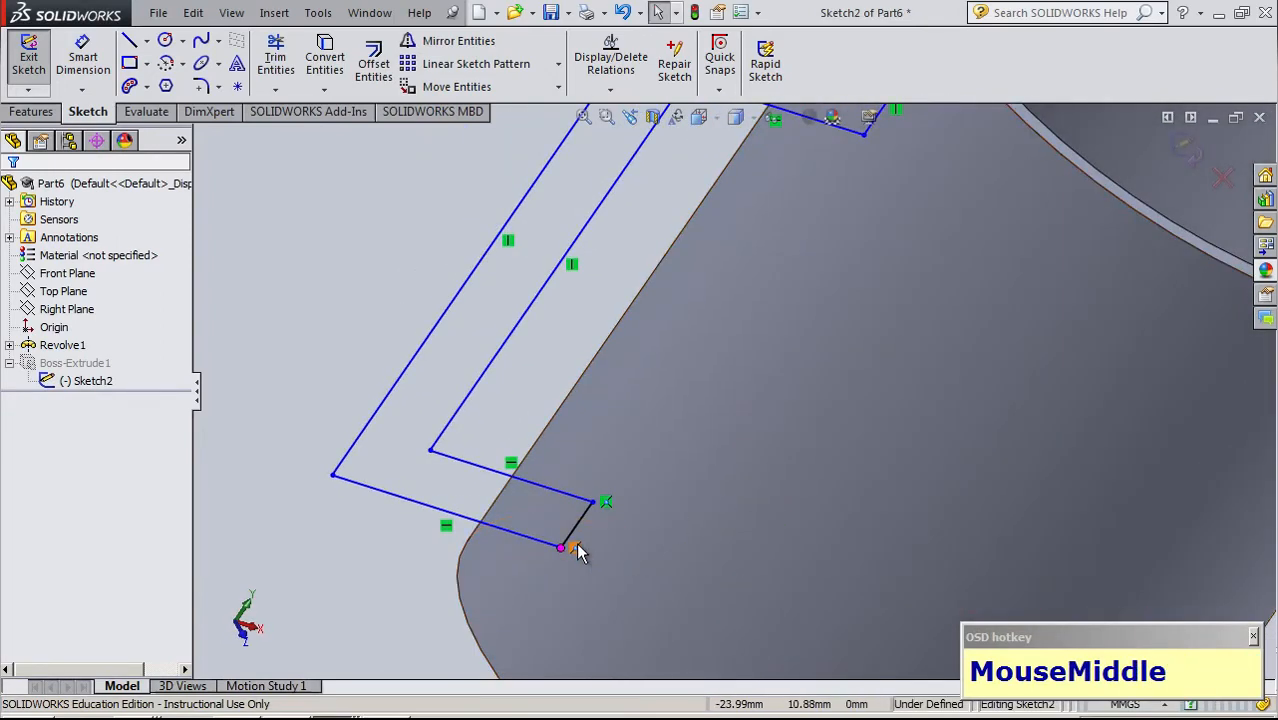
pyautogui.click(578, 556)
pyautogui.press('Delete')
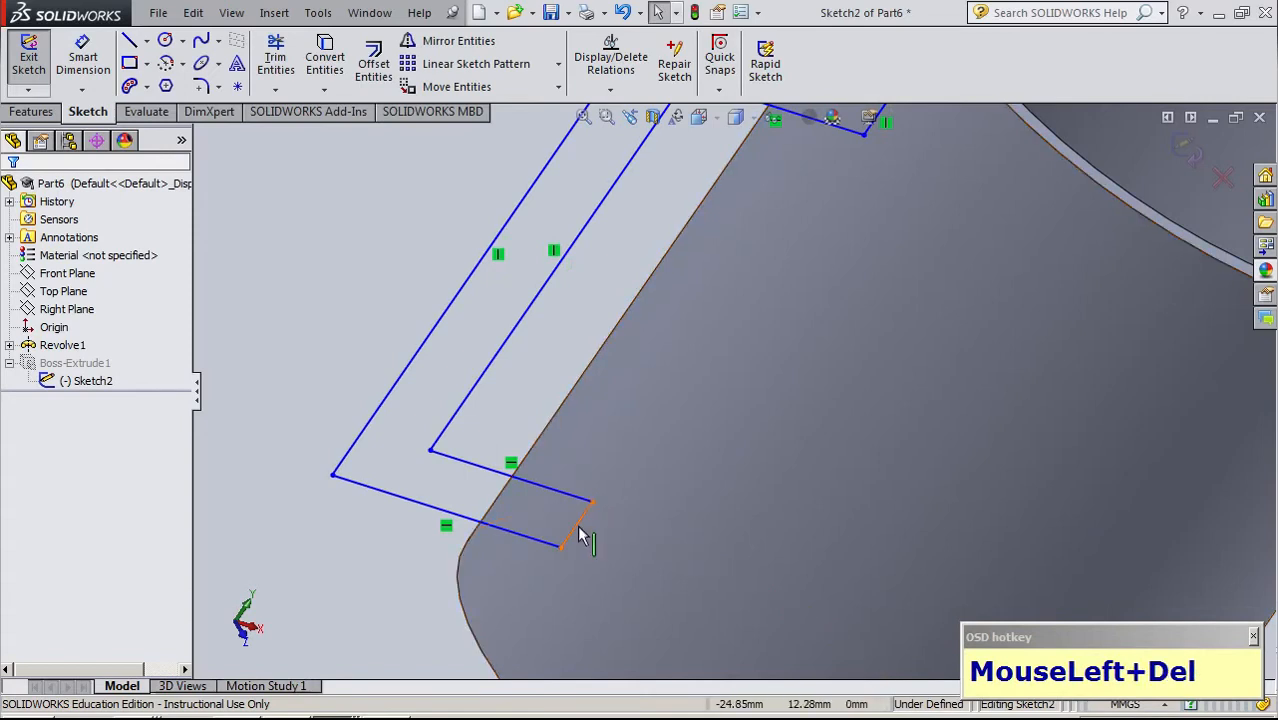
pyautogui.moveTo(584, 535); pyautogui.dragTo(613, 545)
pyautogui.click(280, 344)
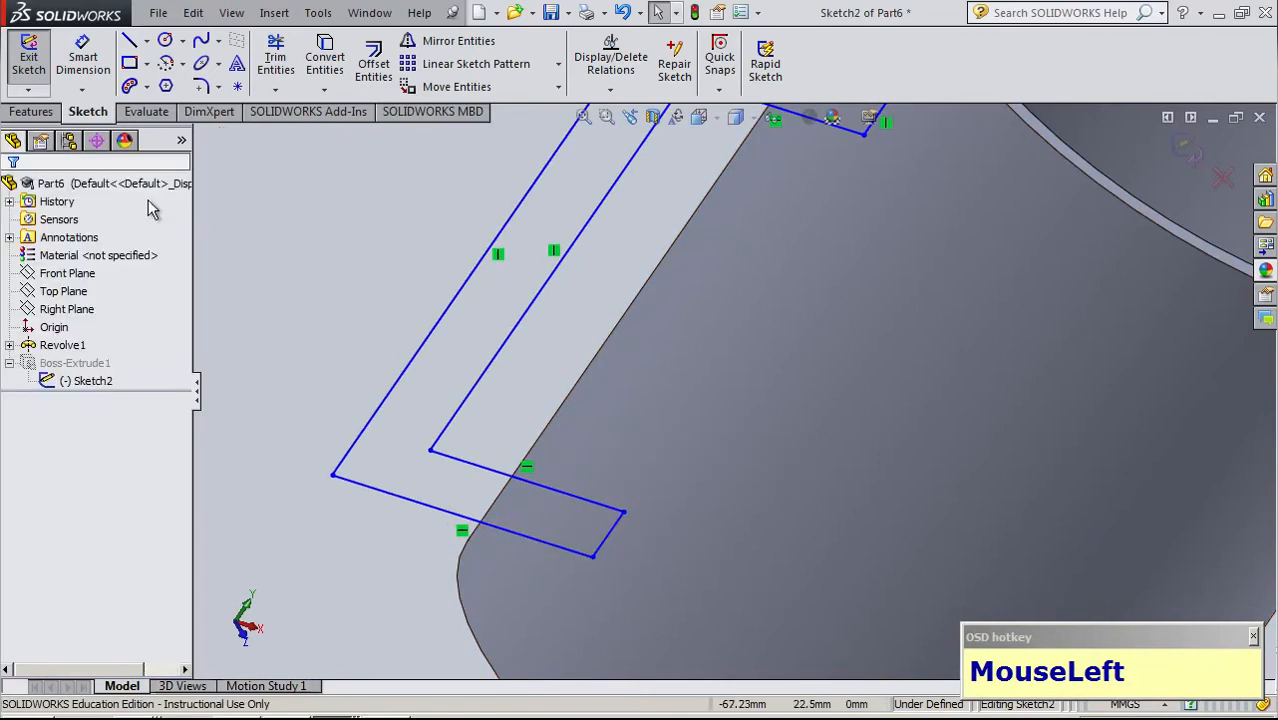
pyautogui.click(28, 58)
# Examine the handle's ends at the cup's inner wall and how the handle joins the outer wall
pyautogui.moveTo(840, 500); pyautogui.dragTo(707, 559, button='middle')
pyautogui.scroll(-2, 861, 480)
pyautogui.scroll(1, 911, 405)
pyautogui.moveTo(911, 401); pyautogui.dragTo(930, 428, button='middle')
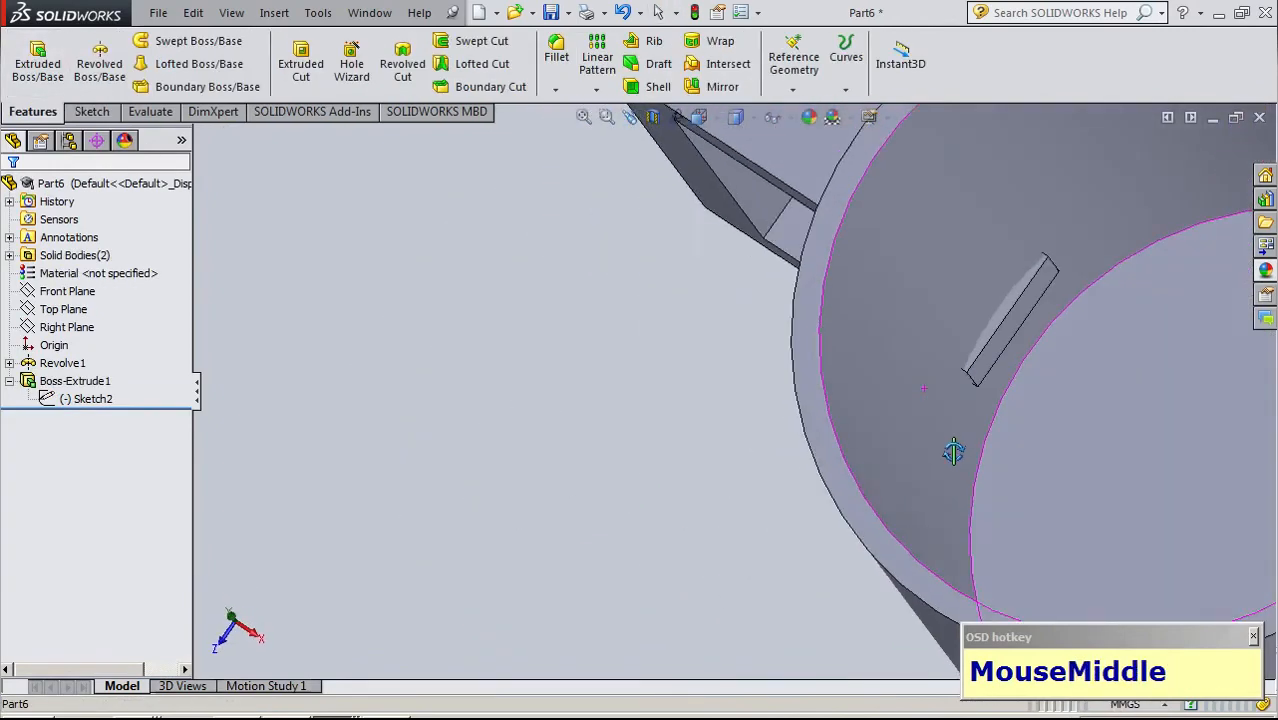
pyautogui.moveTo(1007, 299); pyautogui.dragTo(1025, 336, button='middle')
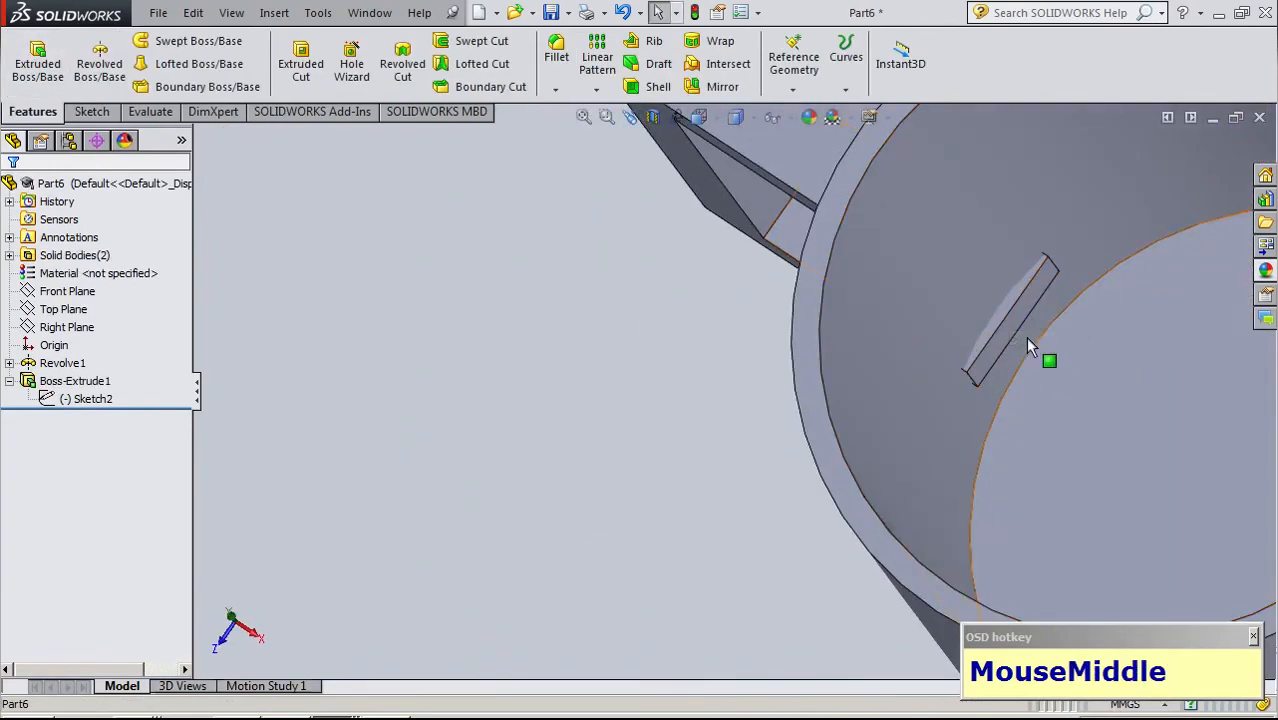
pyautogui.scroll(2, 960, 344)
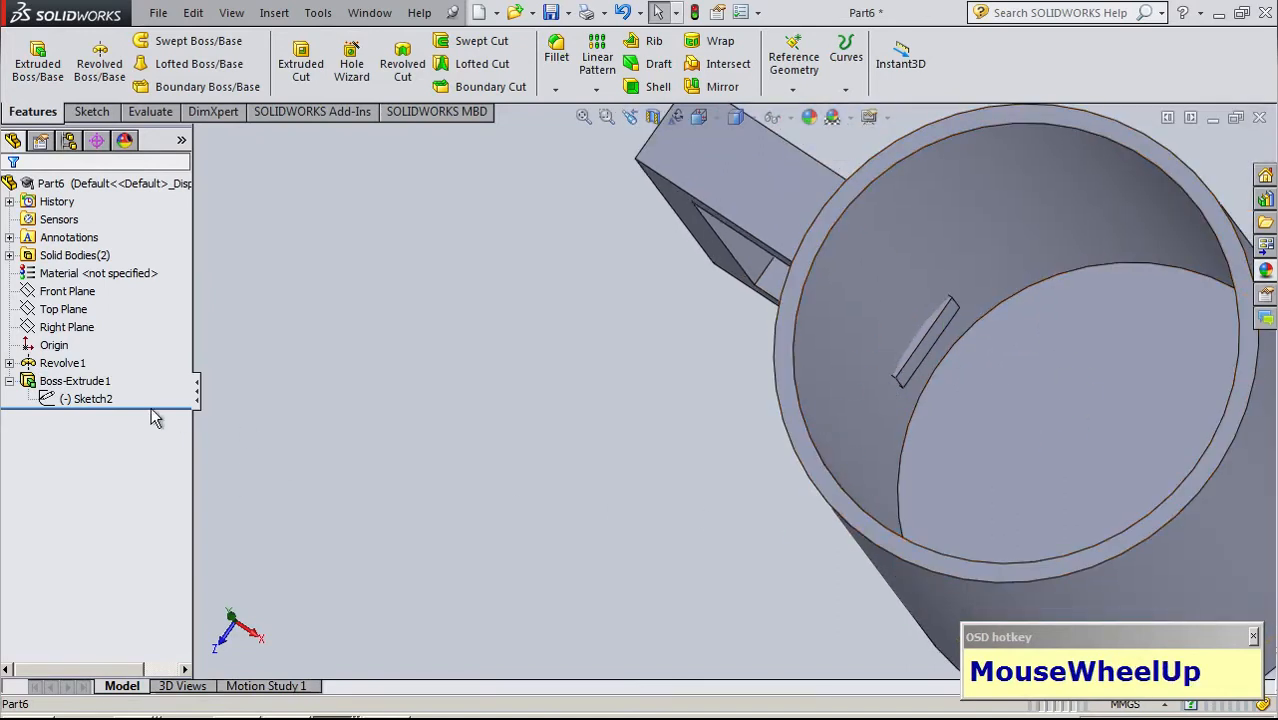
pyautogui.click(88, 399)
pyautogui.click(600, 500)
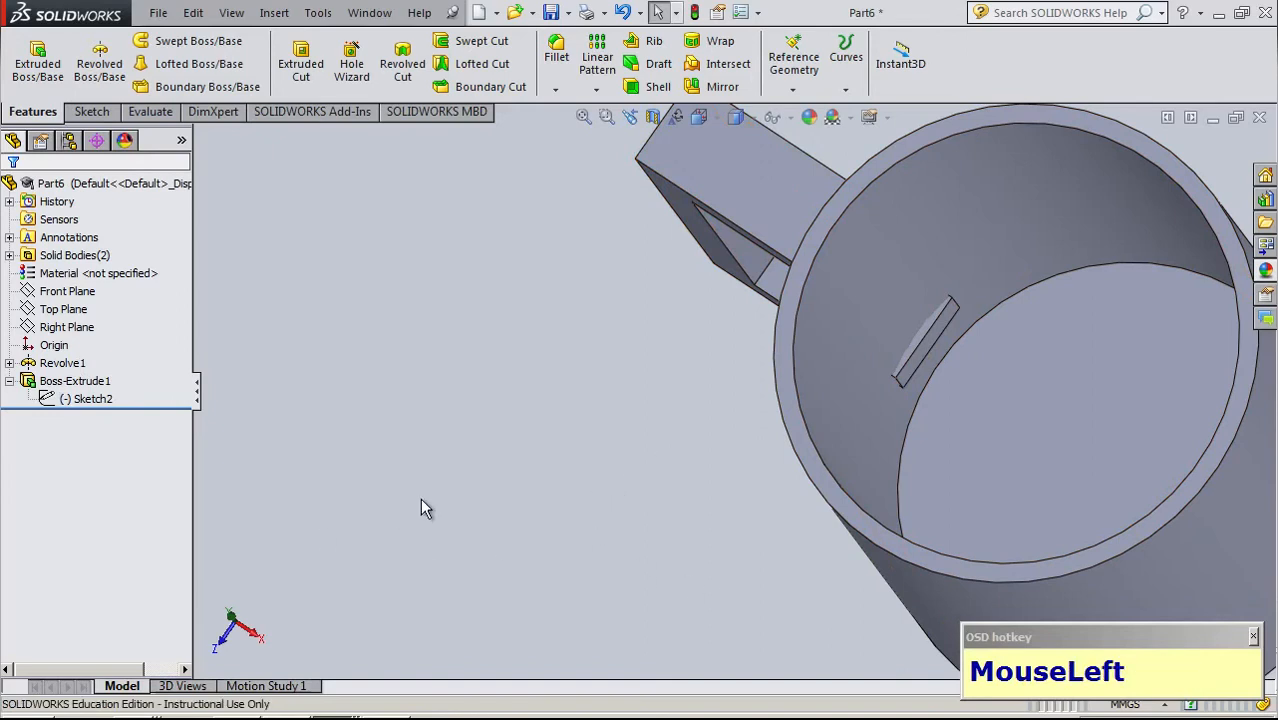
pyautogui.moveTo(645, 543); pyautogui.dragTo(678, 402, button='middle')
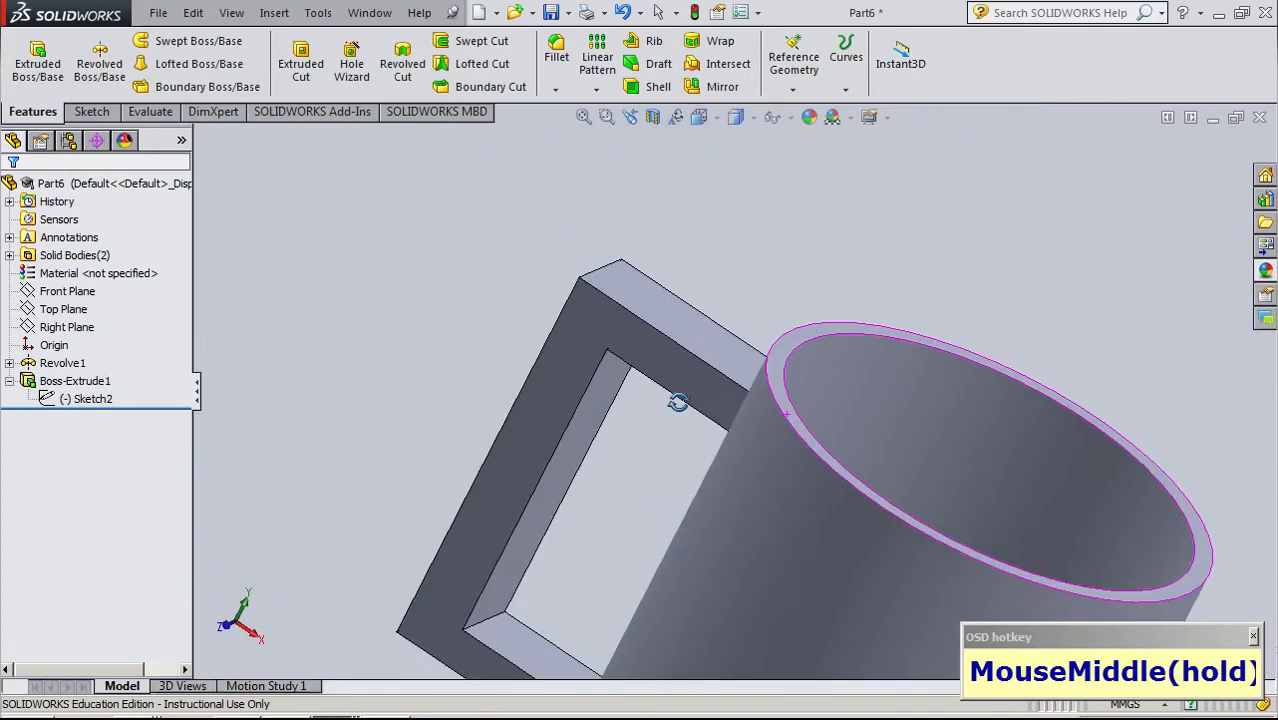
# Delete the handle's extrusion feature and its Sketch2, leaving only the revolved cup body
pyautogui.click(72, 382)
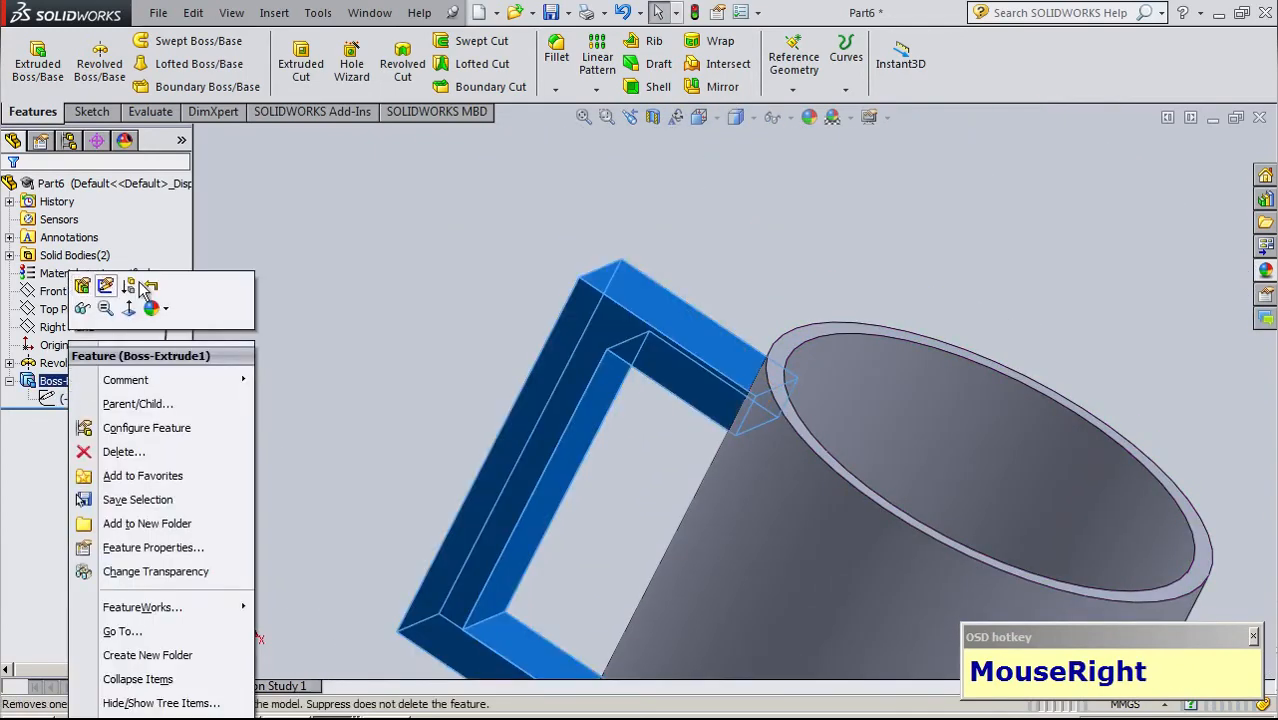
pyautogui.click(294, 294)
pyautogui.click(86, 381)
pyautogui.press('Delete')
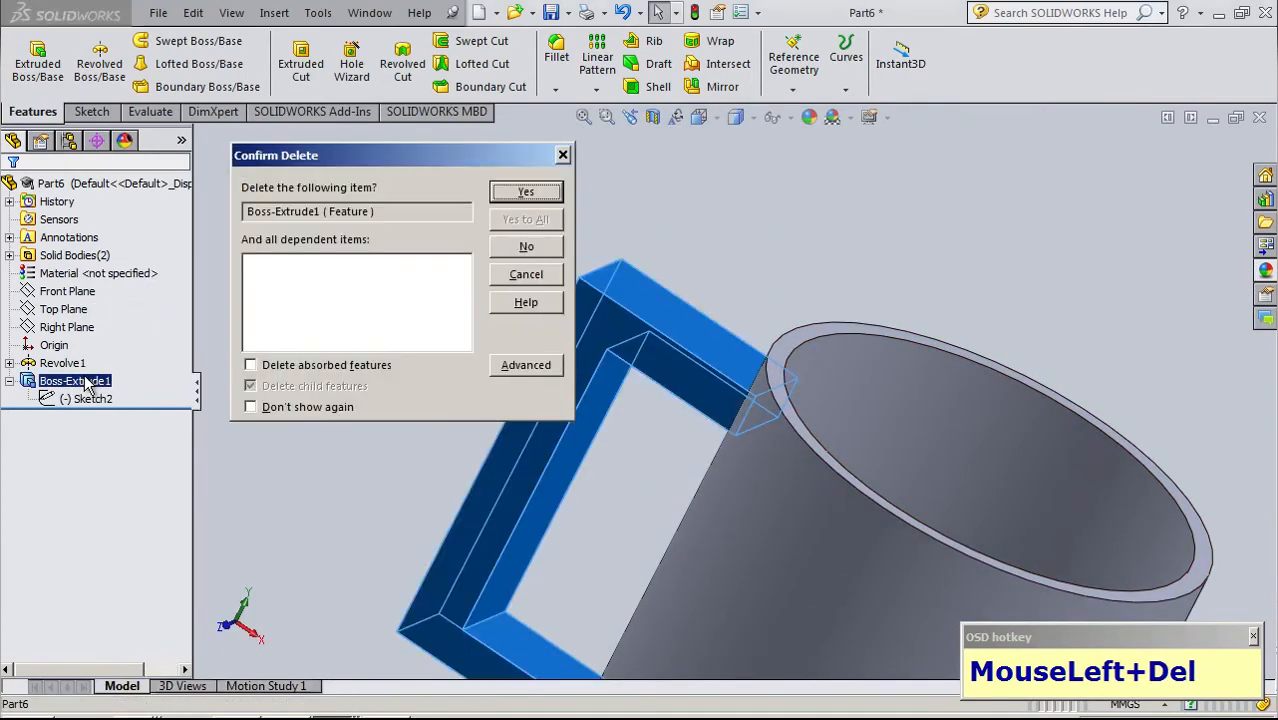
pyautogui.click(525, 192)
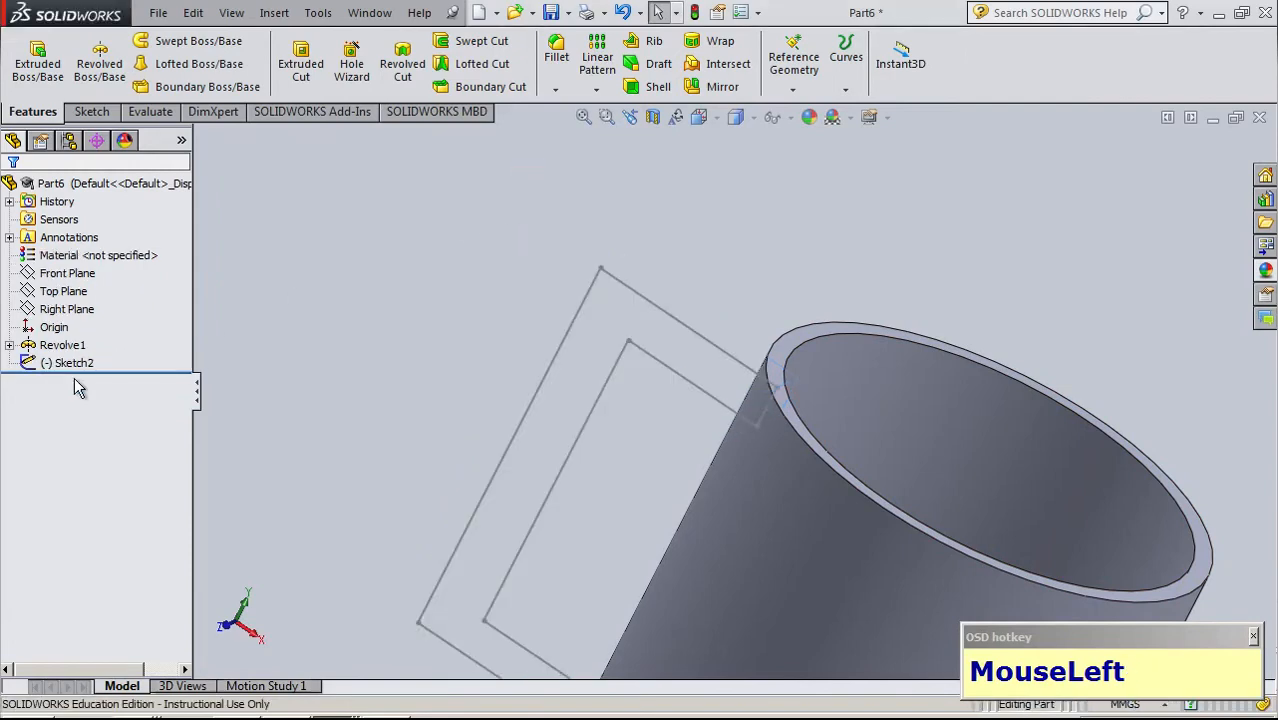
pyautogui.click(72, 363)
pyautogui.press('Delete')
pyautogui.click(527, 191)
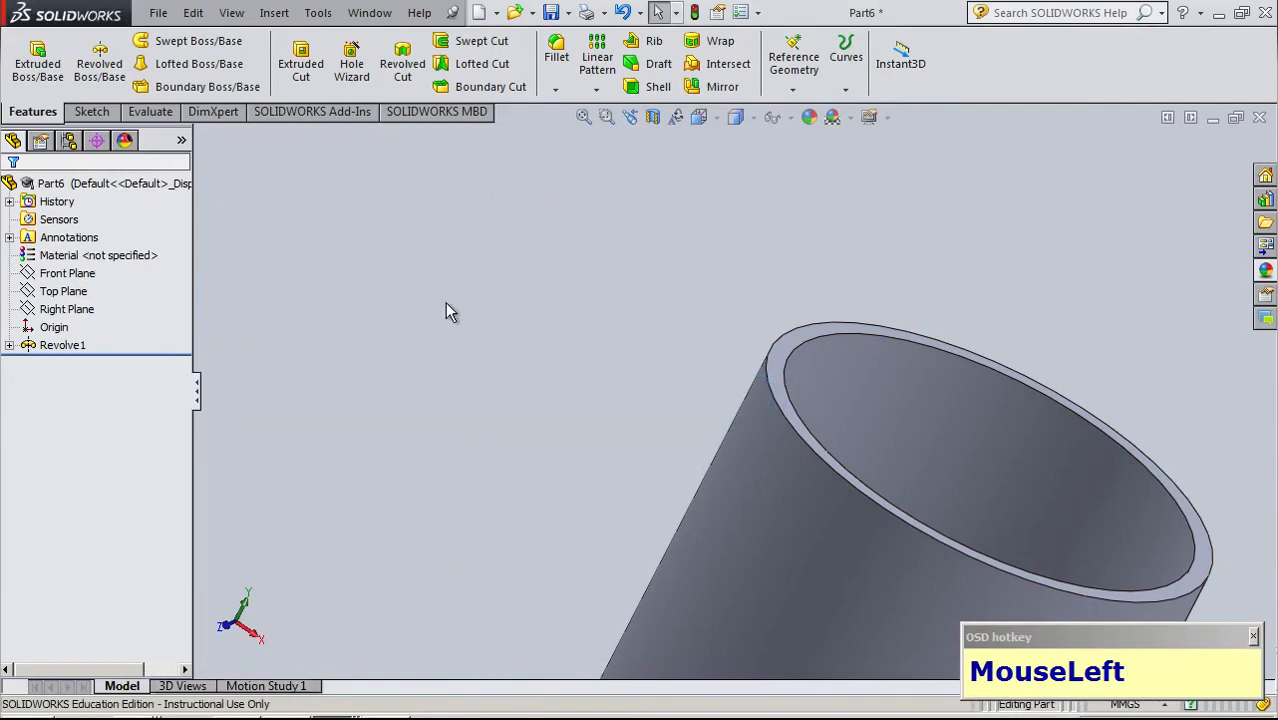
pyautogui.scroll(5, 460, 325)
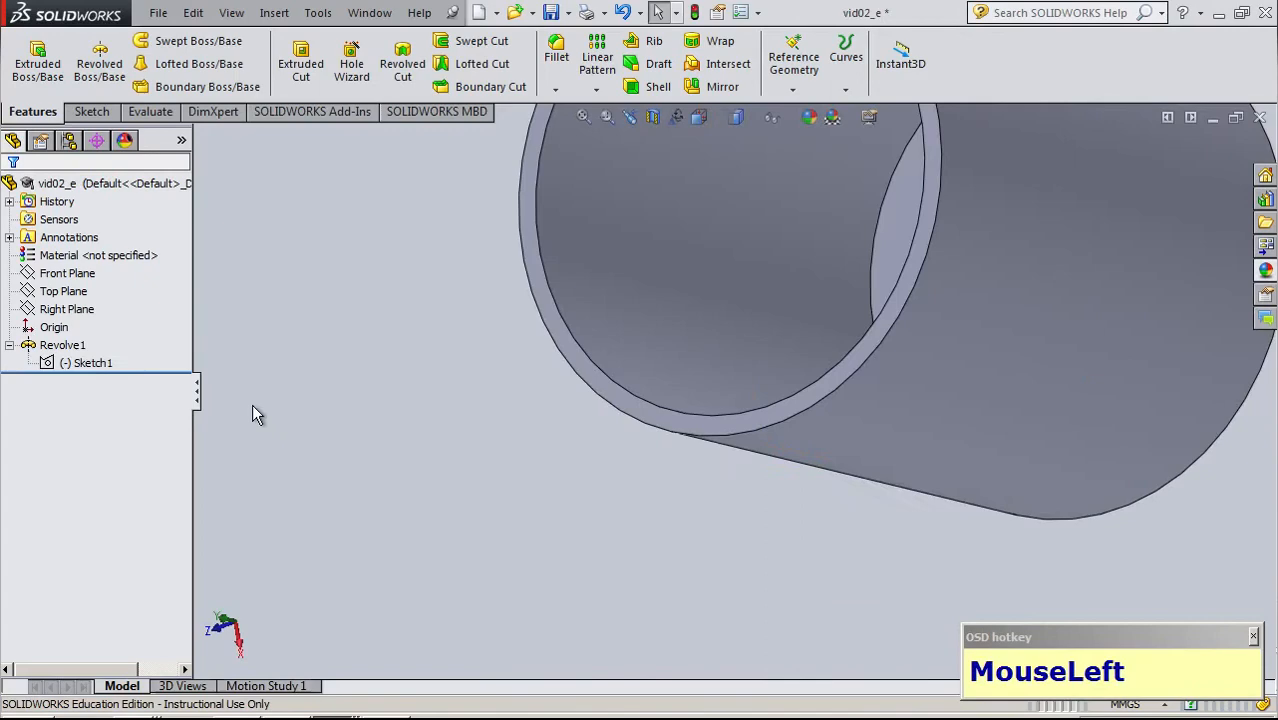
# Switch to the vid02_e part and try to use the separate sketch line as Revolve1's axis of revolution
pyautogui.click(80, 362)
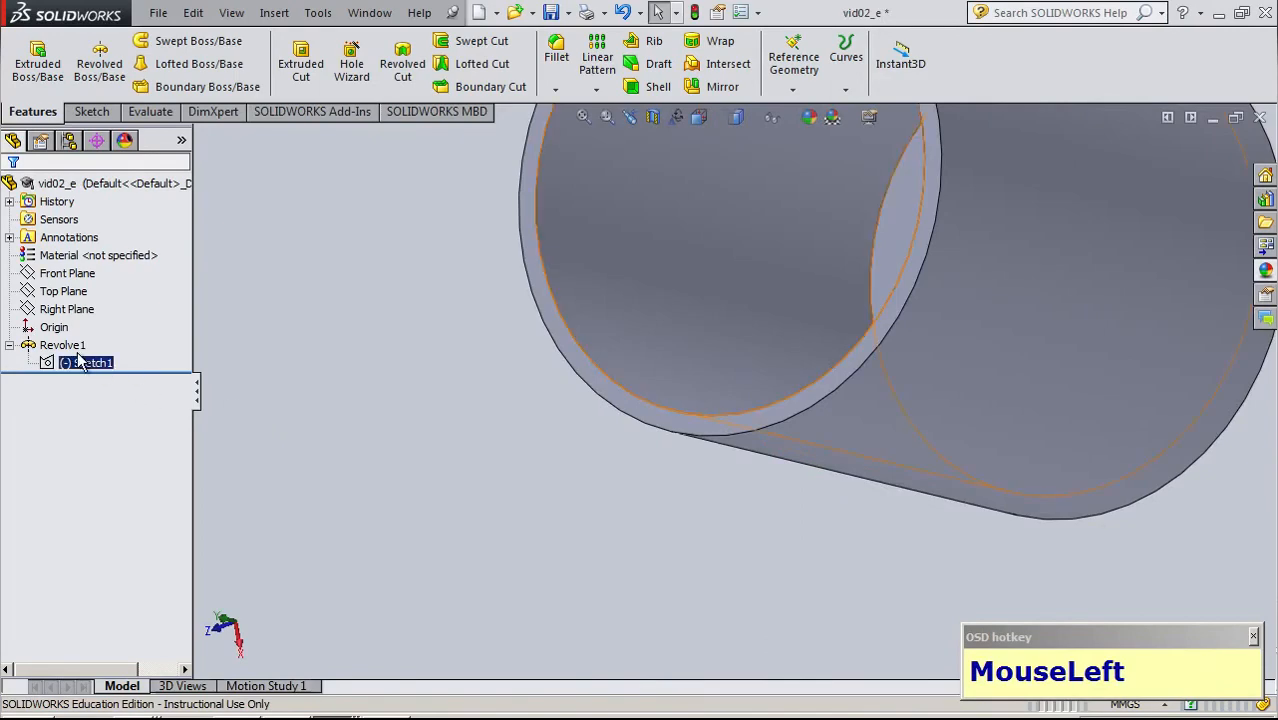
pyautogui.click(62, 345)
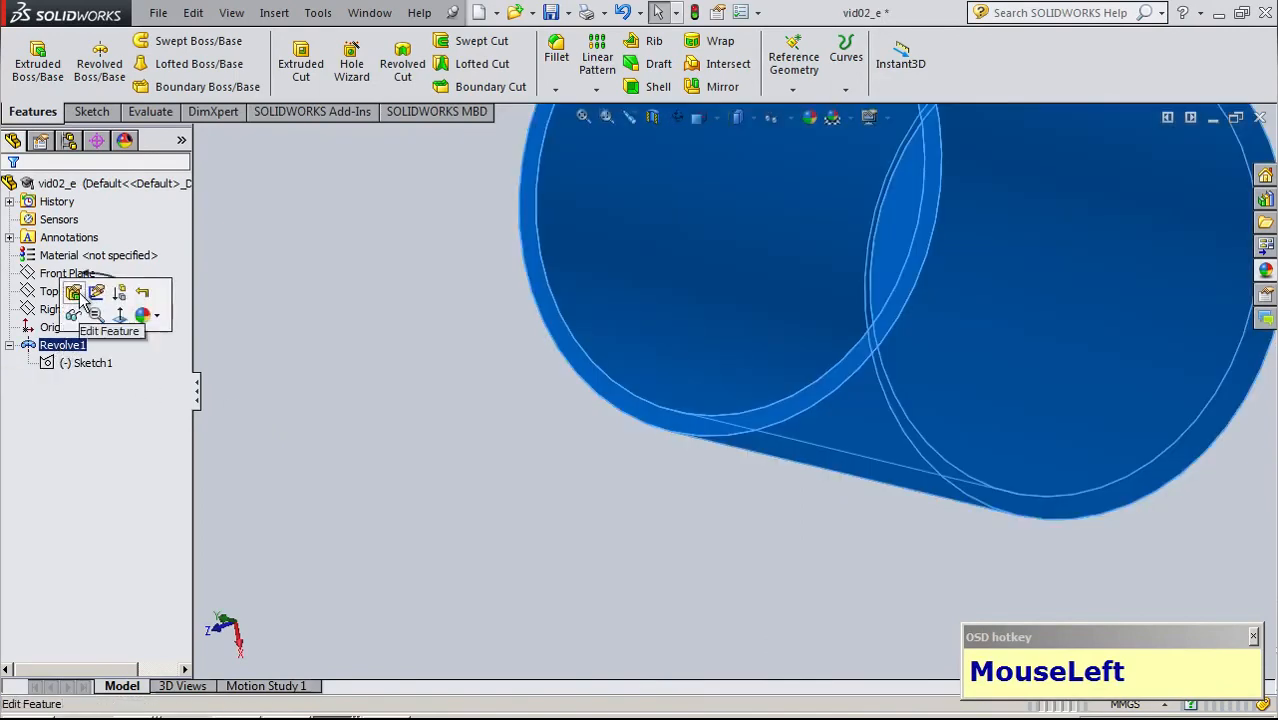
pyautogui.click(76, 295)
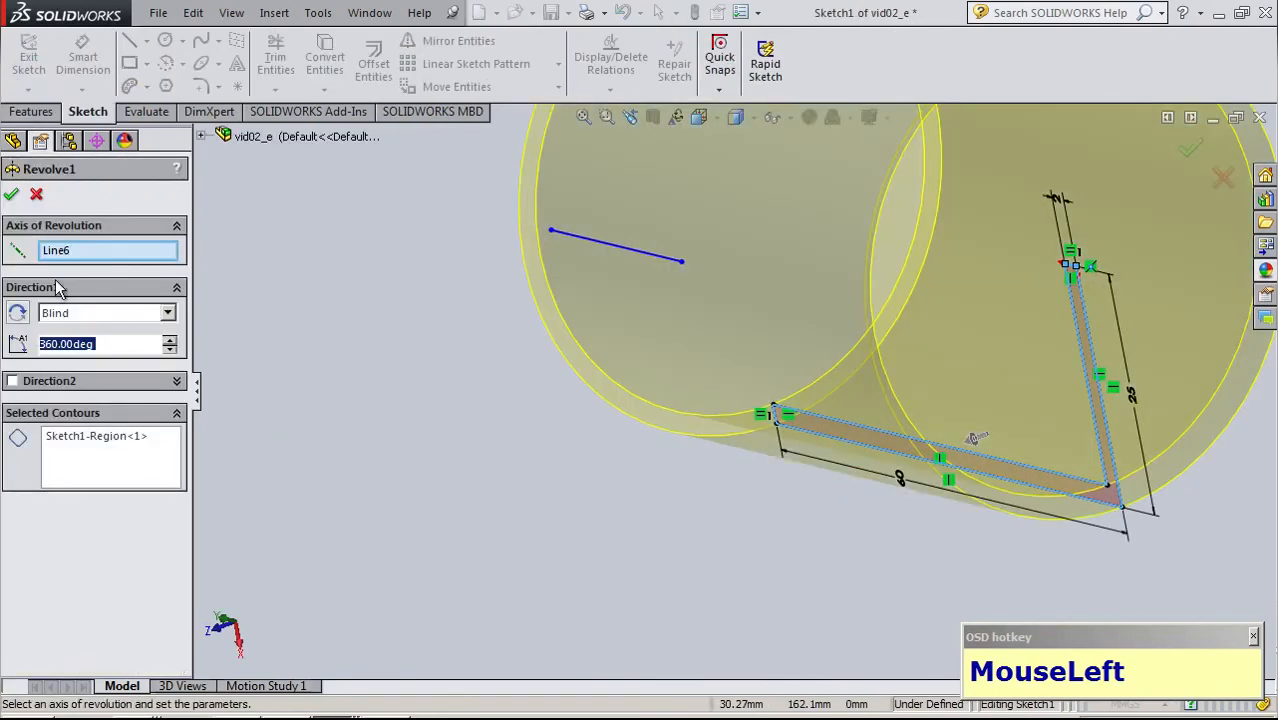
pyautogui.click(76, 258)
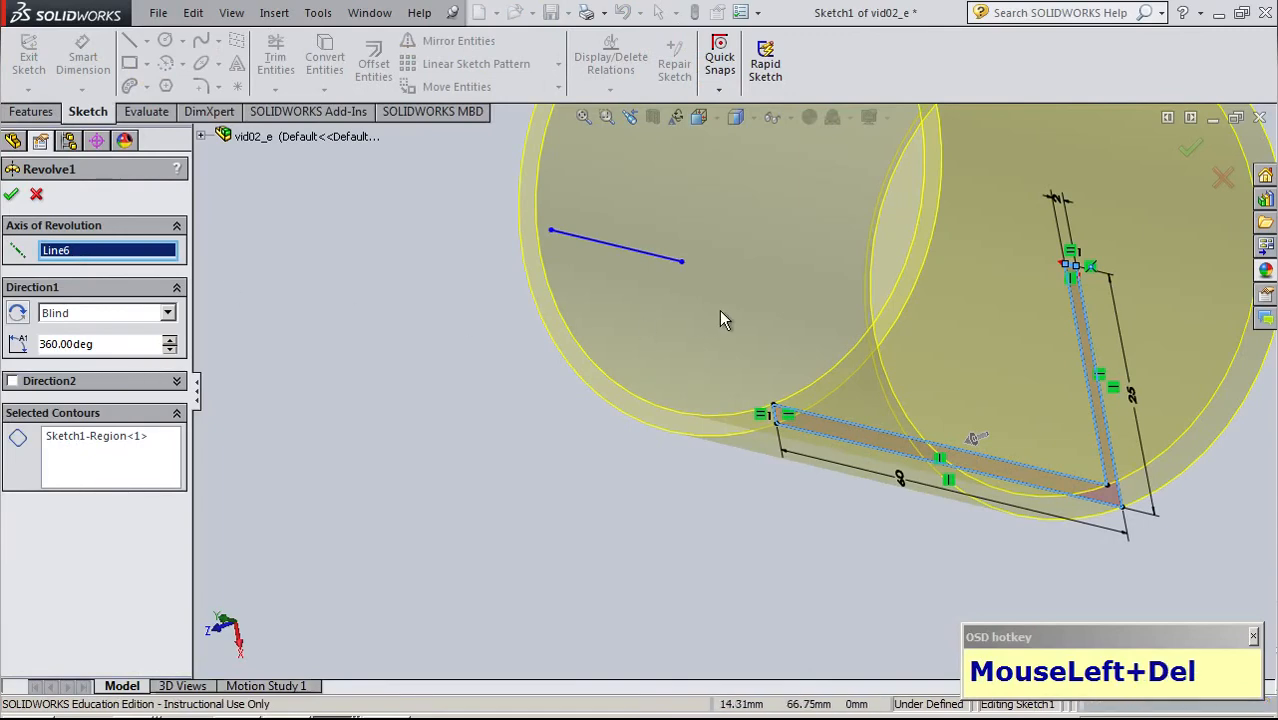
pyautogui.click(614, 252)
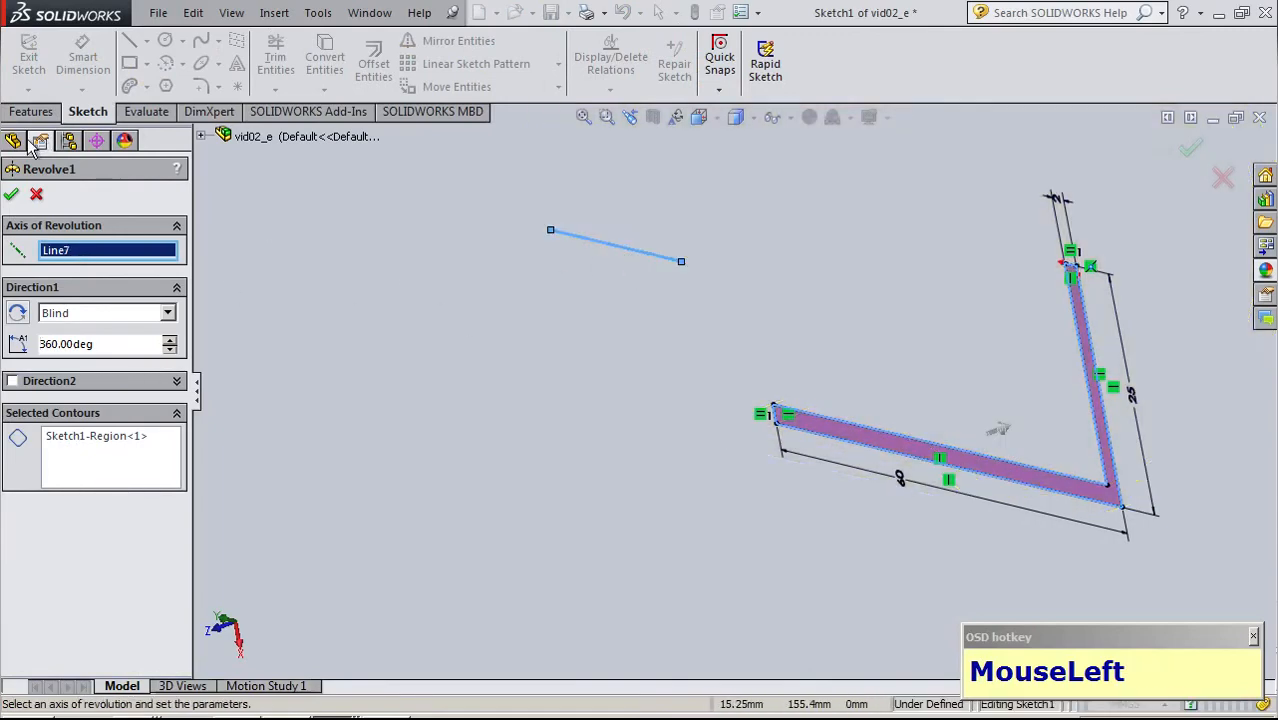
pyautogui.click(12, 195)
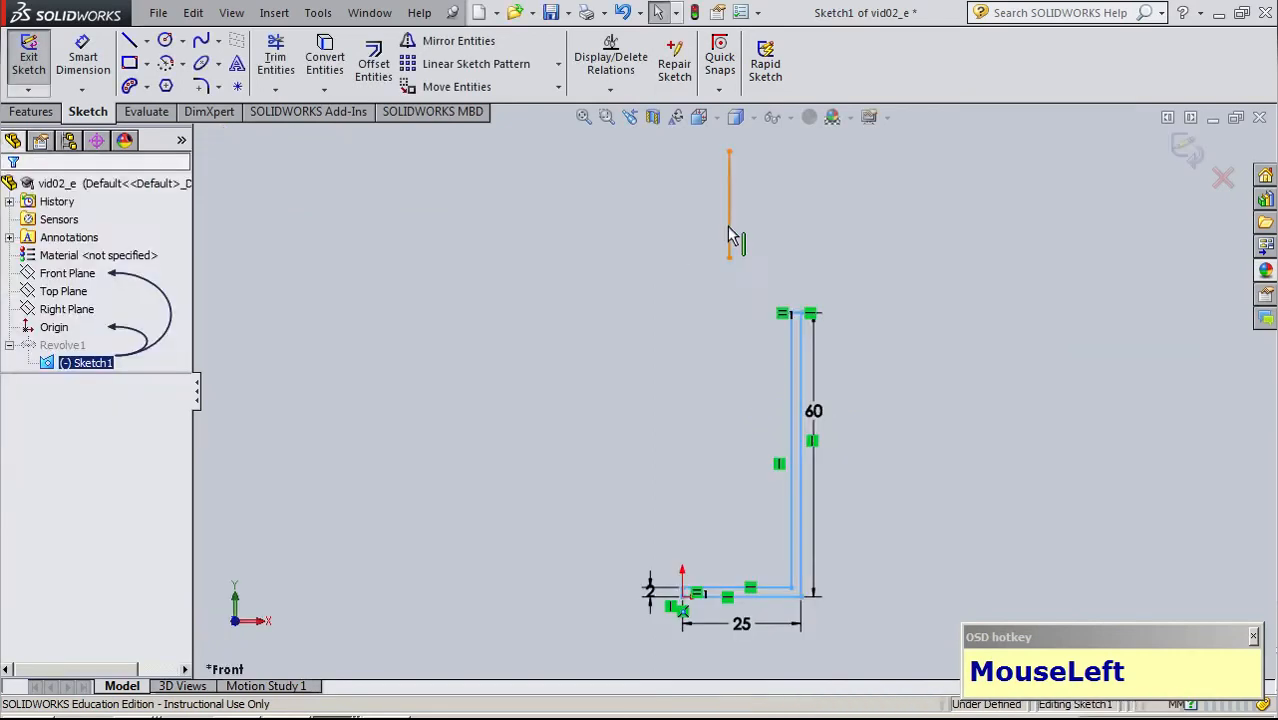
# Move Sketch1's separate vertical line to the far side of the origin from the L-profile, and make it Revolve1's axis of revolution
pyautogui.moveTo(729, 228)
pyautogui.mouseDown()
pyautogui.moveTo(429, 310)
pyautogui.moveTo(445, 363)
pyautogui.mouseUp()
pyautogui.click(1225, 184)
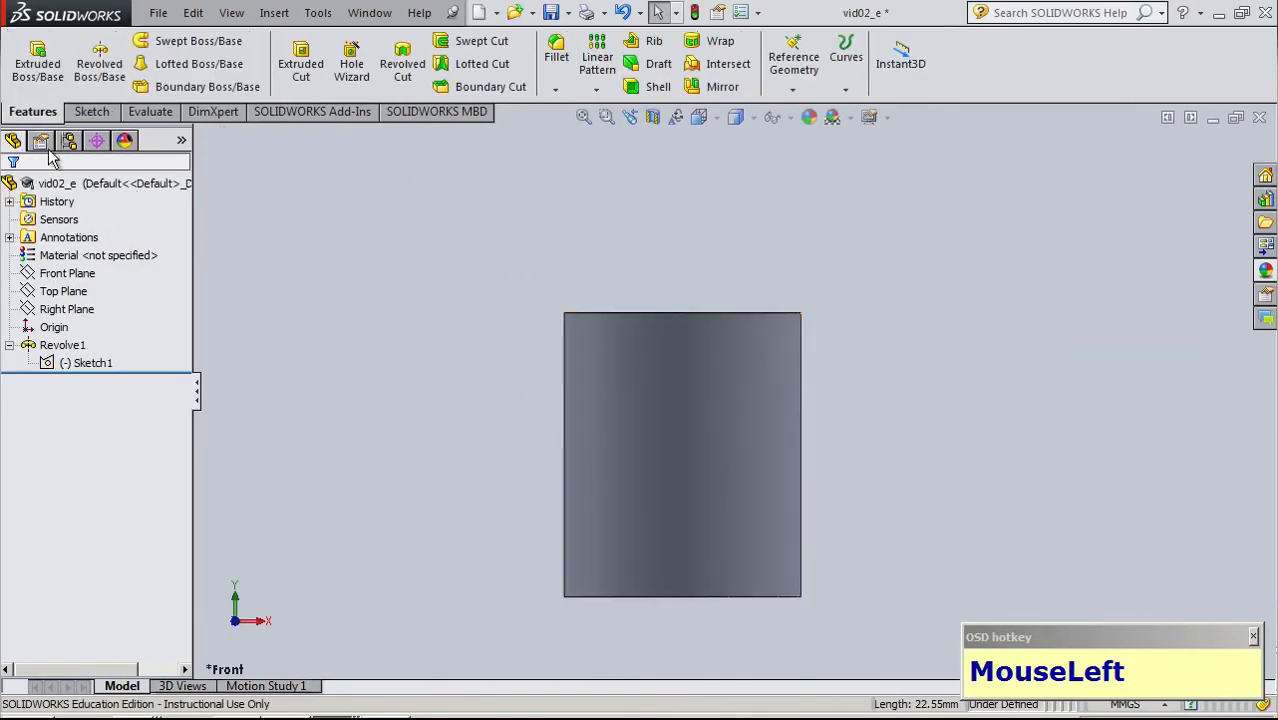
pyautogui.click(64, 345)
pyautogui.click(84, 290)
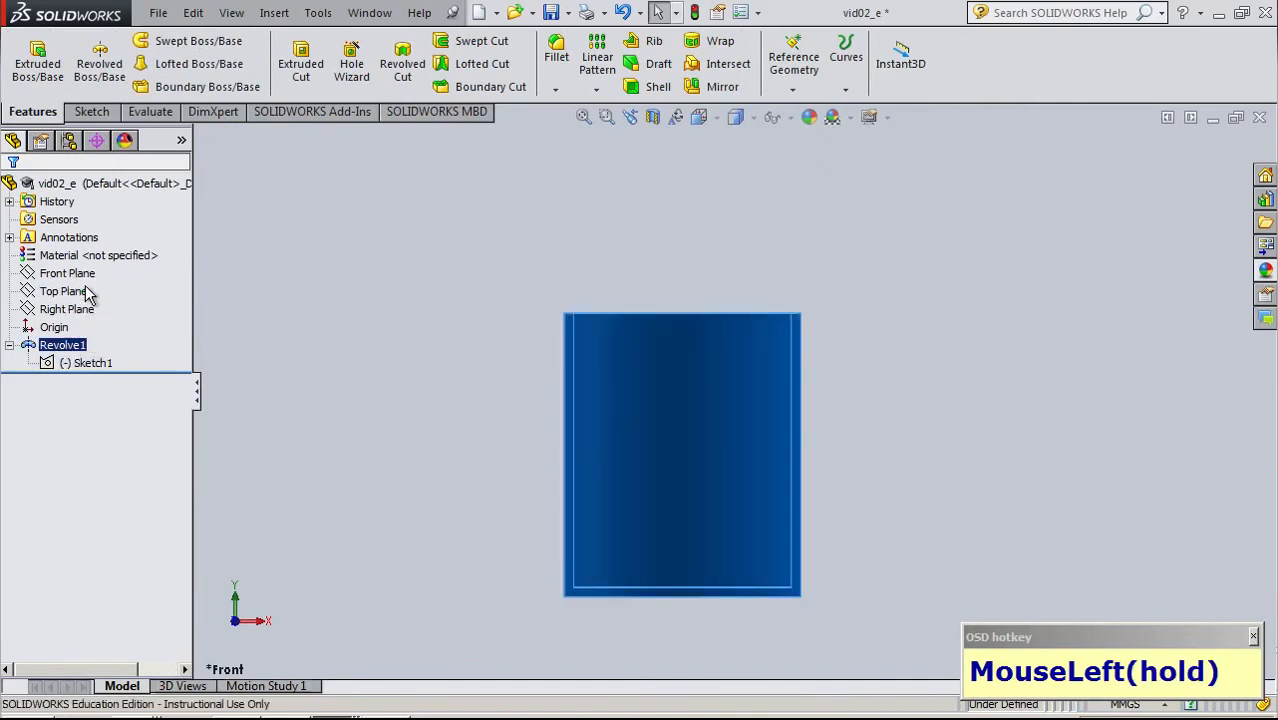
pyautogui.click(67, 252)
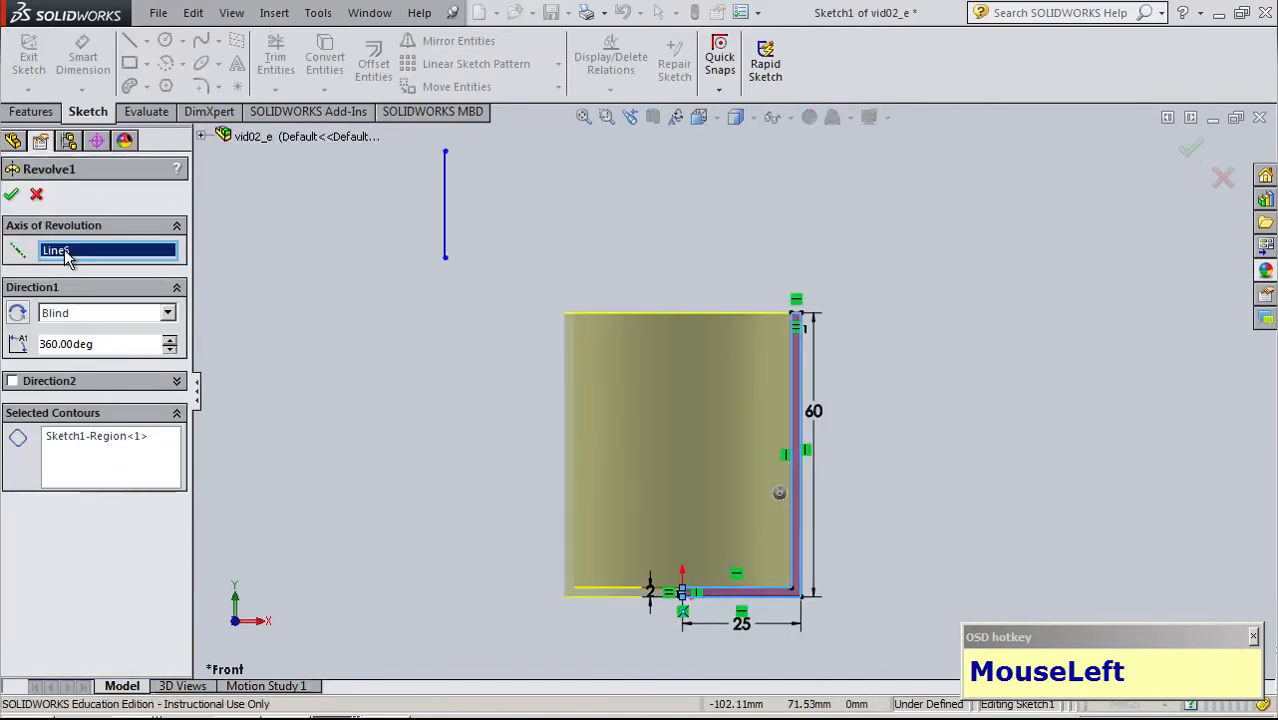
pyautogui.click(446, 224)
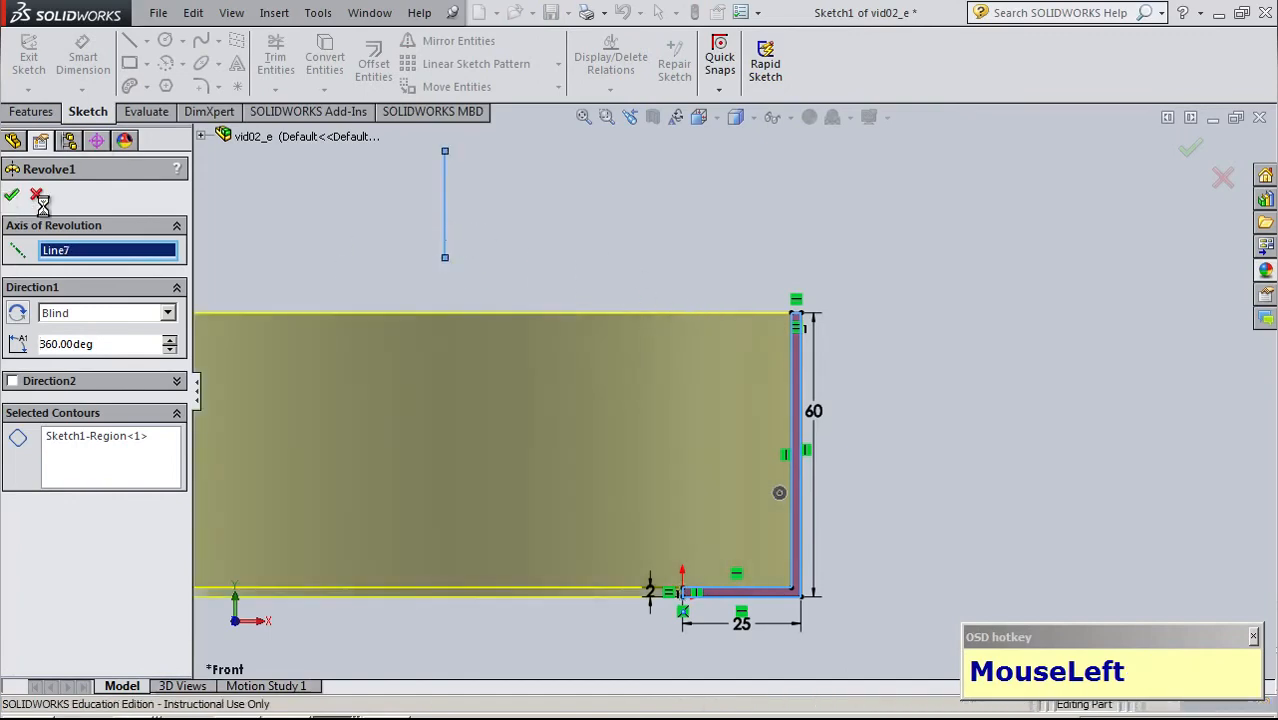
pyautogui.click(11, 194)
pyautogui.moveTo(593, 277); pyautogui.dragTo(593, 334, button='middle')
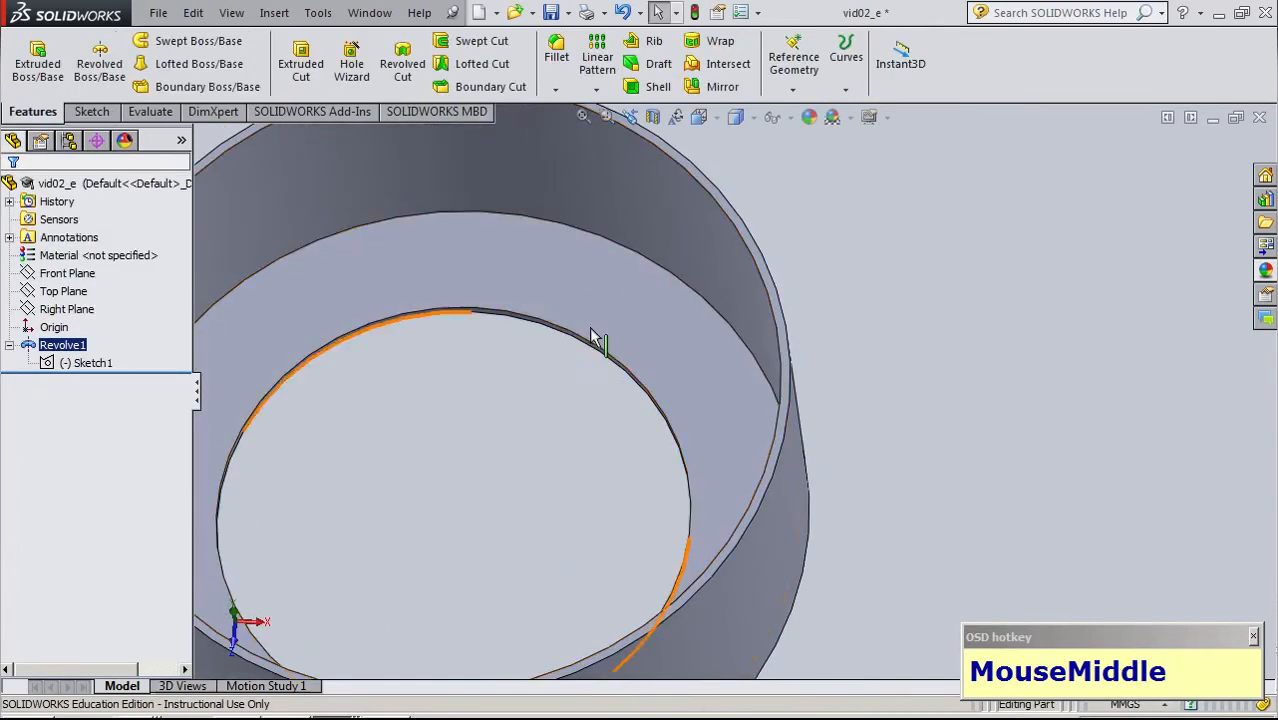
pyautogui.scroll(5, 600, 280)
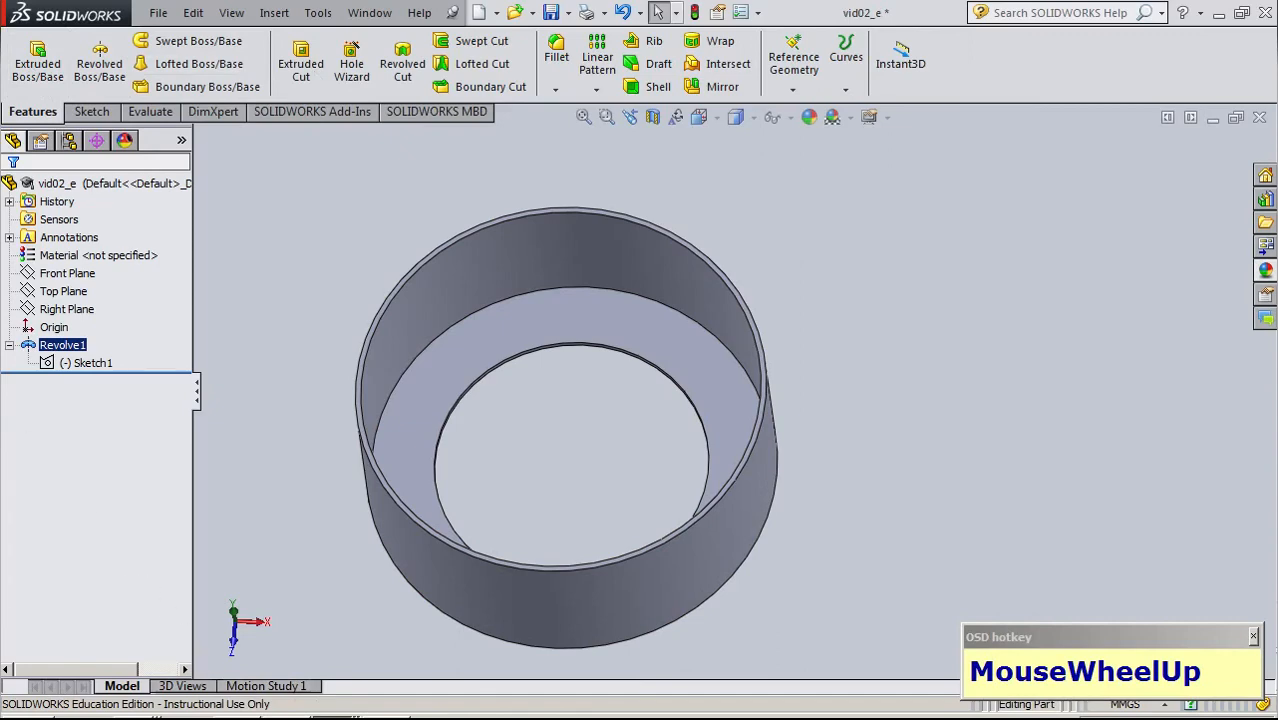
# Switch to PowerPoint, view the Extrusion Cut & Subtraction slide, and present the Sweep slide as a slide show
pyautogui.click(238, 717)
pyautogui.scroll(-3, 104, 604)
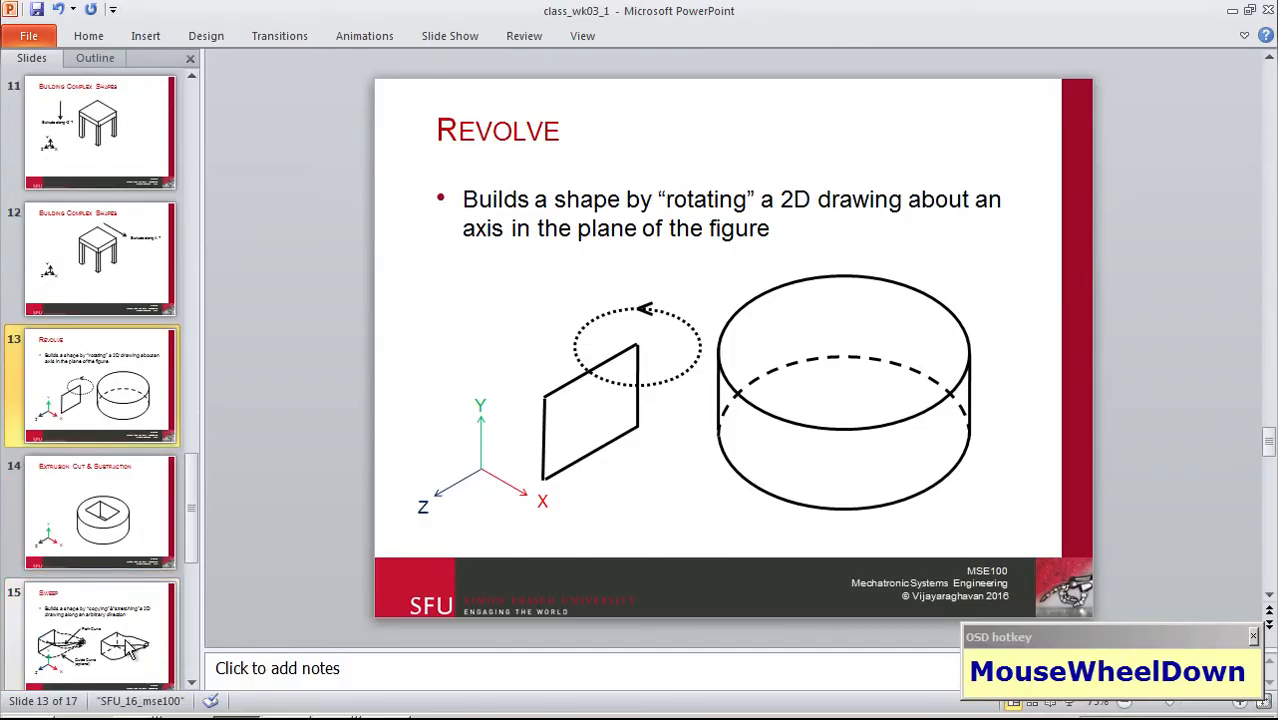
pyautogui.click(115, 538)
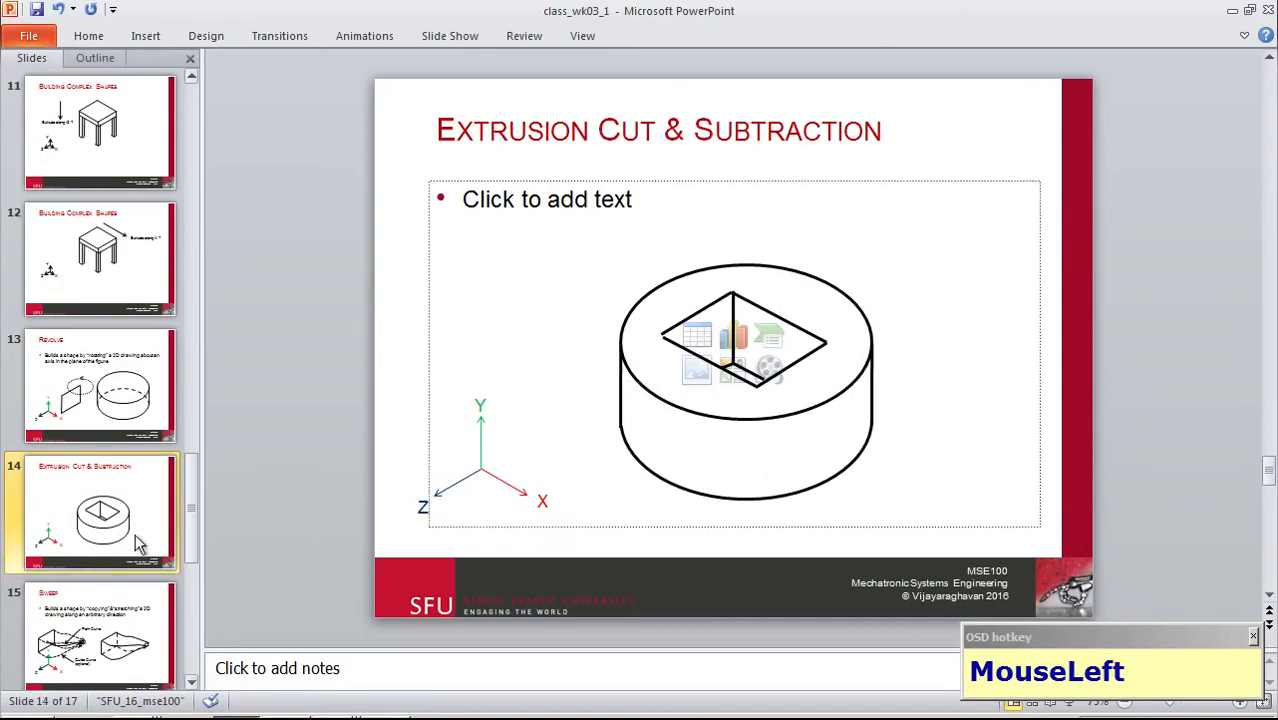
pyautogui.scroll(-1, 105, 600)
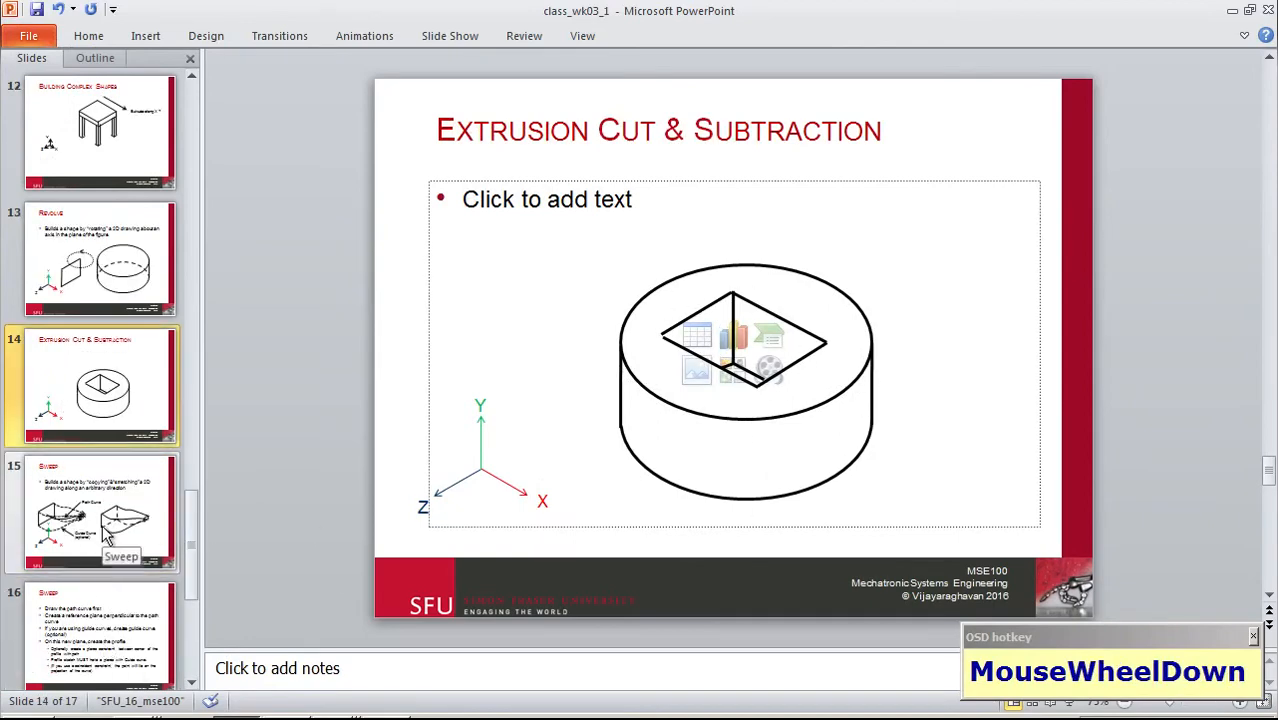
pyautogui.click(108, 538)
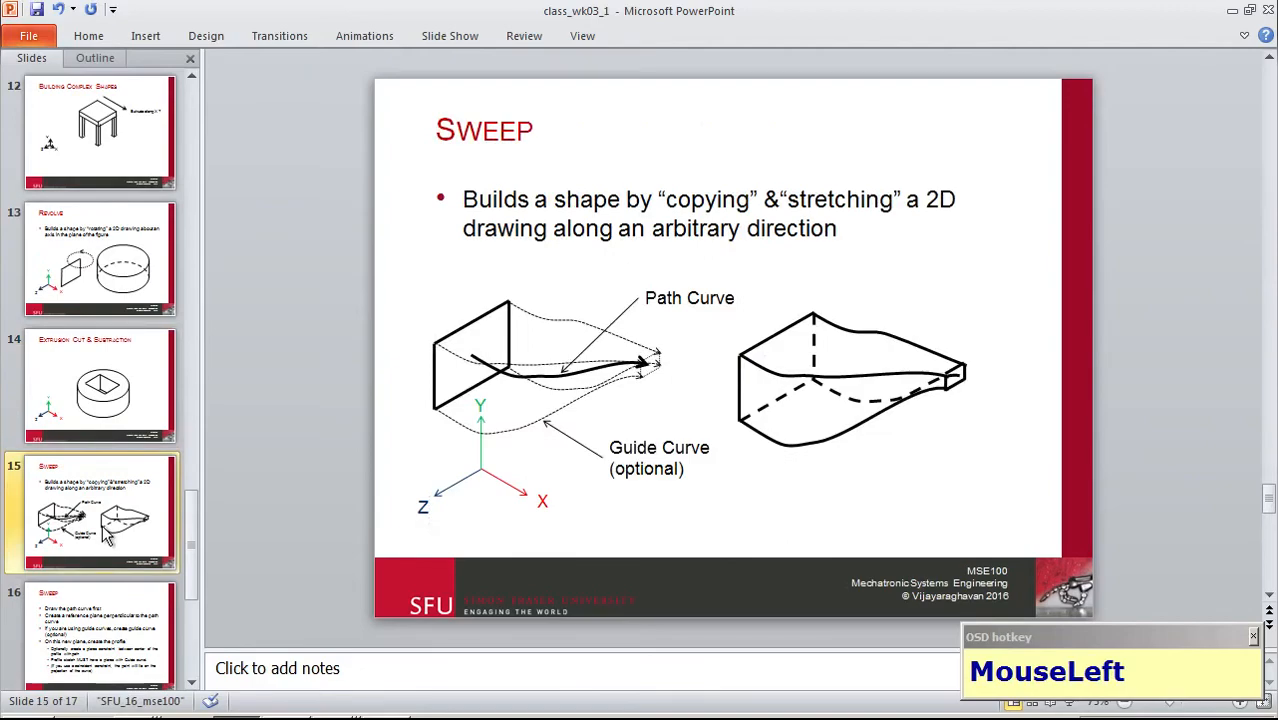
pyautogui.hotkey('shift', 'F5')
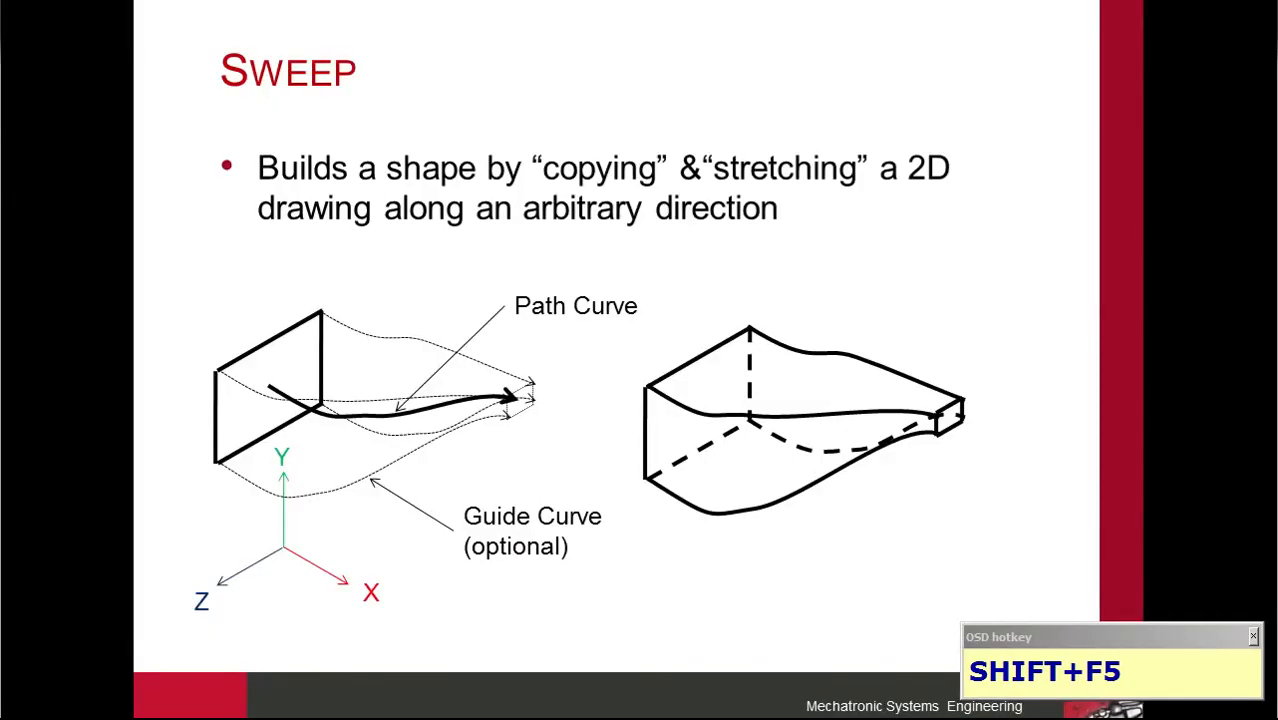
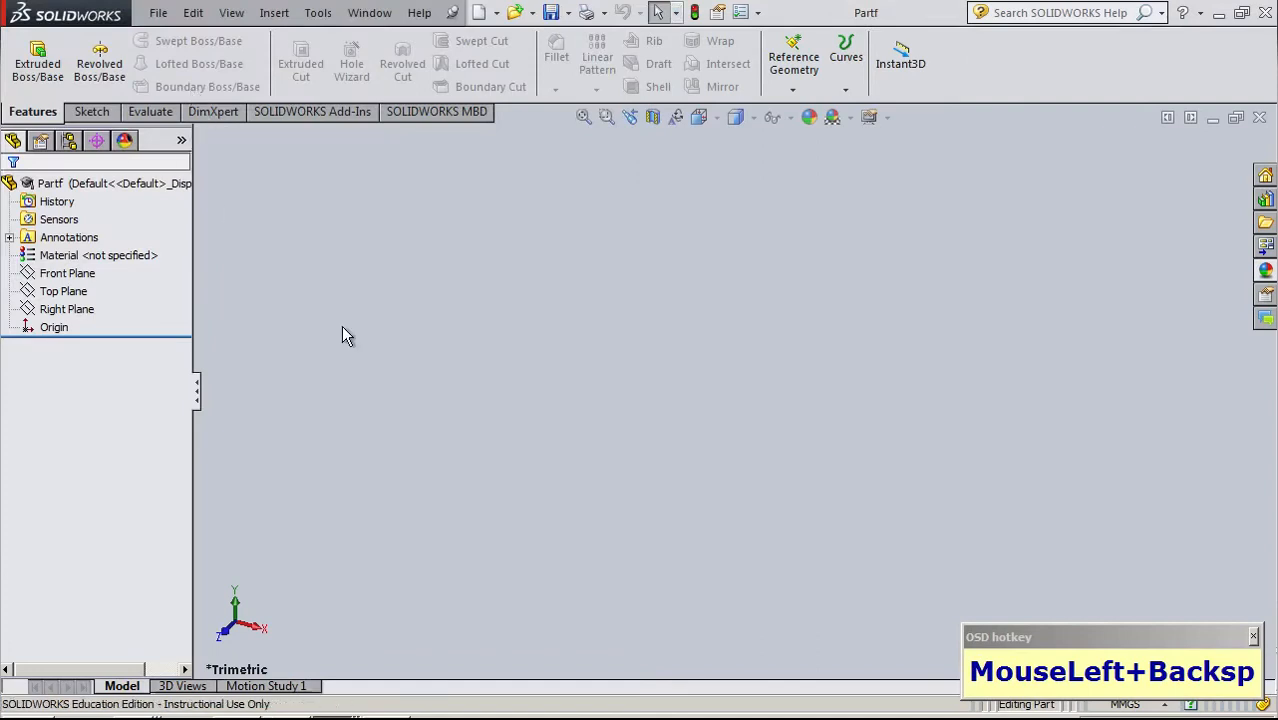
# In the new SOLIDWORKS part, sketch an S-shaped four-point spline about 118 mm long from the origin on the Front Plane and exit the sketch
pyautogui.click(66, 276)
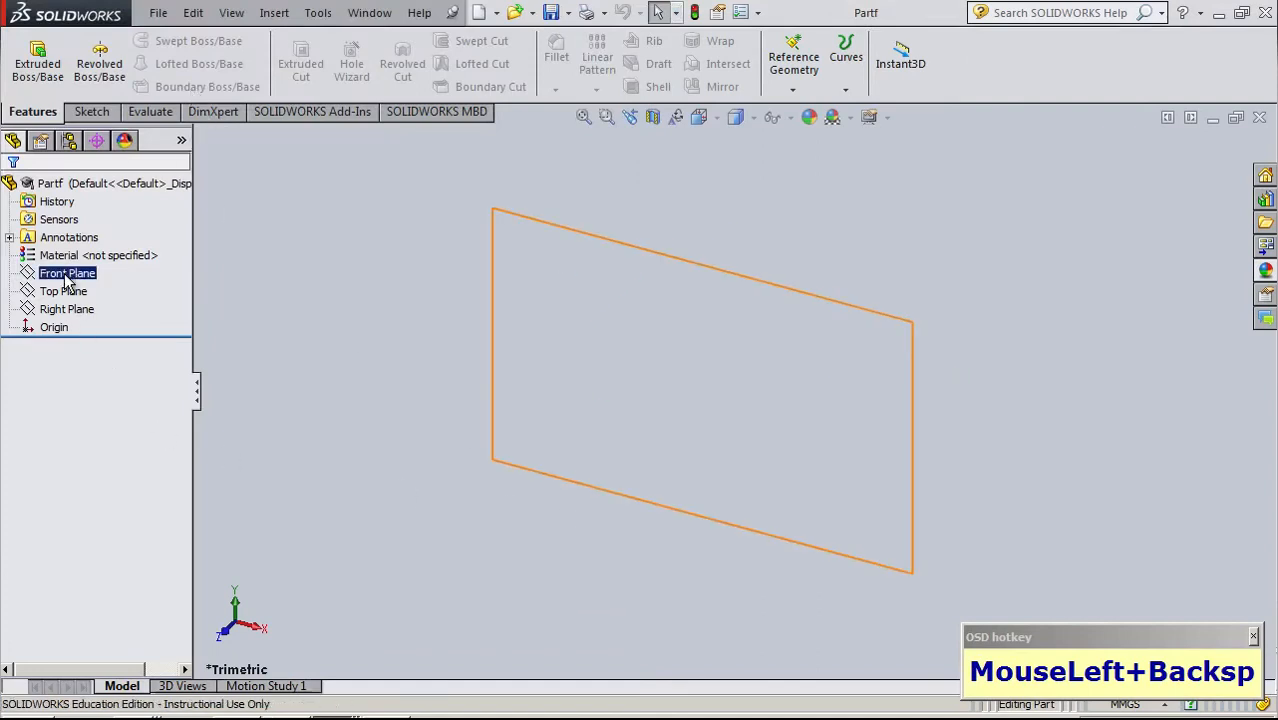
pyautogui.click(66, 282)
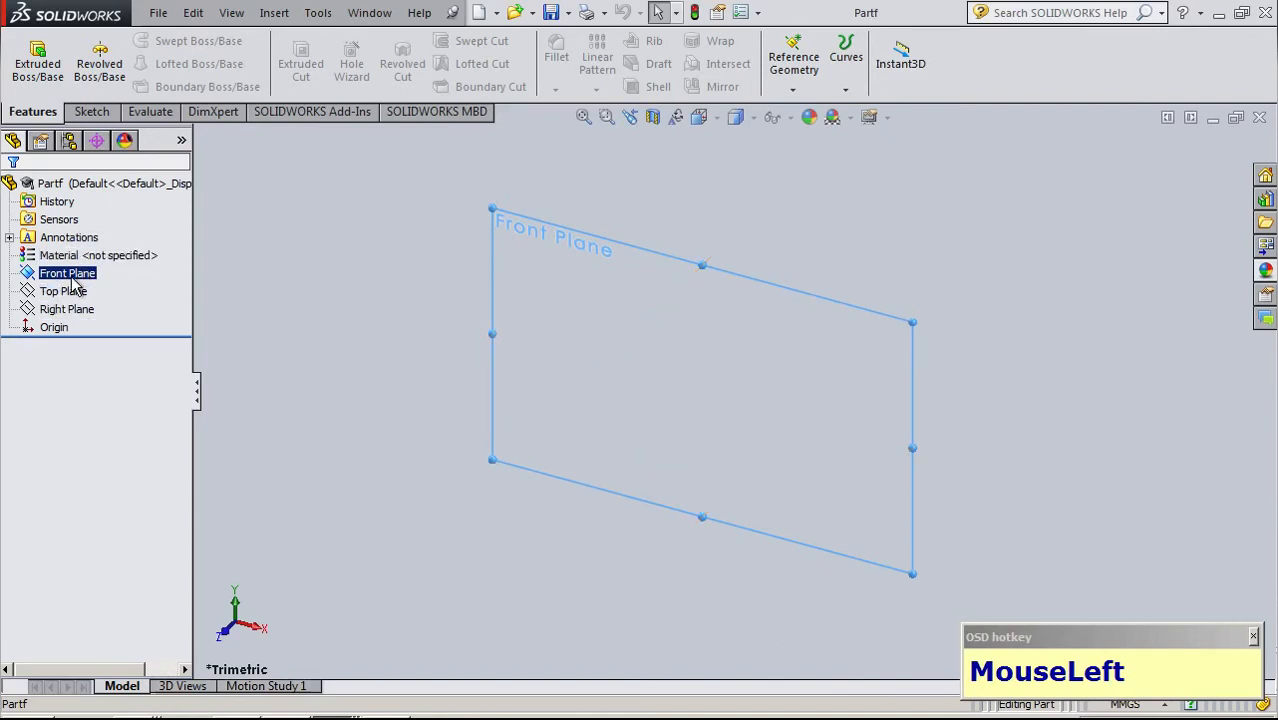
pyautogui.click(72, 279)
pyautogui.click(84, 245)
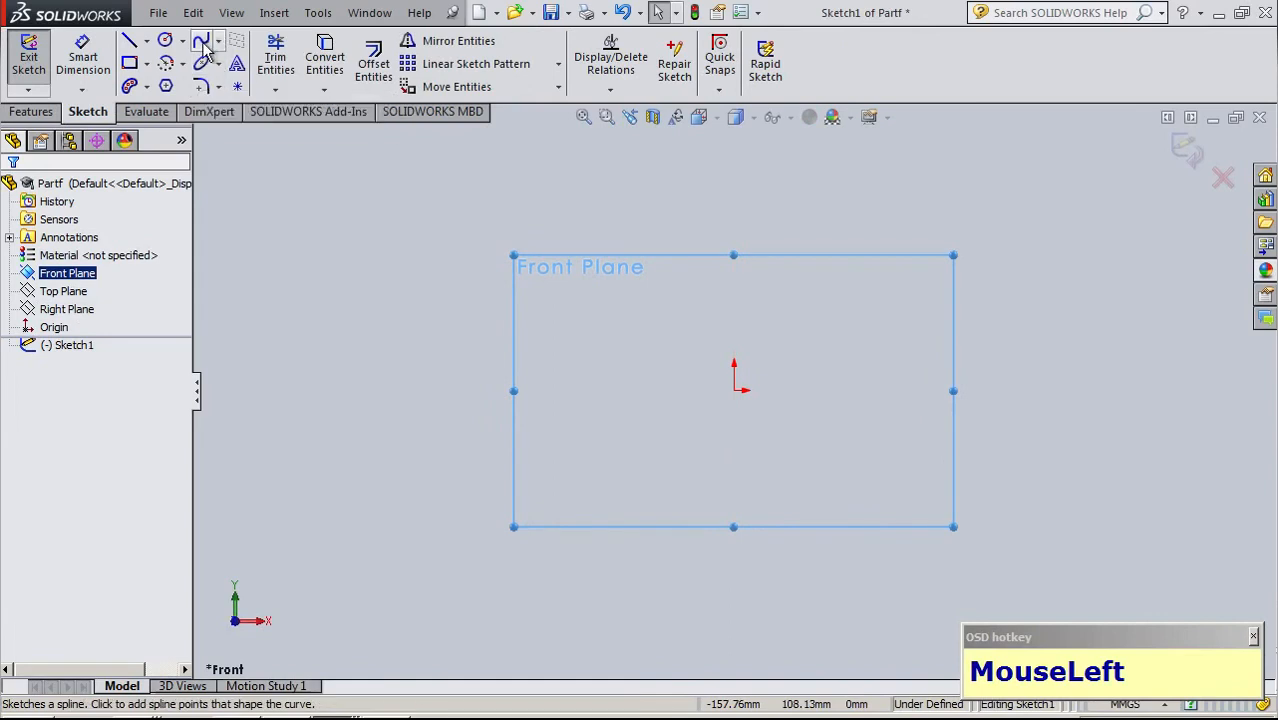
pyautogui.click(202, 44)
pyautogui.moveTo(740, 370); pyautogui.dragTo(763, 291)
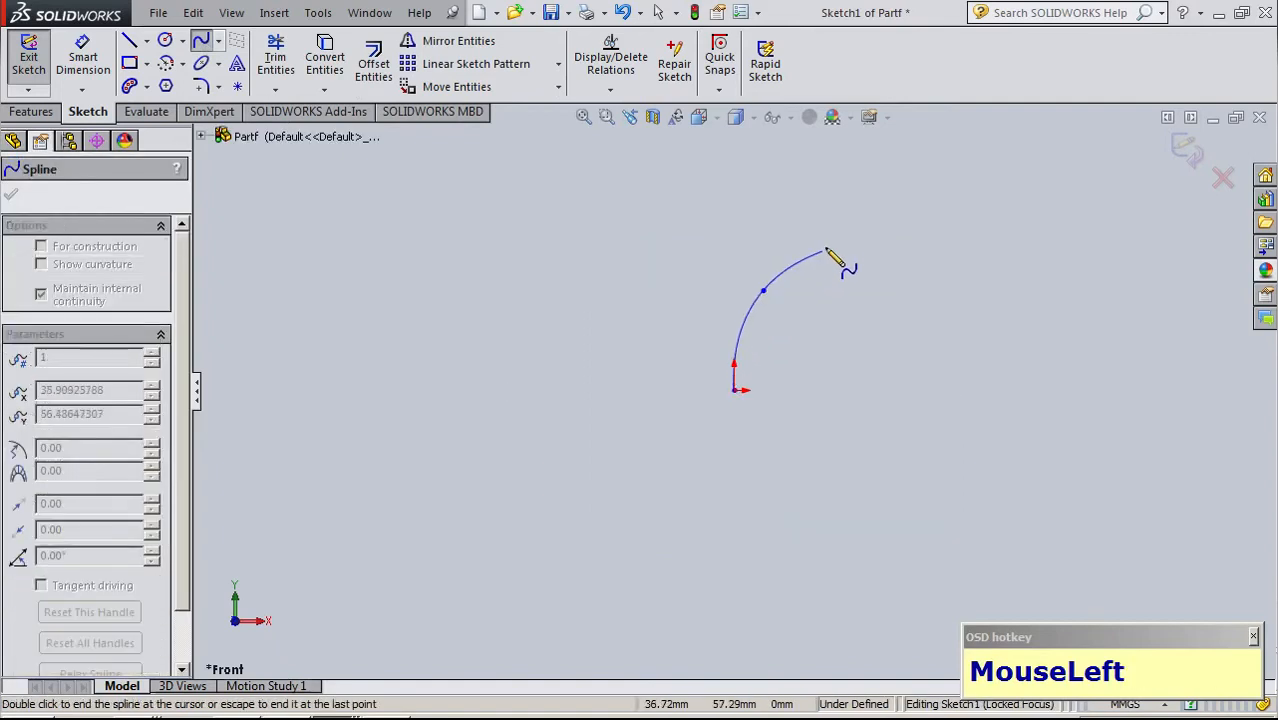
pyautogui.click(853, 139)
pyautogui.press('Escape')
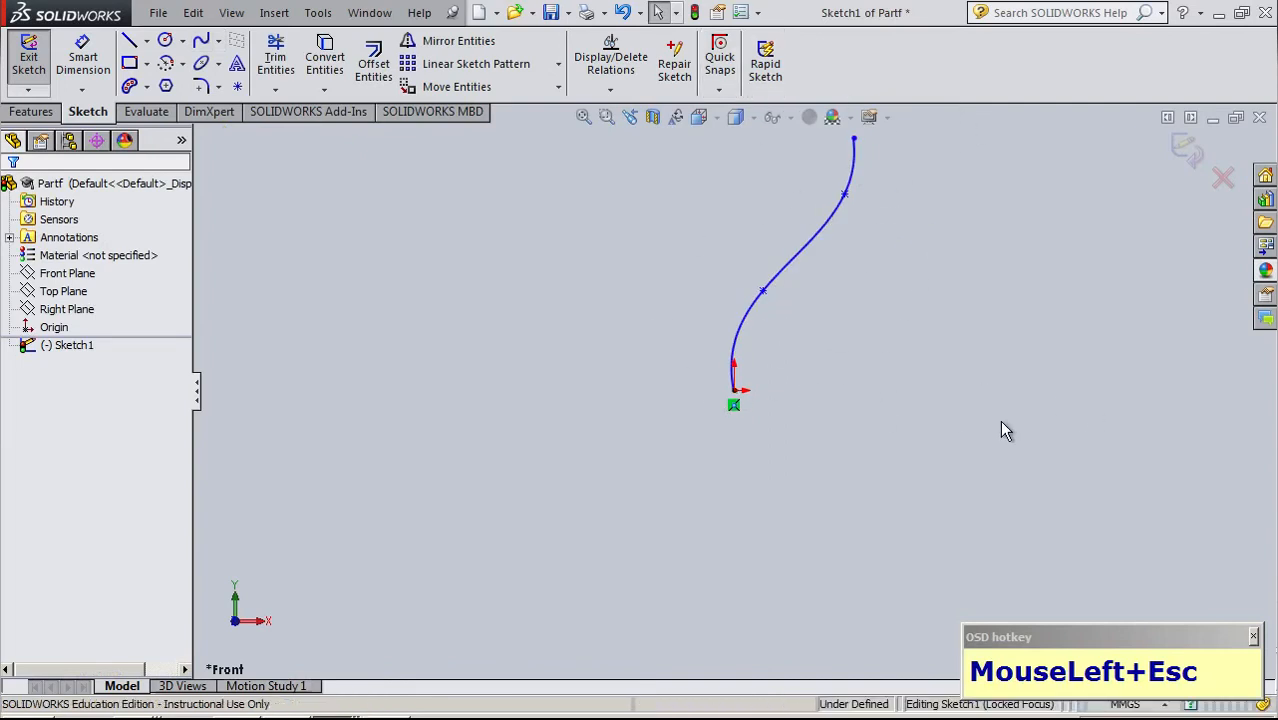
pyautogui.click(971, 409)
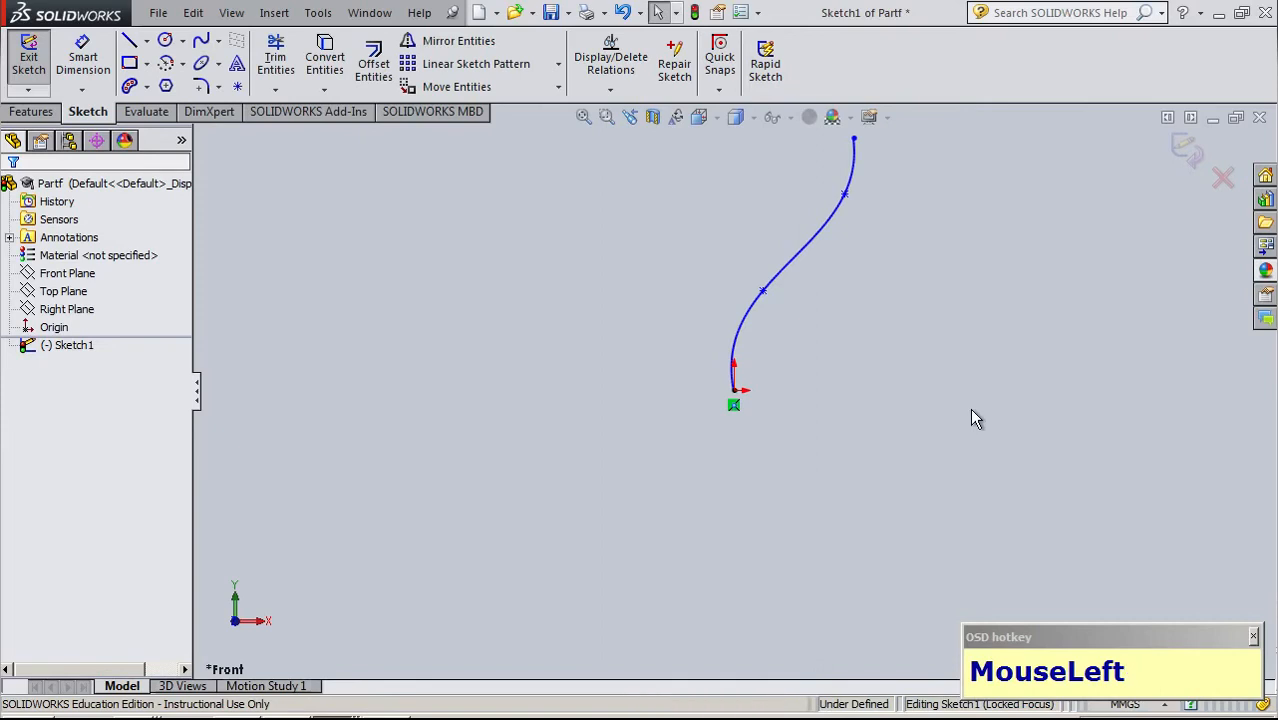
pyautogui.click(1172, 152)
# Create a reference plane perpendicular to the Sketch1 spline and coincident with its lower endpoint at the origin
pyautogui.click(55, 345)
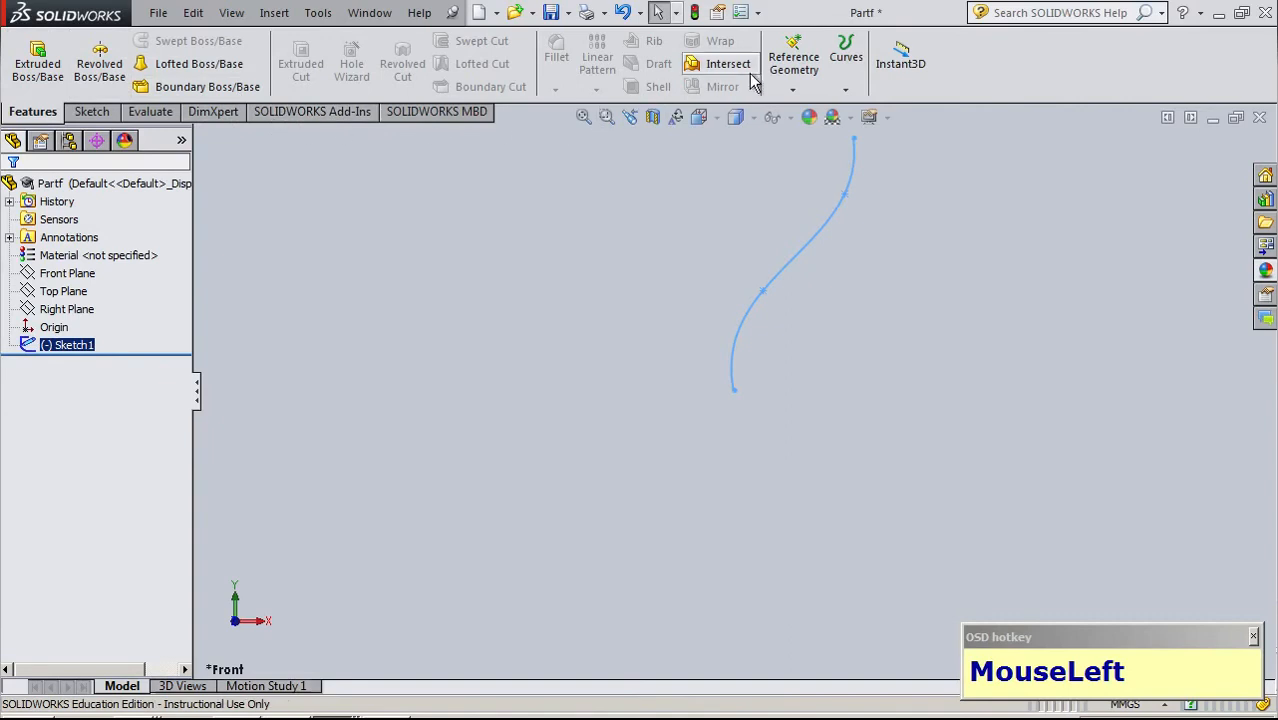
pyautogui.moveTo(801, 66); pyautogui.dragTo(808, 109)
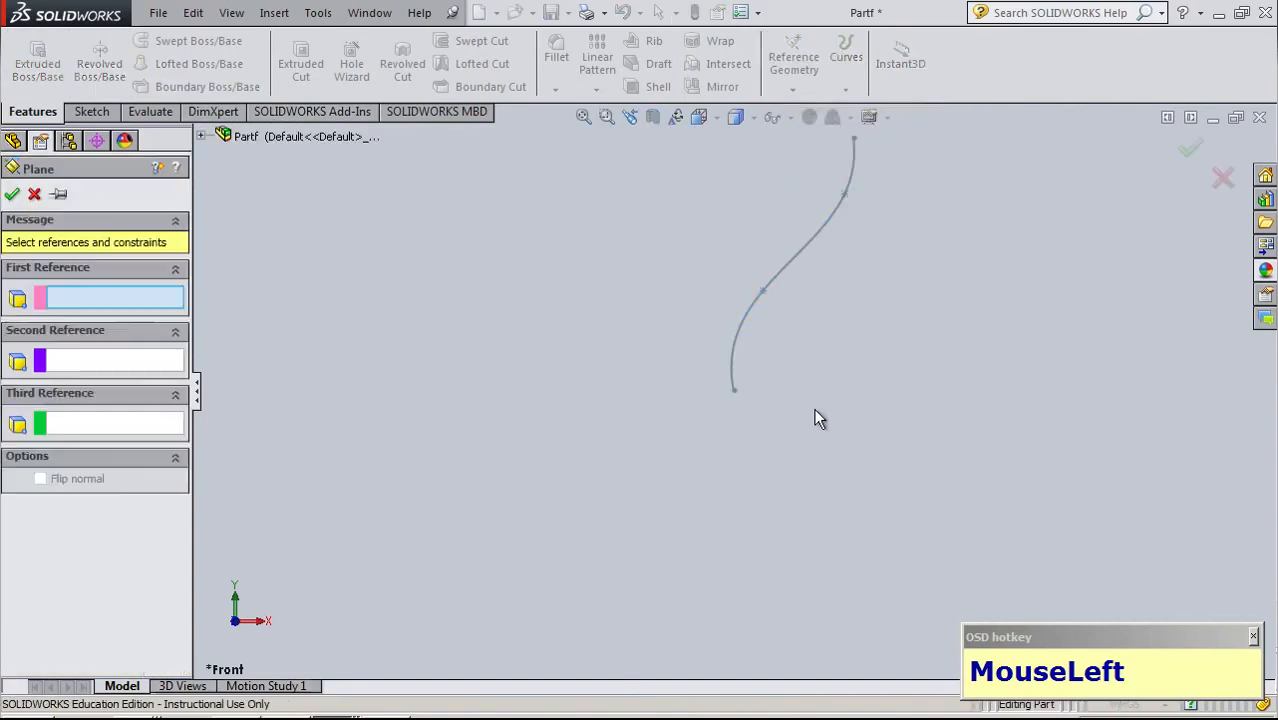
pyautogui.click(85, 290)
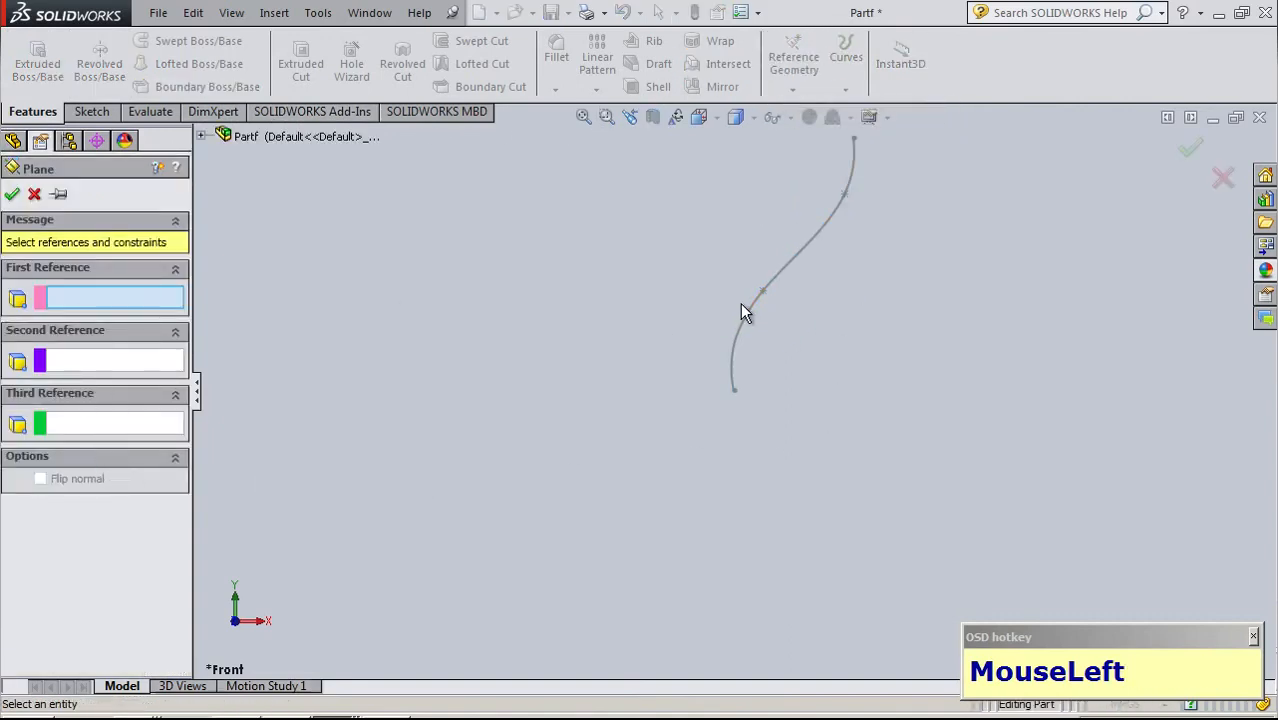
pyautogui.click(746, 321)
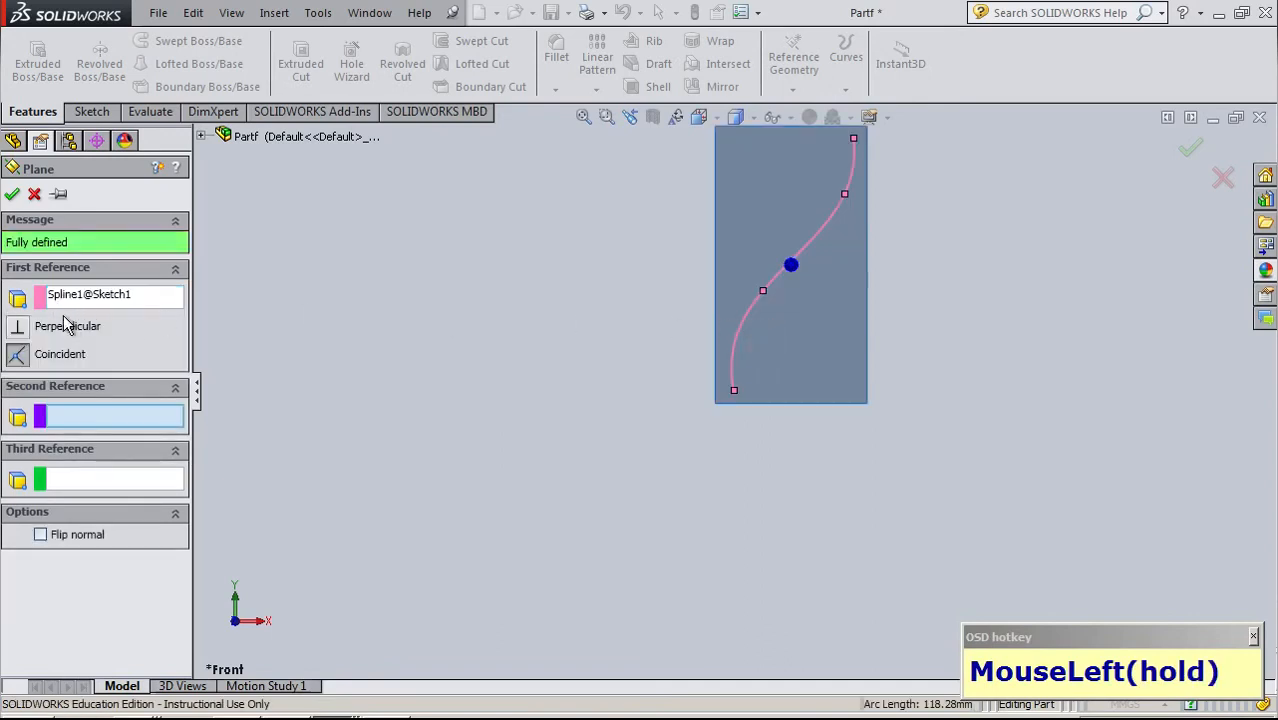
pyautogui.click(70, 325)
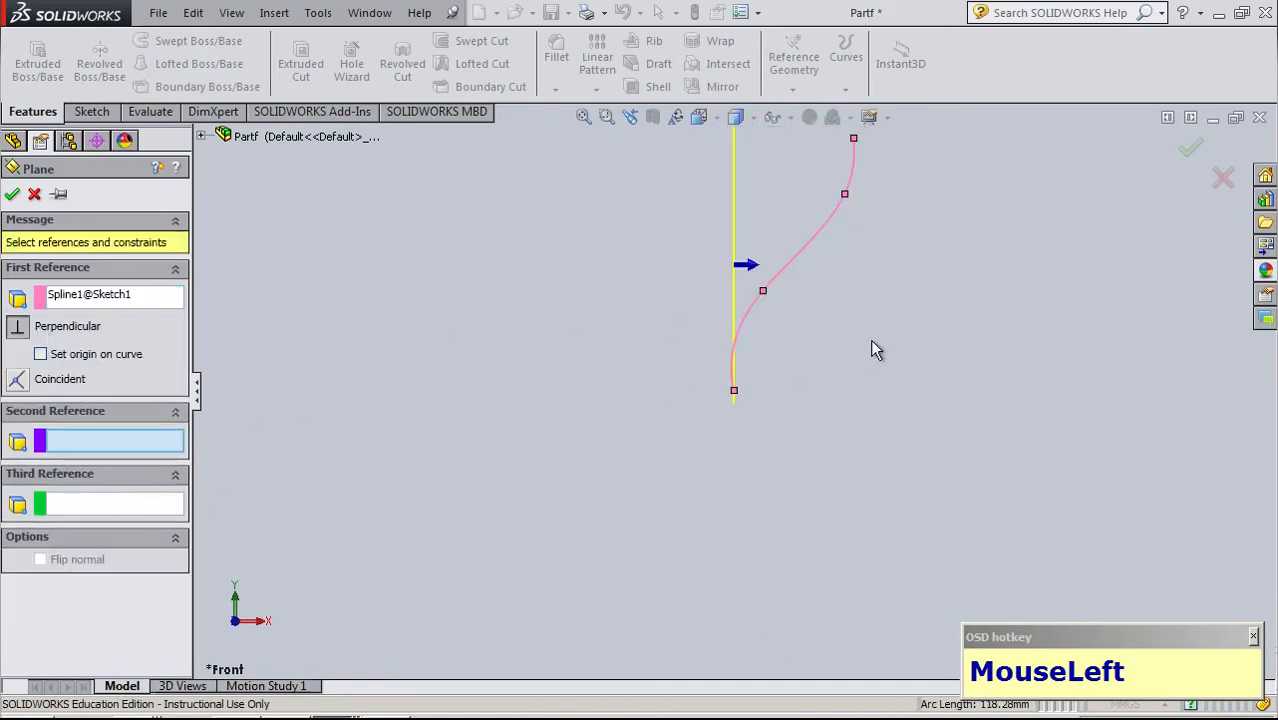
pyautogui.moveTo(790, 408)
pyautogui.mouseDown(button='middle')
pyautogui.moveTo(748, 398)
pyautogui.moveTo(765, 491)
pyautogui.moveTo(798, 520)
pyautogui.moveTo(794, 432)
pyautogui.mouseUp(button='middle')
pyautogui.click(133, 440)
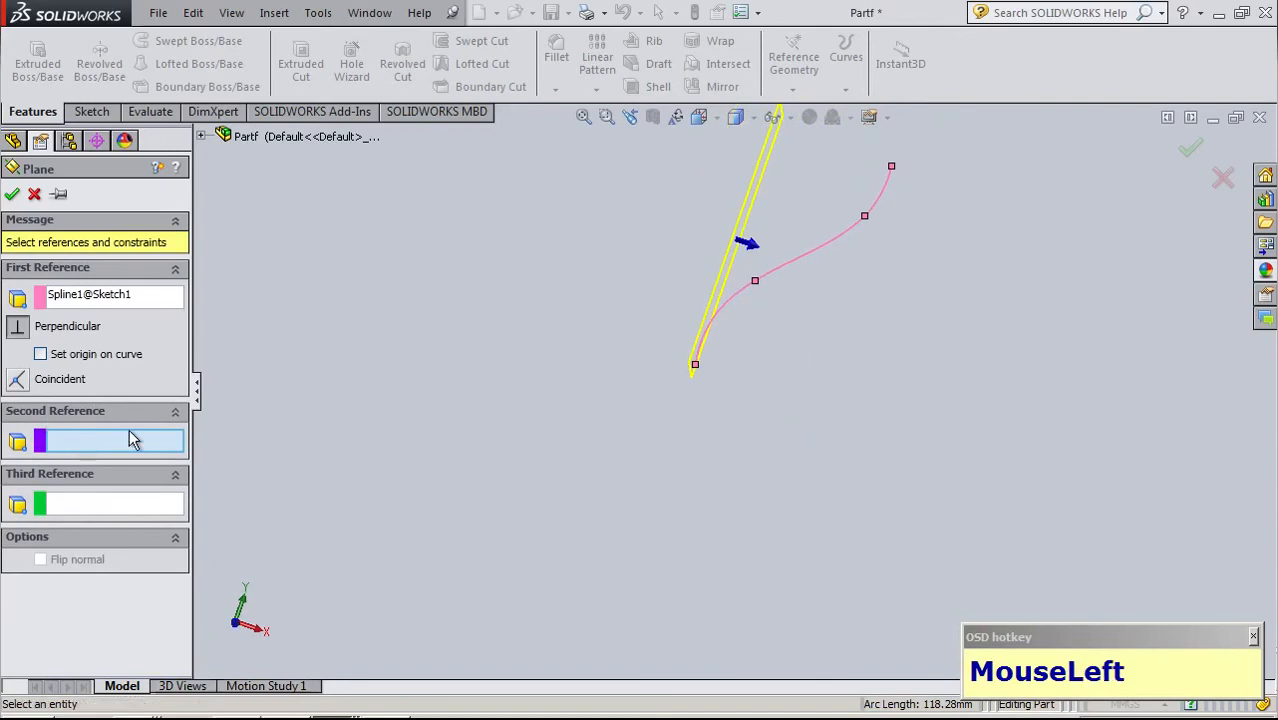
pyautogui.click(695, 366)
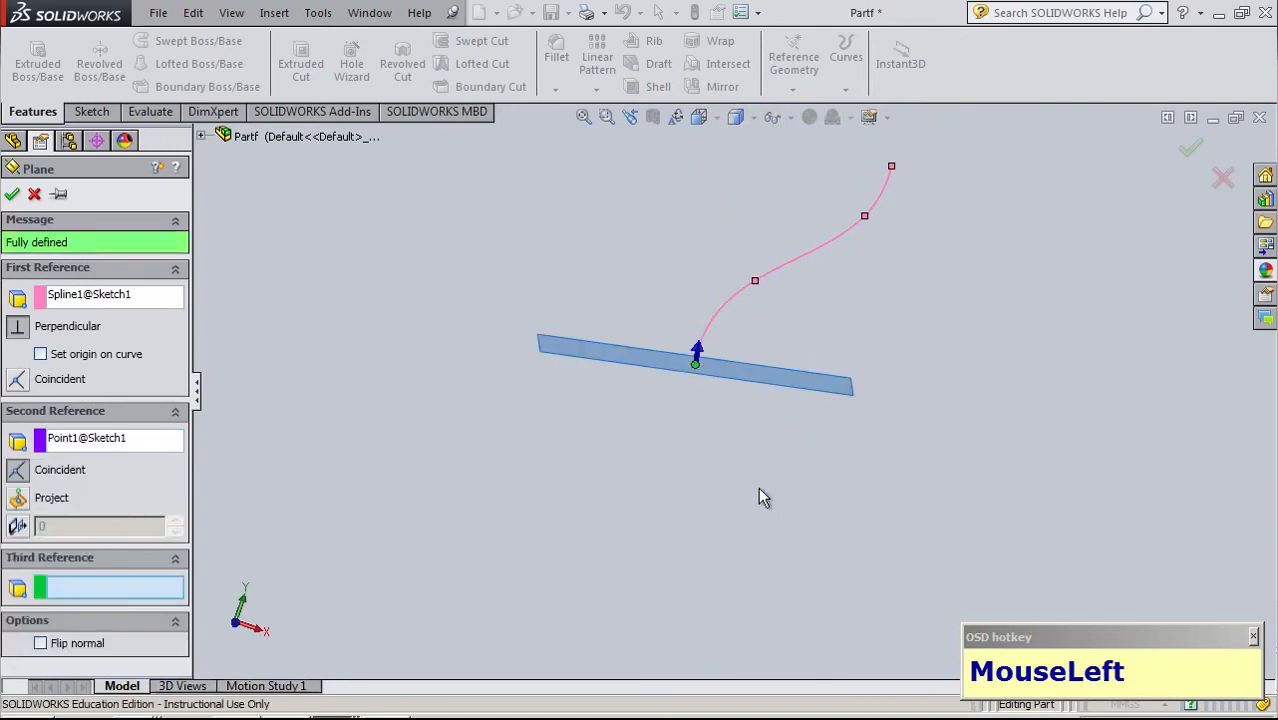
pyautogui.scroll(-1, 758, 489)
pyautogui.scroll(2, 736, 471)
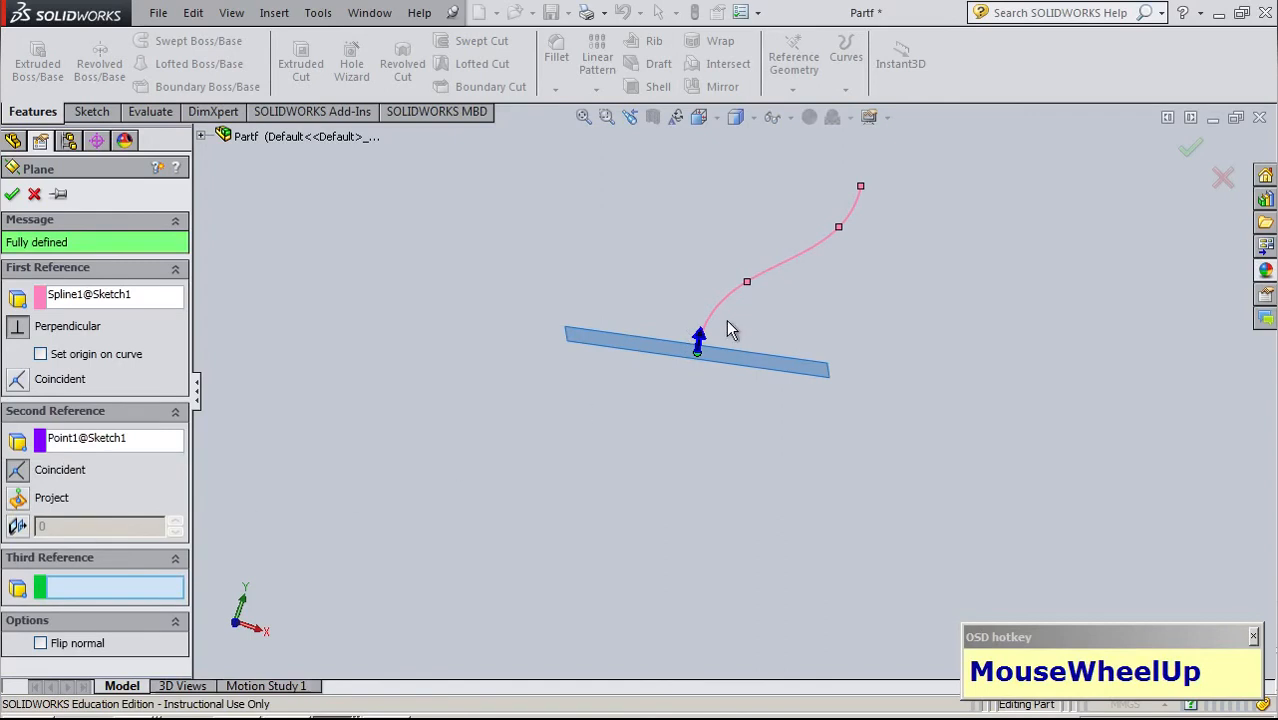
pyautogui.click(15, 193)
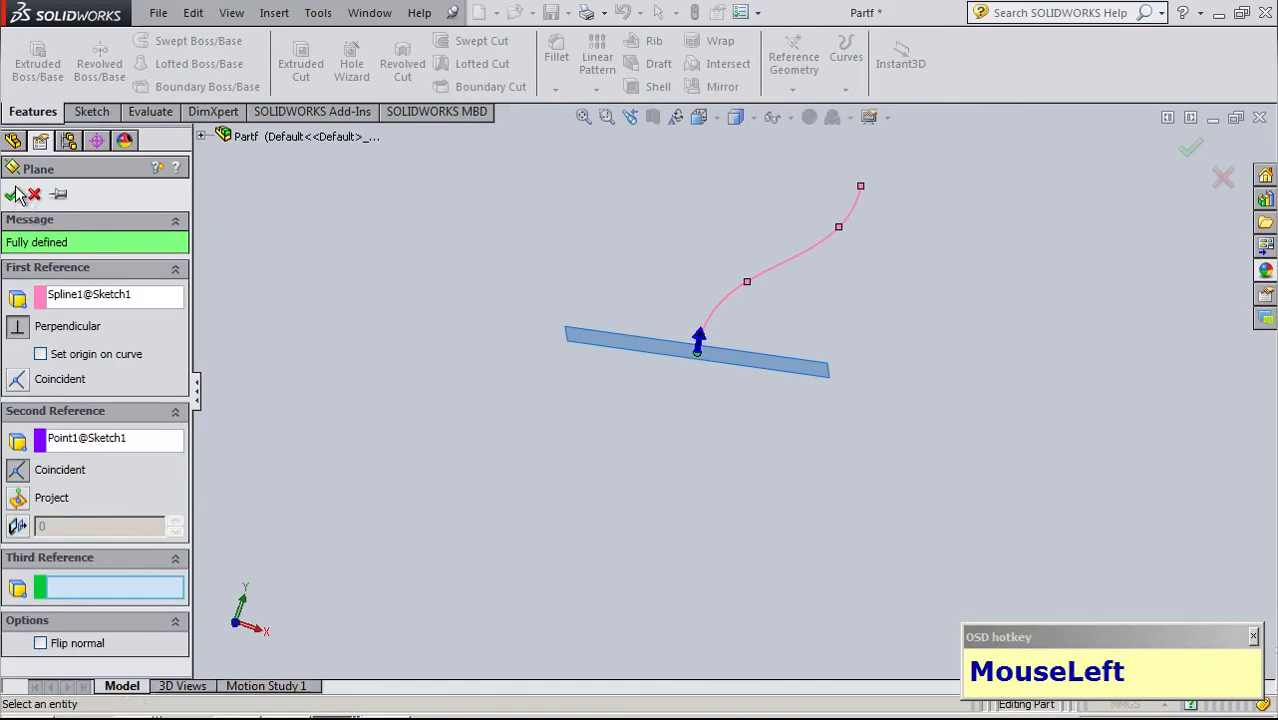
pyautogui.click(594, 548)
pyautogui.scroll(-2, 630, 490)
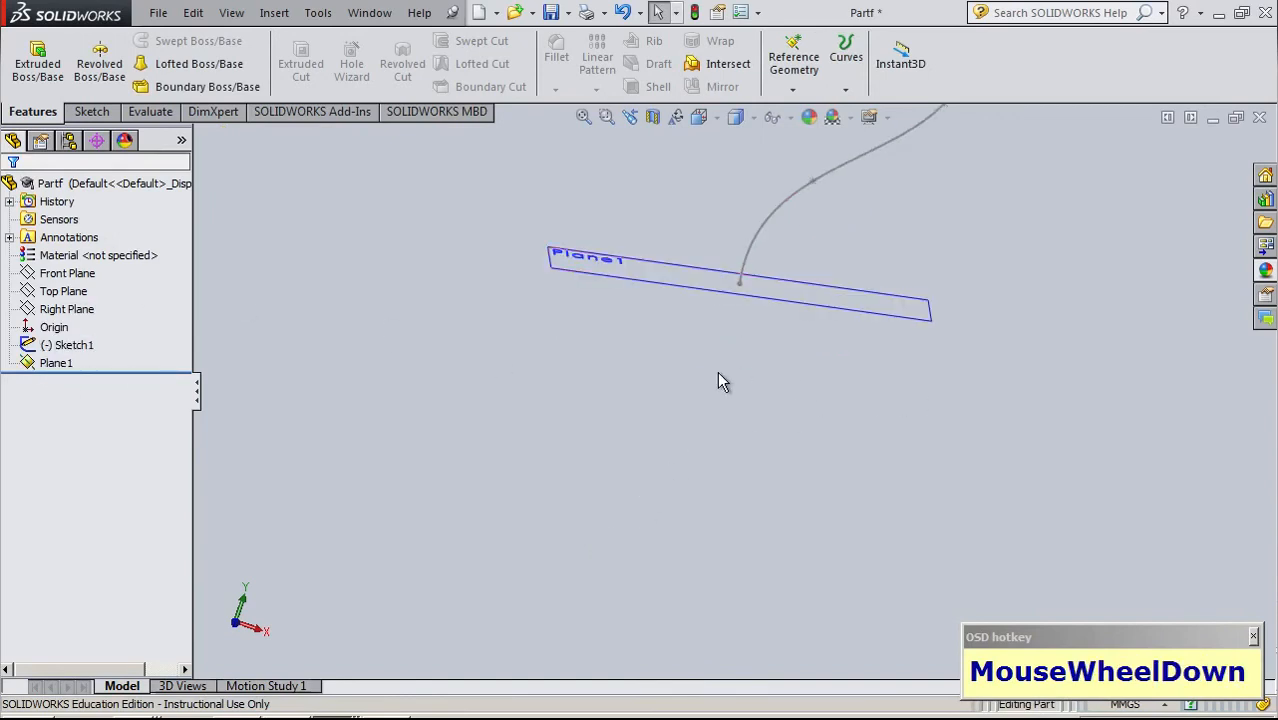
pyautogui.scroll(2, 670, 333)
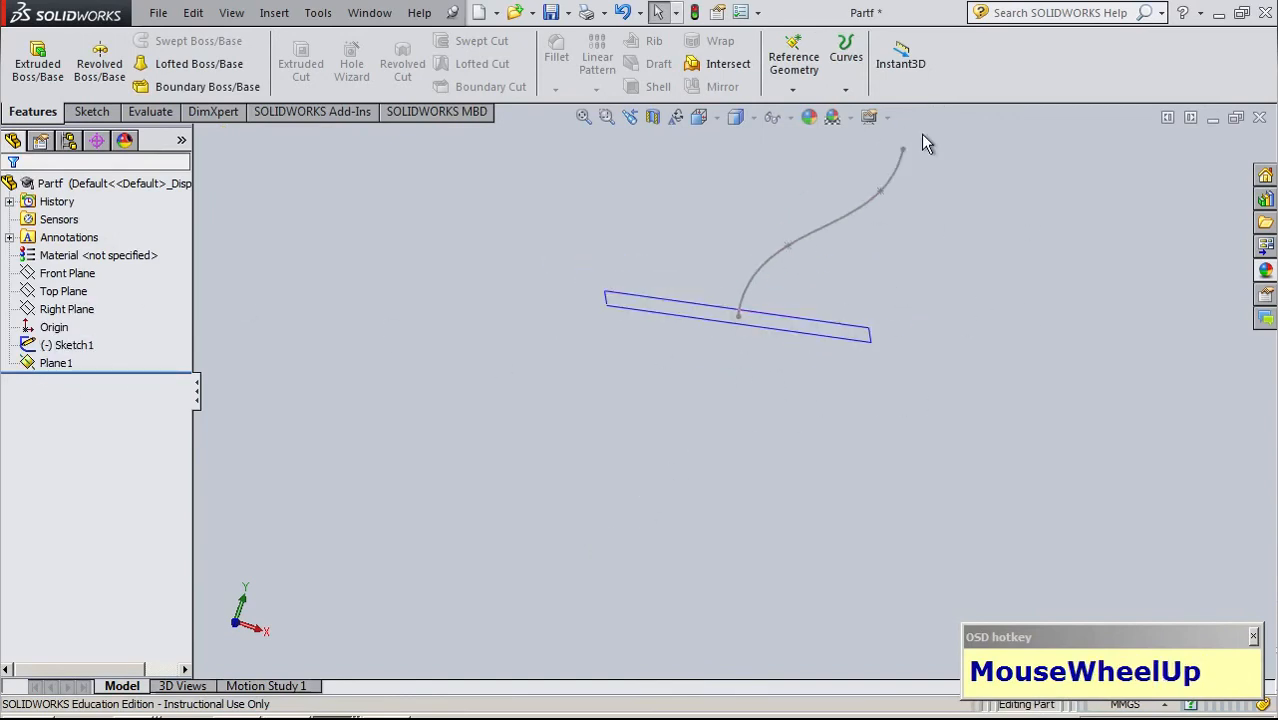
# Sketch a three-point spline on the Front Plane beside the first curve, ending about 69 mm across and 105 mm above the origin, and exit the sketch
pyautogui.click(62, 277)
pyautogui.click(86, 243)
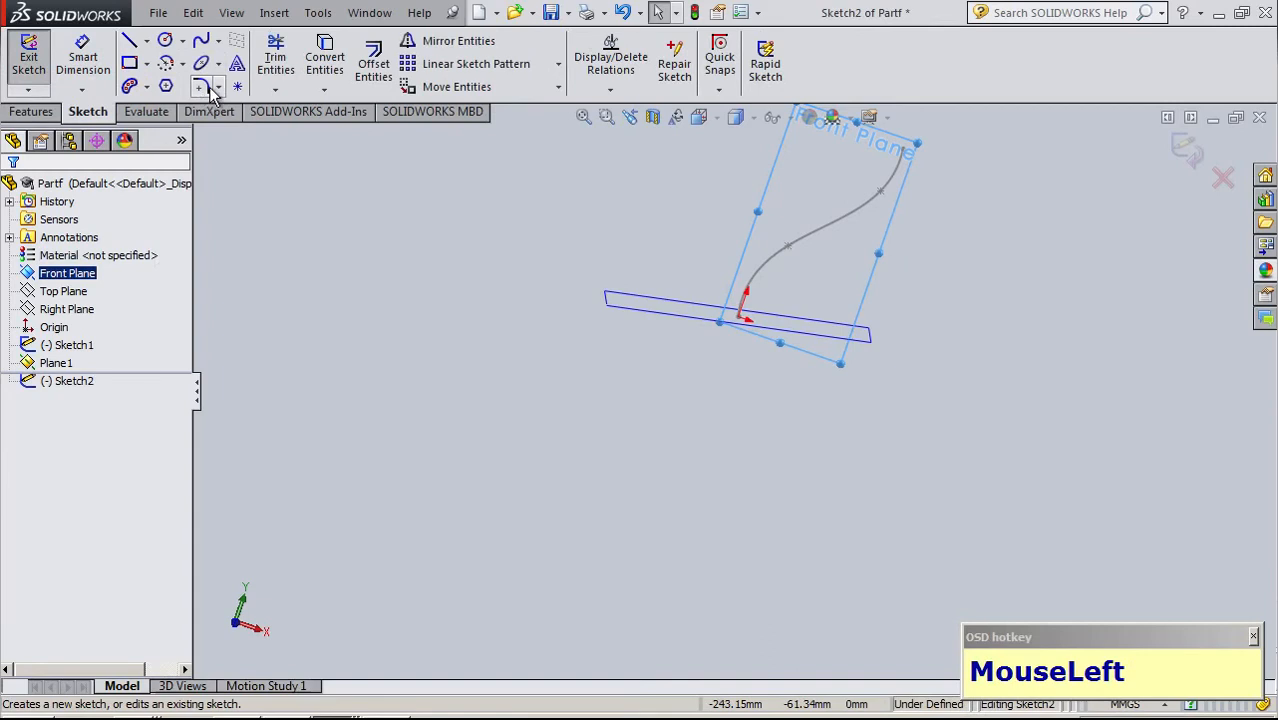
pyautogui.click(201, 40)
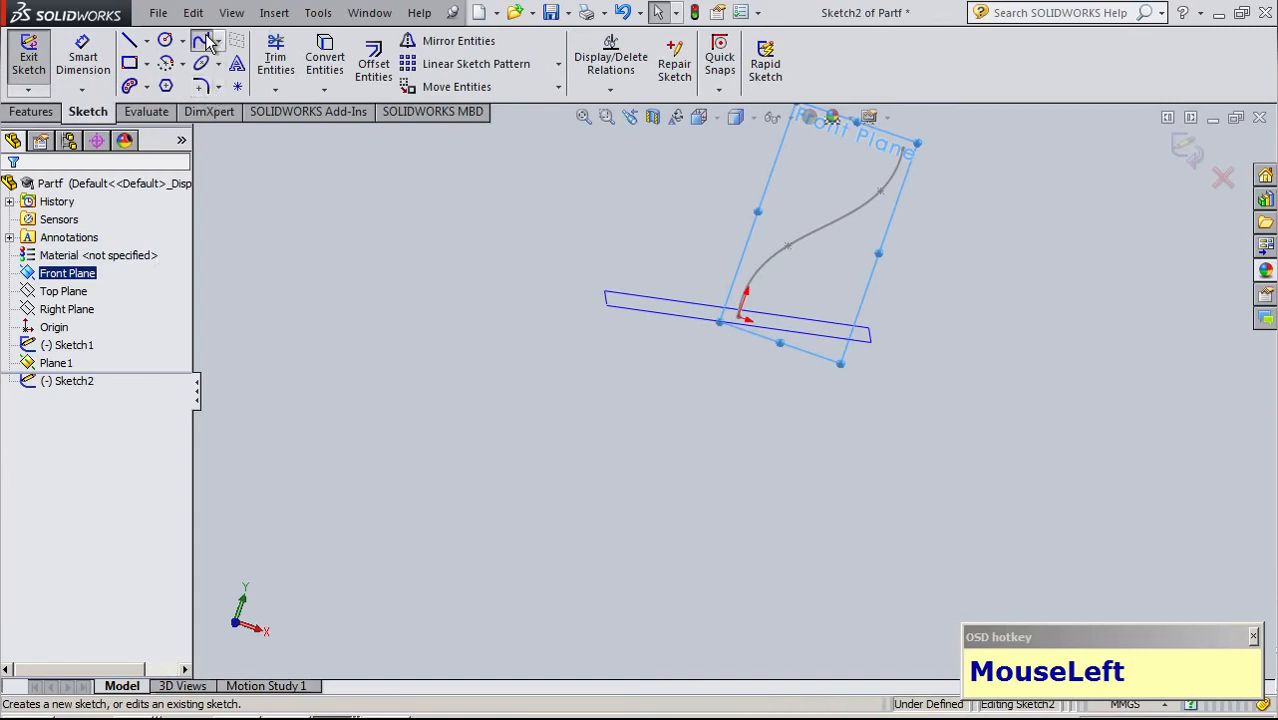
pyautogui.rightClick(71, 381)
pyautogui.click(112, 353)
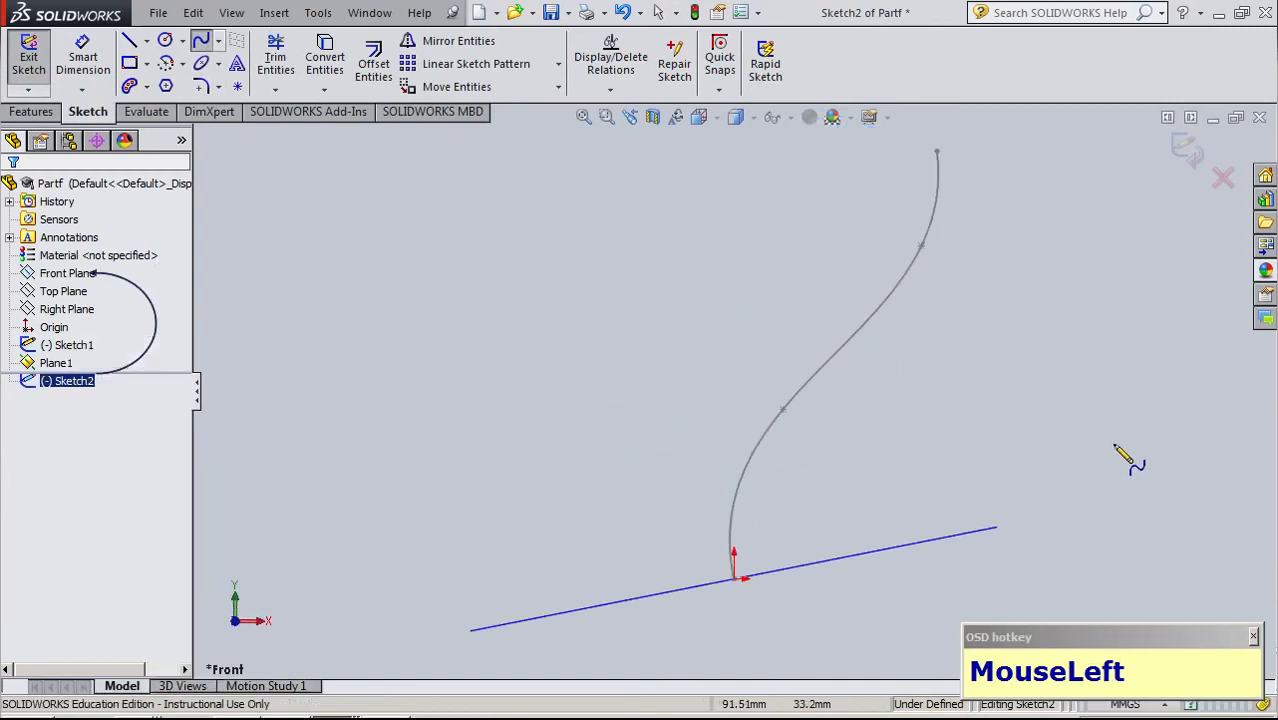
pyautogui.click(968, 546)
pyautogui.click(1038, 354)
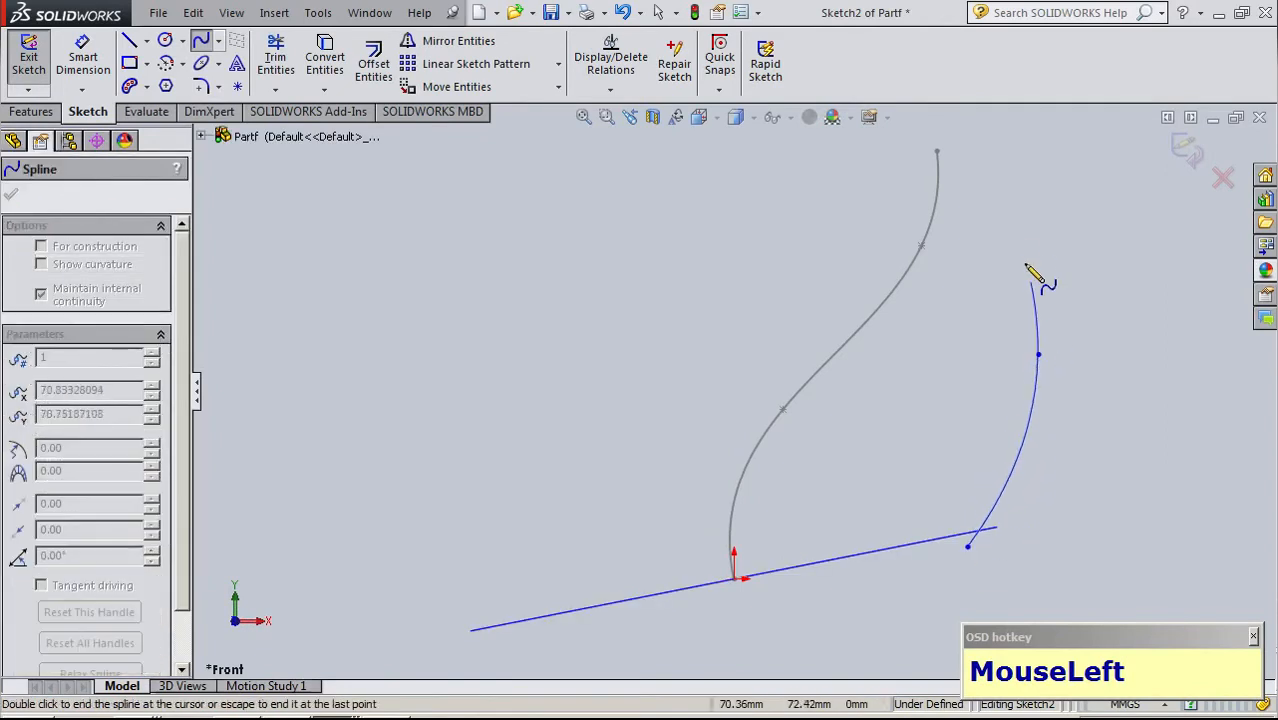
pyautogui.click(1022, 141)
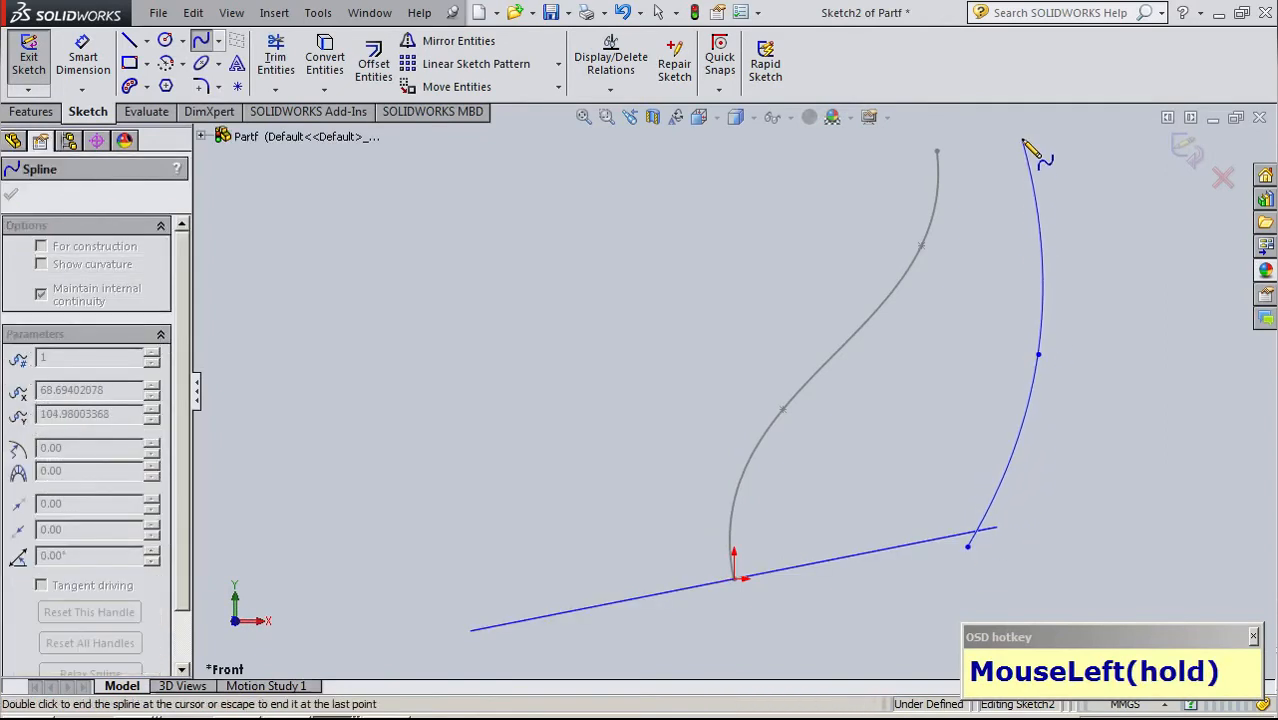
pyautogui.press('Escape')
pyautogui.click(1187, 147)
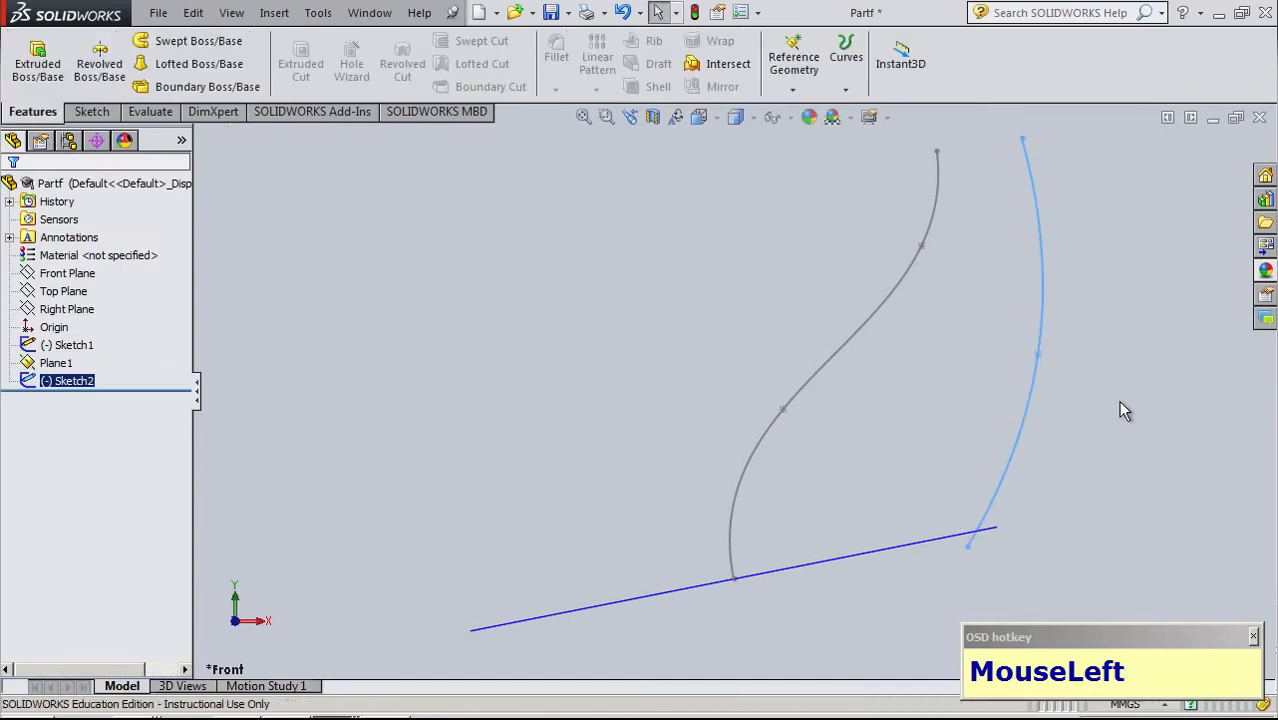
# Rename Sketch1, the S-shaped spline sketch, as path
pyautogui.scroll(2, 460, 418)
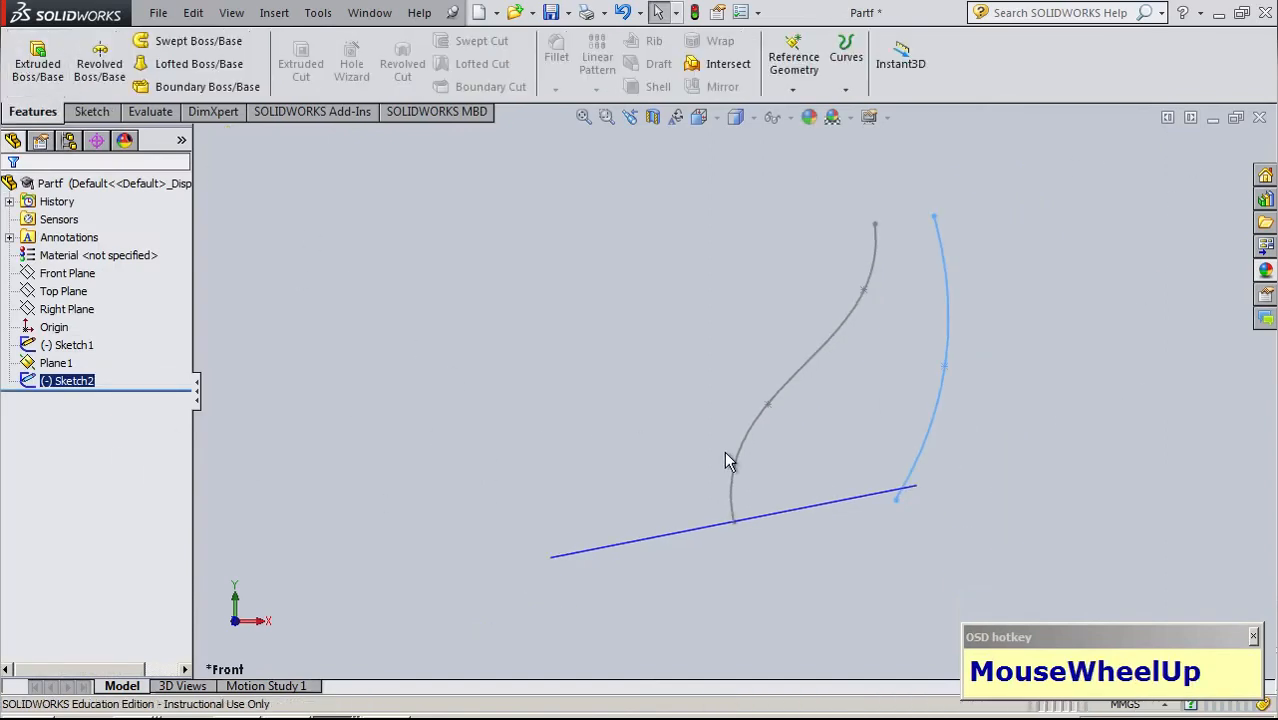
pyautogui.click(1081, 442)
pyautogui.moveTo(1081, 442)
pyautogui.mouseDown(button='middle')
pyautogui.moveTo(1082, 542)
pyautogui.moveTo(1126, 460)
pyautogui.moveTo(1041, 522)
pyautogui.moveTo(1101, 531)
pyautogui.mouseUp(button='middle')
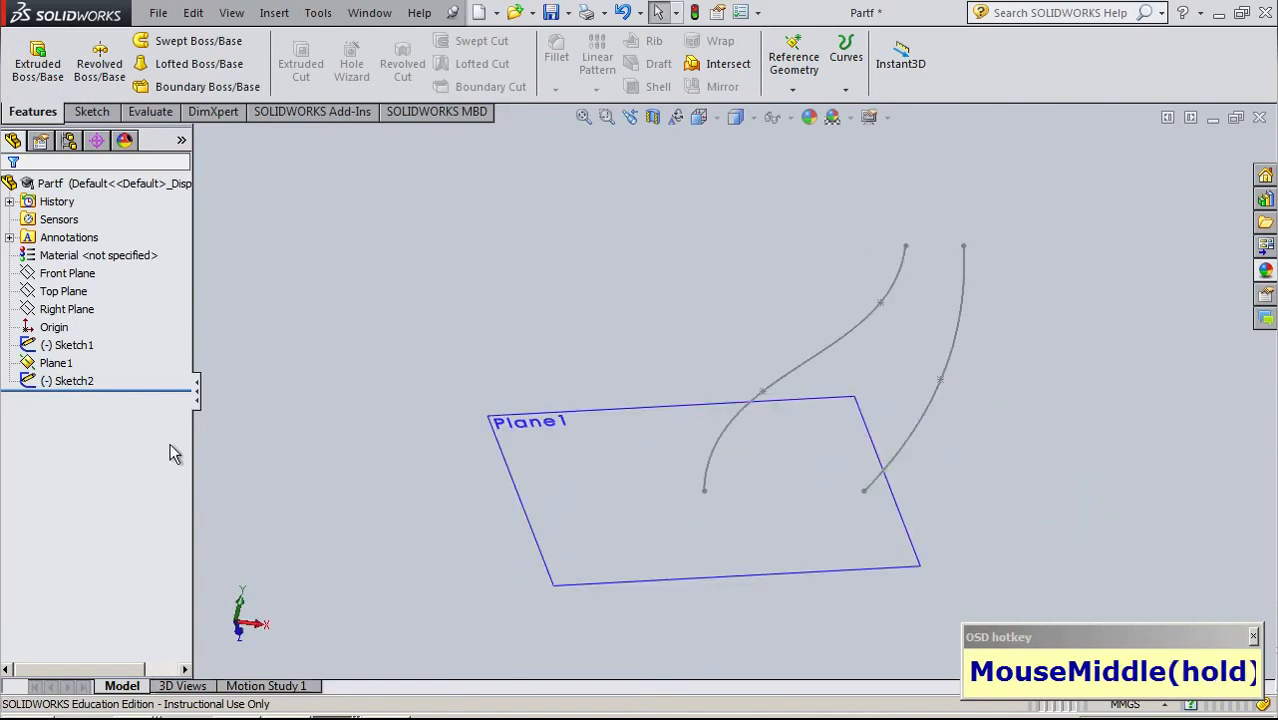
pyautogui.click(302, 325)
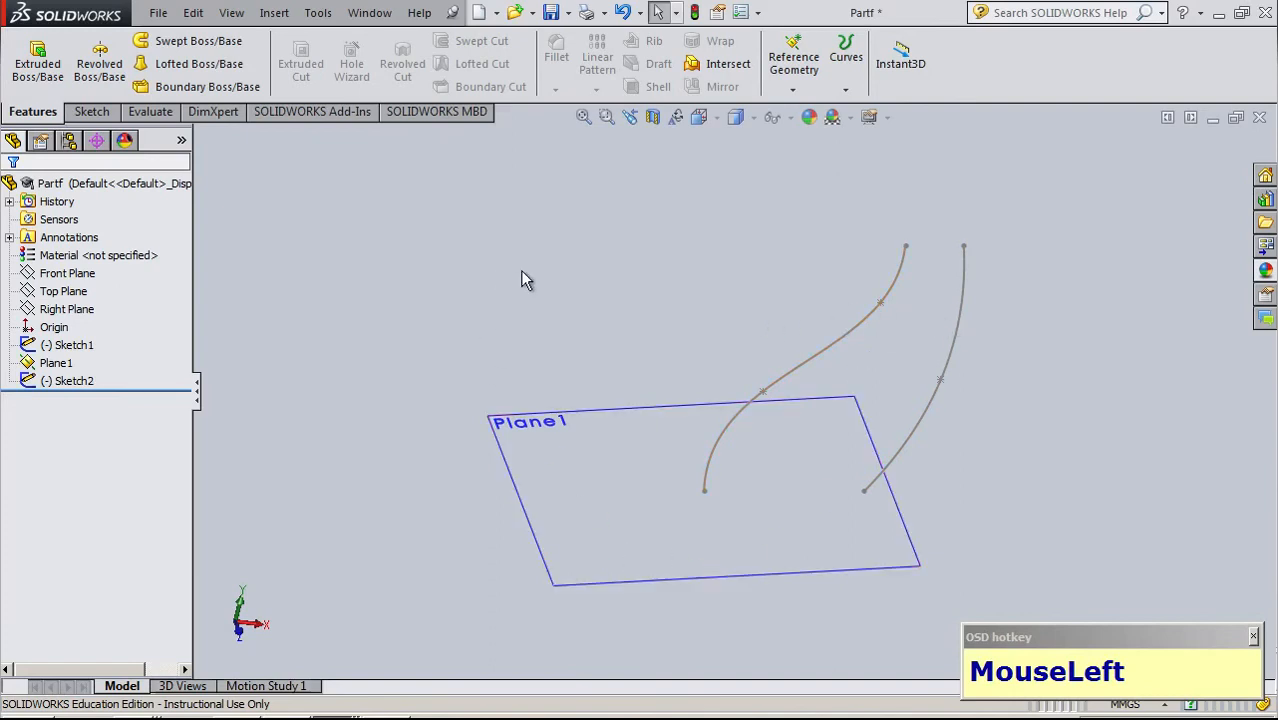
pyautogui.click(78, 347)
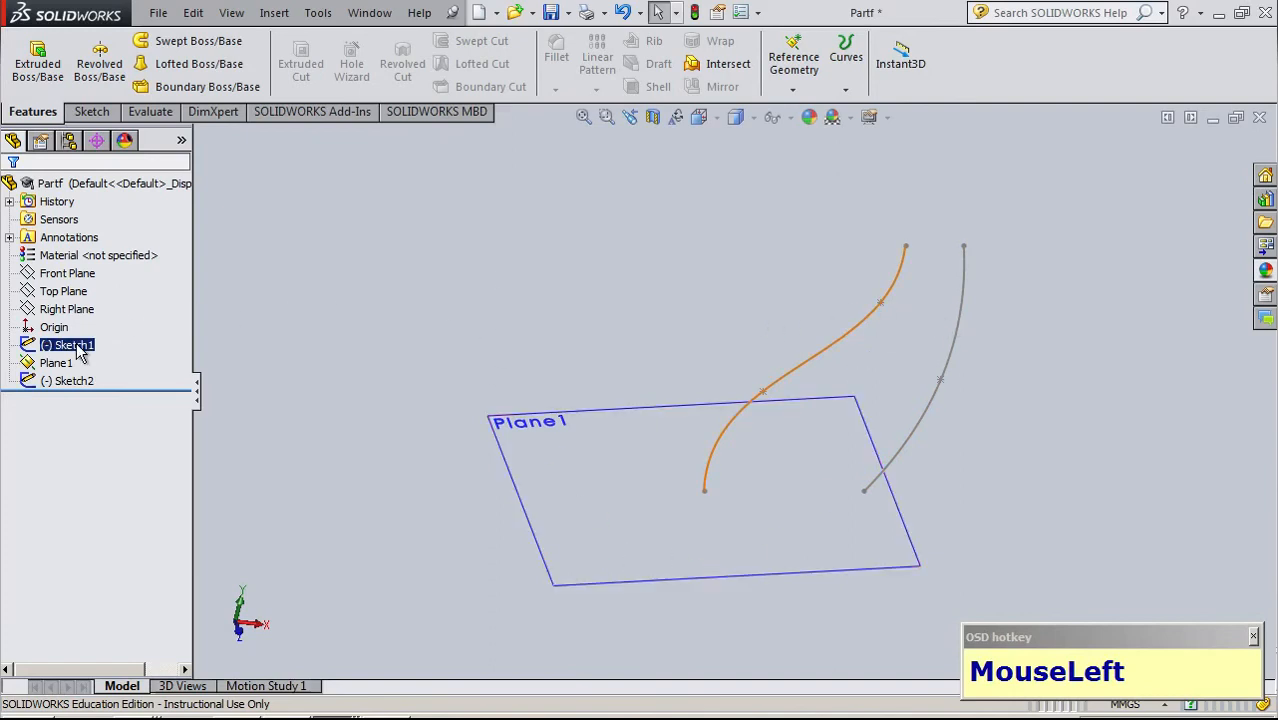
pyautogui.click(77, 346)
pyautogui.click(310, 299)
pyautogui.click(70, 346)
pyautogui.click(70, 346)
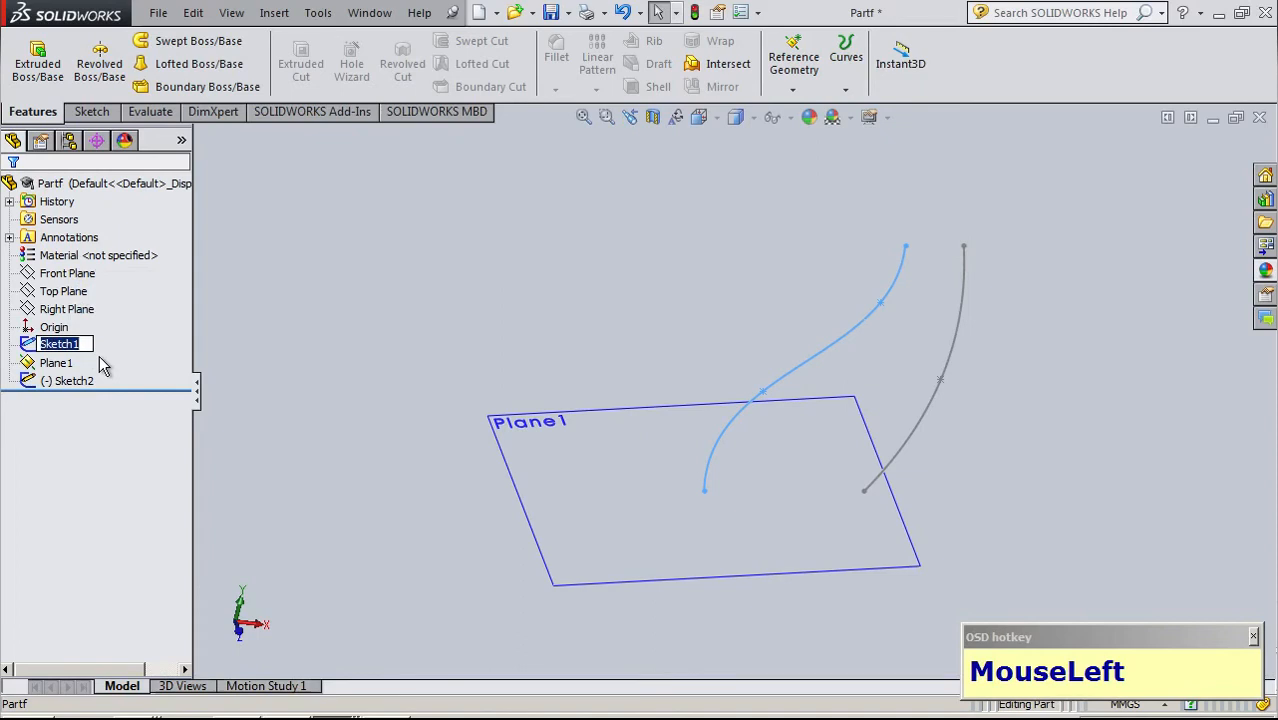
pyautogui.write('path')
pyautogui.press('Return')
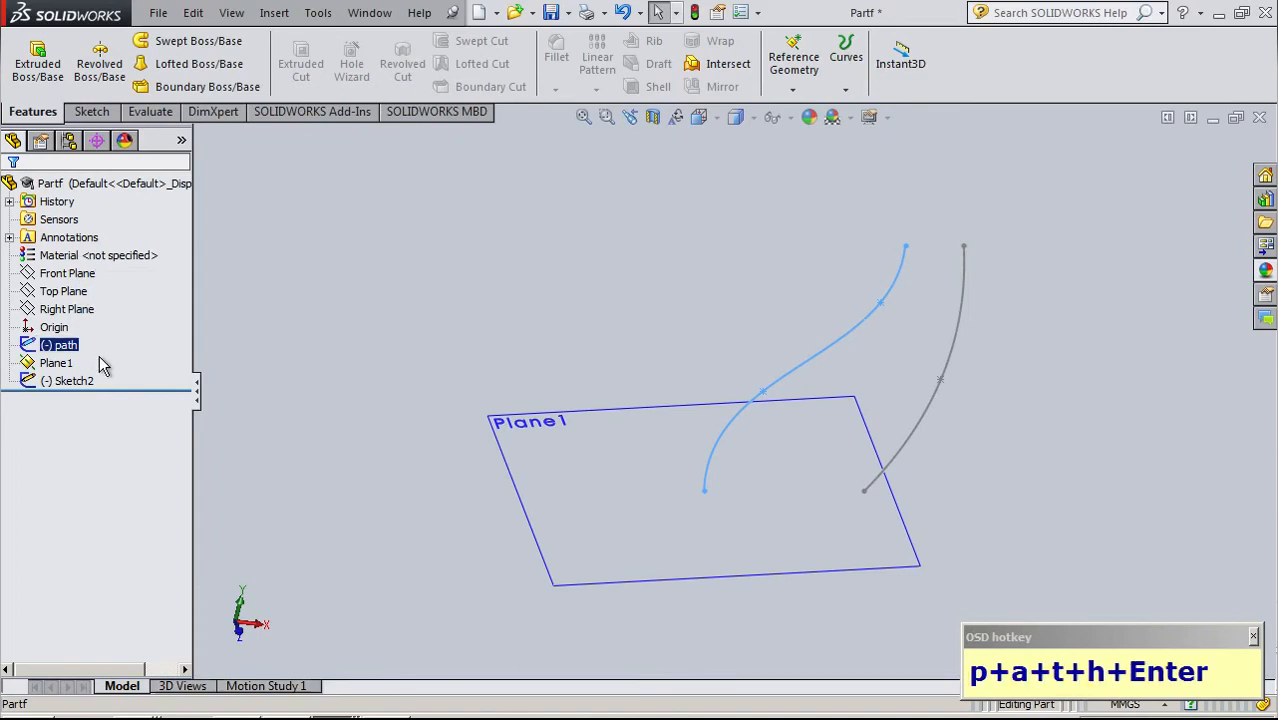
# Rename Sketch2, the three-point spline sketch, as guide
pyautogui.click(72, 384)
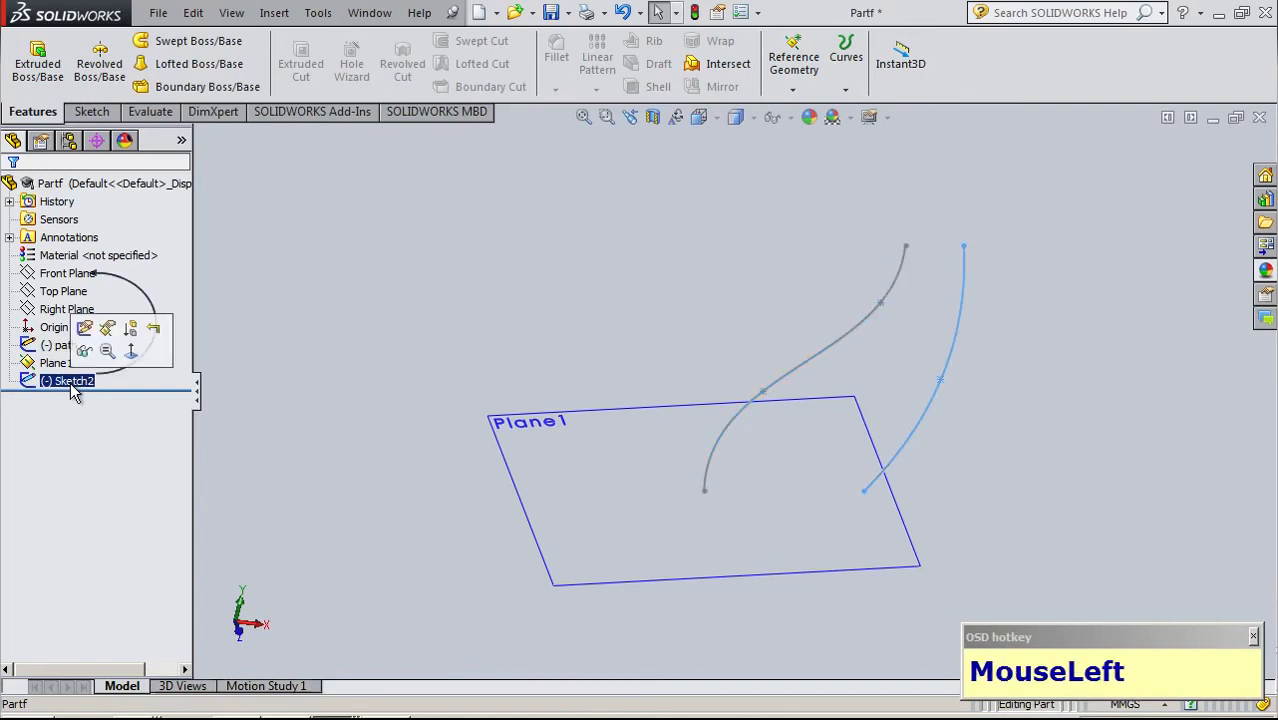
pyautogui.click(73, 386)
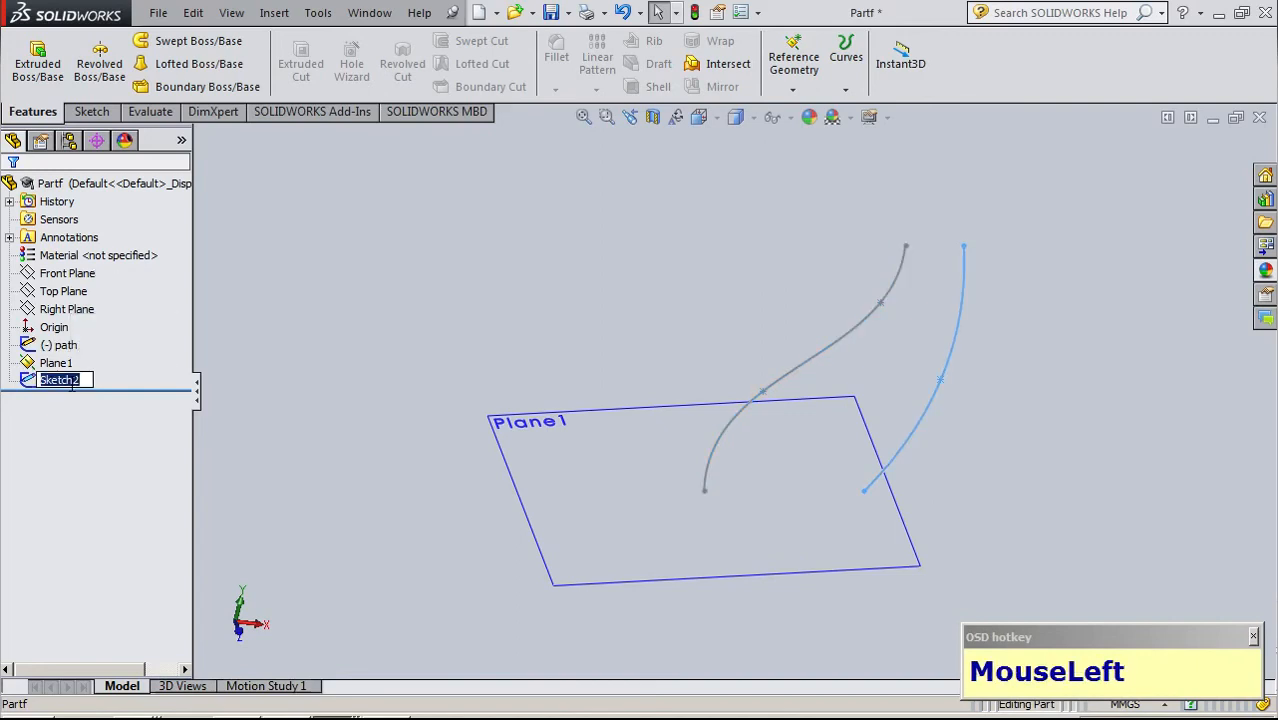
pyautogui.write('guide')
pyautogui.press('Return')
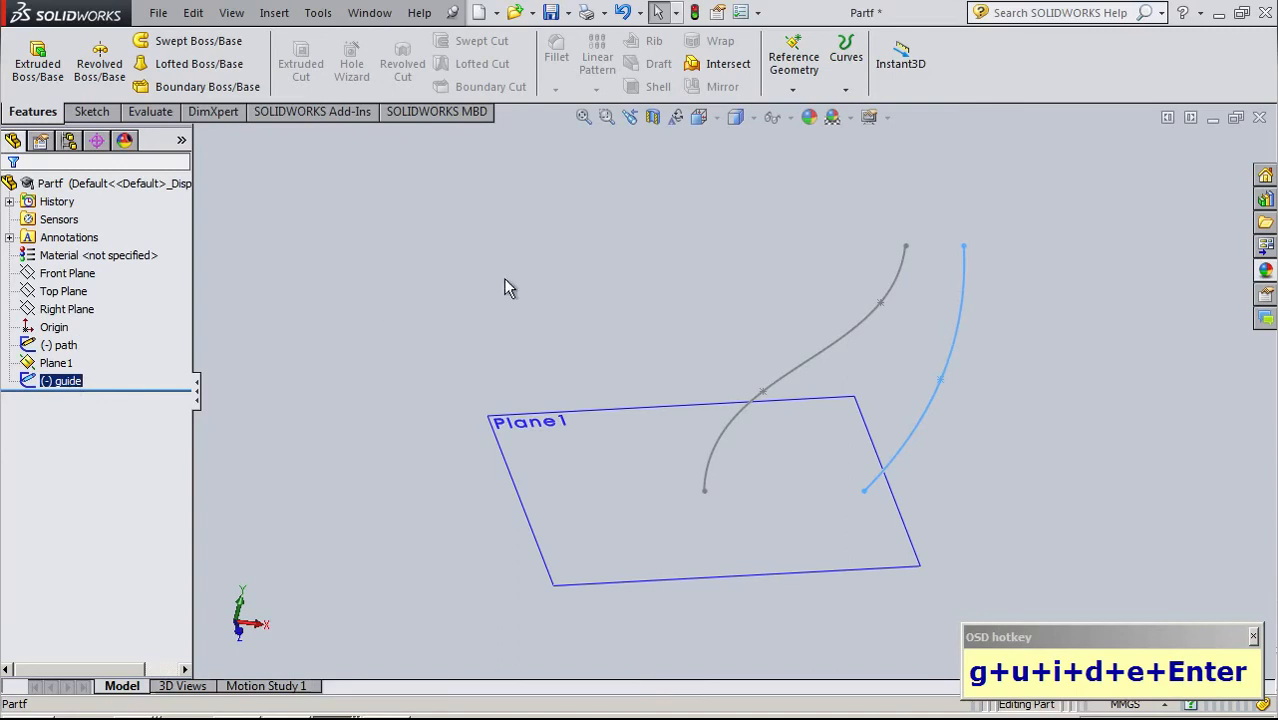
# Start a sketch on Plane1 and draw an ellipse beside the origin with radii of about 28.6 mm and 14.8 mm
pyautogui.click(56, 364)
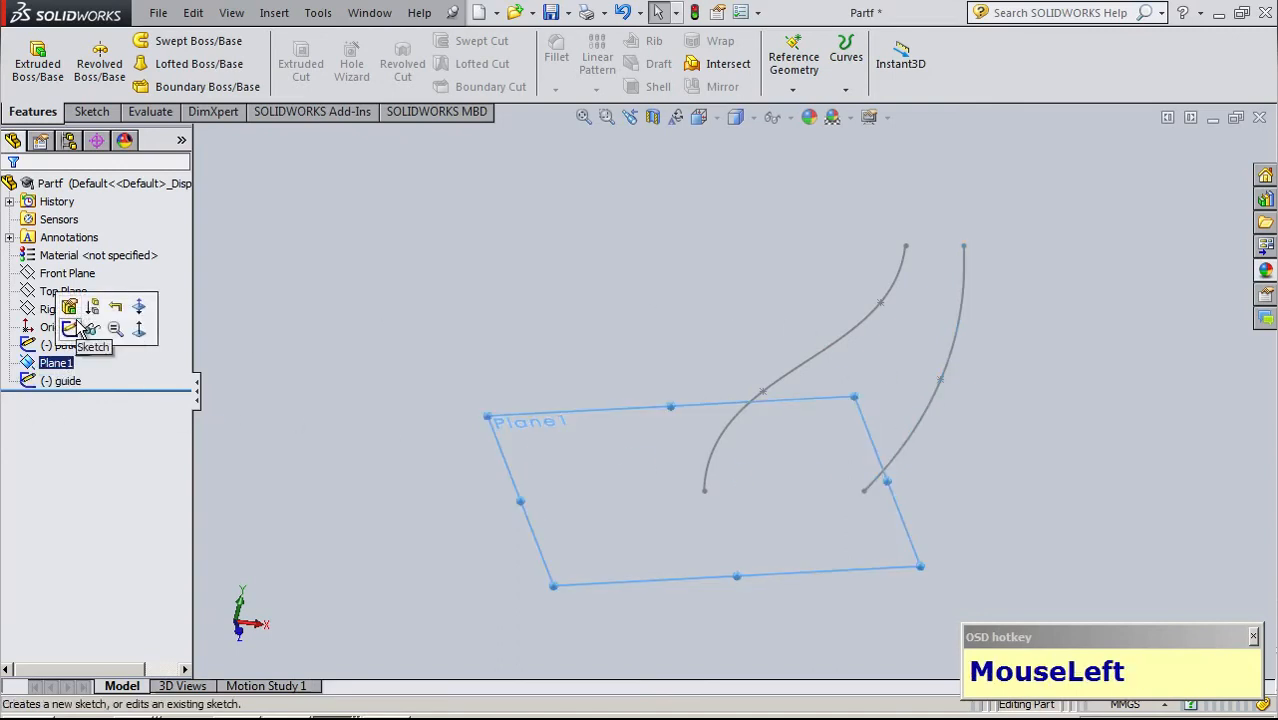
pyautogui.click(69, 328)
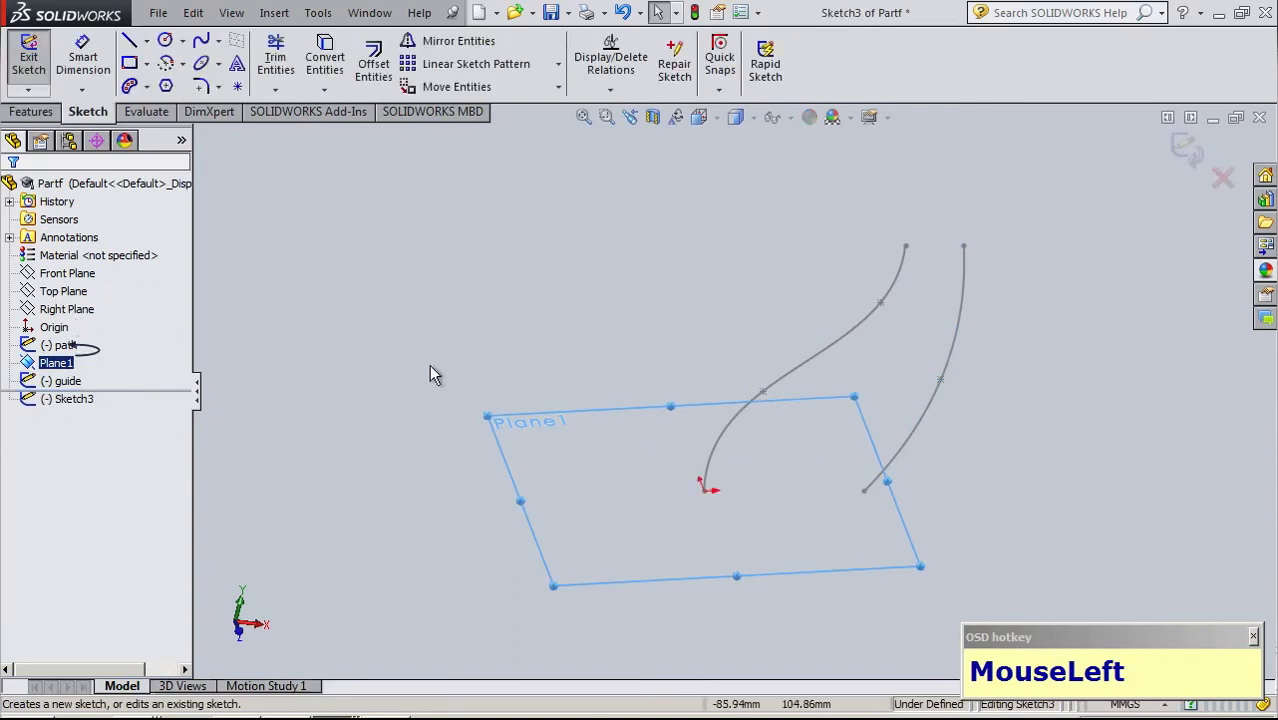
pyautogui.click(219, 63)
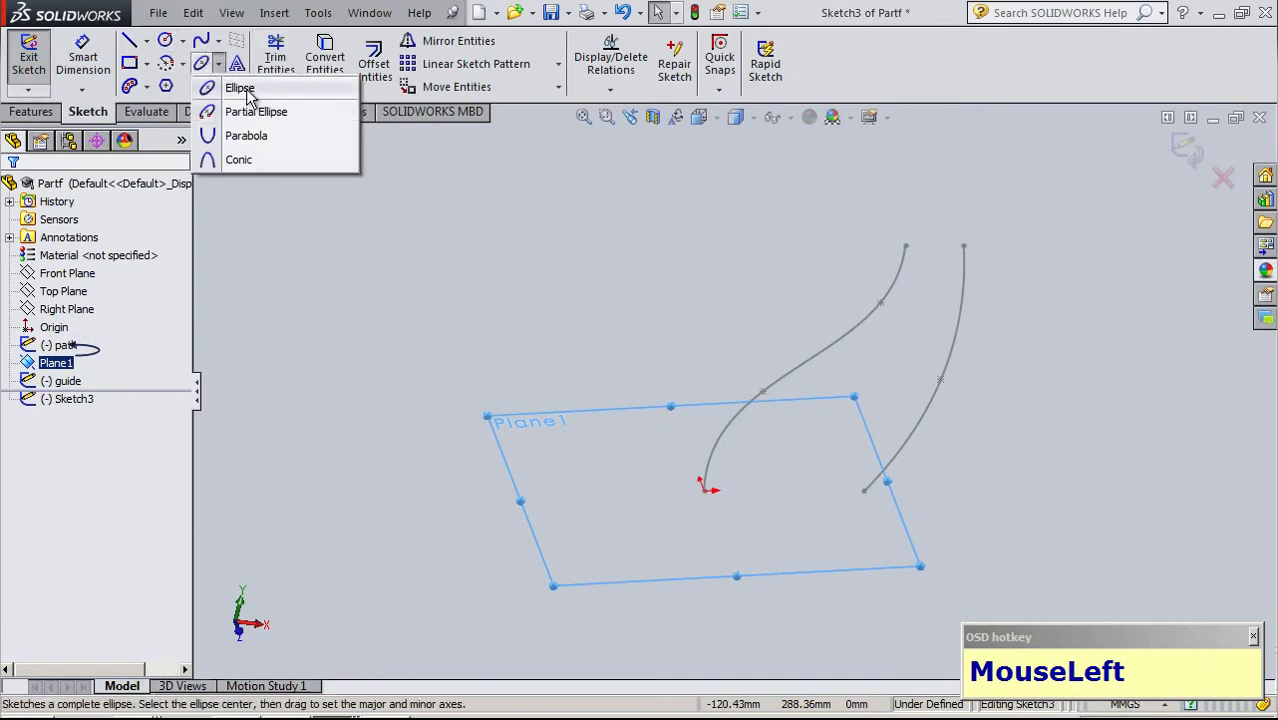
pyautogui.click(236, 86)
pyautogui.click(608, 470)
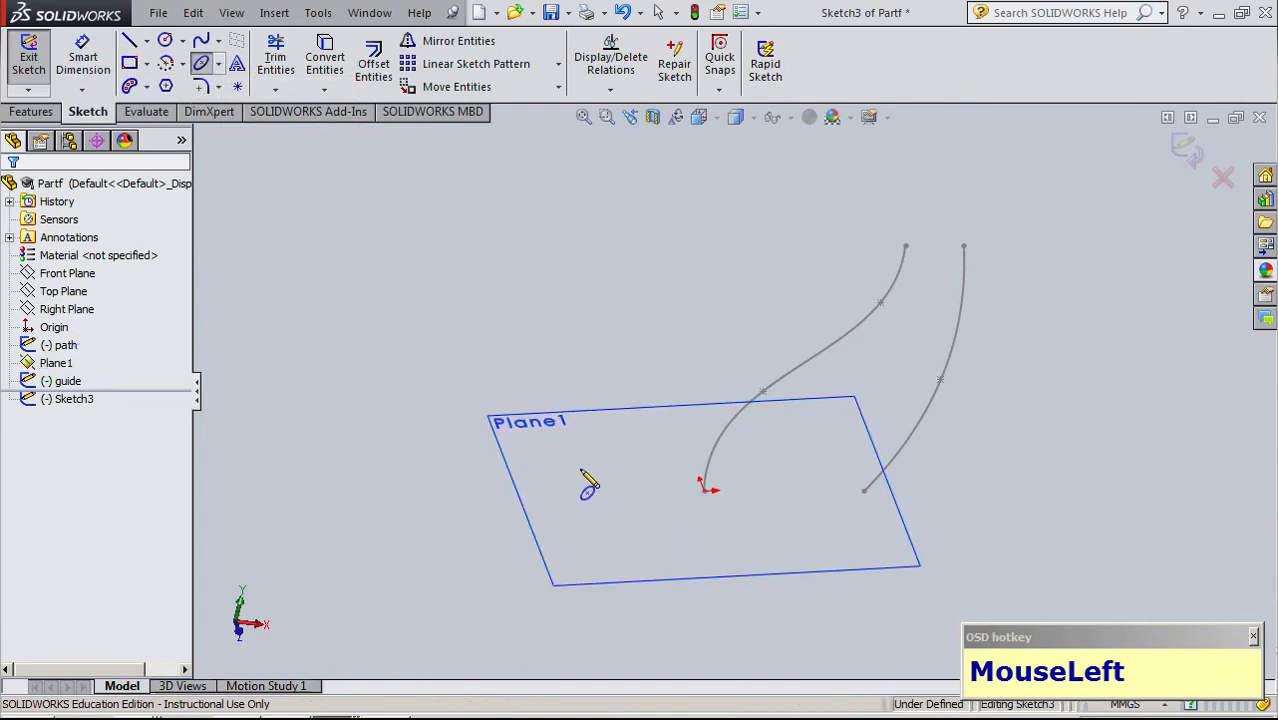
pyautogui.click(526, 465)
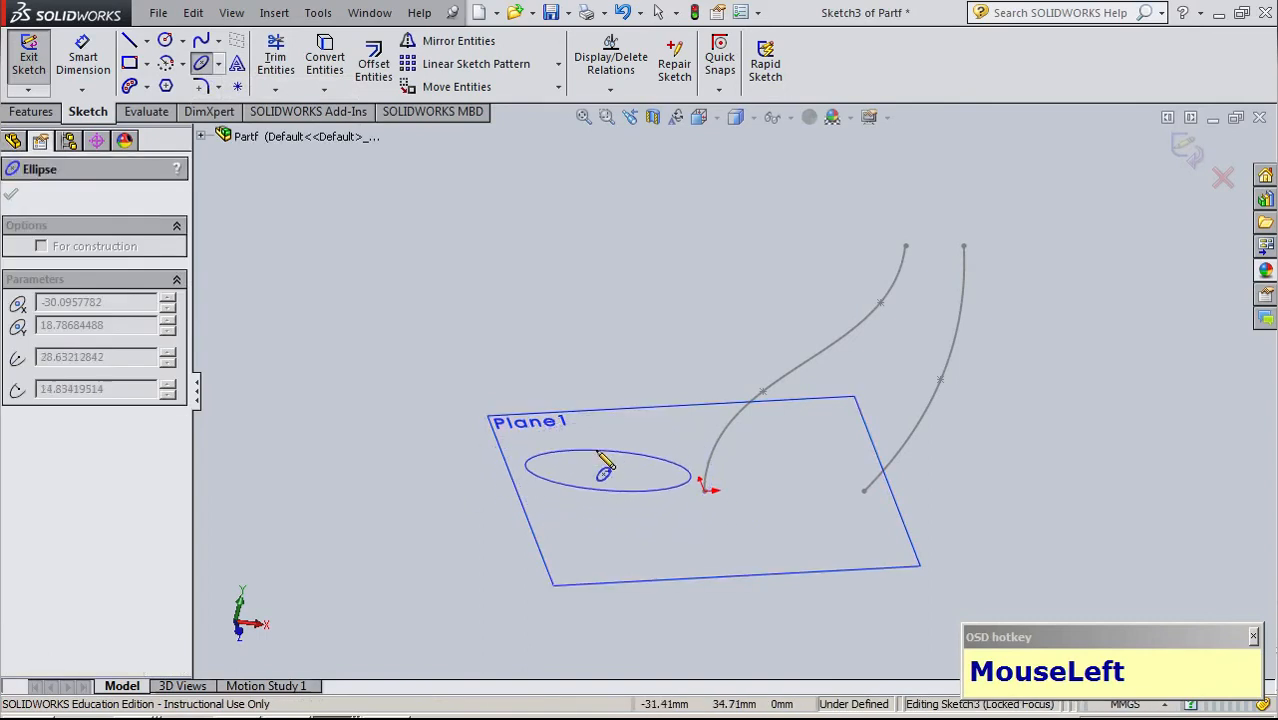
pyautogui.click(608, 452)
pyautogui.press('Escape')
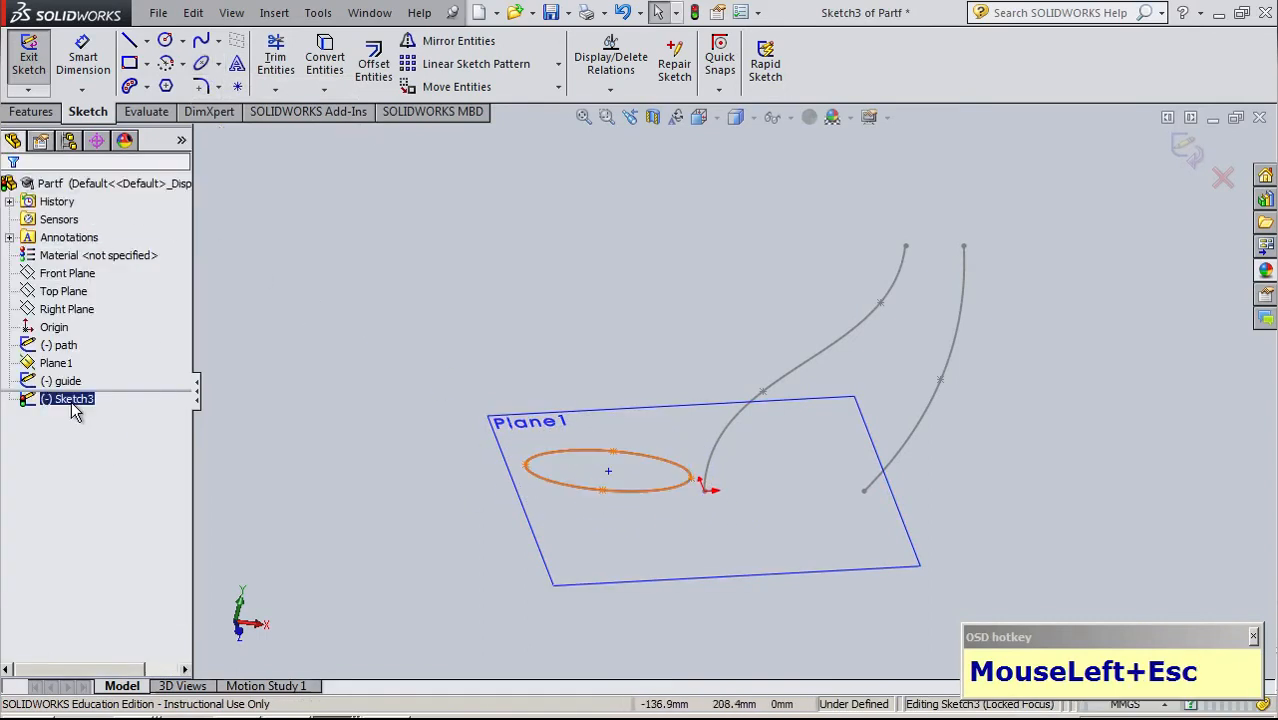
pyautogui.rightClick(72, 399)
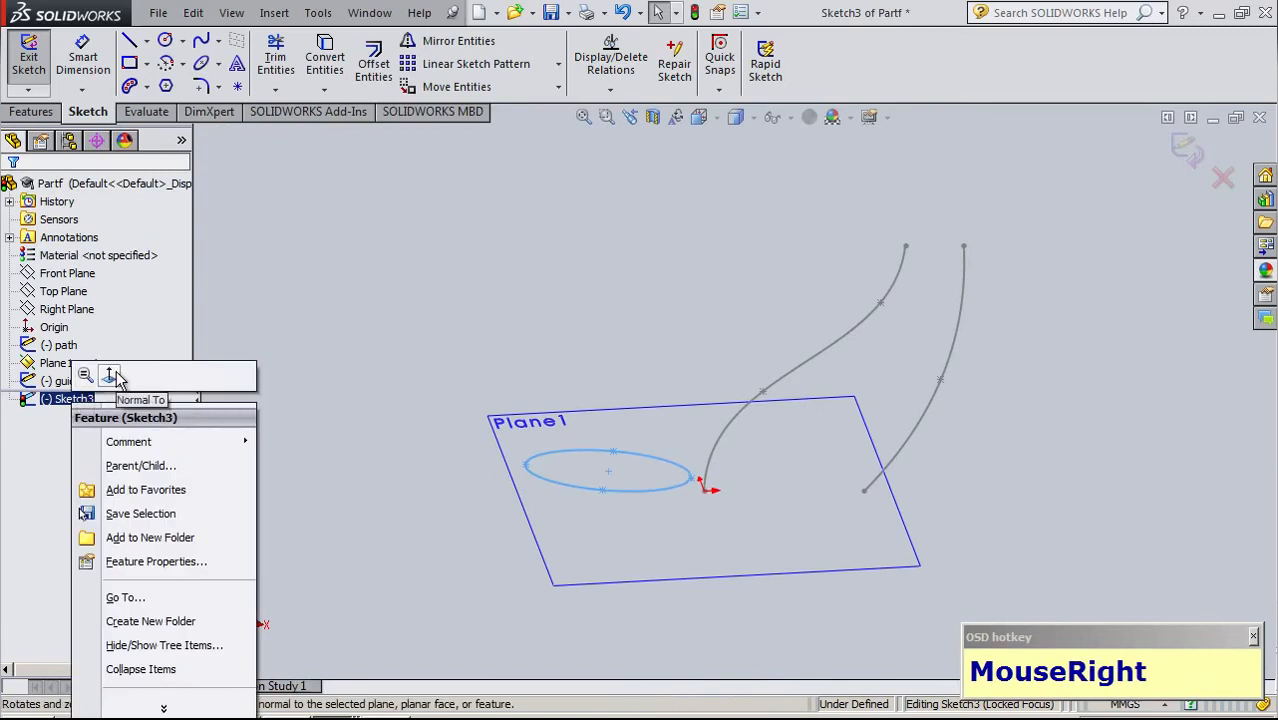
pyautogui.click(411, 278)
pyautogui.press('Escape')
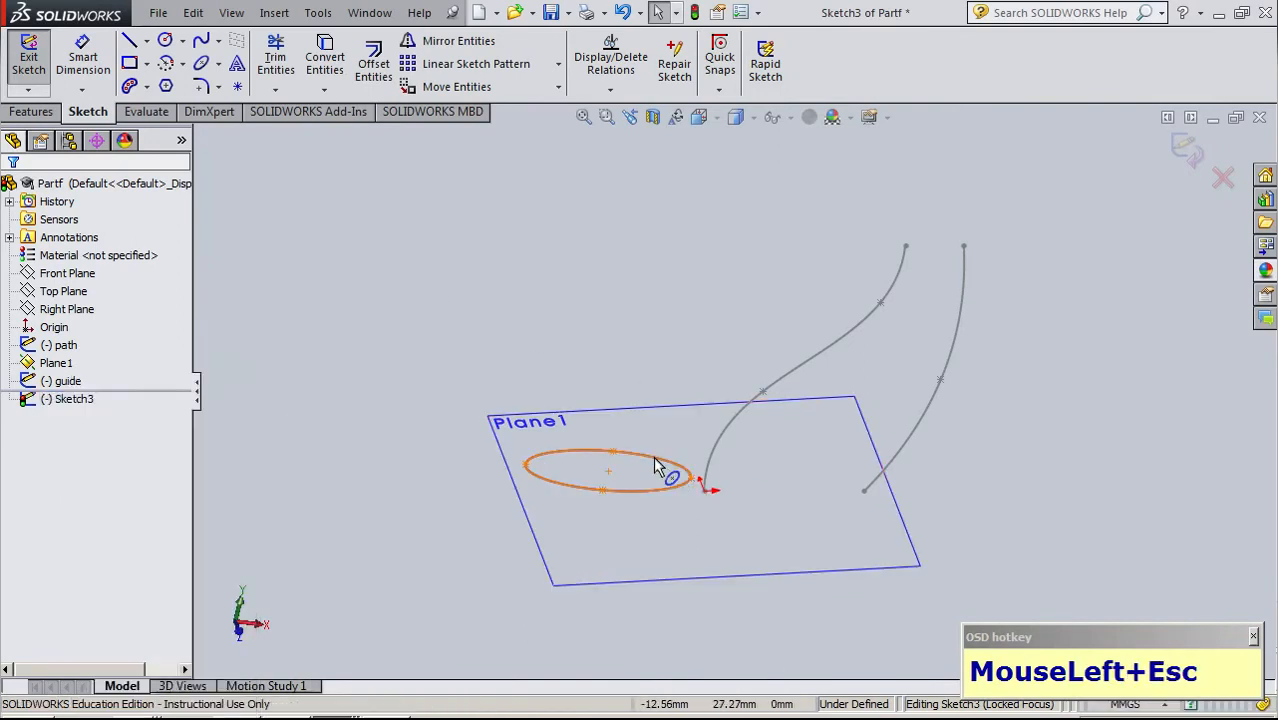
# Make the ellipse's centre coincident with the path spline, and delete that relation again
pyautogui.click(608, 469)
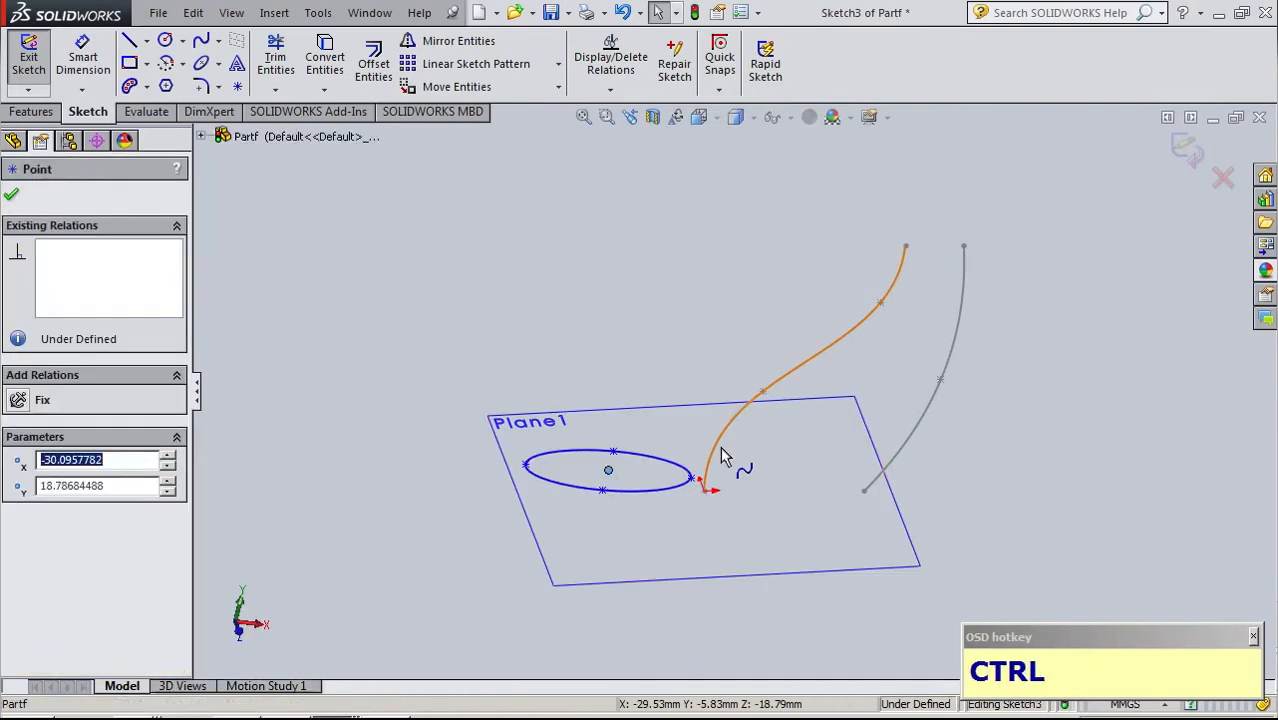
pyautogui.keyDown('ctrl'); pyautogui.click(722, 452); pyautogui.keyUp('ctrl')
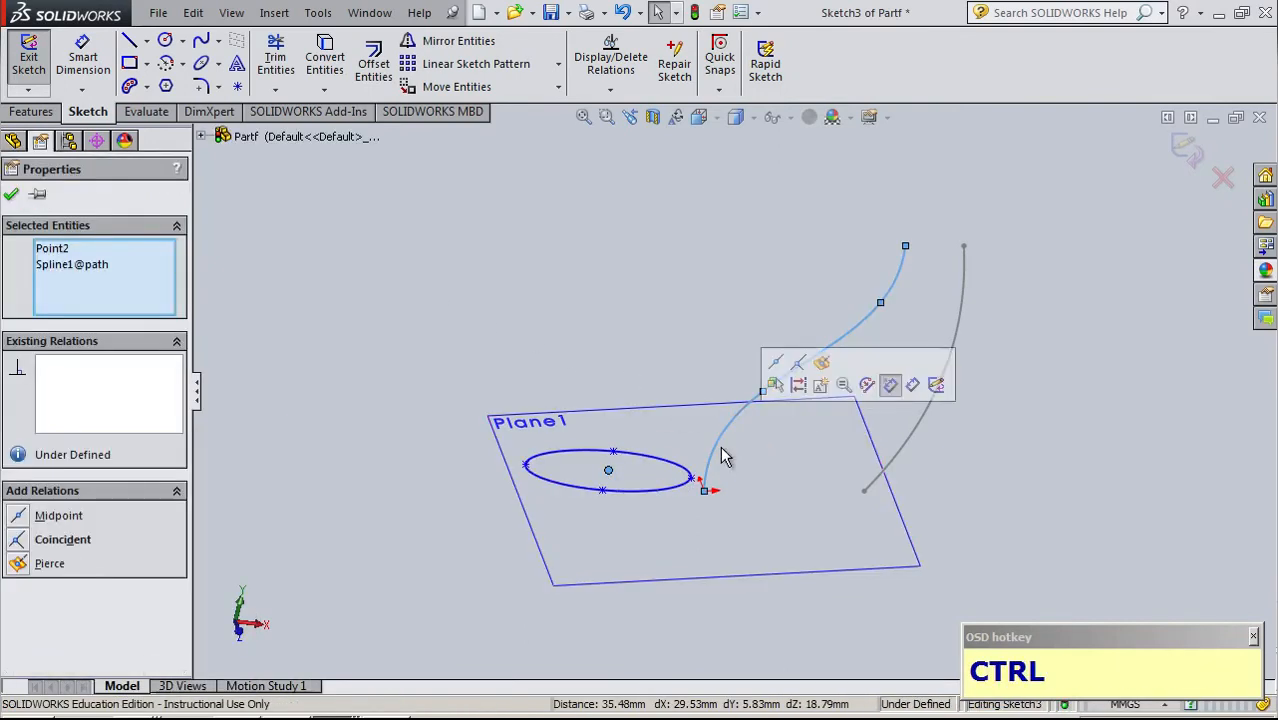
pyautogui.click(798, 363)
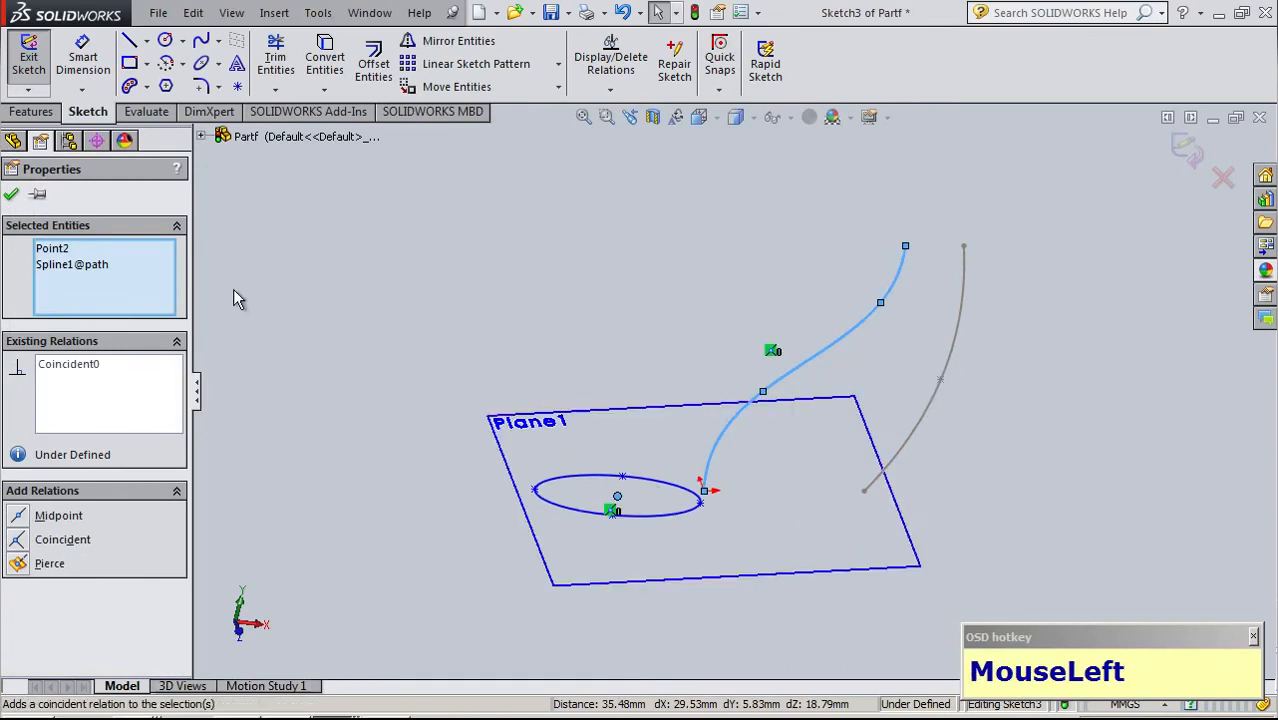
pyautogui.moveTo(727, 528)
pyautogui.mouseDown(button='middle')
pyautogui.moveTo(756, 485)
pyautogui.moveTo(618, 546)
pyautogui.moveTo(719, 553)
pyautogui.moveTo(722, 622)
pyautogui.moveTo(750, 469)
pyautogui.moveTo(912, 380)
pyautogui.moveTo(705, 531)
pyautogui.moveTo(699, 571)
pyautogui.moveTo(832, 437)
pyautogui.mouseUp(button='middle')
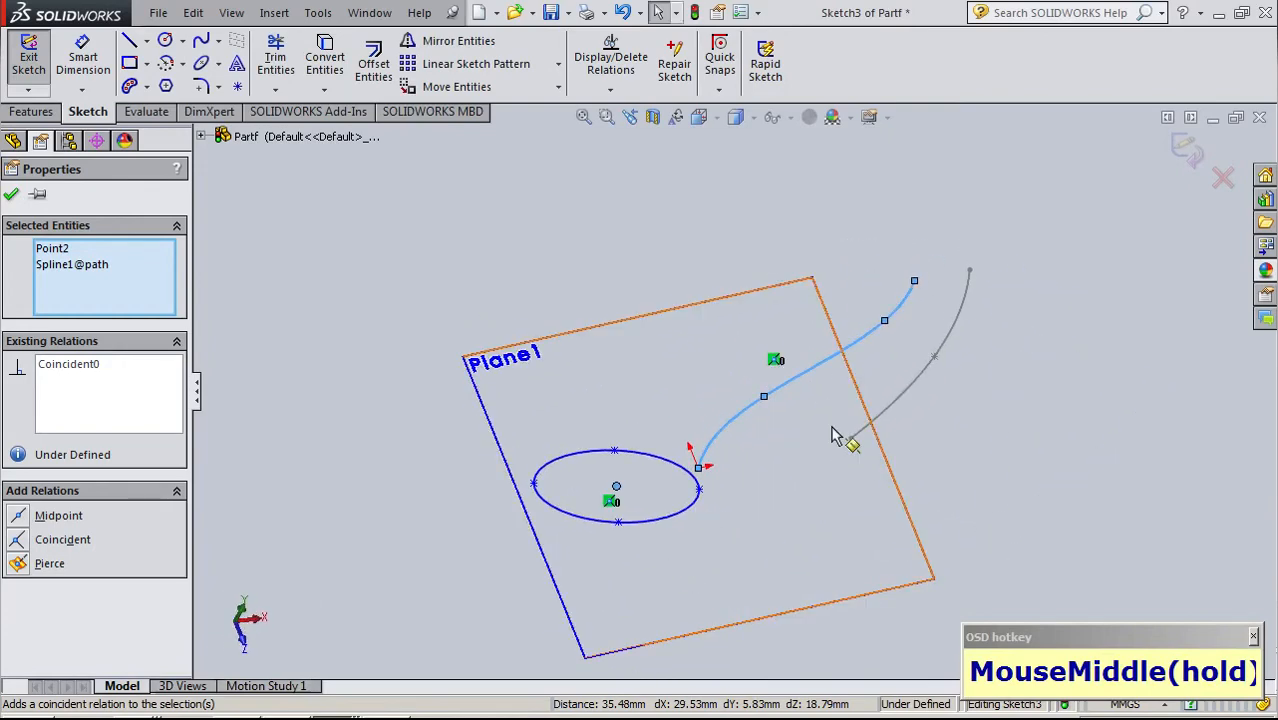
pyautogui.click(614, 505)
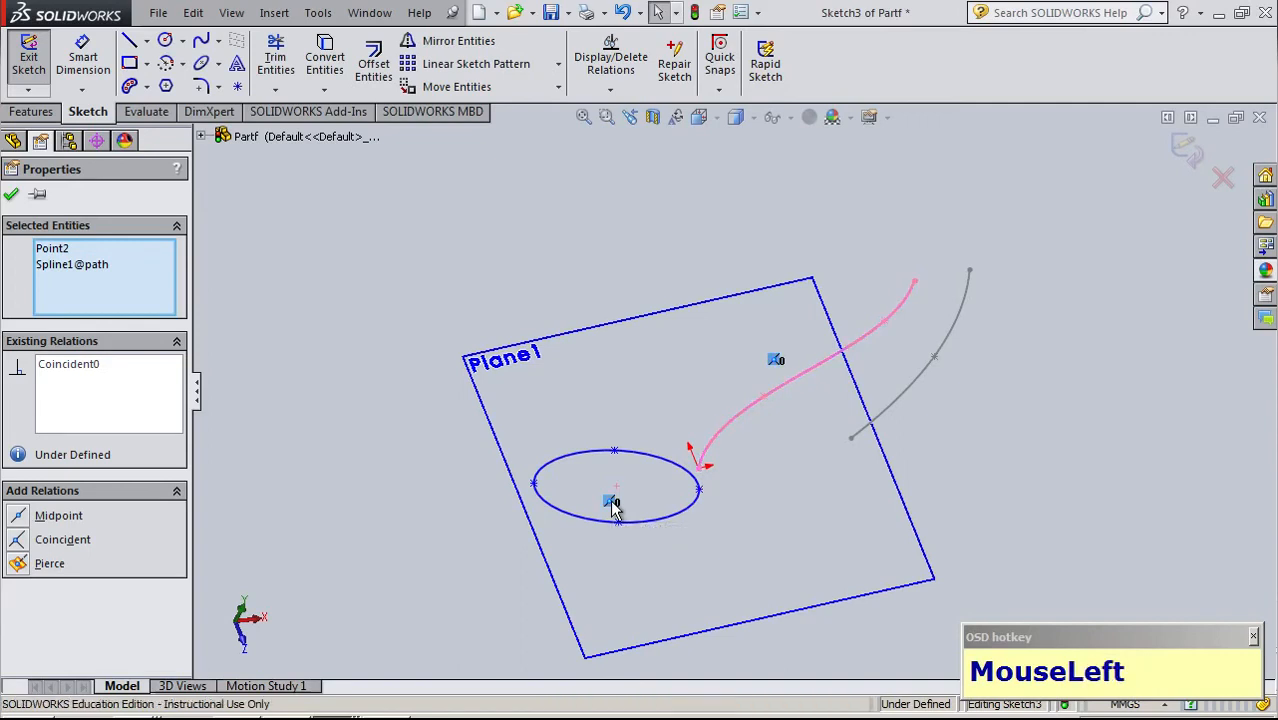
pyautogui.press('Delete')
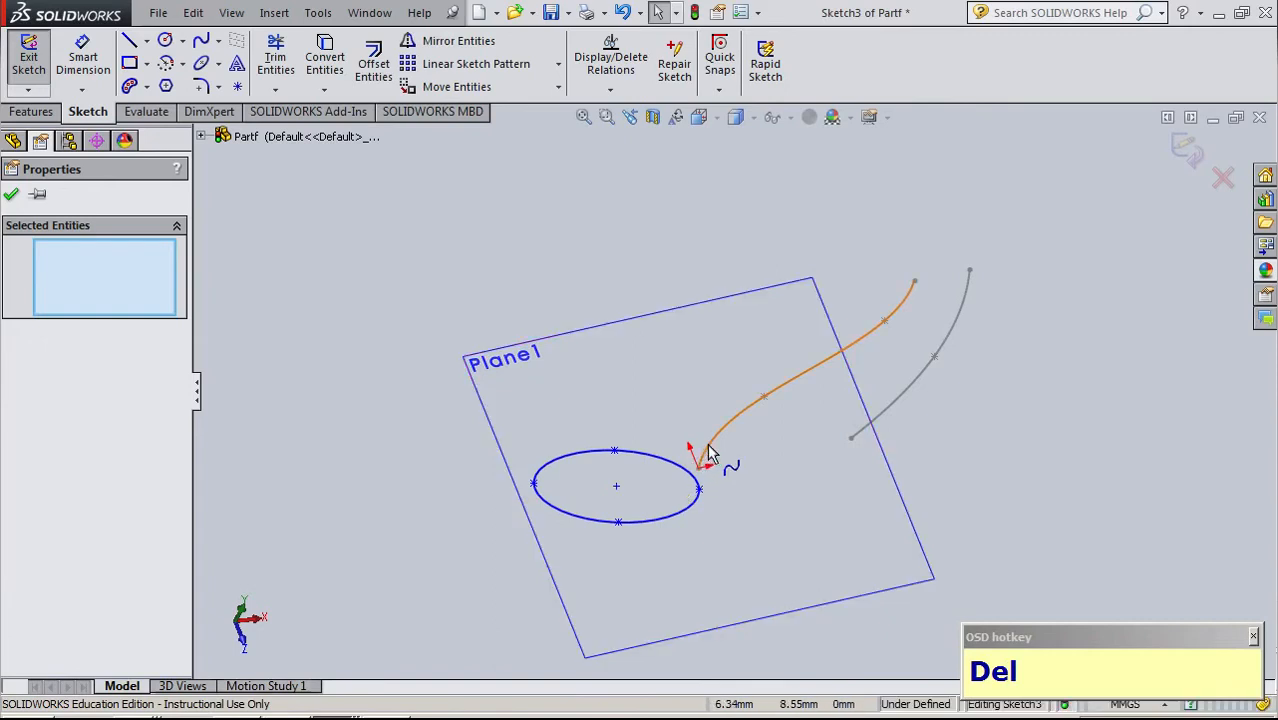
# Add a Pierce relation between the ellipse's centre point and the path spline
pyautogui.click(616, 487)
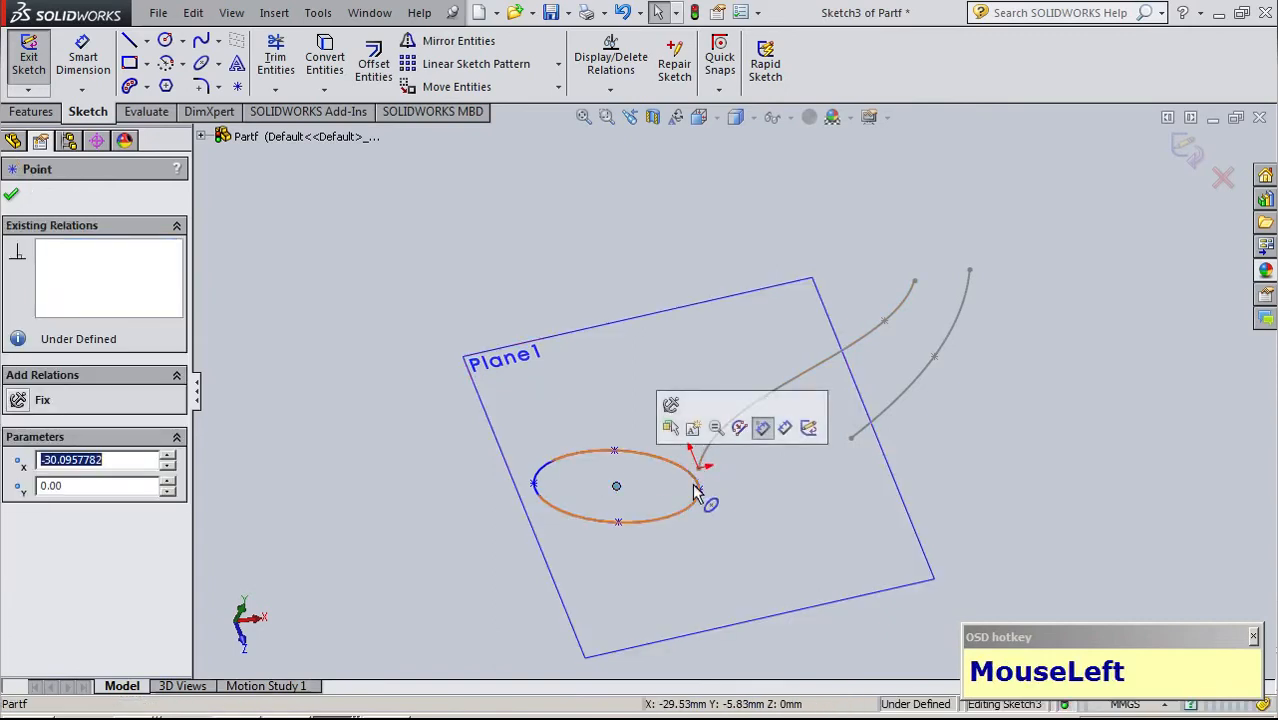
pyautogui.keyDown('ctrl'); pyautogui.click(706, 447); pyautogui.keyUp('ctrl')
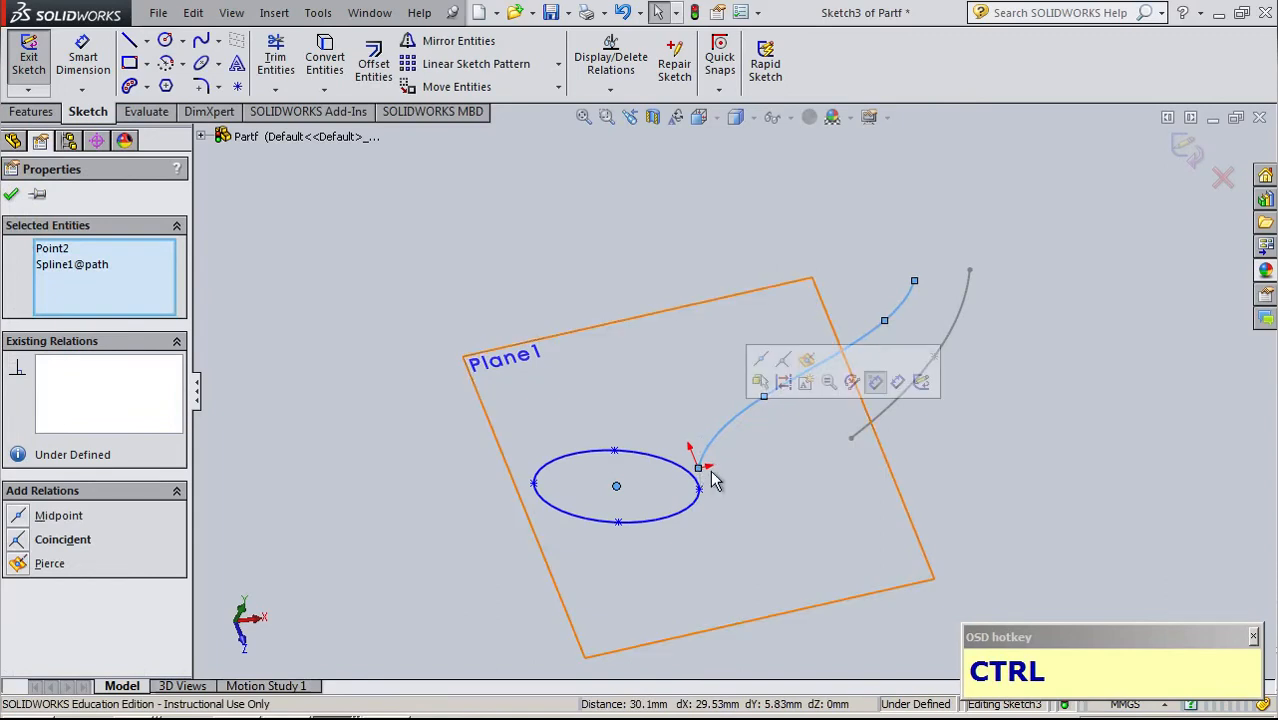
pyautogui.click(27, 566)
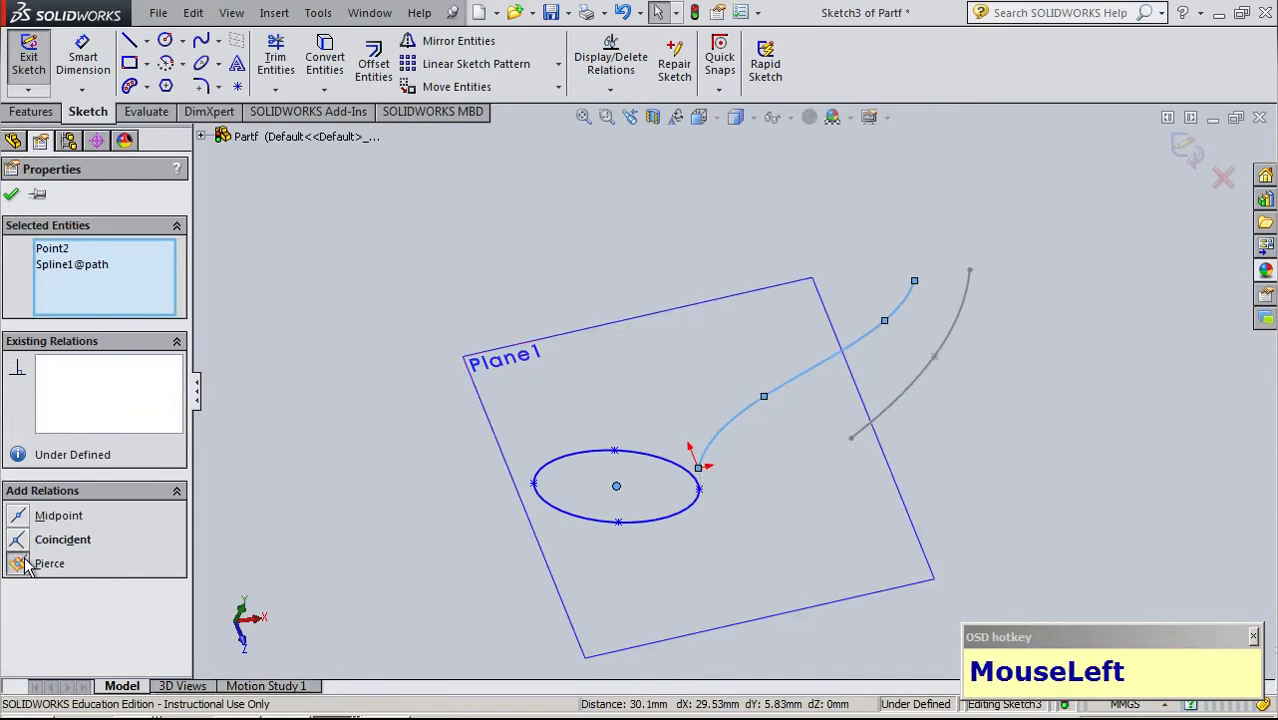
pyautogui.click(654, 548)
# Add a Pierce relation between the ellipse's major-axis point nearest the guide spline and that spline
pyautogui.scroll(-3, 950, 466)
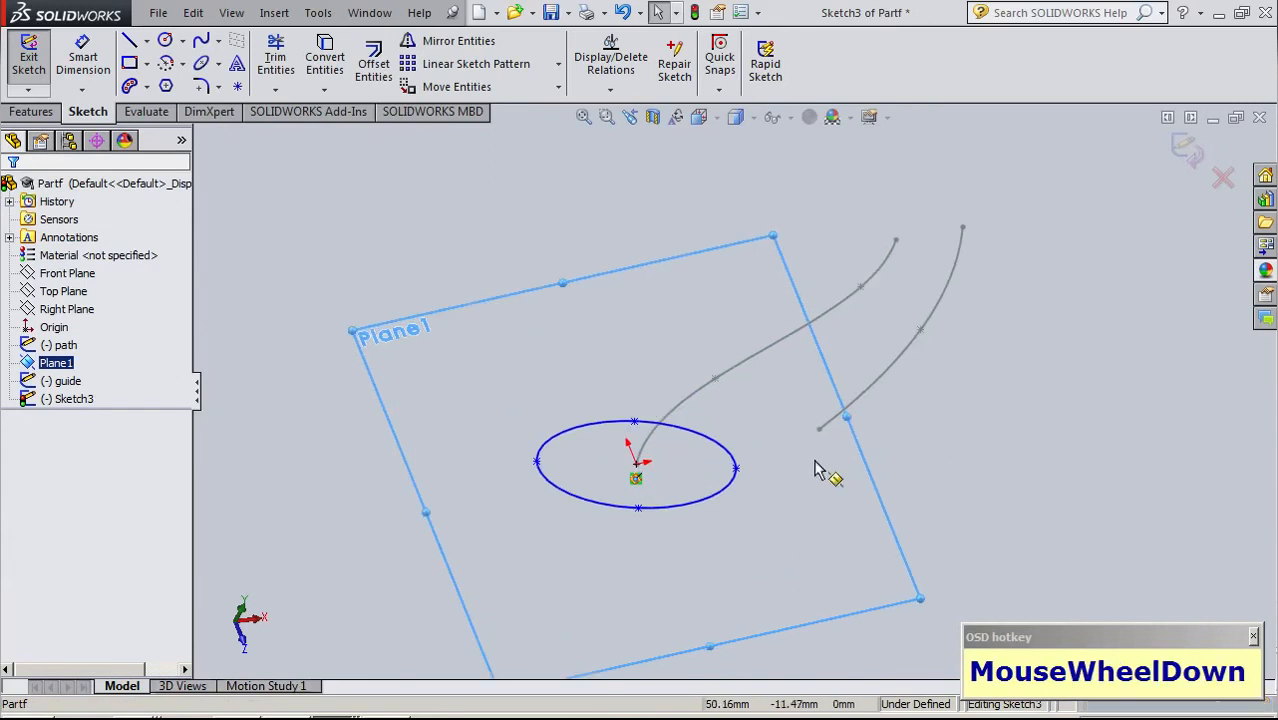
pyautogui.click(736, 468)
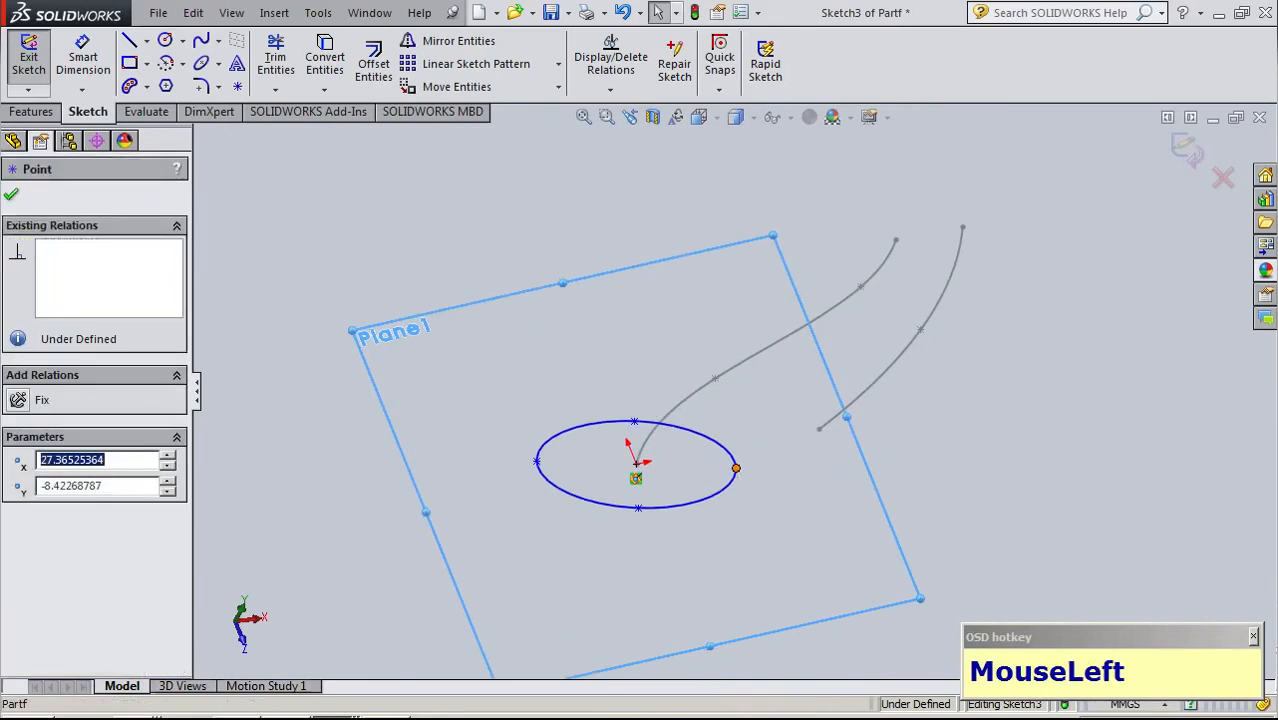
pyautogui.keyDown('ctrl'); pyautogui.click(898, 364); pyautogui.keyUp('ctrl')
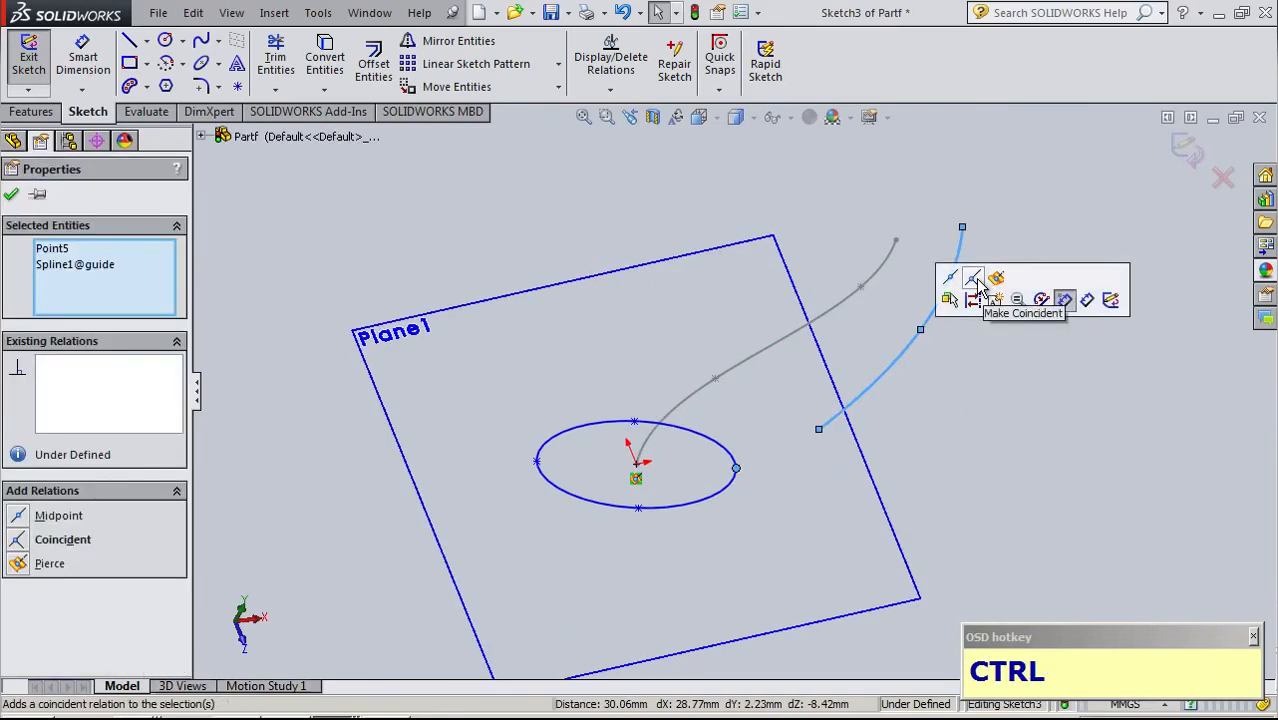
pyautogui.click(996, 281)
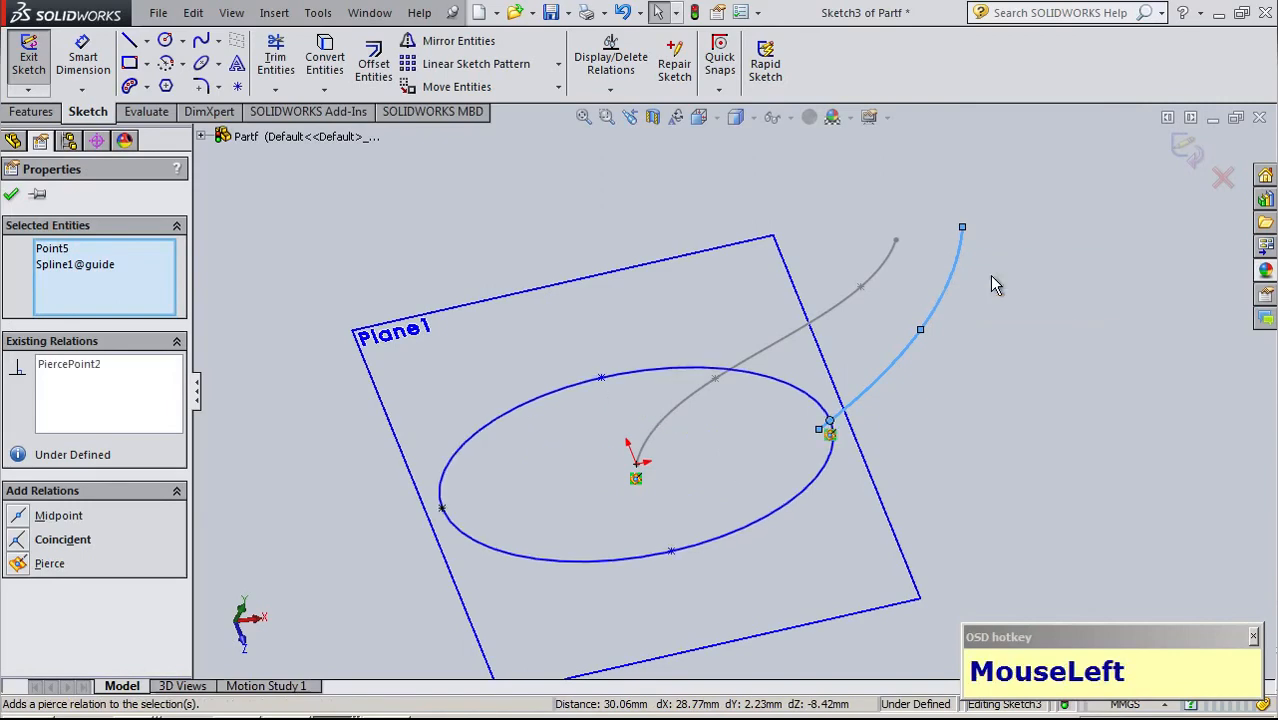
pyautogui.click(942, 501)
# Dimension the ellipse's minor axis to 60 mm between its two opposite points and exit the sketch
pyautogui.scroll(1, 972, 493)
pyautogui.moveTo(970, 492); pyautogui.dragTo(906, 464, button='middle')
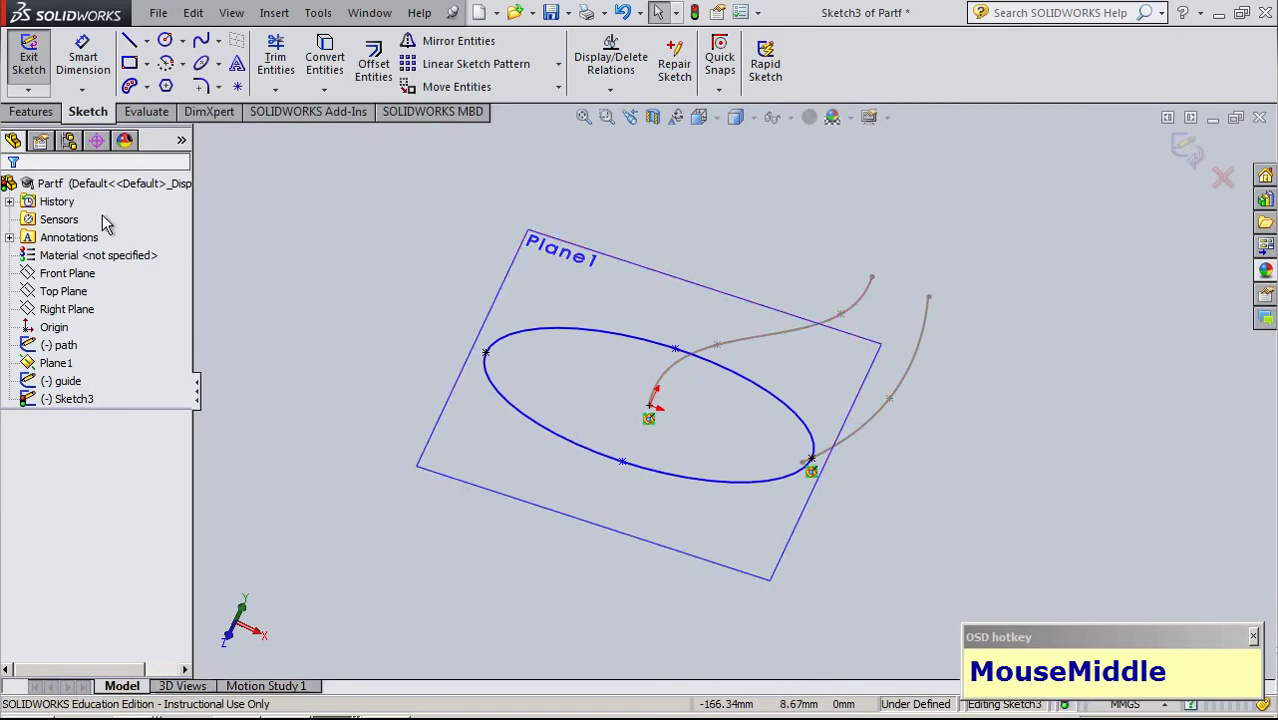
pyautogui.click(83, 60)
pyautogui.moveTo(676, 350); pyautogui.dragTo(410, 348)
pyautogui.write('60')
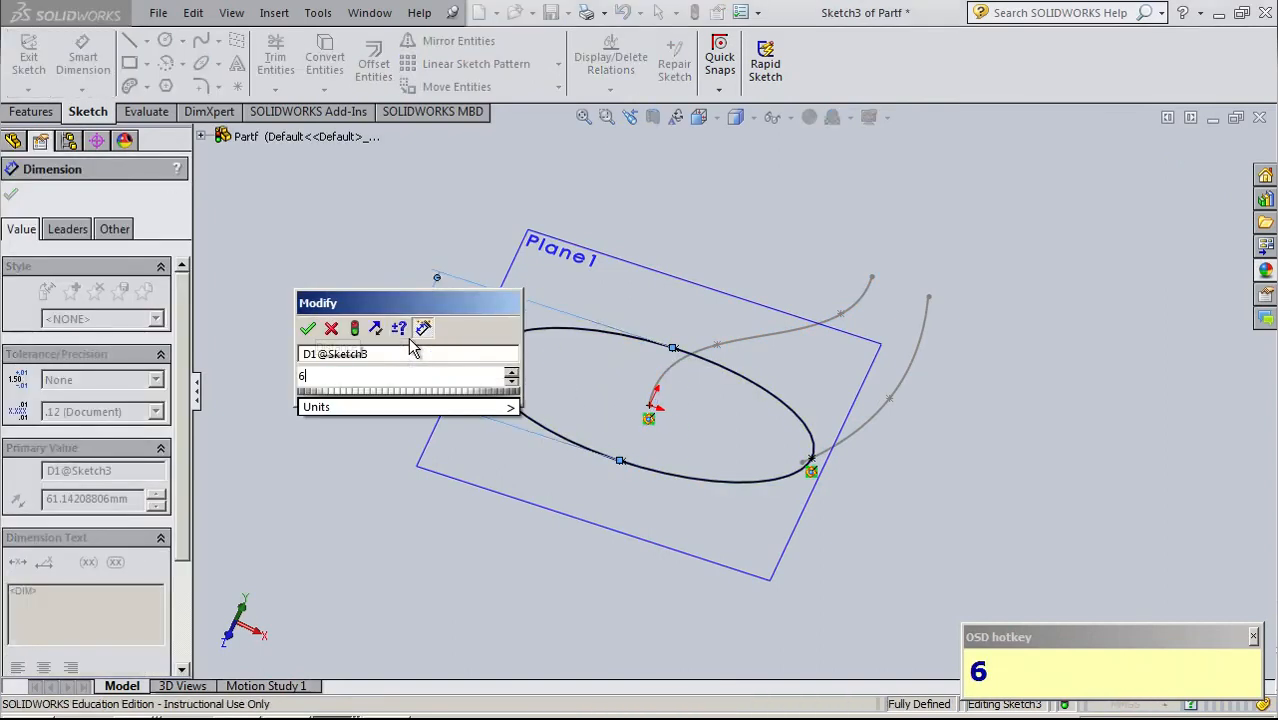
pyautogui.press('Return')
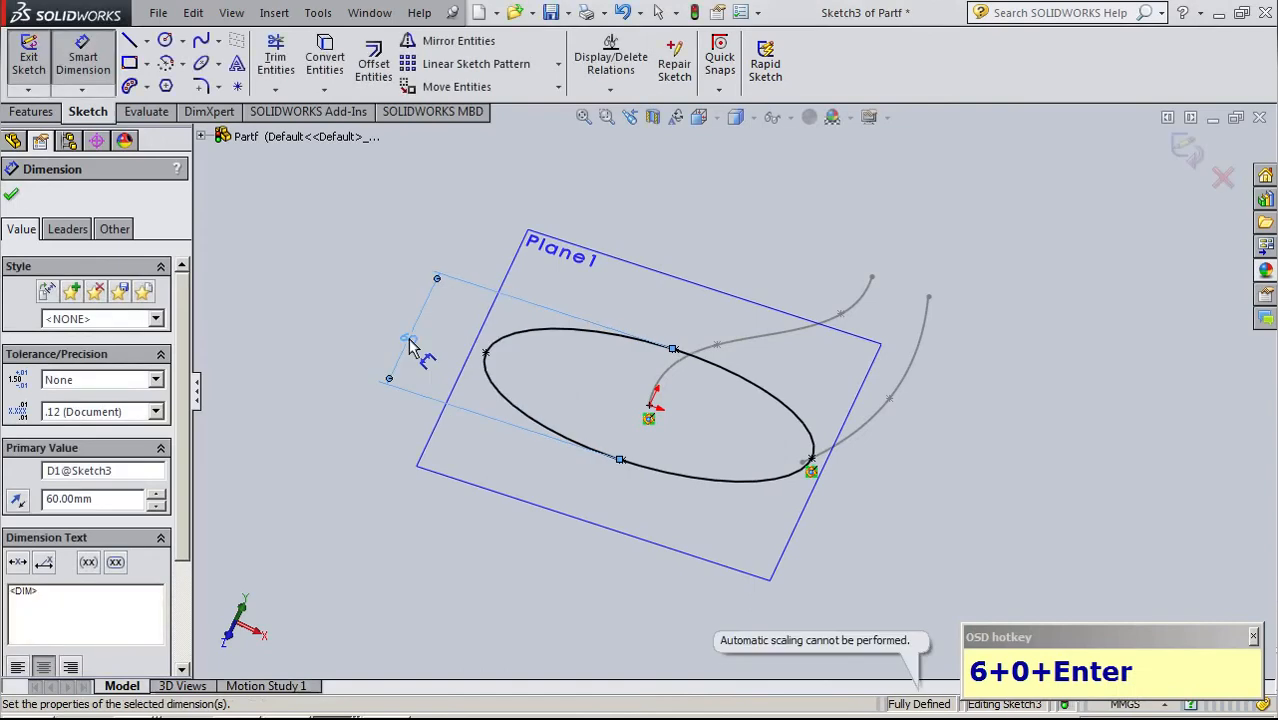
pyautogui.click(995, 480)
pyautogui.click(1188, 146)
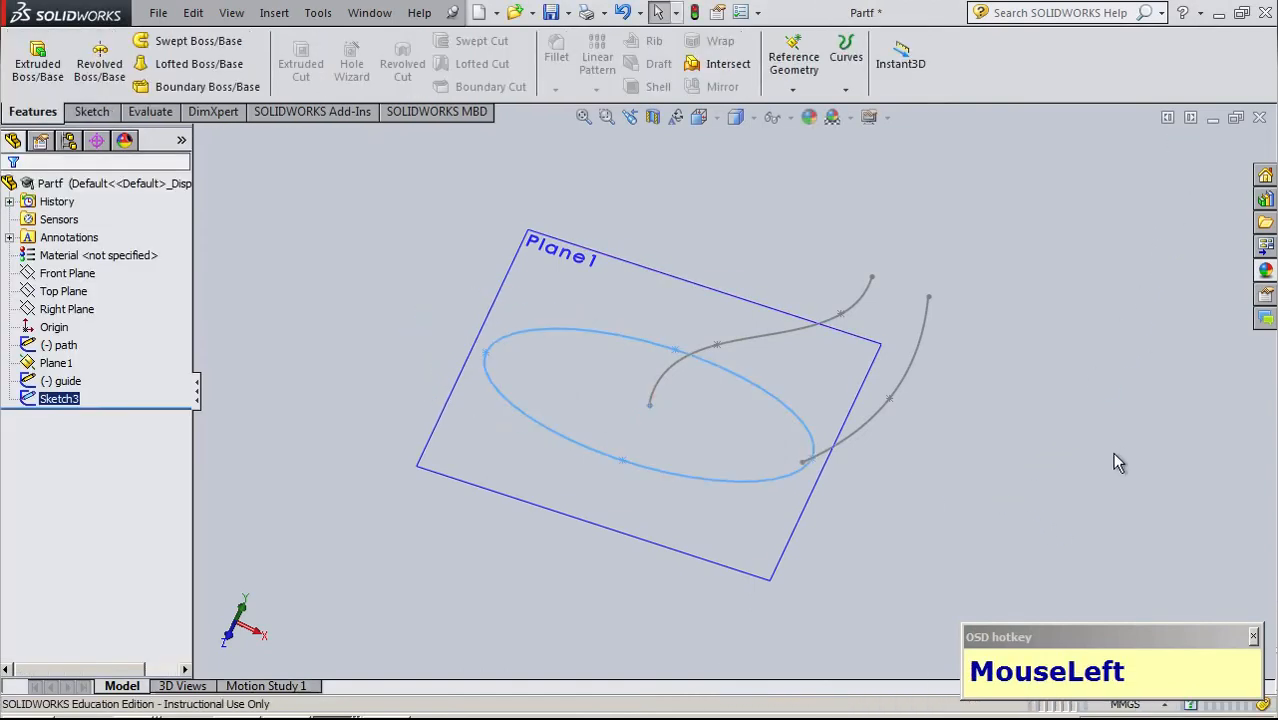
# Save the part and rename Sketch3, the ellipse sketch, as profile
pyautogui.hotkey('ctrl', 's')
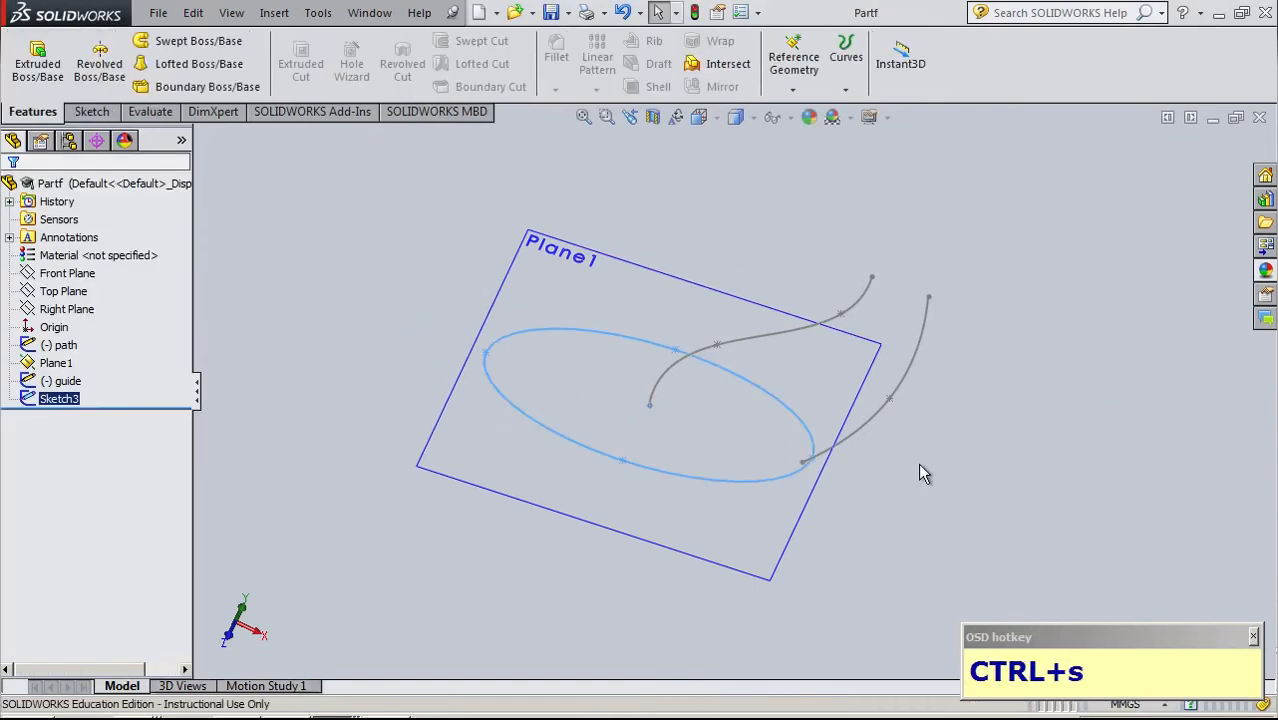
pyautogui.click(57, 399)
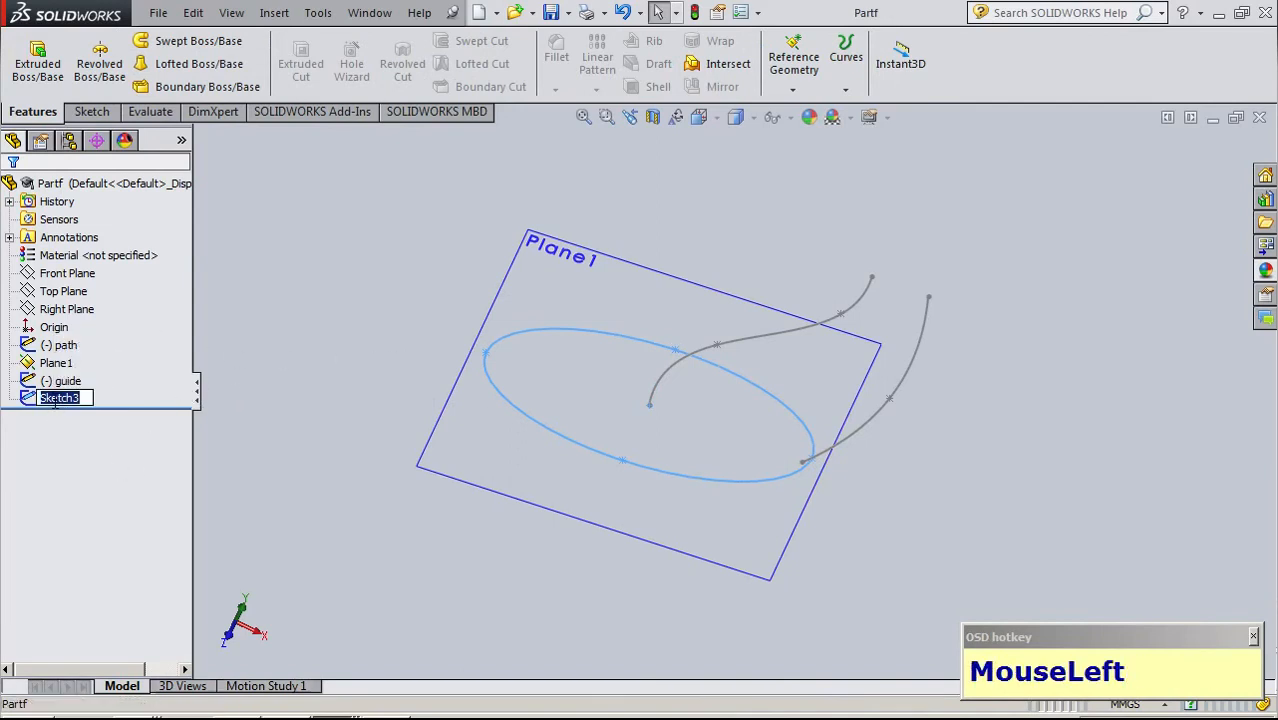
pyautogui.write('profile')
pyautogui.press('Return')
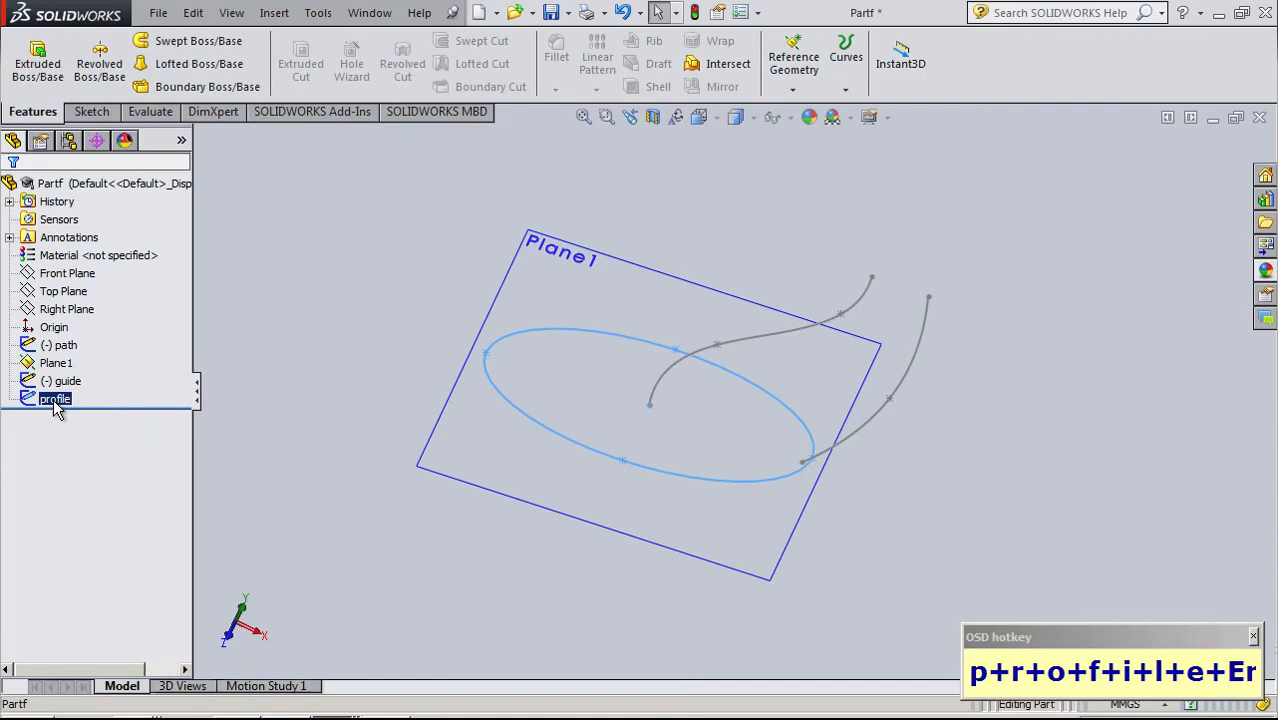
pyautogui.click(369, 379)
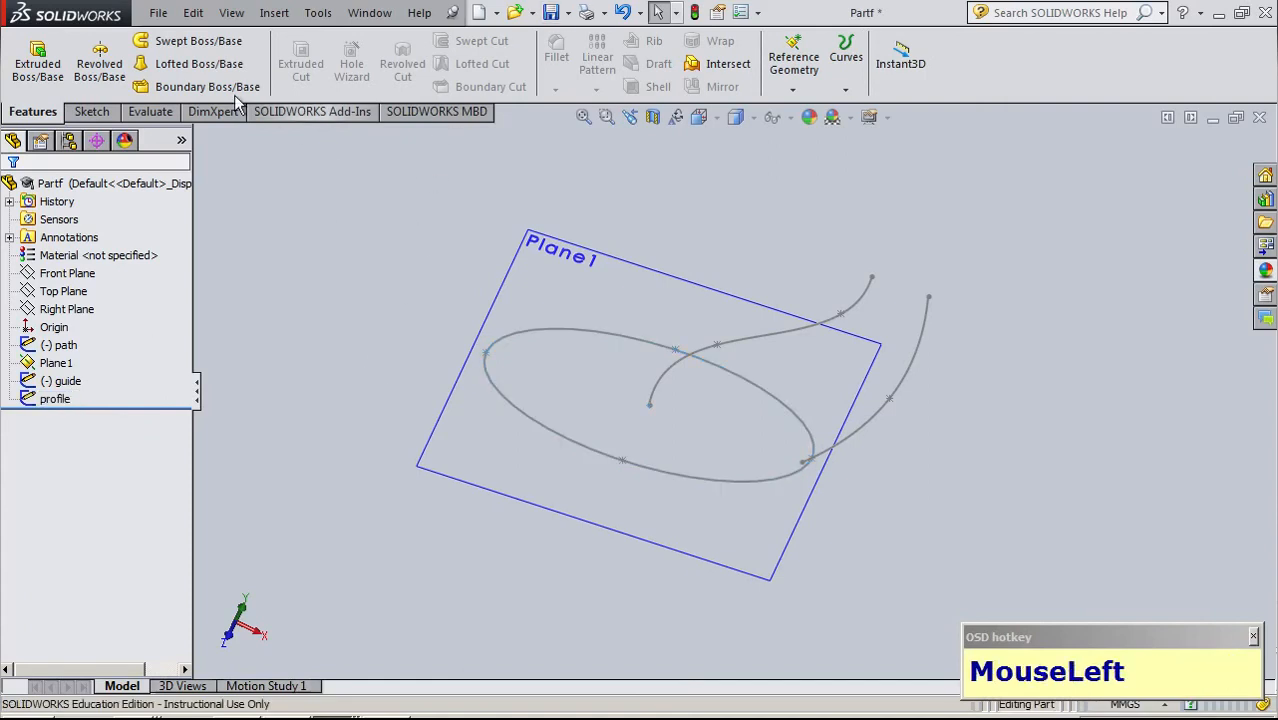
# Set up a Swept Boss/Base with the ellipse as profile and the S-shaped spline as path, and try building it without a guide curve
pyautogui.click(183, 44)
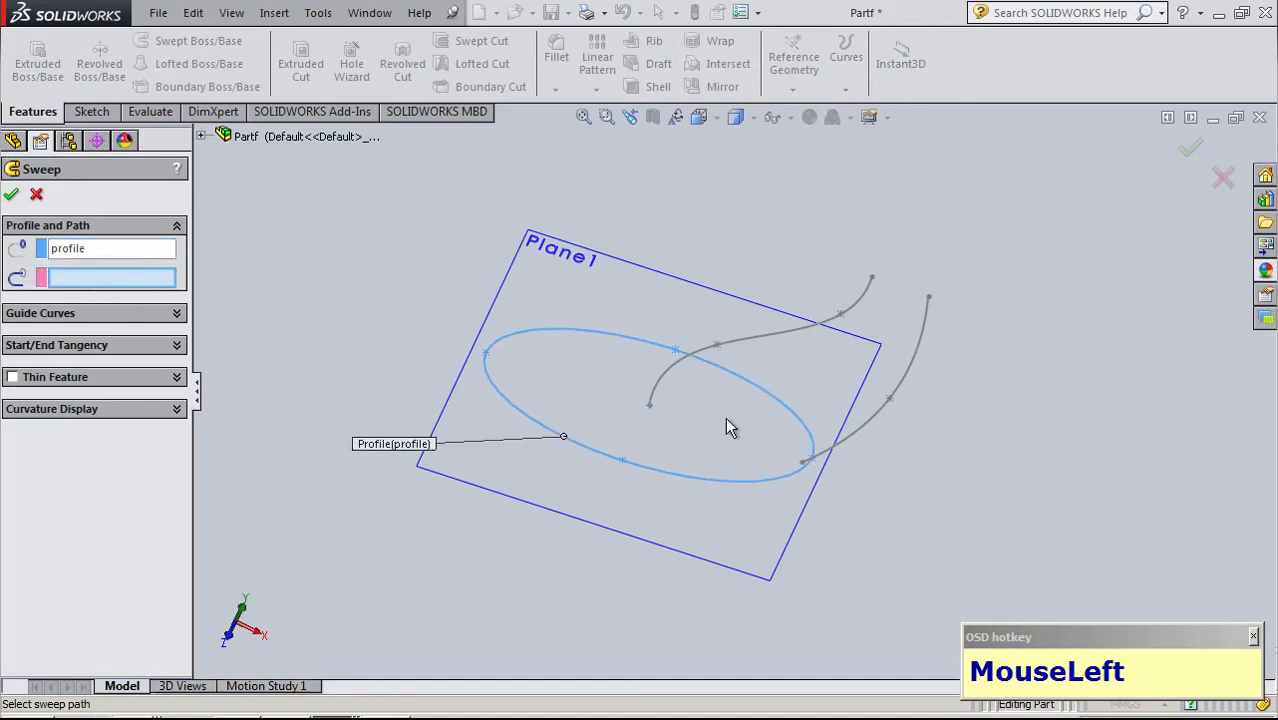
pyautogui.click(681, 357)
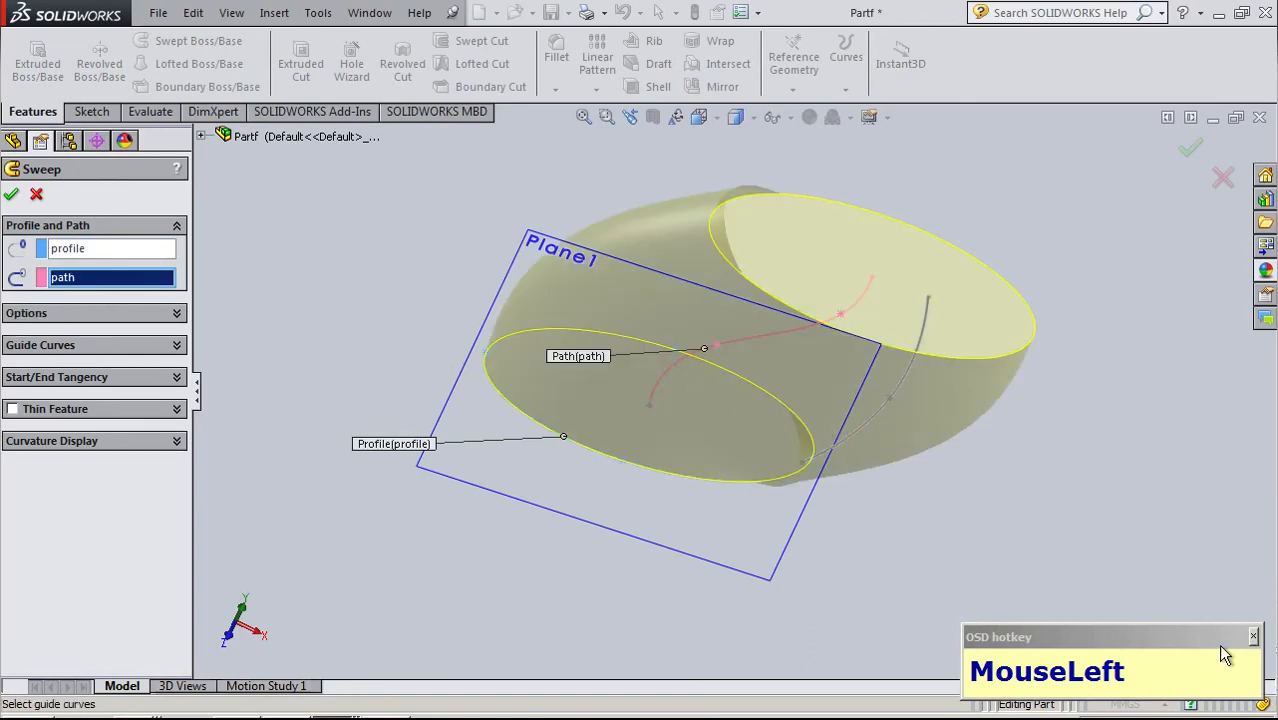
pyautogui.moveTo(1058, 582); pyautogui.dragTo(901, 379, button='middle')
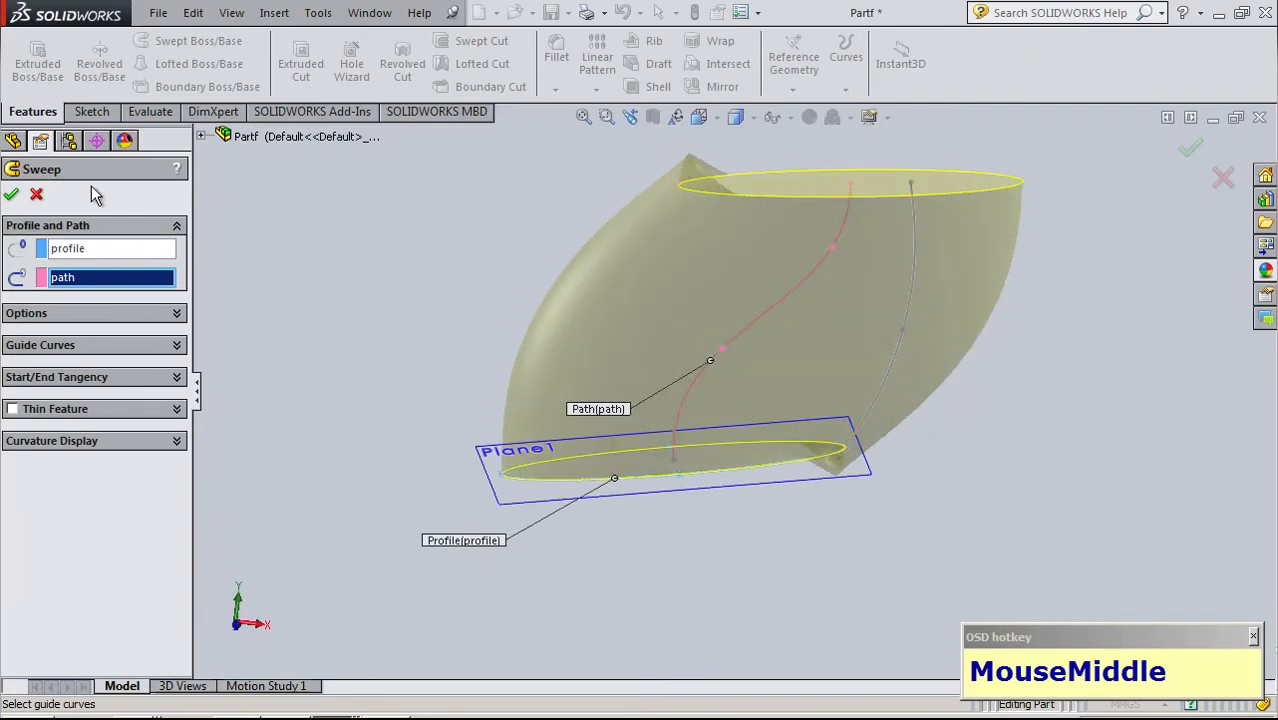
pyautogui.click(11, 194)
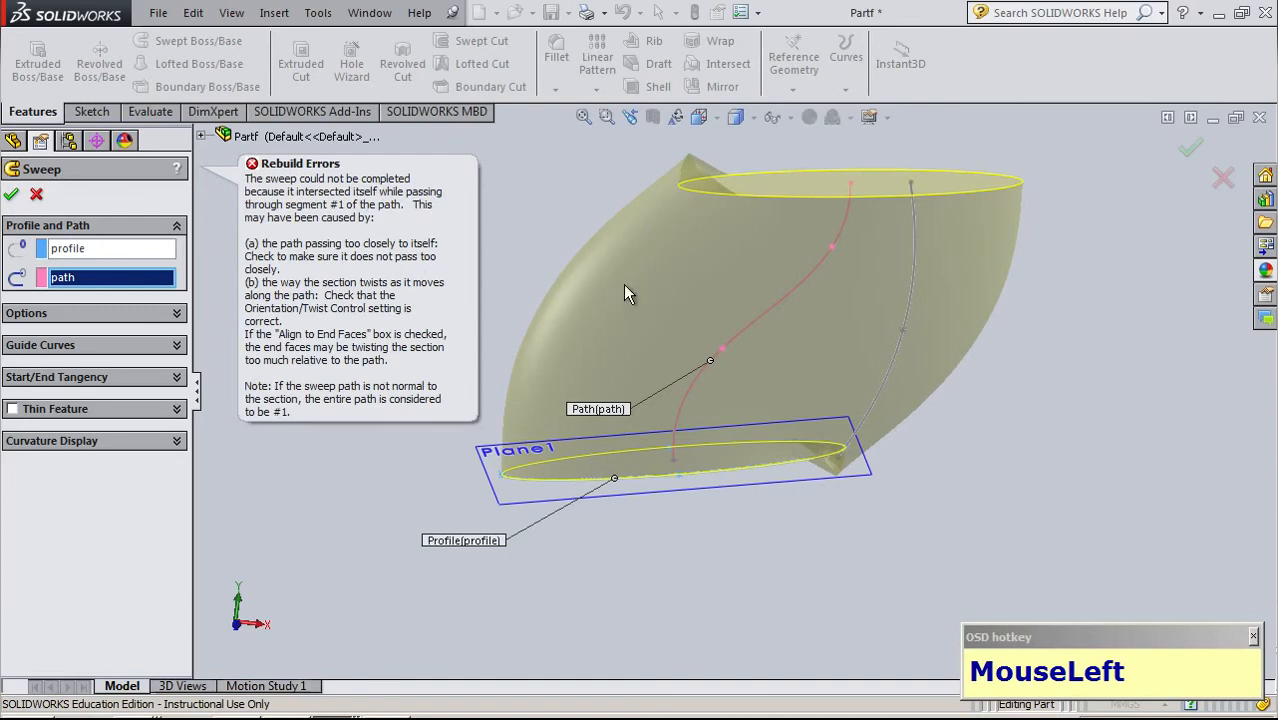
pyautogui.press('Escape')
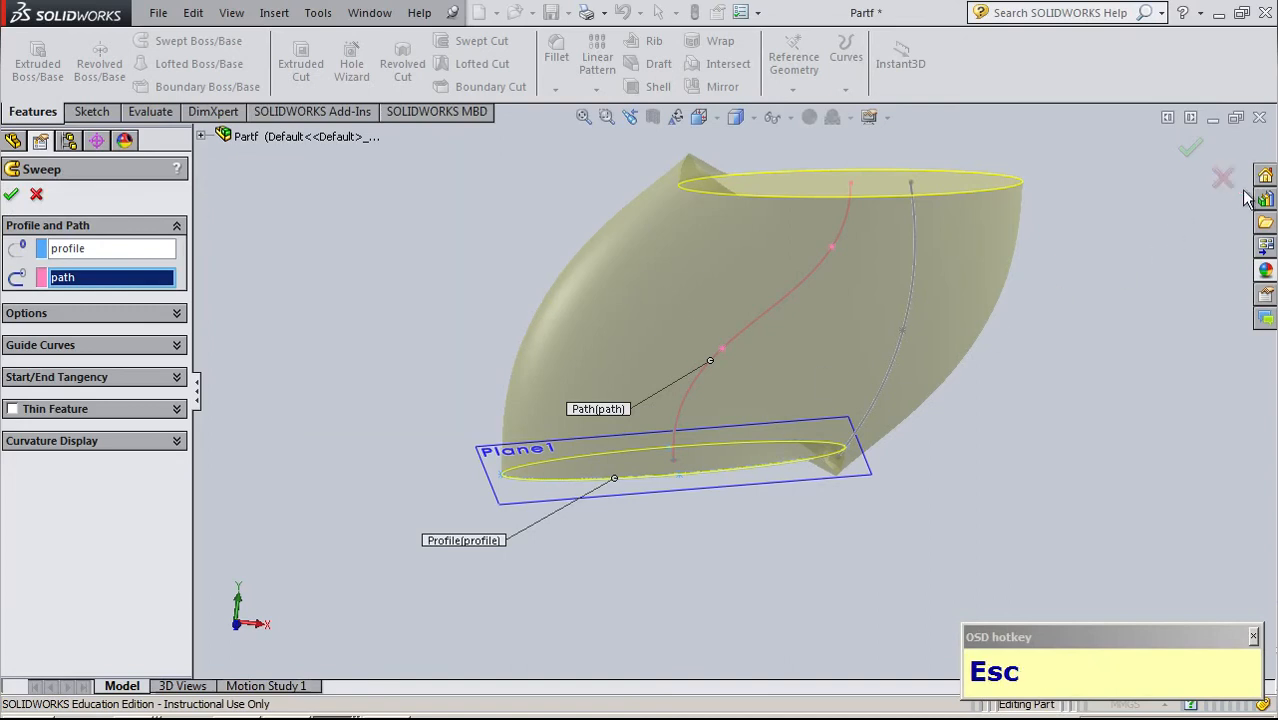
# Add the guide spline as the sweep's guide curve and complete the feature
pyautogui.click(70, 346)
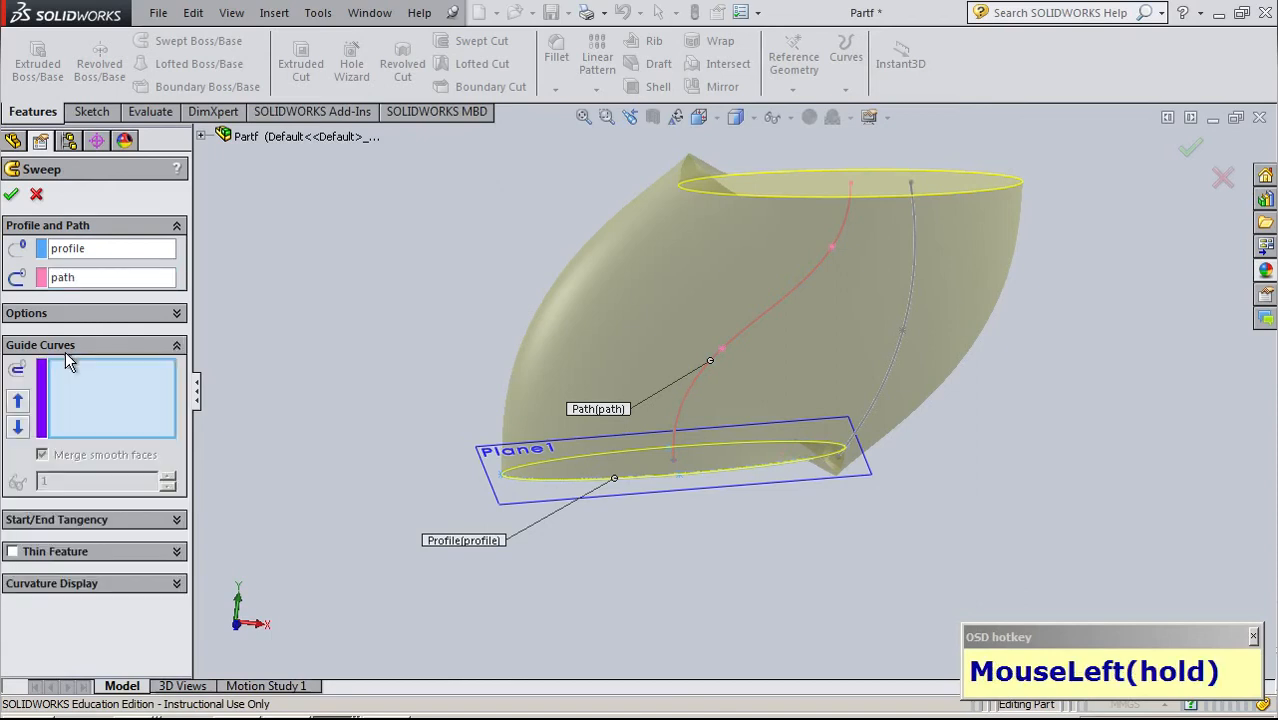
pyautogui.click(905, 314)
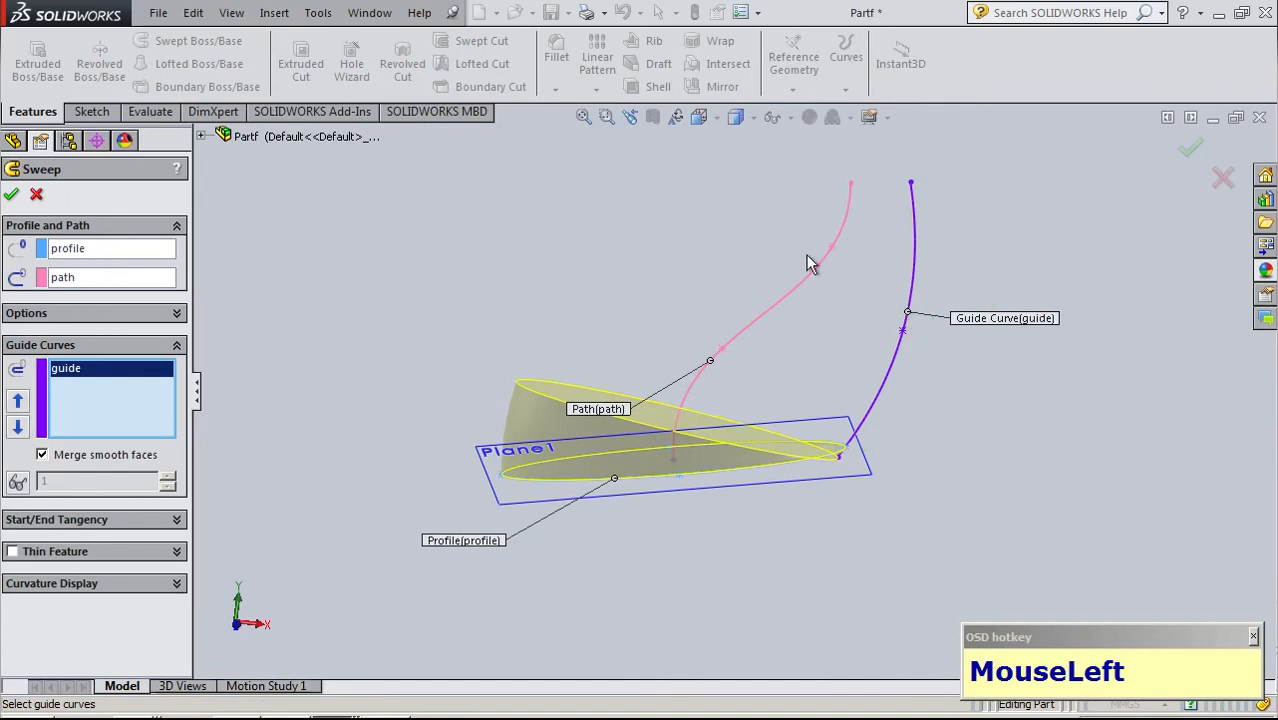
pyautogui.click(1190, 148)
pyautogui.click(952, 467)
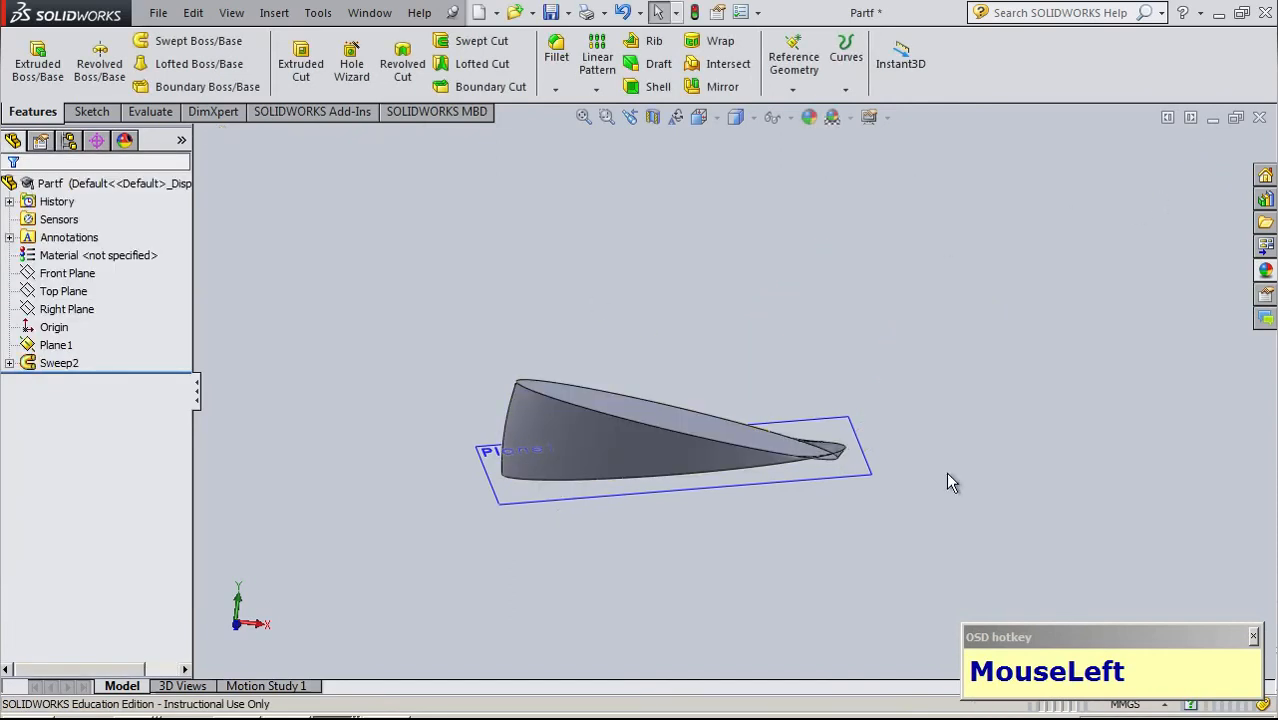
# Edit the sweep feature to set both its start and end tangency types to Path Tangent
pyautogui.click(45, 364)
pyautogui.click(50, 318)
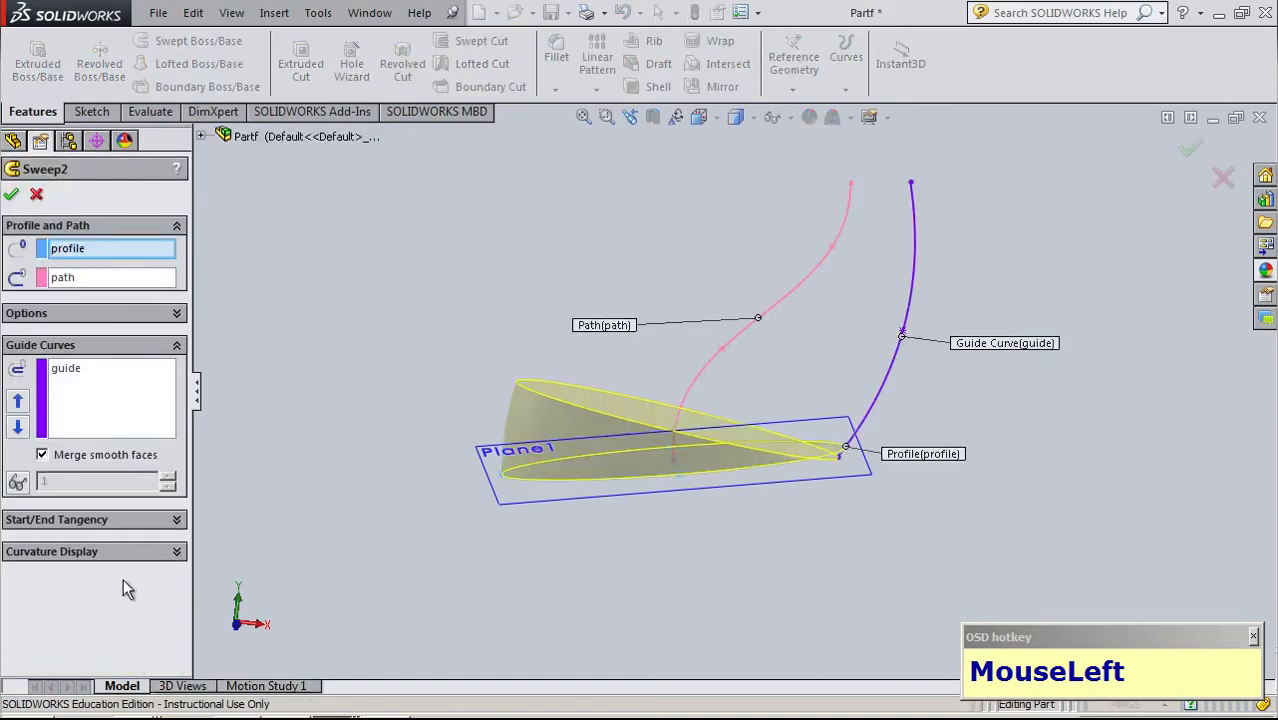
pyautogui.click(85, 519)
pyautogui.moveTo(148, 556); pyautogui.dragTo(94, 589)
pyautogui.click(100, 608)
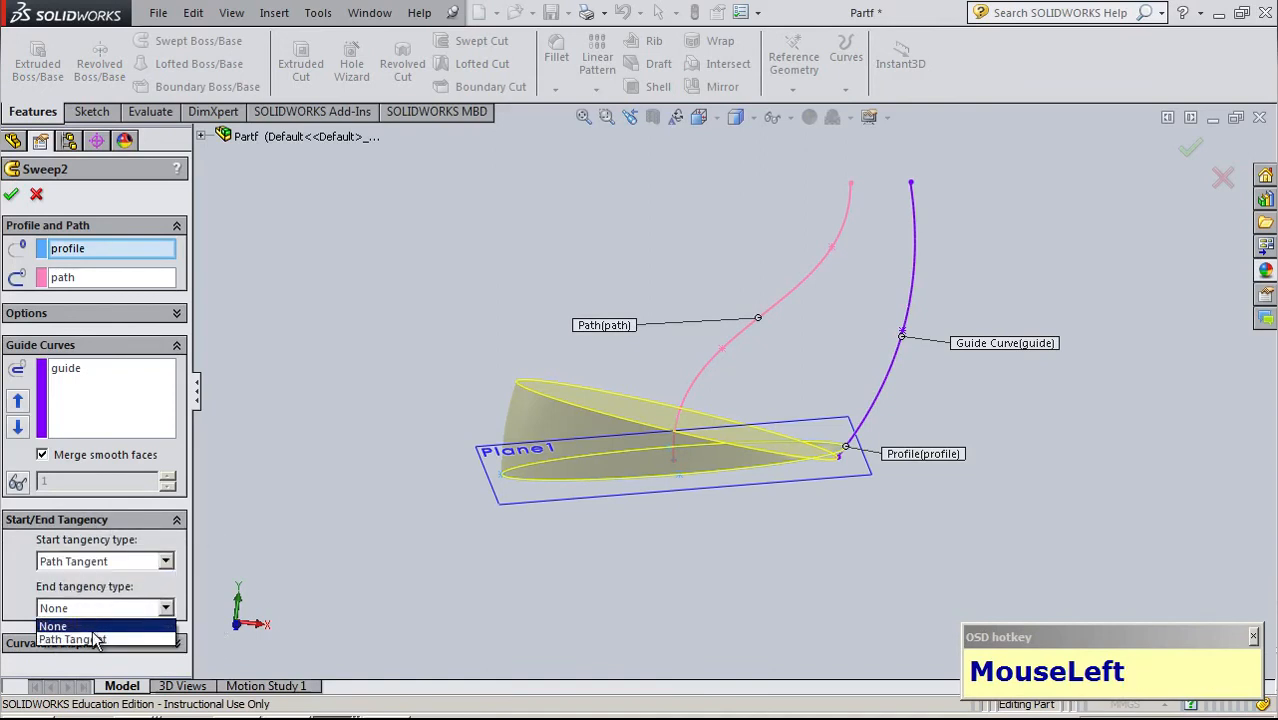
pyautogui.click(70, 640)
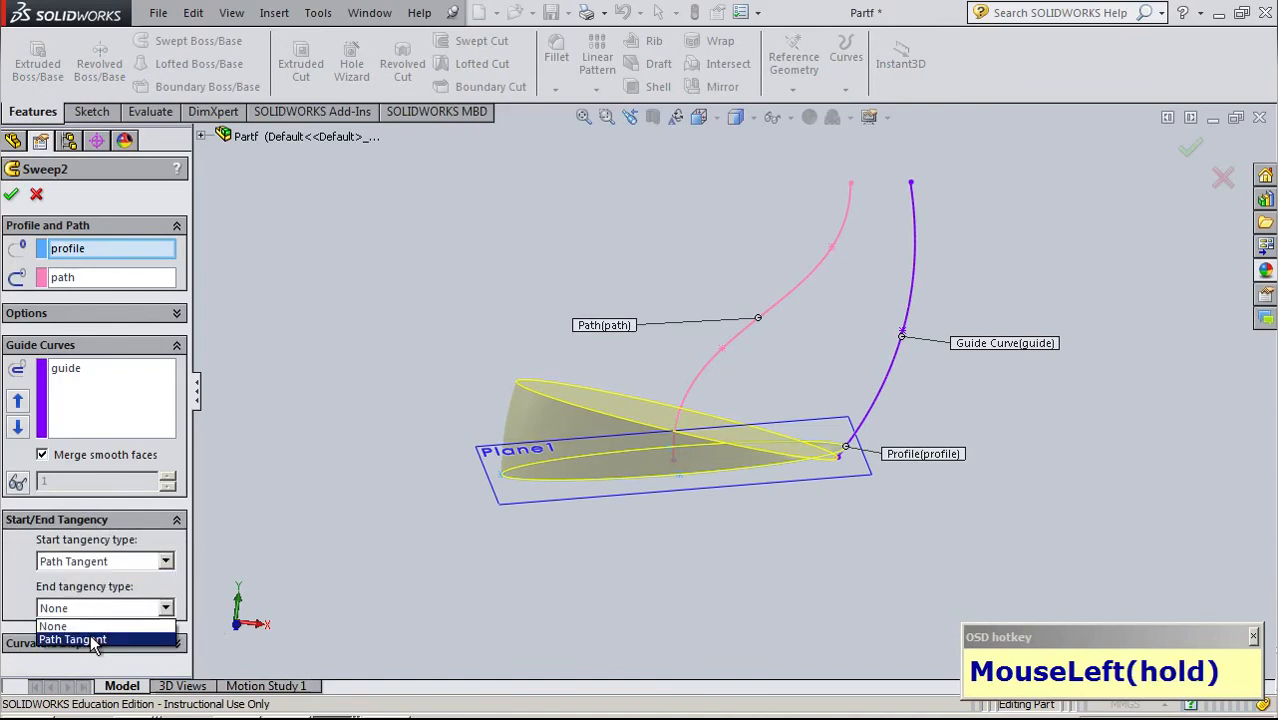
pyautogui.click(11, 194)
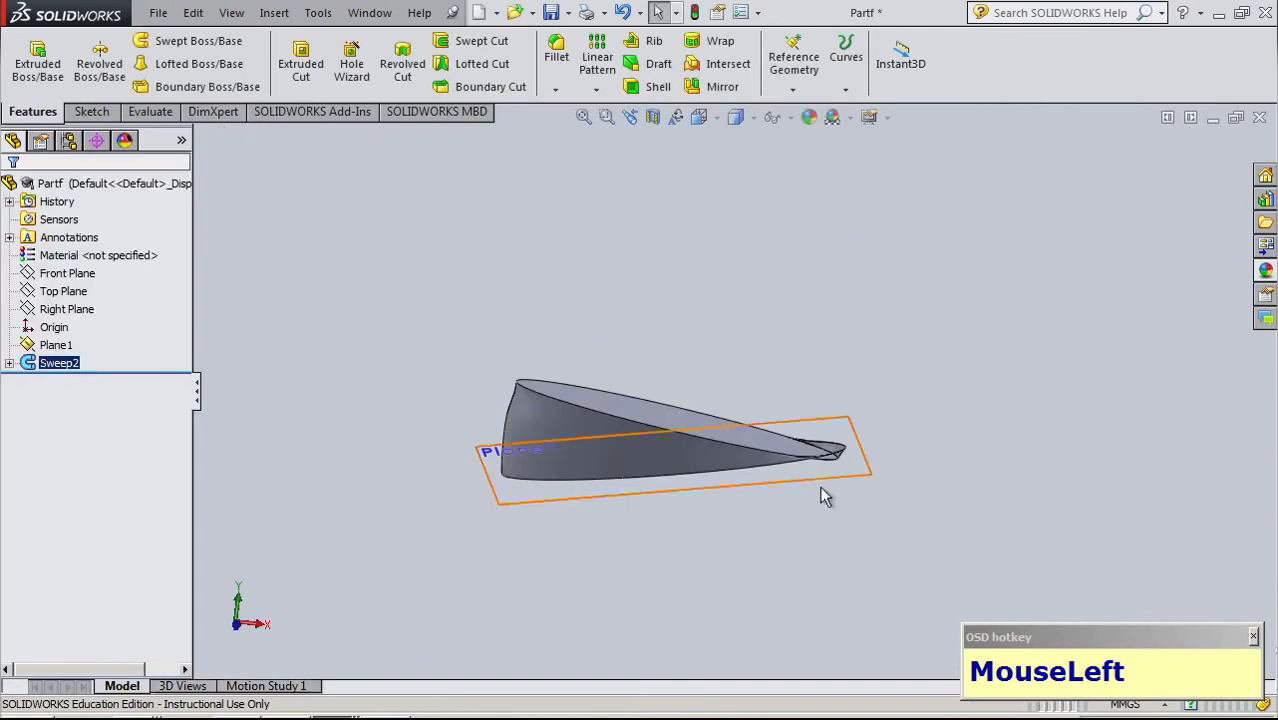
# Reshape the path sketch's spline by moving its two interior points and its upper endpoint, stopping the rebuild for repair
pyautogui.click(9, 363)
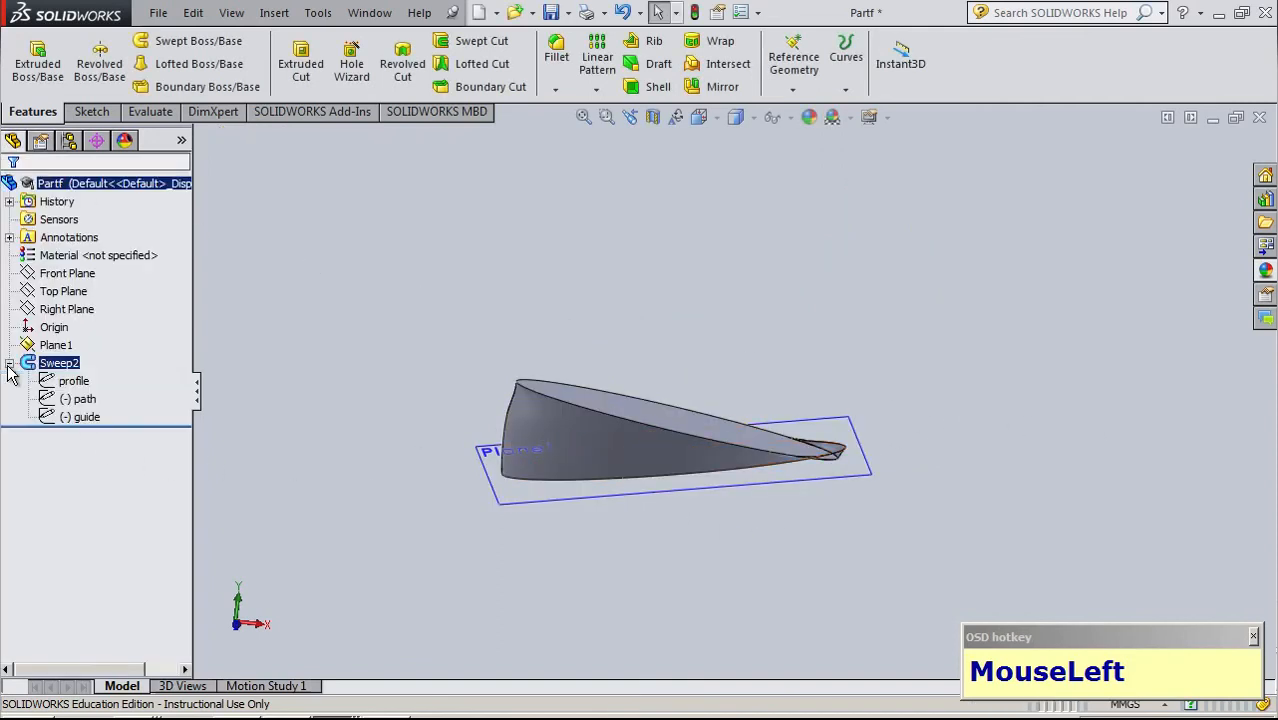
pyautogui.click(84, 400)
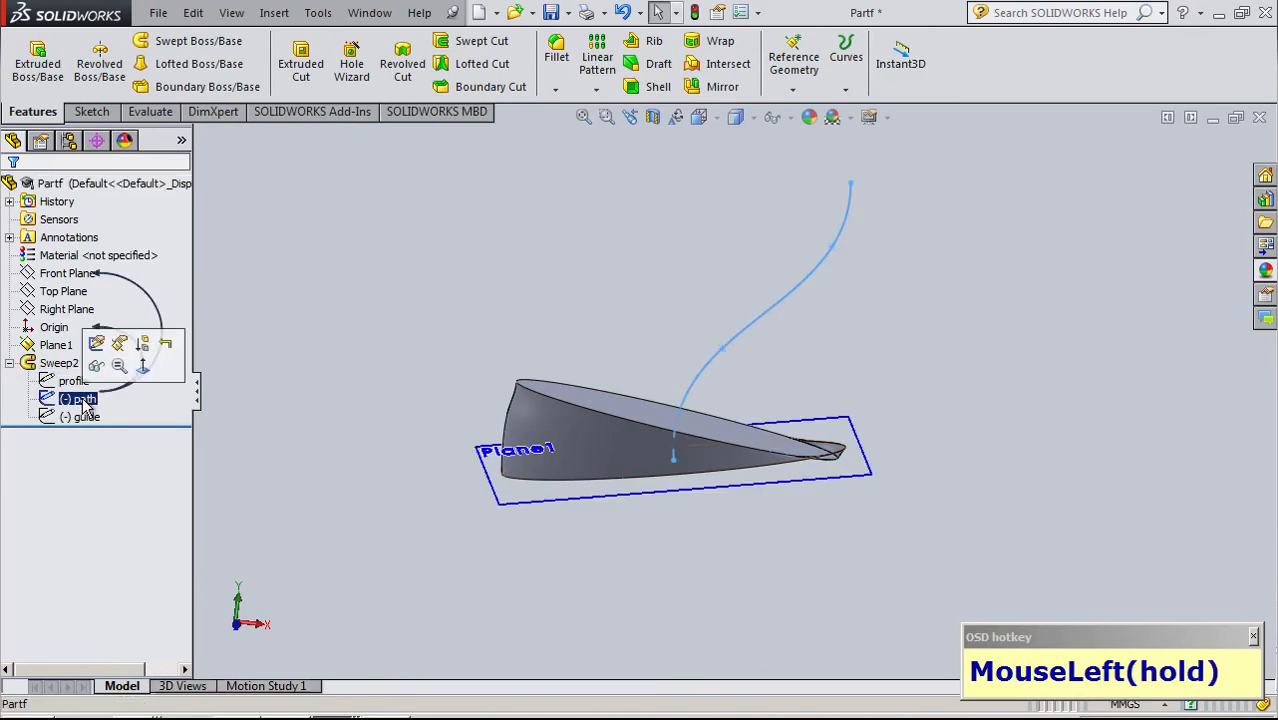
pyautogui.click(96, 345)
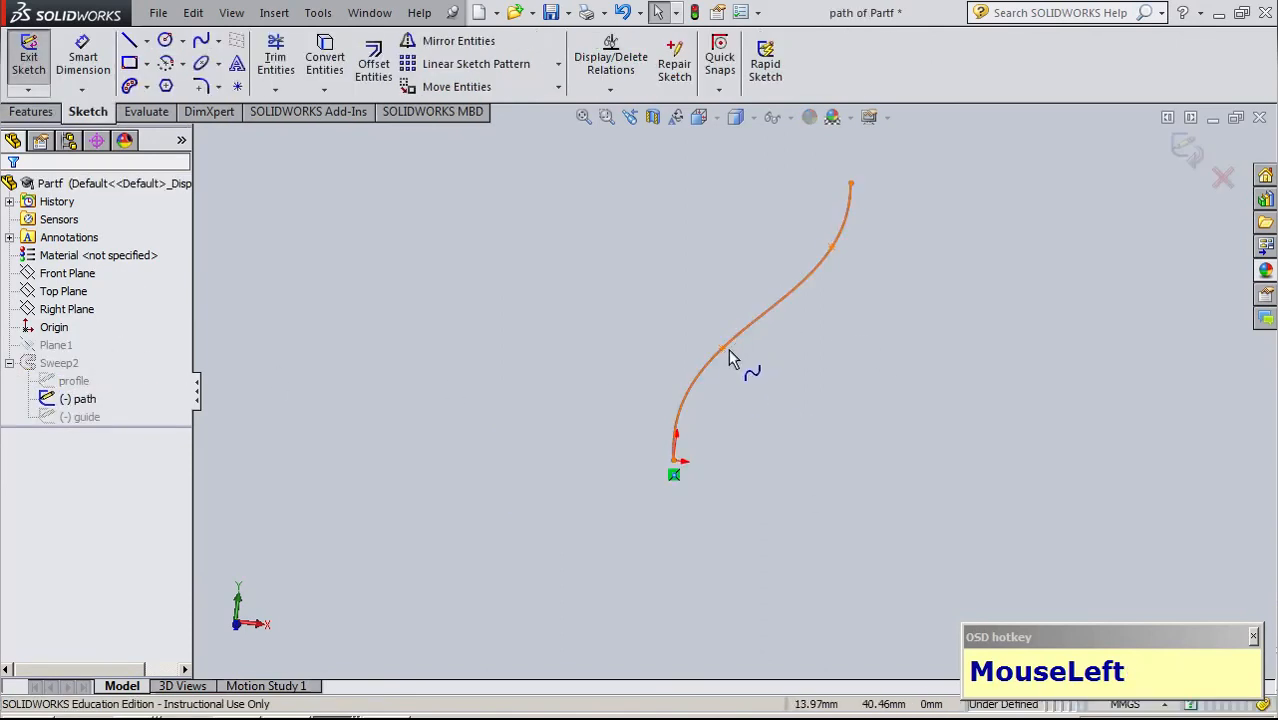
pyautogui.moveTo(722, 350)
pyautogui.mouseDown()
pyautogui.moveTo(676, 348)
pyautogui.moveTo(722, 340)
pyautogui.moveTo(712, 372)
pyautogui.mouseUp()
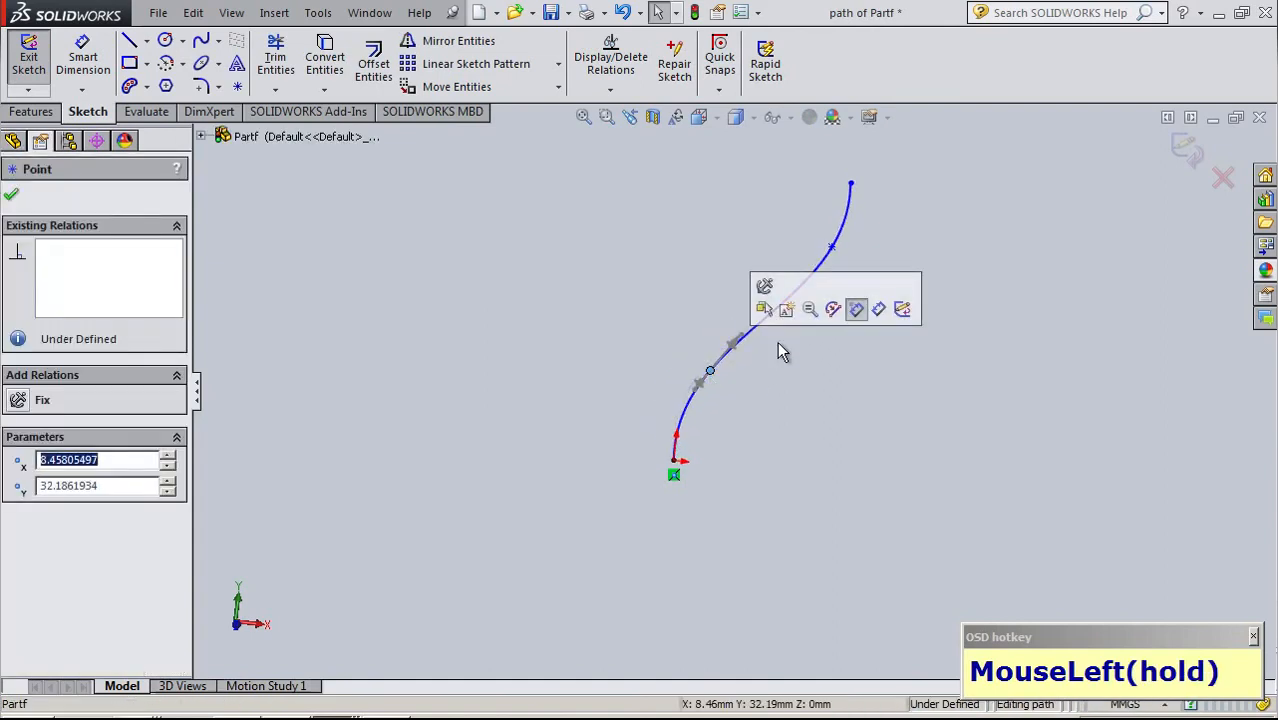
pyautogui.click(830, 252)
pyautogui.moveTo(832, 251); pyautogui.dragTo(762, 298)
pyautogui.moveTo(849, 186); pyautogui.dragTo(749, 197)
pyautogui.moveTo(766, 298); pyautogui.dragTo(721, 297)
pyautogui.click(1185, 148)
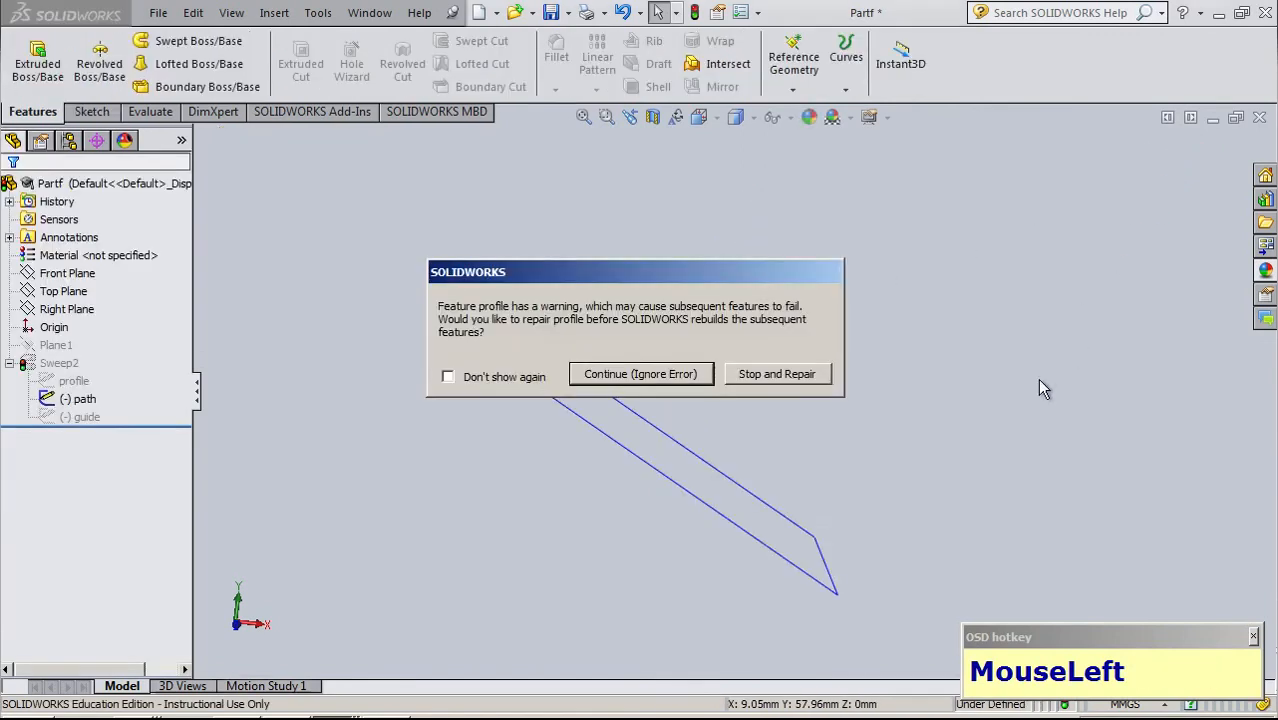
pyautogui.click(767, 374)
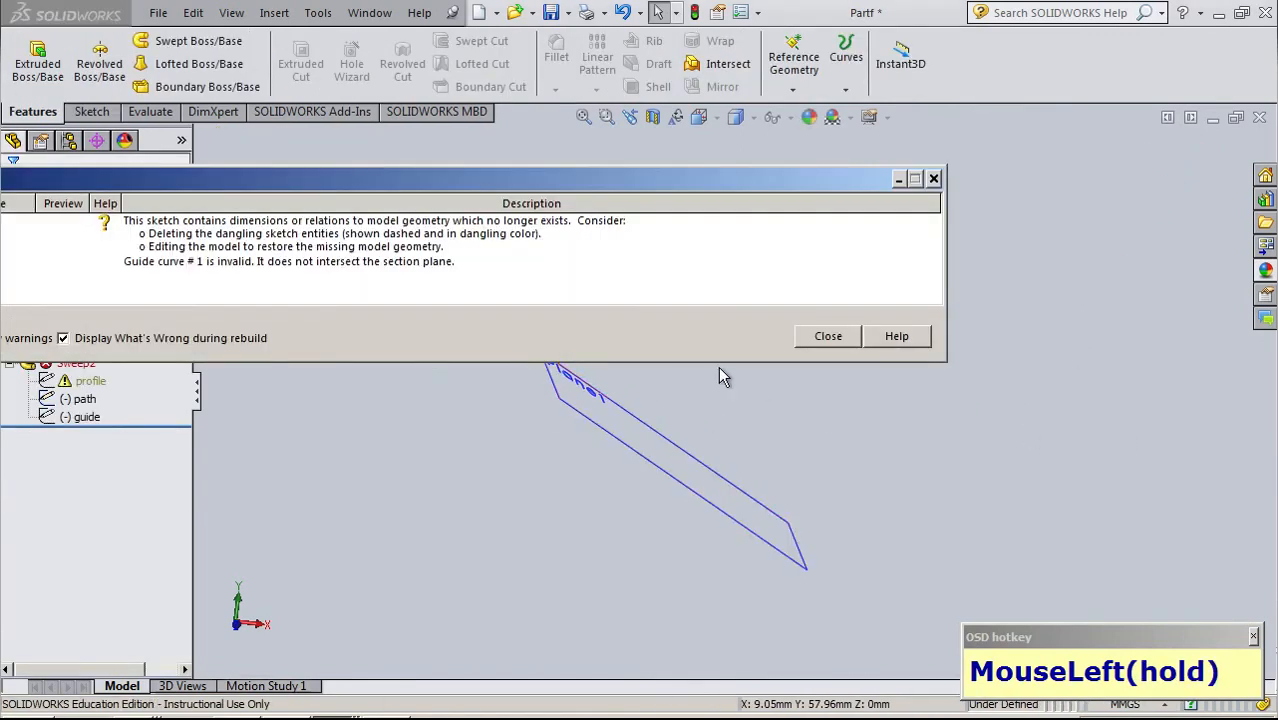
pyautogui.click(827, 336)
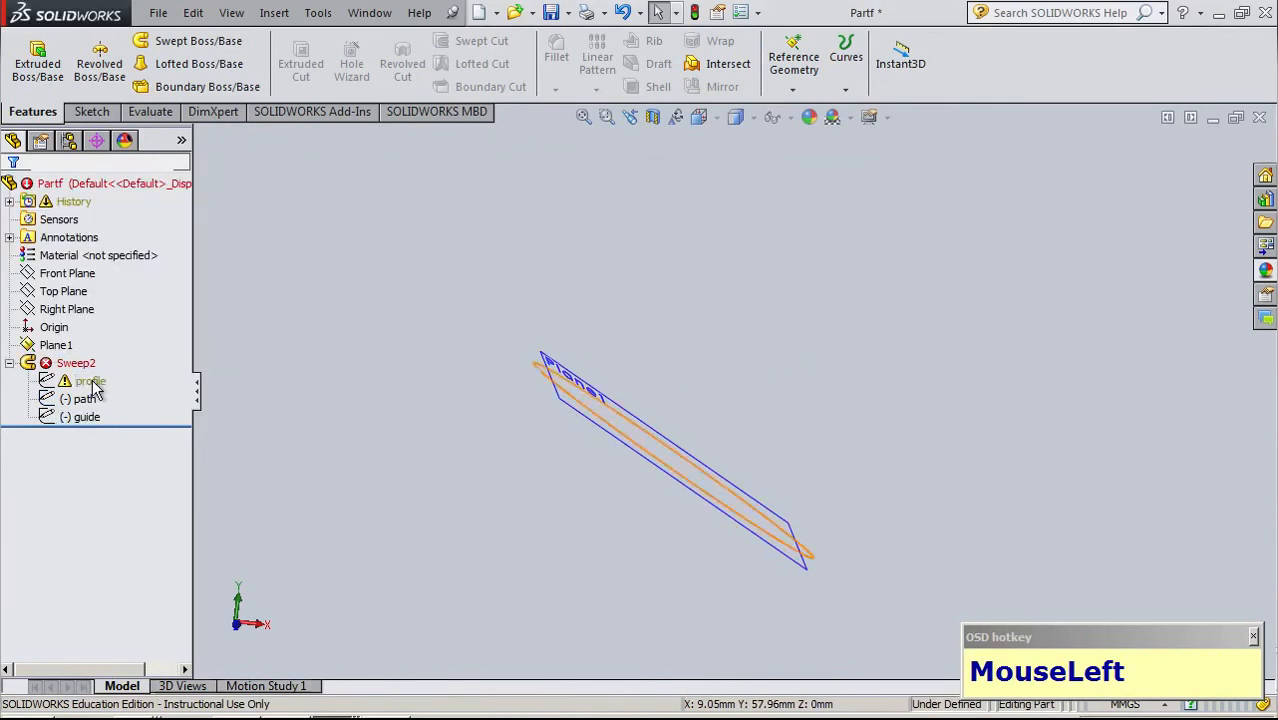
# Open the sweep's profile sketch and examine how the ellipse lies relative to the path and guide curves, leaving it unedited
pyautogui.click(90, 382)
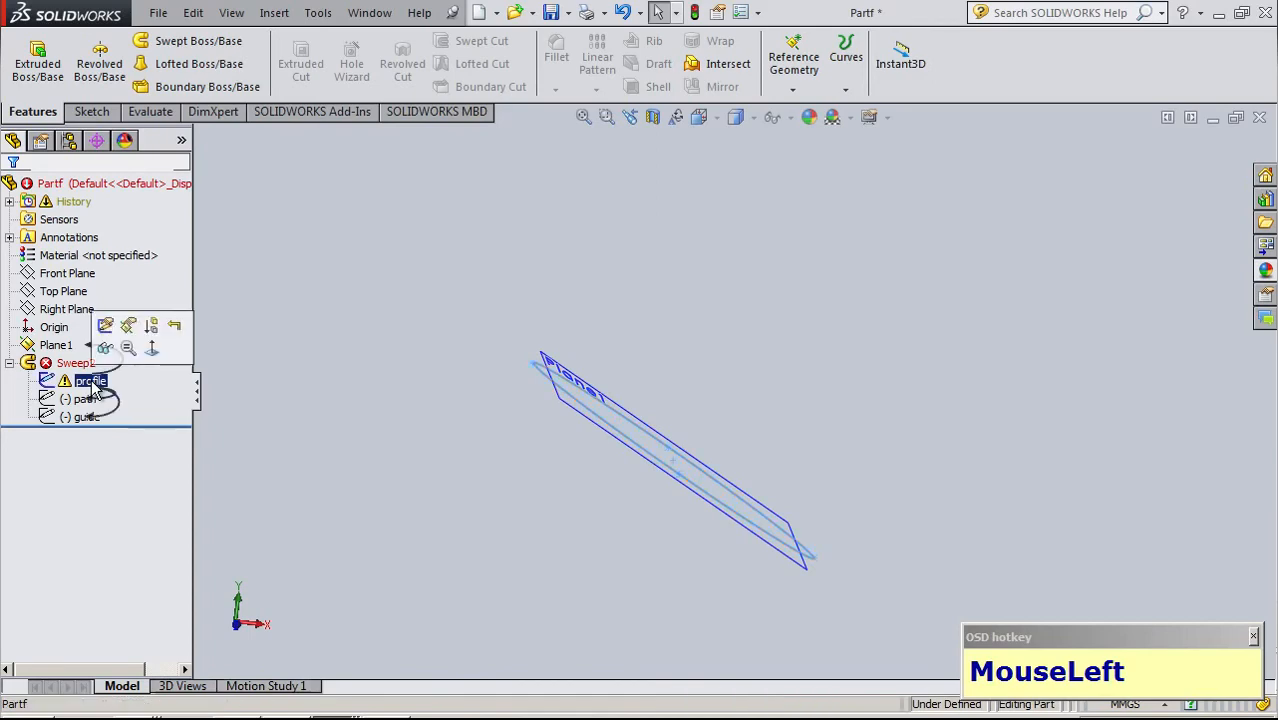
pyautogui.click(104, 329)
pyautogui.scroll(-3, 759, 451)
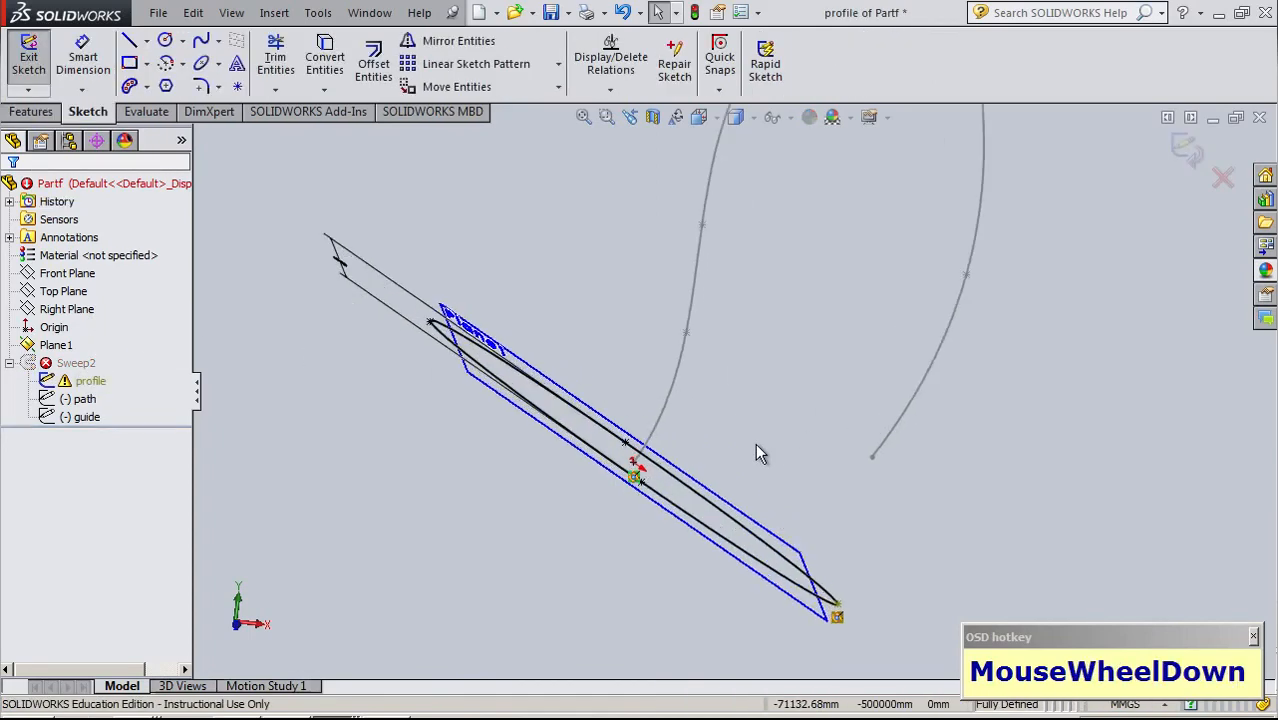
pyautogui.moveTo(665, 457)
pyautogui.mouseDown(button='middle')
pyautogui.moveTo(714, 431)
pyautogui.moveTo(730, 471)
pyautogui.moveTo(660, 540)
pyautogui.mouseUp(button='middle')
pyautogui.scroll(2, 860, 375)
pyautogui.click(1187, 147)
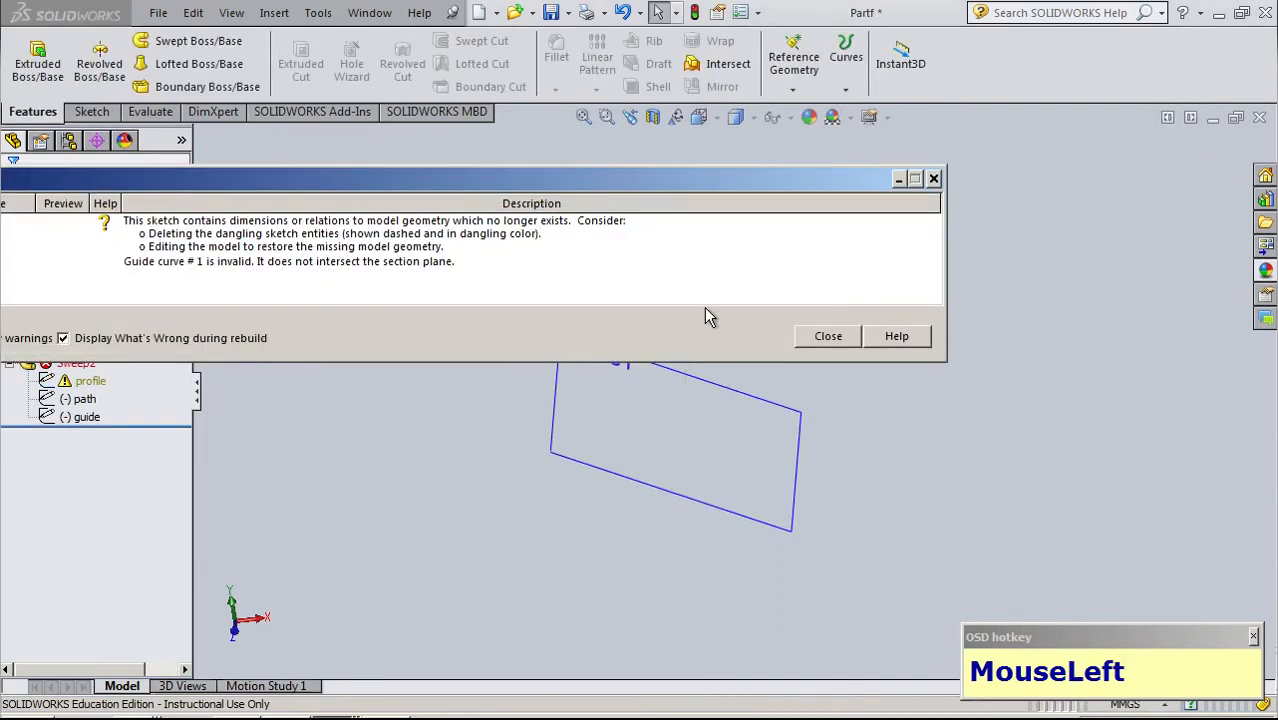
pyautogui.click(828, 336)
pyautogui.click(88, 381)
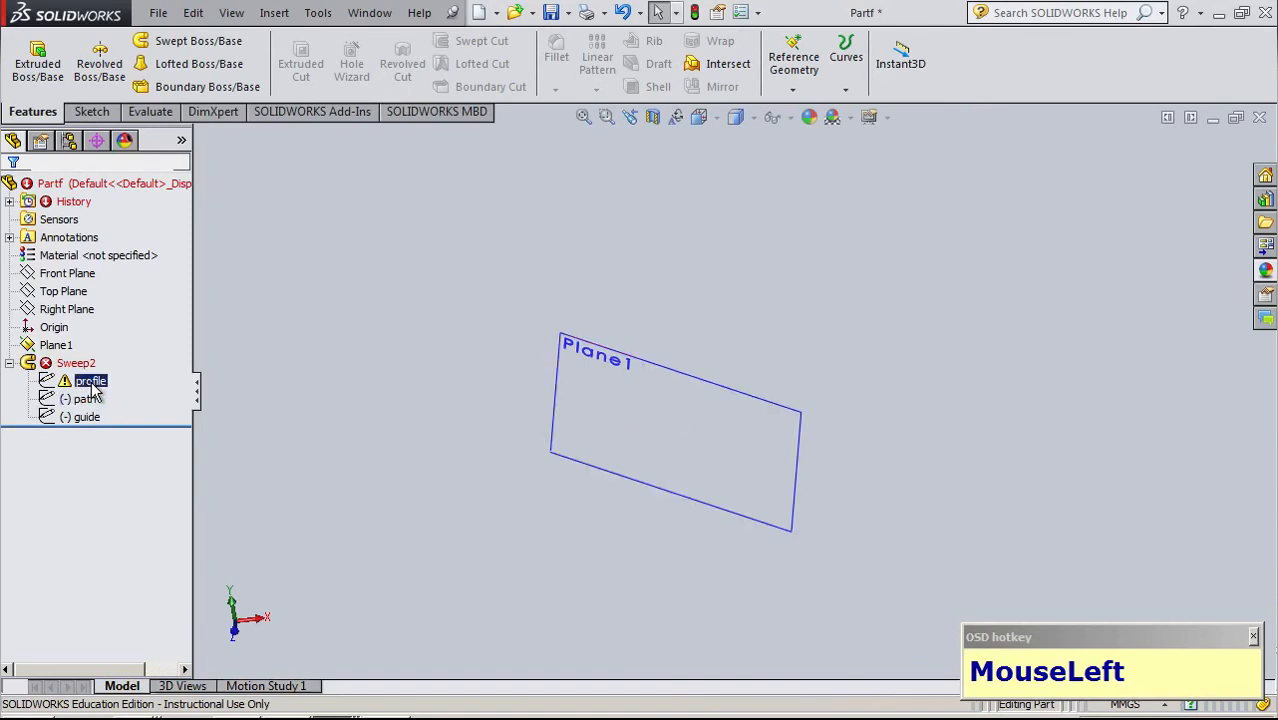
pyautogui.click(106, 328)
pyautogui.scroll(-3, 876, 432)
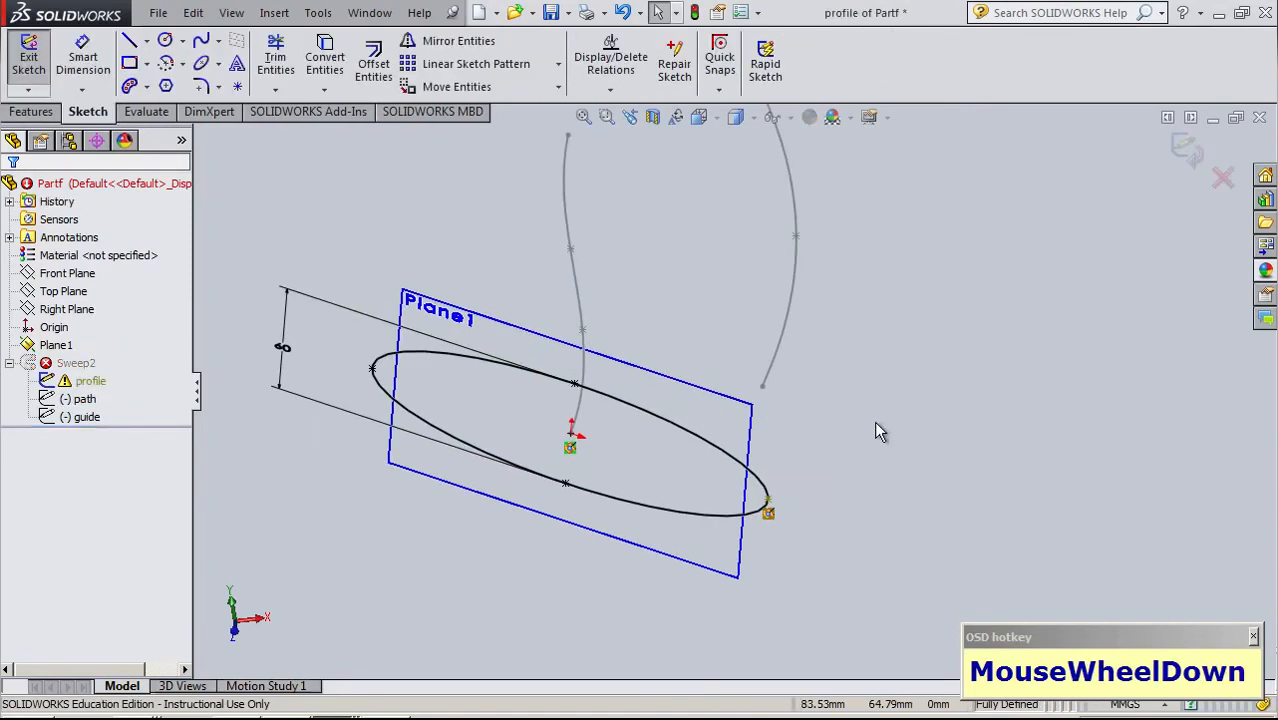
pyautogui.moveTo(894, 505)
pyautogui.mouseDown(button='middle')
pyautogui.moveTo(862, 496)
pyautogui.moveTo(944, 286)
pyautogui.moveTo(814, 403)
pyautogui.mouseUp(button='middle')
pyautogui.moveTo(787, 484); pyautogui.dragTo(730, 565, button='middle')
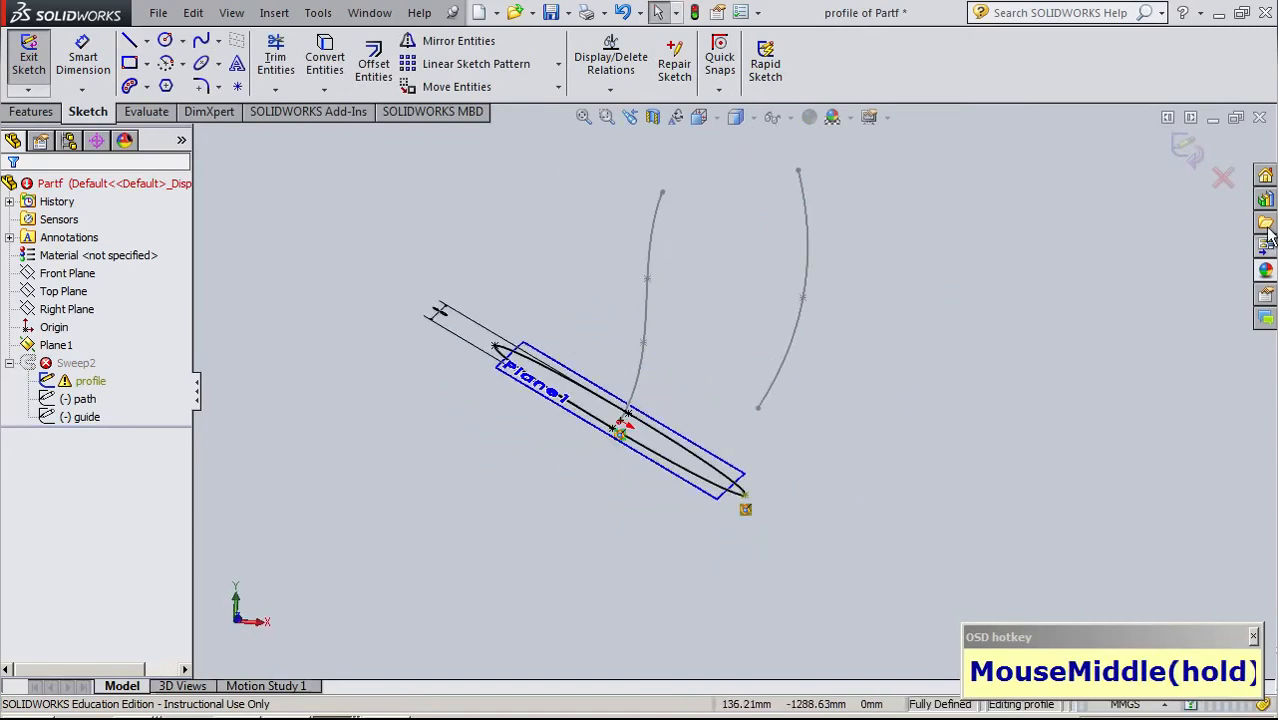
pyautogui.click(1224, 178)
pyautogui.click(662, 376)
# Edit the guide sketch so the spline's lower endpoint extends down across Plane1, and rebuild the sweep
pyautogui.click(82, 416)
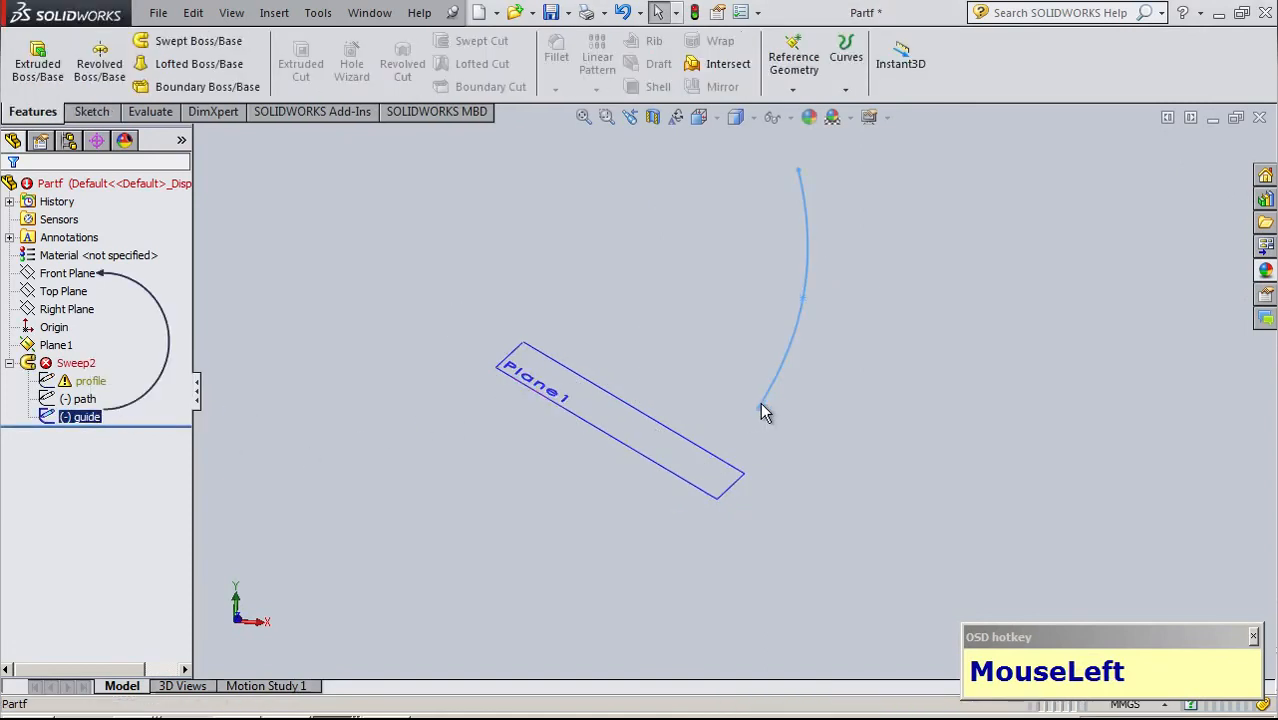
pyautogui.rightClick(92, 416)
pyautogui.click(104, 368)
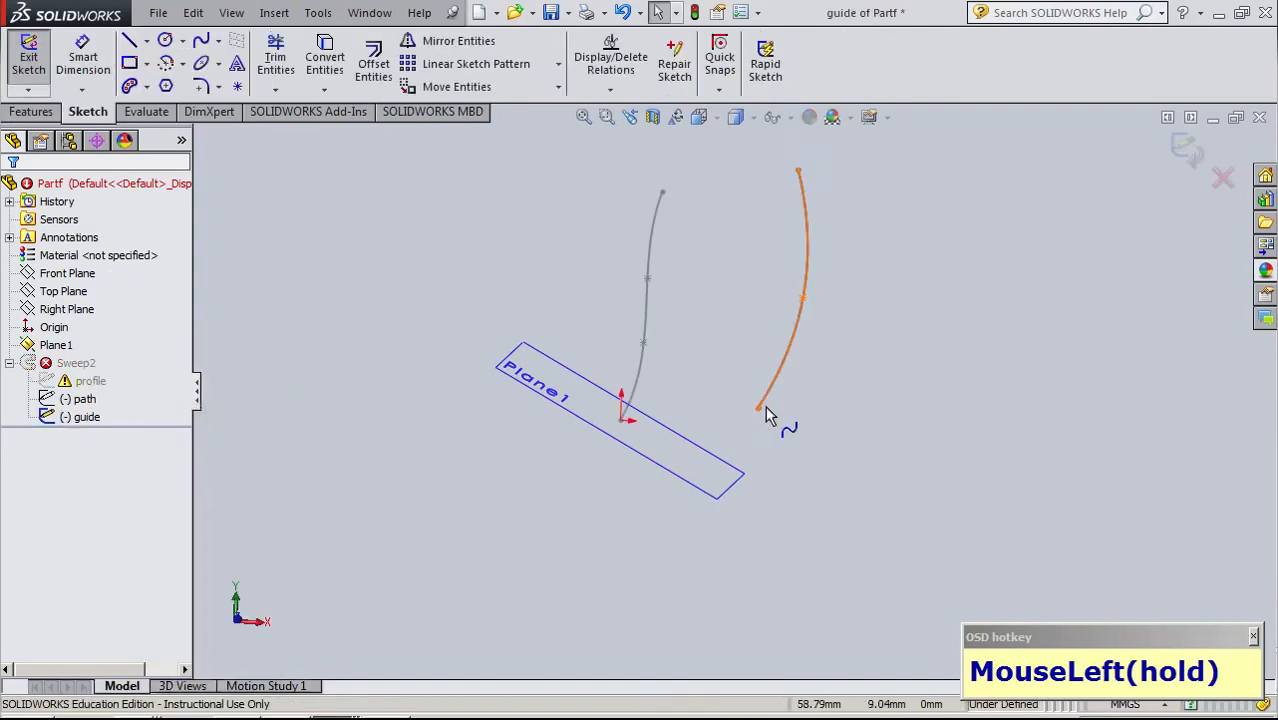
pyautogui.moveTo(761, 409); pyautogui.dragTo(706, 490)
pyautogui.click(862, 501)
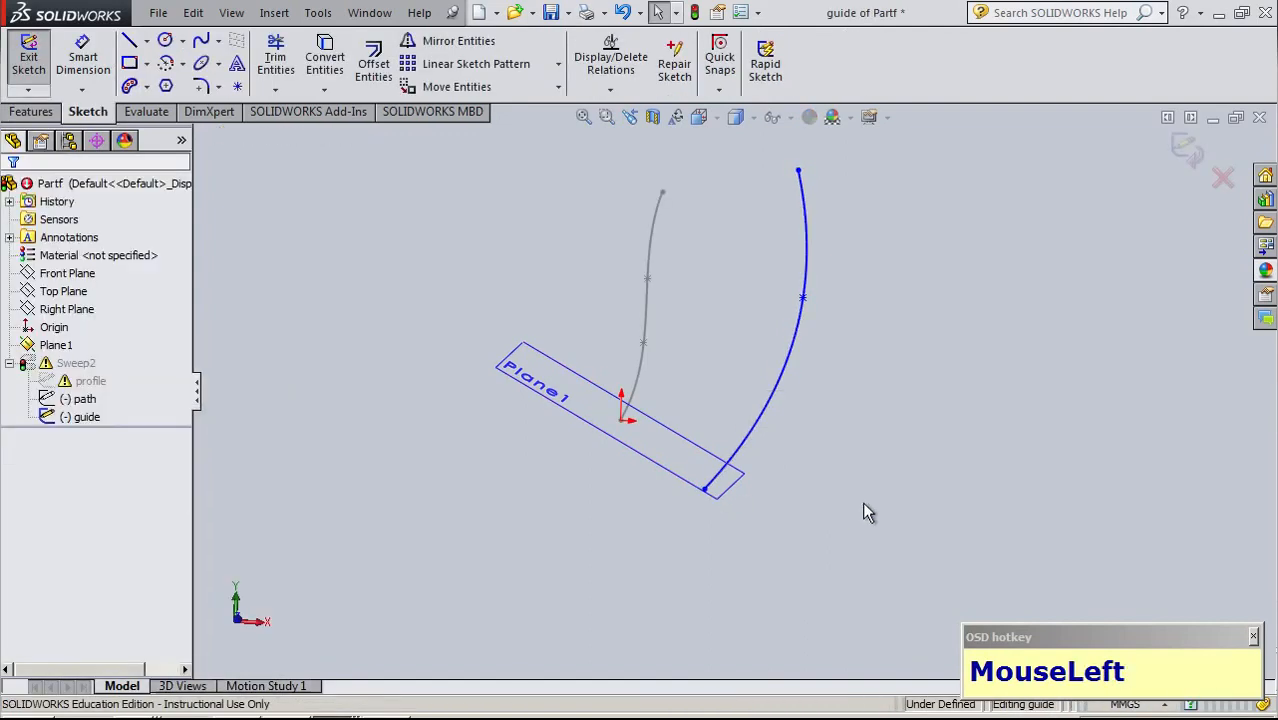
pyautogui.click(40, 75)
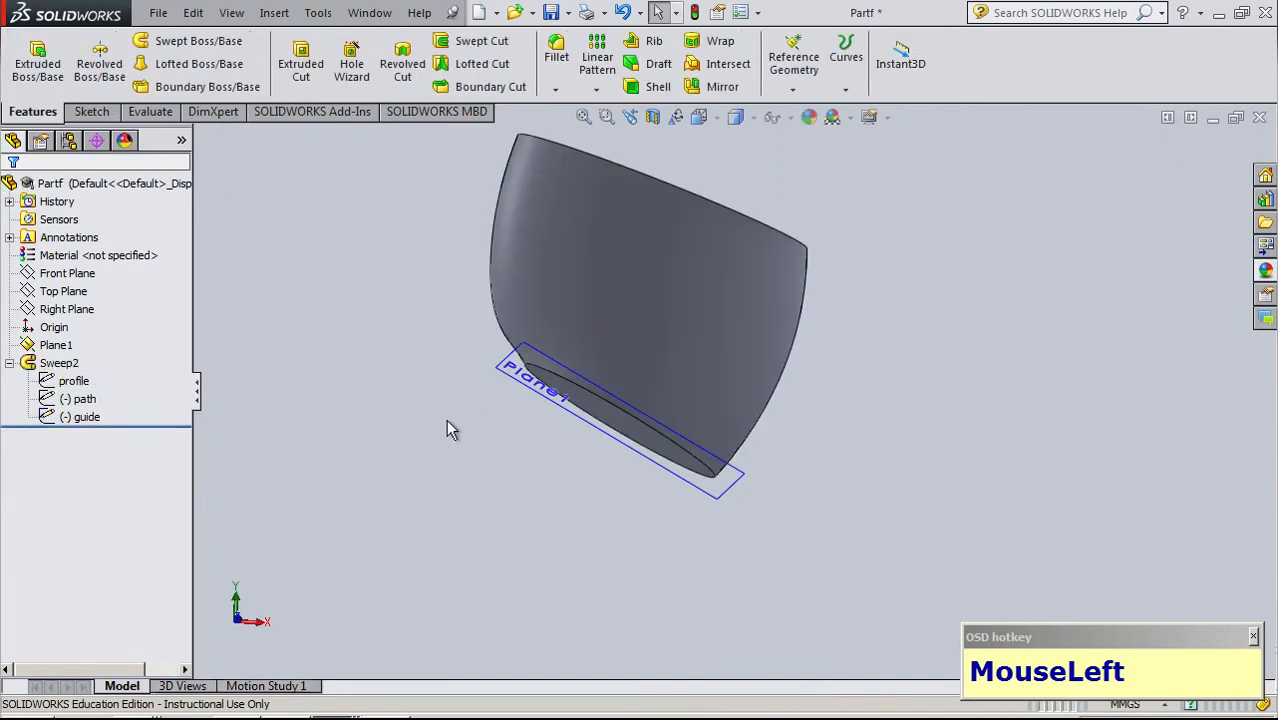
pyautogui.moveTo(730, 485)
pyautogui.mouseDown(button='middle')
pyautogui.moveTo(848, 428)
pyautogui.moveTo(864, 528)
pyautogui.moveTo(741, 658)
pyautogui.moveTo(873, 462)
pyautogui.mouseUp(button='middle')
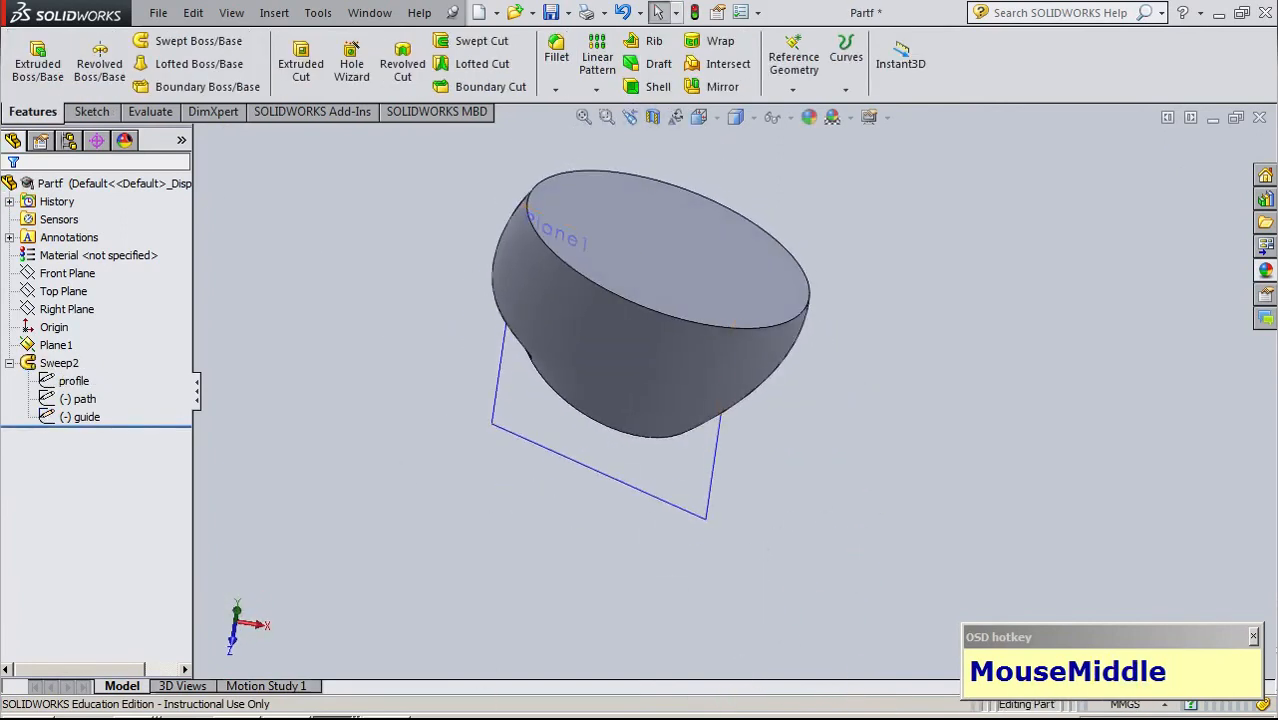
# Switch to the Part2 document, review the settings of Move Face1, and suppress that feature
pyautogui.moveTo(338, 717)
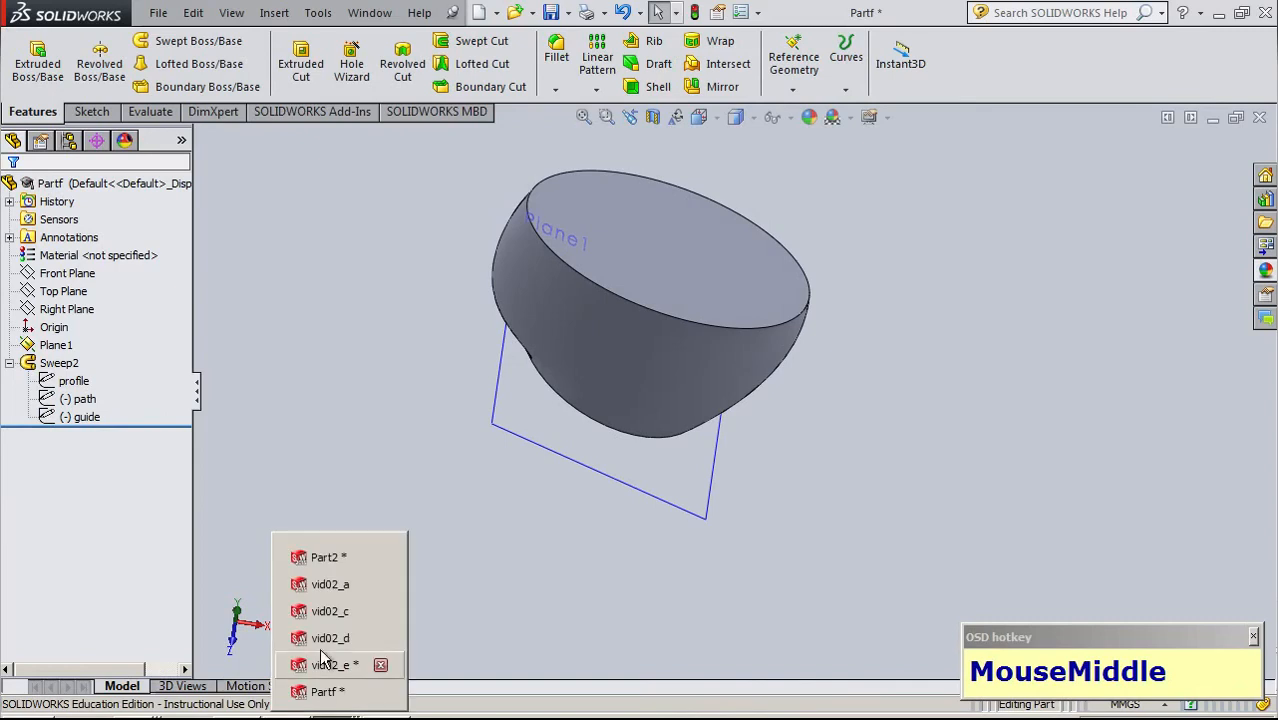
pyautogui.click(330, 559)
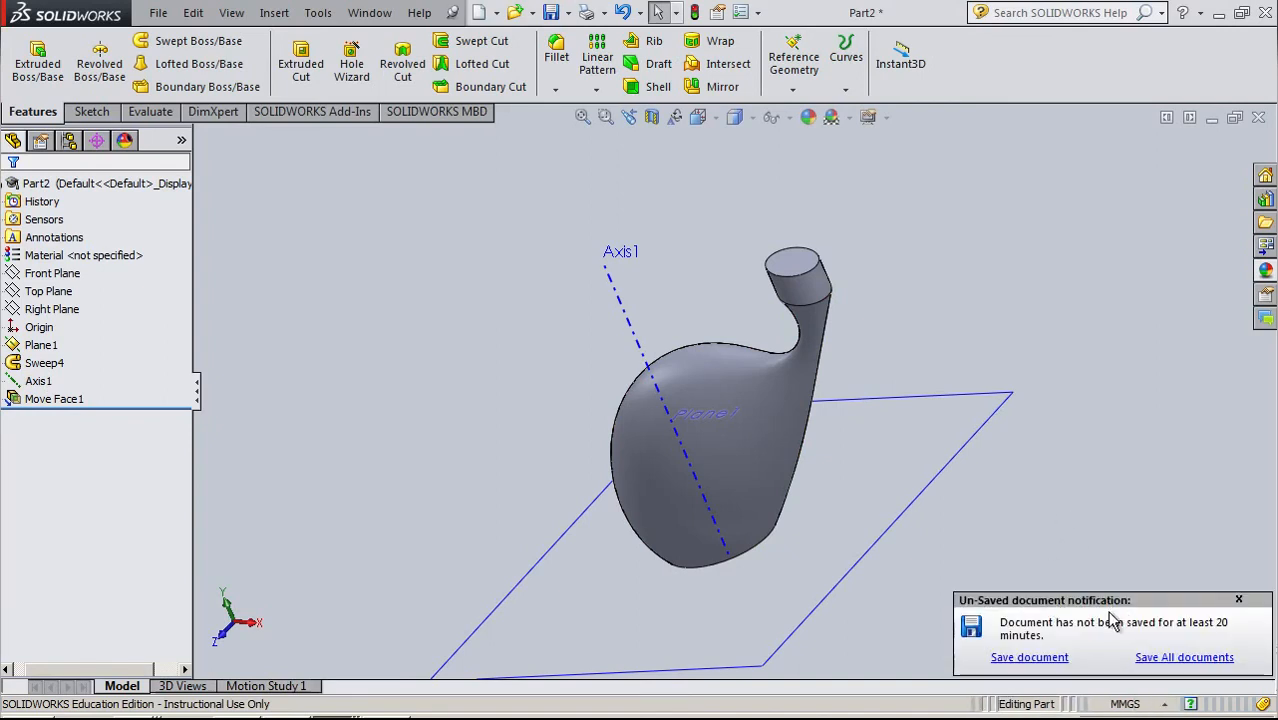
pyautogui.click(50, 399)
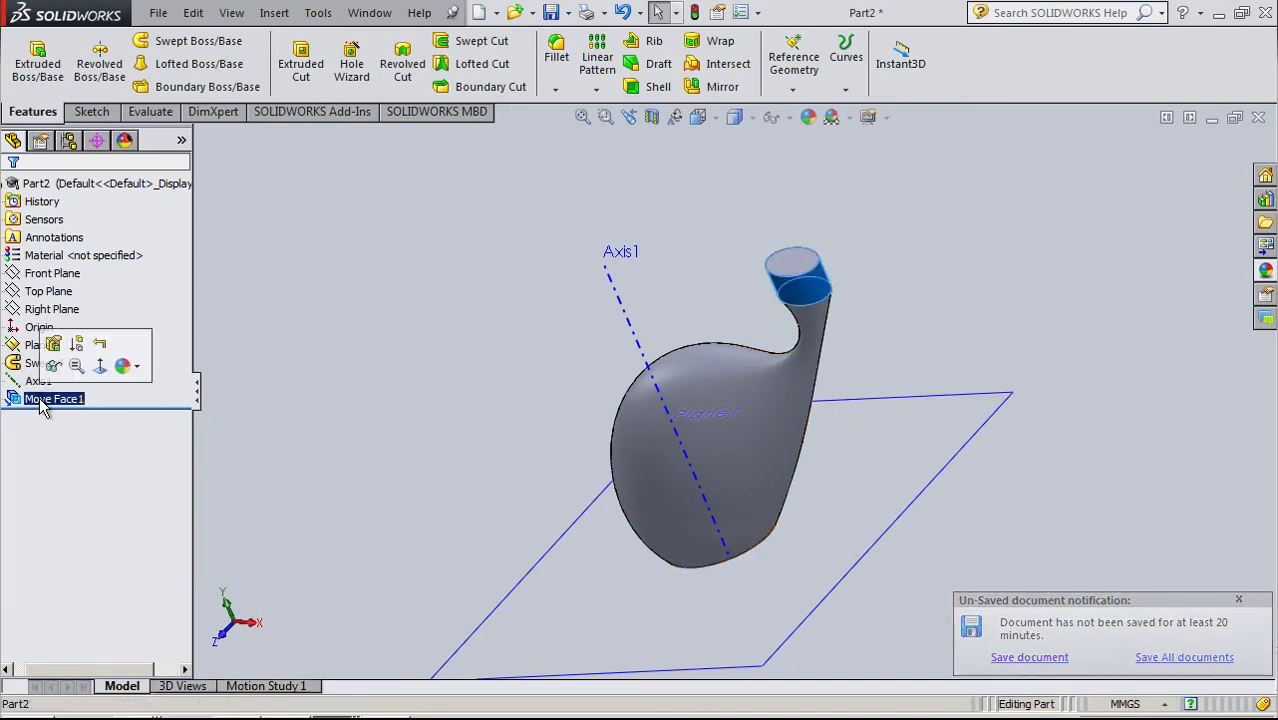
pyautogui.click(55, 345)
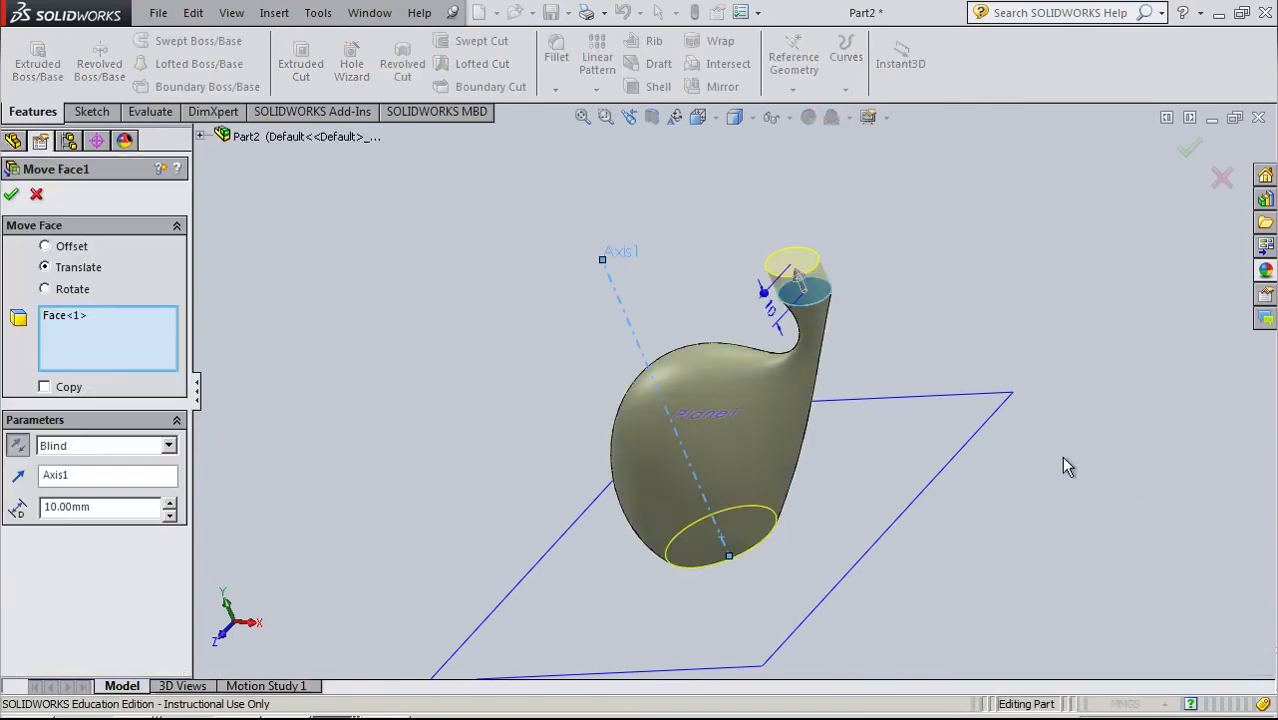
pyautogui.click(36, 193)
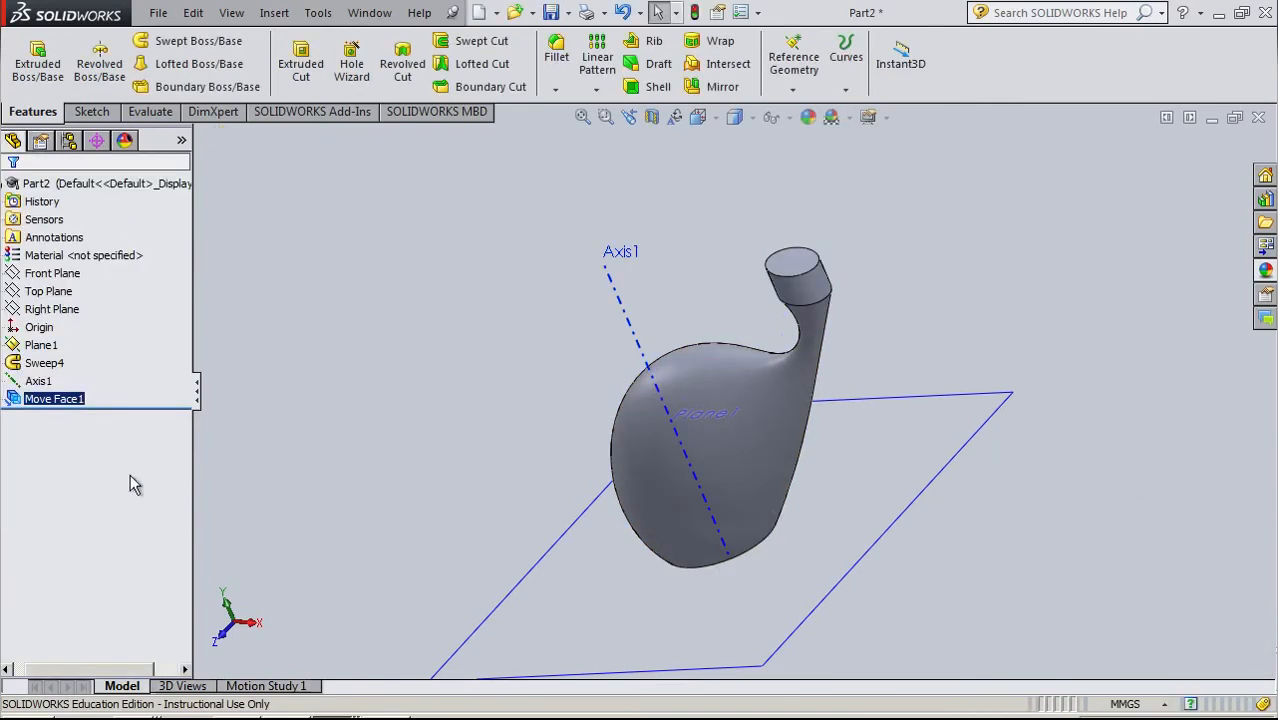
pyautogui.rightClick(50, 399)
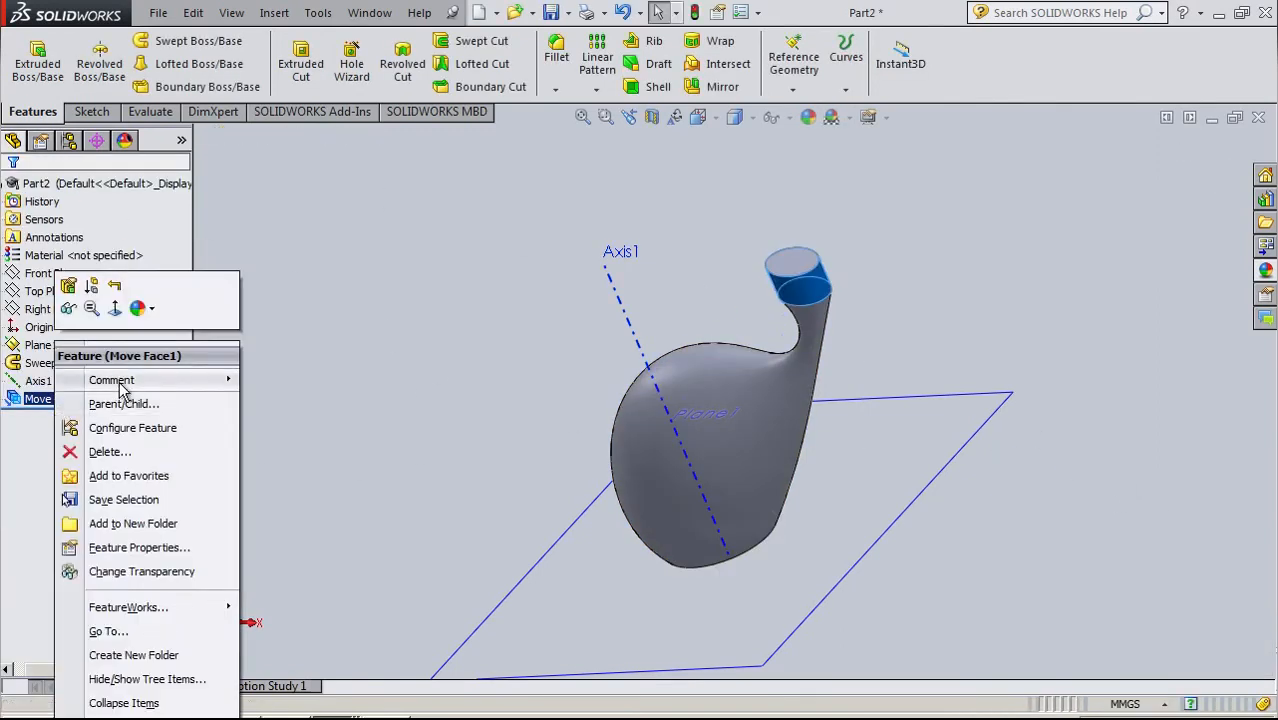
pyautogui.click(91, 286)
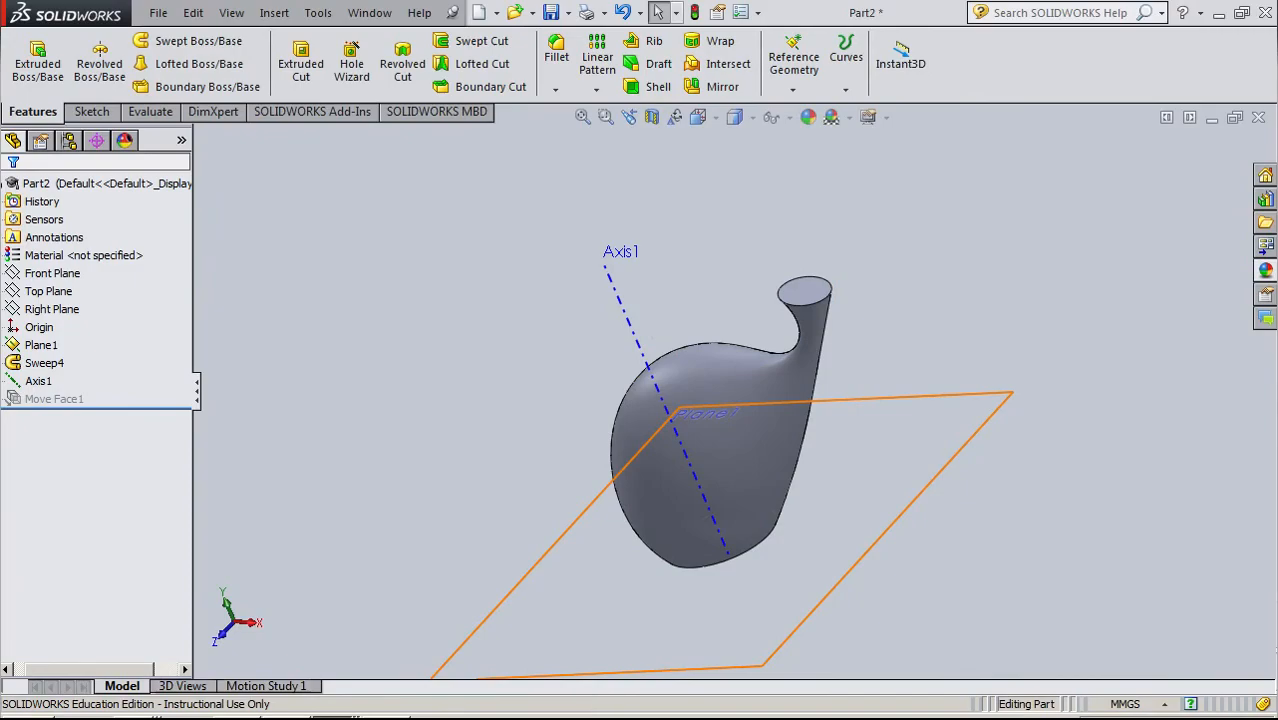
pyautogui.hotkey('alt', 'Tab')
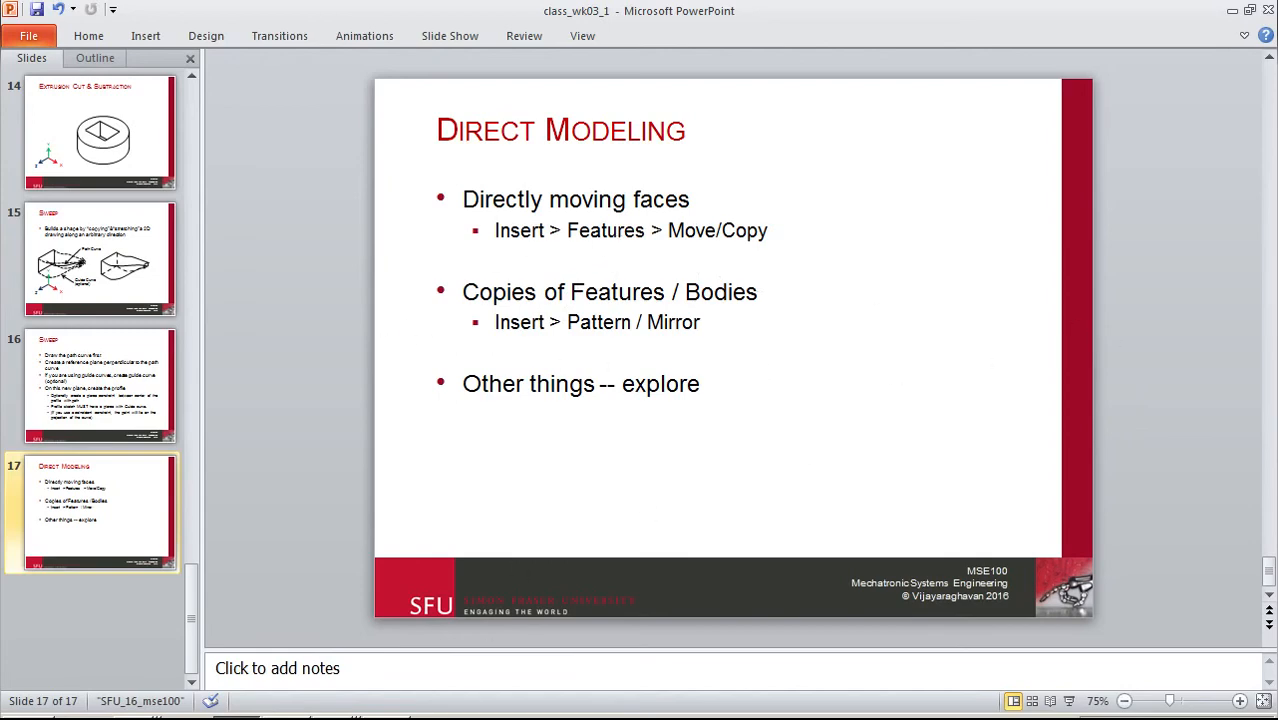
pyautogui.hotkey('alt', 'Tab')
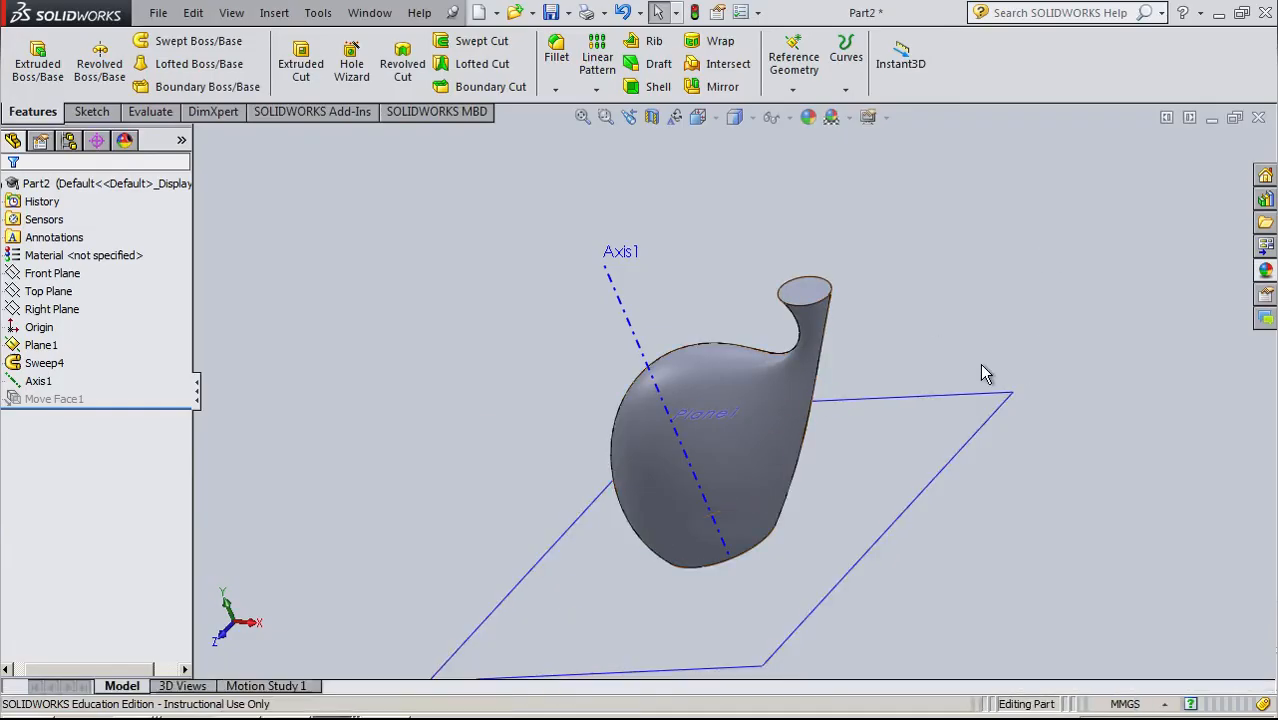
pyautogui.click(340, 706)
pyautogui.hotkey('alt', 'Tab')
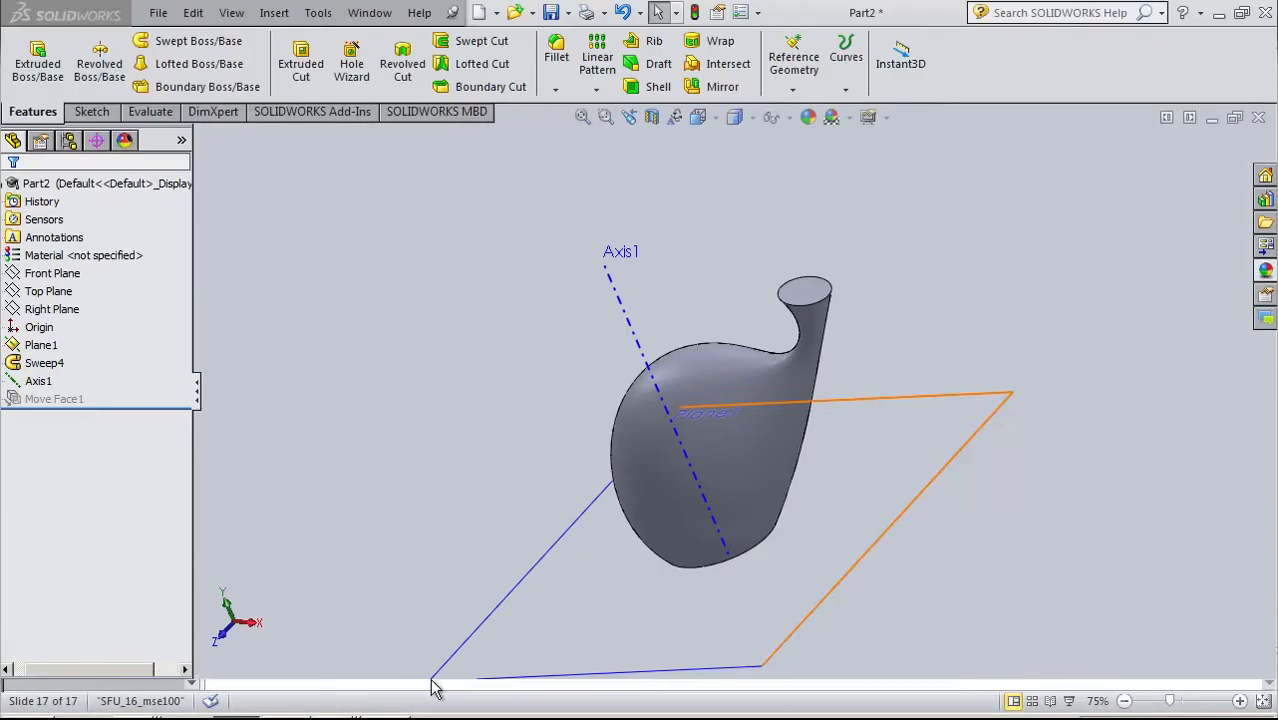
pyautogui.click(1219, 12)
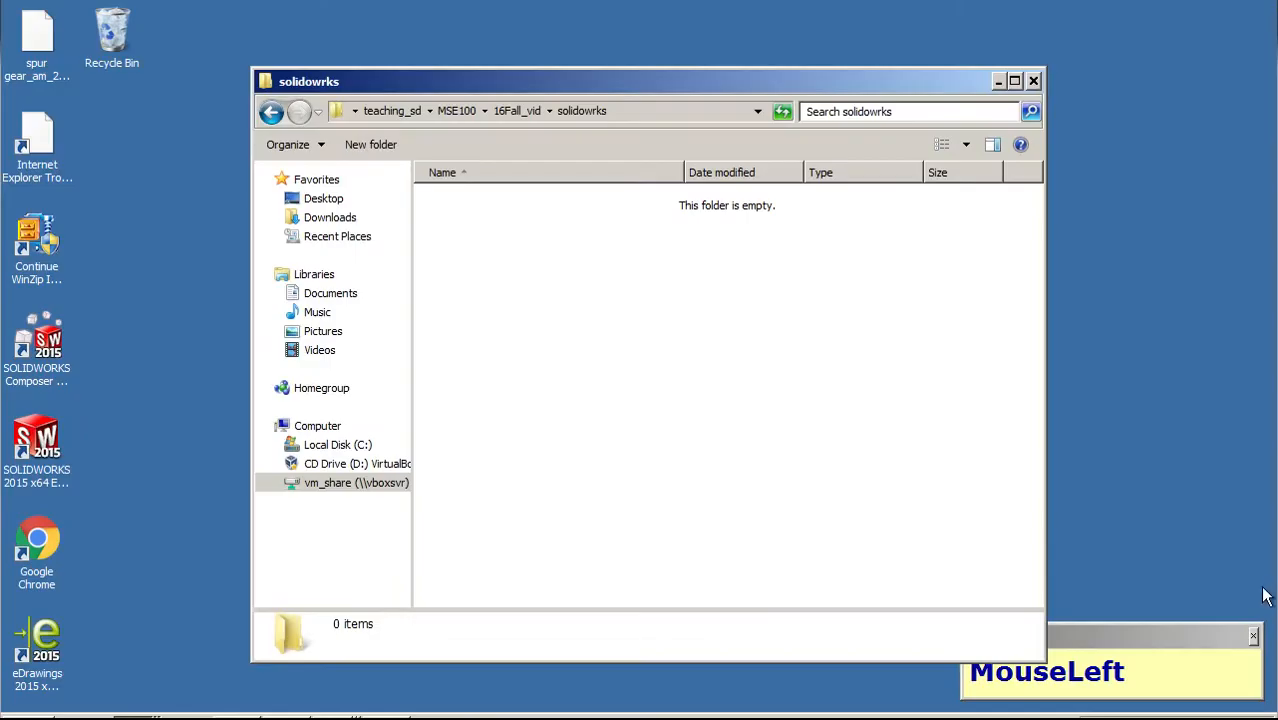
pyautogui.click(1132, 634)
pyautogui.hotkey('alt', 'Tab')
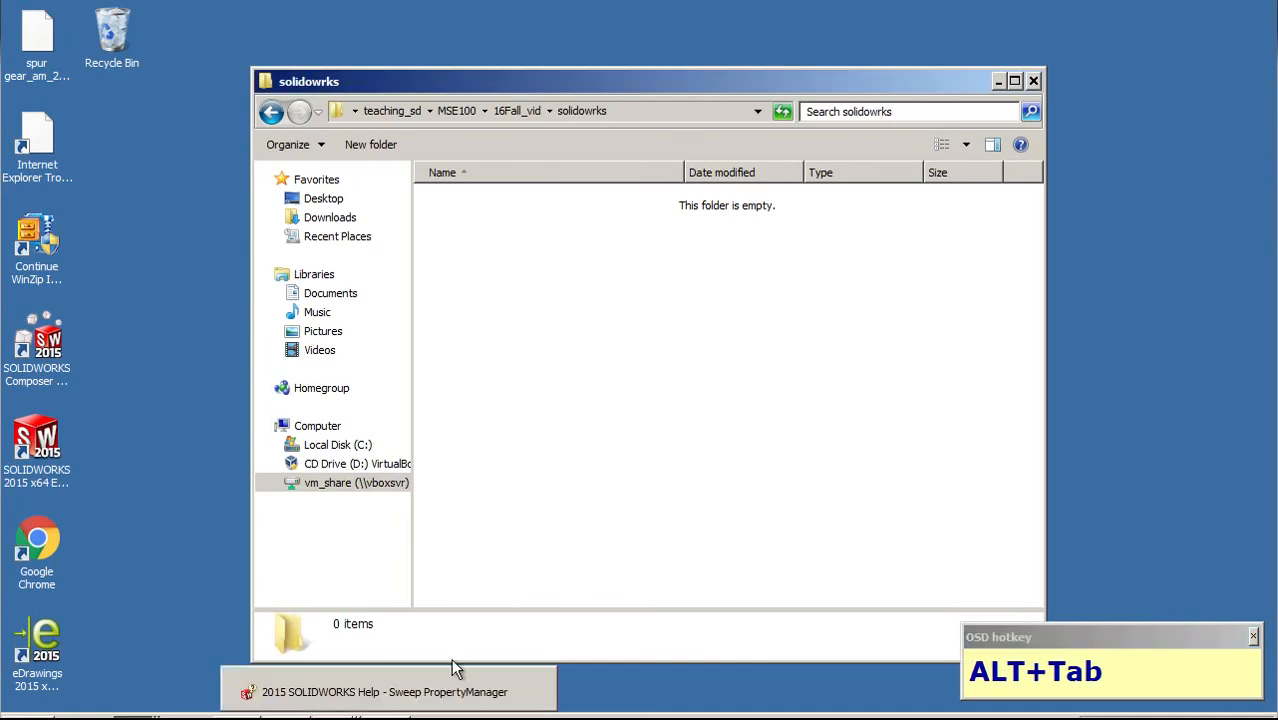
pyautogui.click(380, 711)
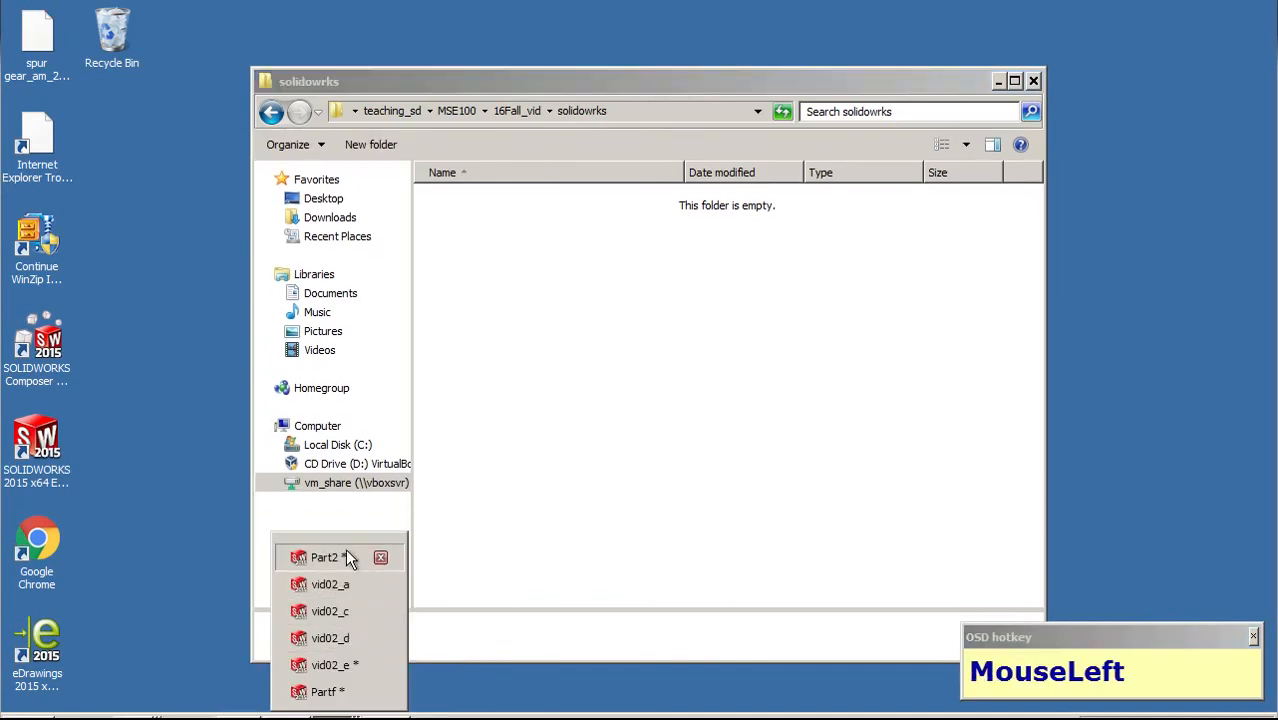
pyautogui.click(334, 558)
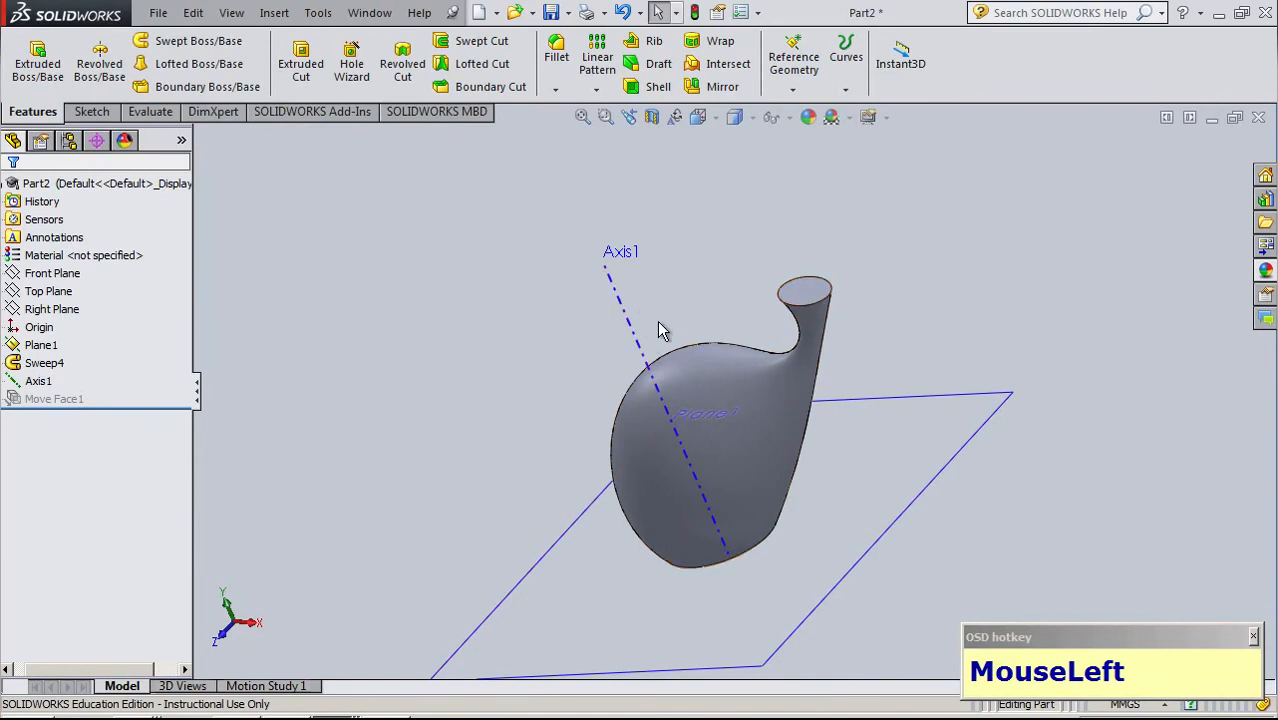
# Delete Axis1 along with its dependent Move Face1 feature
pyautogui.click(621, 318)
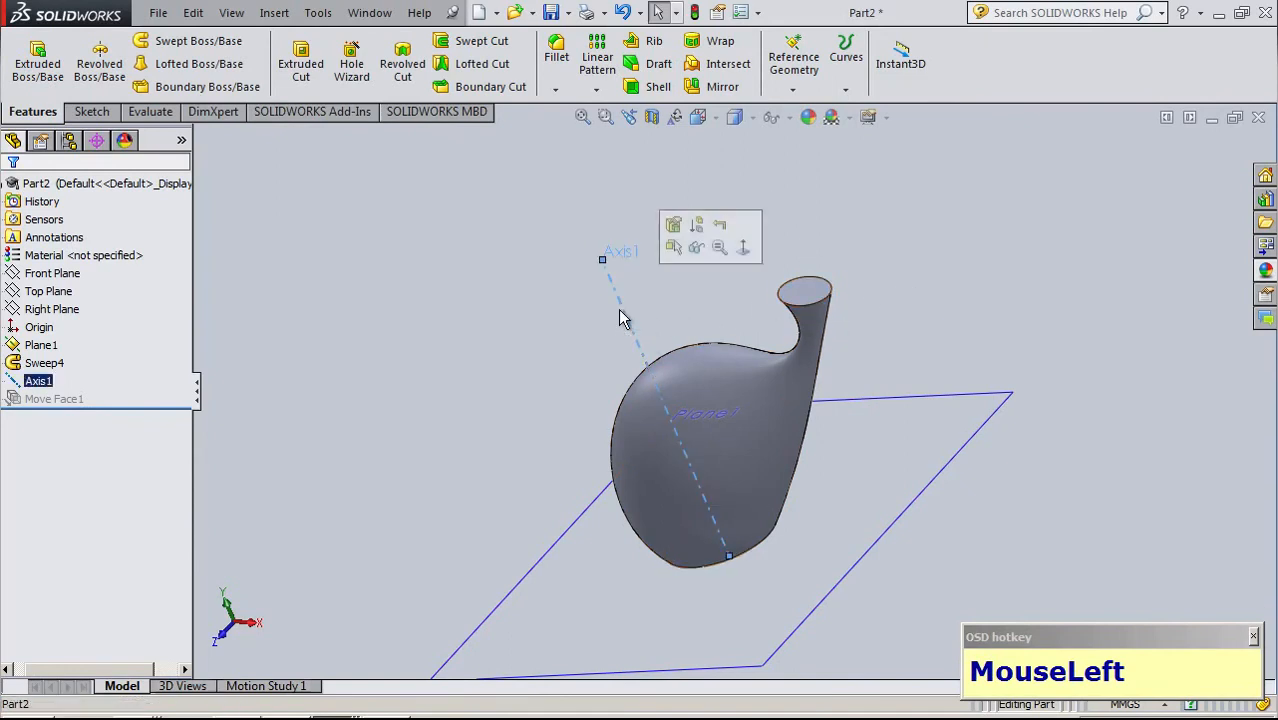
pyautogui.press('Delete')
pyautogui.click(526, 194)
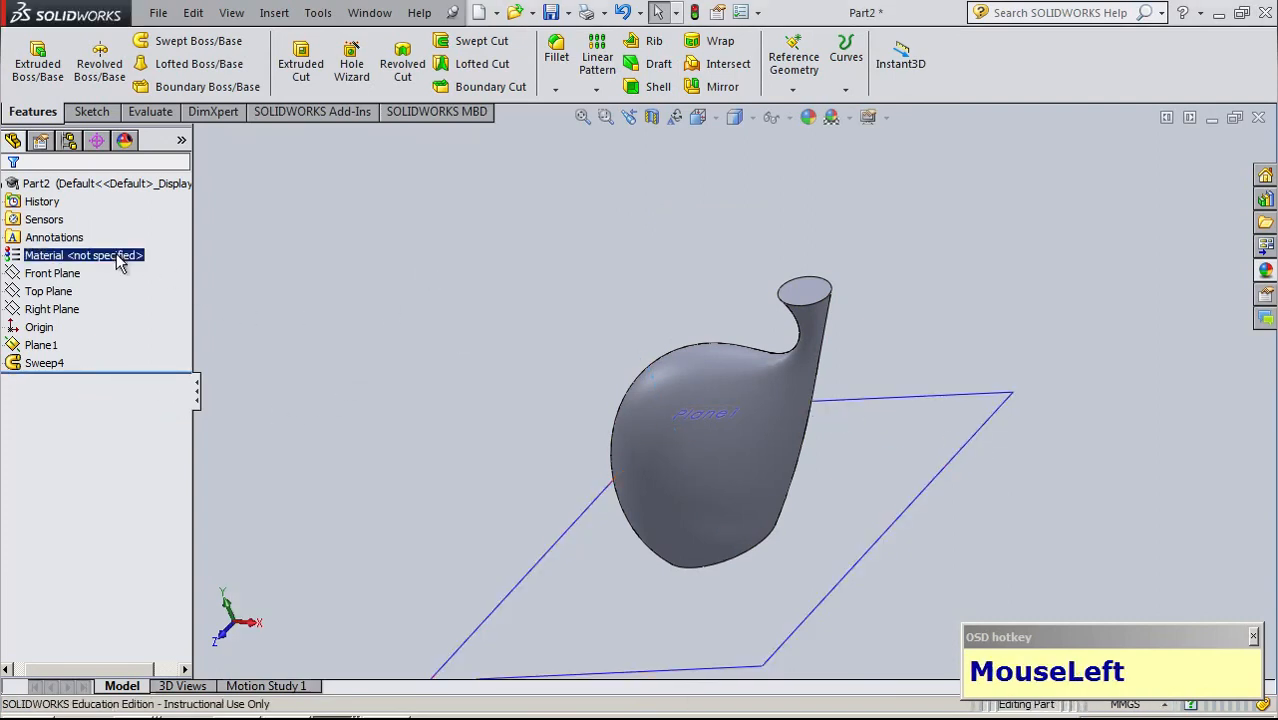
# Create a reference axis at the intersection of the Front Plane and Right Plane
pyautogui.click(52, 274)
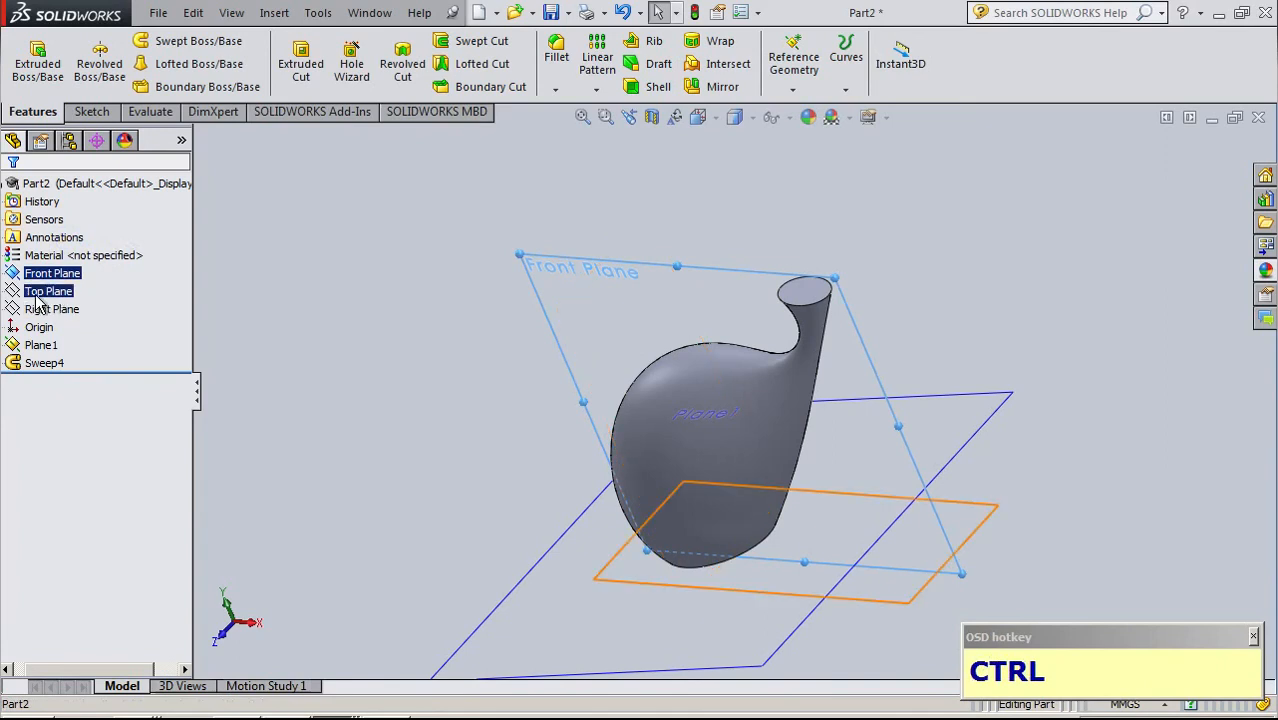
pyautogui.keyDown('ctrl'); pyautogui.click(40, 310); pyautogui.keyUp('ctrl')
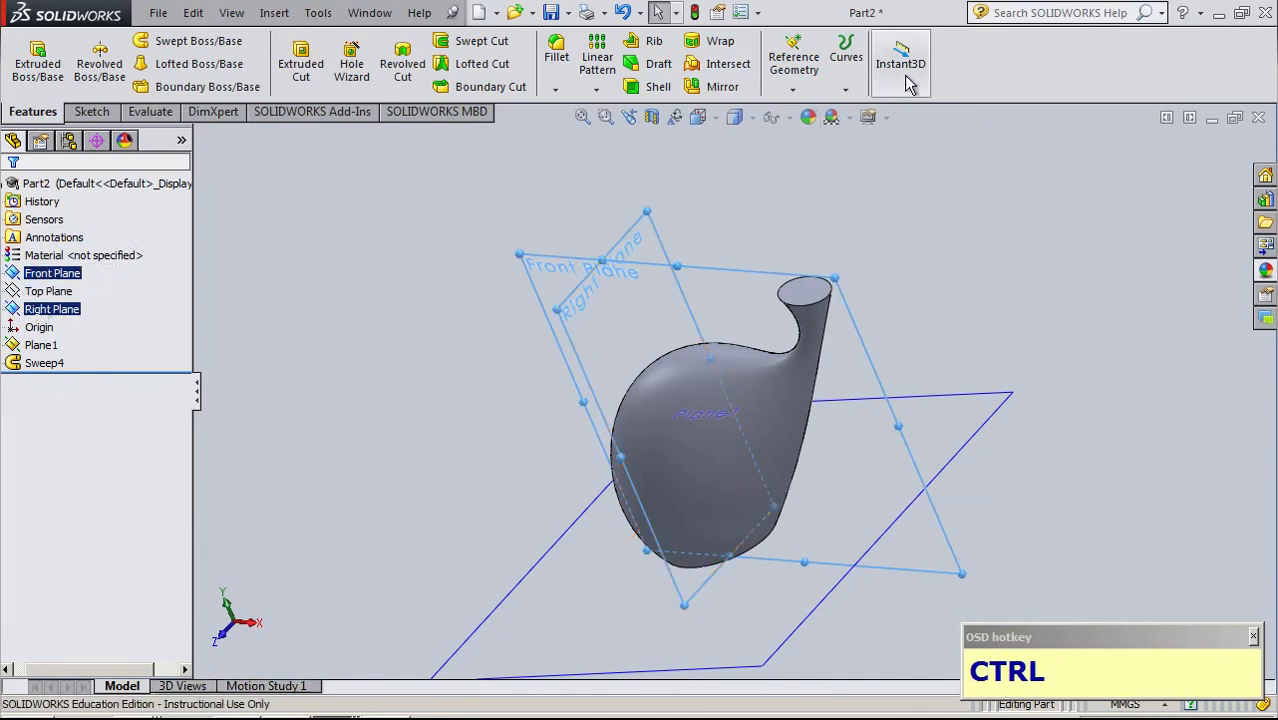
pyautogui.click(794, 92)
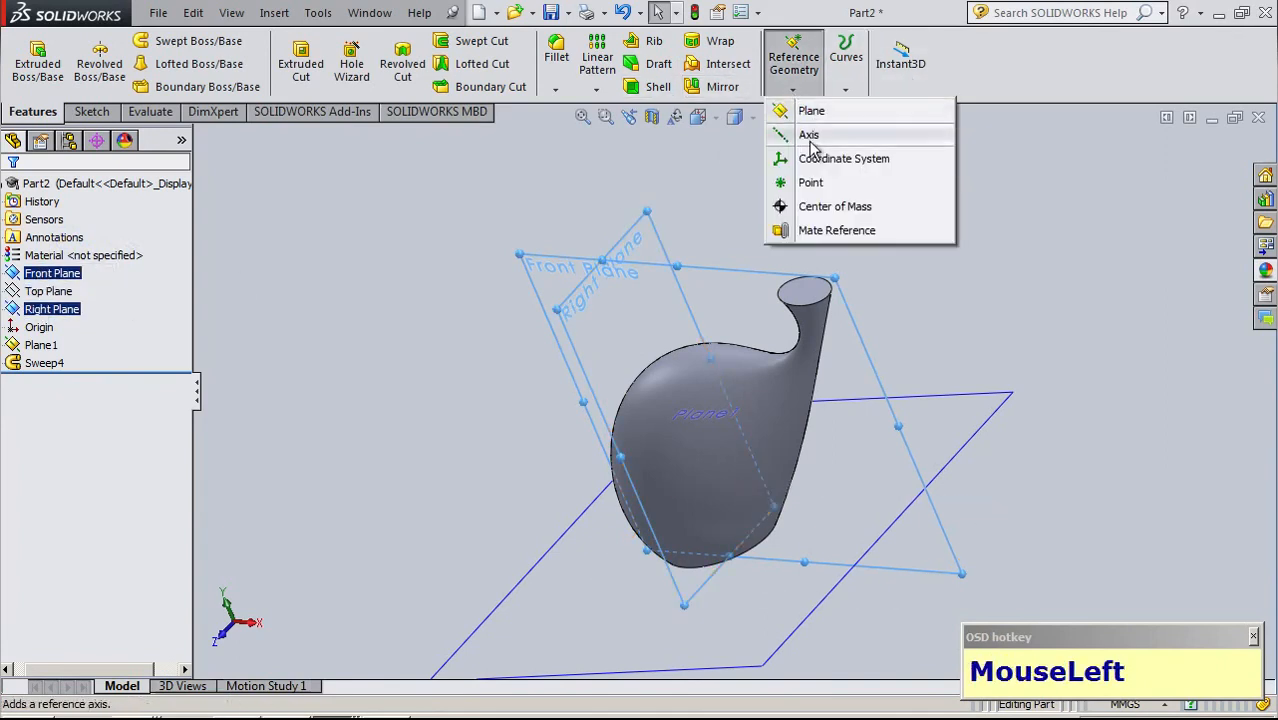
pyautogui.click(810, 134)
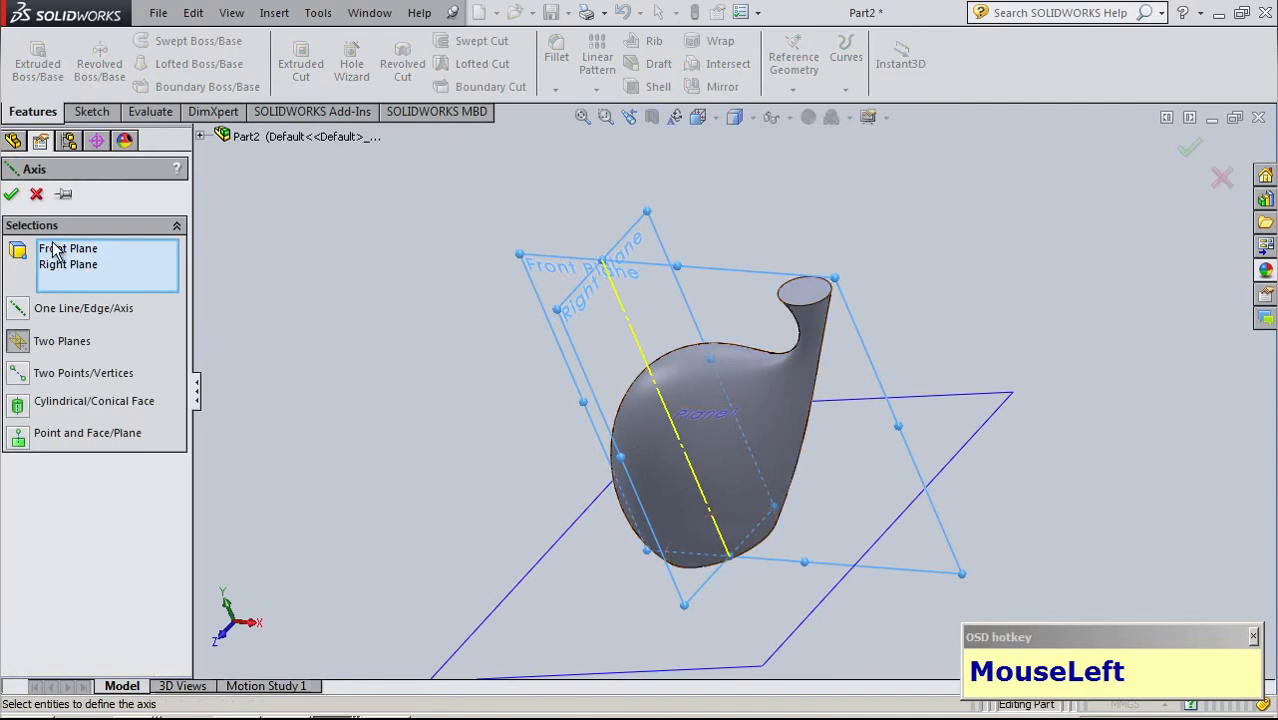
pyautogui.click(11, 194)
pyautogui.click(405, 380)
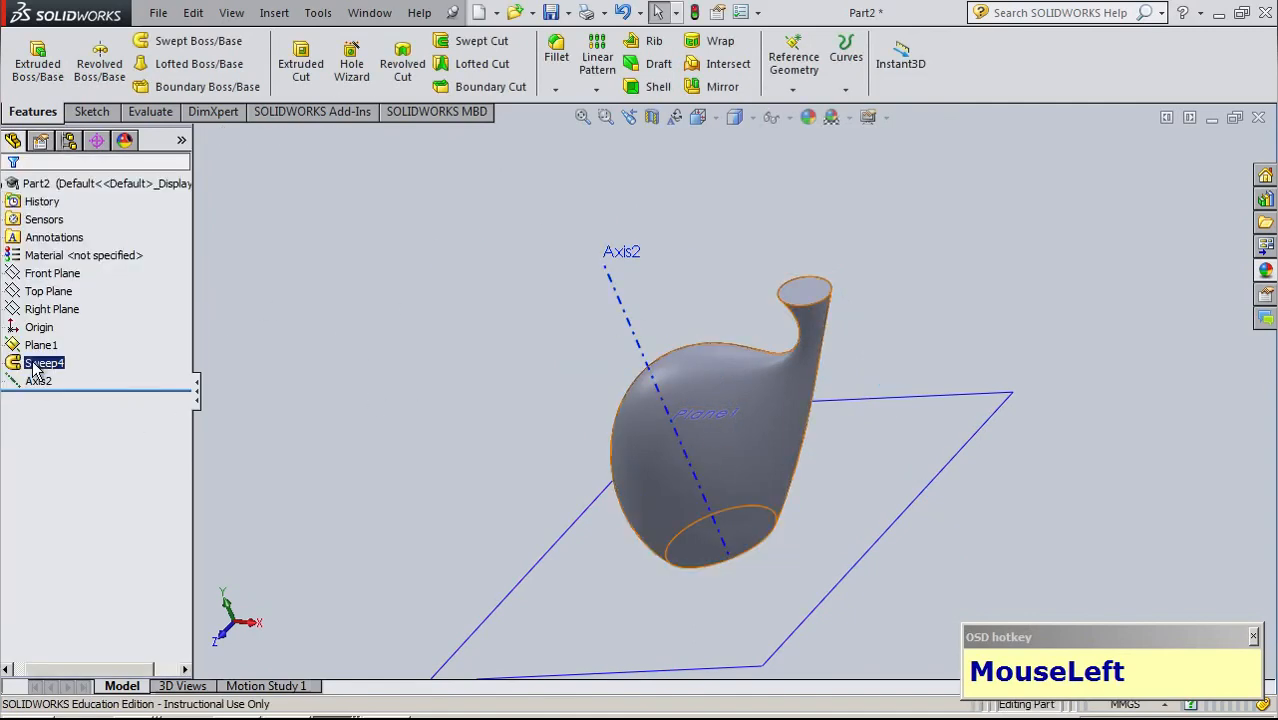
# Set up a Move Face translation of the neck's end face by 10 mm along Axis2, reversed to extend the neck outward
pyautogui.click(276, 13)
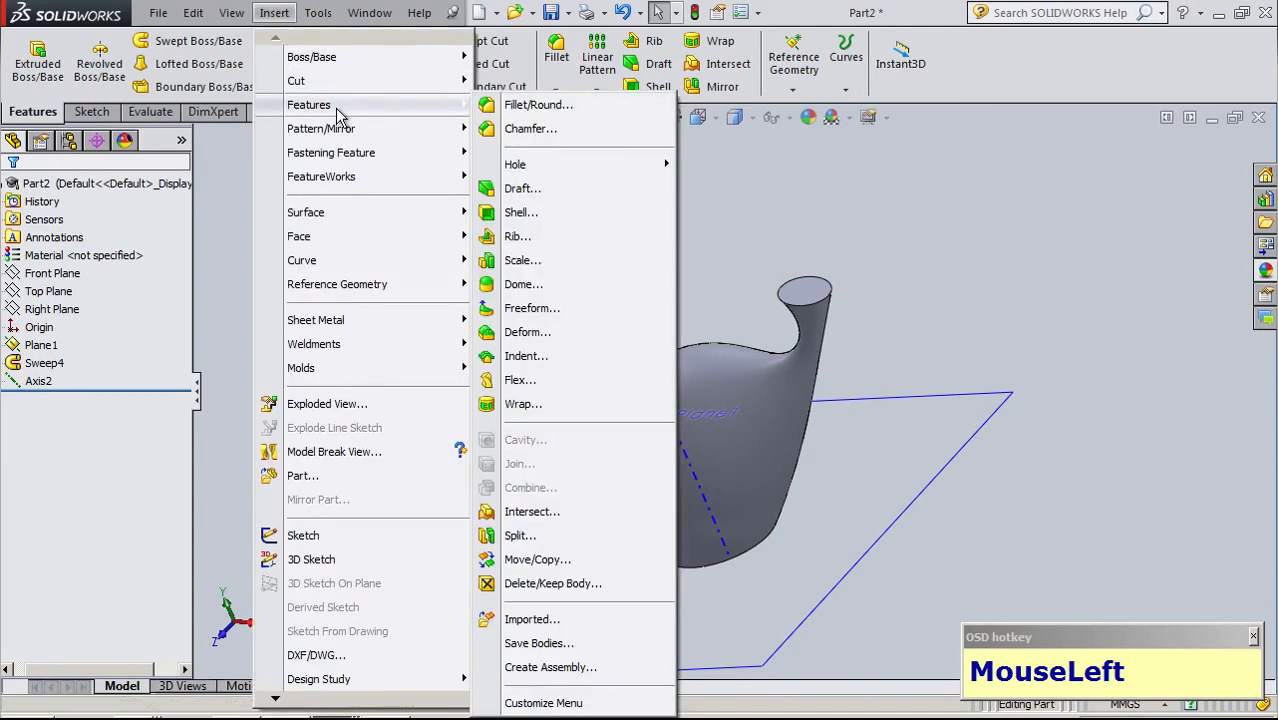
pyautogui.moveTo(338, 158)
pyautogui.moveTo(355, 115)
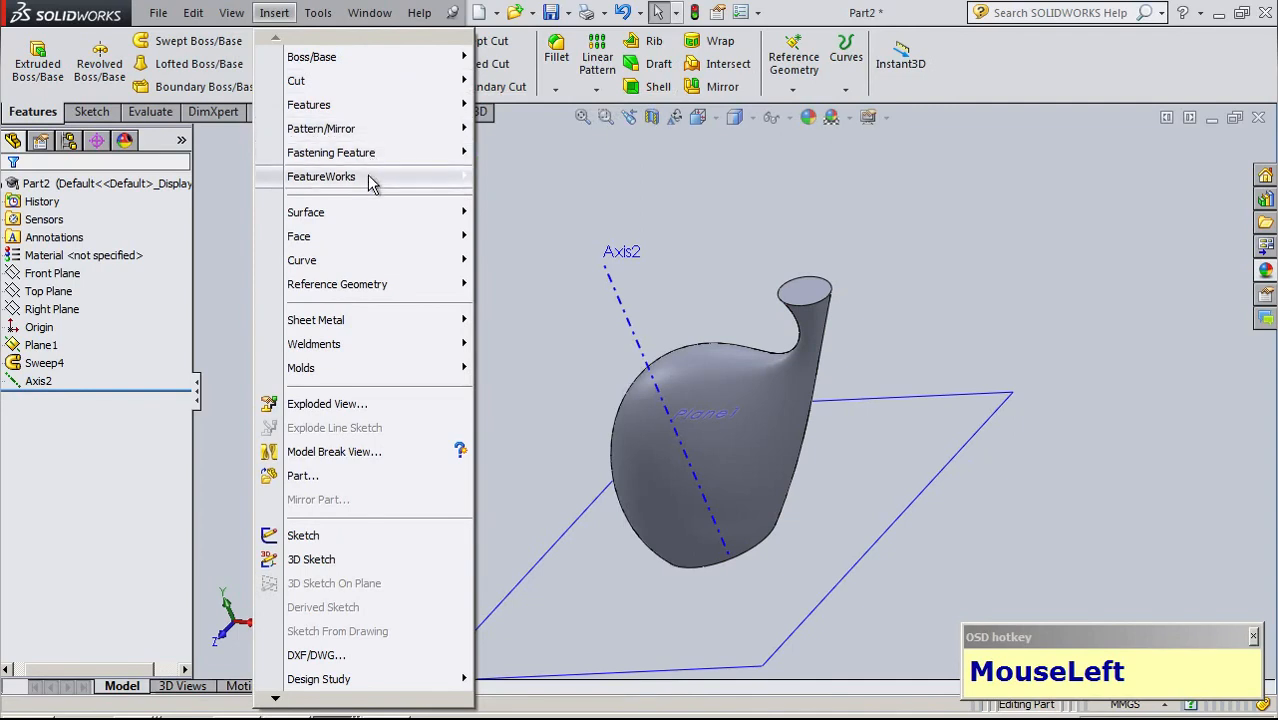
pyautogui.moveTo(345, 238)
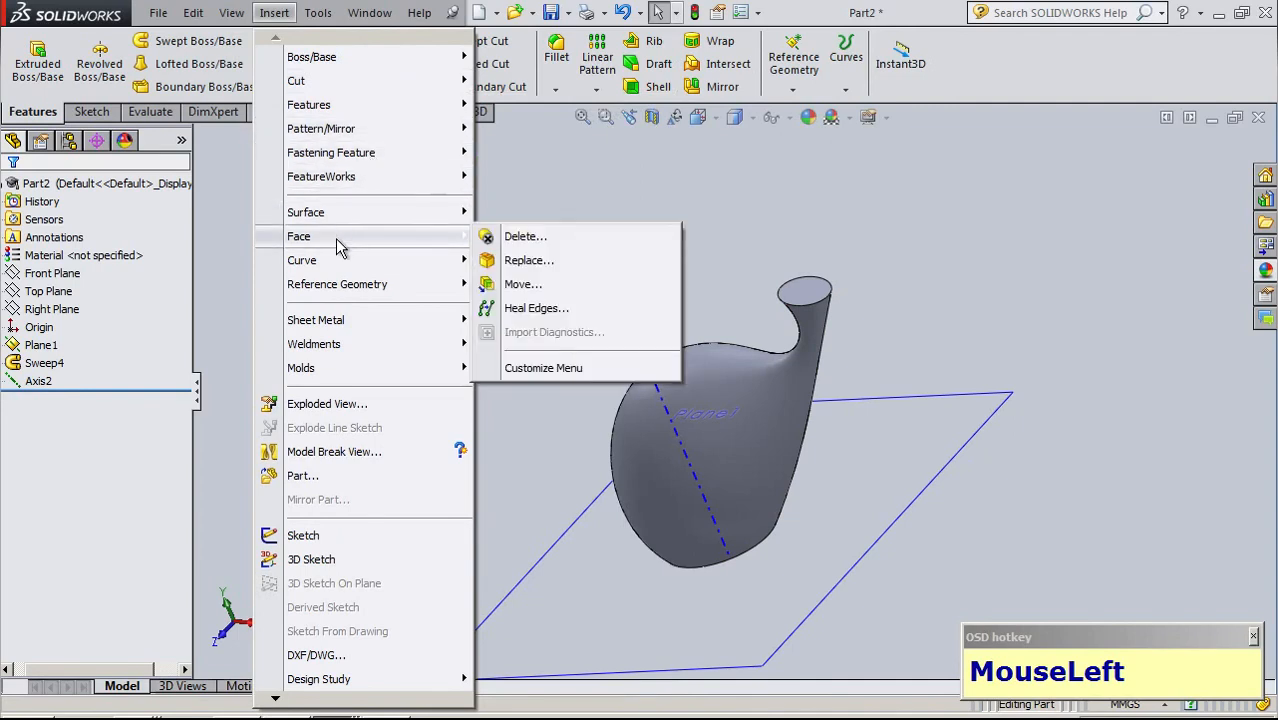
pyautogui.click(522, 285)
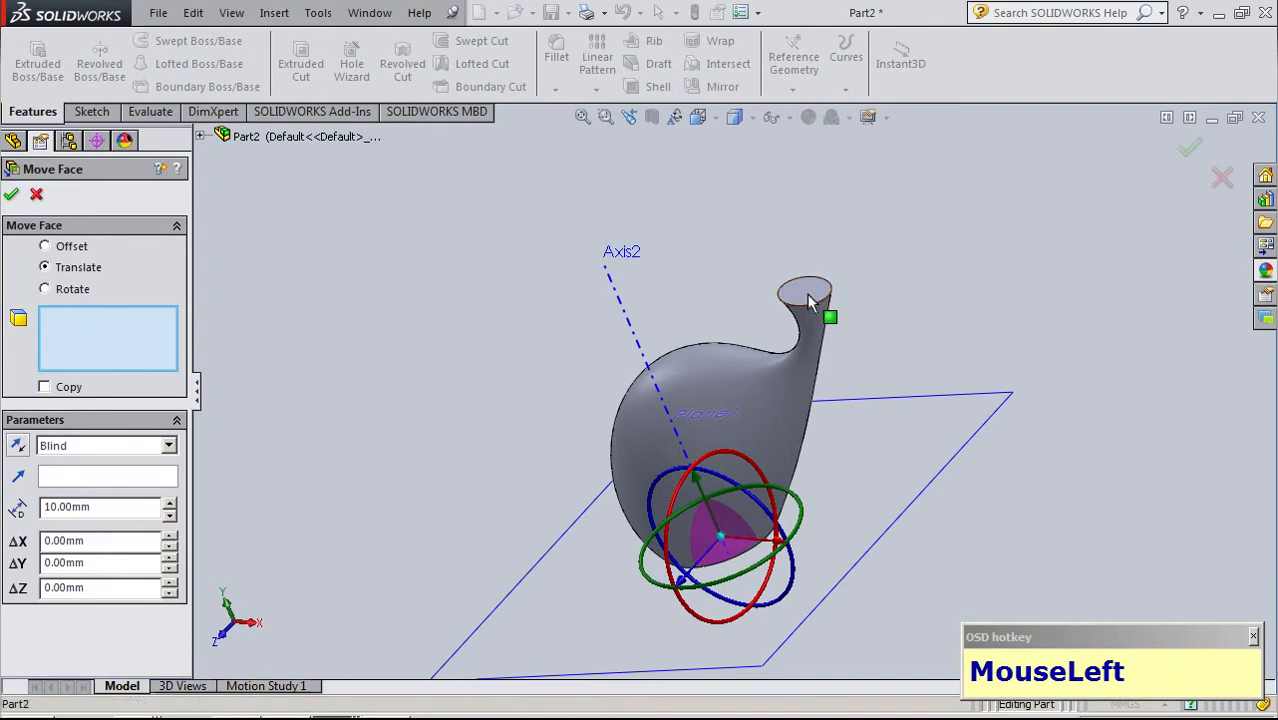
pyautogui.click(806, 292)
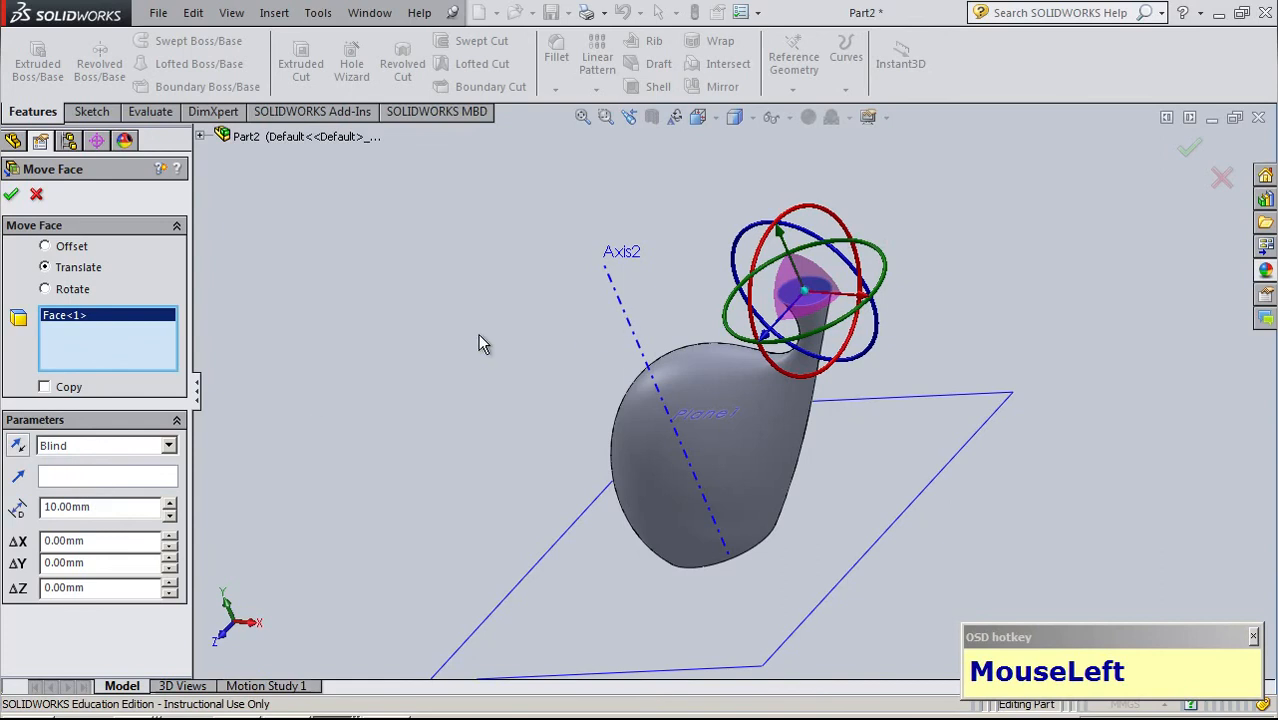
pyautogui.click(81, 478)
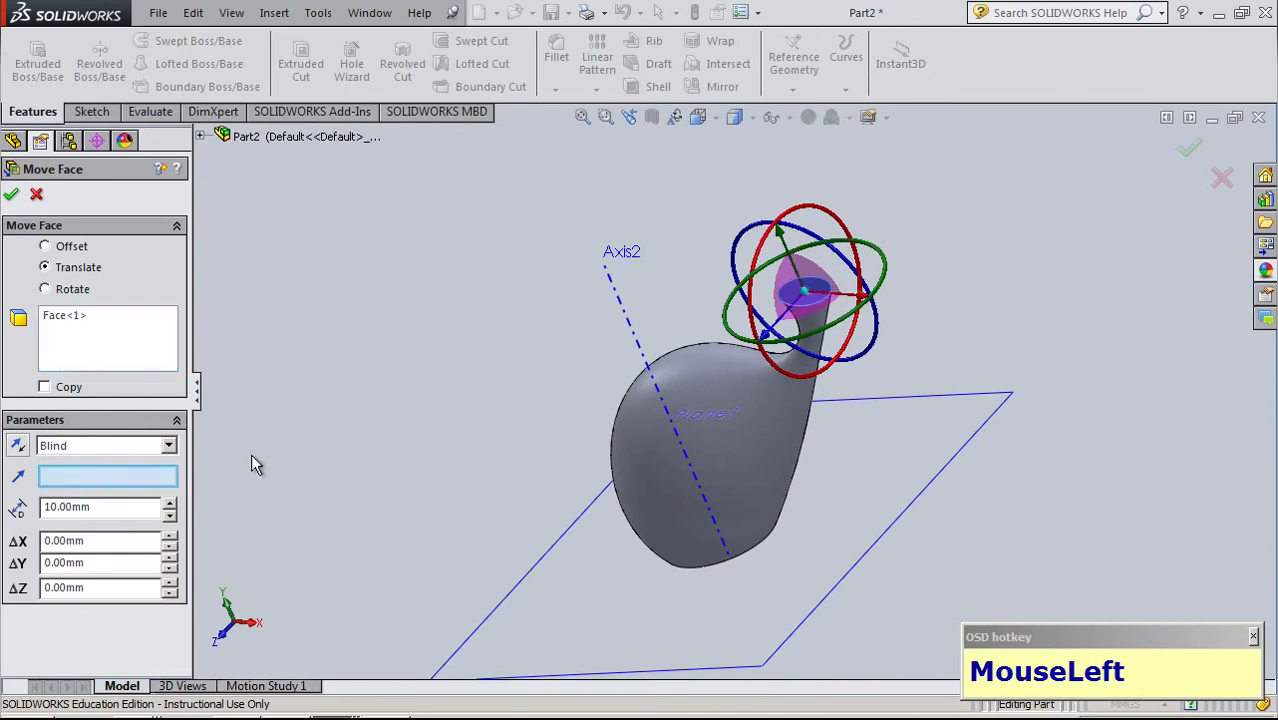
pyautogui.click(622, 318)
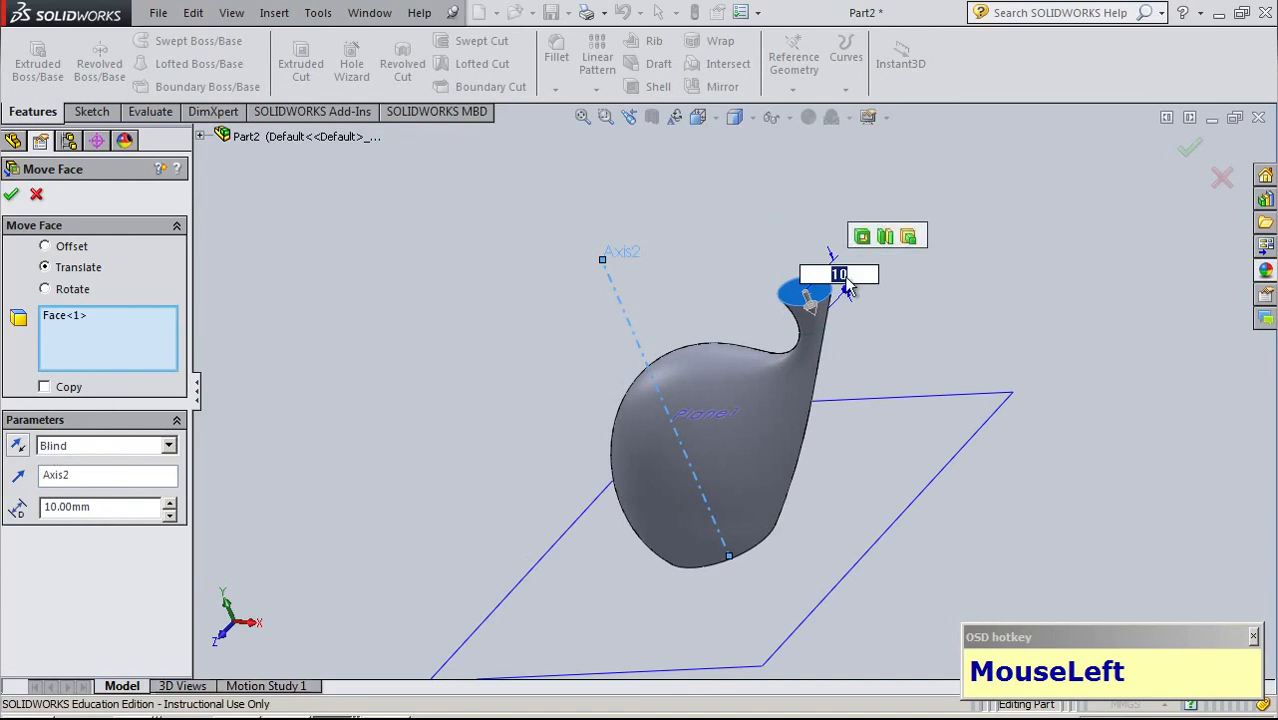
pyautogui.click(17, 450)
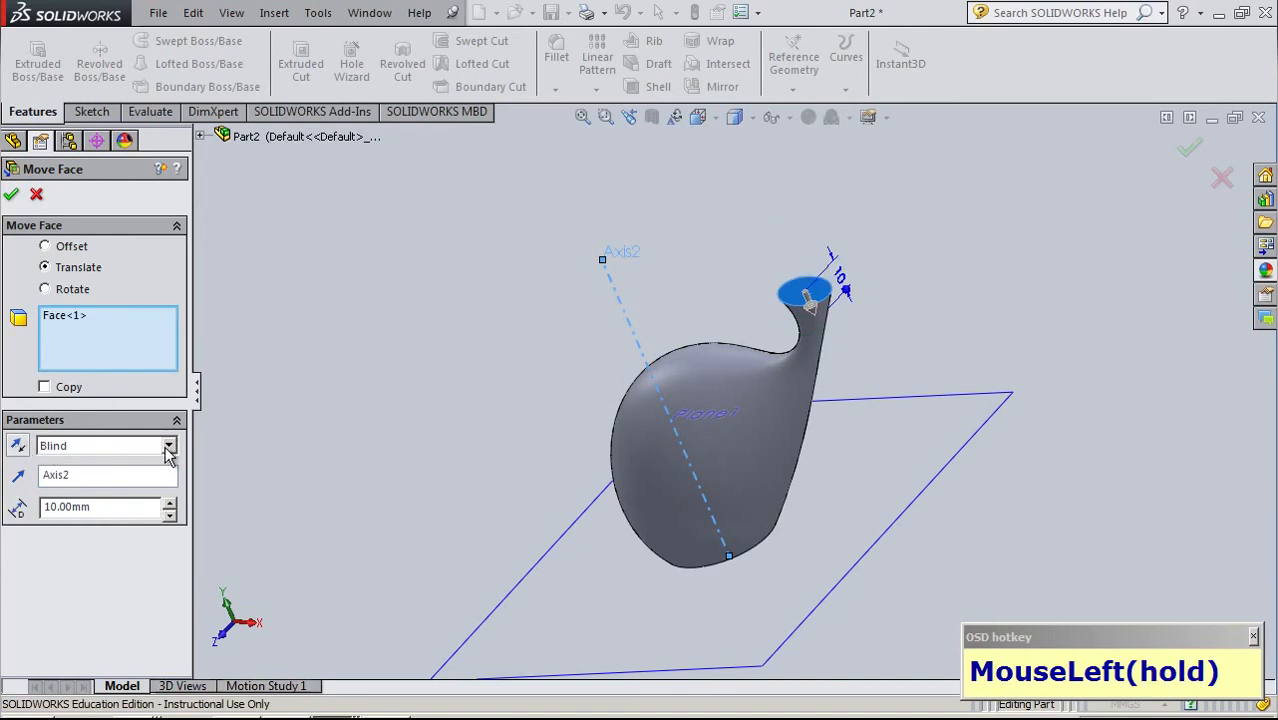
pyautogui.click(17, 452)
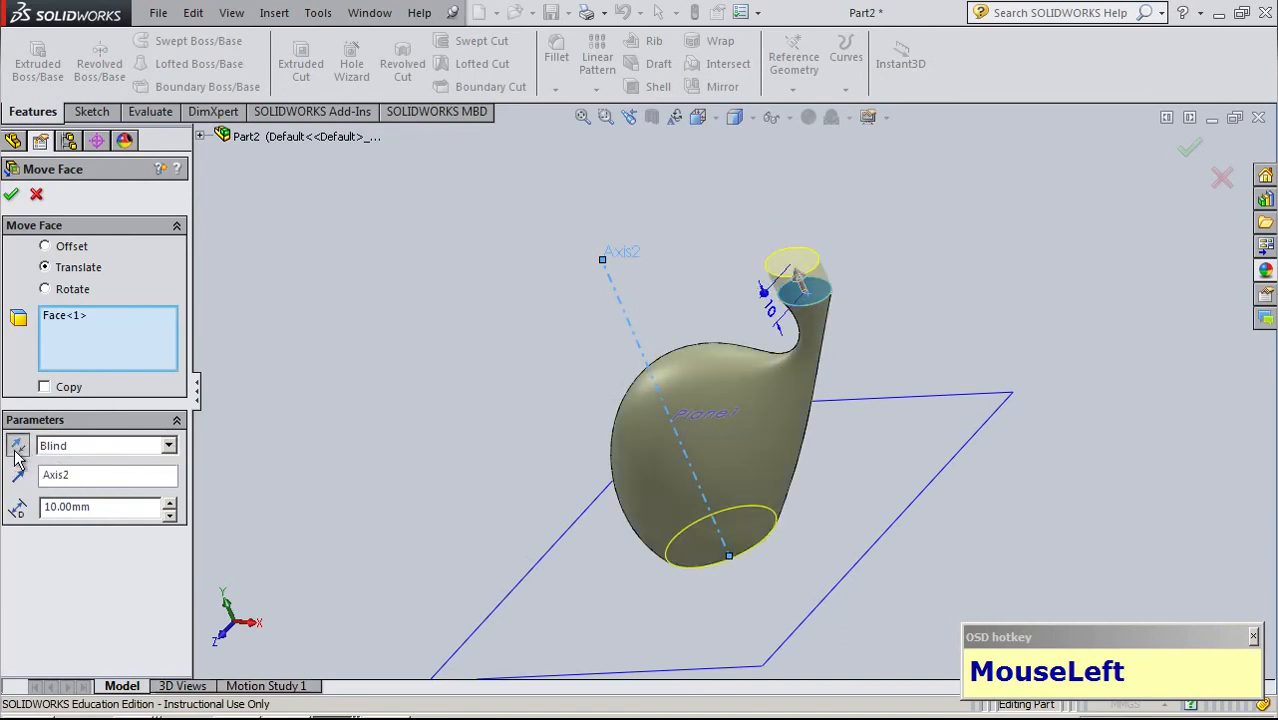
# Look at the Rotate option, return to Translate with Axis2 as the direction, and apply the 10 mm face move
pyautogui.click(67, 292)
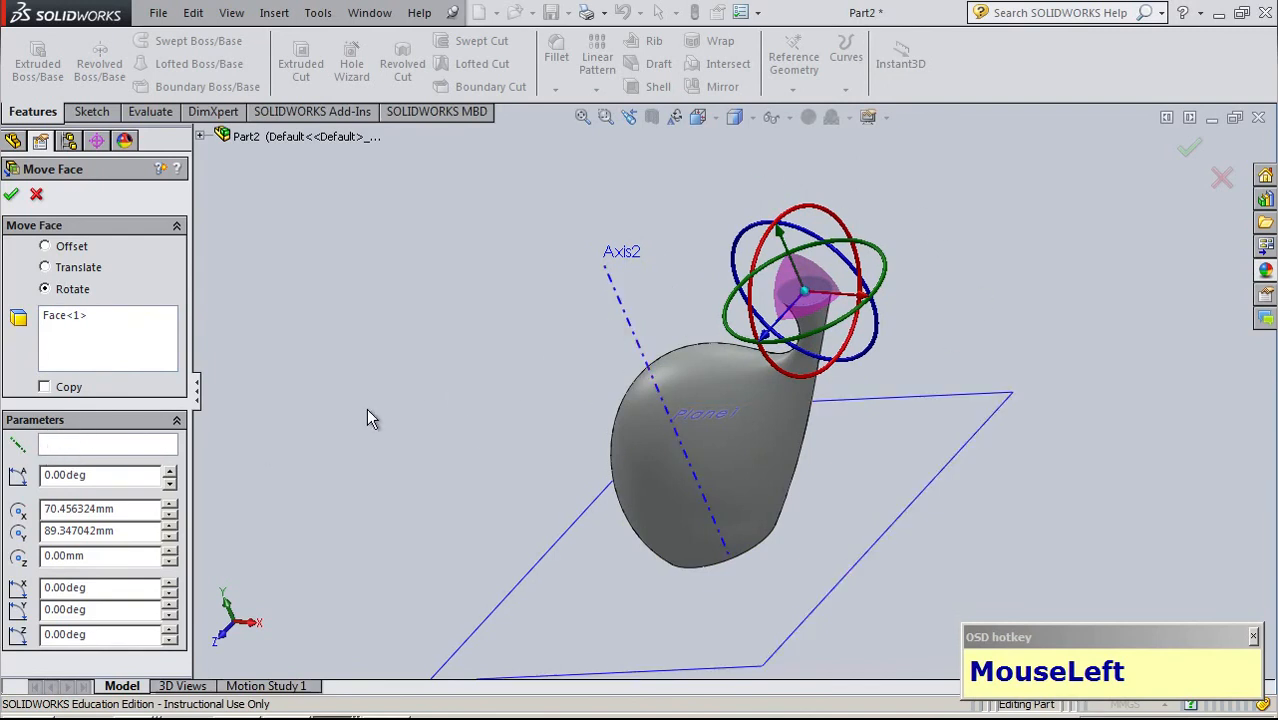
pyautogui.click(72, 265)
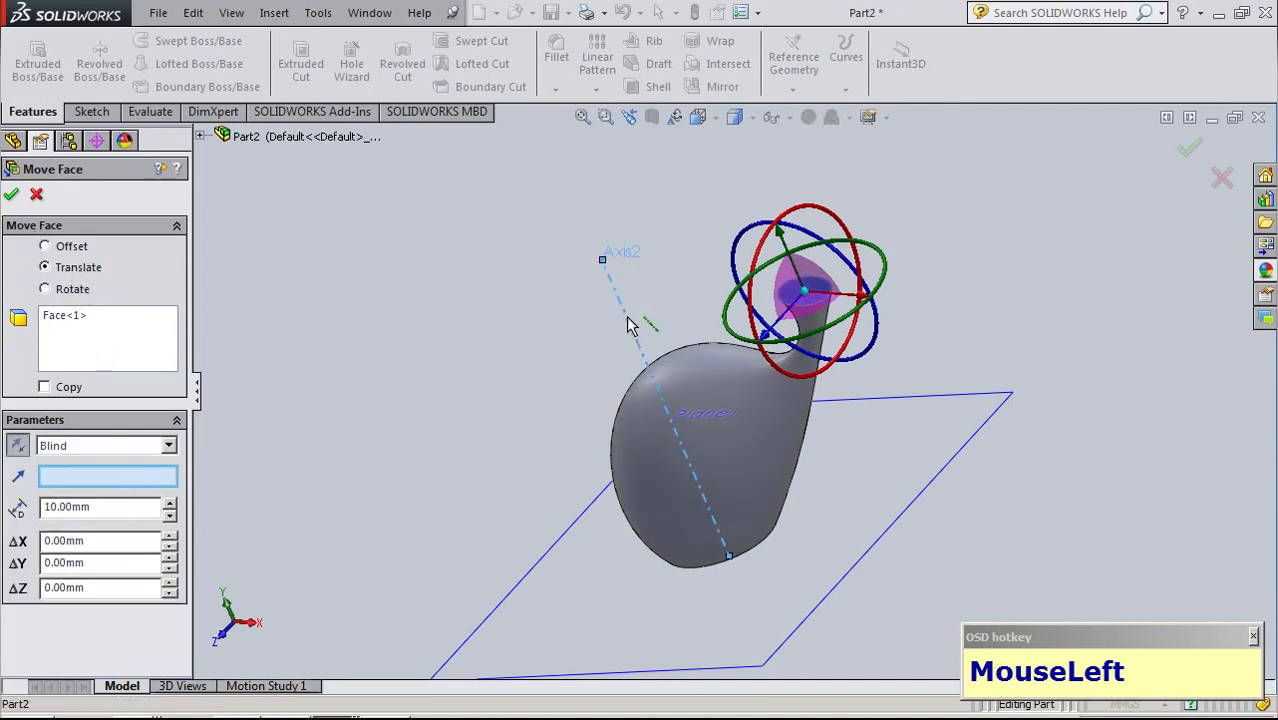
pyautogui.click(602, 259)
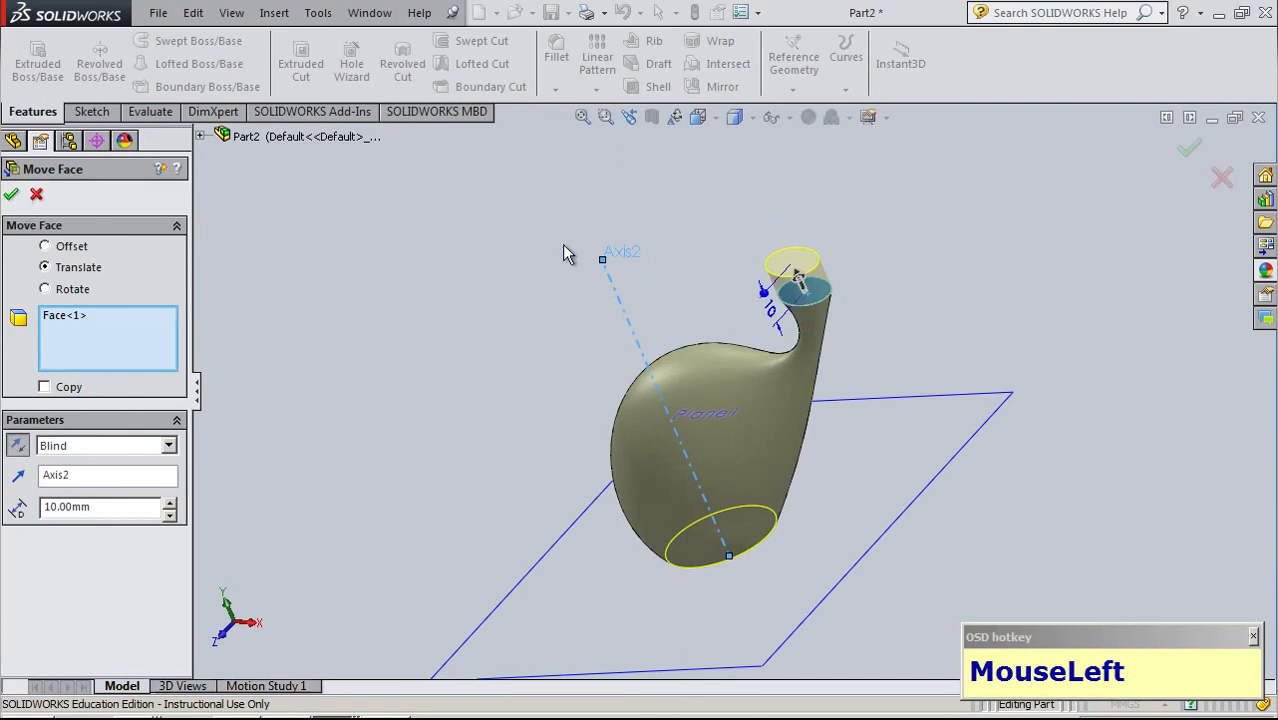
pyautogui.click(11, 195)
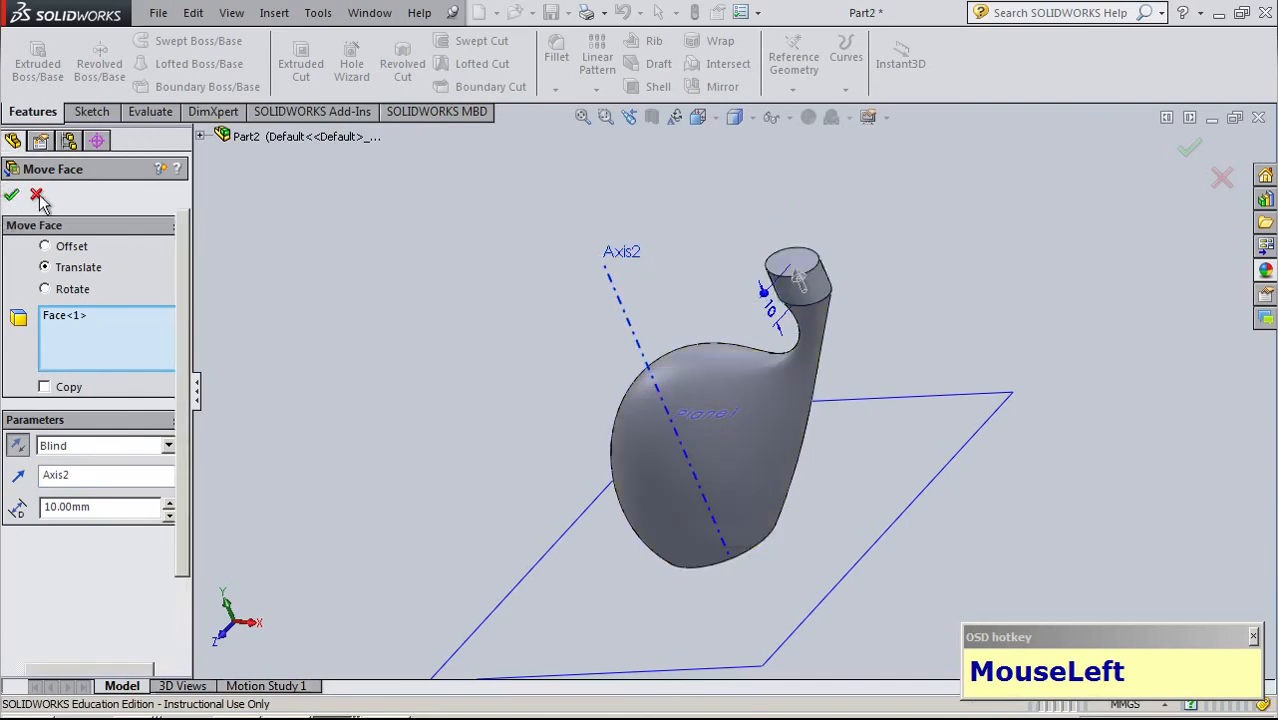
pyautogui.click(945, 279)
pyautogui.scroll(1, 858, 388)
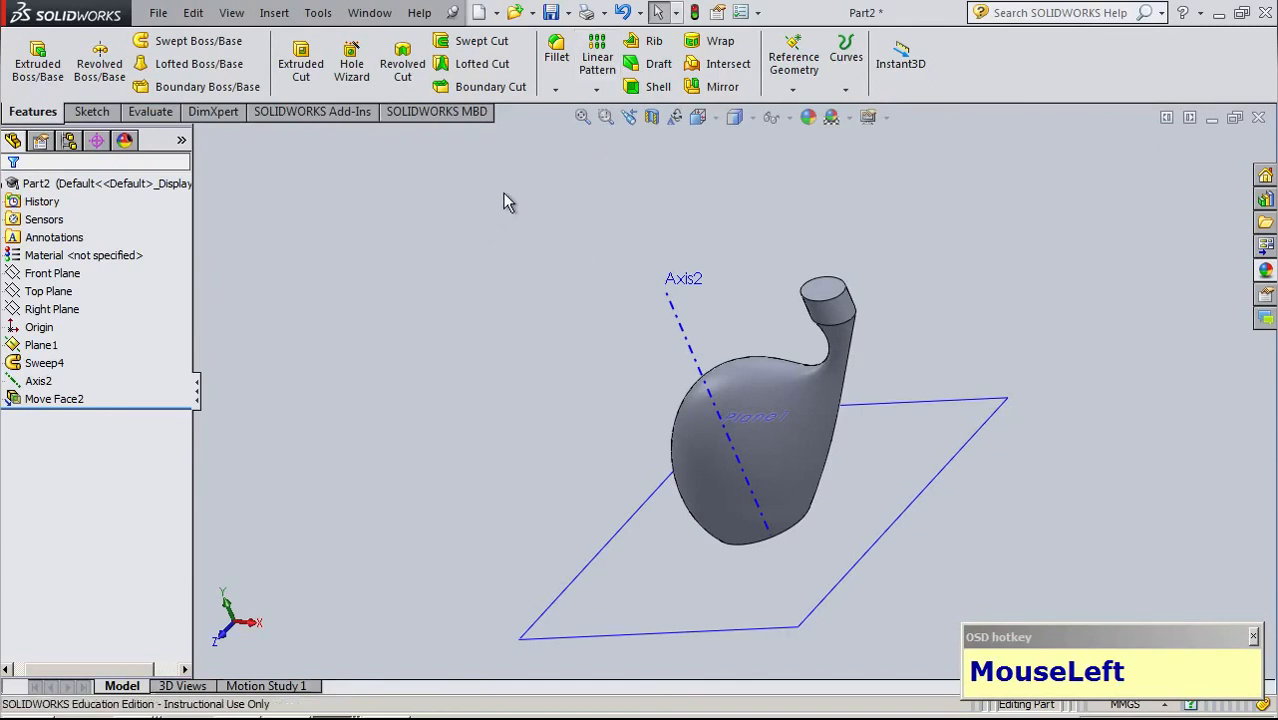
pyautogui.click(596, 89)
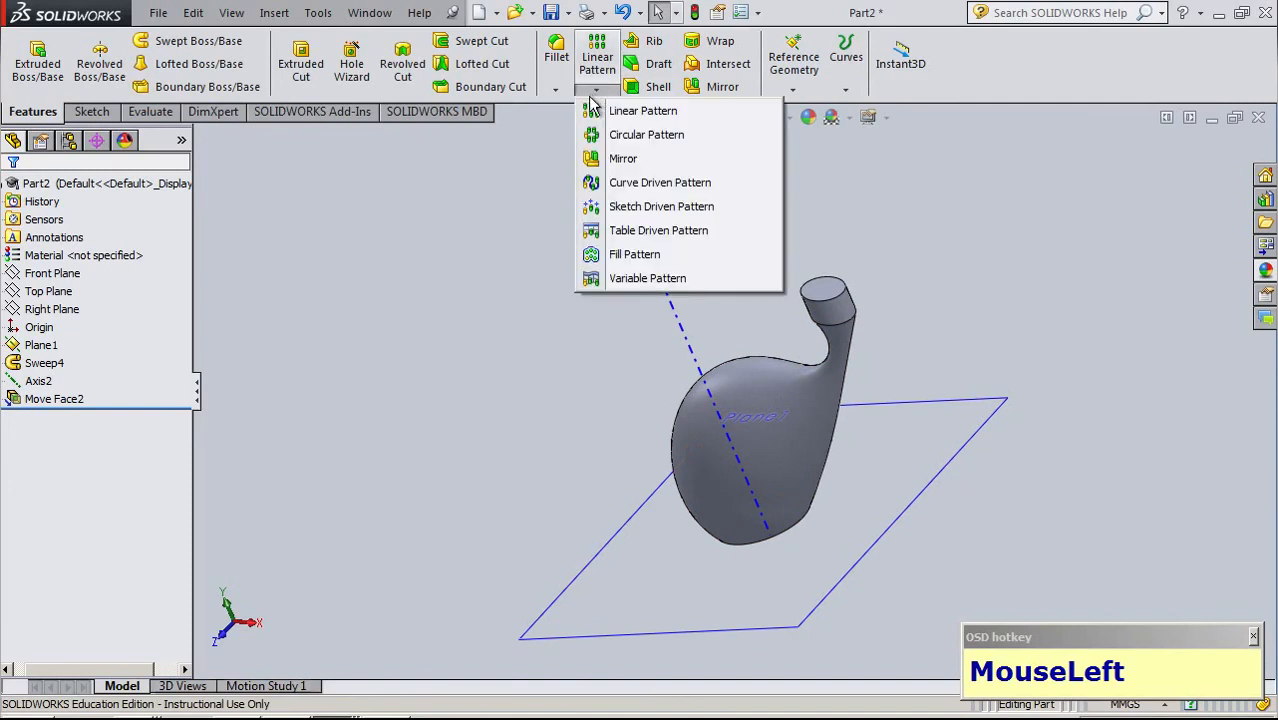
pyautogui.click(410, 338)
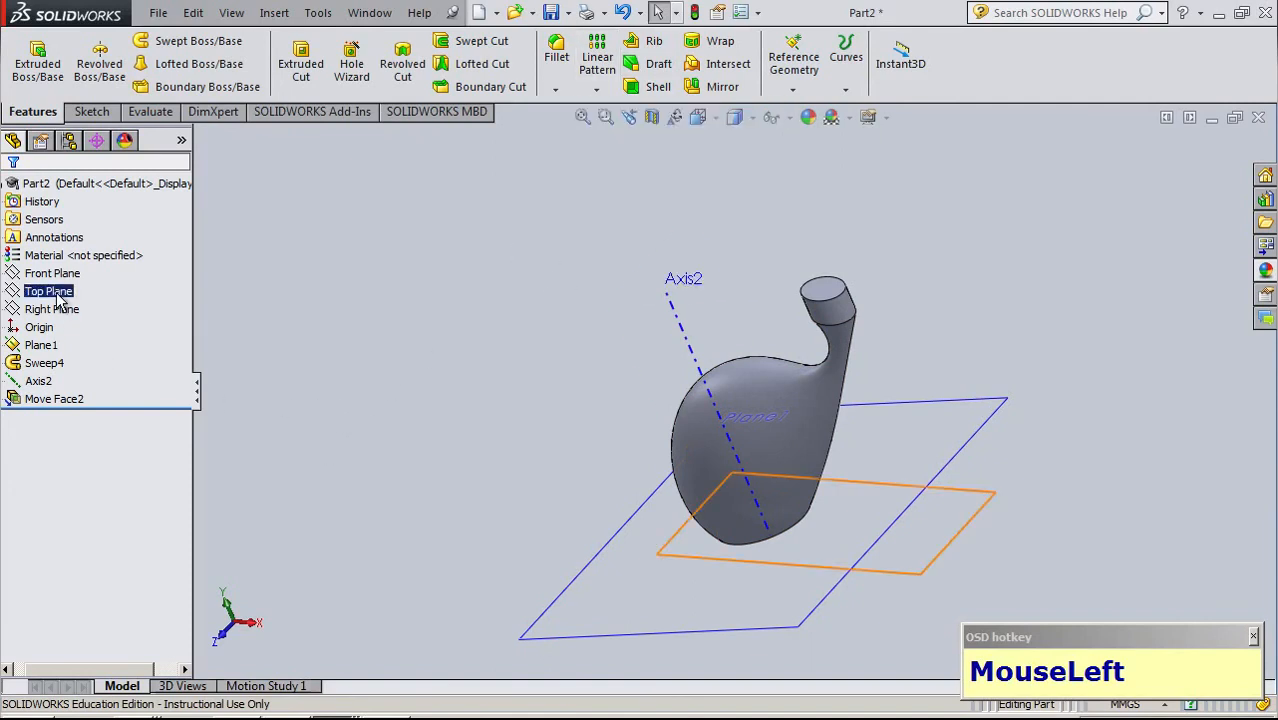
pyautogui.click(32, 383)
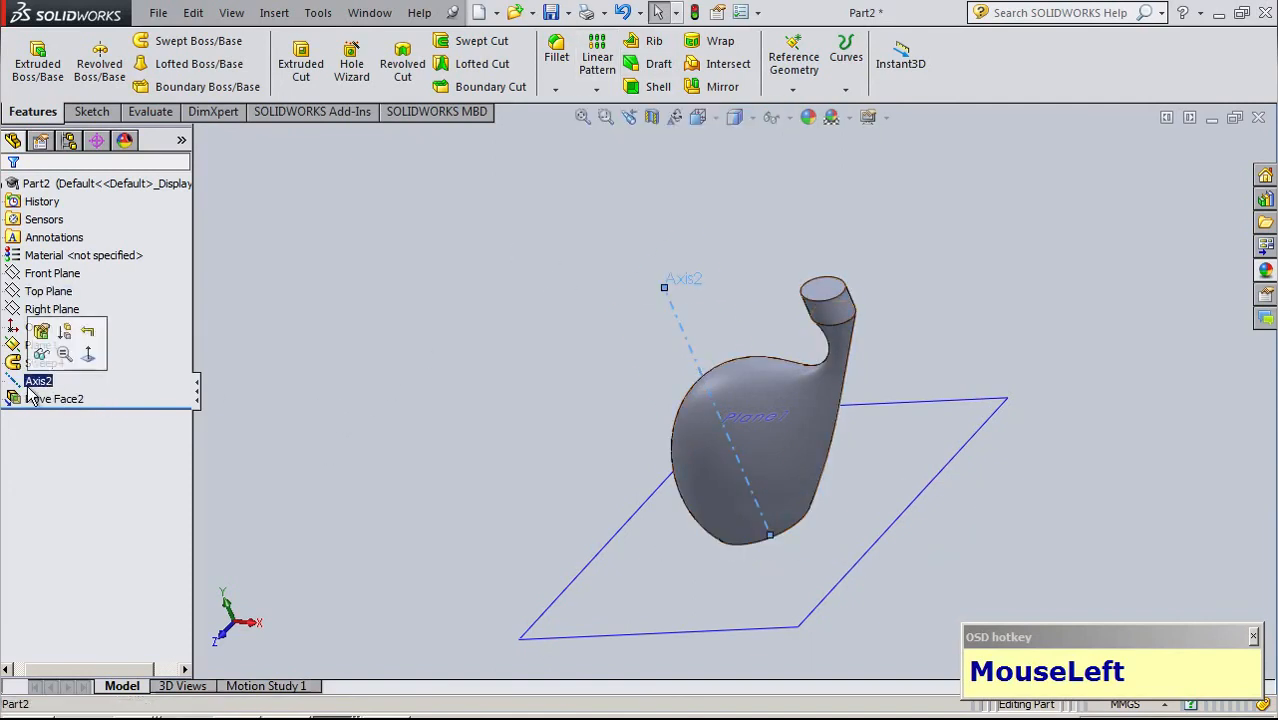
pyautogui.keyDown('ctrl'); pyautogui.click(40, 274); pyautogui.keyUp('ctrl')
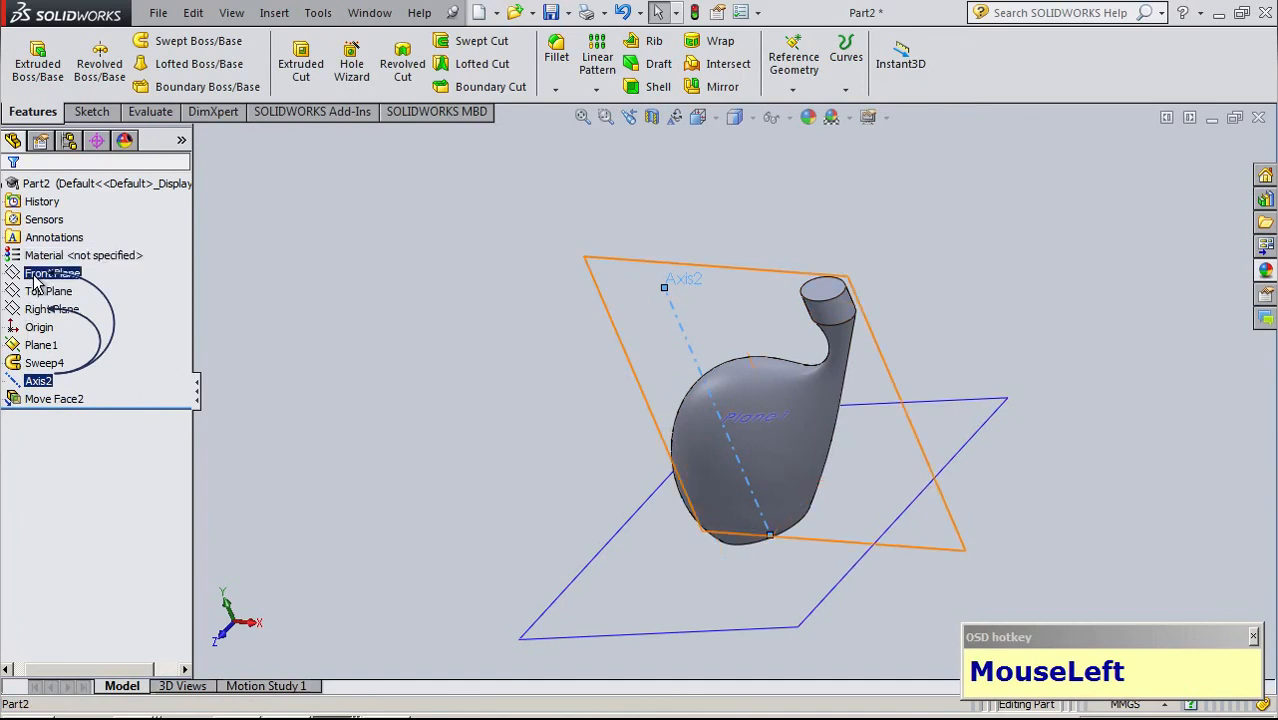
# Create a second reference axis at the intersection of the Front Plane and Top Plane
pyautogui.click(36, 275)
pyautogui.keyDown('ctrl'); pyautogui.click(36, 291); pyautogui.keyUp('ctrl')
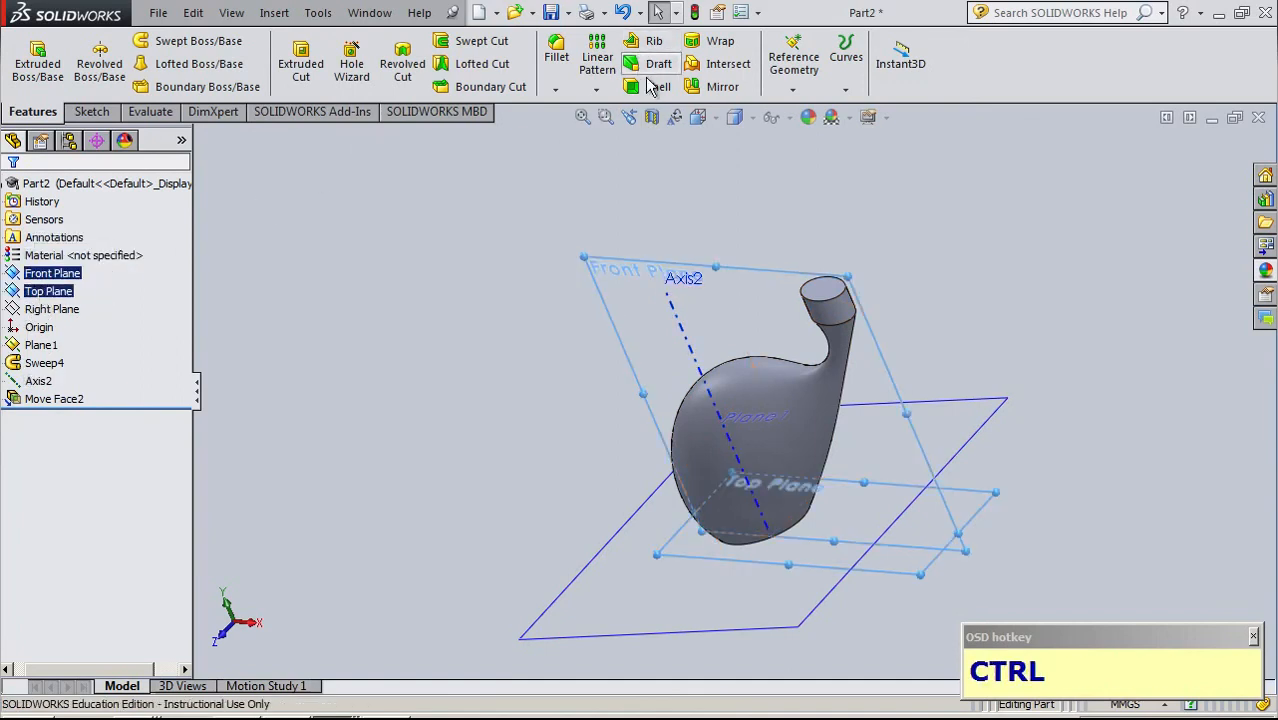
pyautogui.click(792, 98)
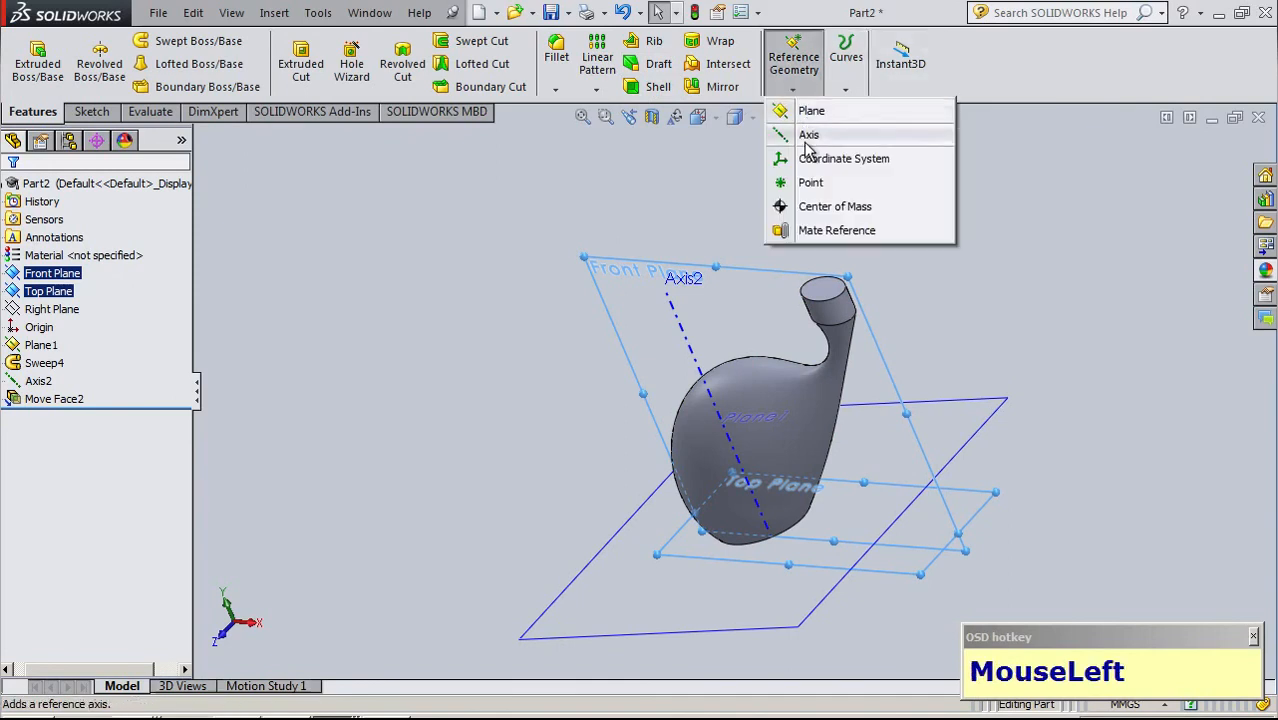
pyautogui.click(807, 135)
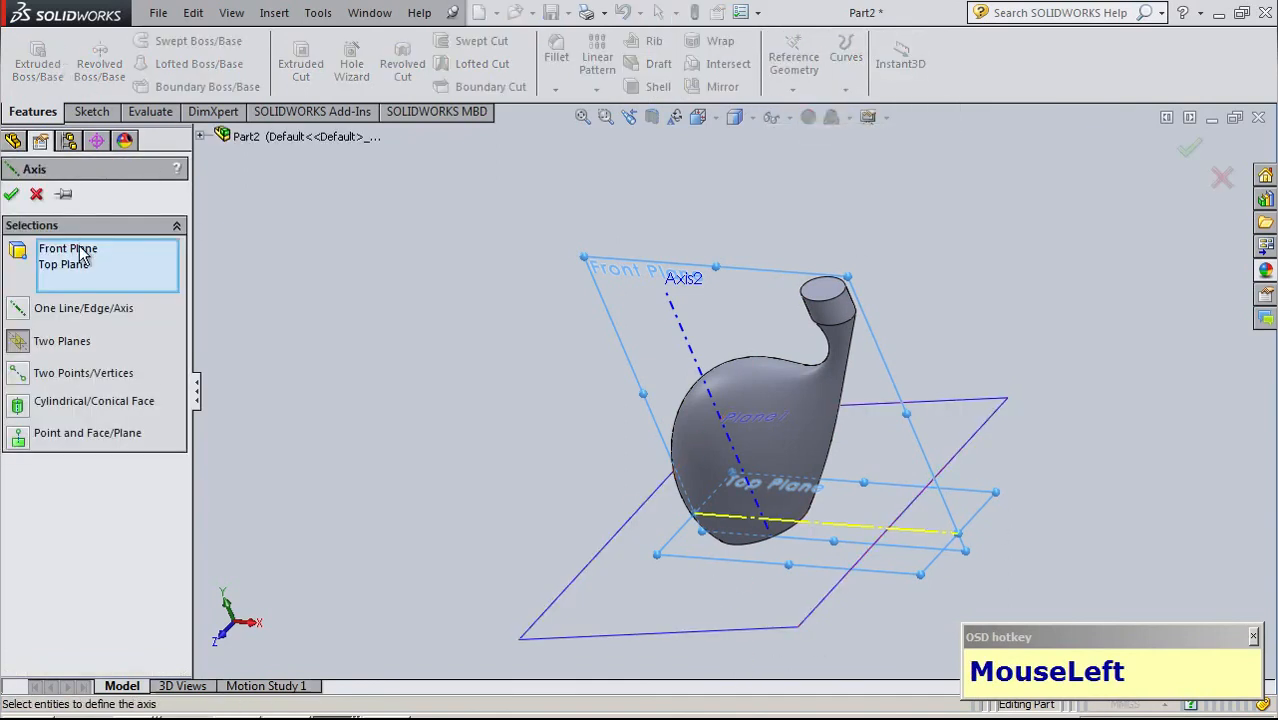
pyautogui.click(9, 195)
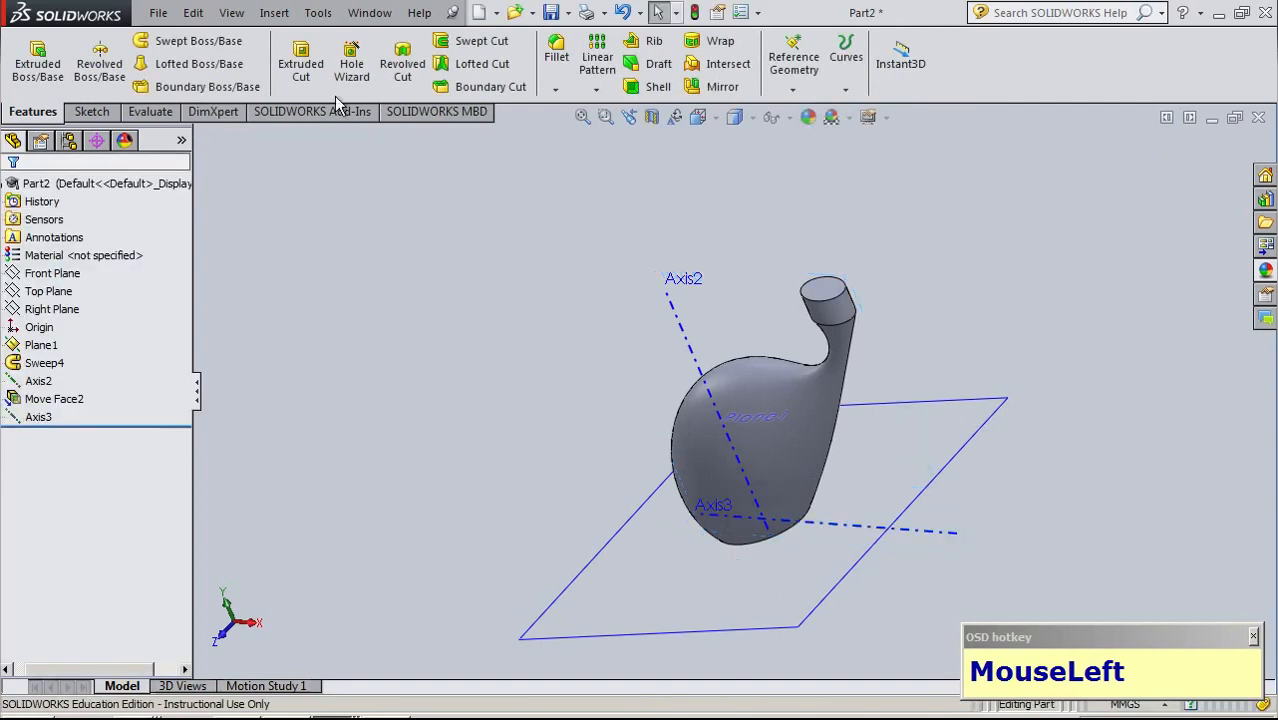
# Set up a linear pattern of the sweep feature with Axis3 as Direction 1 and Axis2 as Direction 2
pyautogui.click(596, 89)
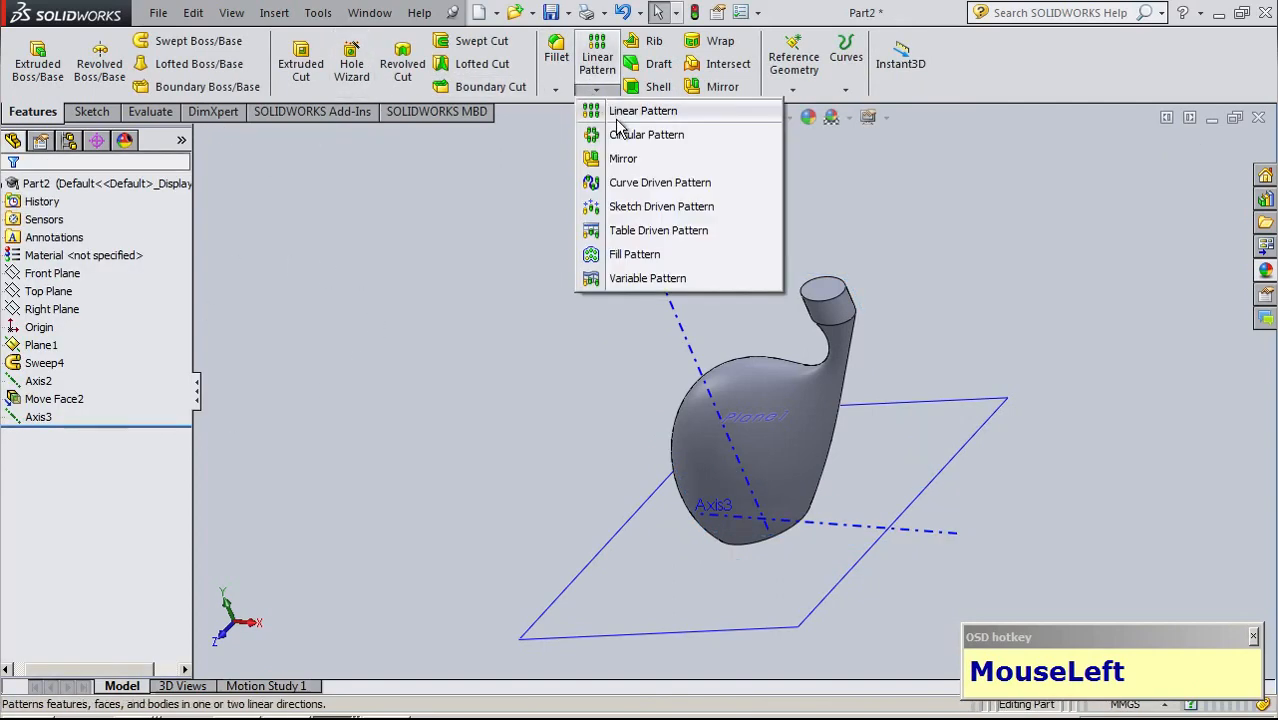
pyautogui.click(640, 111)
pyautogui.click(101, 254)
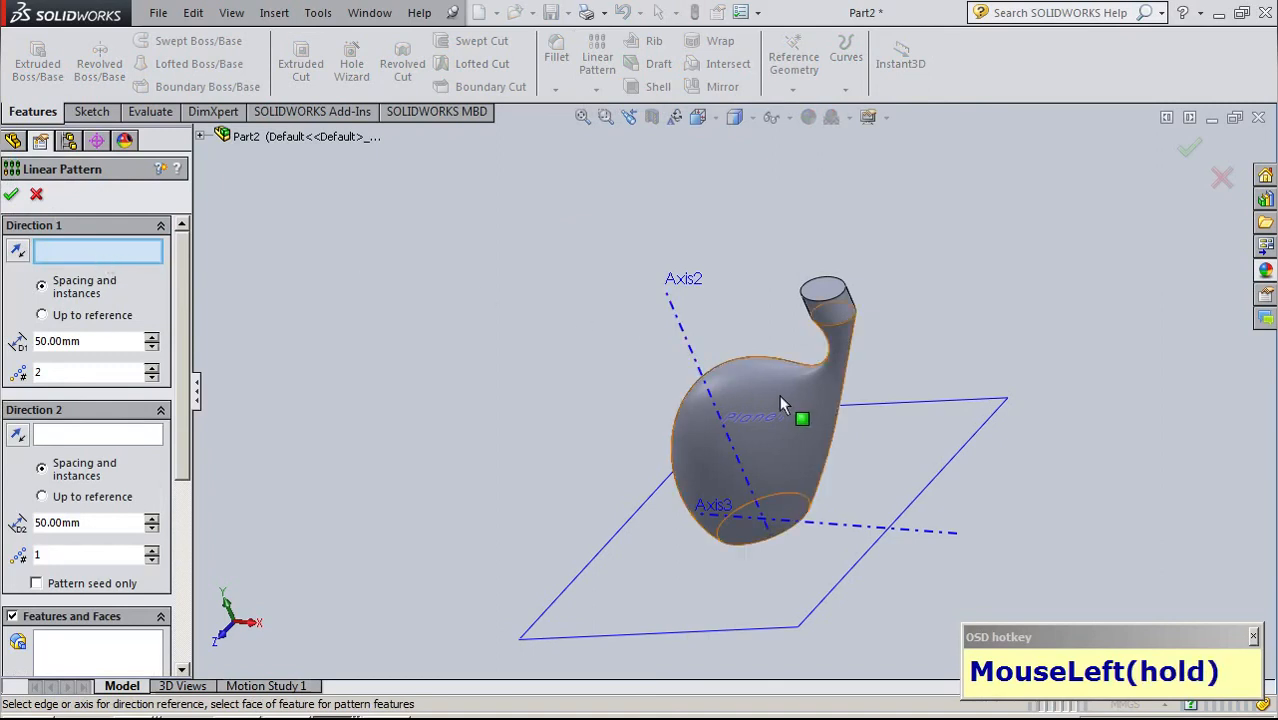
pyautogui.click(110, 257)
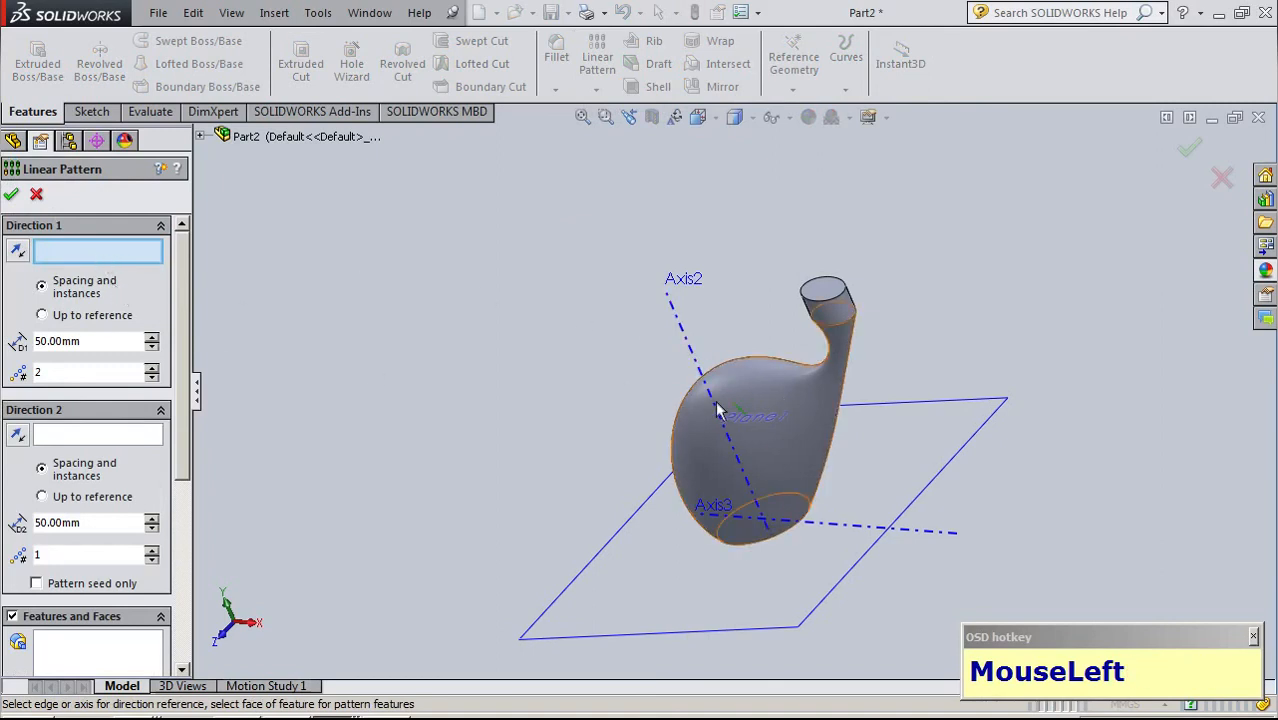
pyautogui.click(890, 529)
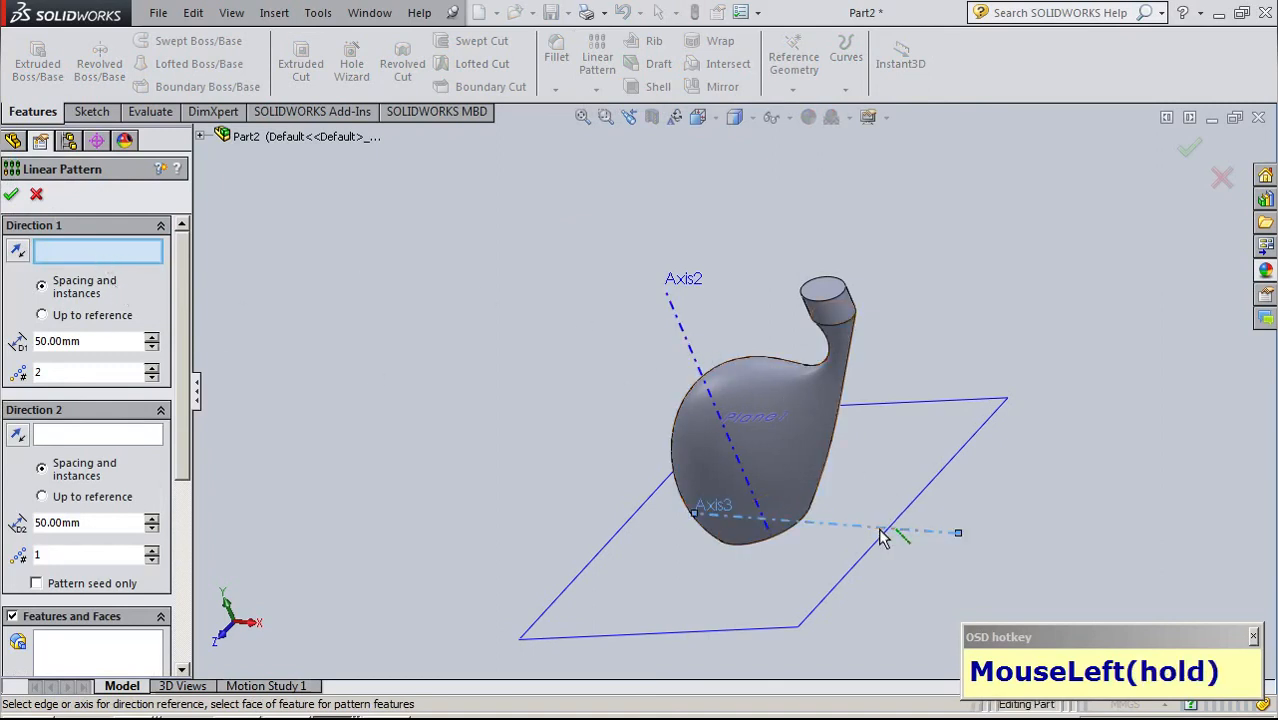
pyautogui.click(680, 347)
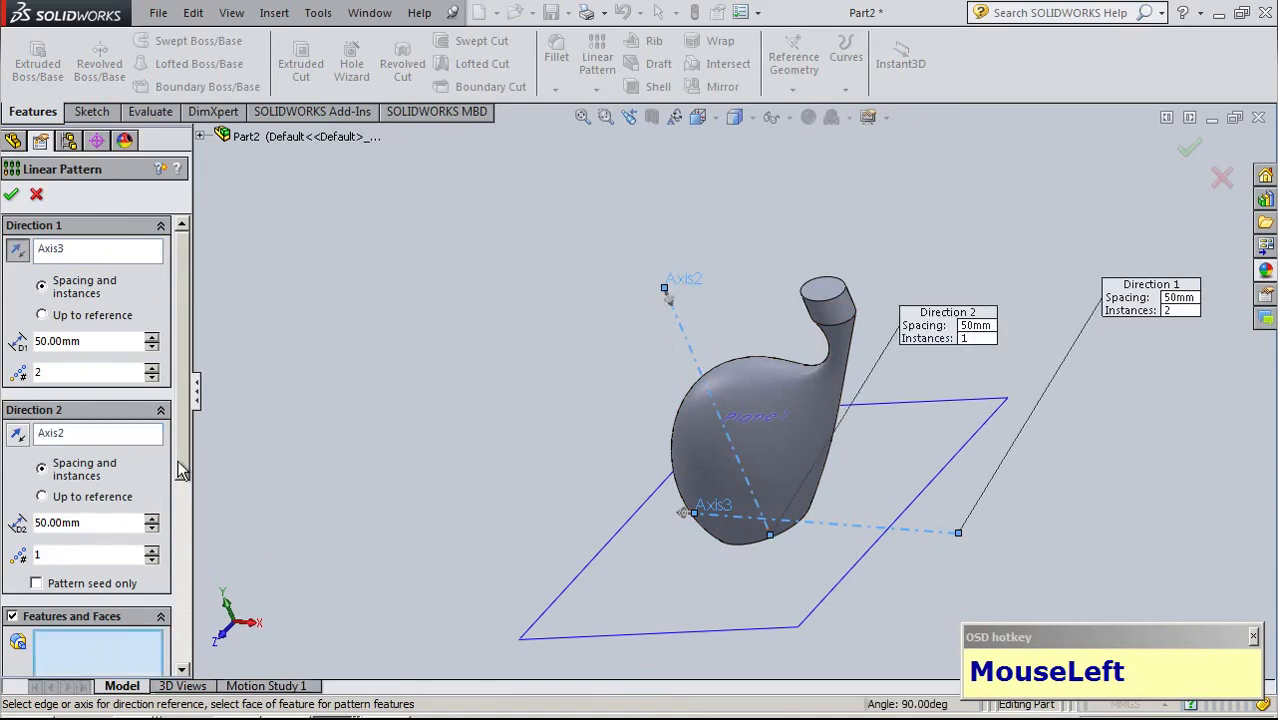
pyautogui.moveTo(182, 470); pyautogui.dragTo(184, 587)
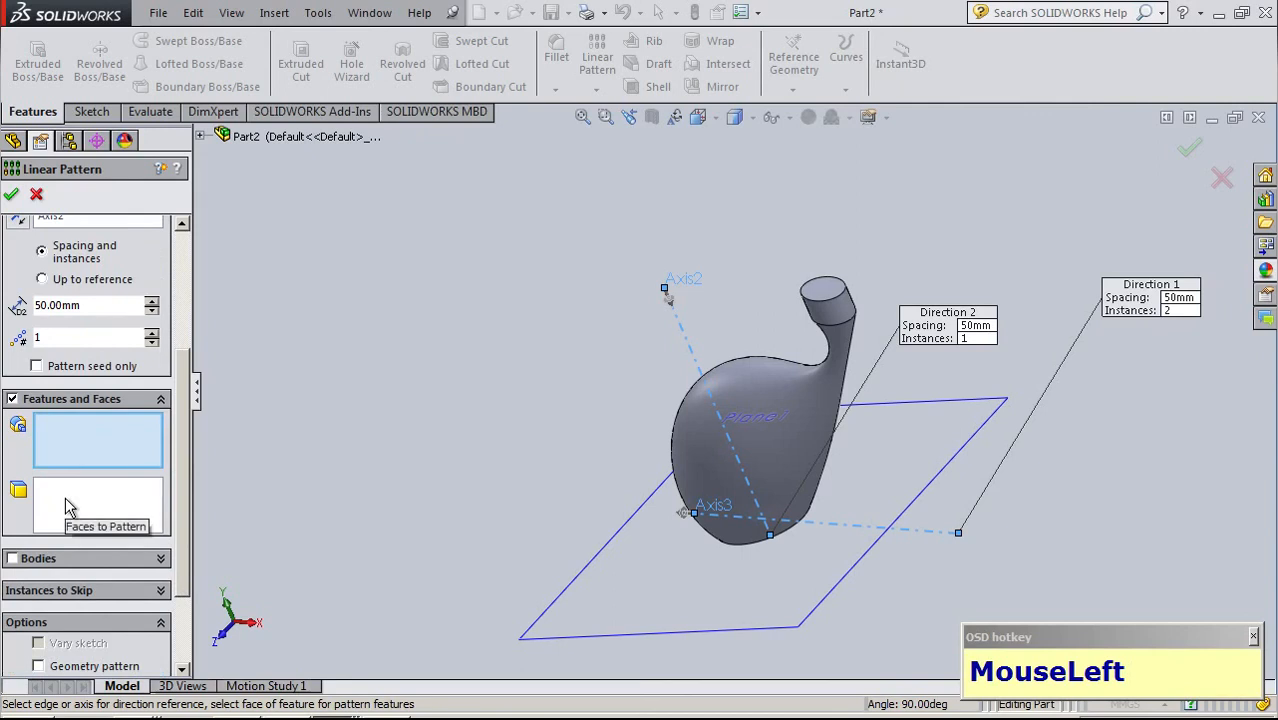
pyautogui.click(760, 426)
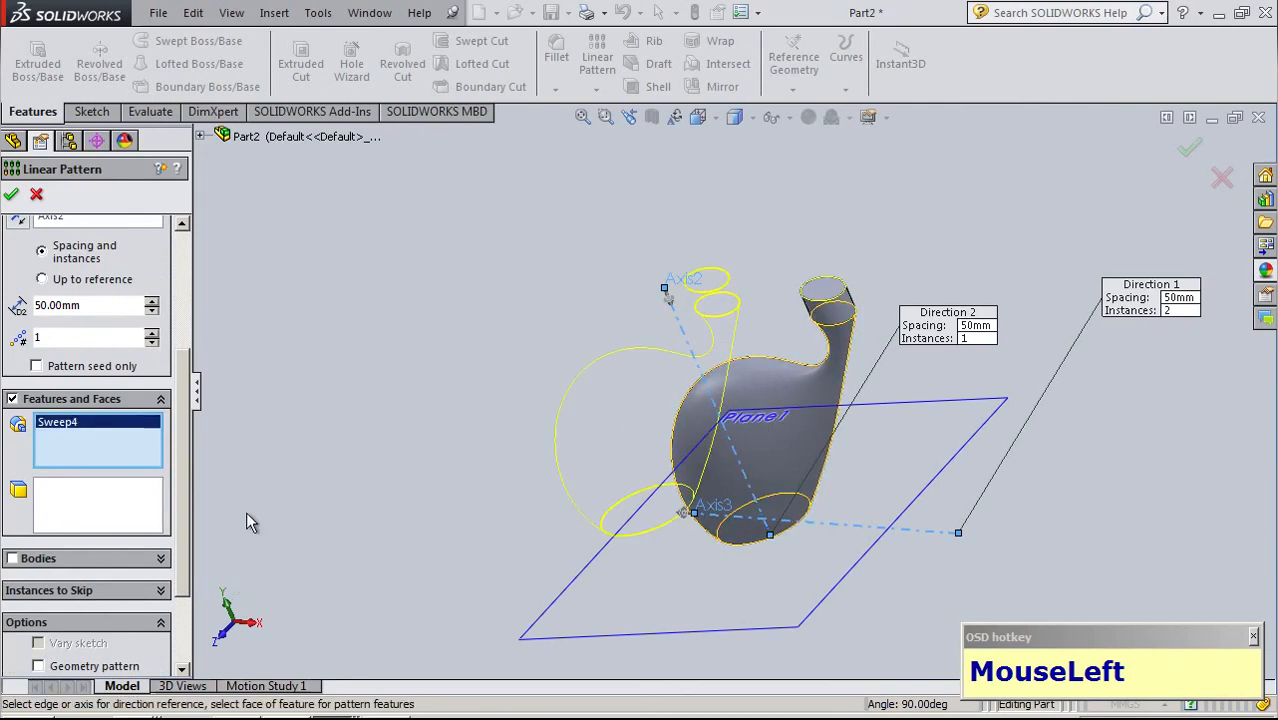
# Set three instances at 100 mm spacing along Axis3 and two instances along Axis2
pyautogui.moveTo(176, 375); pyautogui.dragTo(182, 262)
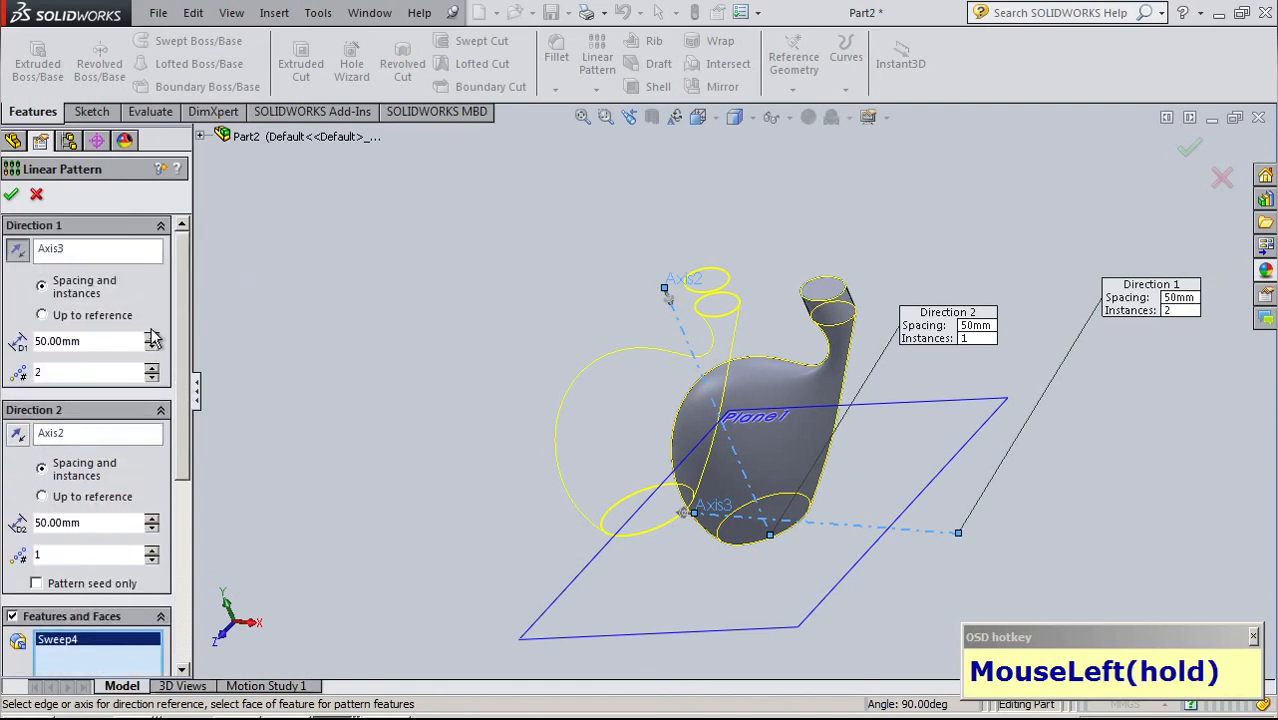
pyautogui.click(152, 367)
pyautogui.click(153, 550)
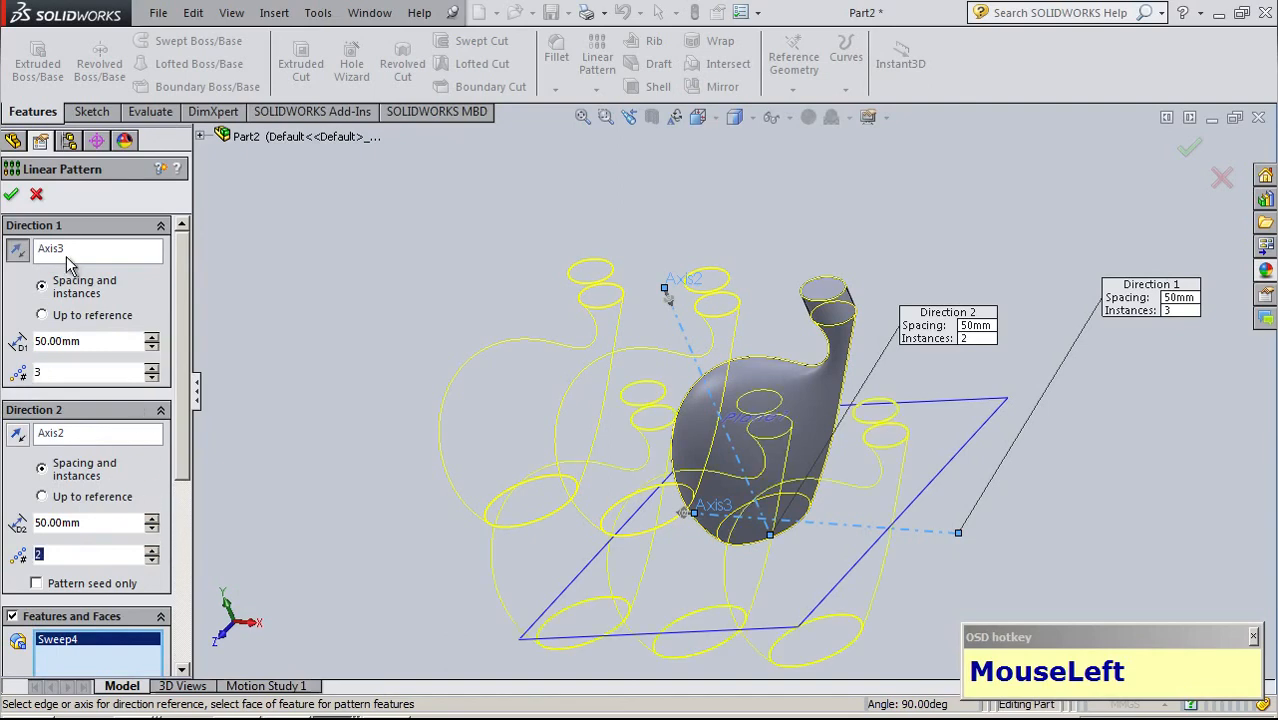
pyautogui.click(151, 338)
pyautogui.click(151, 338)
pyautogui.click(151, 338)
pyautogui.click(151, 338)
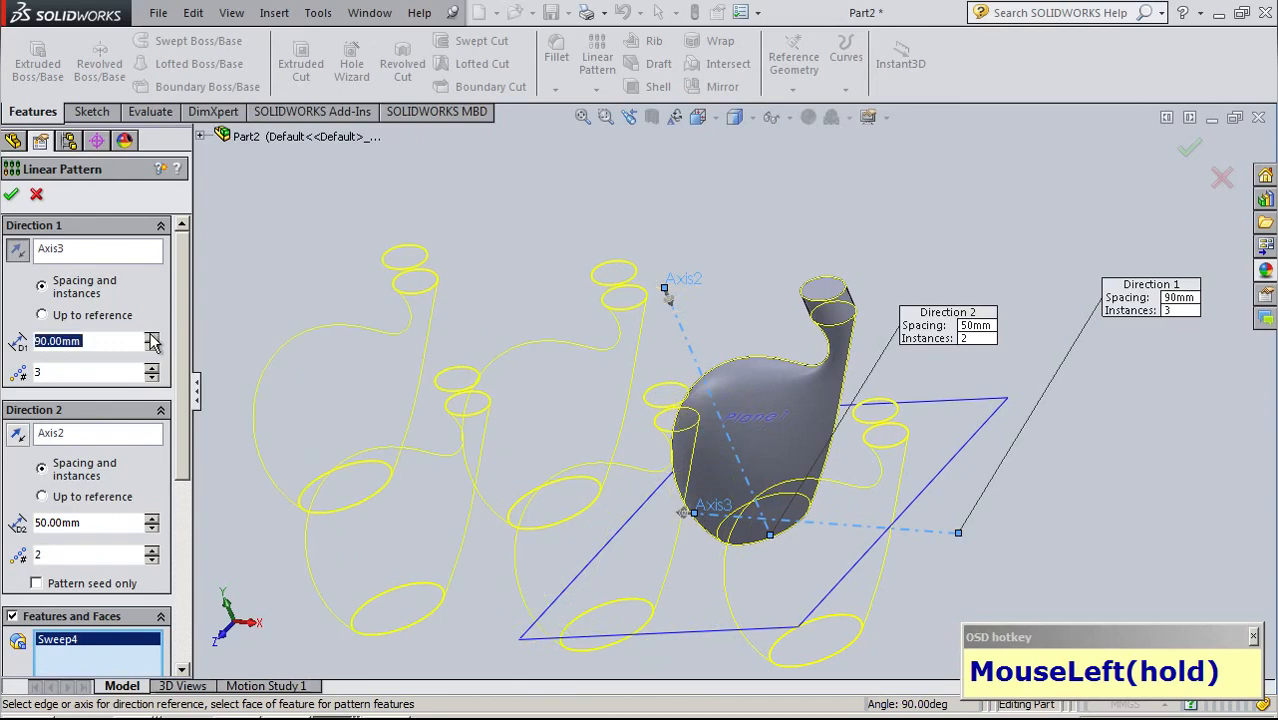
pyautogui.click(151, 338)
# Set the pattern spacing along Axis2 to 100 mm and try to apply the pattern to the sweep feature
pyautogui.moveTo(181, 380); pyautogui.dragTo(180, 472)
pyautogui.click(151, 345)
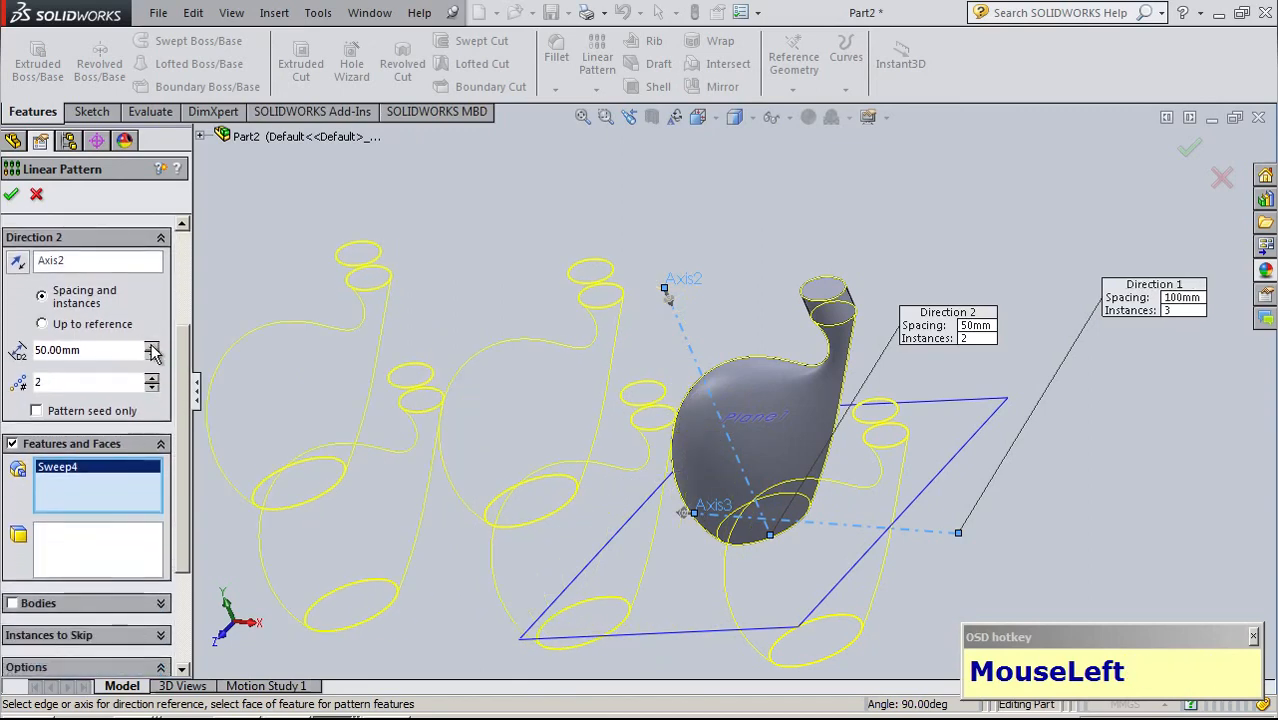
pyautogui.click(151, 345)
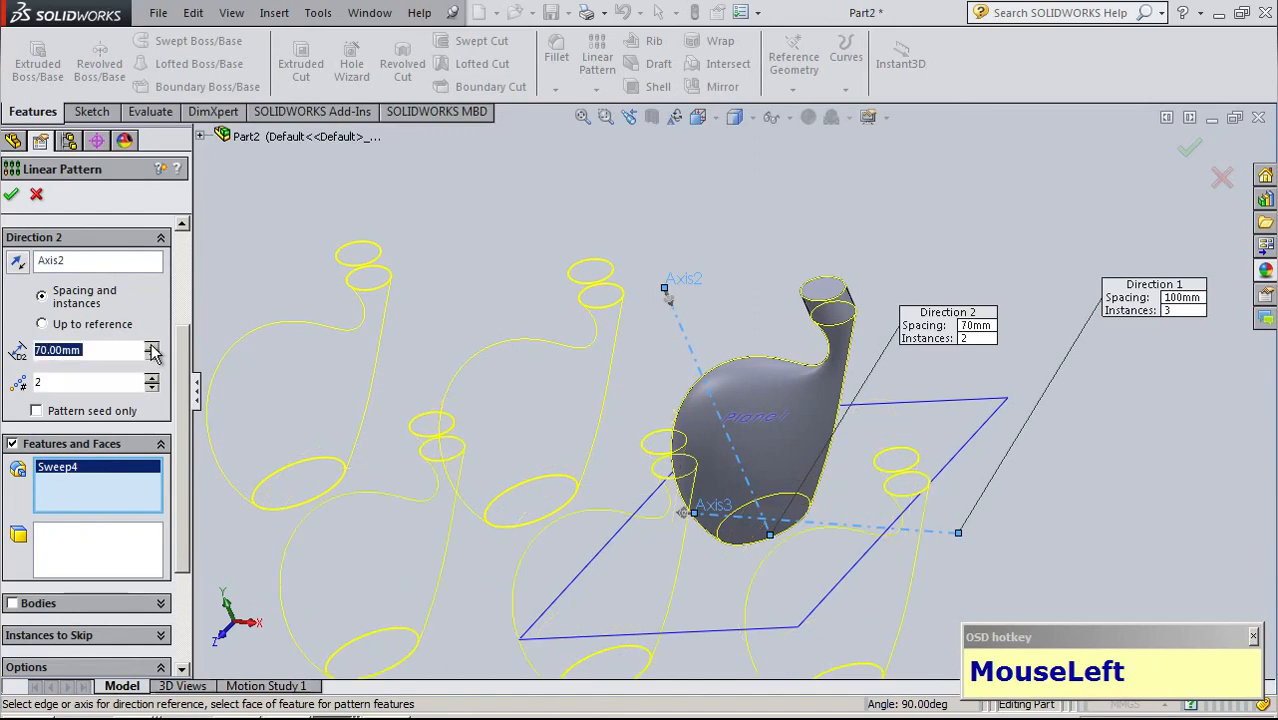
pyautogui.click(151, 345)
pyautogui.click(151, 345)
pyautogui.click(151, 345)
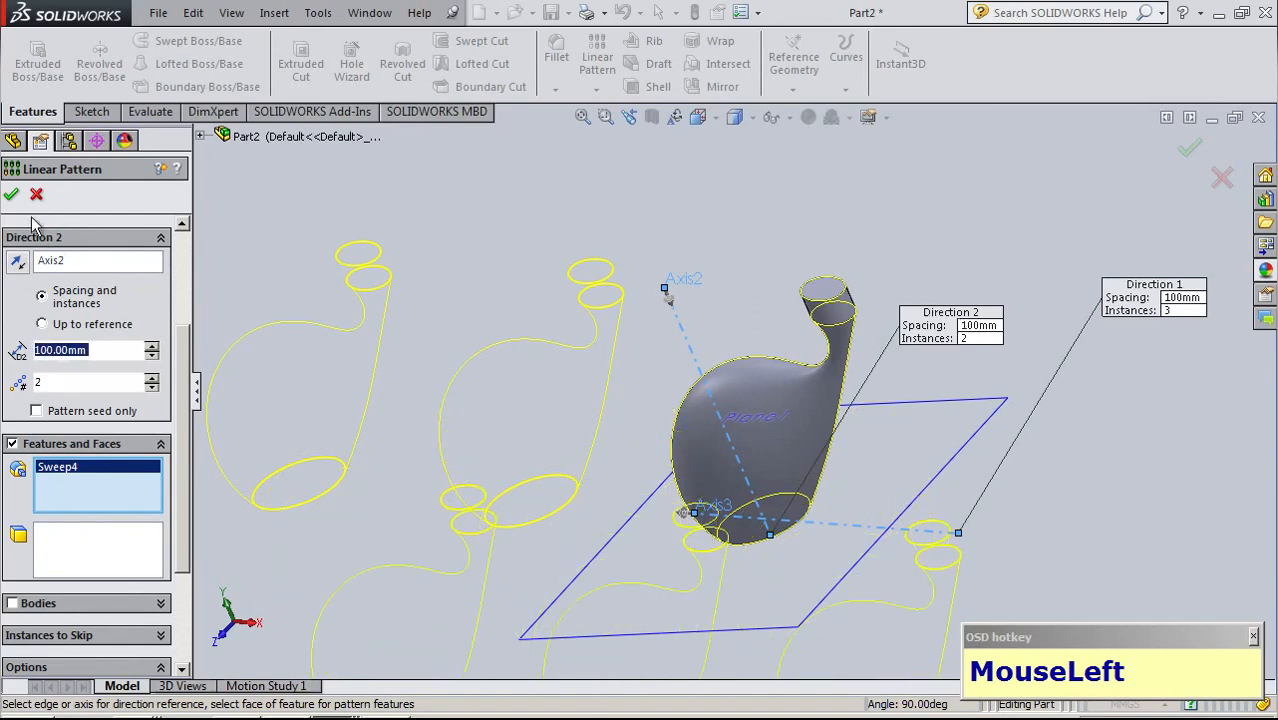
pyautogui.click(11, 194)
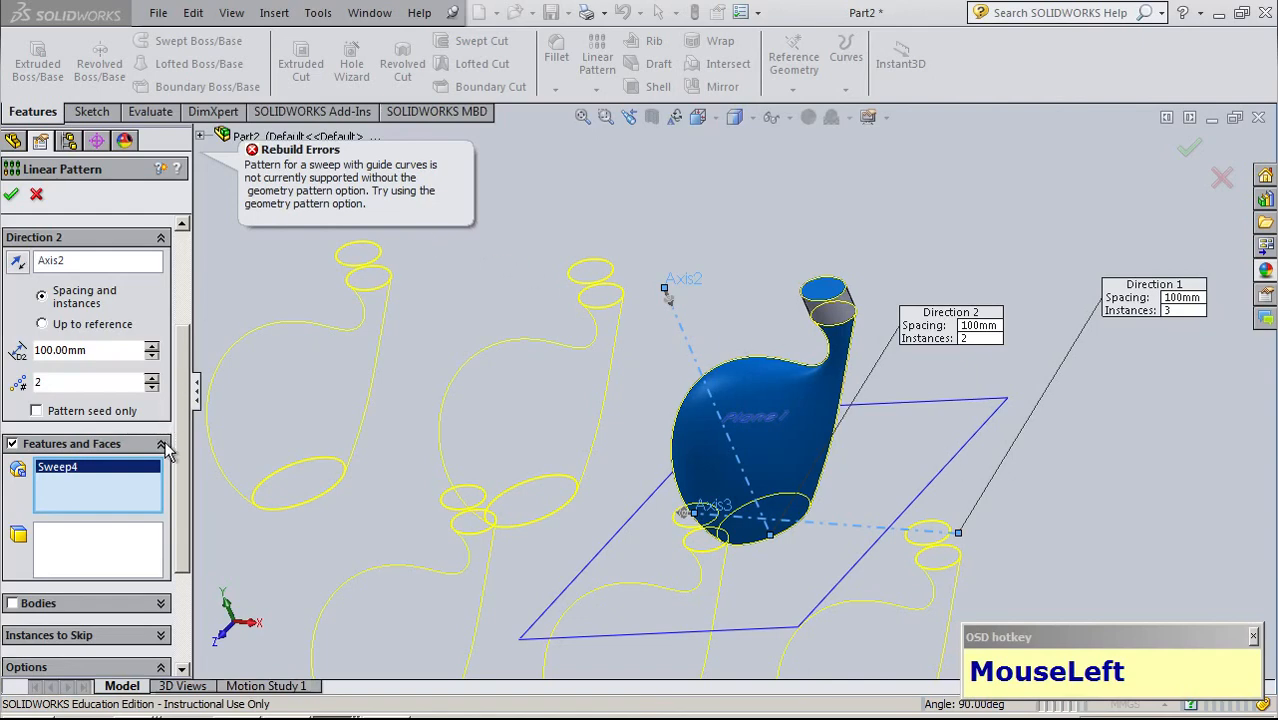
# Replace the sweep feature with the solid body as the pattern seed and apply the linear pattern
pyautogui.moveTo(180, 415); pyautogui.dragTo(175, 505)
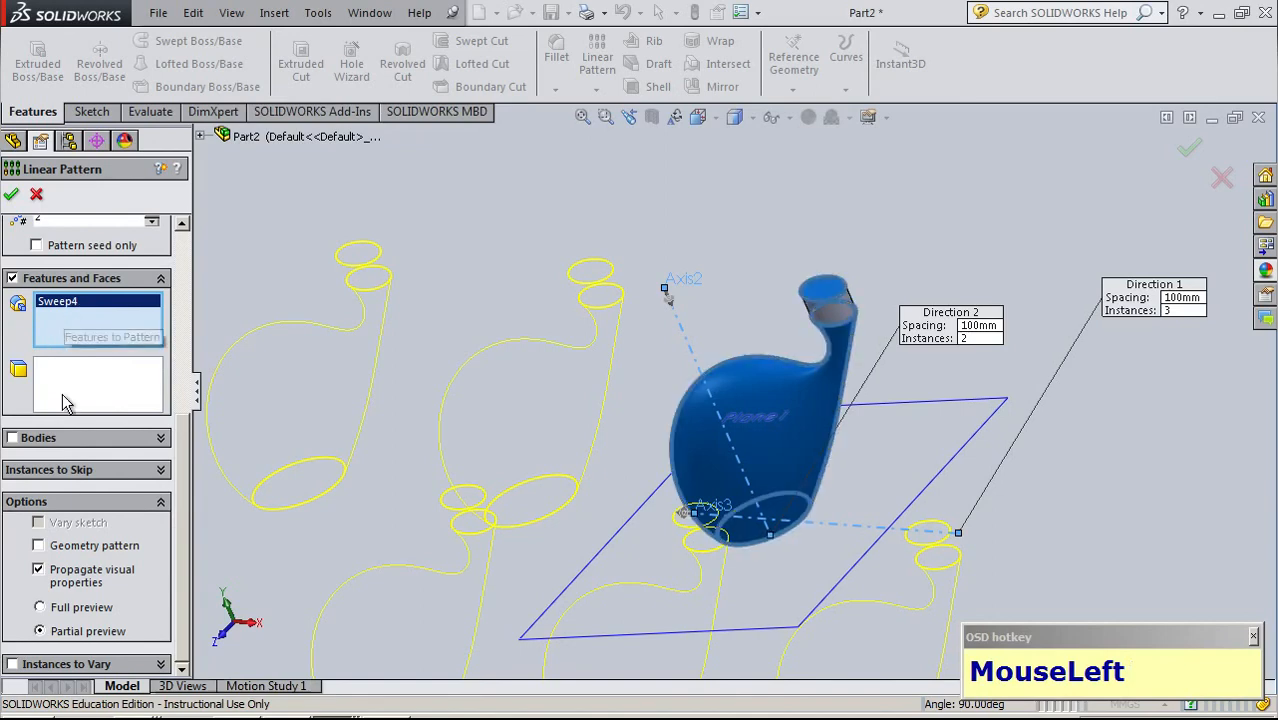
pyautogui.press('Delete')
pyautogui.click(27, 440)
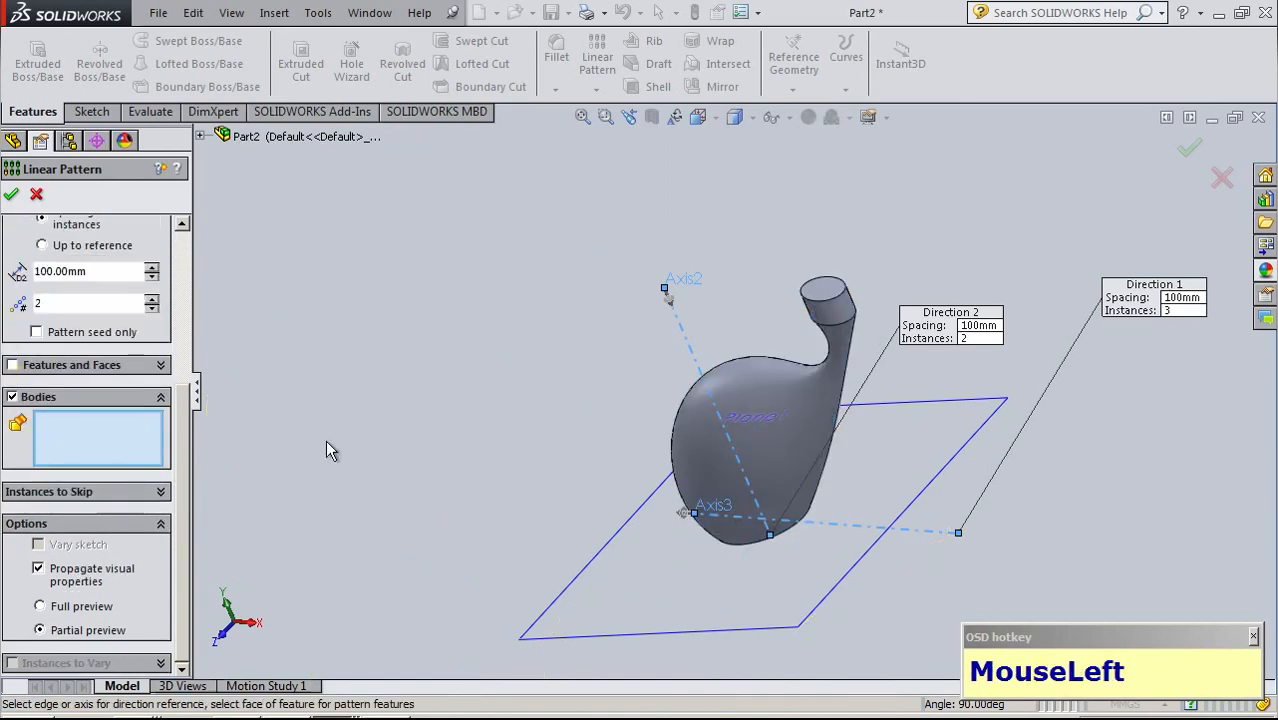
pyautogui.click(768, 430)
pyautogui.click(11, 194)
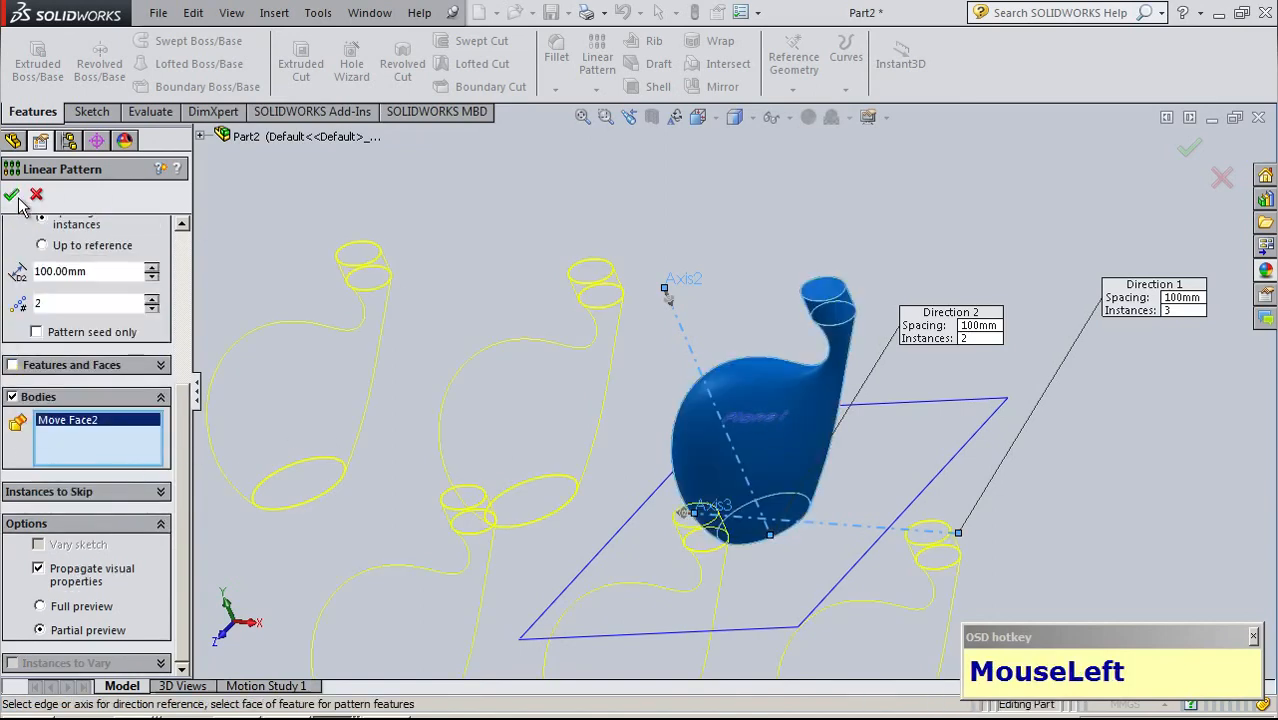
# Edit the linear pattern to skip instance (2, 1) and the second-row instance directly below the seed body
pyautogui.scroll(1, 1055, 303)
pyautogui.moveTo(1033, 317); pyautogui.dragTo(1000, 350, button='middle')
pyautogui.click(40, 455)
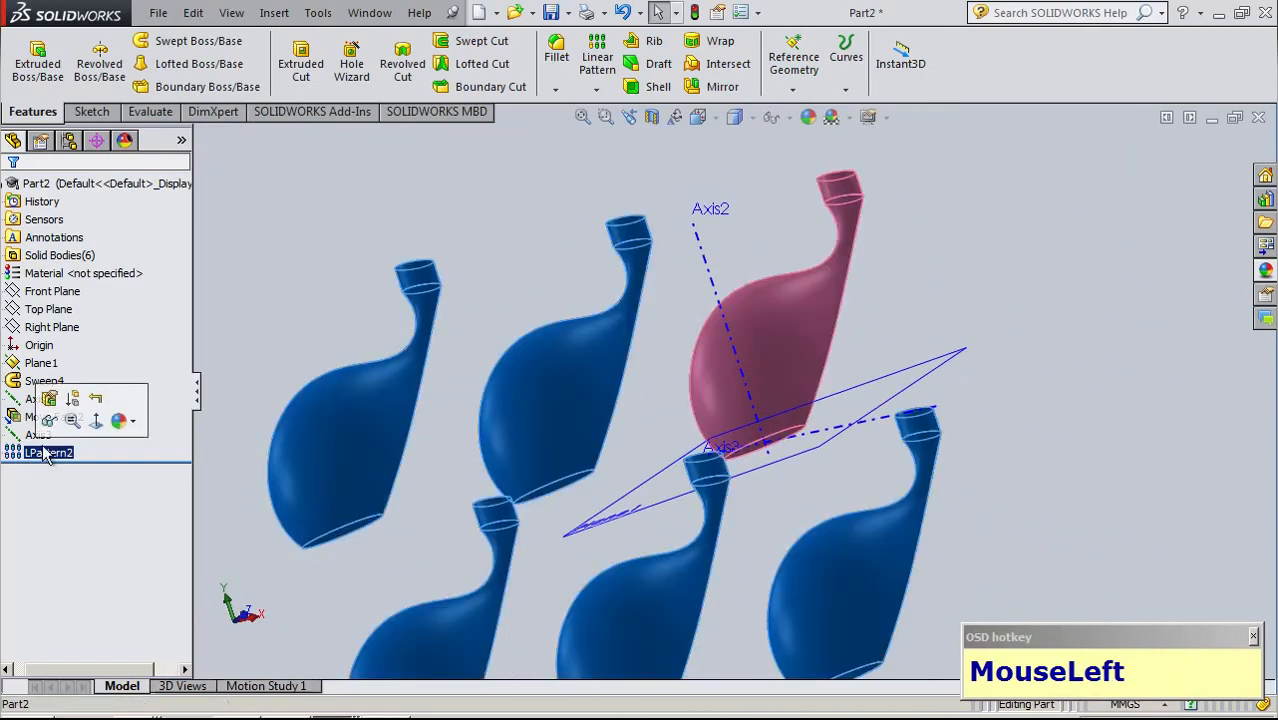
pyautogui.click(47, 400)
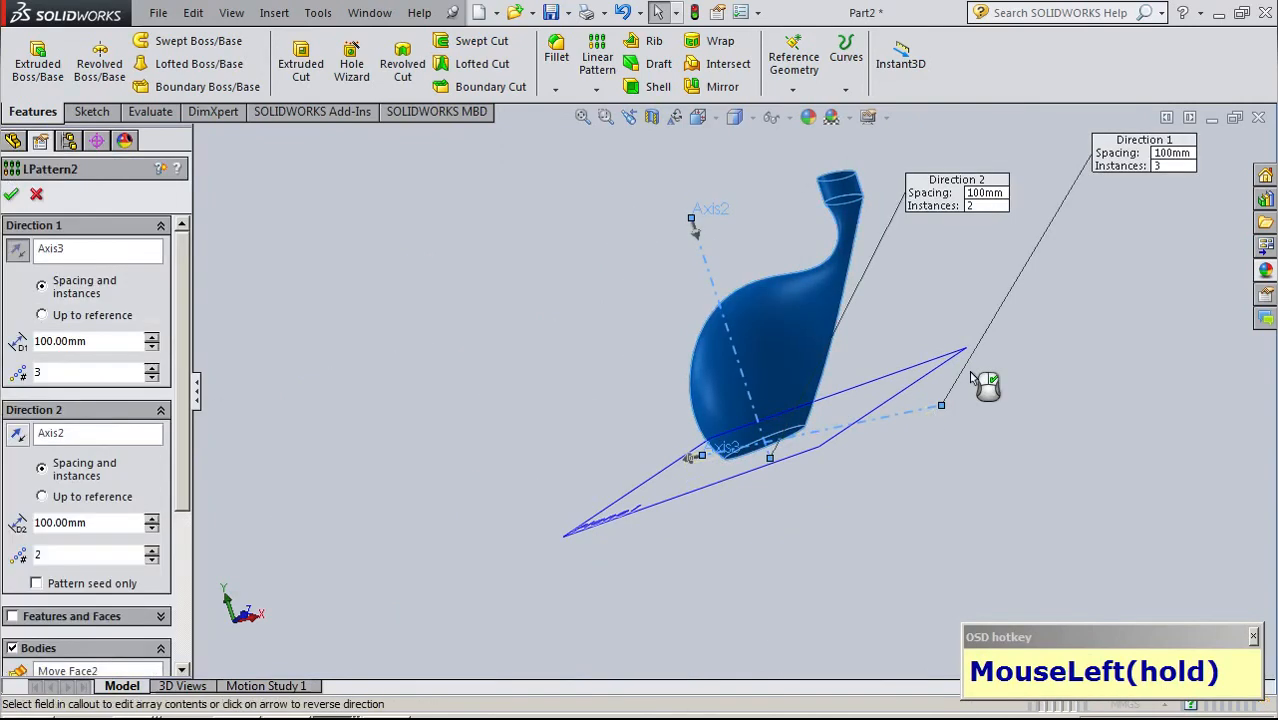
pyautogui.moveTo(183, 462); pyautogui.dragTo(186, 665)
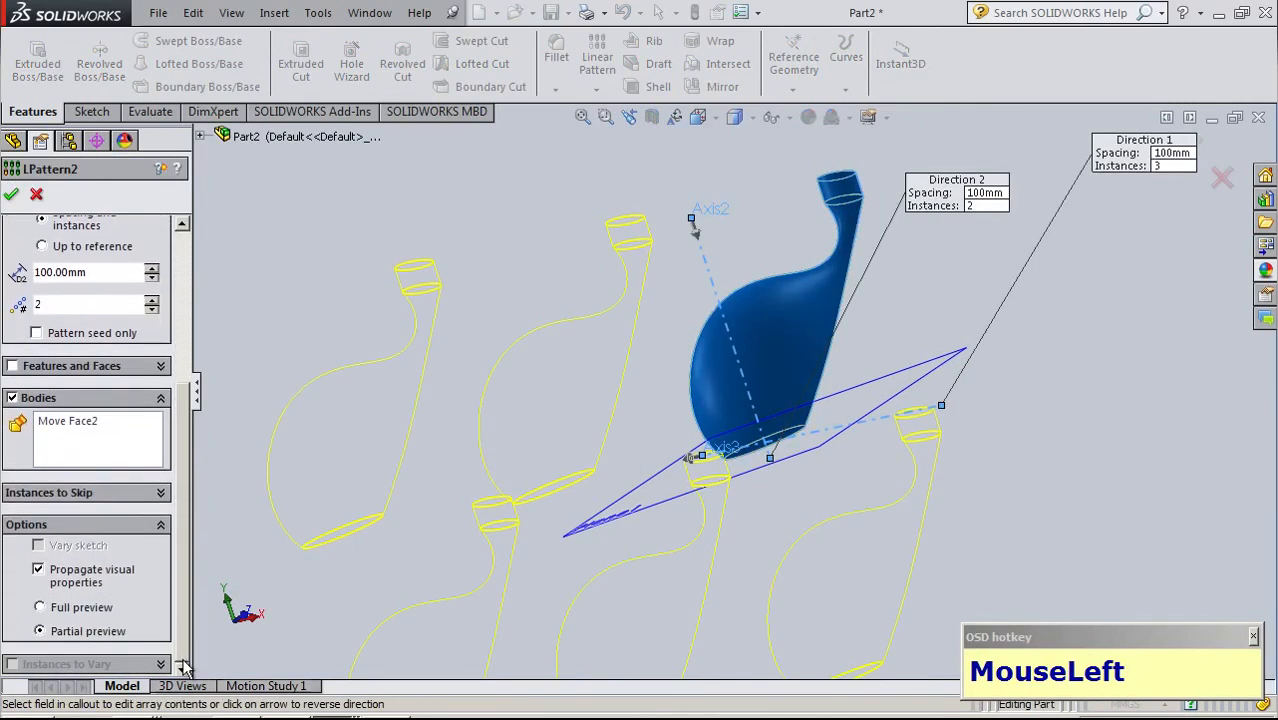
pyautogui.click(106, 492)
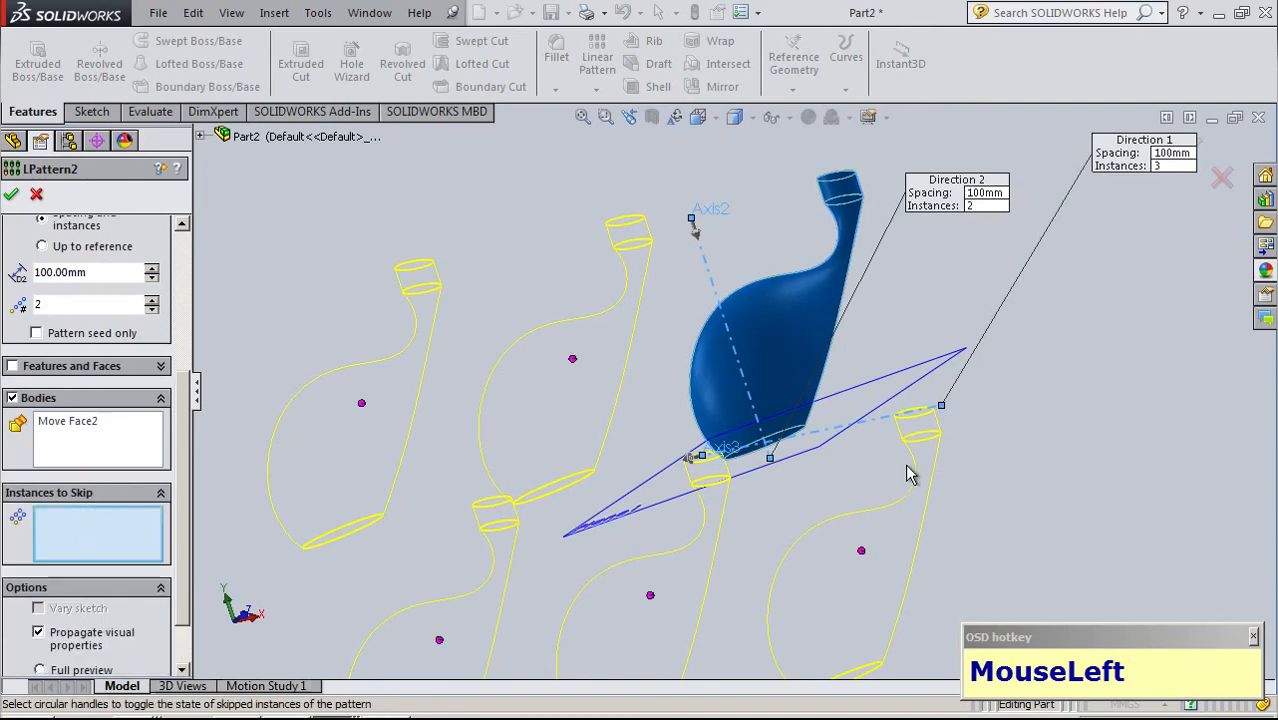
pyautogui.scroll(2, 906, 468)
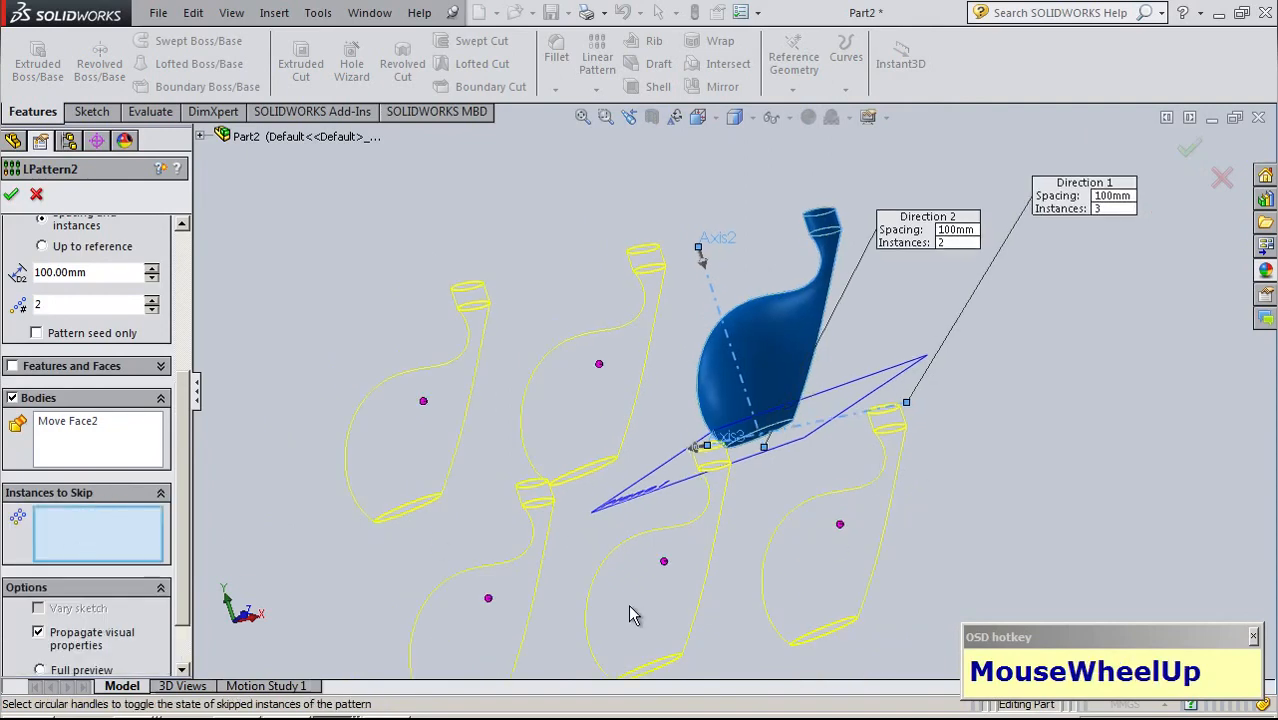
pyautogui.click(599, 364)
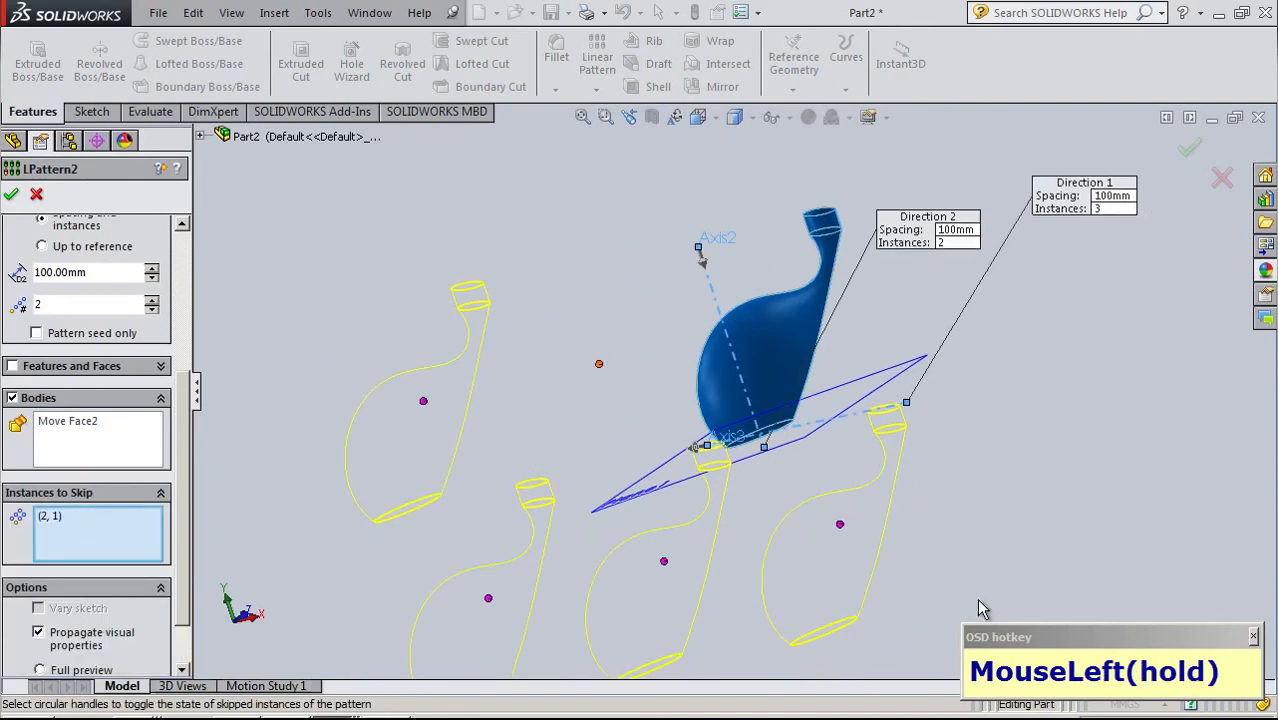
pyautogui.click(840, 524)
pyautogui.click(12, 193)
pyautogui.moveTo(584, 389); pyautogui.dragTo(856, 205, button='middle')
pyautogui.moveTo(776, 277); pyautogui.dragTo(605, 337, button='middle')
pyautogui.scroll(3, 850, 385)
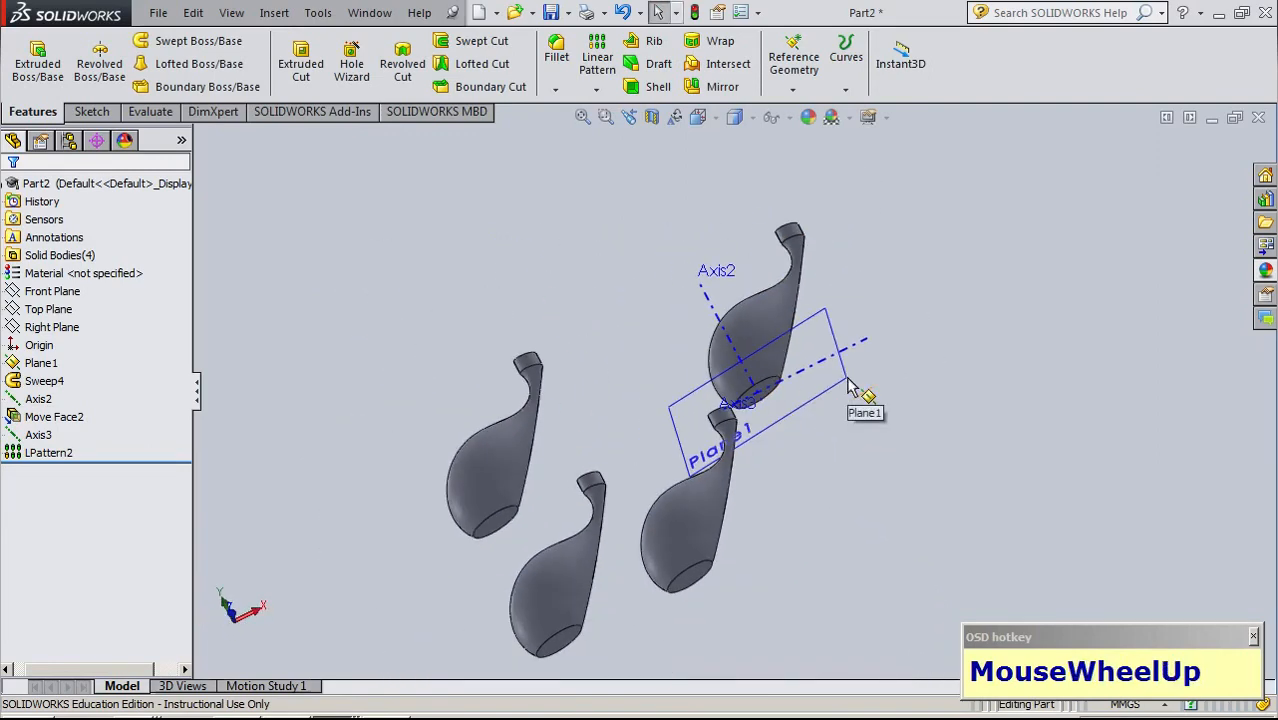